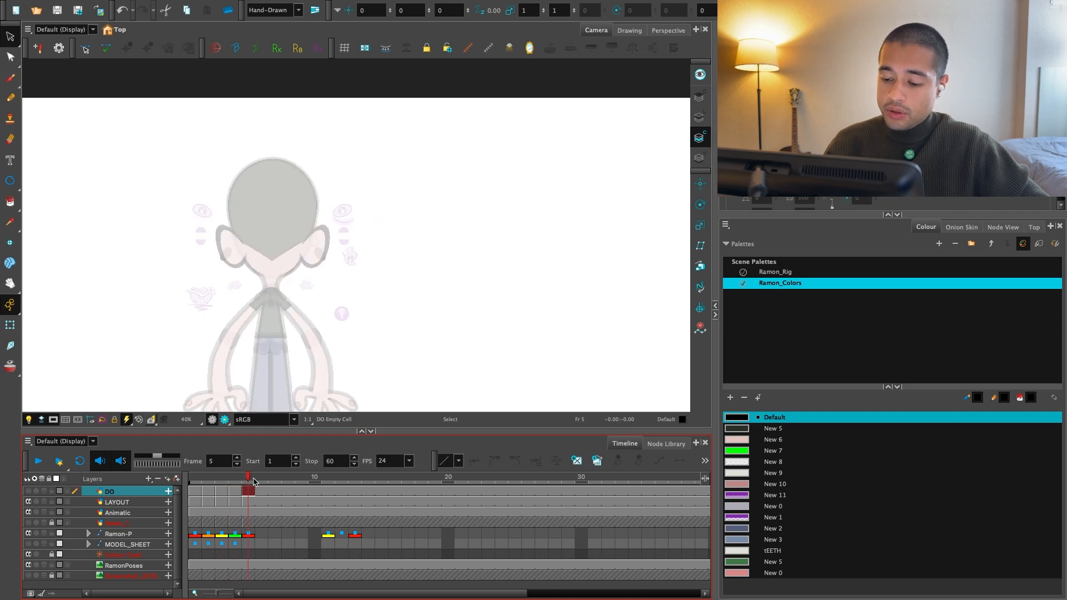
Show the DO drawing layer on frame 1 over the front-view character
scroll(347, 280, down, 2)
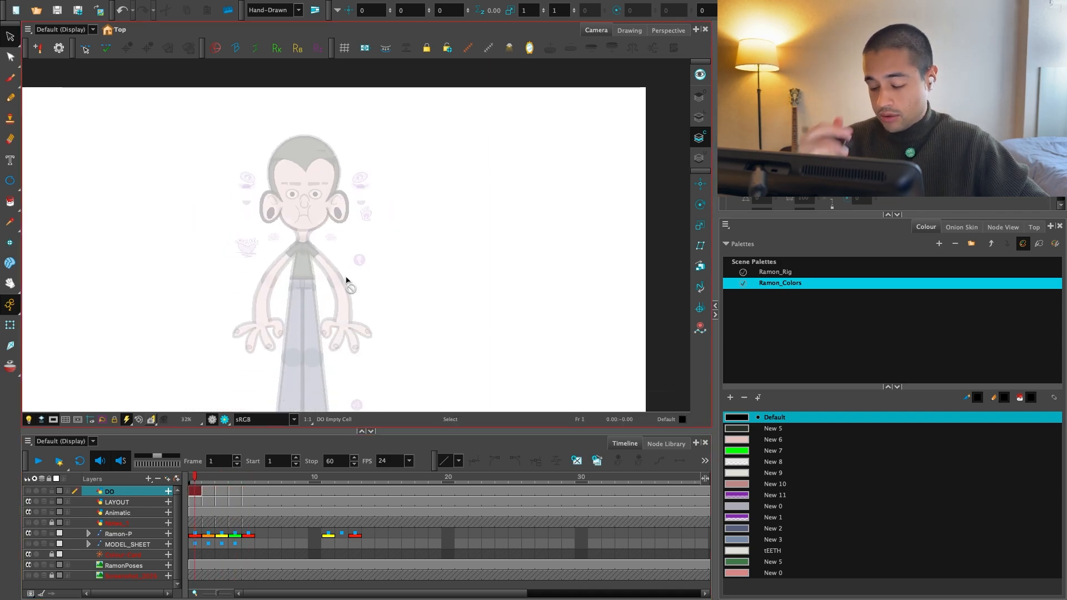
scroll(346, 280, down, 1)
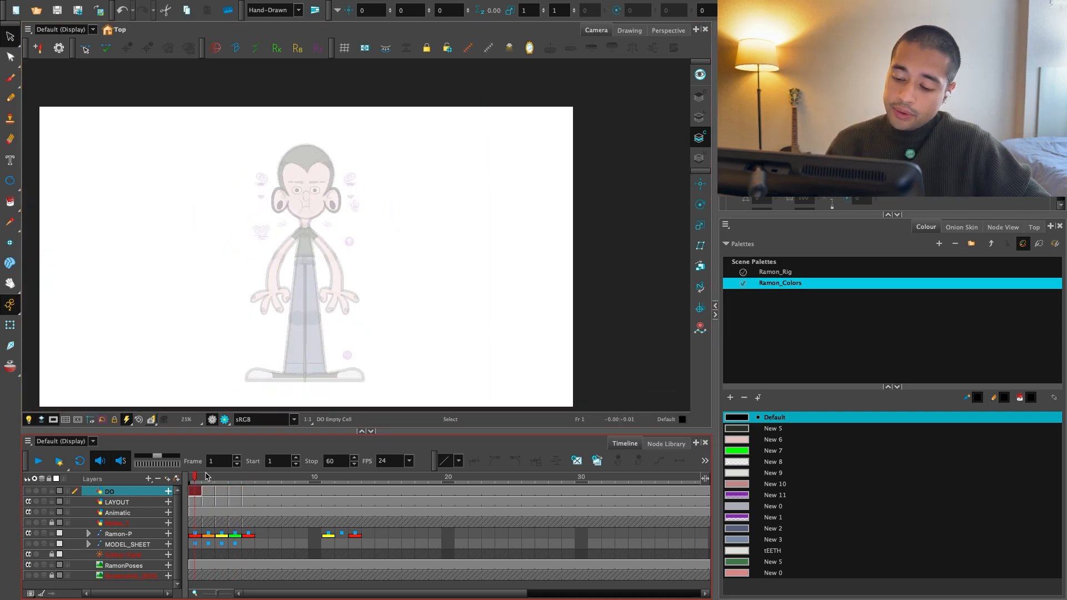
mouse_move(205, 476)
mouse_down()
mouse_move(248, 480)
mouse_move(194, 479)
mouse_up()
click(29, 491)
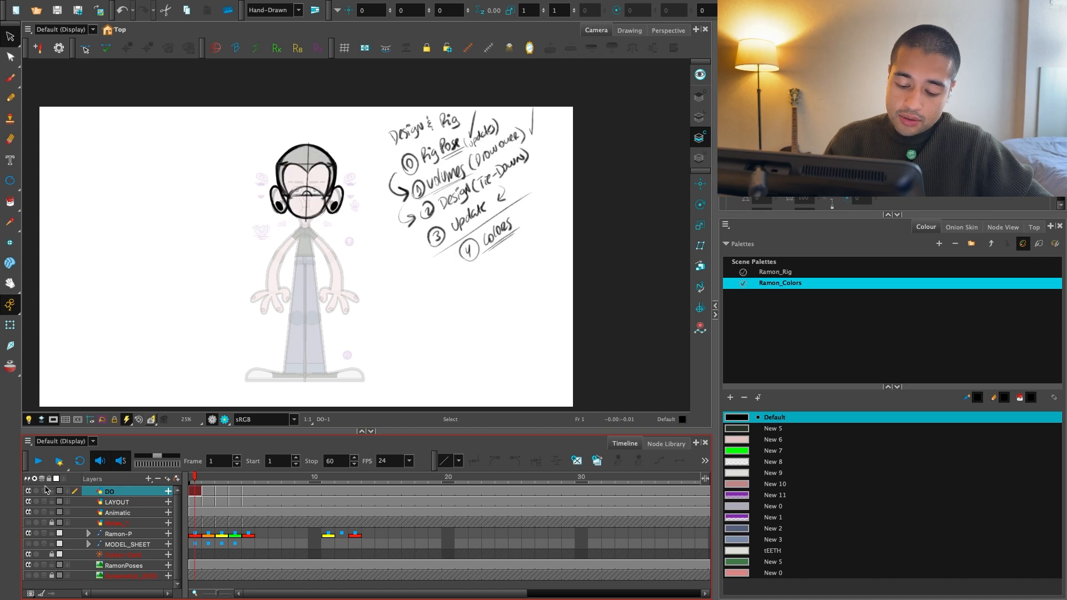
Examine the pose sketches around the camera frame, toggling the visibility of the RamonPoses layer and the reference layer below it
scroll(222, 328, down, 2)
mouse_move(222, 329)
mouse_down()
mouse_move(338, 402)
mouse_move(309, 426)
mouse_up()
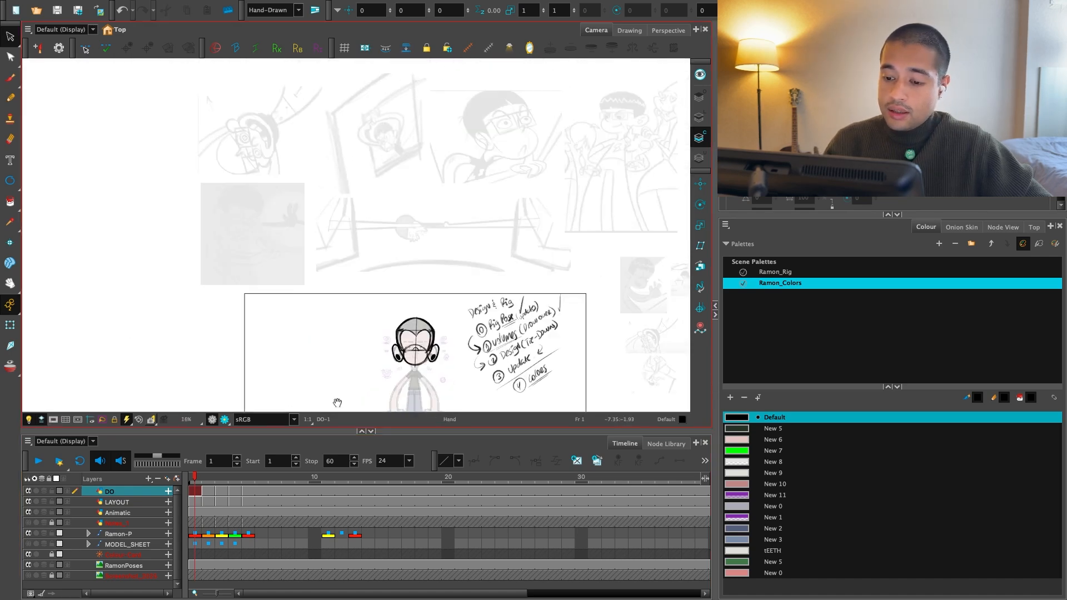
scroll(354, 358, down, 1)
drag(354, 359, 323, 287)
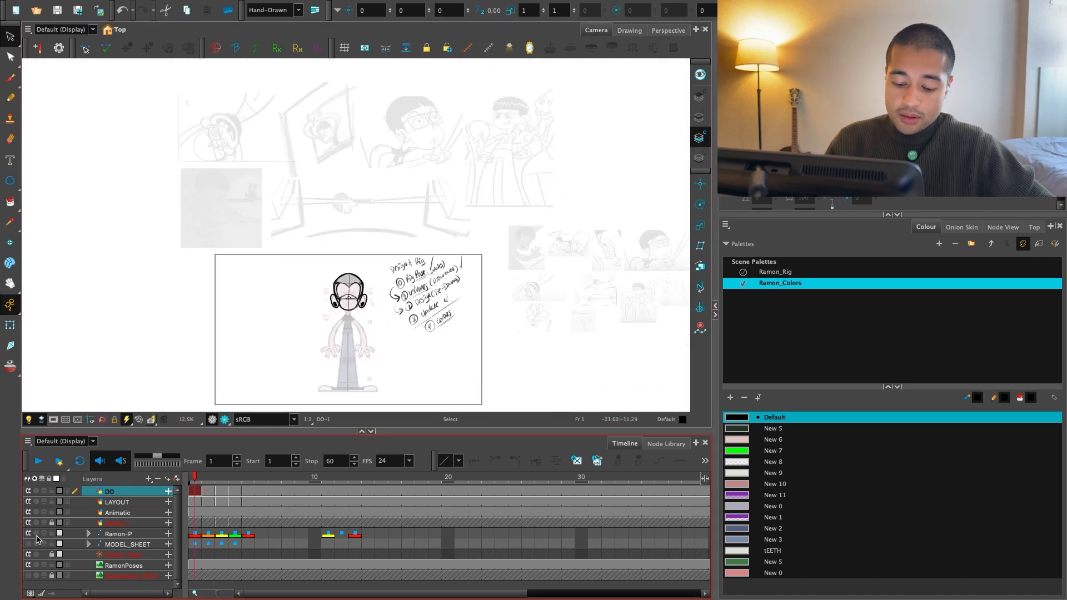
click(111, 545)
click(128, 565)
click(28, 576)
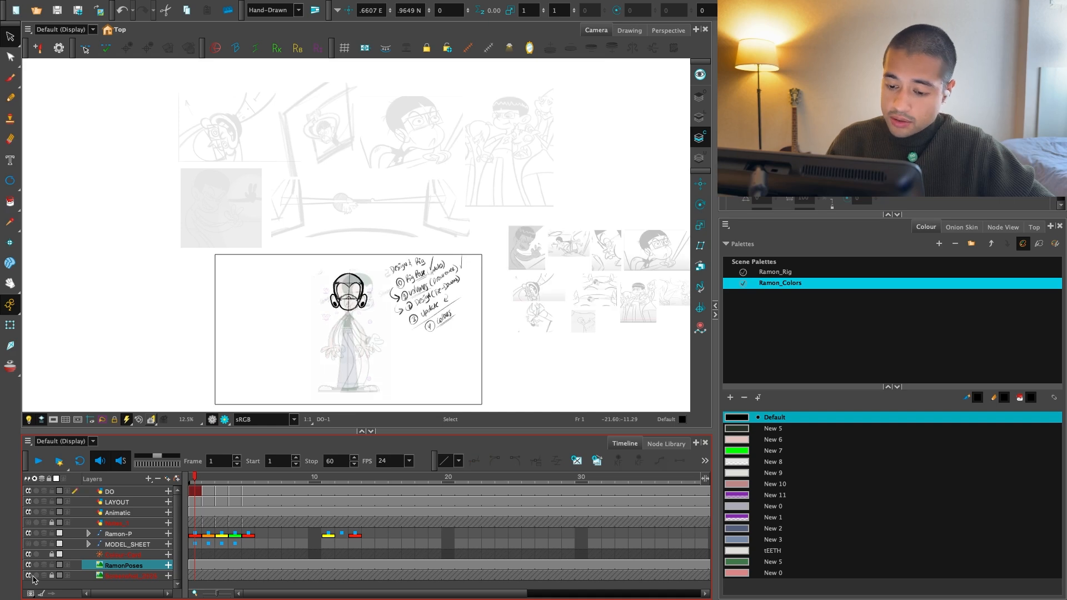
click(29, 566)
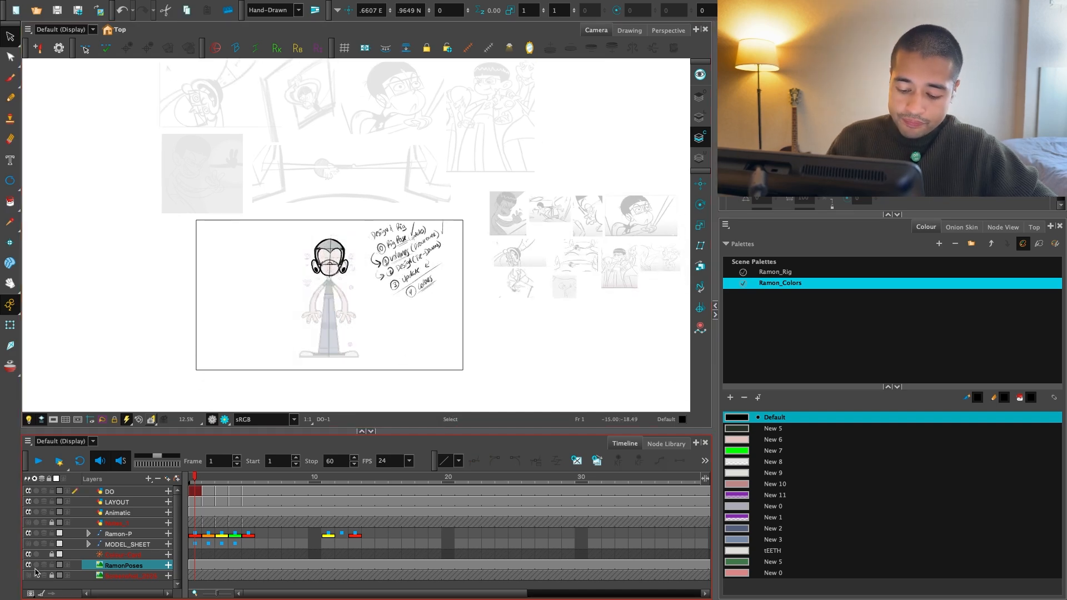
click(28, 565)
Go through the Animatic and LAYOUT layers and make the Line Art layer active on the DO drawing
click(110, 513)
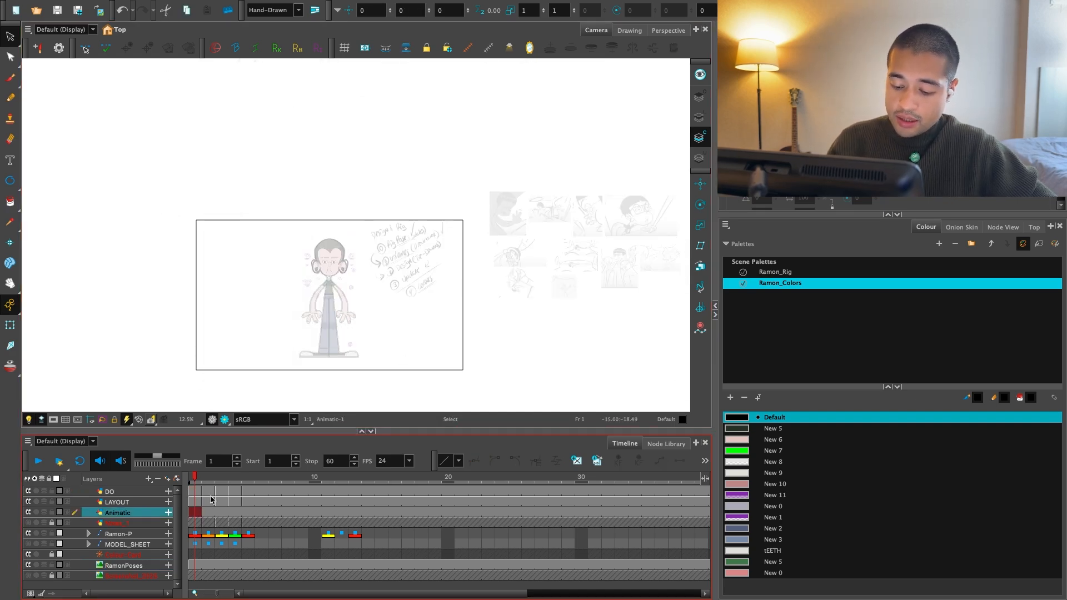
click(117, 502)
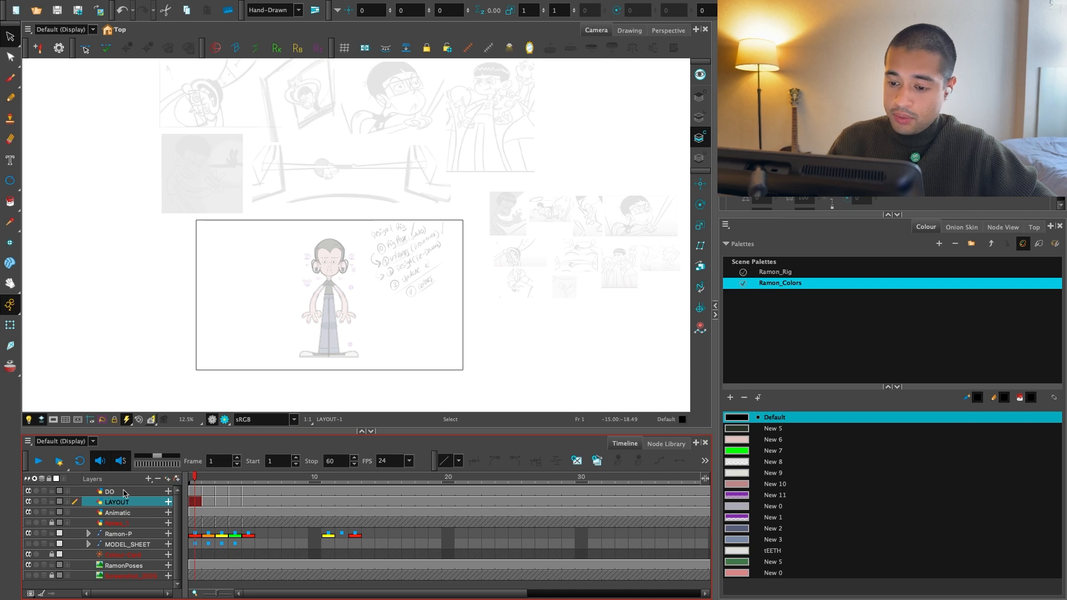
click(125, 493)
click(707, 115)
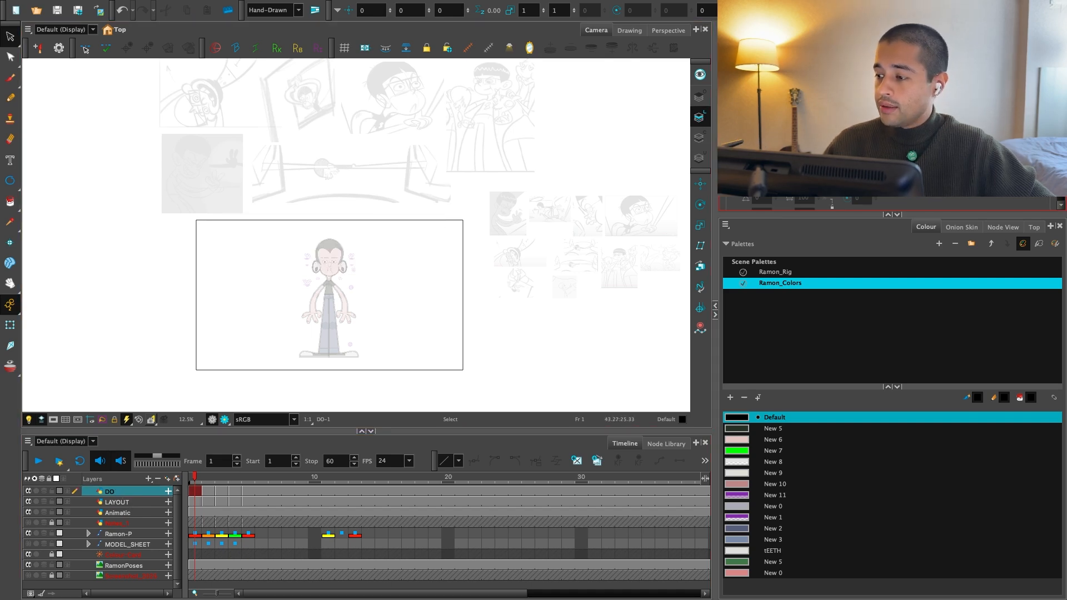
Compare the LAYOUT and DO drawings on frame 1
click(123, 503)
key(2)
drag(423, 282, 334, 387)
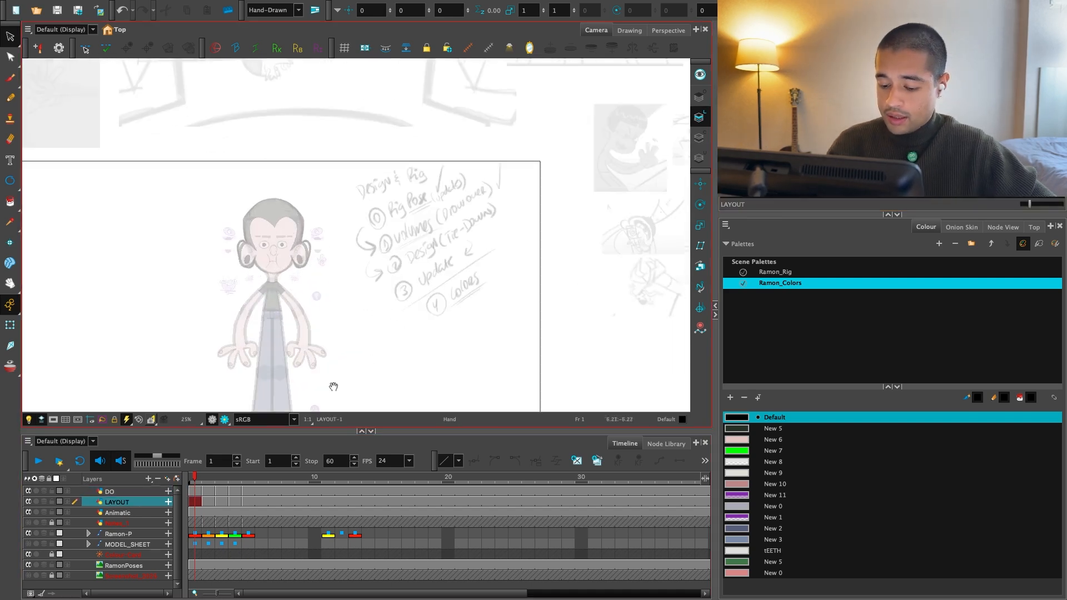
click(207, 502)
click(194, 501)
click(195, 492)
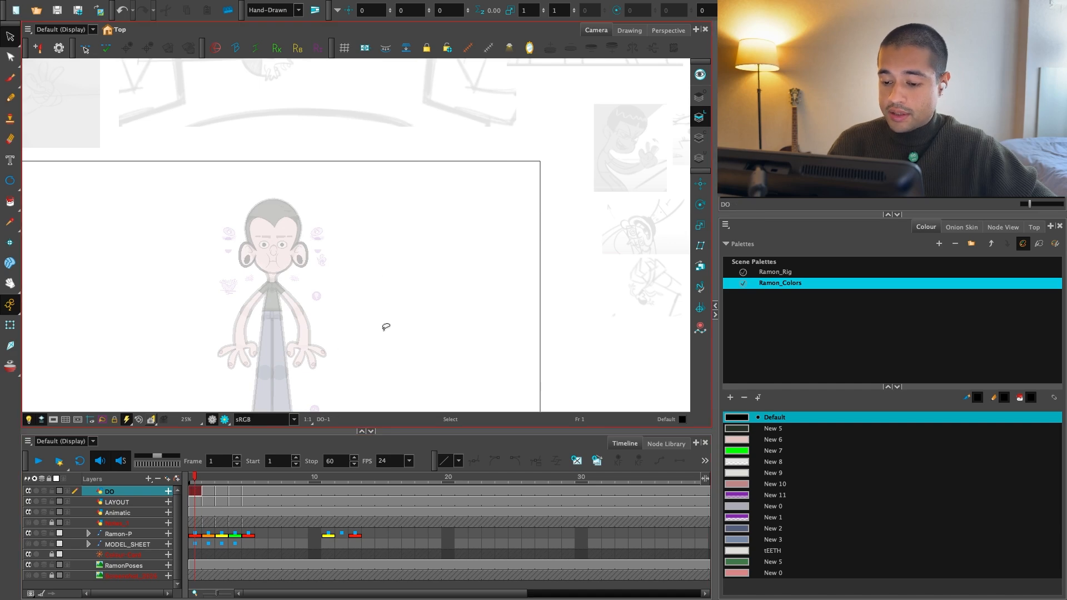
Mask everything outside the camera frame with the LAYOUT layer selected
click(144, 502)
click(54, 420)
key(2)
key(2)
key(2)
key(2)
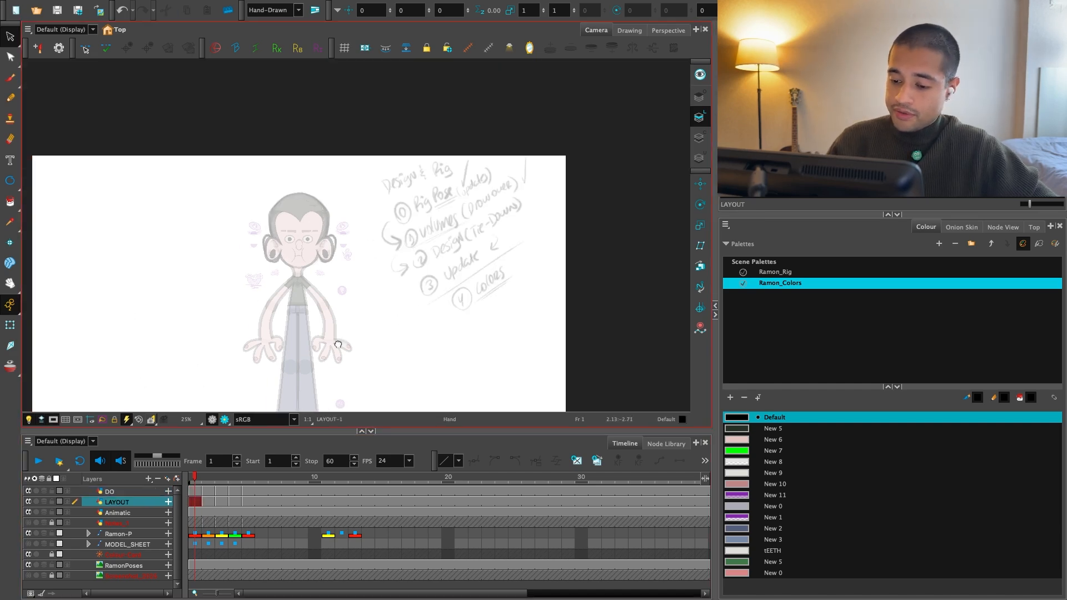
Preview all art layers together for the DO drawing on frame 1
click(143, 491)
click(149, 502)
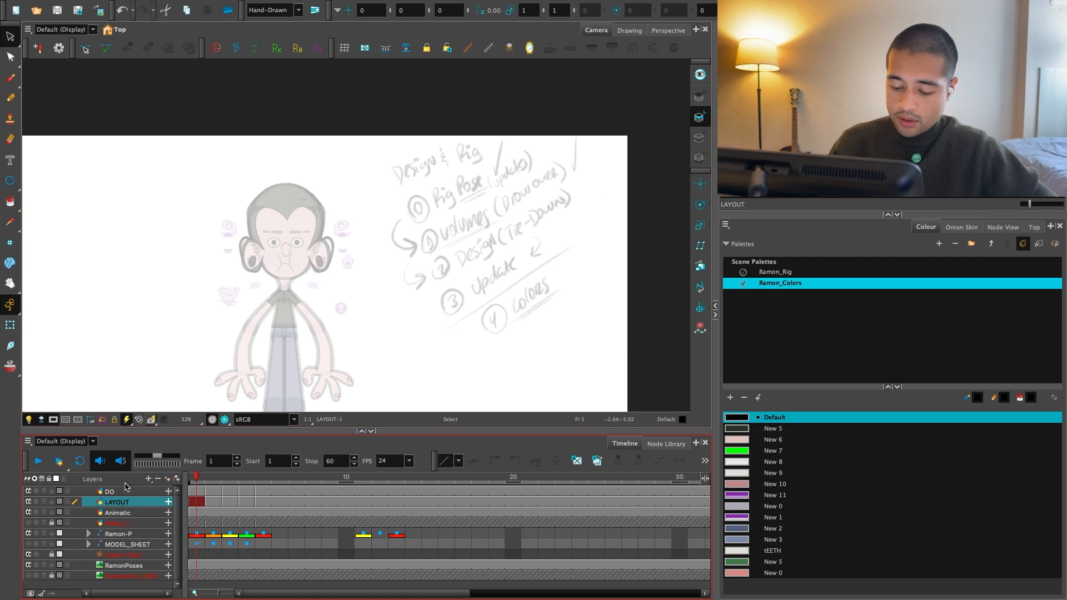
click(143, 491)
click(700, 74)
key(2)
key(2)
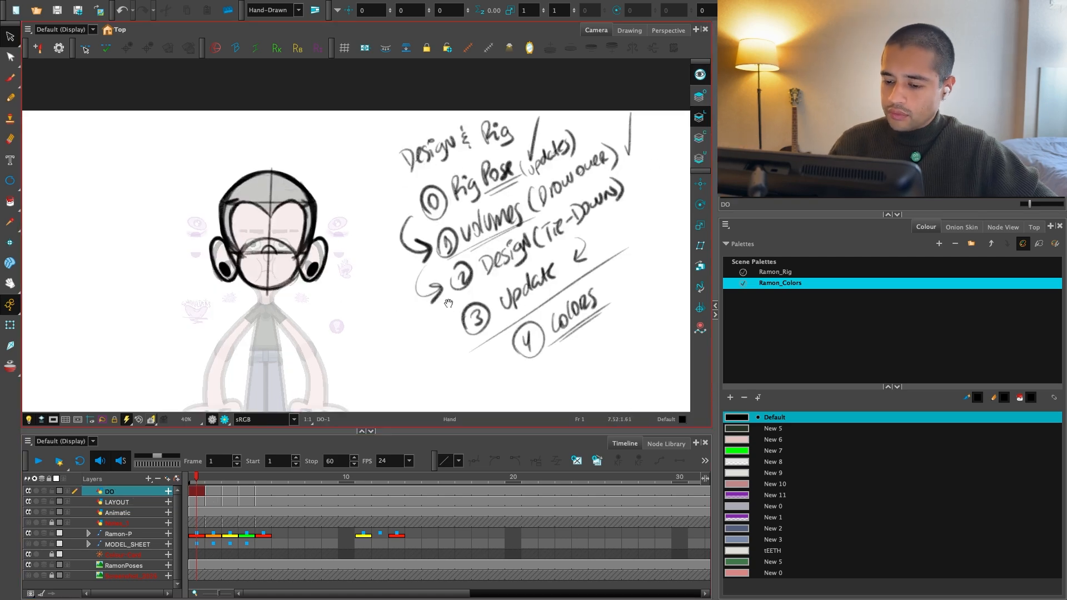
Select the head construction sketch on frame 1 and recolour it with a new blue swatch in the Ramon_Rig palette
mouse_move(450, 347)
mouse_down()
mouse_move(534, 348)
mouse_move(496, 323)
mouse_up()
key(.)
key(1)
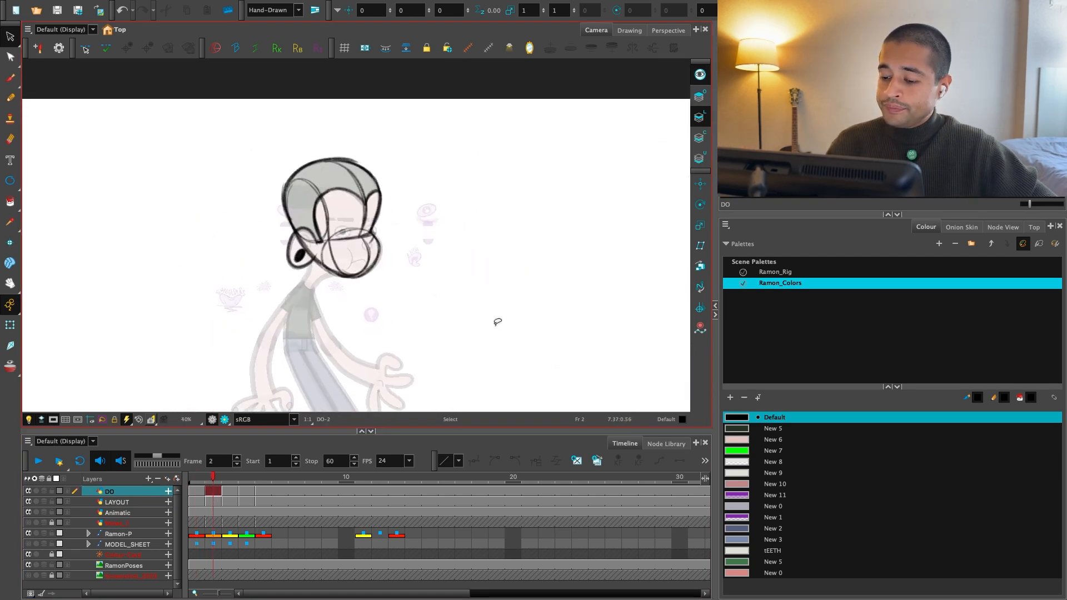
key(1)
drag(437, 338, 413, 324)
drag(265, 133, 238, 276)
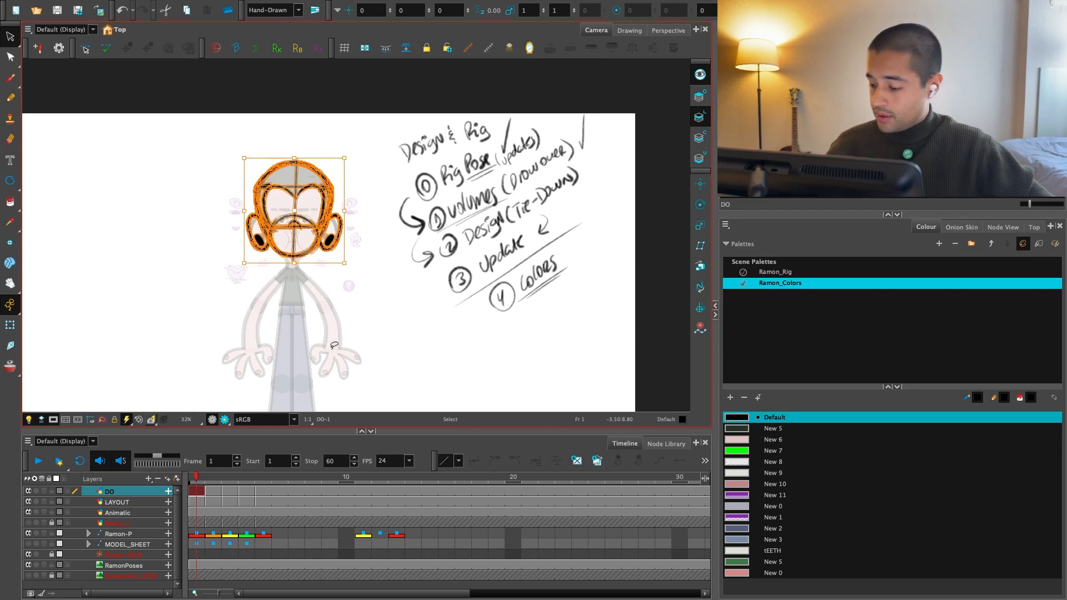
click(786, 273)
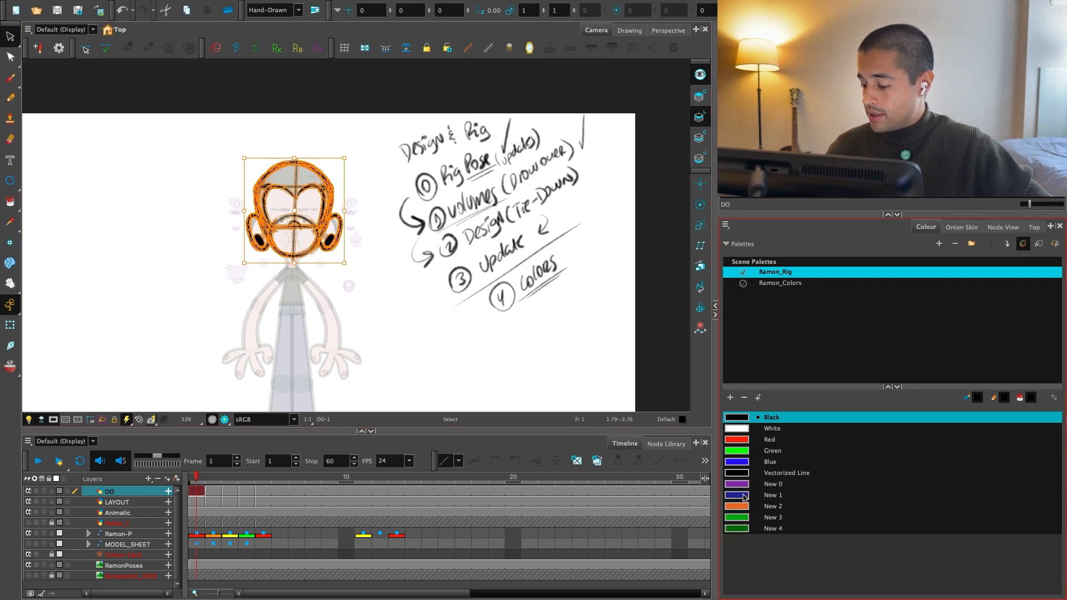
click(746, 465)
click(731, 397)
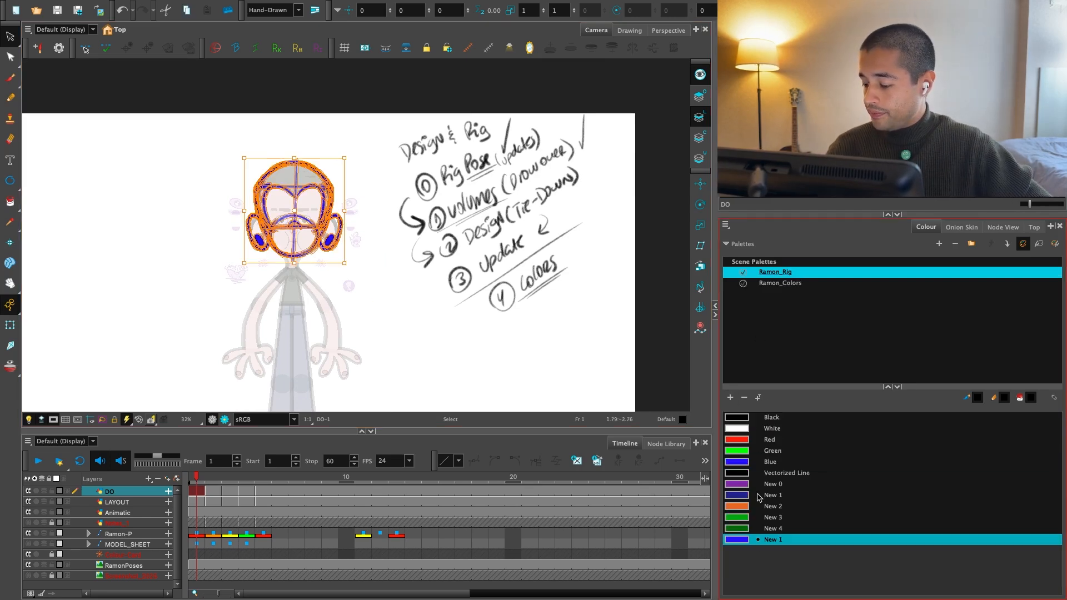
Make the new blue swatch semi-transparent by lowering its alpha to 16
double_click(739, 539)
click(475, 394)
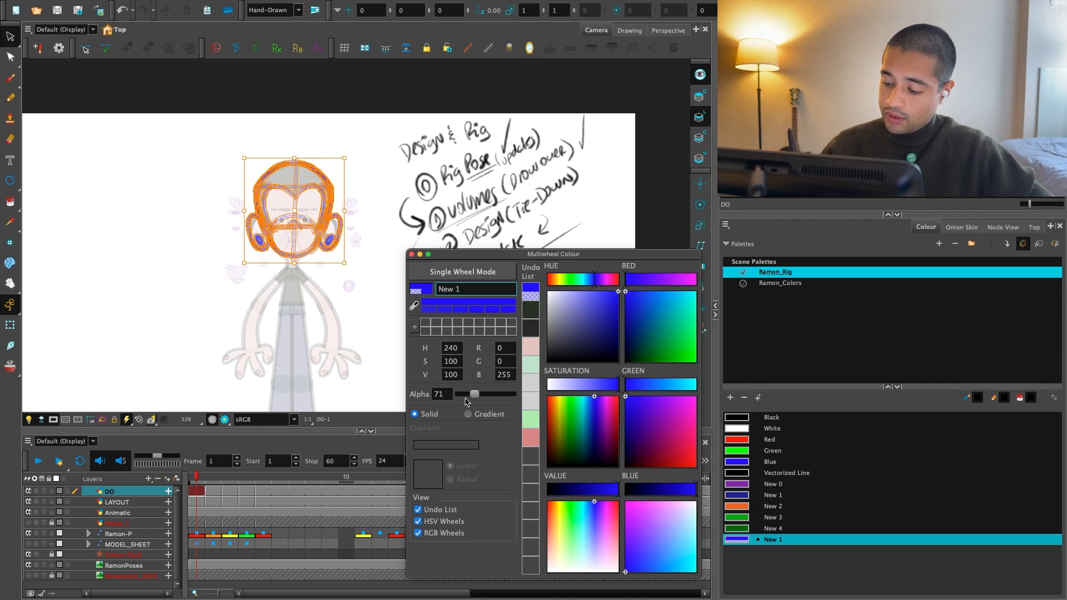
click(467, 394)
click(412, 254)
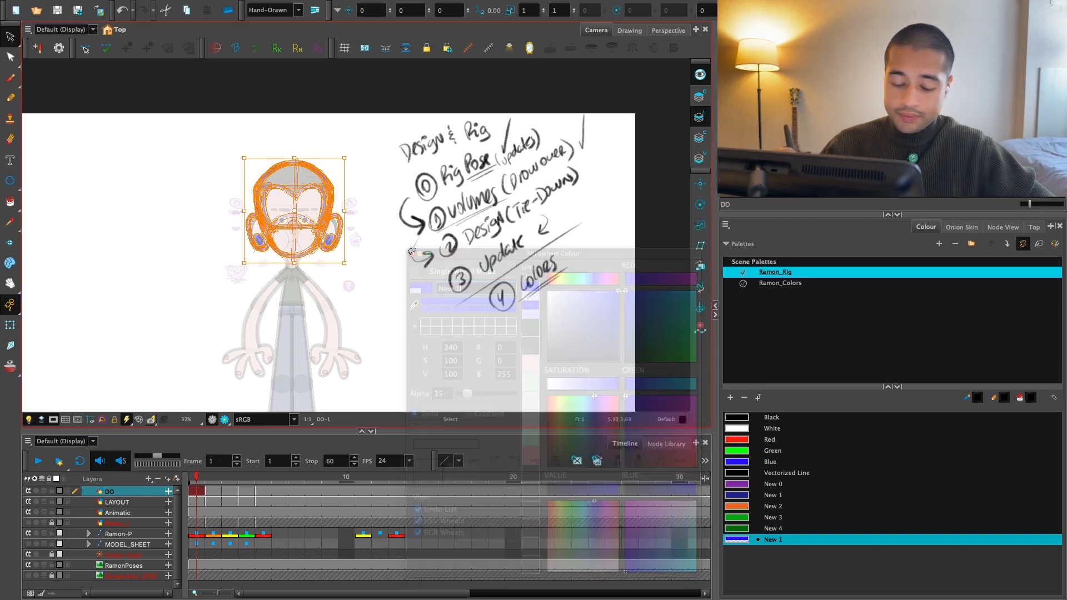
click(374, 280)
key(2)
drag(371, 250, 529, 343)
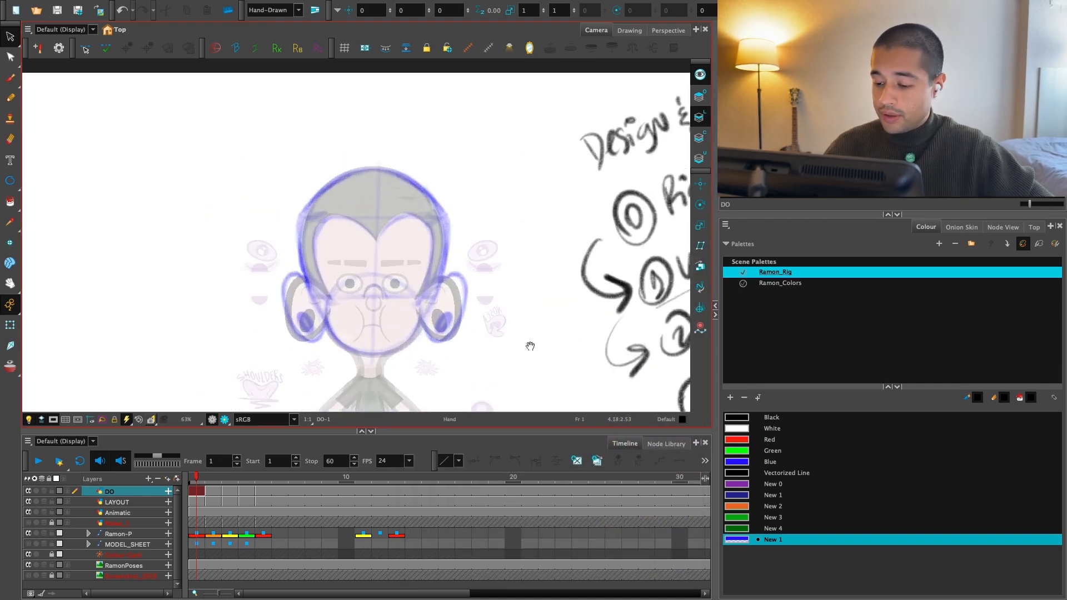
double_click(743, 539)
drag(467, 394, 459, 394)
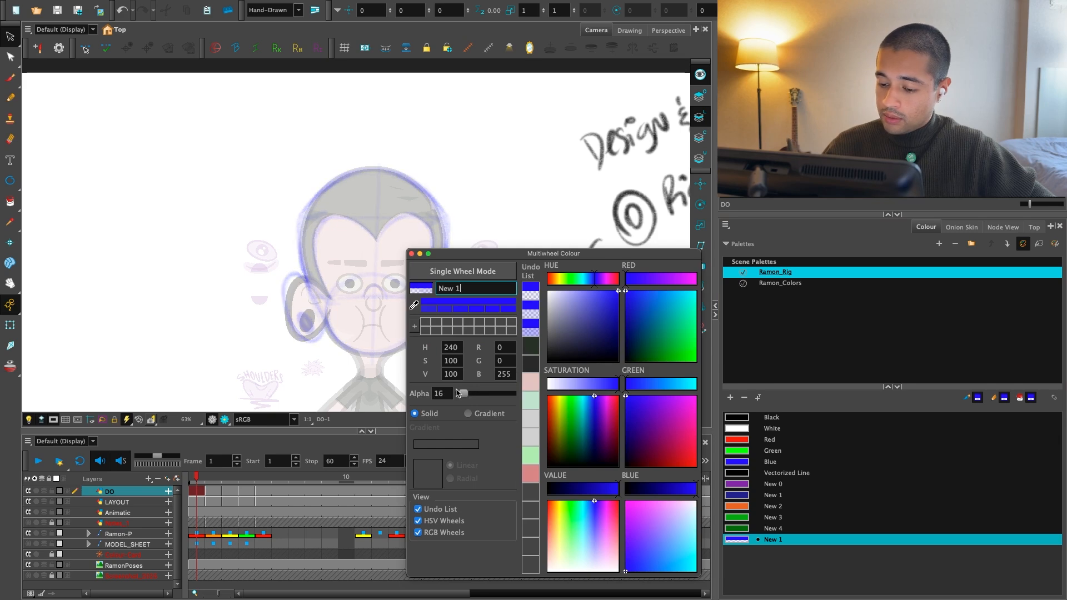
click(412, 254)
Recolour the head sketch on frame 2 with the transparent blue swatch
key(.)
key(1)
drag(525, 355, 464, 329)
mouse_move(452, 334)
mouse_down()
mouse_move(358, 368)
mouse_move(383, 369)
mouse_up()
click(742, 542)
click(604, 355)
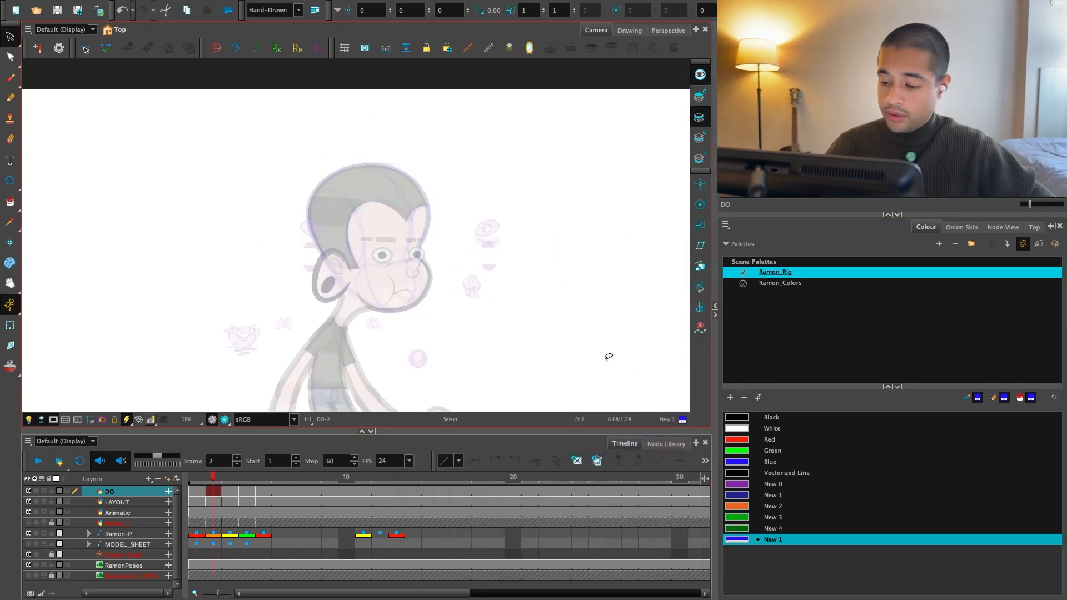
Select the head sketch on frame 3 and apply the transparent blue swatch to it
key(.)
drag(560, 270, 588, 348)
click(739, 528)
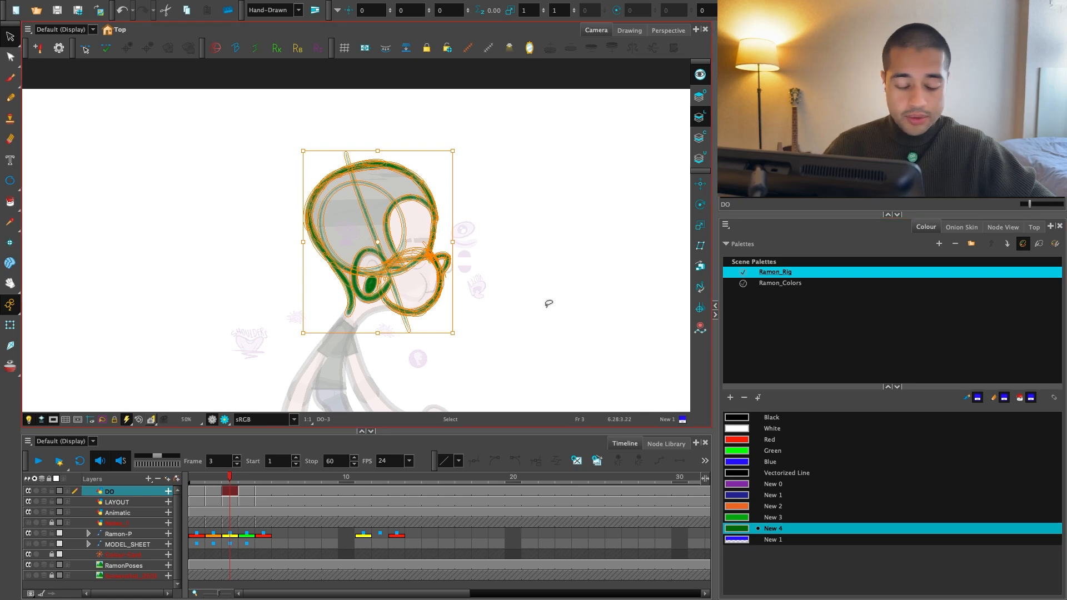
click(739, 540)
Recolour the head sketches on frames 4 and 5 with the same transparent blue swatch
key(.)
mouse_move(491, 175)
mouse_down()
mouse_move(384, 124)
mouse_move(490, 328)
mouse_up()
click(752, 542)
key(.)
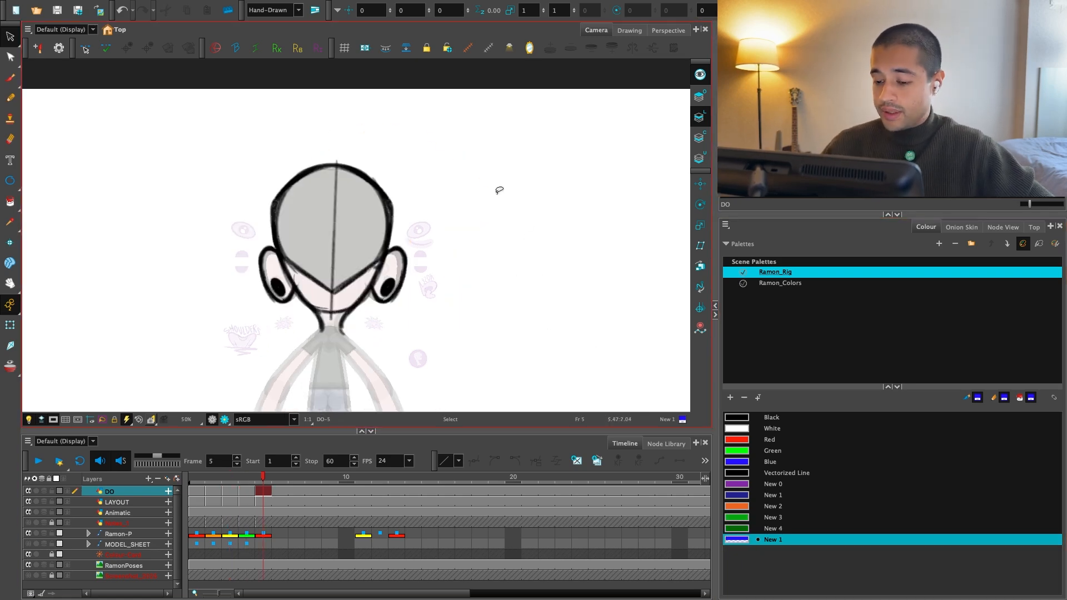
drag(498, 188, 473, 285)
click(493, 292)
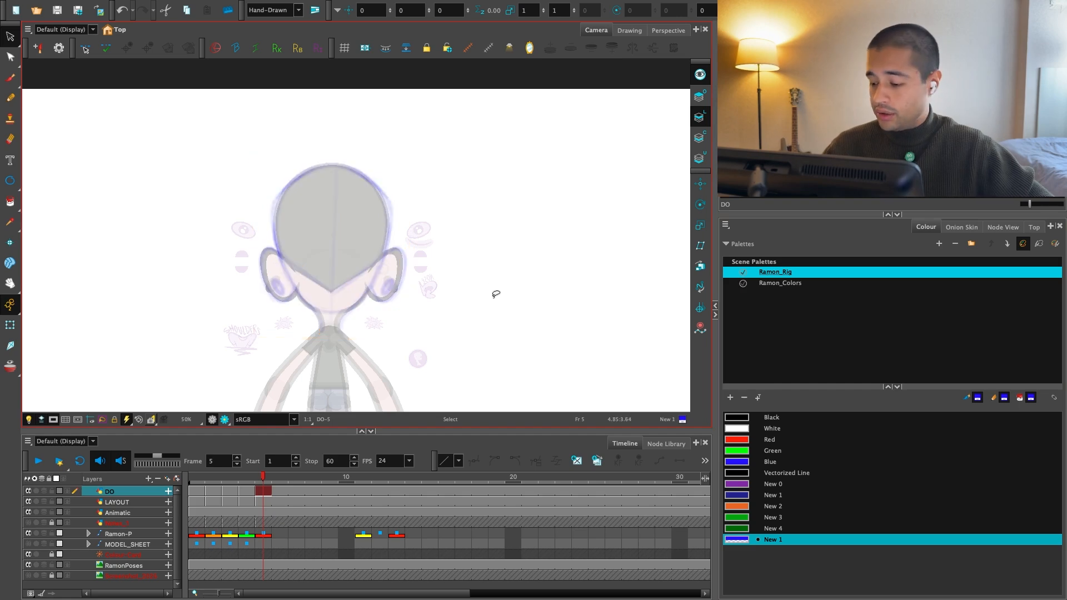
Return to frame 1 and fine-tune the alpha of the transparent blue swatch
key(shift+)
double_click(744, 541)
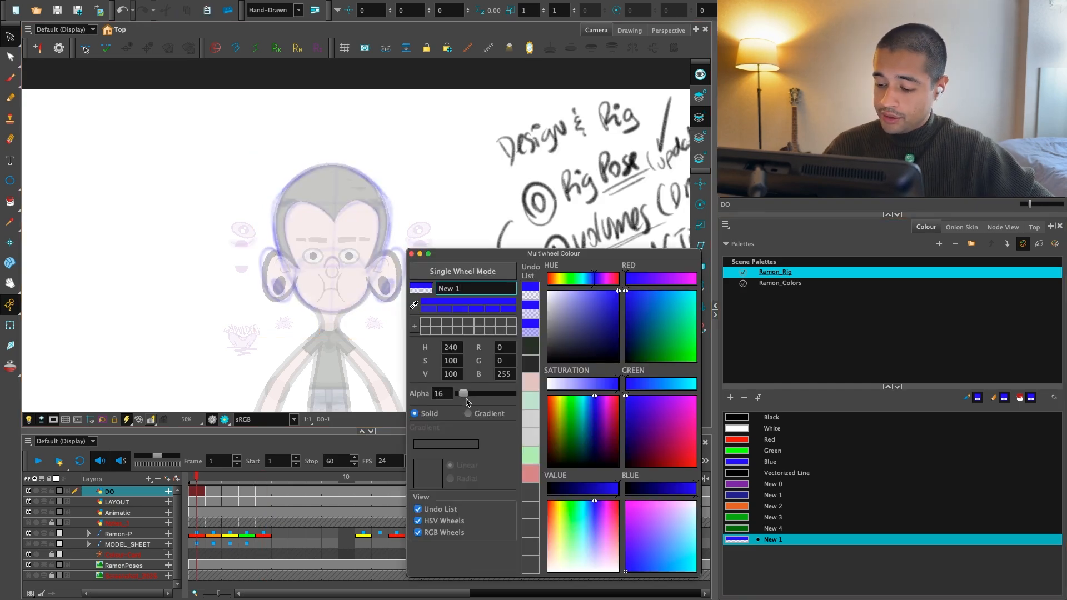
drag(467, 399, 461, 396)
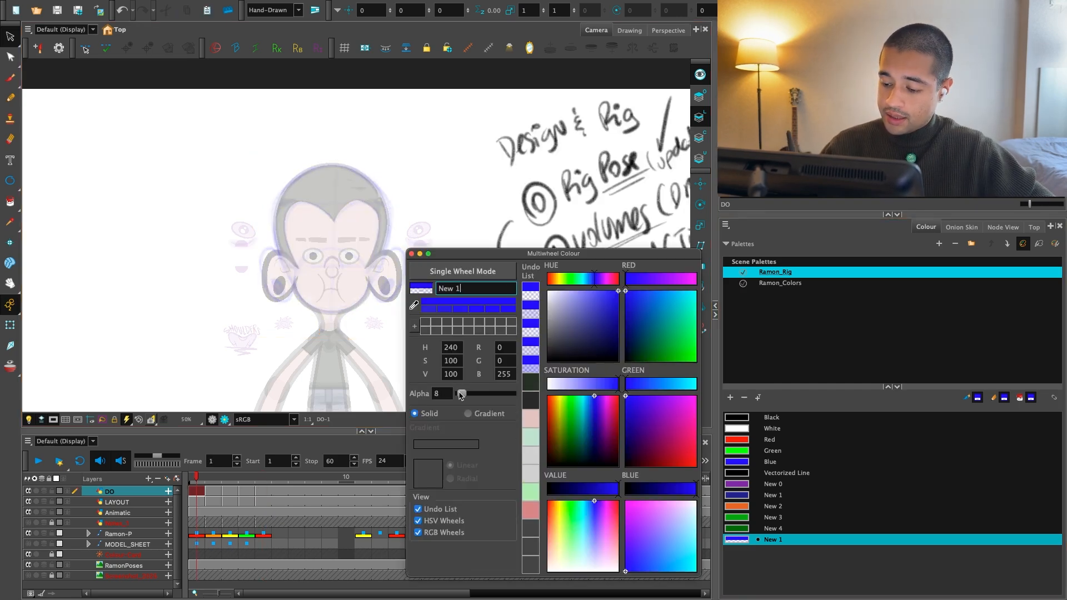
click(412, 254)
Set up the Brush tool with Black and enlarge the camera view around the front-view head
click(761, 418)
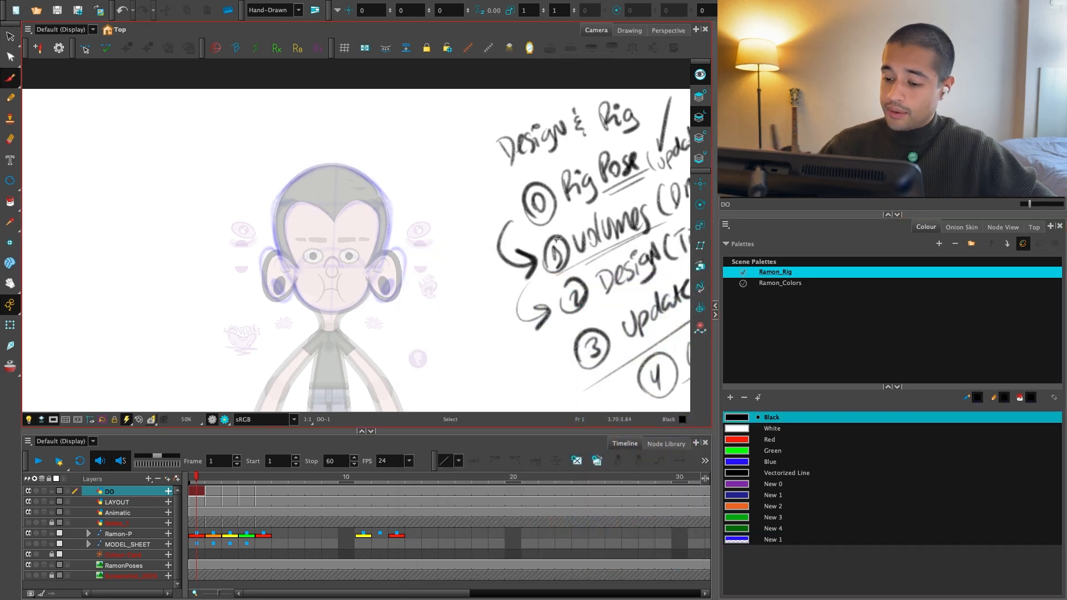
key(alt+b)
key(grave)
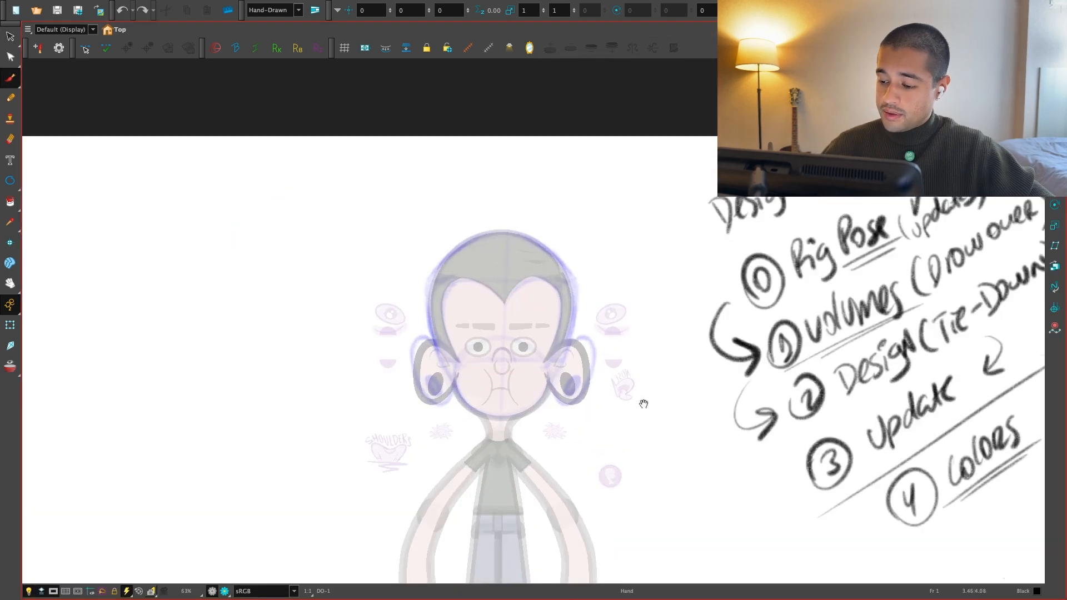
scroll(480, 460, up, 5)
drag(480, 461, 492, 451)
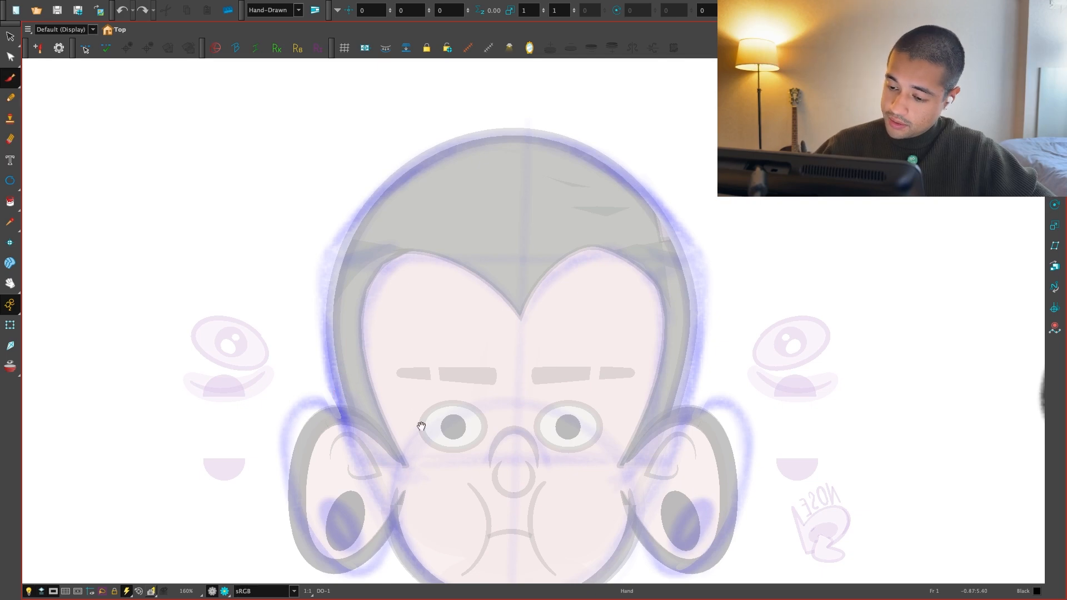
drag(422, 426, 431, 470)
drag(359, 466, 339, 278)
key(super+z)
key(super+z)
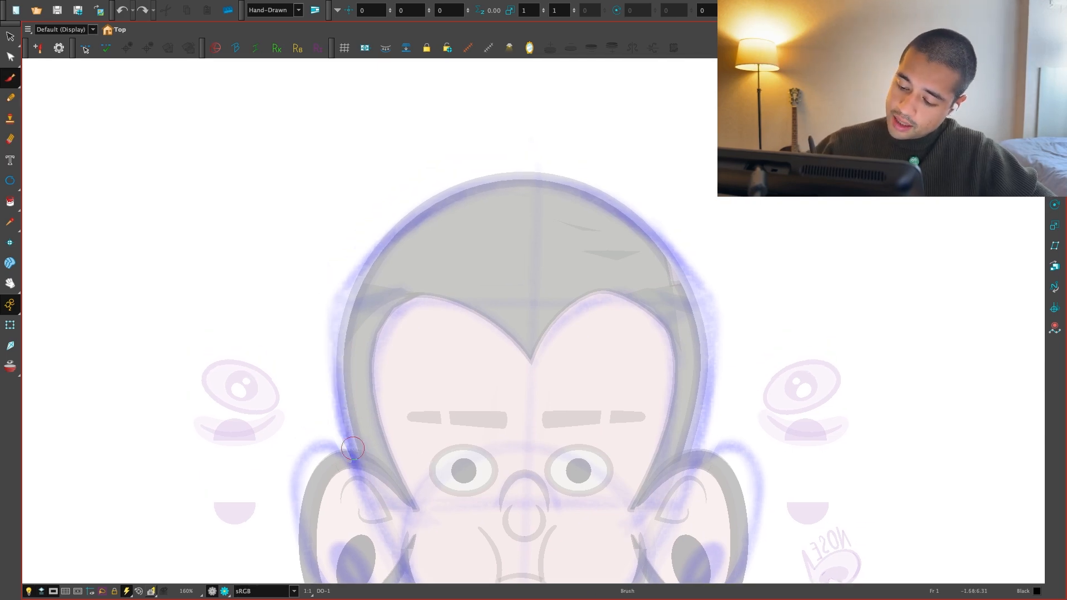
Draw the left half of the skull outline with the brush, from above the ear to the top centre of the head
mouse_move(353, 448)
mouse_down()
mouse_move(338, 287)
mouse_move(436, 195)
mouse_move(542, 175)
mouse_up()
scroll(594, 223, down, 2)
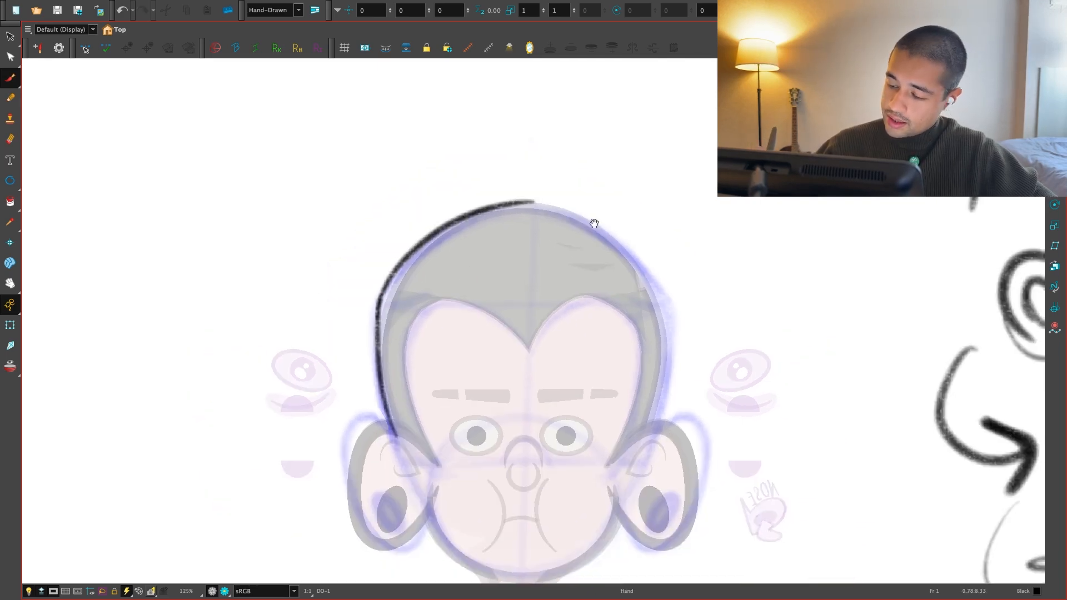
drag(594, 223, 573, 208)
Duplicate the left skull outline stroke and flip the copy horizontally onto the right side of the head
key(alt+s)
click(435, 204)
shift+click(359, 348)
drag(447, 300, 615, 300)
key(super+f)
key(4)
key(super+f)
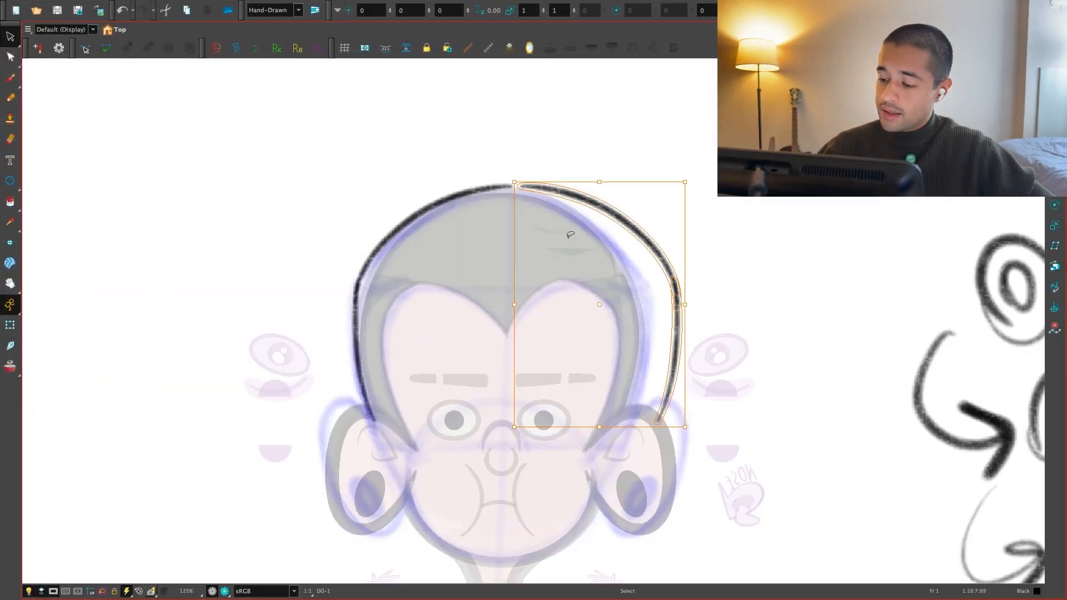
Move the flipped skull outline so it joins the left half at the top centre of the head
drag(626, 217, 595, 210)
click(654, 364)
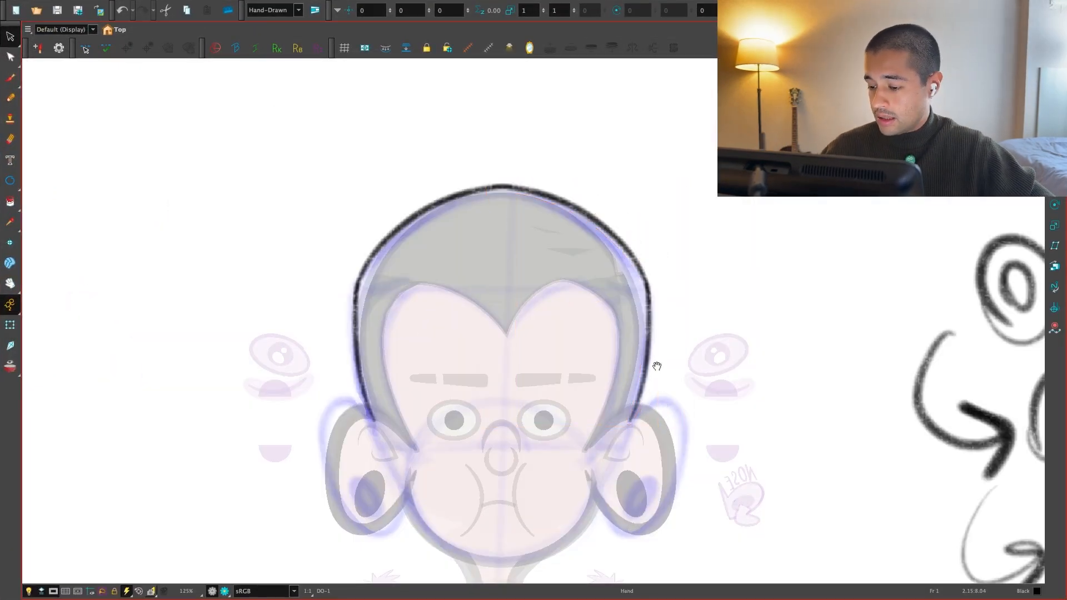
scroll(643, 371, up, 1)
scroll(643, 371, down, 2)
scroll(517, 303, left, 3)
key(alt+b)
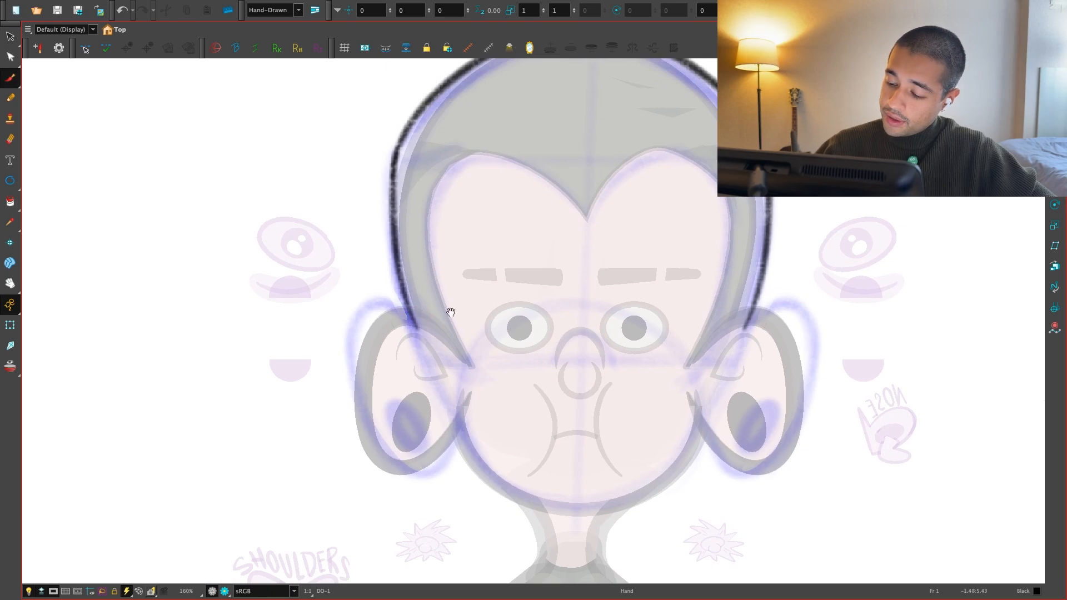
scroll(409, 249, up, 1)
mouse_move(456, 313)
mouse_down()
mouse_move(384, 288)
mouse_move(495, 365)
mouse_up()
key(ctrl+z)
key(alt+s)
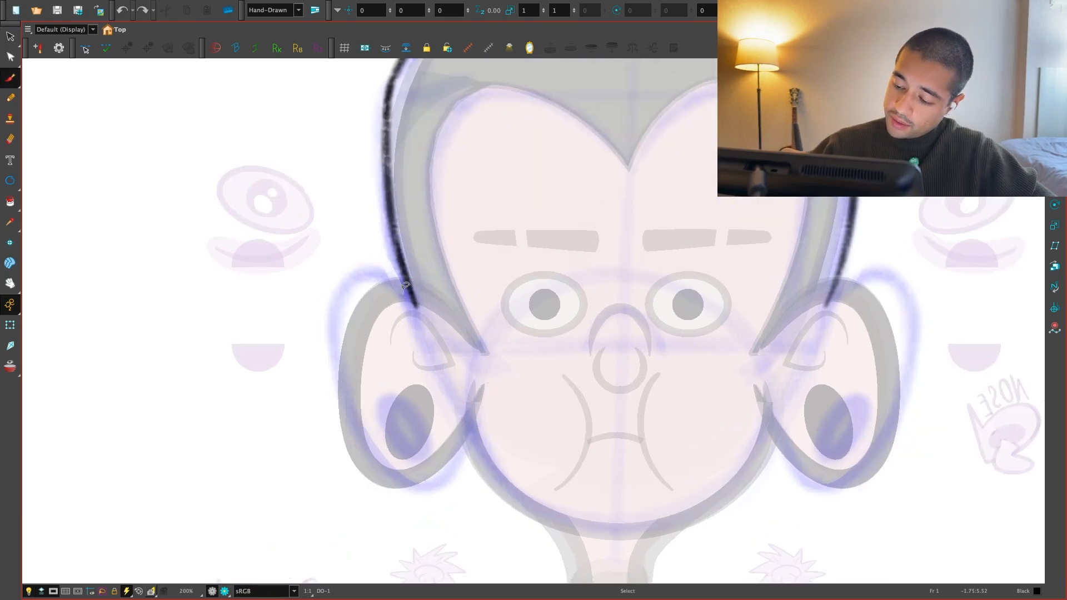
drag(383, 271, 359, 442)
key(ctrl+z)
mouse_move(416, 307)
mouse_down()
mouse_move(389, 489)
mouse_move(469, 405)
mouse_up()
key(ctrl+z)
mouse_move(415, 307)
mouse_down()
mouse_move(344, 337)
mouse_move(371, 273)
mouse_move(369, 475)
mouse_move(475, 384)
mouse_up()
key(ctrl+z)
key(ctrl+z)
mouse_move(416, 307)
mouse_down()
mouse_move(342, 292)
mouse_move(472, 389)
mouse_up()
key(ctrl+z)
mouse_move(416, 307)
mouse_down()
mouse_move(340, 345)
mouse_move(456, 451)
mouse_up()
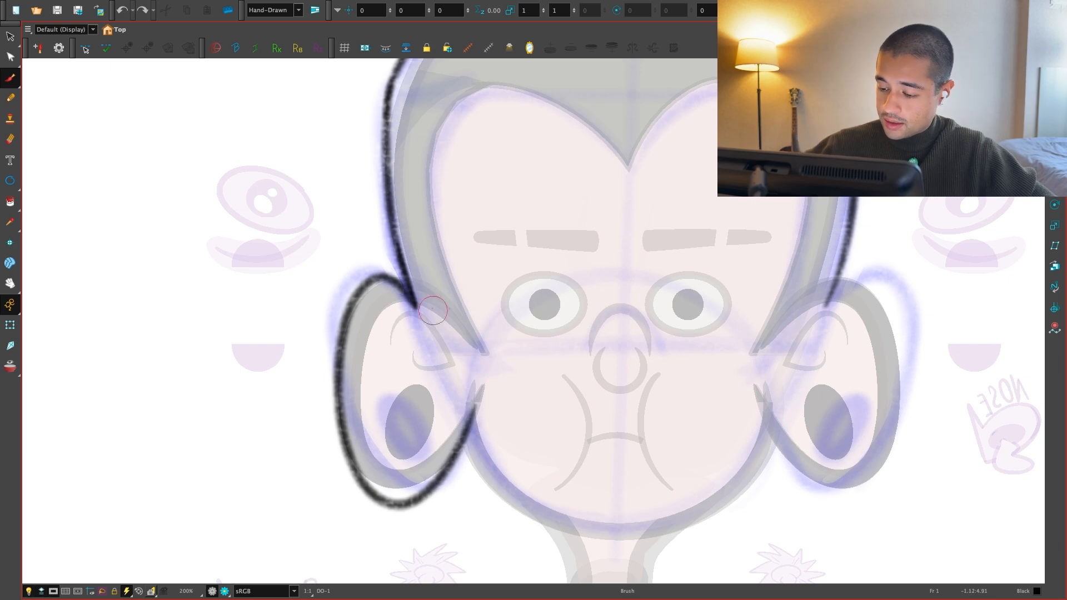
key(ctrl+z)
Draw the left ear's outer outline from the end of the skull line and add a solid black oval ear hole
mouse_move(416, 307)
mouse_down()
mouse_move(336, 338)
mouse_move(453, 435)
mouse_move(434, 394)
mouse_move(441, 433)
mouse_up()
scroll(723, 441, down, 2)
scroll(746, 426, up, 2)
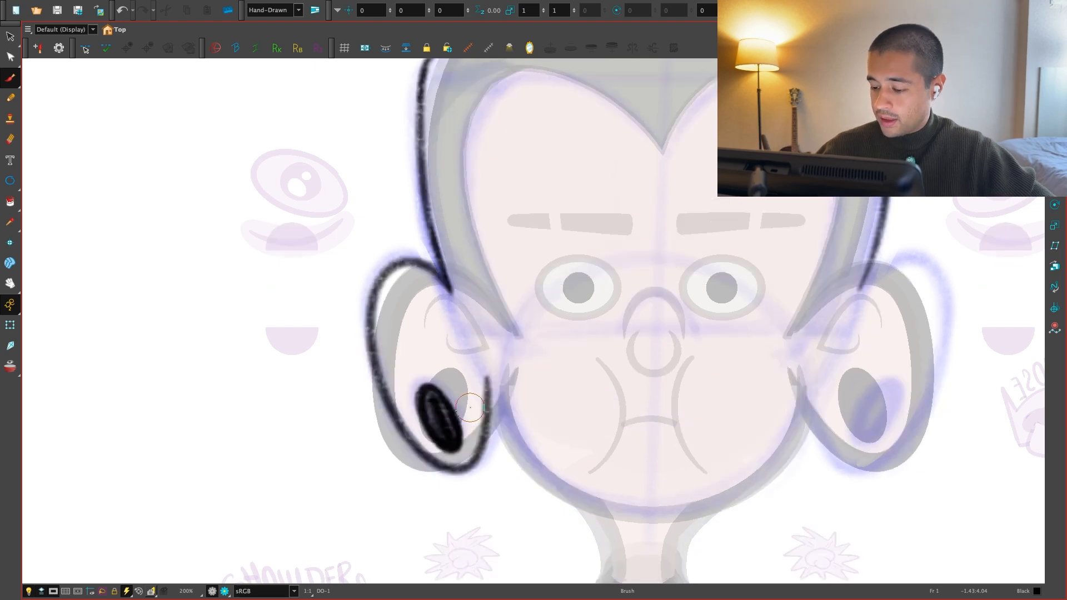
Draw the two curved inner folds of the left ear above the black ear hole
mouse_move(397, 300)
mouse_down()
mouse_move(420, 371)
mouse_move(407, 292)
mouse_move(403, 328)
mouse_move(454, 358)
mouse_move(395, 309)
mouse_move(466, 384)
mouse_up()
key(super+z)
key(super+z)
key(super+z)
mouse_move(466, 384)
mouse_down()
mouse_move(416, 346)
mouse_move(403, 369)
mouse_up()
key(1)
drag(740, 416, 735, 412)
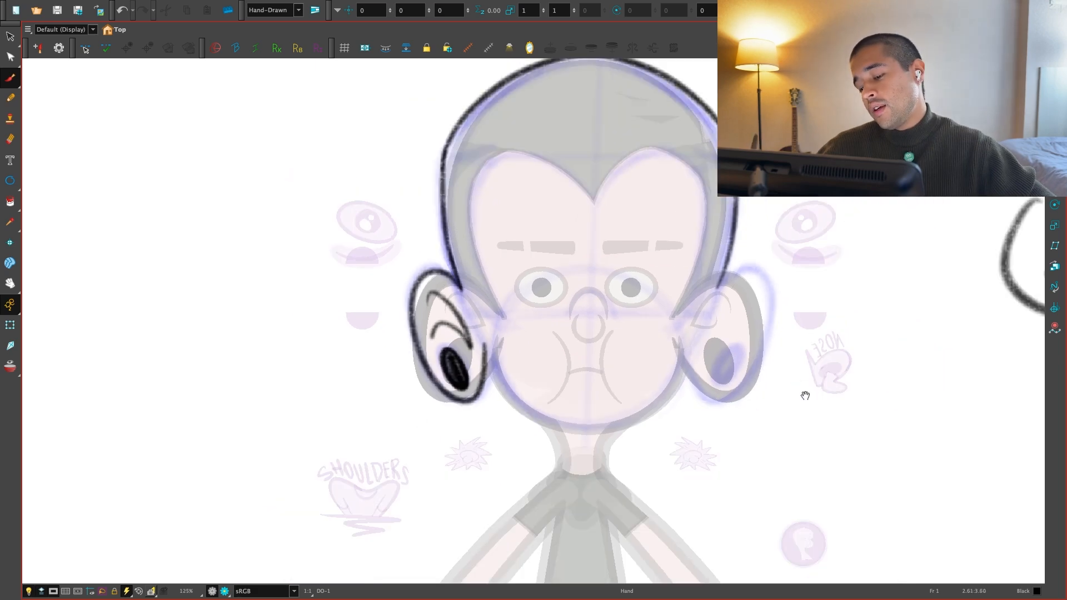
Draw the left half of the jaw line from the inner edge of the ear down to the chin
drag(805, 393, 734, 427)
key(2)
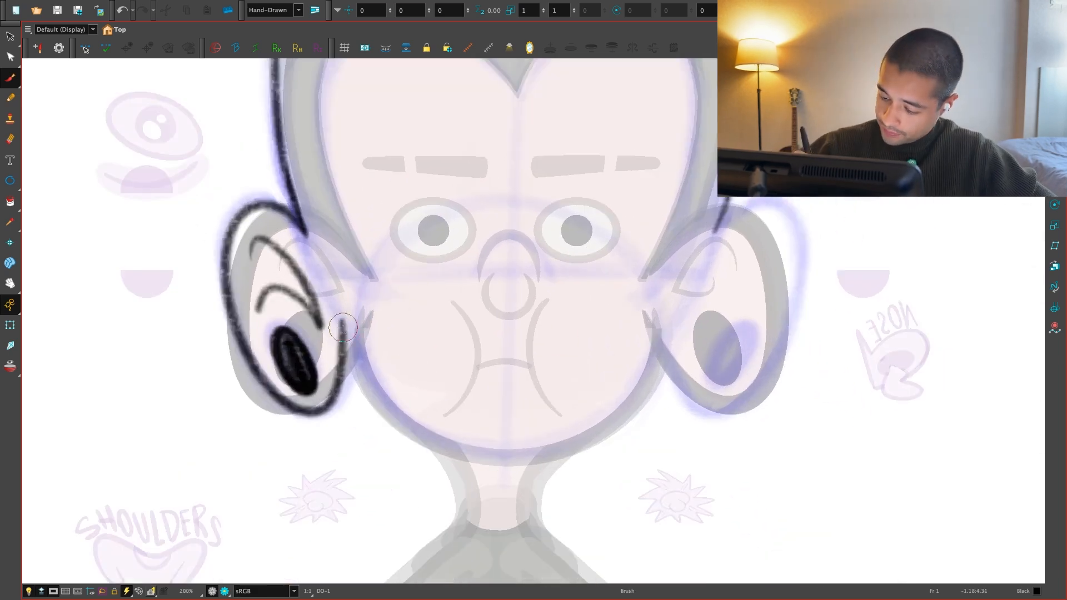
key(super+z)
mouse_move(343, 328)
mouse_down()
mouse_move(467, 456)
mouse_move(477, 451)
mouse_move(361, 382)
mouse_move(475, 453)
mouse_up()
key(super+z)
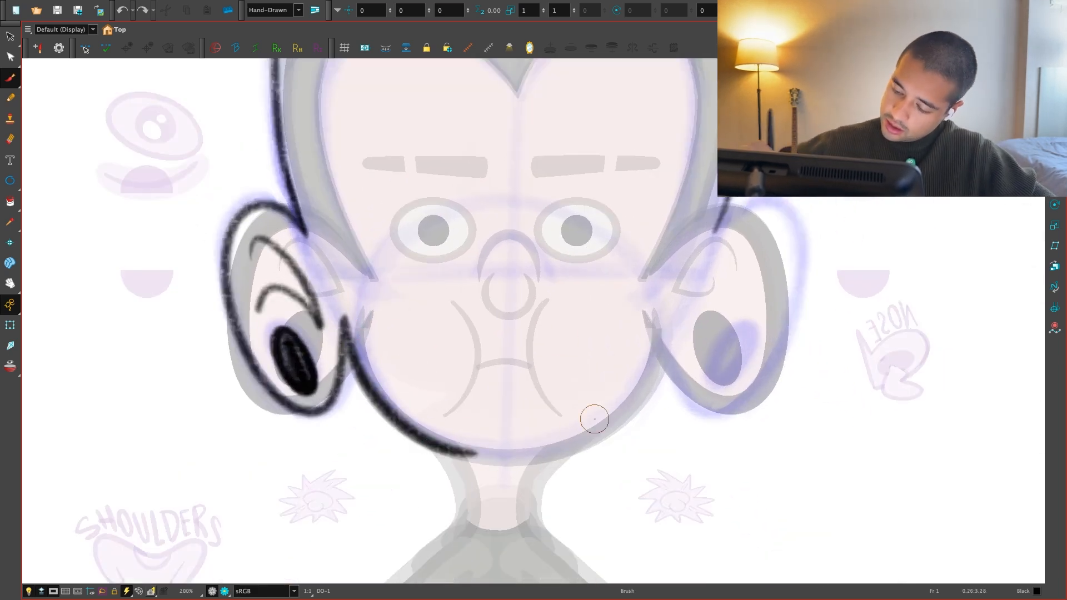
Draw the lower edge of the left sideburn, from the end of the skull outline to the tip of the hairline
key(1)
key(1)
key(2)
key(2)
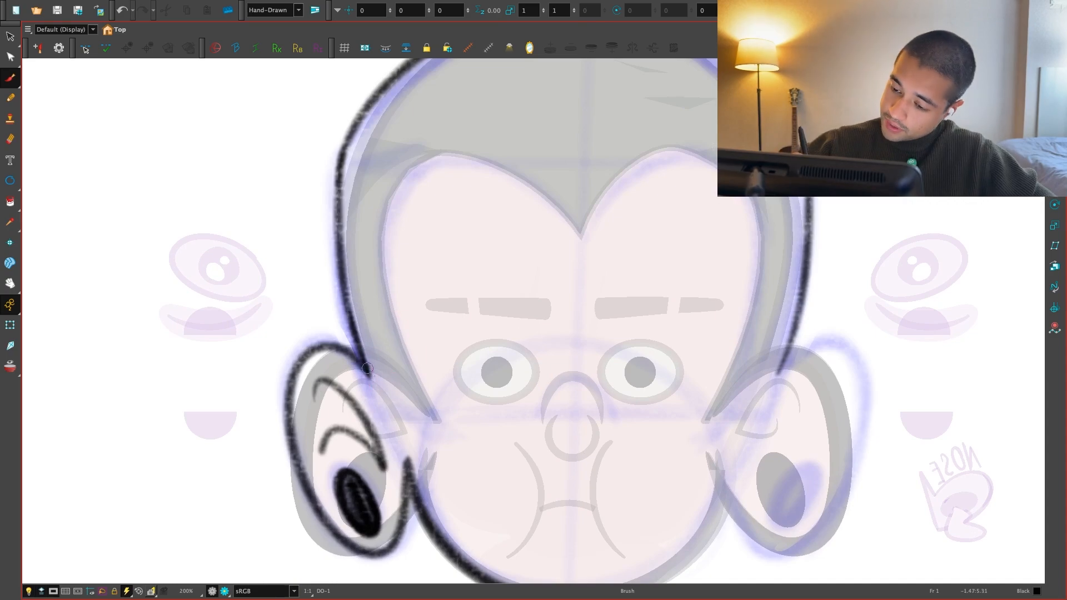
mouse_move(366, 371)
mouse_down()
mouse_move(427, 400)
mouse_move(401, 160)
mouse_move(494, 145)
mouse_up()
On frame 2, draw the hairline curve from the sideburn tip over the forehead to the widow's peak
key(1)
drag(603, 238, 555, 276)
key(comma)
key(period)
key(period)
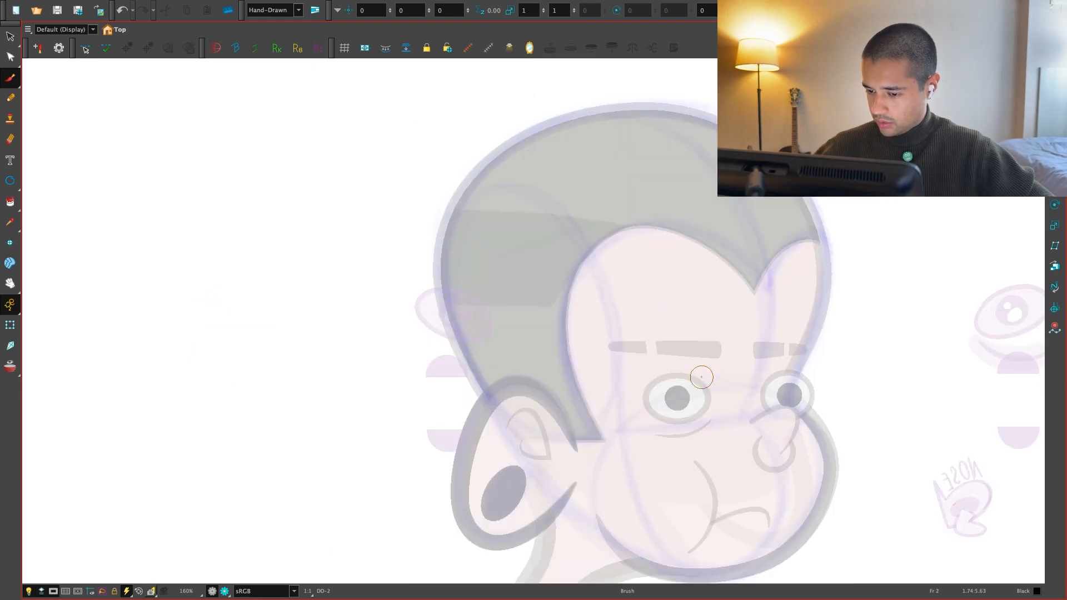
key(comma)
key(period)
scroll(768, 348, up, 2)
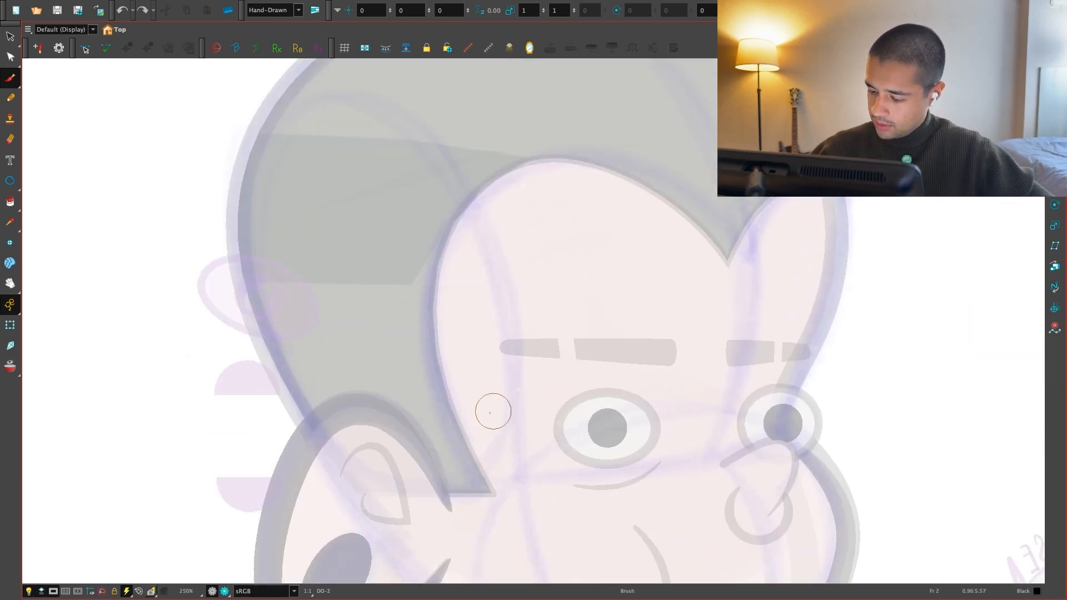
mouse_move(497, 492)
mouse_down()
mouse_move(584, 165)
mouse_move(722, 255)
mouse_move(512, 176)
mouse_move(500, 489)
mouse_move(451, 416)
mouse_move(745, 239)
mouse_up()
key(ctrl+z)
key(ctrl+z)
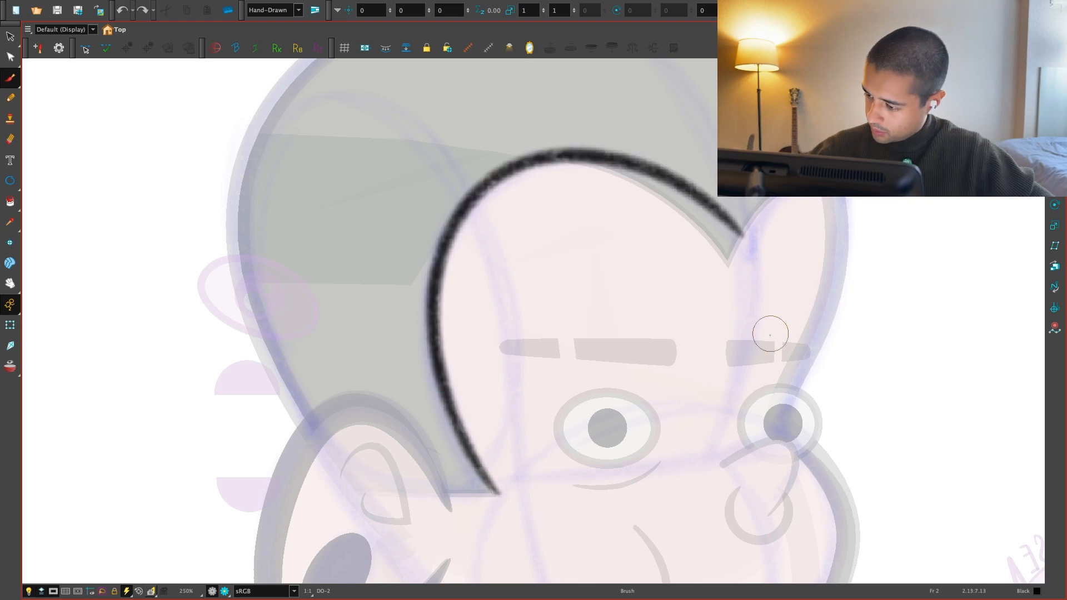
Copy the hairline stroke from frame 2 to frame 1 and fit it, narrowed, over the left side of the forehead
key(2)
key(alt+s)
click(694, 239)
key(ctrl+c)
key(comma)
key(ctrl+v)
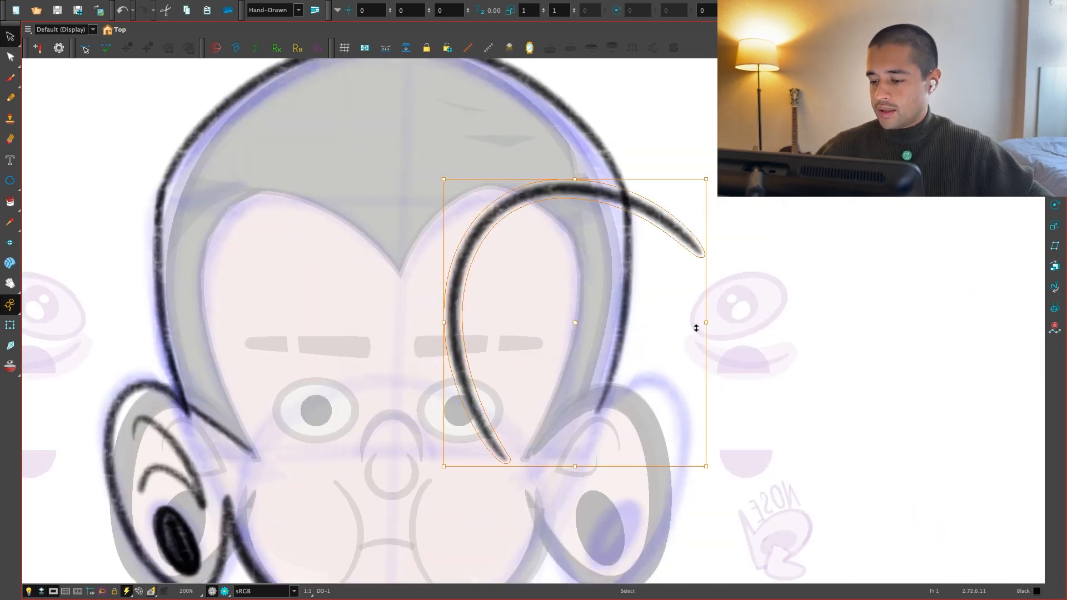
drag(581, 327, 340, 327)
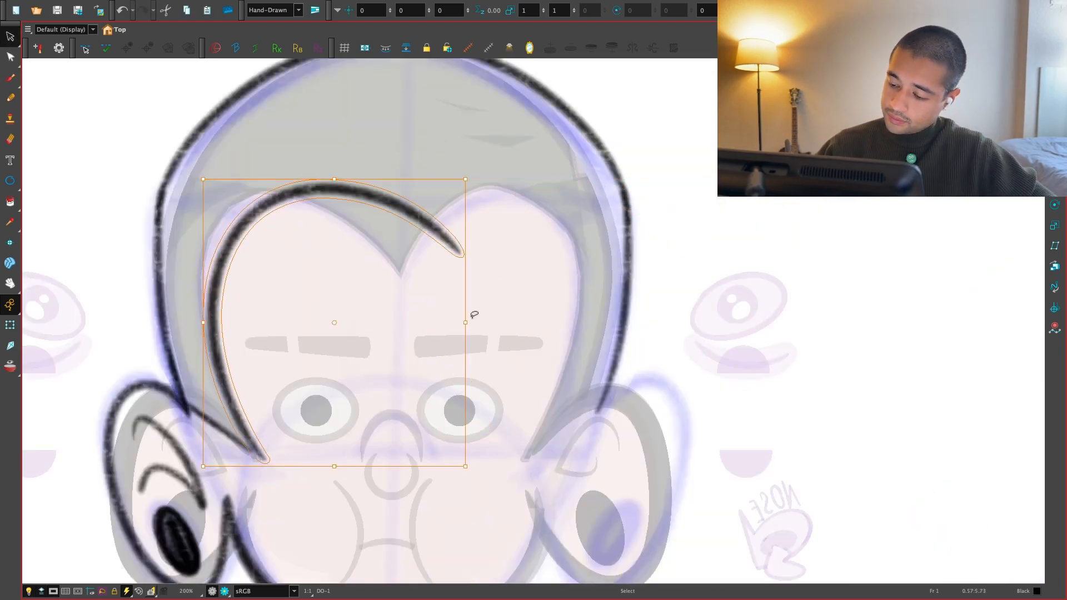
mouse_move(466, 323)
mouse_down()
mouse_move(402, 318)
mouse_move(465, 328)
mouse_move(455, 281)
mouse_move(586, 281)
mouse_up()
Duplicate the hairline, flip the copy horizontally, and place it on the right so both halves meet at the widow's peak
click(465, 274)
key(2)
key(2)
key(space)
key(1)
click(466, 273)
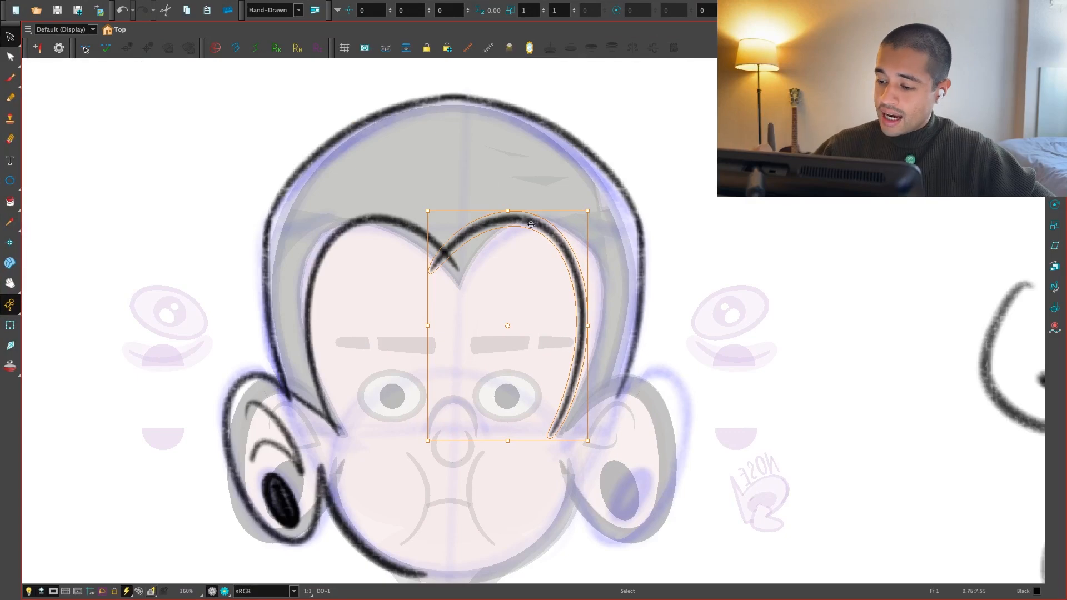
drag(531, 224, 558, 224)
click(701, 284)
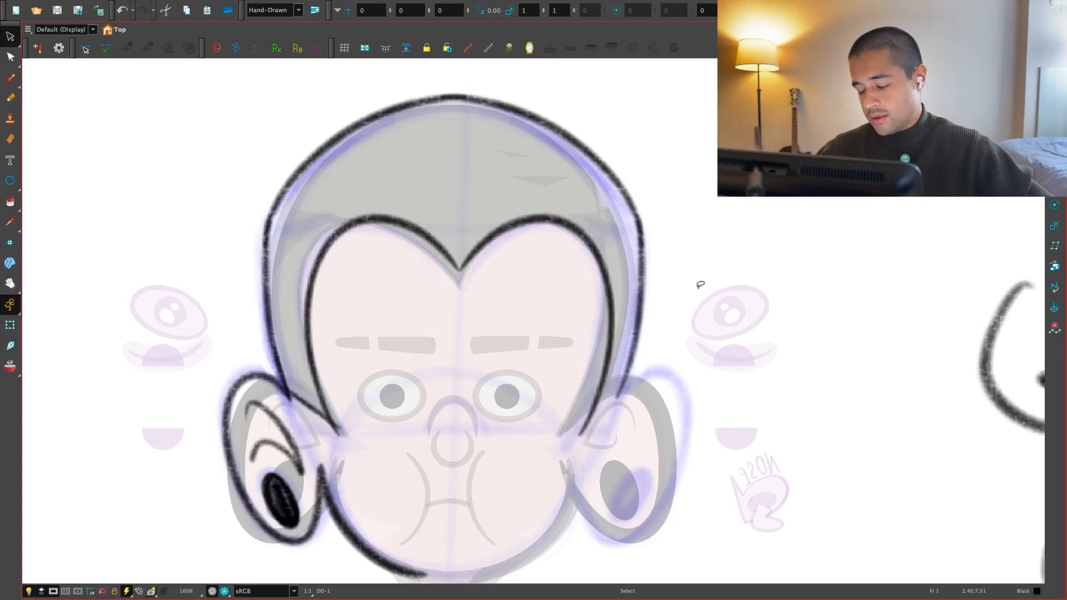
Examine how the sideburn and hairline strokes join beside the left ear, and check the whole front-view head
key(1)
key(2)
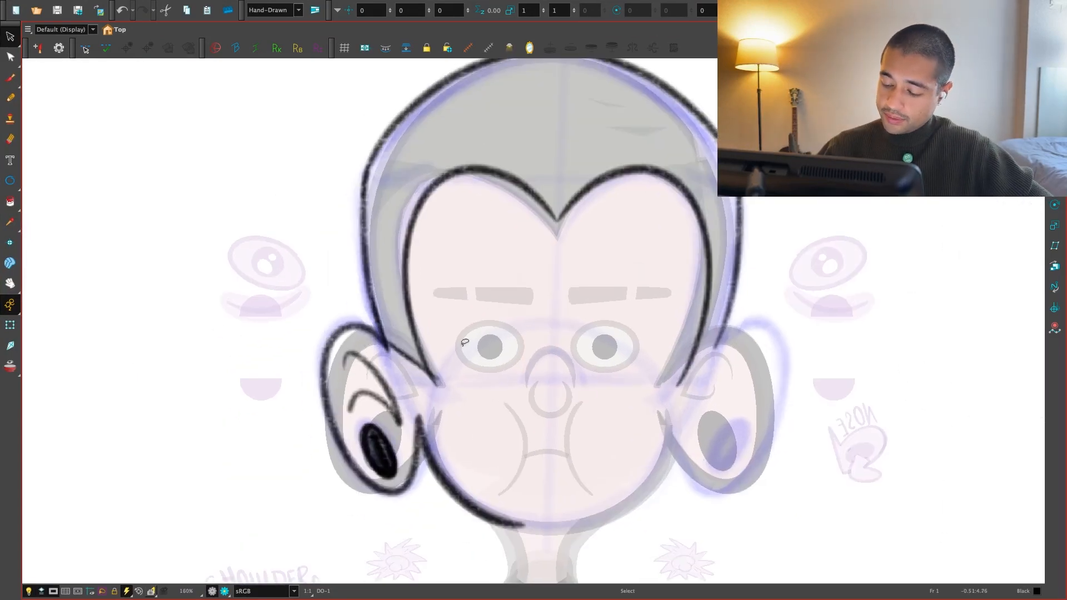
key(2)
click(383, 365)
key(2)
key(2)
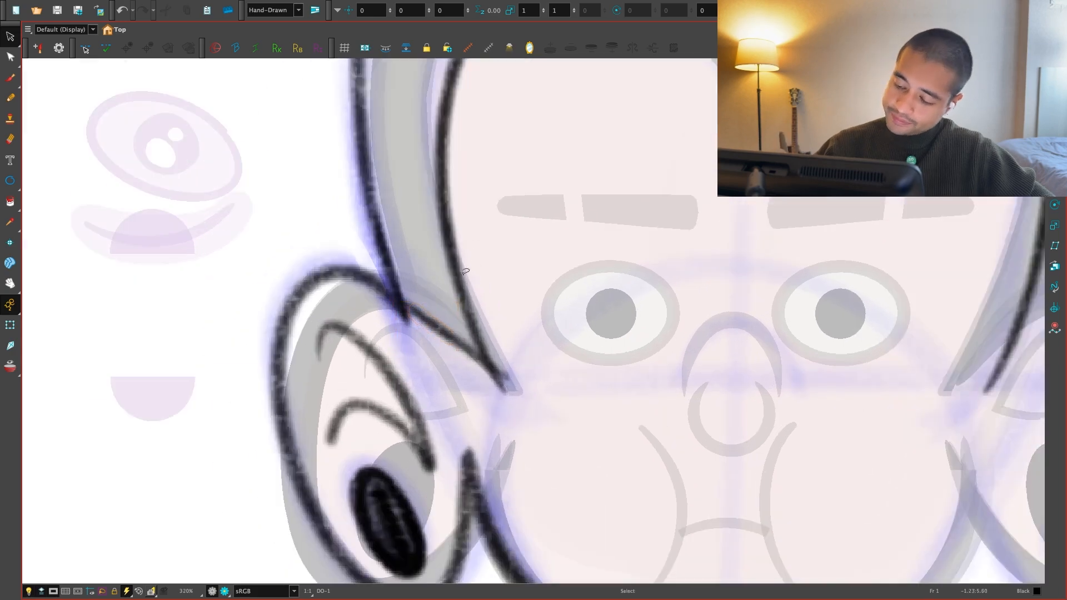
mouse_move(512, 361)
mouse_down()
mouse_move(494, 428)
mouse_move(383, 390)
mouse_move(512, 288)
mouse_move(489, 330)
mouse_up()
key(1)
key(1)
key(1)
key(1)
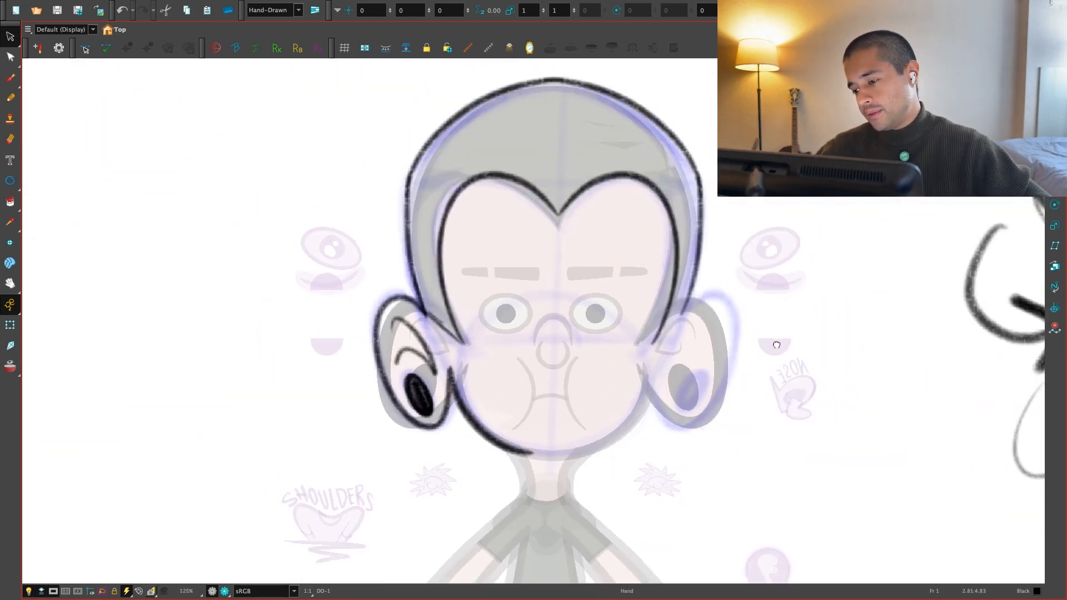
click(729, 340)
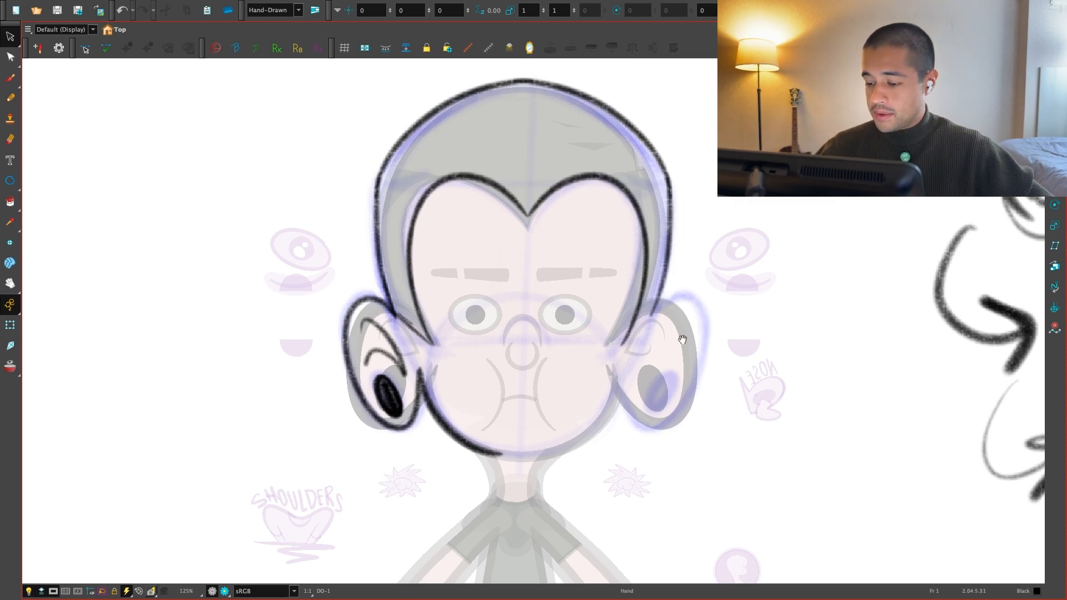
Flip between frames 1 and 2 to compare the front-view head with the three-quarter head
drag(735, 333, 745, 381)
key(period)
key(comma)
key(period)
key(comma)
key(2)
key(period)
key(comma)
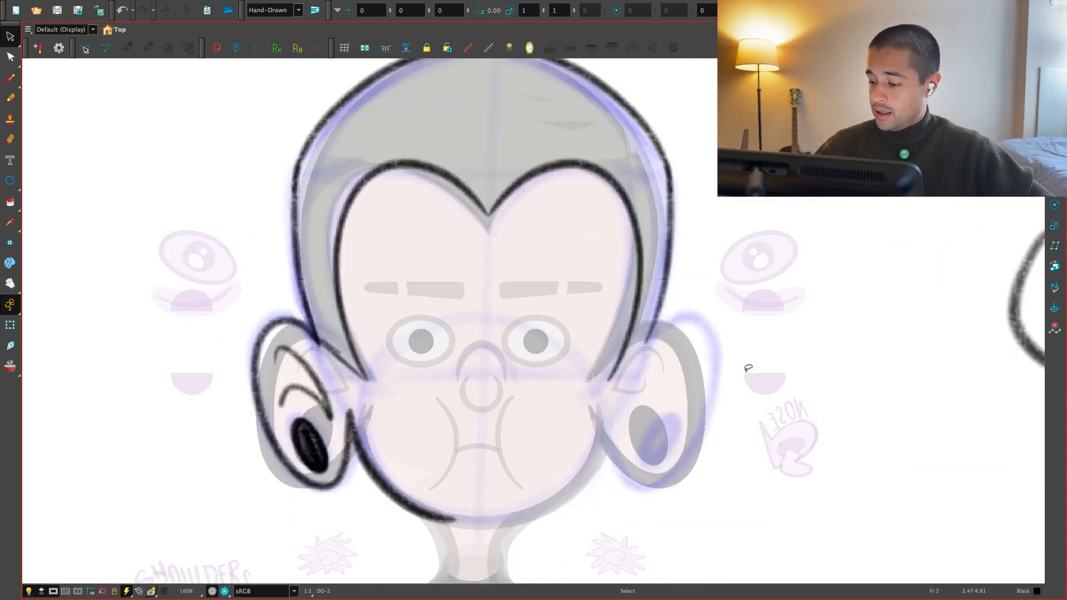
key(period)
key(comma)
key(period)
key(comma)
key(period)
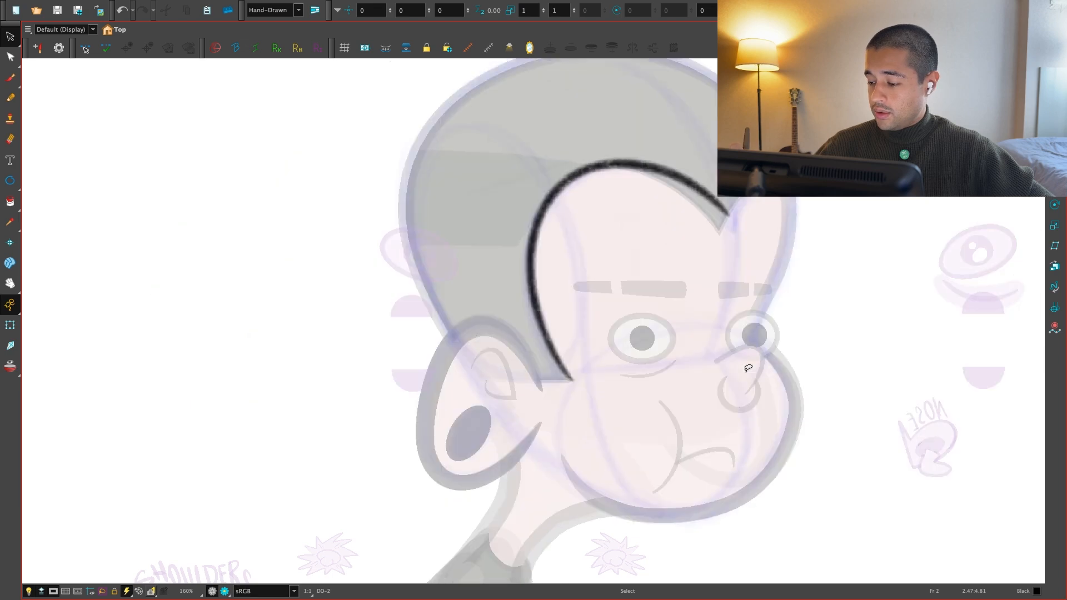
key(comma)
key(2)
key(2)
key(2)
key(alt+b)
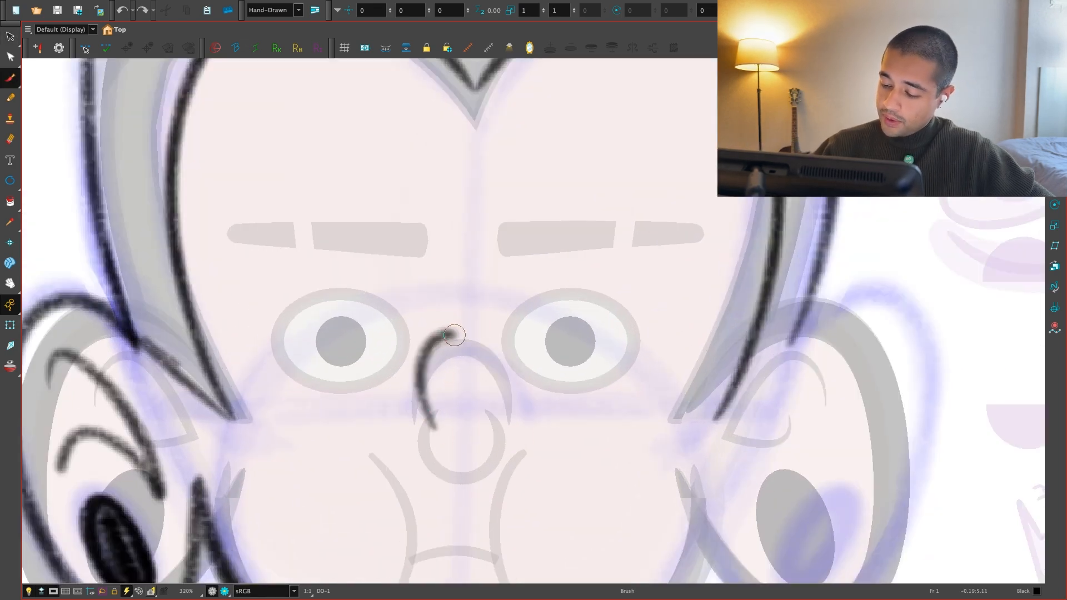
key(period)
key(1)
key(1)
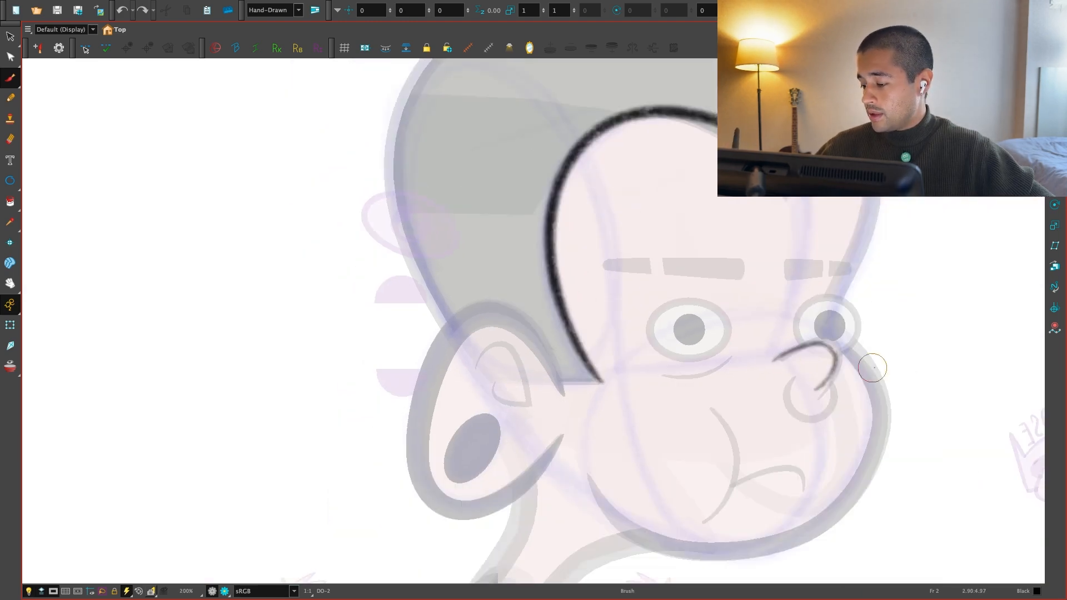
key(period)
key(comma)
key(comma)
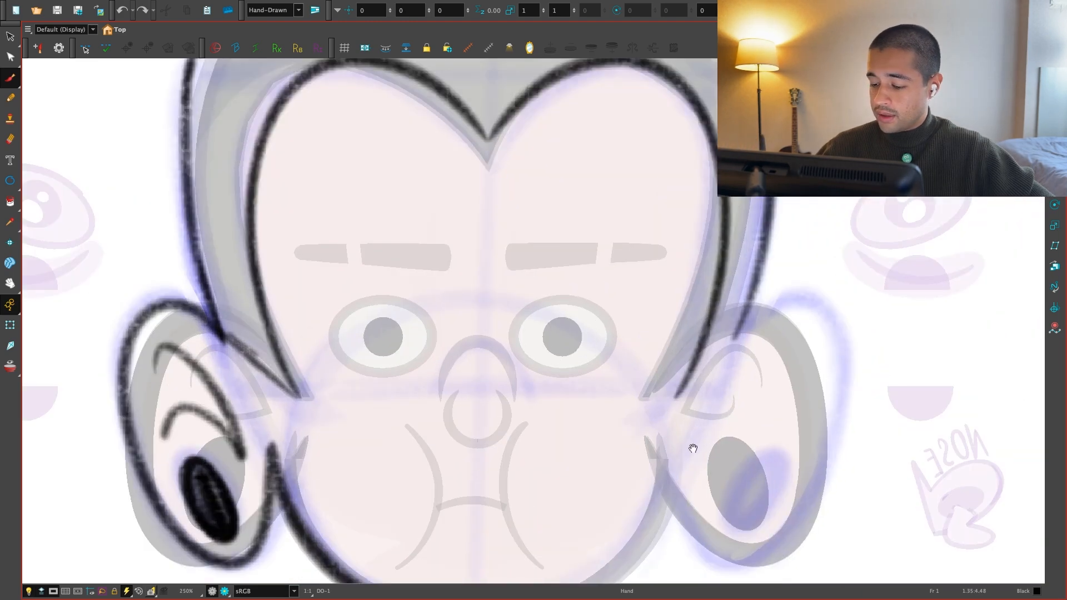
key(period)
key(comma)
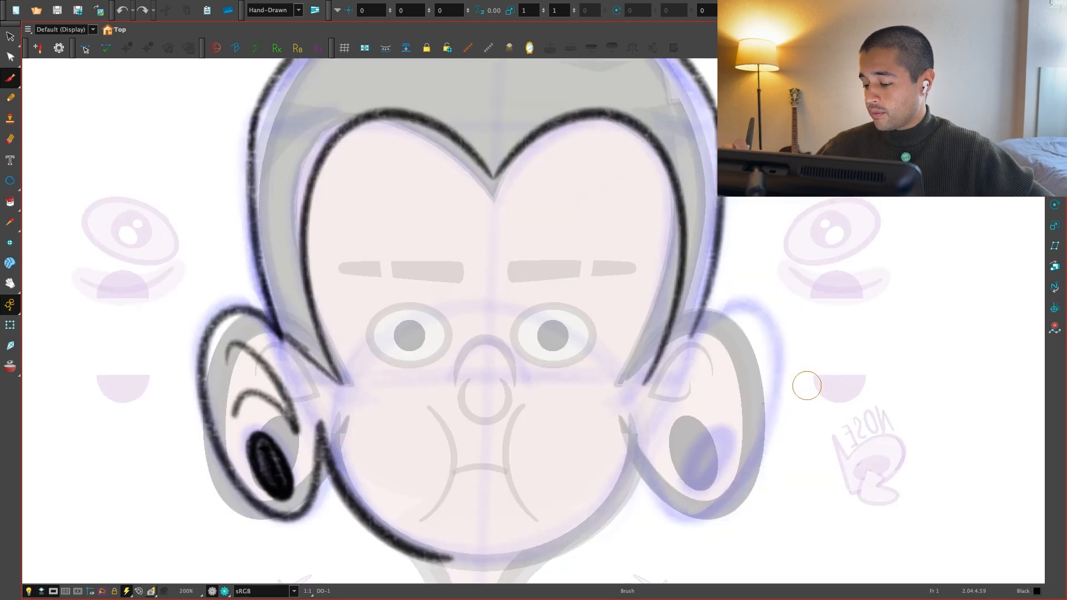
key(2)
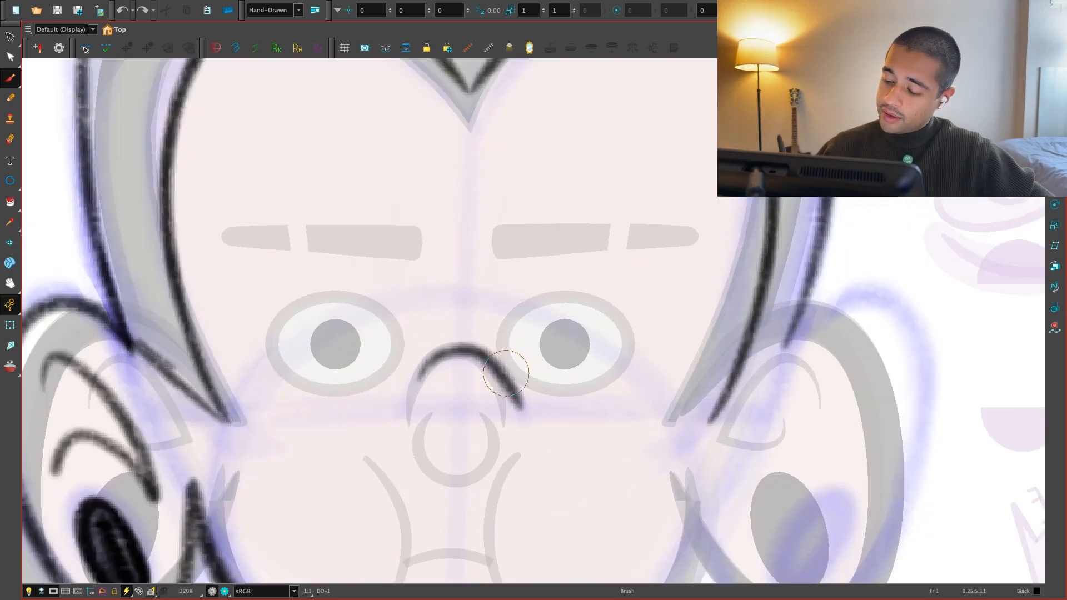
Compare the nose position on the front-view head with the three-quarter head on frame 2
key(1)
key(1)
key(1)
key(1)
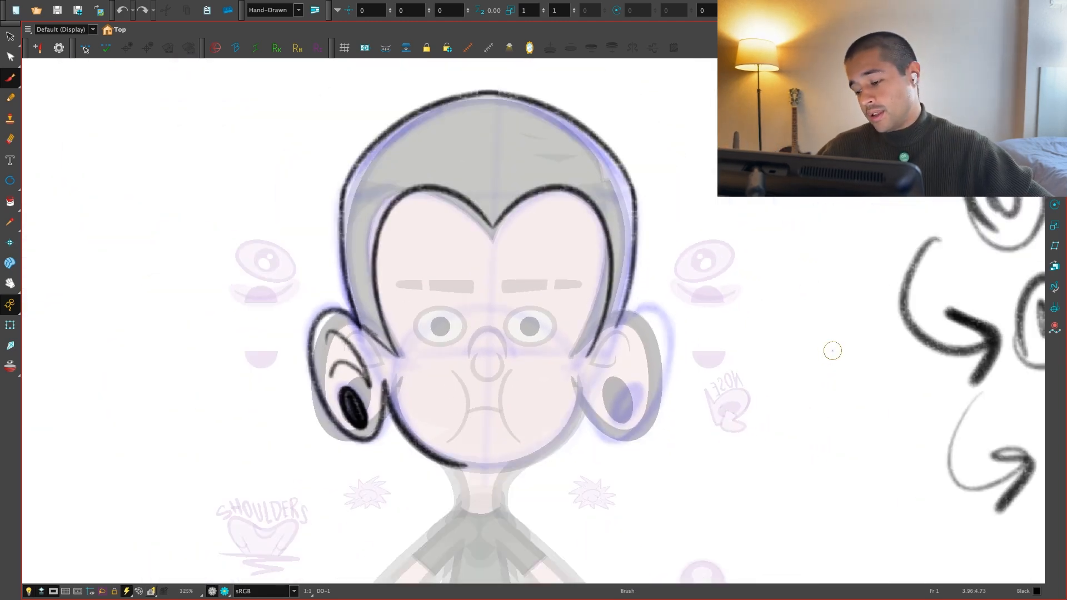
key(period)
key(comma)
key(period)
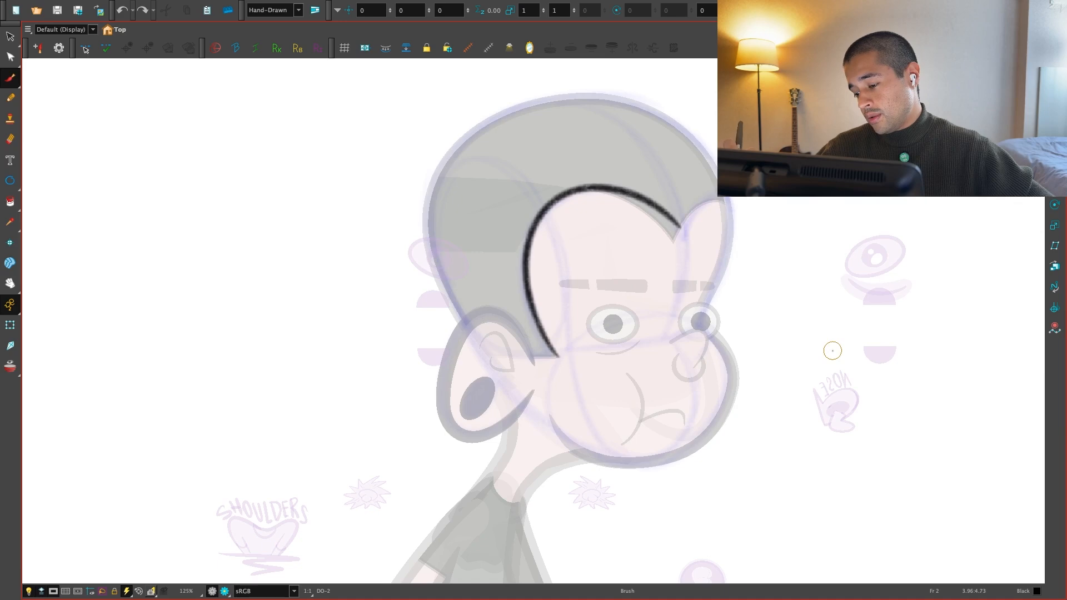
key(period)
key(comma)
key(comma)
key(2)
key(2)
key(2)
key(2)
drag(584, 405, 665, 380)
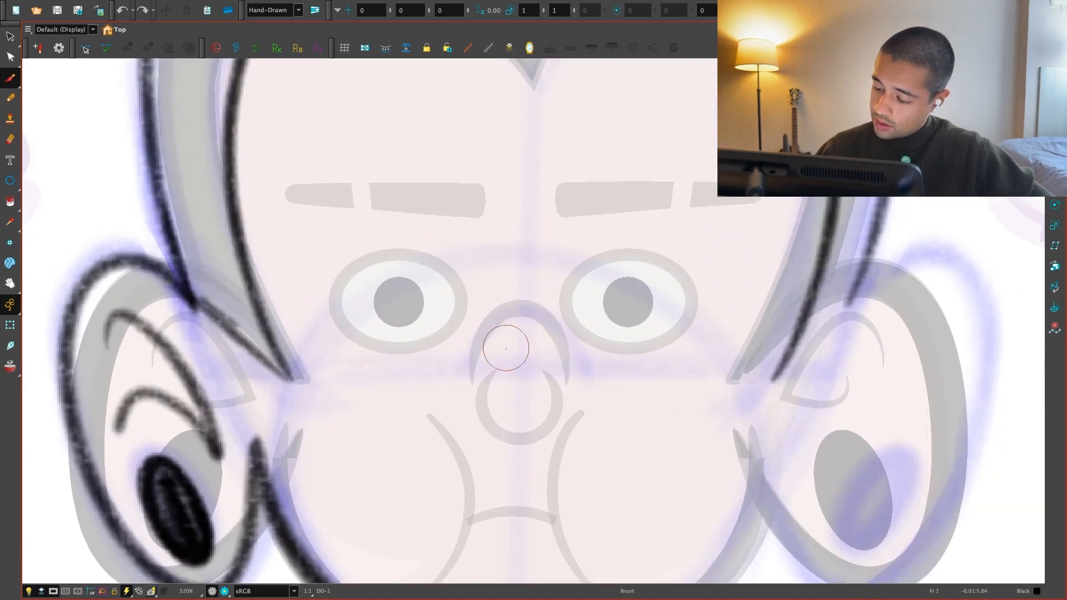
drag(480, 346, 566, 364)
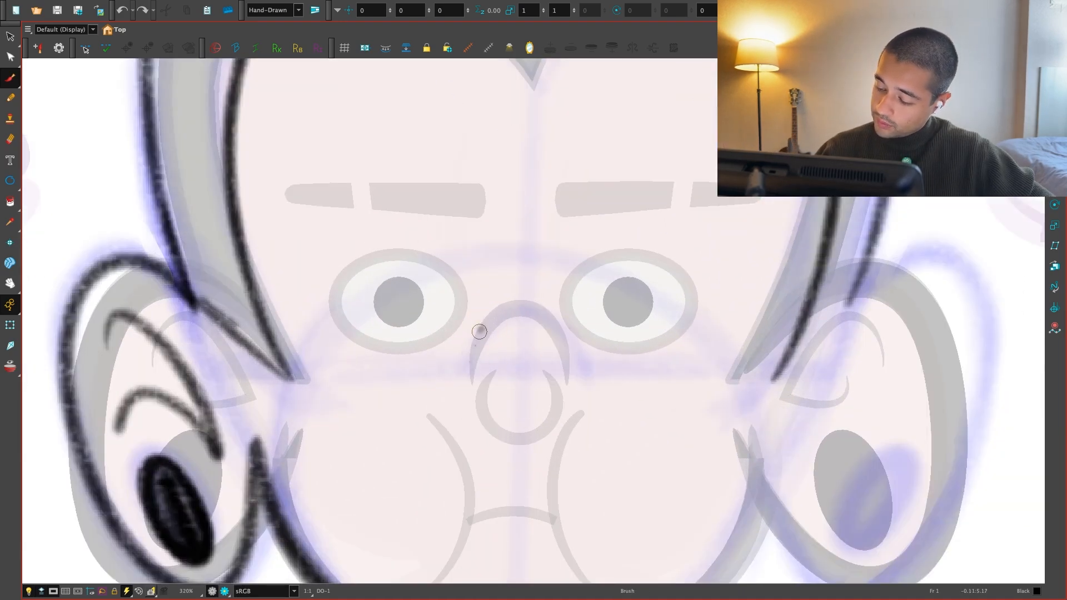
drag(491, 387, 561, 406)
key(1)
key(1)
key(1)
key(1)
key(period)
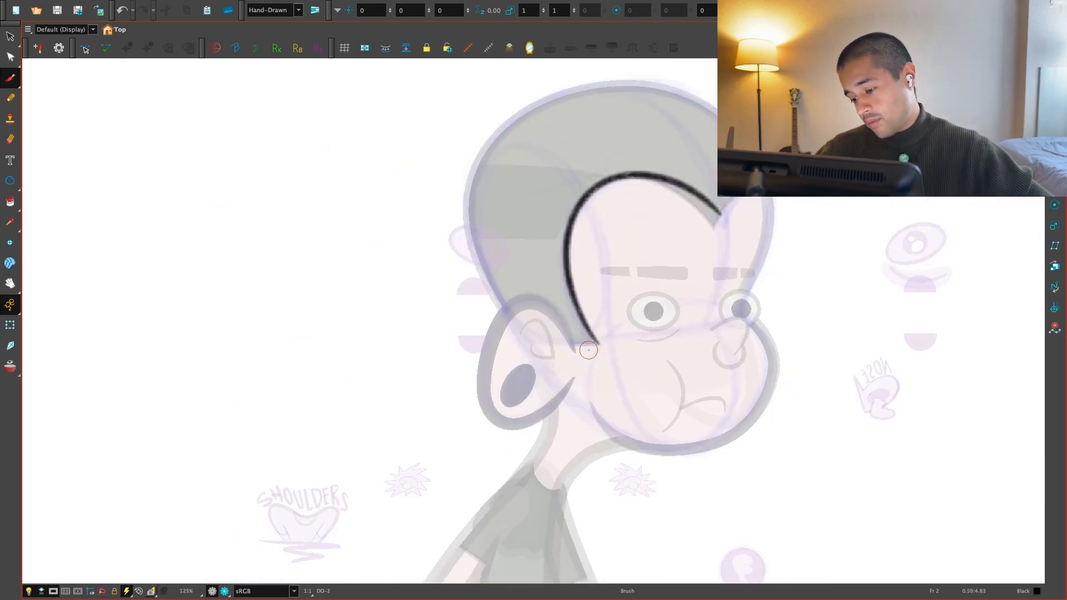
Draw the front-view nose on frame 1 as a small V with curled ends, checking it against frame 2
key(comma)
key(2)
key(2)
key(2)
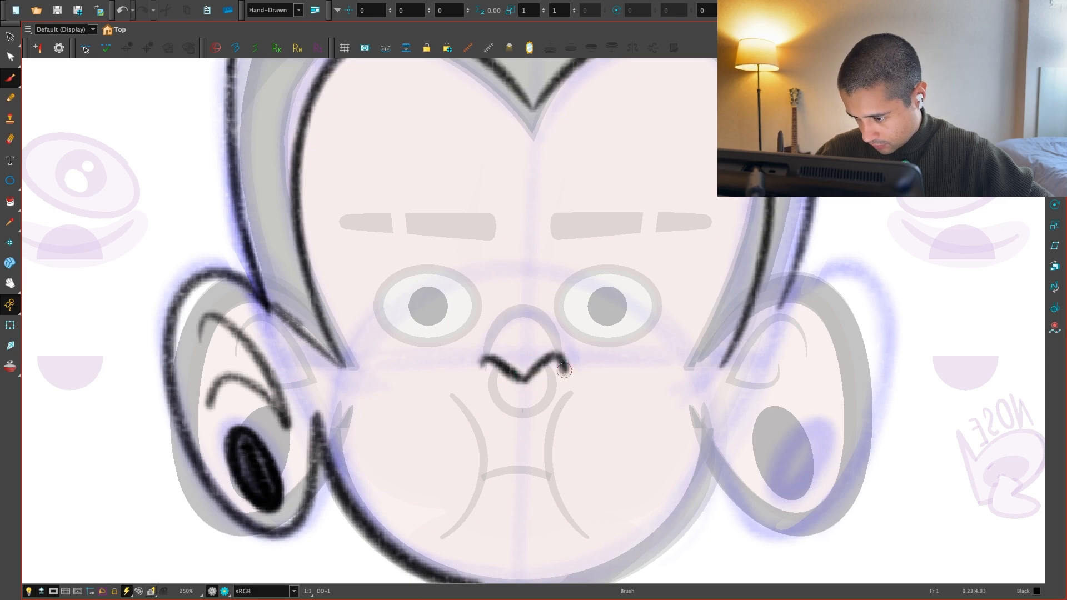
key(period)
key(1)
key(1)
drag(869, 333, 822, 326)
key(comma)
key(2)
key(2)
mouse_move(411, 350)
mouse_down()
mouse_move(416, 366)
mouse_move(452, 372)
mouse_up()
key(1)
key(1)
key(1)
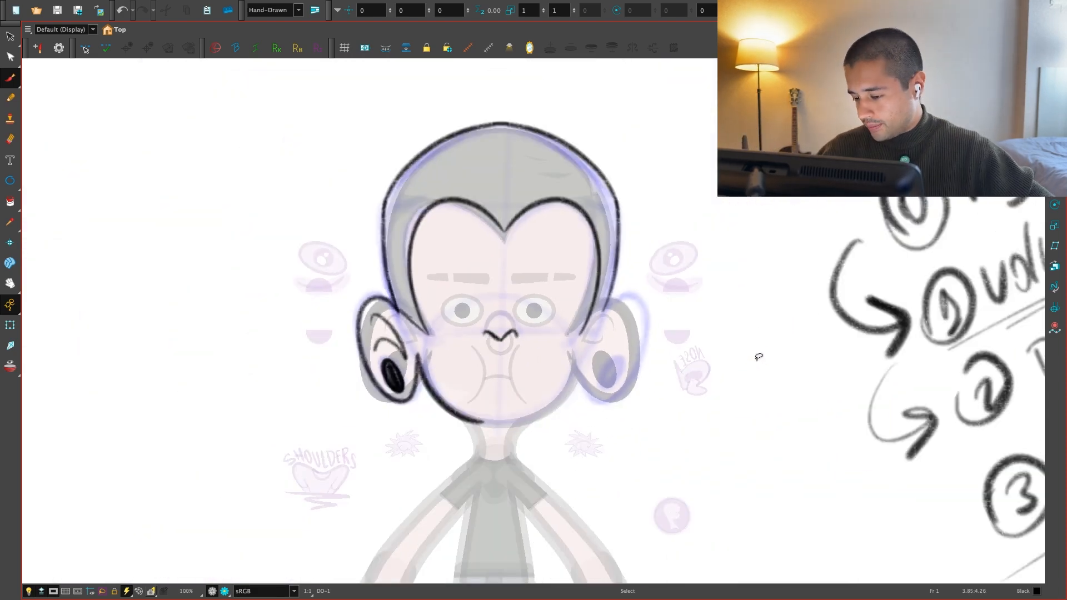
key(period)
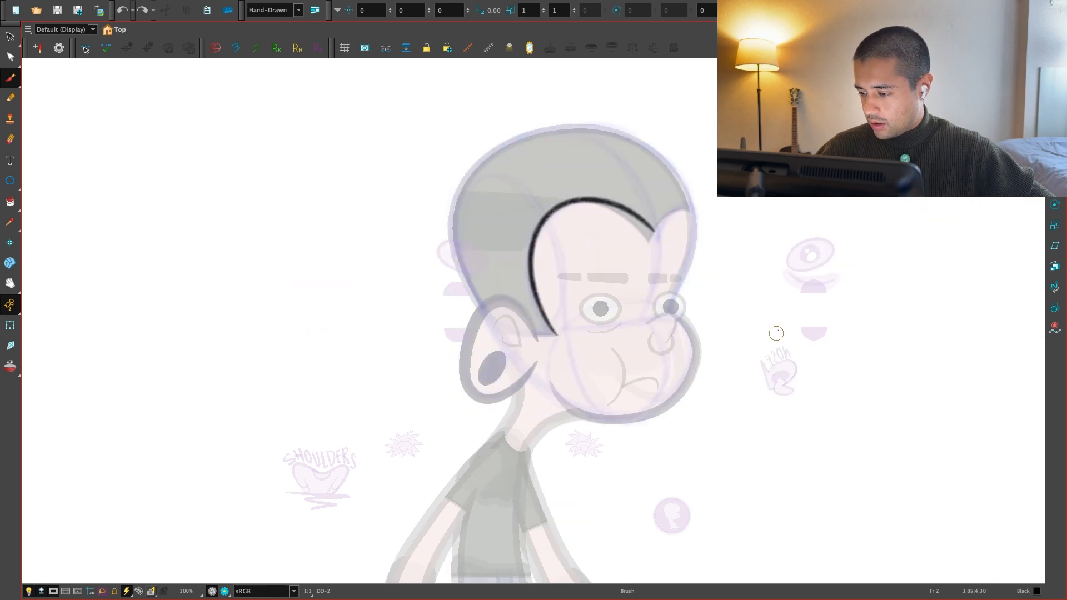
Compare the hairline on the front-view head with the three-quarter head by flipping between frames 1 and 2
key(comma)
key(period)
key(comma)
key(2)
key(2)
key(2)
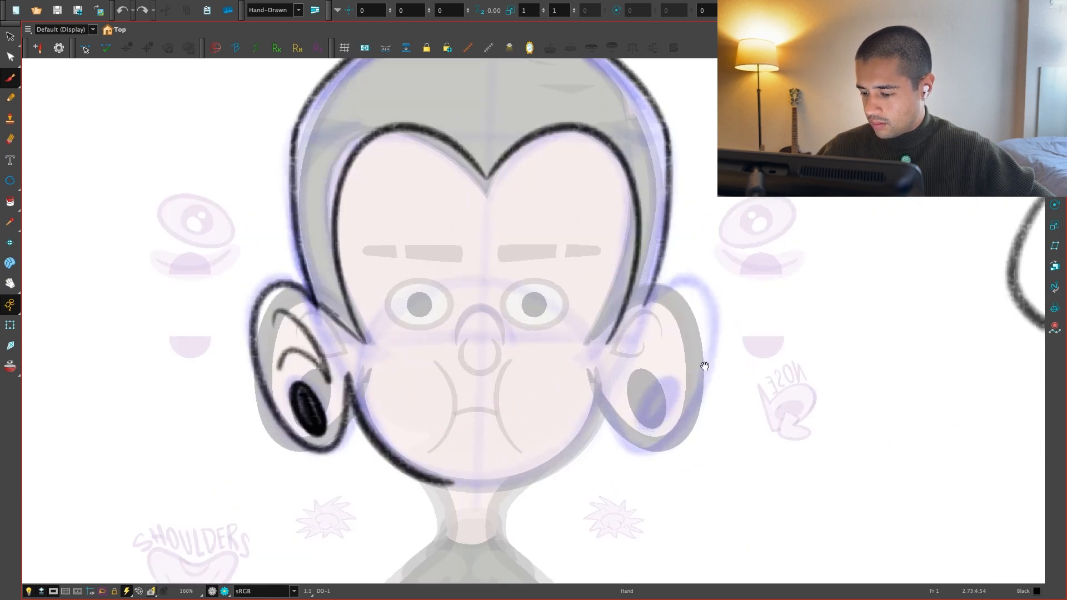
key(1)
key(1)
key(period)
key(comma)
key(period)
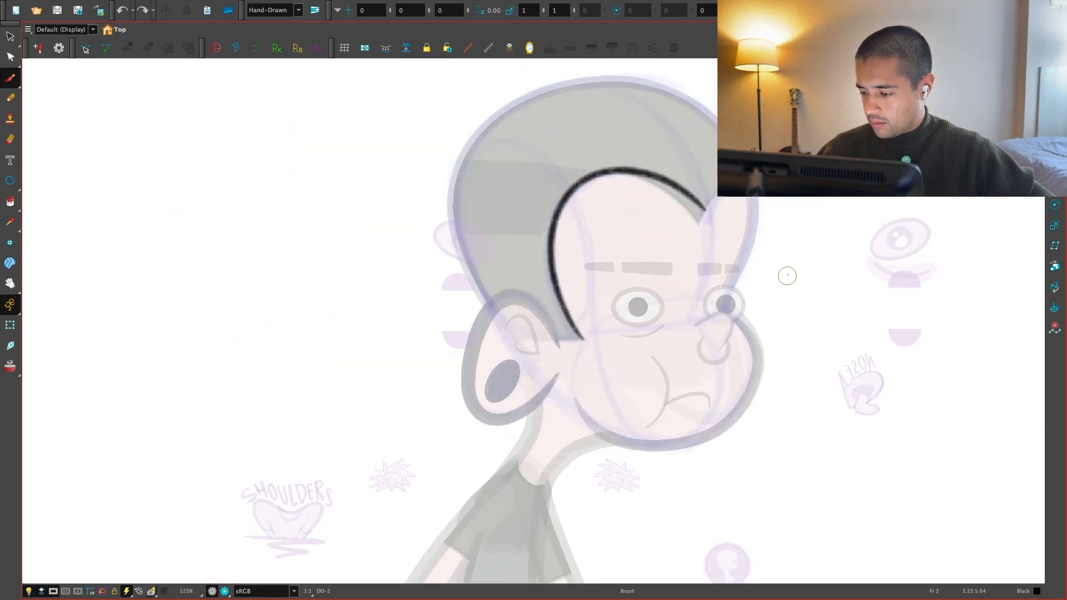
key(comma)
key(period)
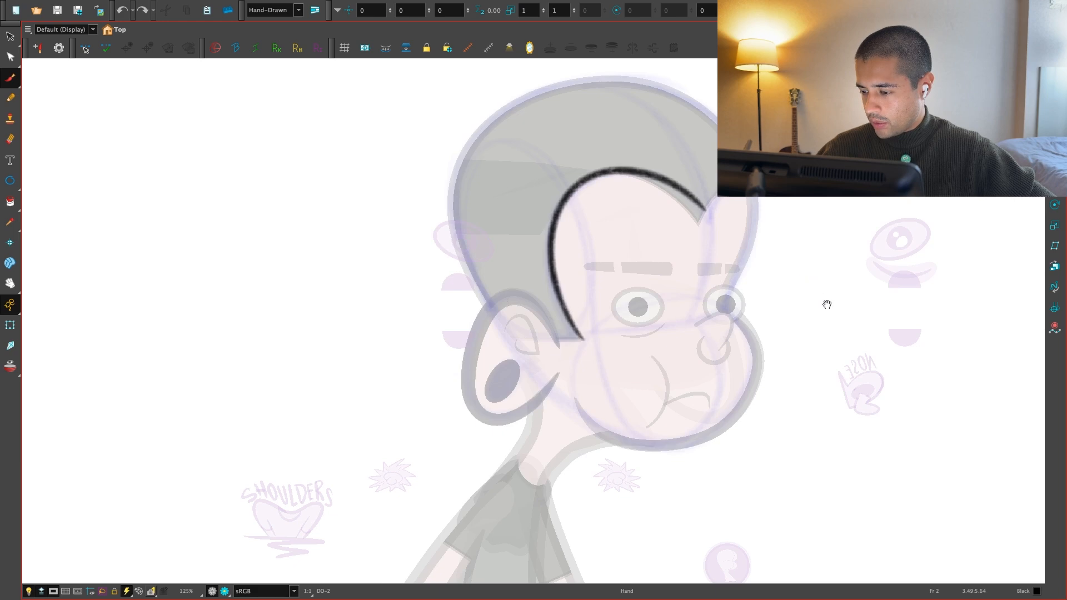
Try to draw the far half of the three-quarter hairline from the widow's peak down toward the far eye
key(2)
key(2)
drag(828, 305, 616, 361)
key(1)
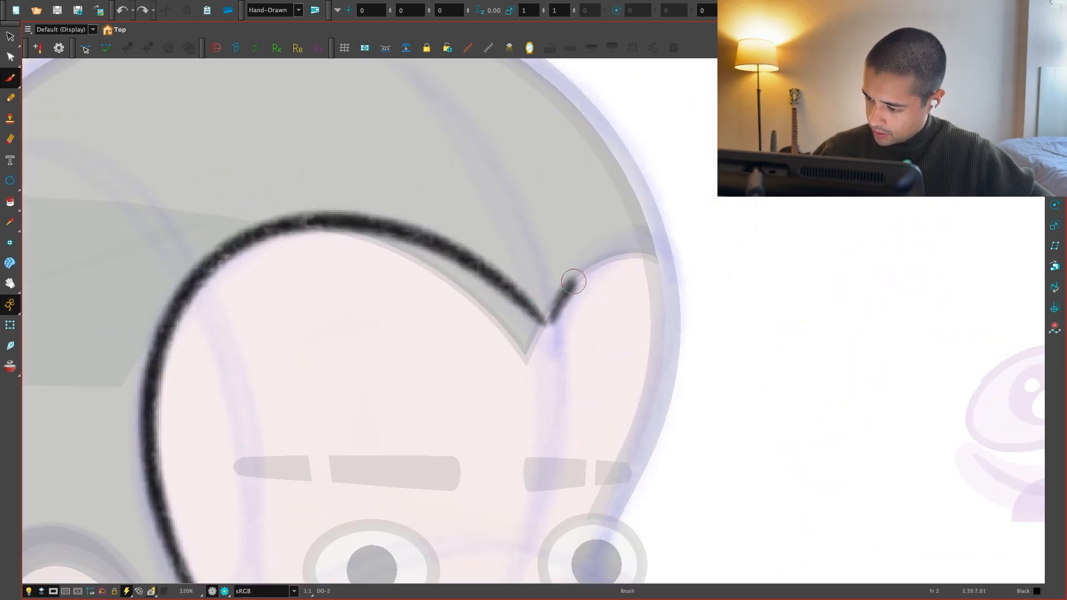
drag(574, 282, 635, 432)
key(1)
key(super+z)
drag(547, 322, 634, 372)
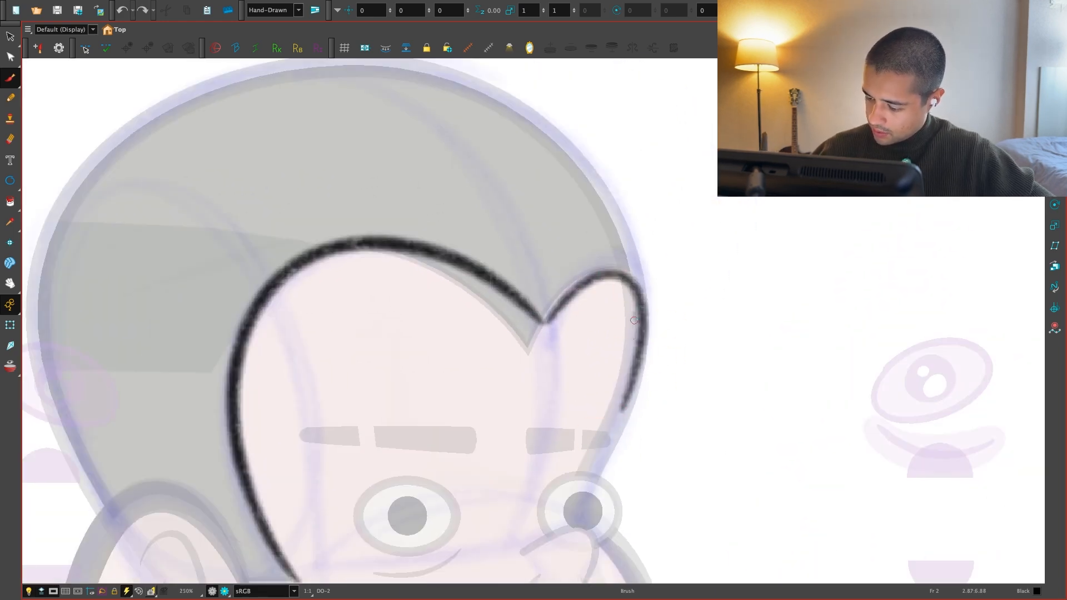
drag(635, 328, 574, 500)
Check the three-quarter hairline on frame 2 against the front-view hairline on frame 1
key(1)
key(1)
mouse_move(619, 464)
mouse_down()
mouse_move(674, 403)
mouse_move(676, 426)
mouse_up()
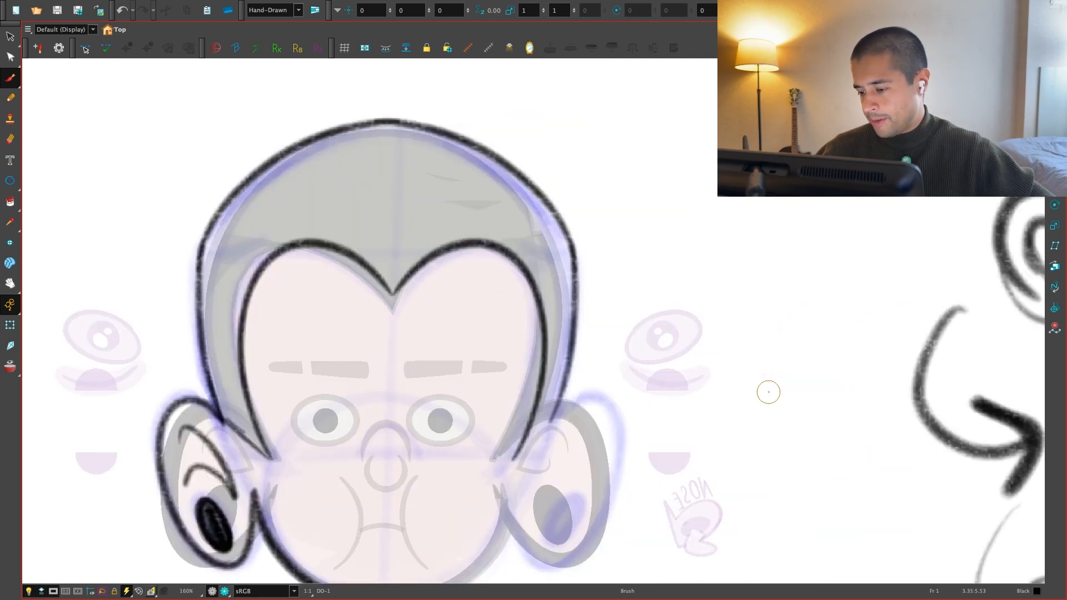
key(.)
key(1)
key(.)
drag(748, 398, 680, 418)
key(2)
key(2)
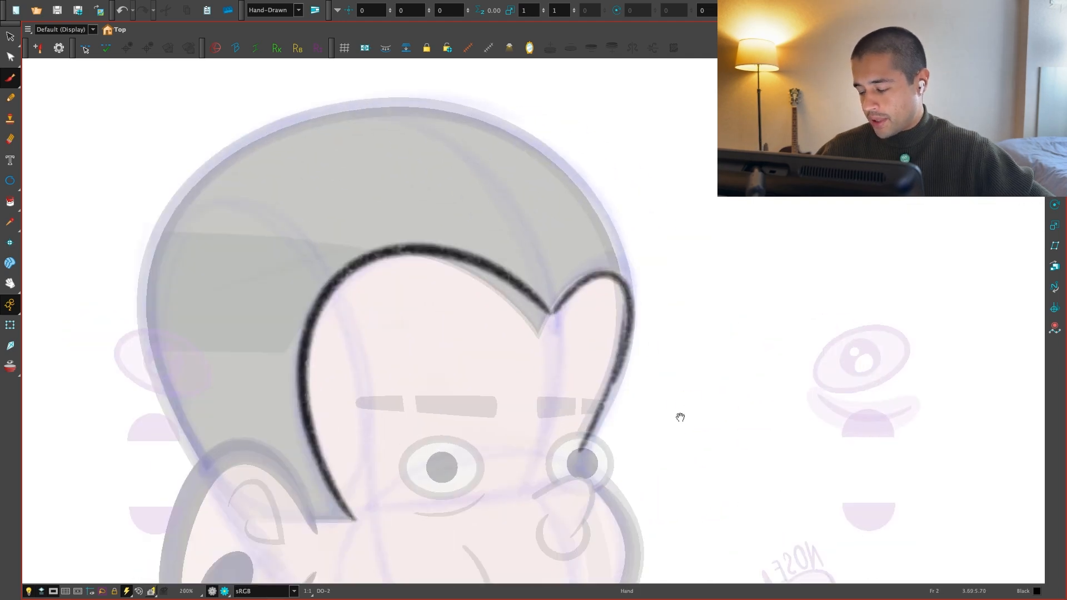
Undo the far hairline curve and draw a straight horizontal guide line level with the top of the near hairline
key(super+z)
mouse_move(351, 251)
mouse_down()
mouse_move(581, 241)
mouse_move(660, 251)
mouse_up()
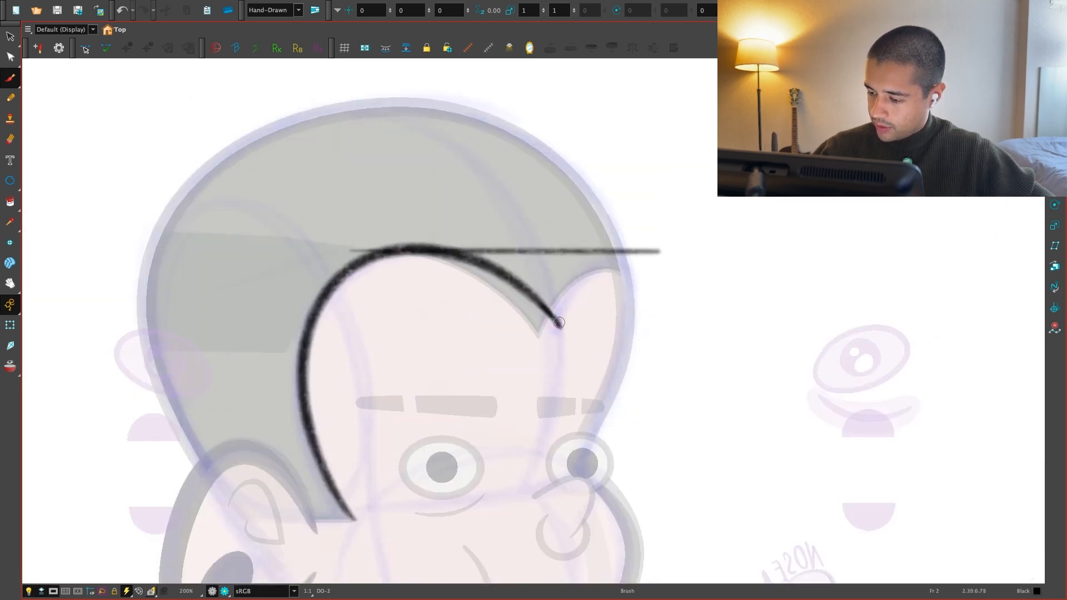
drag(560, 322, 611, 387)
key(super+z)
drag(586, 221, 143, 261)
key(super+z)
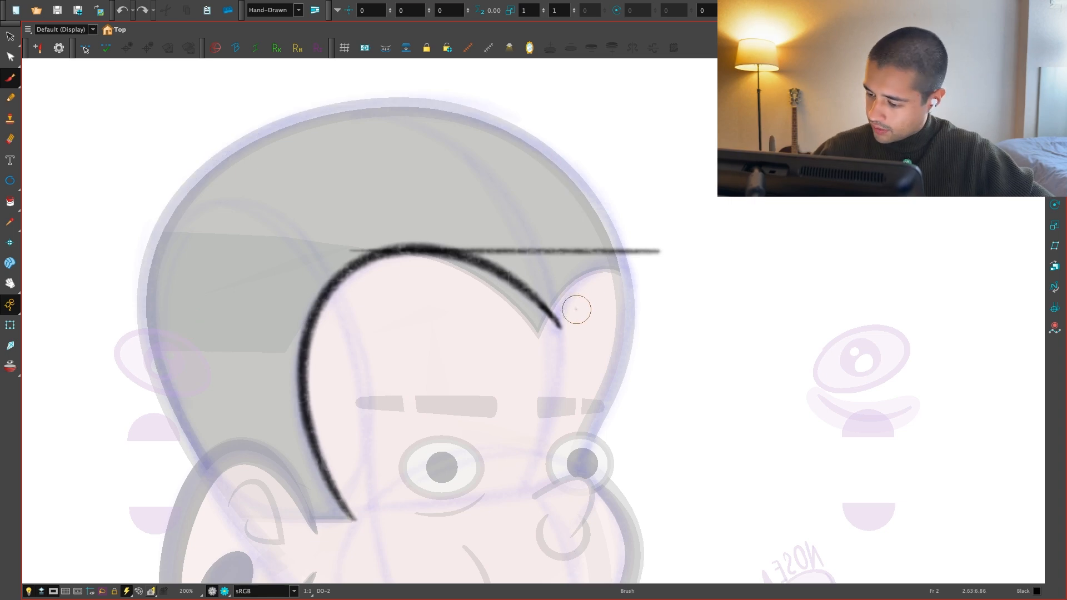
Redraw the far hairline as a narrow arch rising from the widow's peak to the horizontal guide line
drag(593, 261, 634, 331)
key(super+z)
drag(559, 322, 631, 297)
key(super+z)
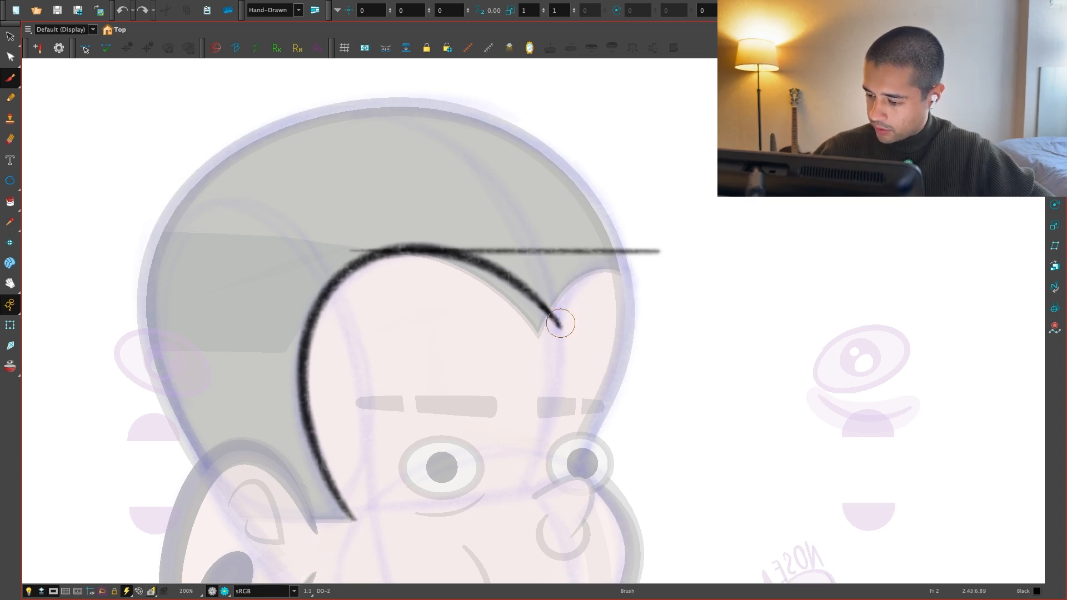
drag(559, 323, 633, 320)
key(super+z)
key(super+z)
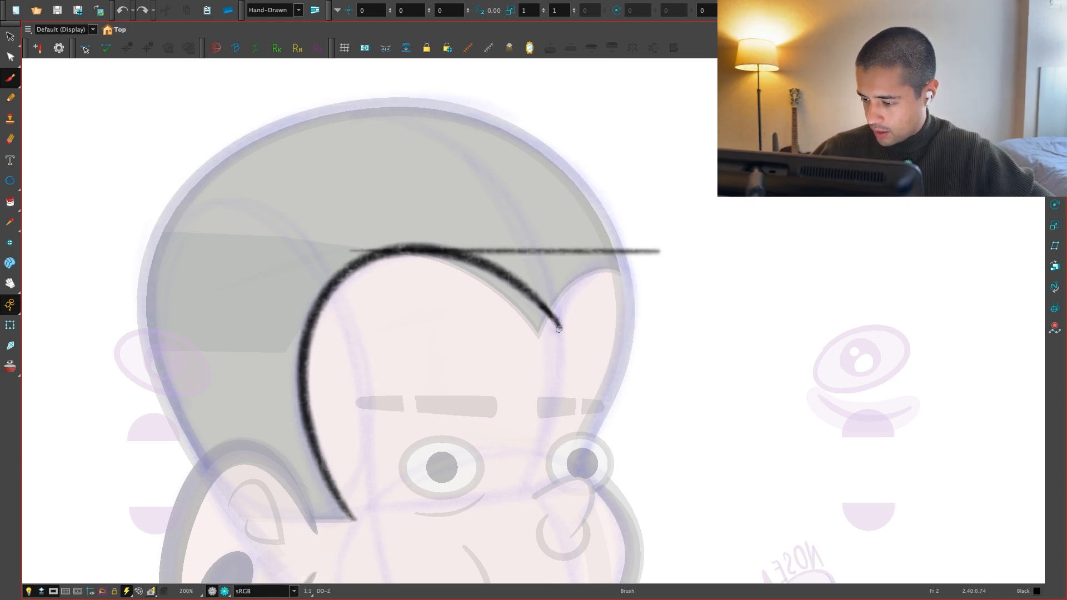
mouse_move(560, 327)
mouse_down()
mouse_move(631, 286)
mouse_move(596, 401)
mouse_up()
key(super+z)
key(super+z)
drag(618, 265, 587, 439)
key(super+z)
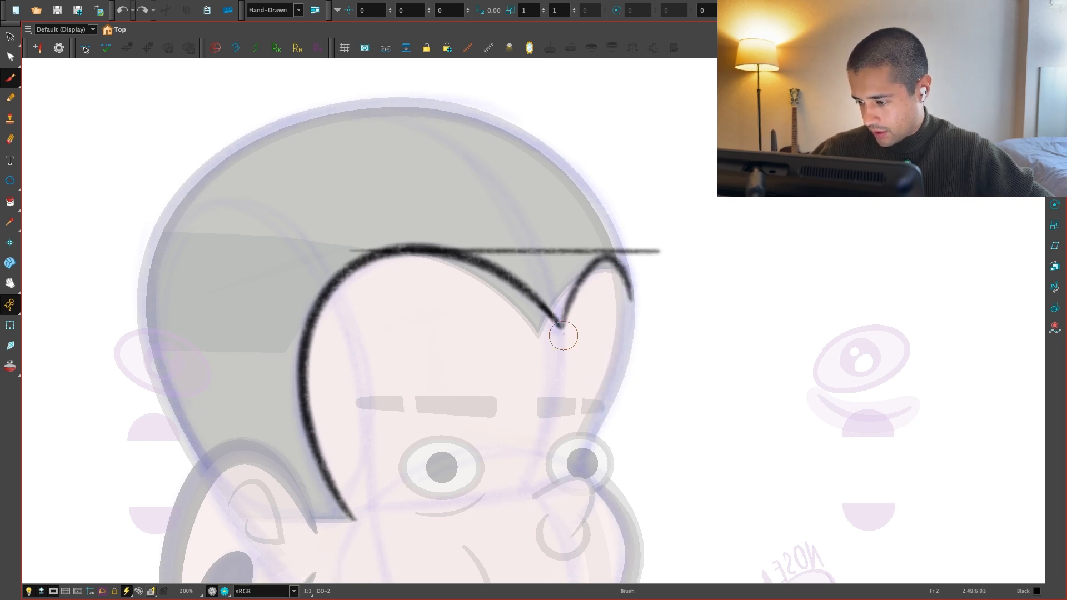
Sketch a thin face centre line curving from the widow's peak down between the eyes to the nose bridge
key(1)
drag(631, 384, 624, 348)
key(1)
key(2)
key(2)
key(2)
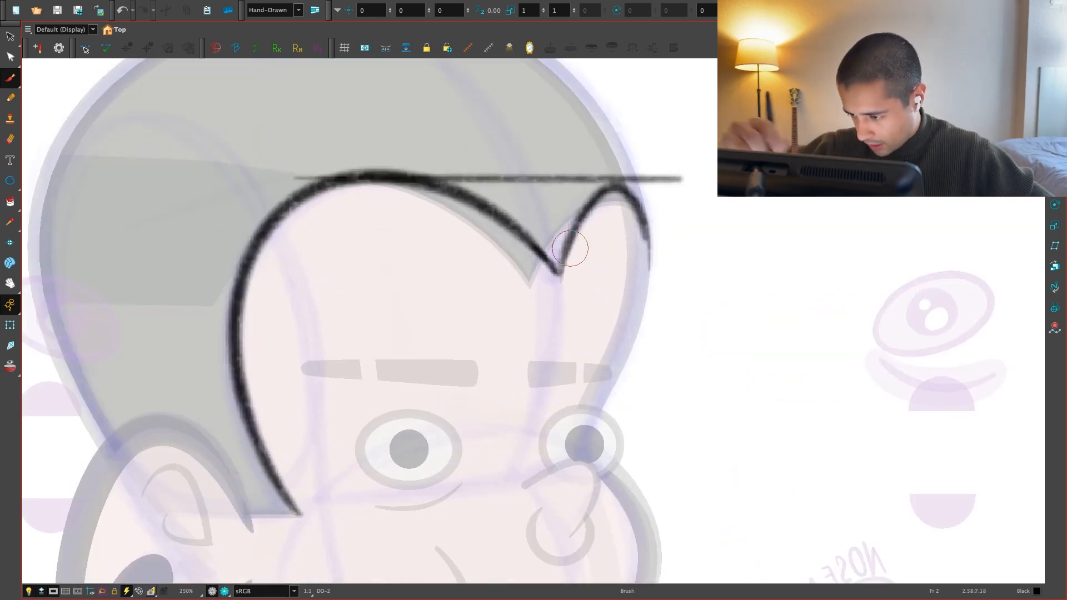
key(1)
drag(641, 416, 679, 360)
key(1)
key(2)
drag(578, 225, 543, 406)
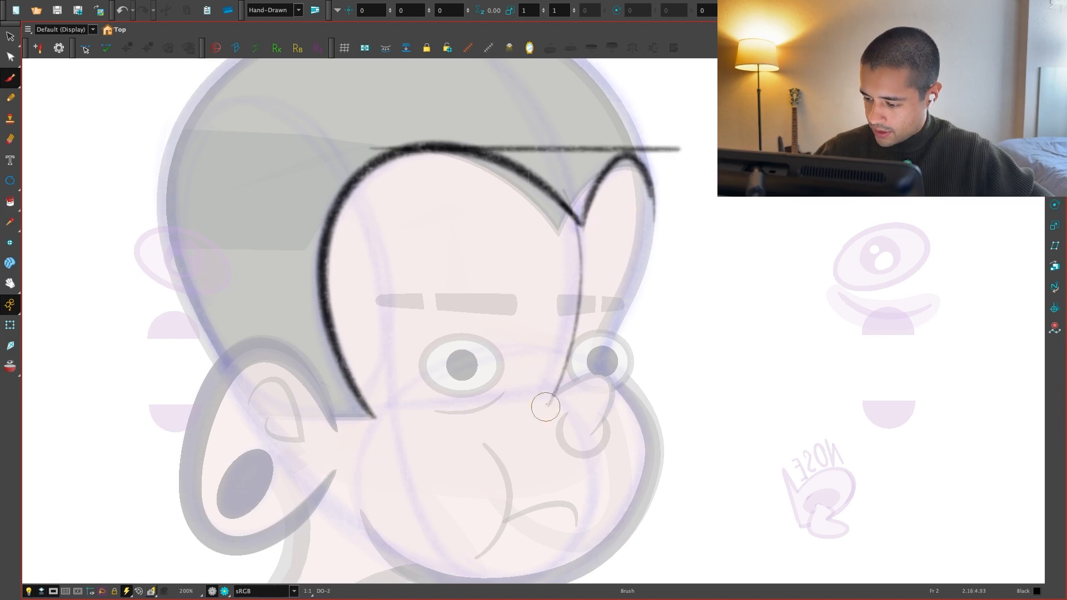
key(super+z)
drag(567, 371, 573, 384)
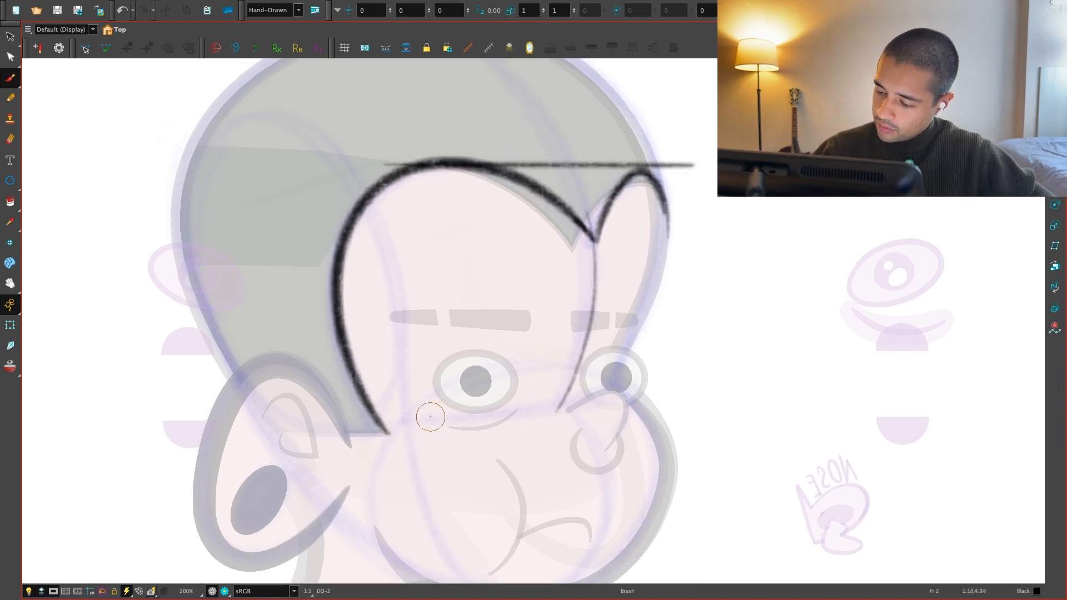
Sketch the brow contour as a thin curve arching over the near eye, dipping at the centre line and rising over the far eye
mouse_move(431, 417)
mouse_down()
mouse_move(441, 285)
mouse_move(533, 331)
mouse_up()
key(super+z)
mouse_move(431, 414)
mouse_down()
mouse_move(419, 379)
mouse_move(565, 324)
mouse_up()
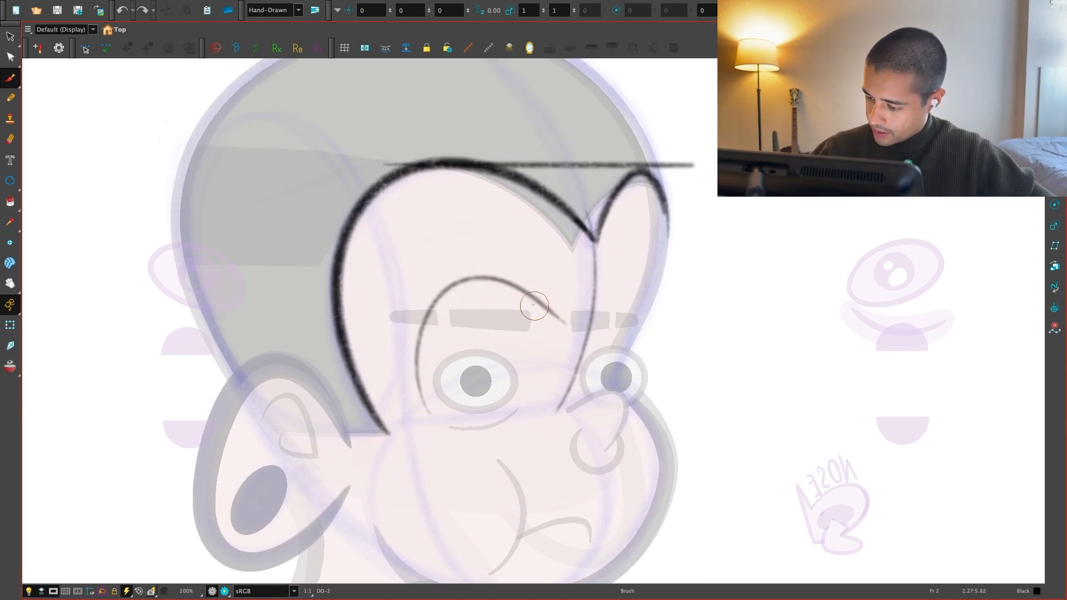
drag(576, 401, 579, 391)
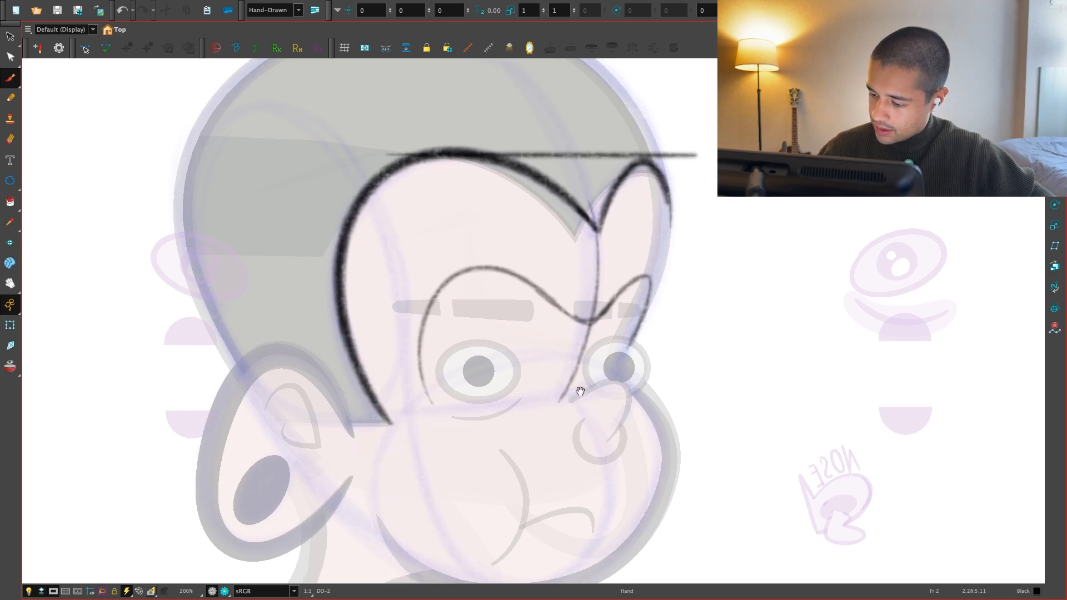
Close the eye area with a thin curve running under the near eye and up across the nose bridge
drag(433, 393, 532, 403)
drag(467, 419, 580, 382)
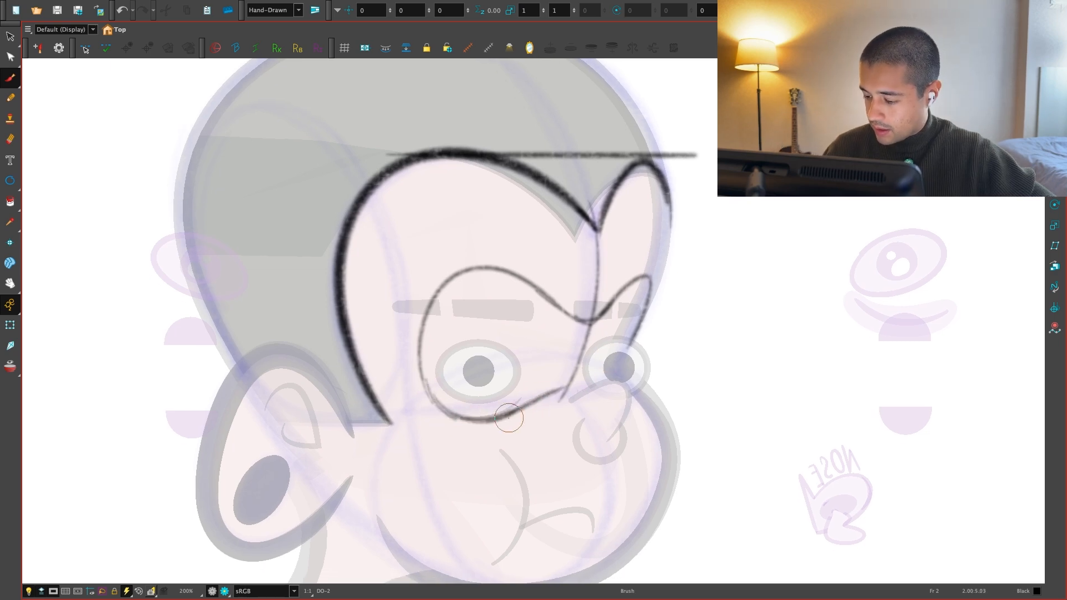
key(super+z)
key(super+z)
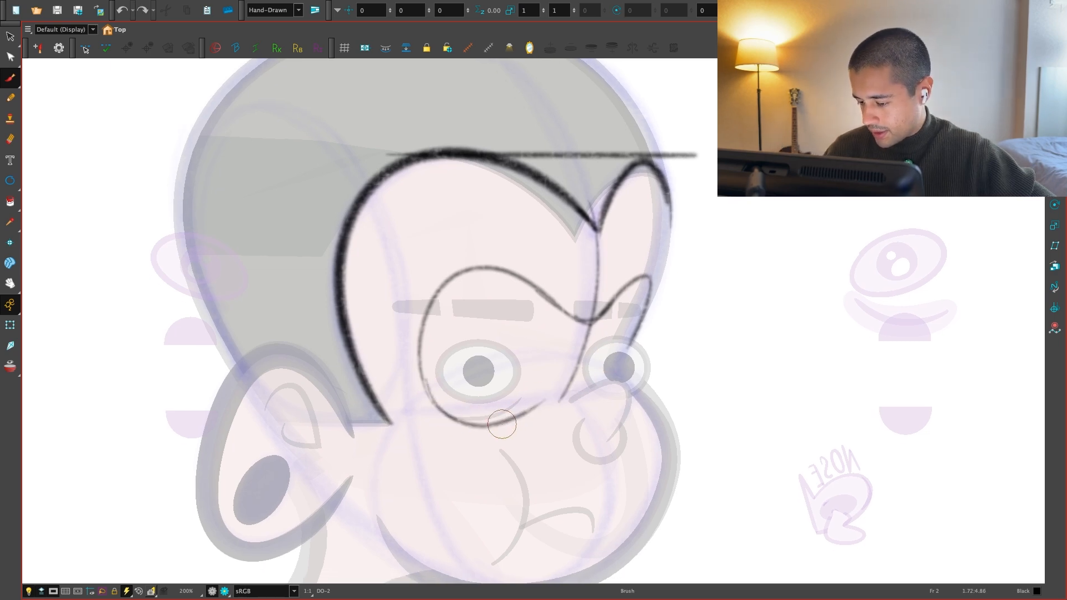
drag(557, 403, 629, 399)
key(2)
Redraw the face centre line so it bends at the brow contour before reaching the nose bridge
drag(605, 267, 564, 424)
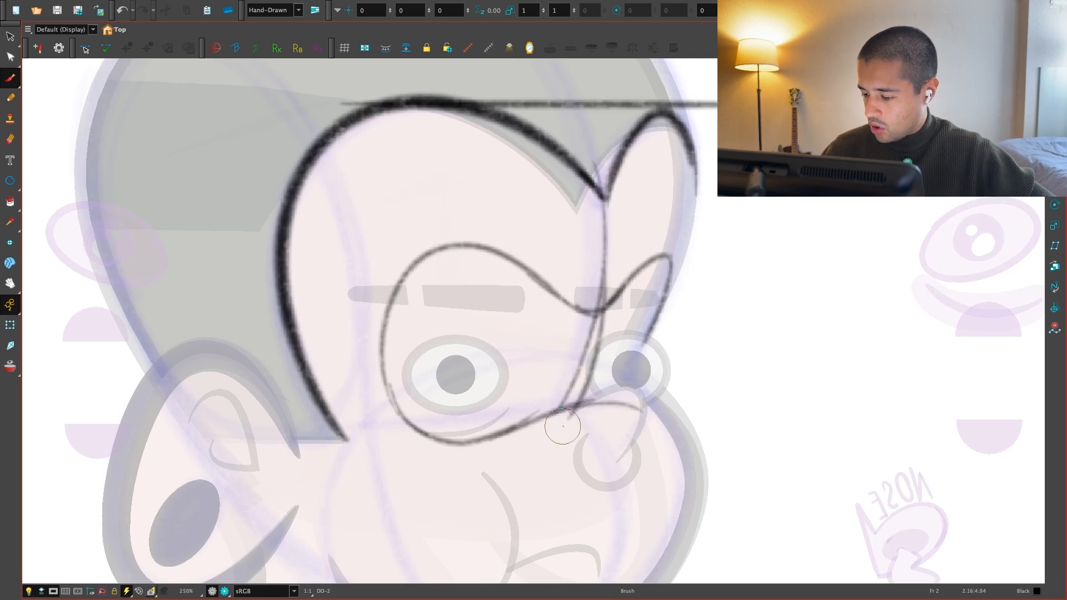
key(1)
key(super+z)
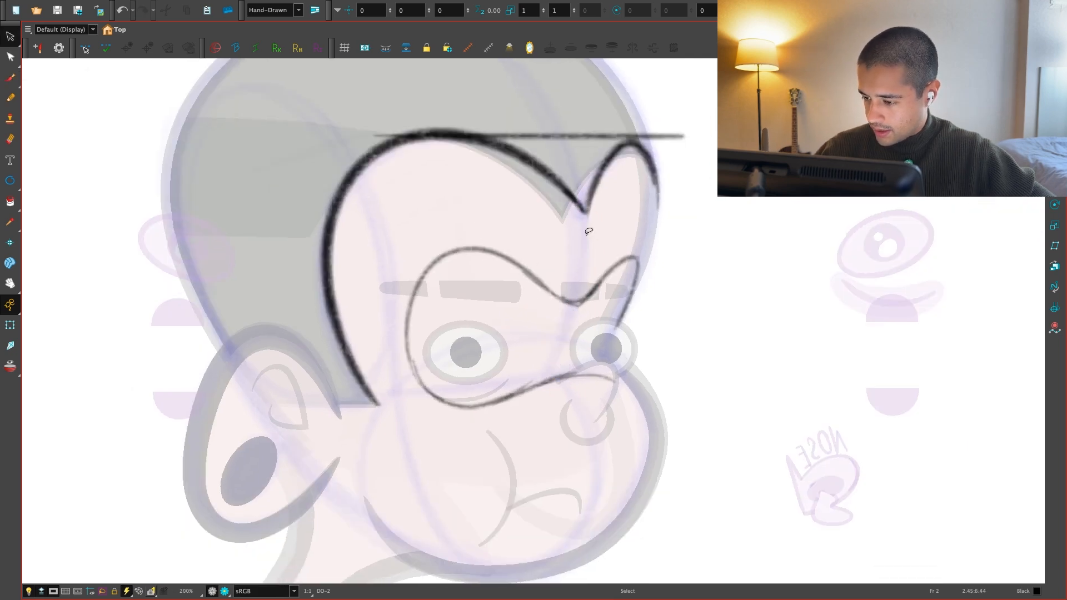
drag(585, 213, 585, 287)
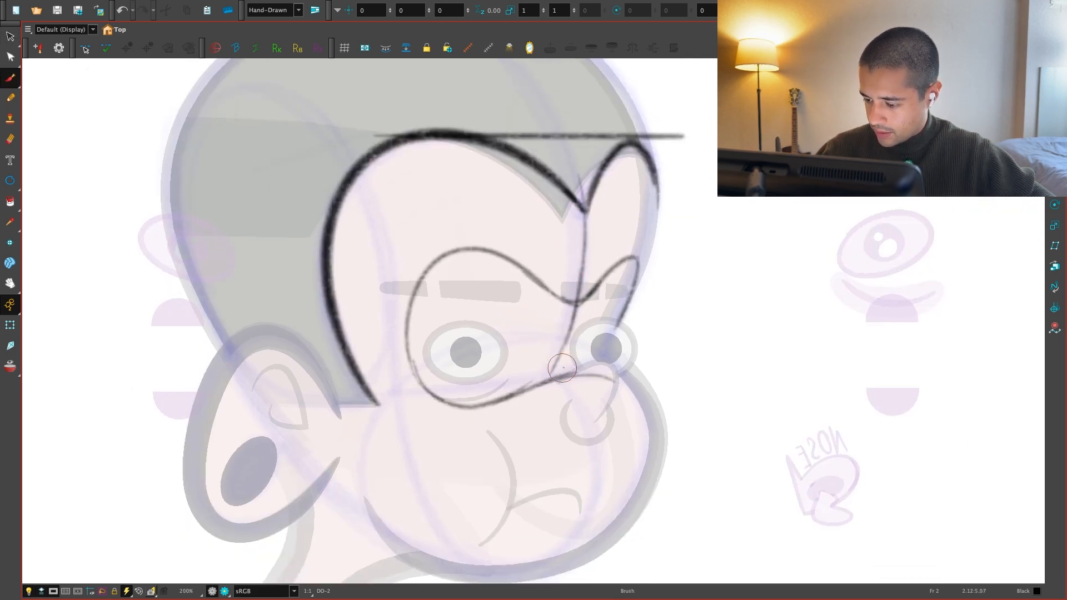
Continue the centre line down around the muzzle and draw the pointed, hooked nose from the bridge back to that line
mouse_move(581, 382)
mouse_down()
mouse_move(577, 334)
mouse_move(587, 483)
mouse_up()
key(super+z)
mouse_move(550, 328)
mouse_down()
mouse_move(563, 343)
mouse_move(587, 500)
mouse_up()
key(super+z)
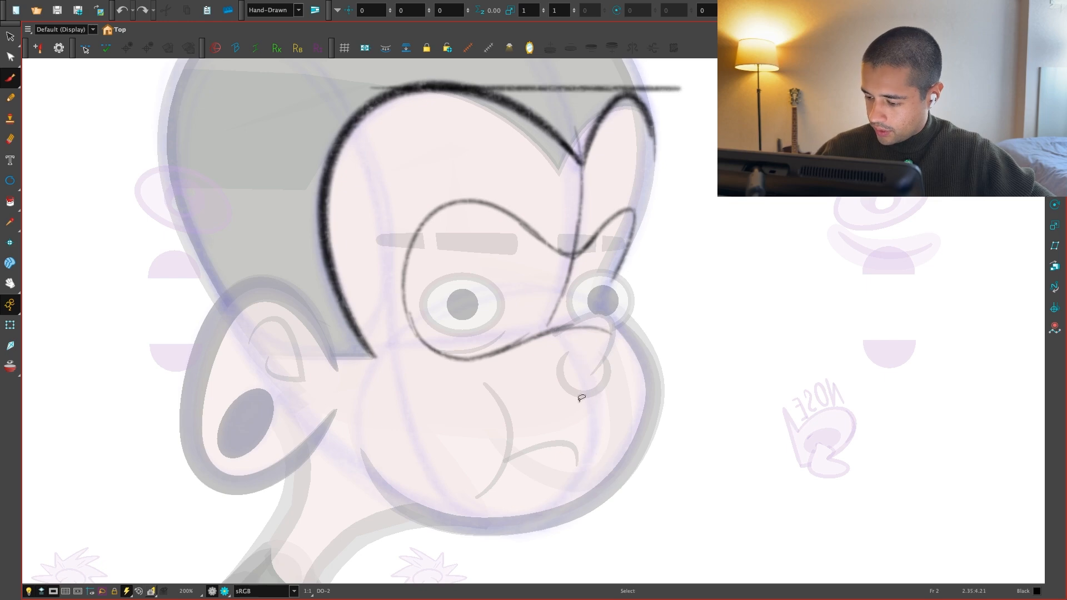
key(2)
mouse_move(528, 364)
mouse_down()
mouse_move(601, 331)
mouse_move(607, 423)
mouse_move(623, 329)
mouse_move(606, 423)
mouse_up()
key(super+z)
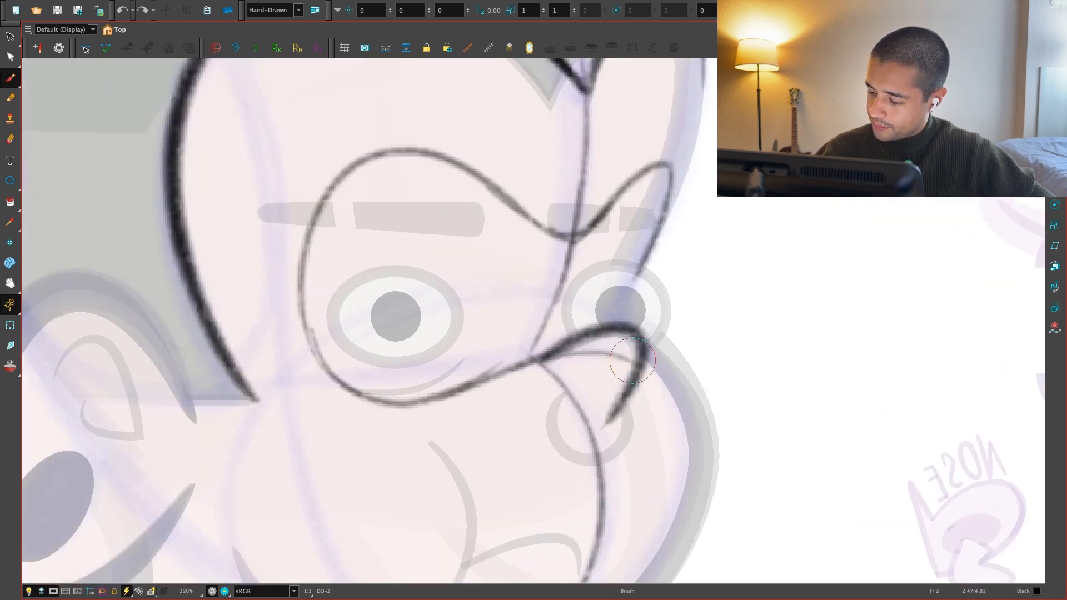
scroll(626, 398, down, 3)
scroll(710, 408, up, 2)
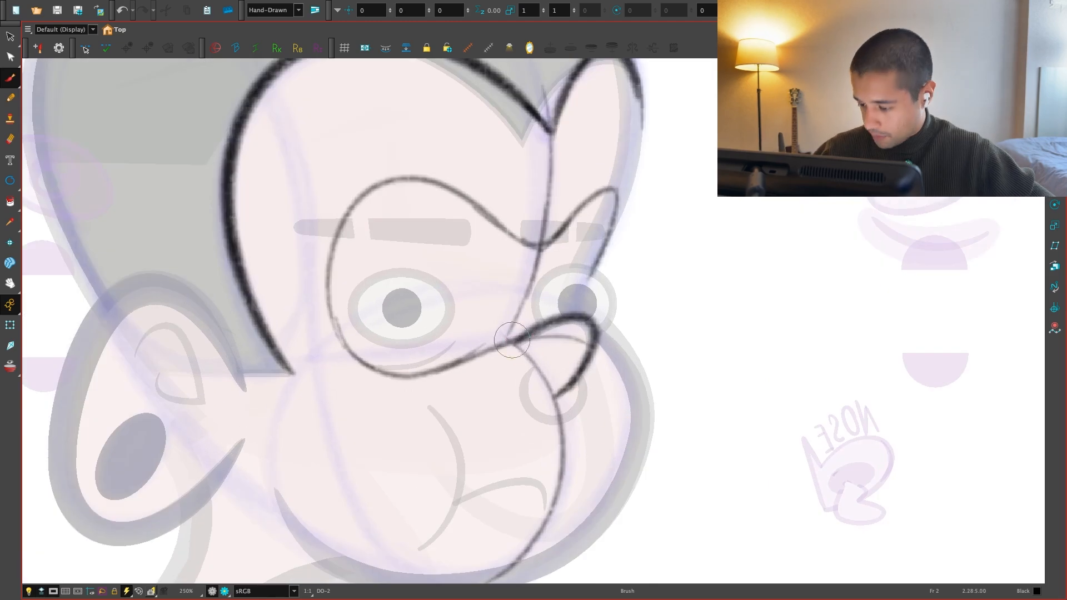
scroll(575, 487, down, 4)
scroll(667, 512, up, 4)
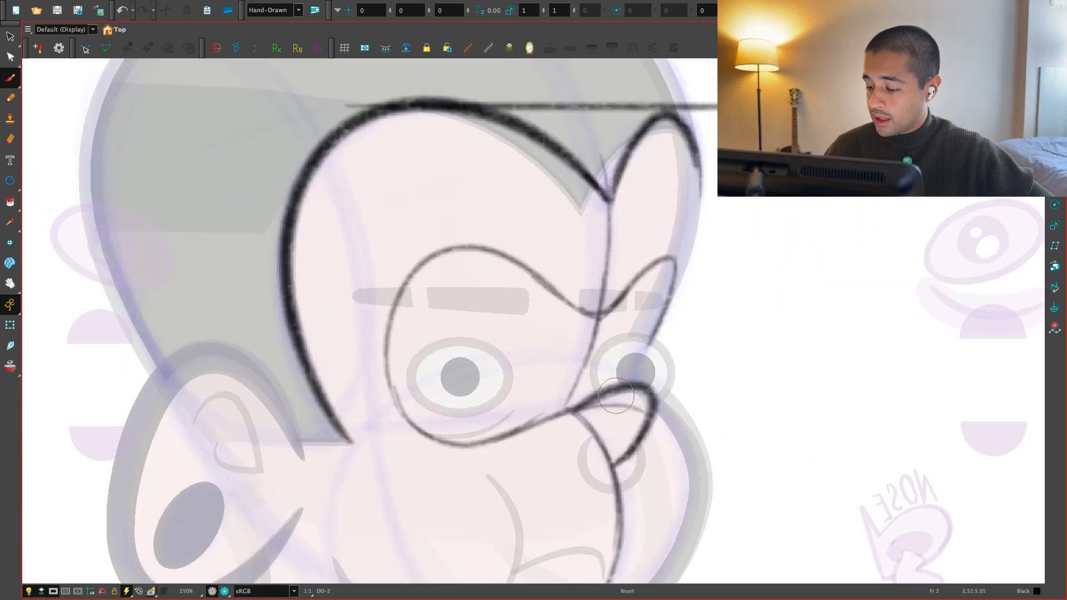
Sketch a large thin oval for the side plane of the head, from the back of the hair to the sideburn
scroll(544, 254, down, 1)
scroll(534, 407, down, 1)
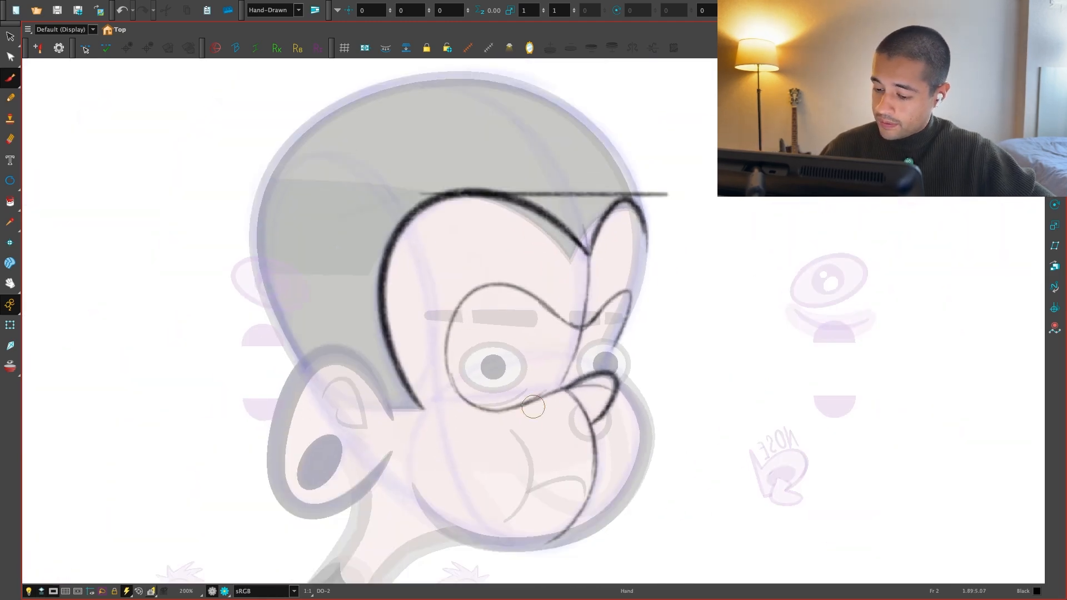
mouse_move(300, 355)
mouse_down()
mouse_move(412, 194)
mouse_move(389, 425)
mouse_up()
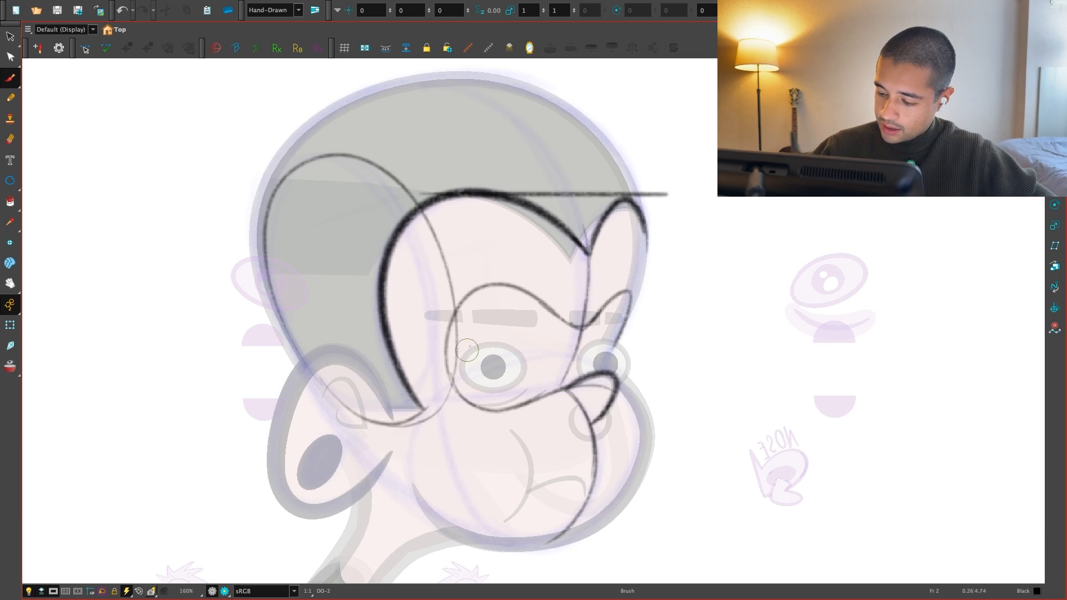
Try an eye-level guide line across the face with a vertical contour curve beside the near eye
key(2)
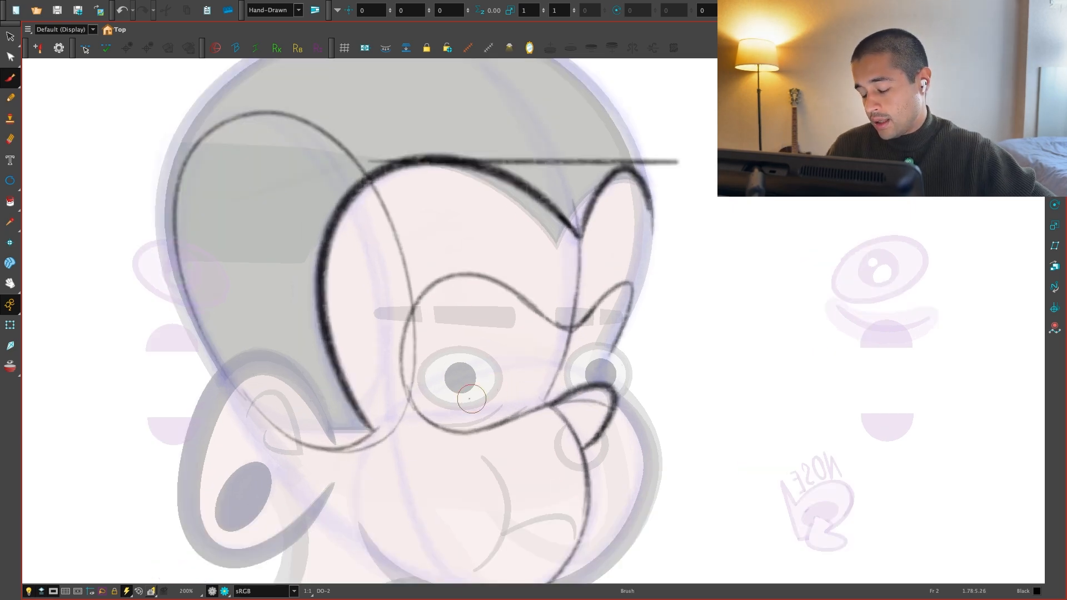
mouse_move(517, 379)
mouse_down()
mouse_move(473, 381)
mouse_move(606, 359)
mouse_move(559, 365)
mouse_up()
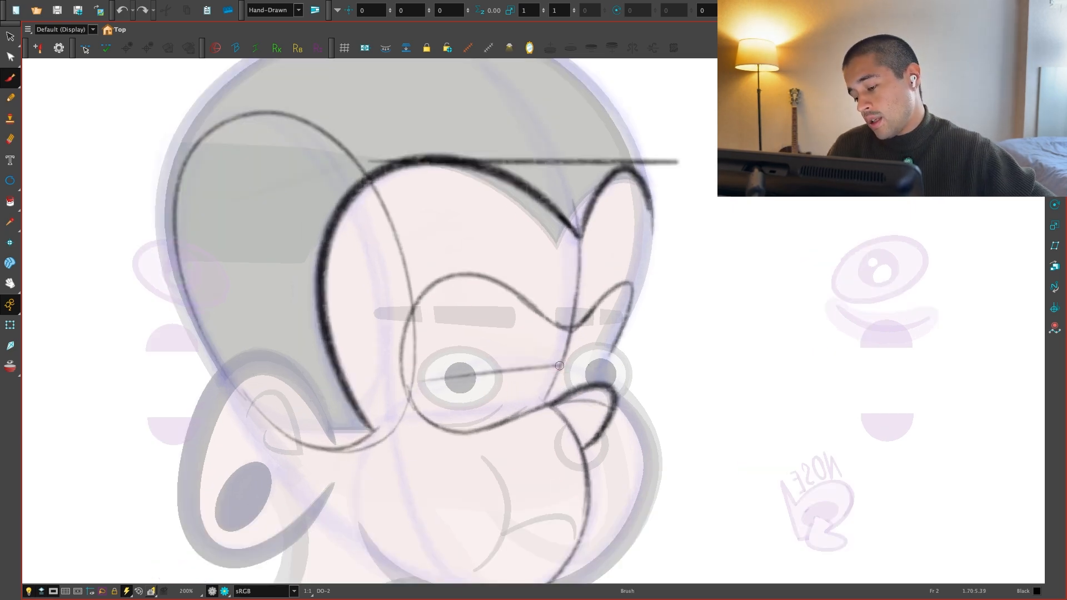
drag(524, 398, 530, 394)
key(2)
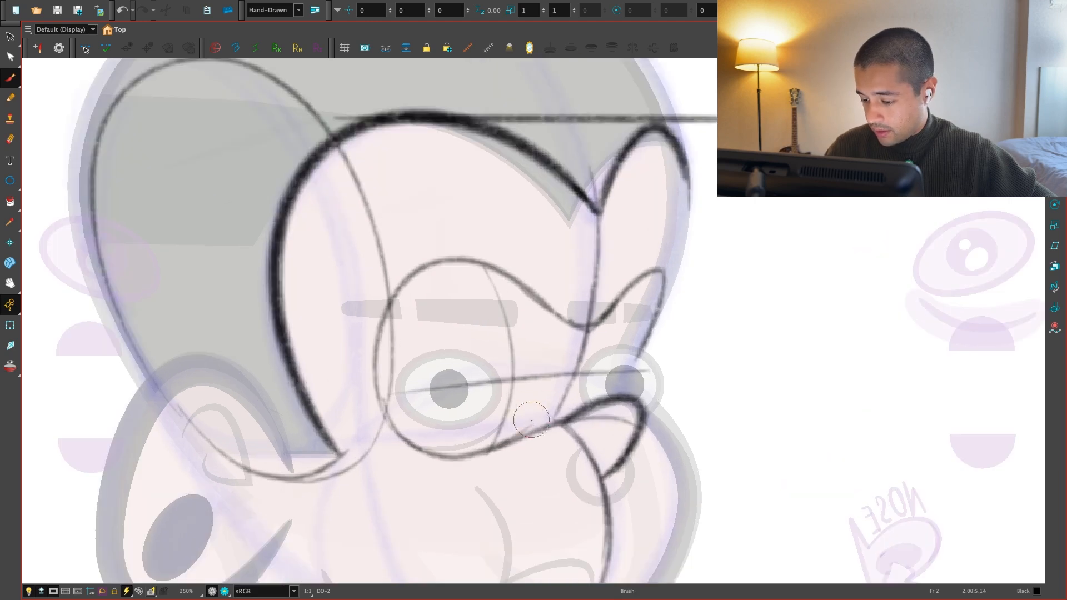
key(super+z)
key(super+z)
Rotate the canvas and draw the near eye's oval outline over the eye in the underlay
drag(569, 533, 695, 450)
drag(612, 464, 591, 400)
key(2)
key(2)
key(2)
mouse_move(442, 493)
mouse_down()
mouse_move(508, 317)
mouse_move(476, 469)
mouse_move(533, 388)
mouse_up()
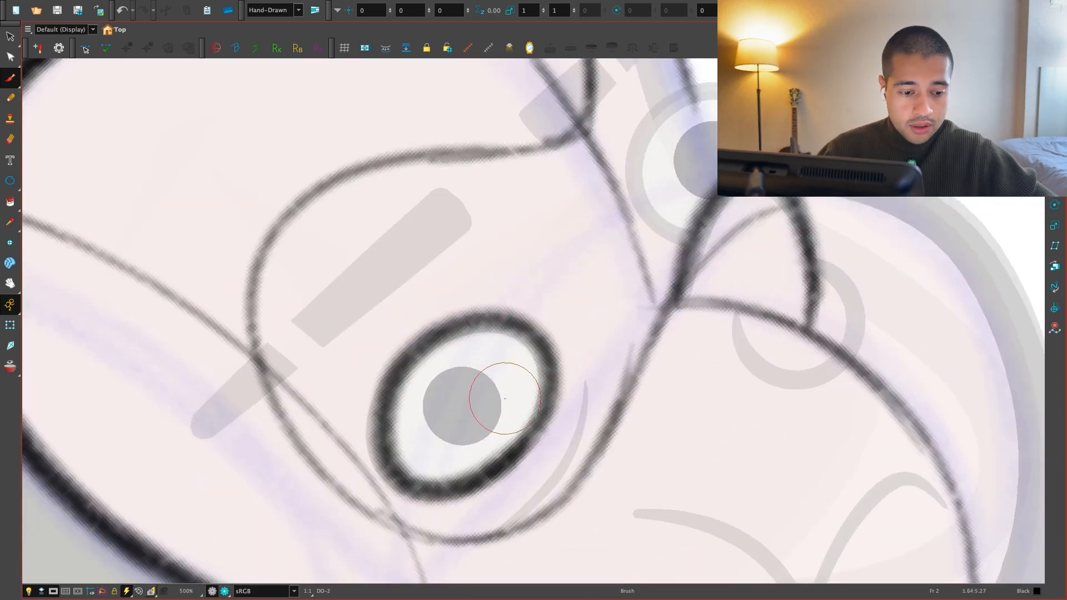
Fill in the near eye's round black pupil and reset the canvas rotation
key(super+z)
mouse_move(500, 330)
mouse_down()
mouse_move(417, 352)
mouse_move(543, 350)
mouse_move(499, 386)
mouse_move(383, 376)
mouse_move(524, 319)
mouse_move(409, 350)
mouse_up()
key(super+z)
mouse_move(472, 374)
mouse_down()
mouse_move(487, 416)
mouse_move(457, 432)
mouse_move(469, 396)
mouse_up()
key(shift+x)
key(1)
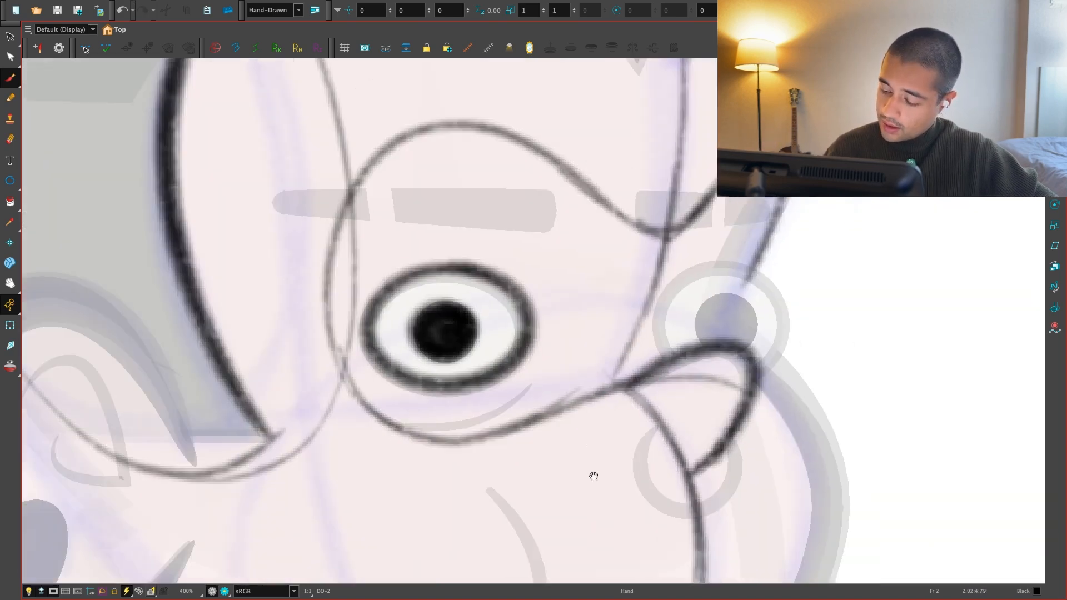
Draw the short curved crease under the near eye
drag(593, 476, 632, 493)
key(s)
mouse_move(433, 435)
mouse_down()
mouse_move(511, 427)
mouse_move(581, 300)
mouse_move(527, 423)
mouse_move(578, 423)
mouse_up()
mouse_move(556, 356)
mouse_down()
mouse_move(585, 344)
mouse_move(564, 353)
mouse_up()
key(super+z)
Select the near eye's outline, pupil and under-eye crease and move them together toward the face centre line
shift+click(677, 286)
key(2)
key(2)
key(2)
key(2)
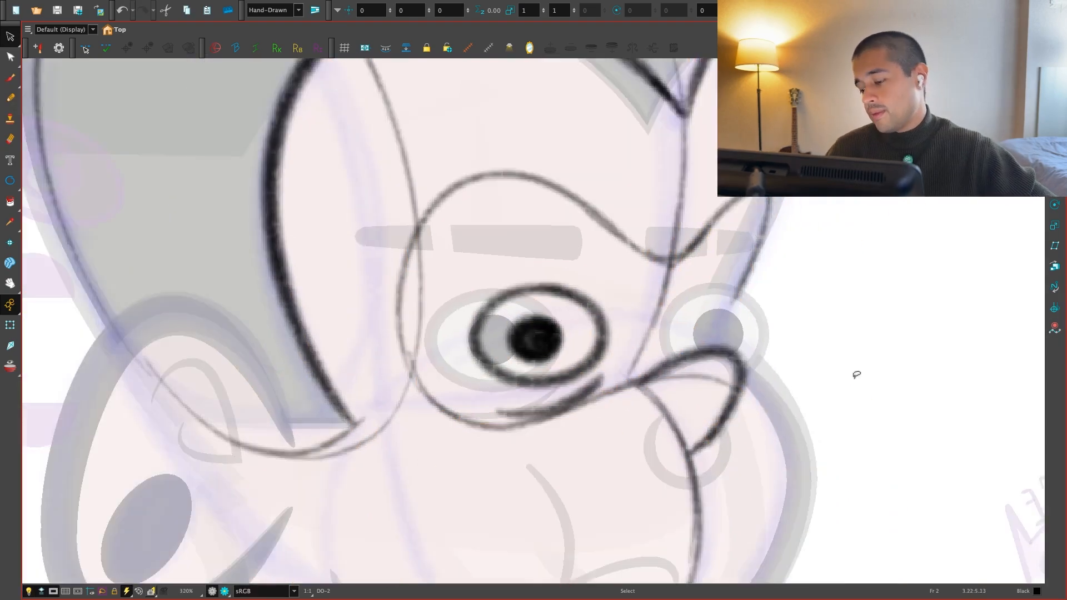
key(1)
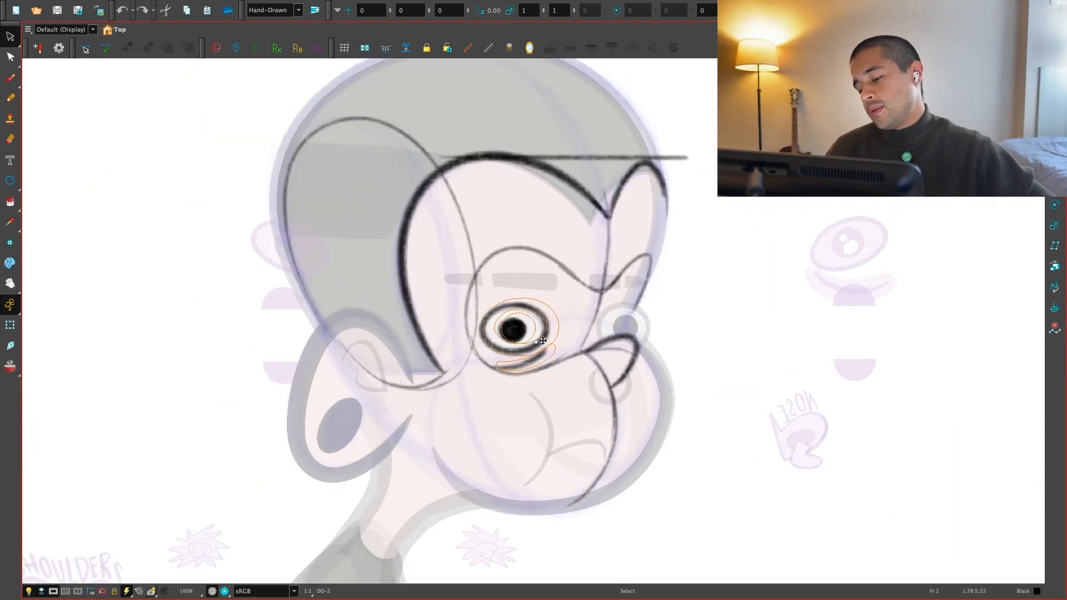
Draw the near eyebrow as a thick, solid black tapered bar above the near eye
drag(602, 467, 693, 402)
key(2)
key(2)
key(alt+b)
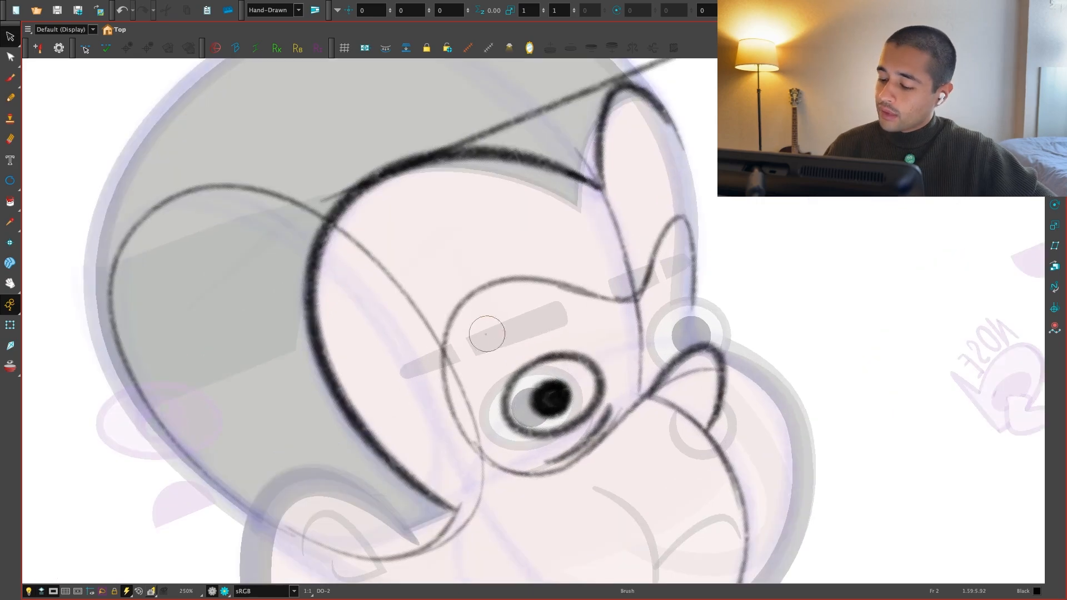
drag(448, 356, 605, 294)
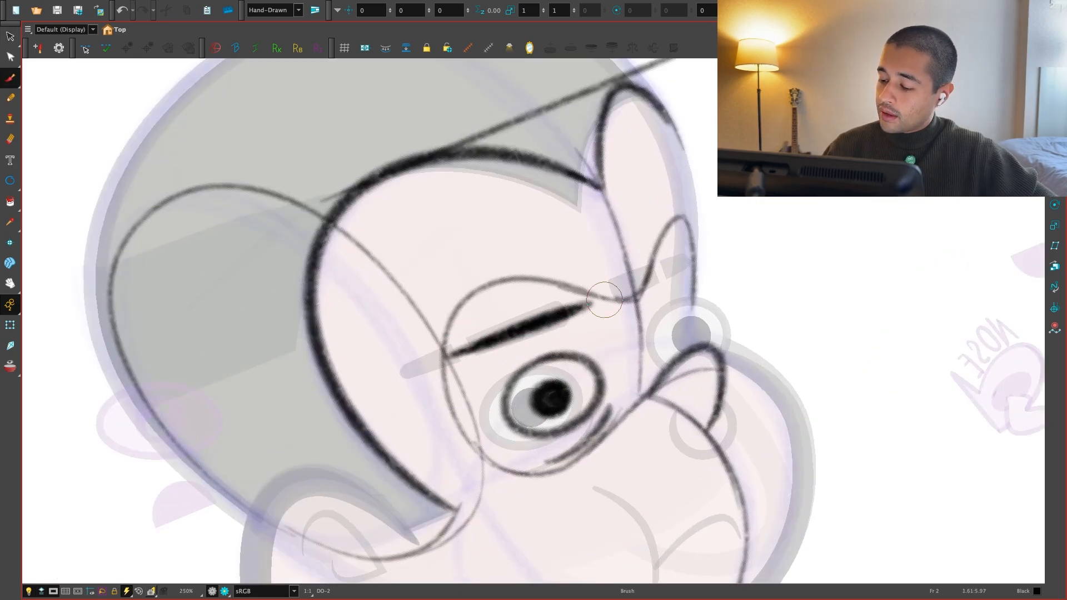
key(shift+x)
key(2)
drag(428, 360, 583, 354)
drag(389, 358, 538, 345)
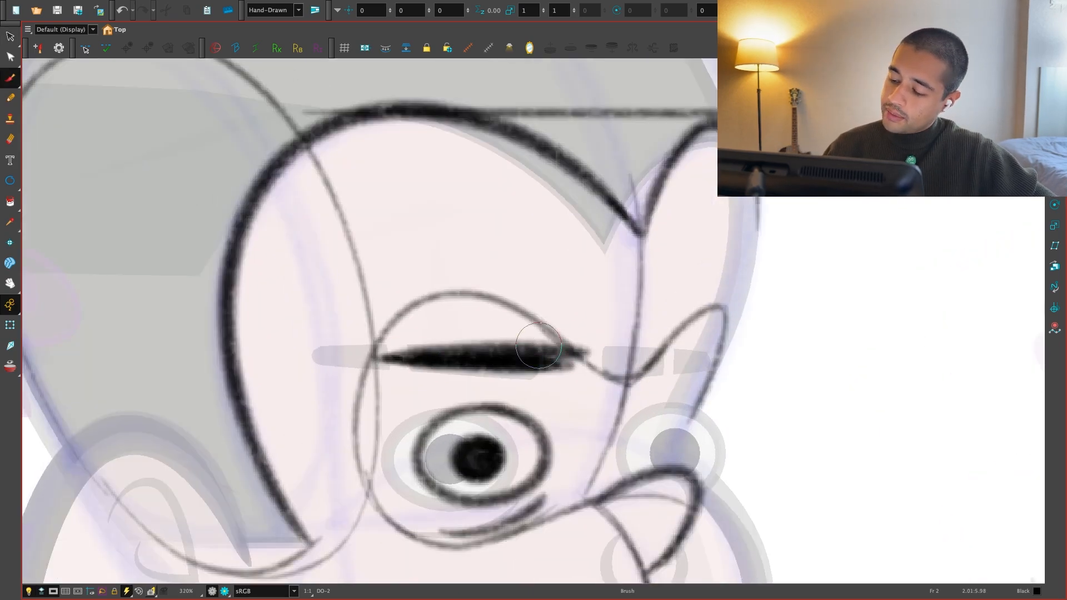
mouse_move(358, 380)
mouse_down()
mouse_move(473, 290)
mouse_move(614, 374)
mouse_up()
key(1)
key(1)
key(1)
key(ctrl+z)
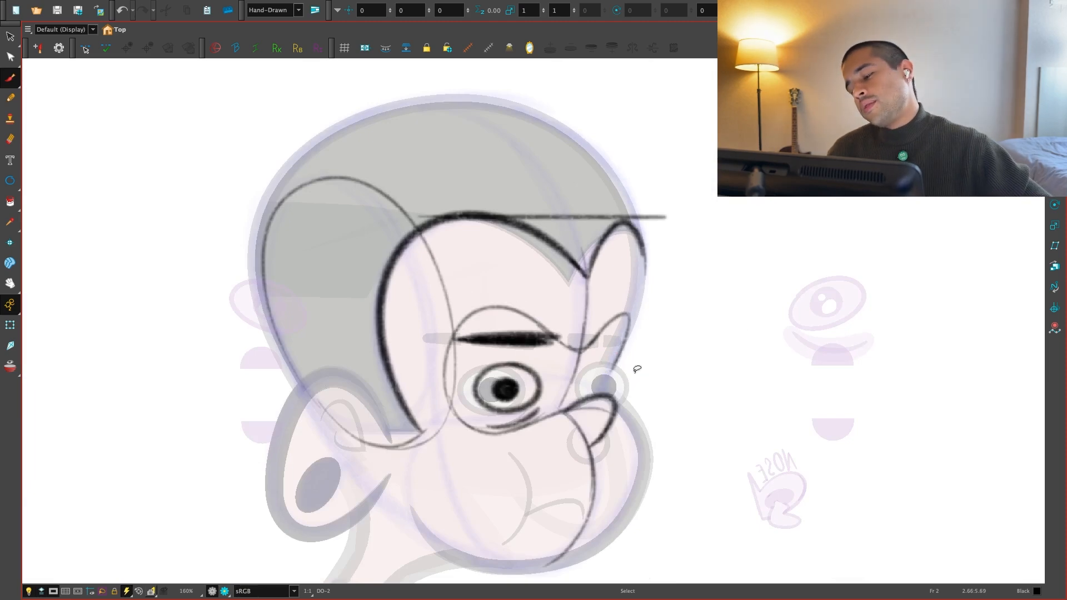
Draw the far eye's oval outline behind the nose bridge with a solid round black pupil inside it
key(2)
key(2)
key(2)
key(2)
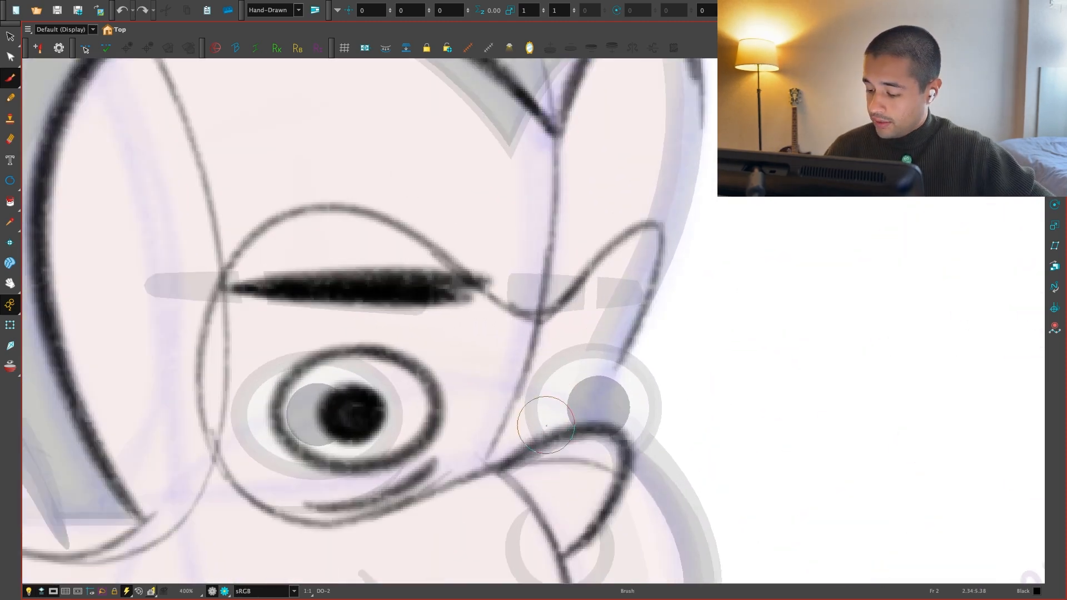
mouse_move(594, 381)
mouse_down()
mouse_move(538, 379)
mouse_move(621, 402)
mouse_move(622, 374)
mouse_move(605, 440)
mouse_move(630, 375)
mouse_move(588, 357)
mouse_move(618, 440)
mouse_move(619, 358)
mouse_move(612, 413)
mouse_move(646, 412)
mouse_move(581, 400)
mouse_move(577, 388)
mouse_move(570, 413)
mouse_move(575, 389)
mouse_up()
key(1)
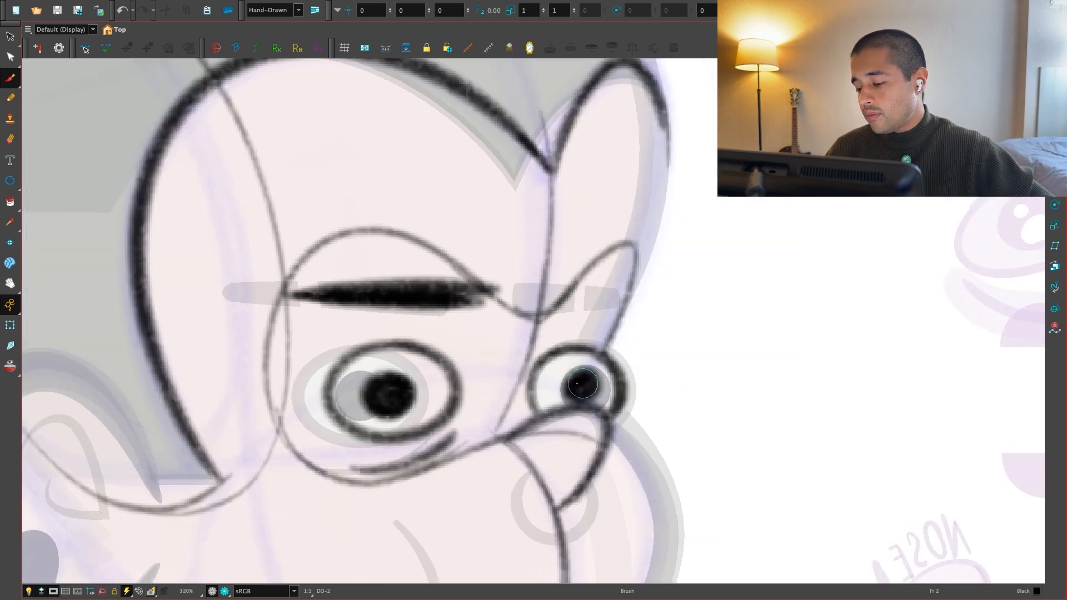
Draw the far eyebrow as a short thick black bar above the far eye
key(1)
drag(612, 293, 548, 315)
key(1)
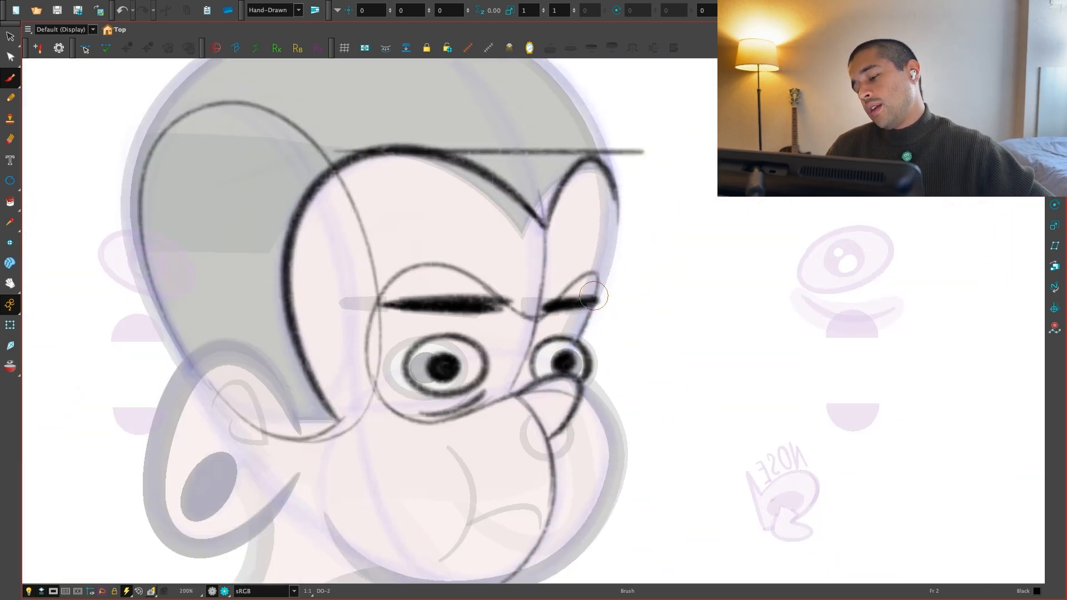
key(1)
key(1)
key(2)
key(2)
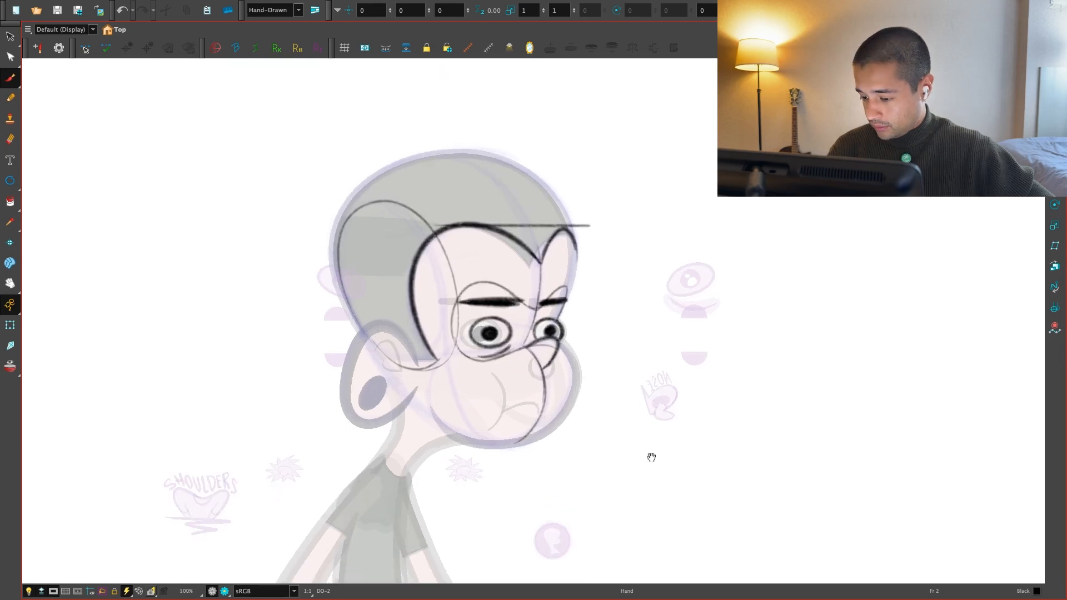
key(1)
key(1)
key(2)
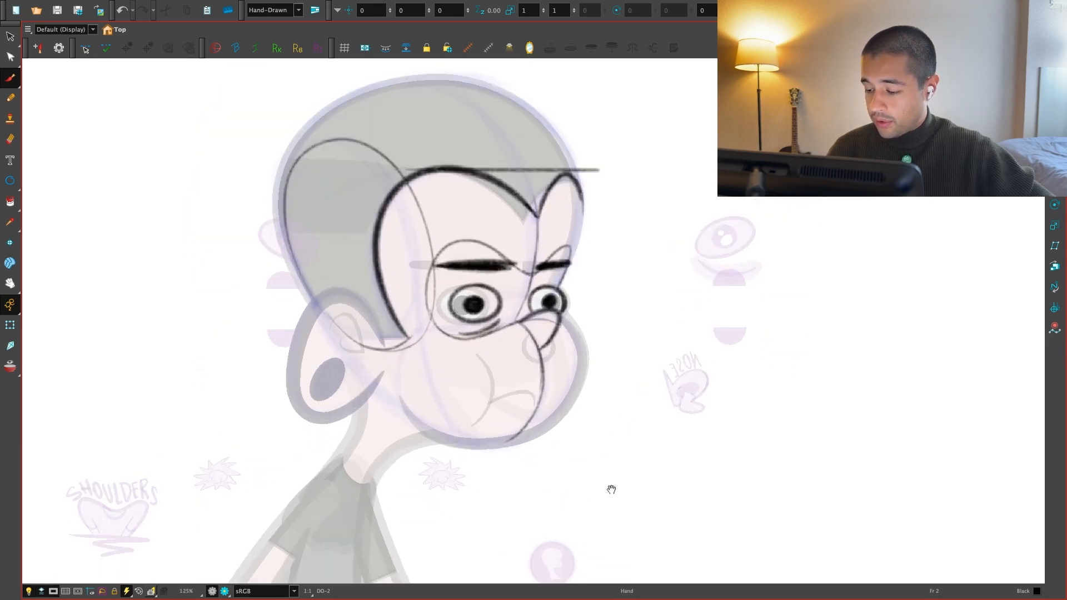
key(2)
key(2)
key(2)
mouse_move(470, 357)
mouse_down()
mouse_move(501, 401)
mouse_move(466, 506)
mouse_move(560, 426)
mouse_up()
key(ctrl+alt+bracketleft)
key(2)
key(ctrl+z)
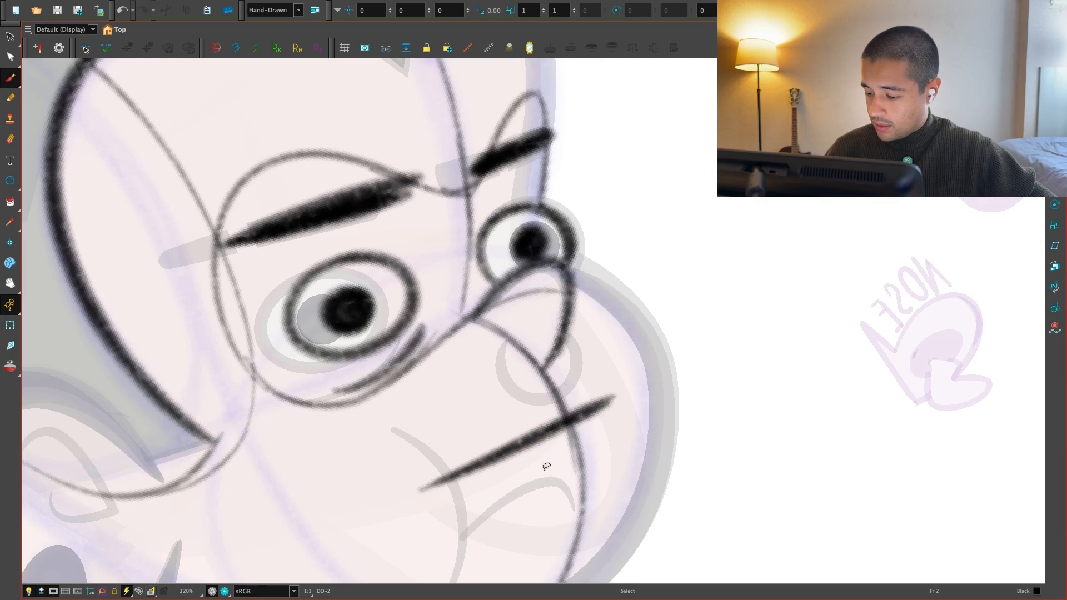
key(ctrl+z)
Reset the canvas rotation and show the bottommost reference layer containing the open-mouthed character pose, keeping the drawing view enlarged
key(shift+x)
key(1)
key(1)
key(1)
key(1)
key(1)
key(1)
key(1)
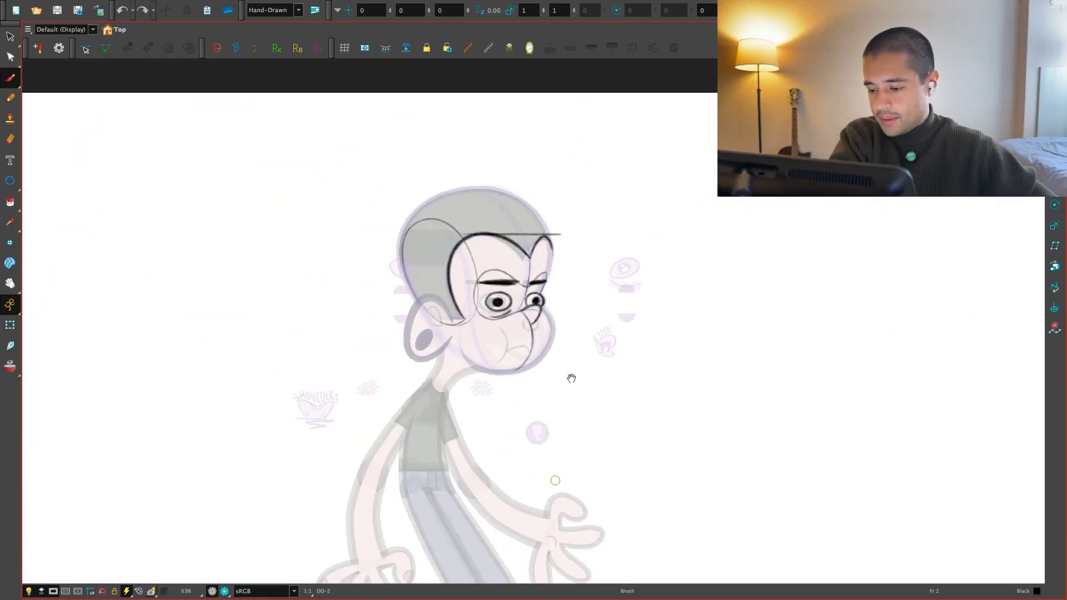
key(ctrl+super+f)
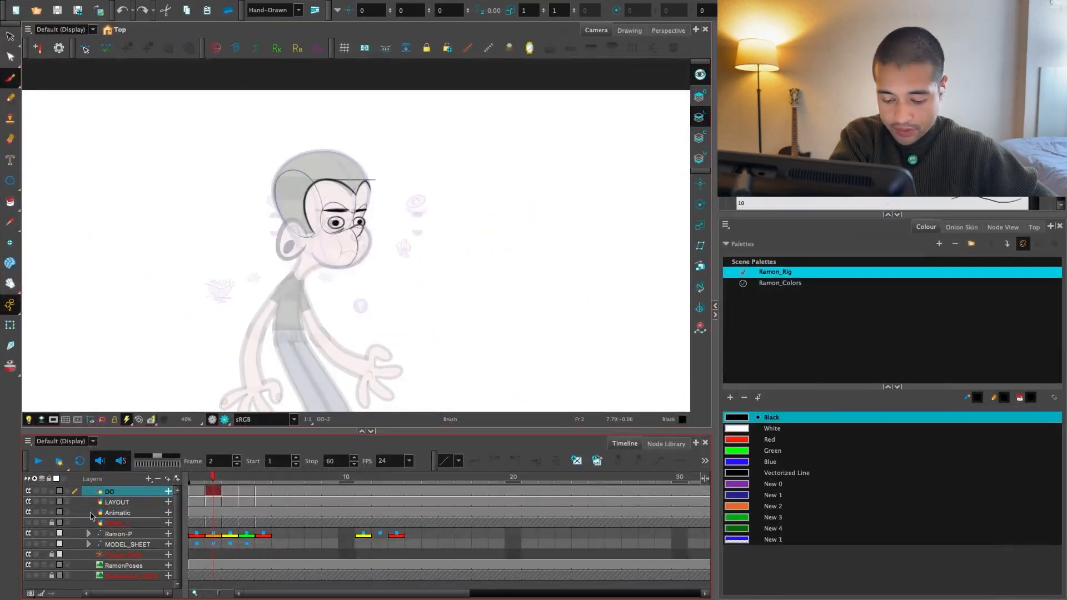
click(28, 576)
key(2)
key(2)
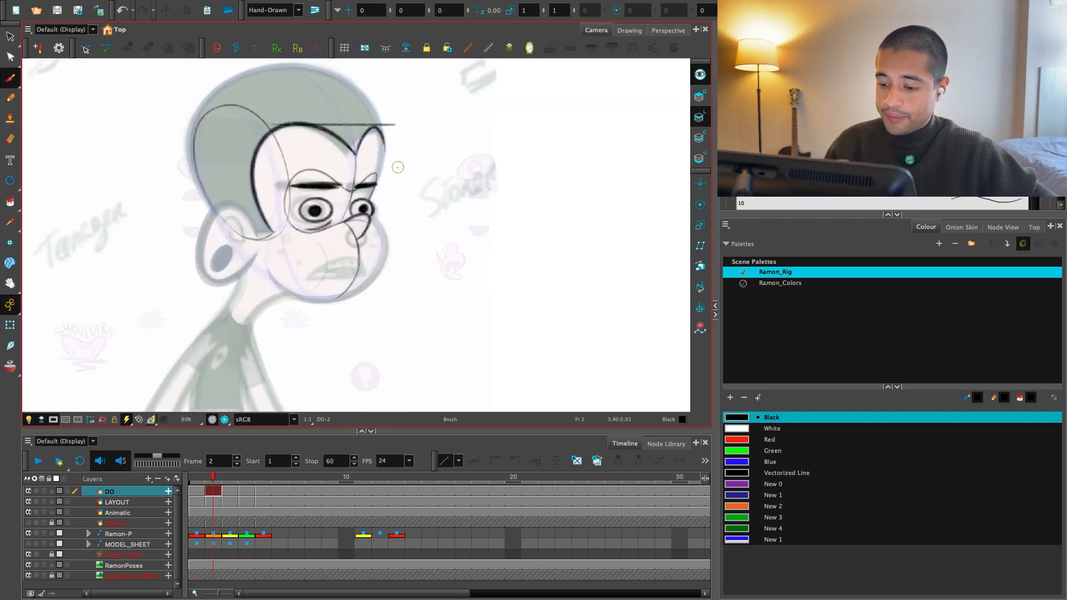
key(super+f)
Draw the open mouth as a closed dome shape with a straight lower edge, following the reference mouth
drag(626, 369, 534, 451)
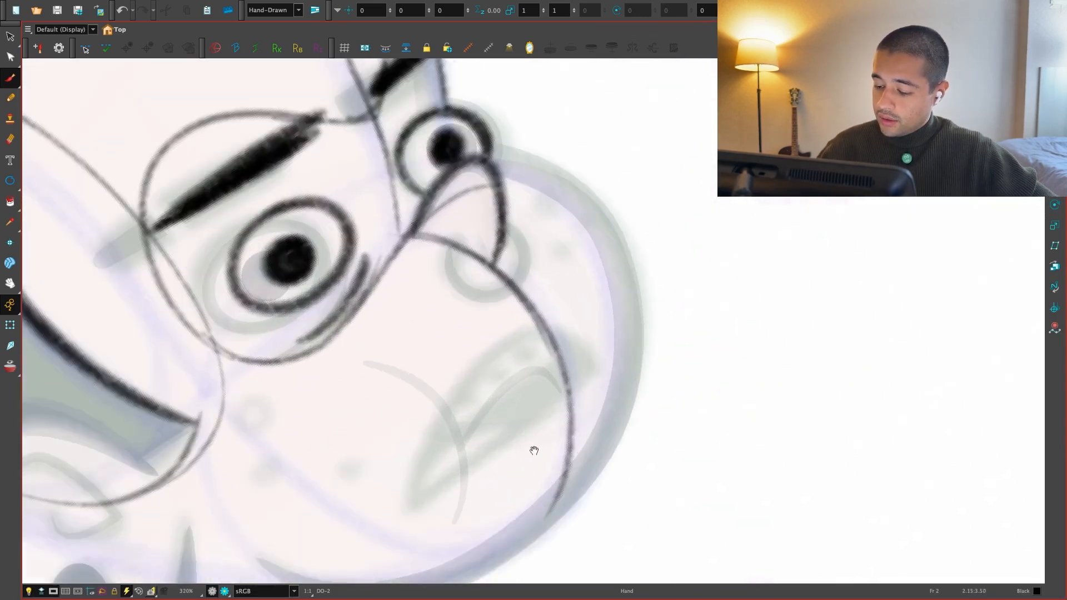
drag(414, 513, 604, 363)
drag(438, 497, 604, 363)
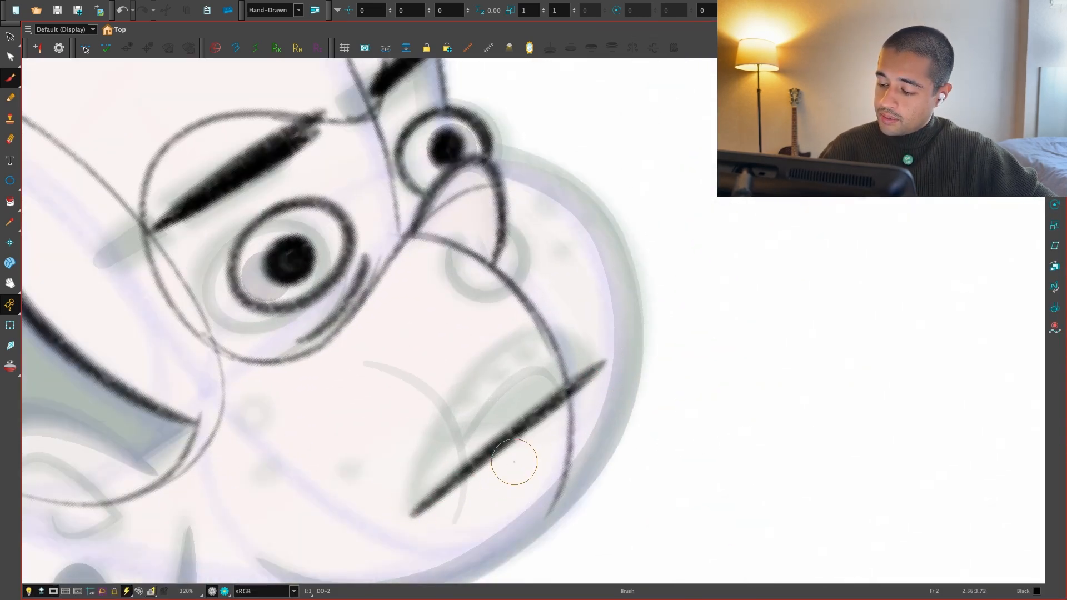
scroll(406, 383, up, 1)
mouse_move(408, 545)
mouse_down()
mouse_move(409, 448)
mouse_move(565, 410)
mouse_up()
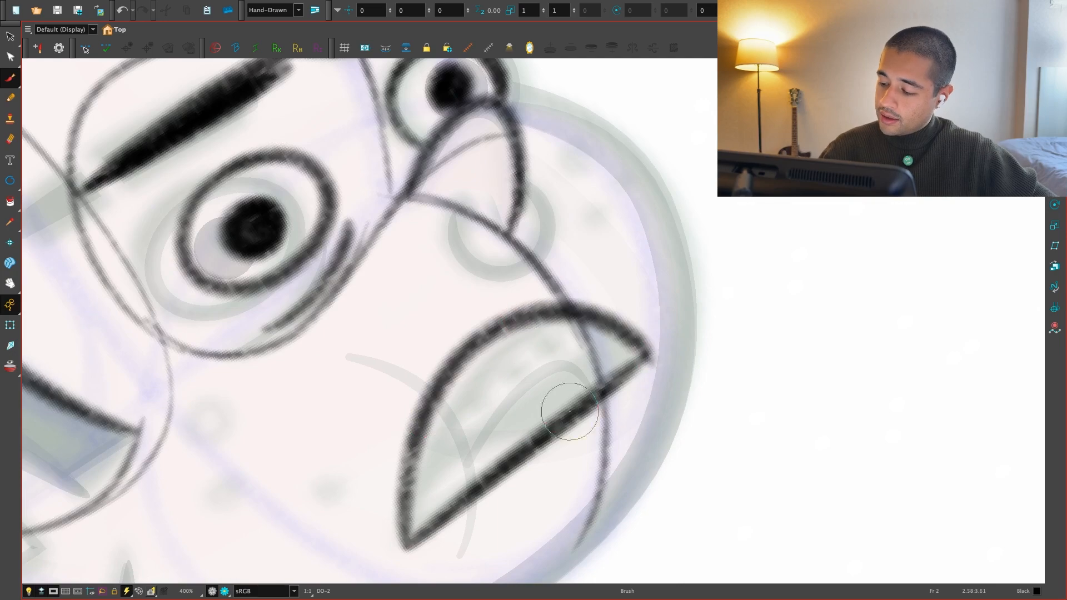
key(ctrl+z)
drag(408, 546, 645, 372)
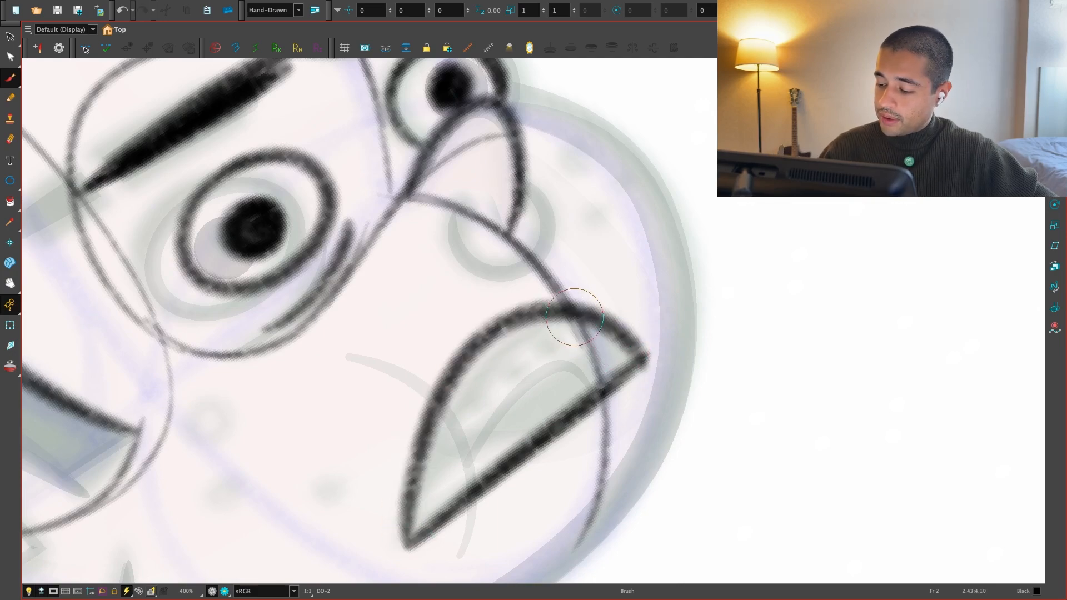
Draw the upper teeth's edge inside the mouth and add braces as a thin wire with three round brackets
mouse_move(569, 328)
mouse_down()
mouse_move(393, 474)
mouse_move(411, 470)
mouse_up()
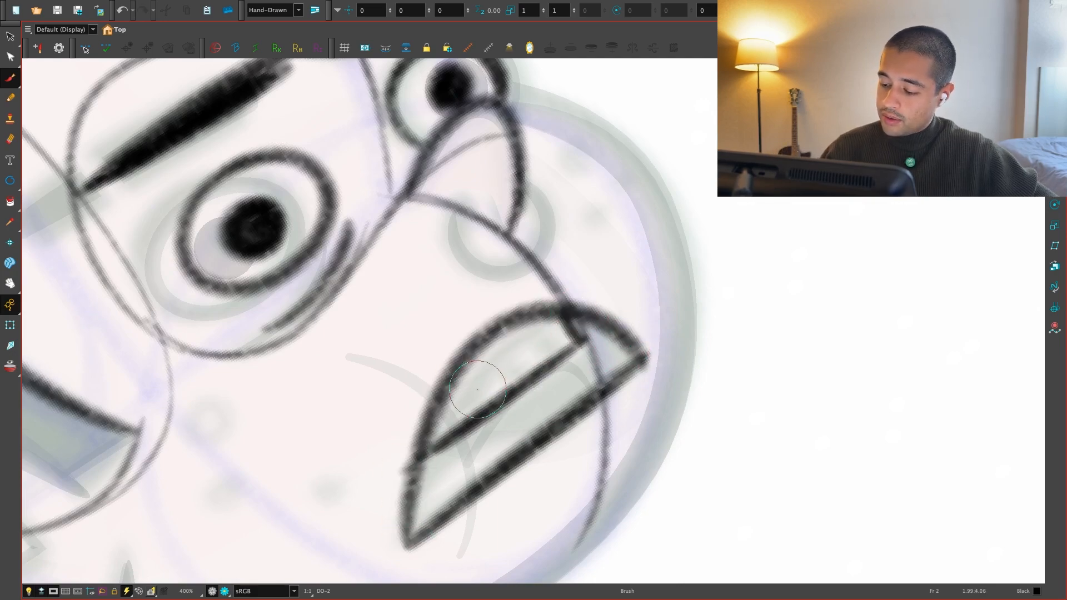
drag(477, 390, 600, 424)
key(1)
key(1)
key(1)
key(2)
key(2)
drag(589, 472, 588, 382)
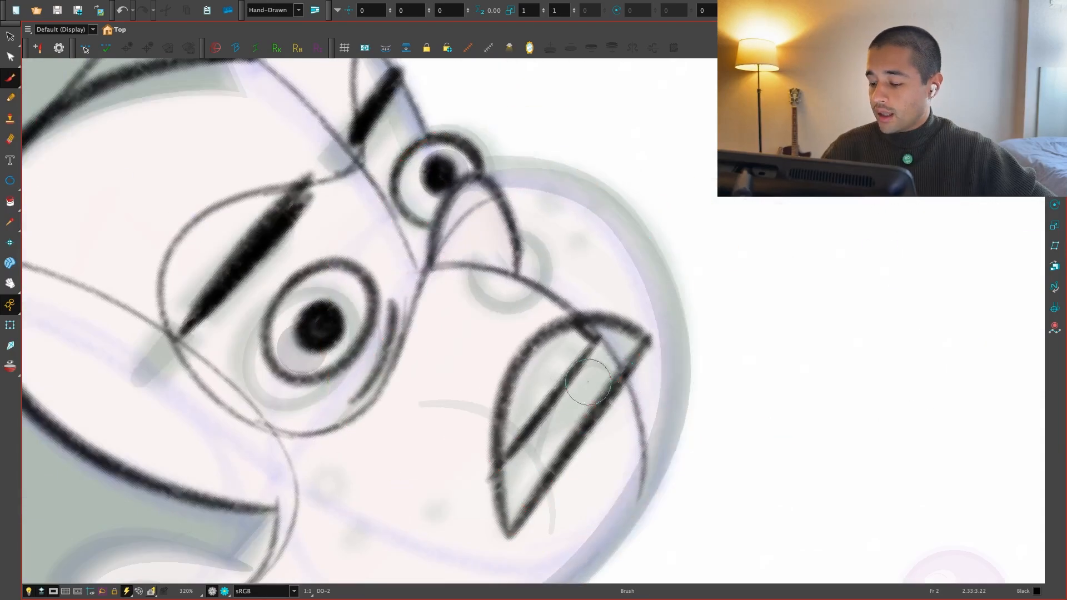
key(2)
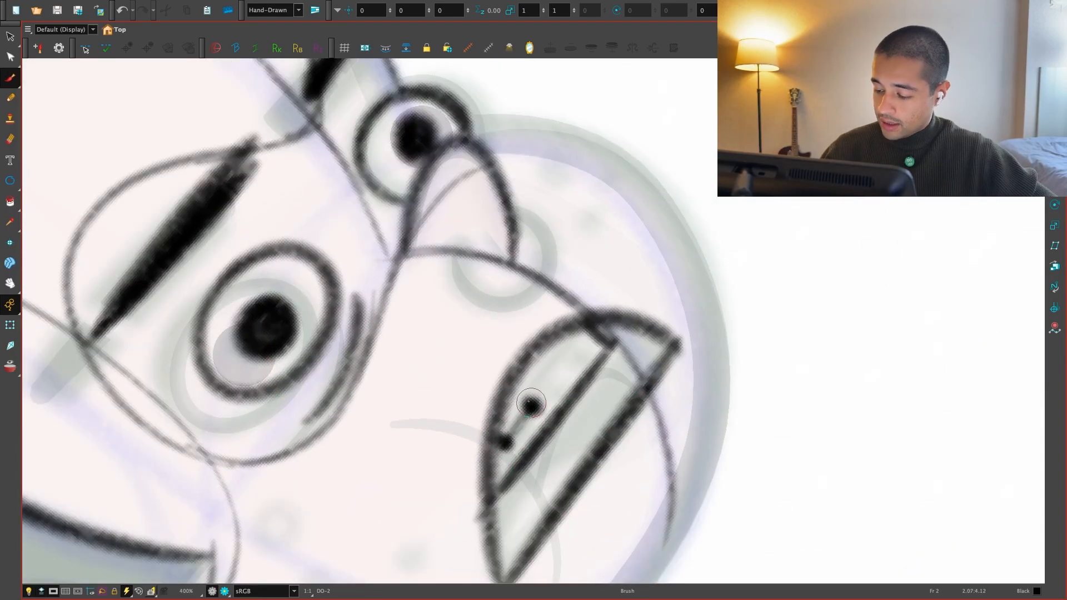
drag(531, 404, 570, 357)
key(shift+x)
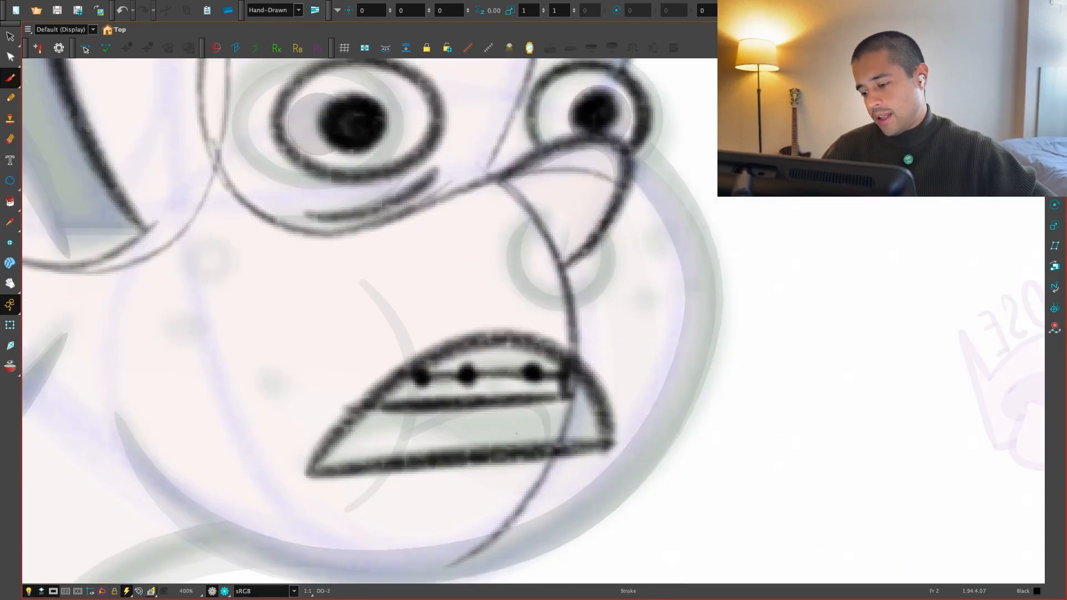
Delete the curved centre guide line running from the nose bridge down across the muzzle and mouth
key(1)
key(alt+s)
click(608, 450)
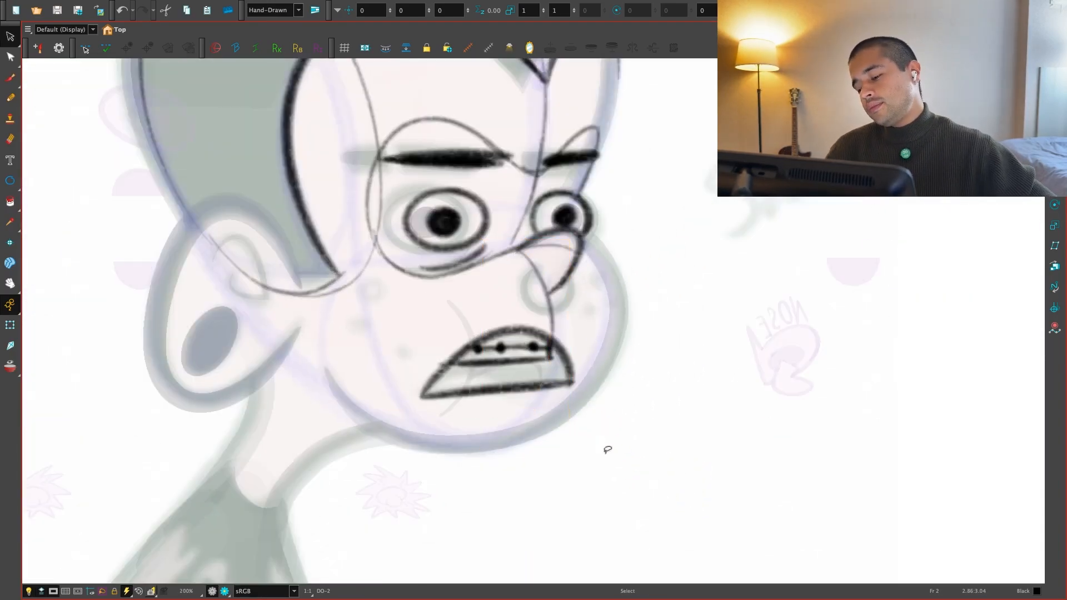
click(566, 321)
click(649, 292)
click(555, 307)
key(Delete)
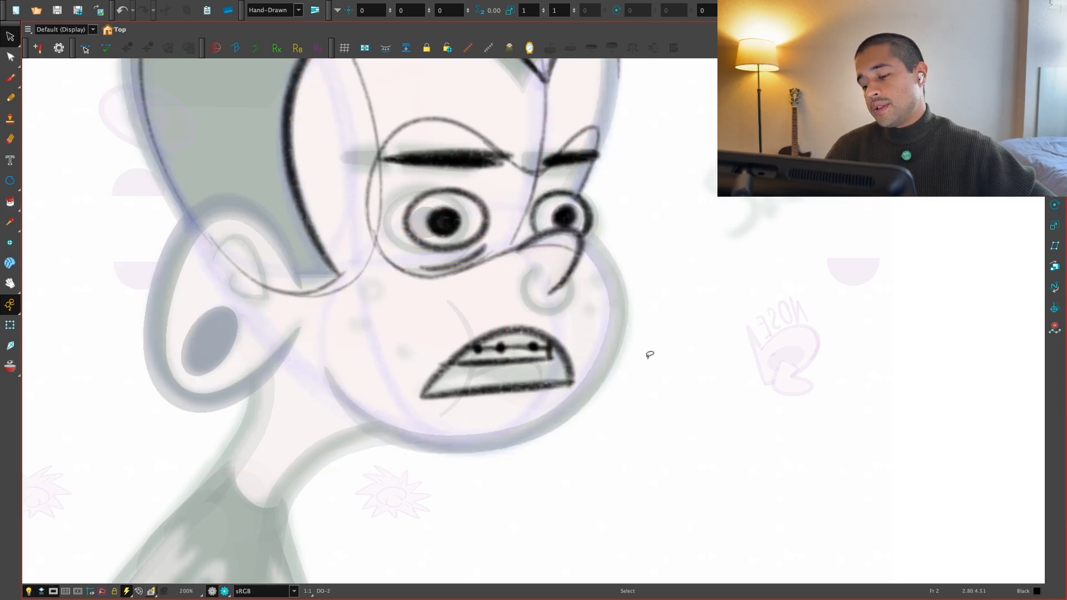
Fill the mouth interior below the teeth with black, leaving the tongue shape open at the near corner
mouse_move(584, 469)
mouse_down()
mouse_move(706, 407)
mouse_move(709, 389)
mouse_up()
key(2)
key(alt+b)
mouse_move(504, 454)
mouse_down()
mouse_move(571, 408)
mouse_move(591, 346)
mouse_up()
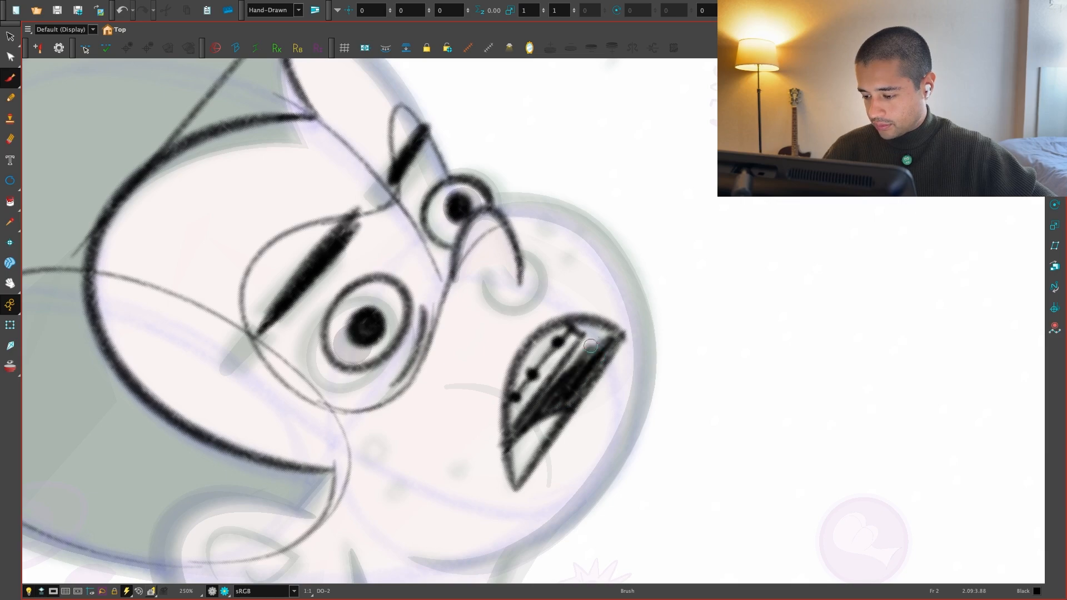
key(shift+m)
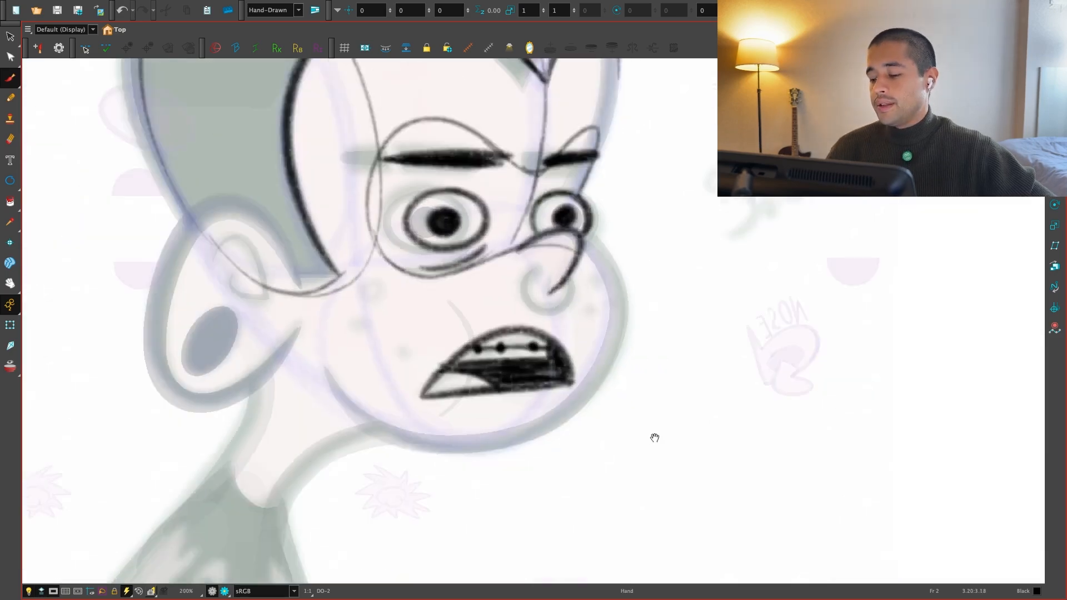
Try a few freckle dots on the near cheek and undo them
key(2)
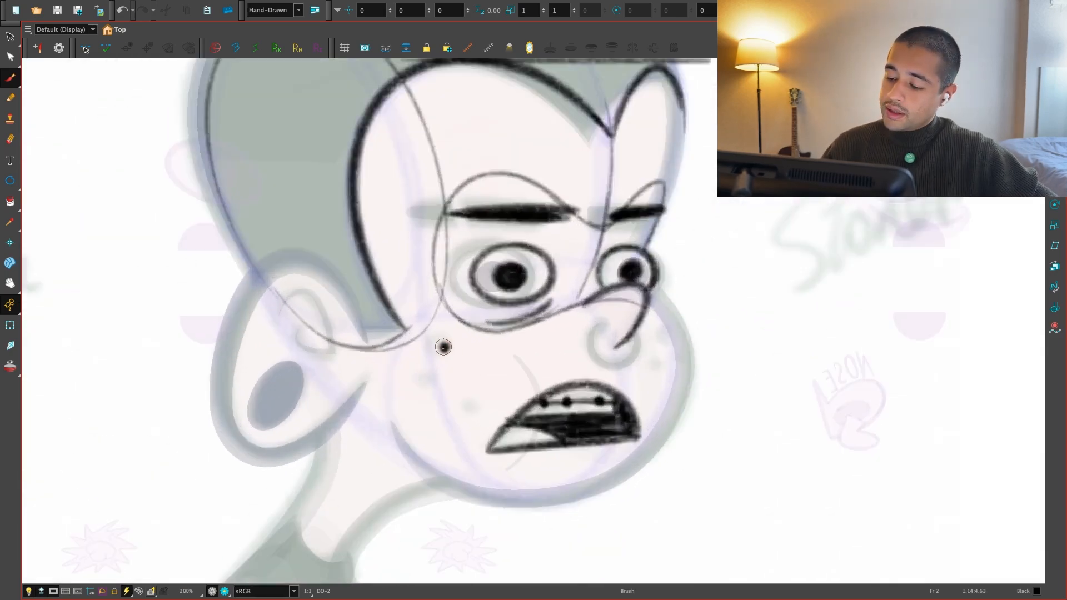
scroll(714, 344, down, 3)
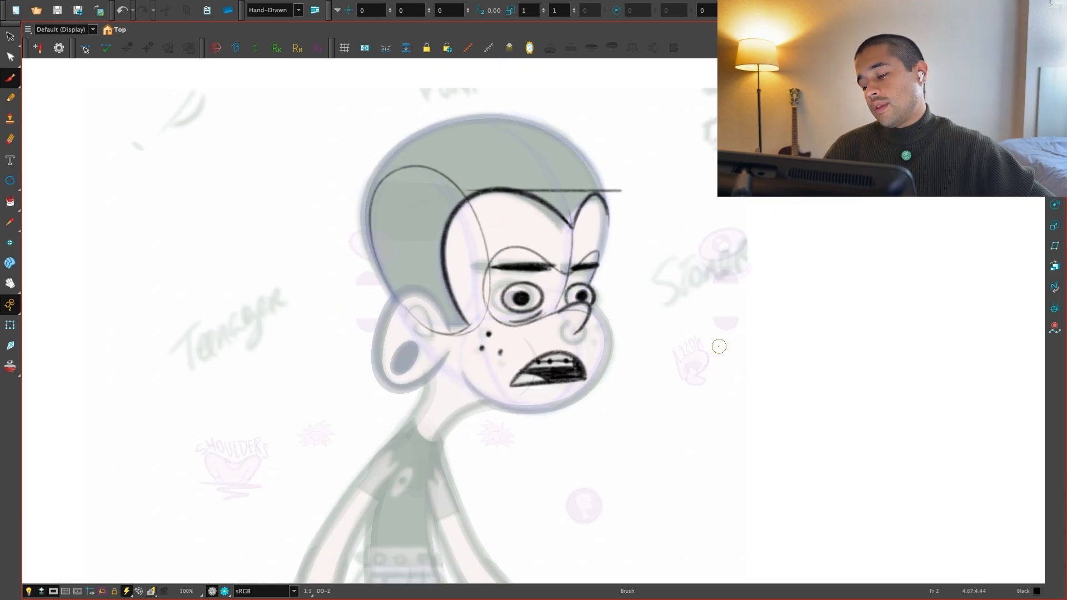
scroll(640, 331, up, 2)
key(shift+z)
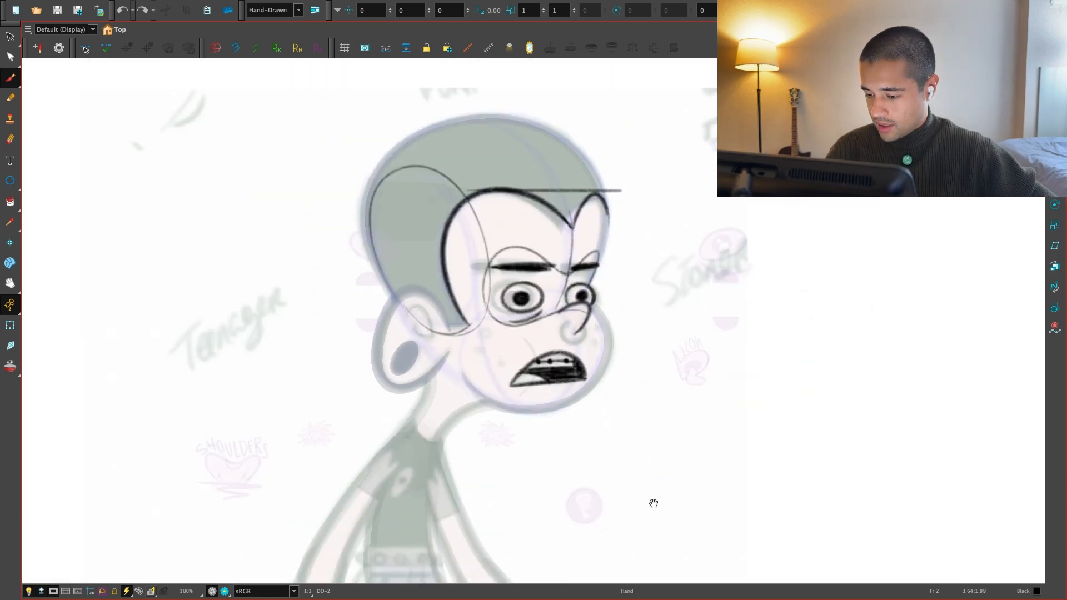
Draw the nose's rounded lower lobe as an open circular stroke over the circle in the underlay
key(1)
drag(652, 521, 604, 534)
key(2)
key(2)
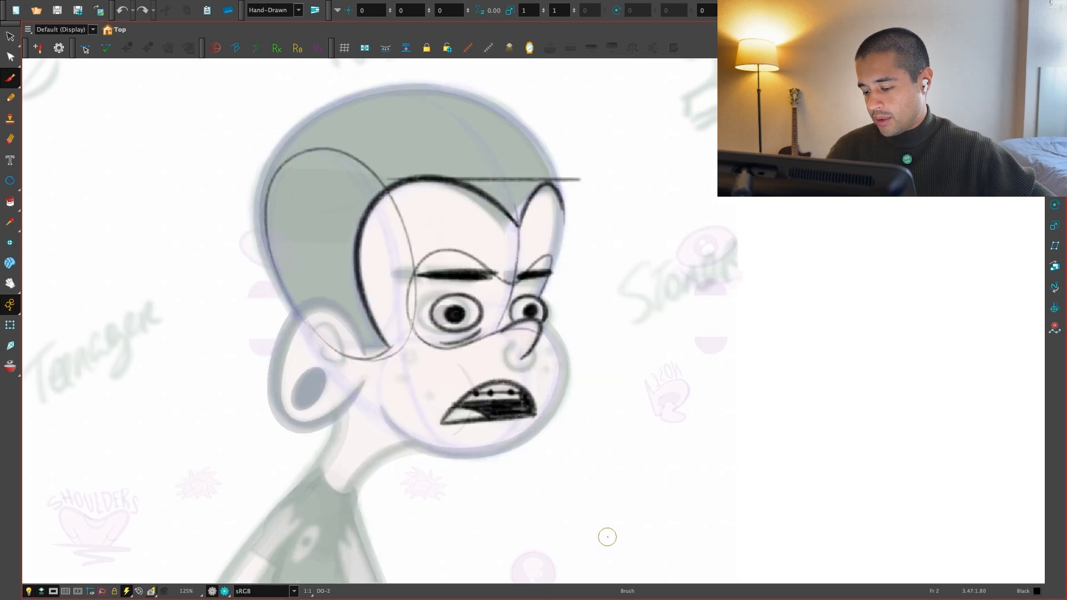
key(comma)
key(period)
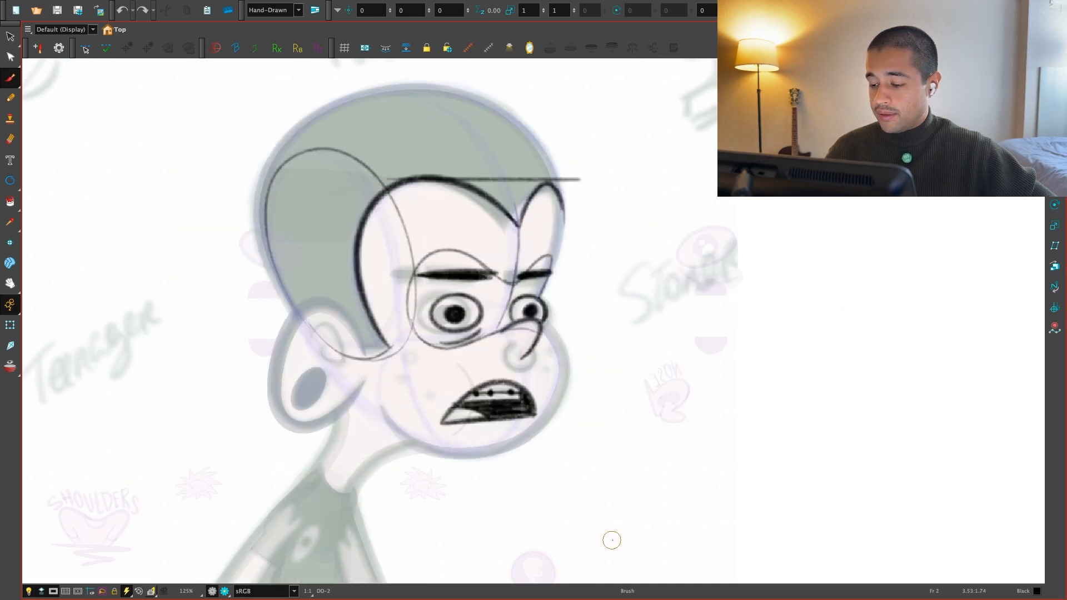
key(2)
key(2)
key(2)
key(2)
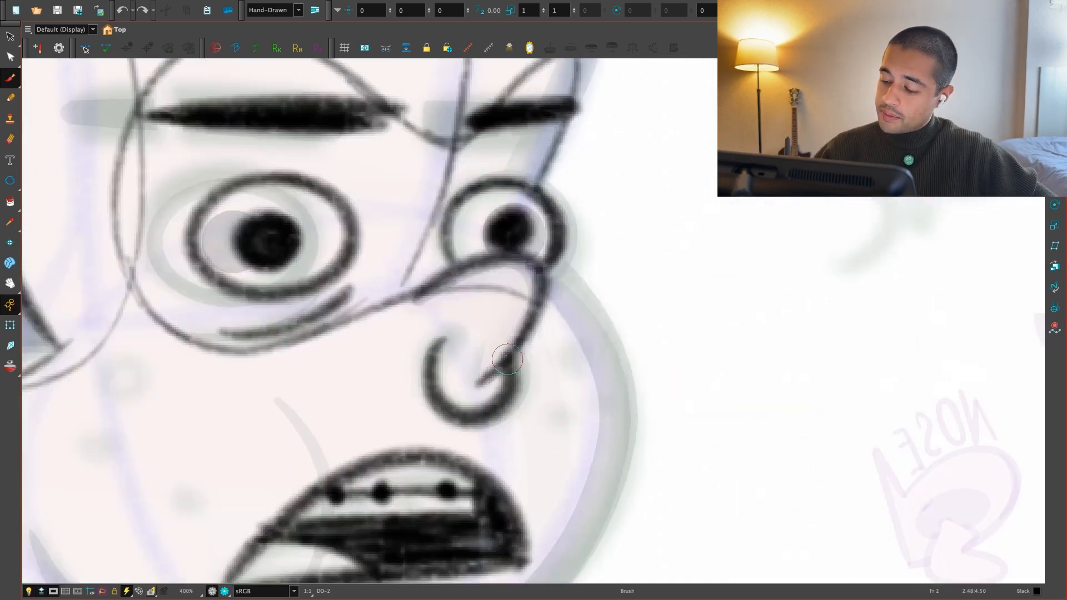
Compare the head drawing on frame 2 with frame 3 by flipping back and forth between them
key(1)
key(1)
key(1)
key(1)
key(1)
key(1)
key(1)
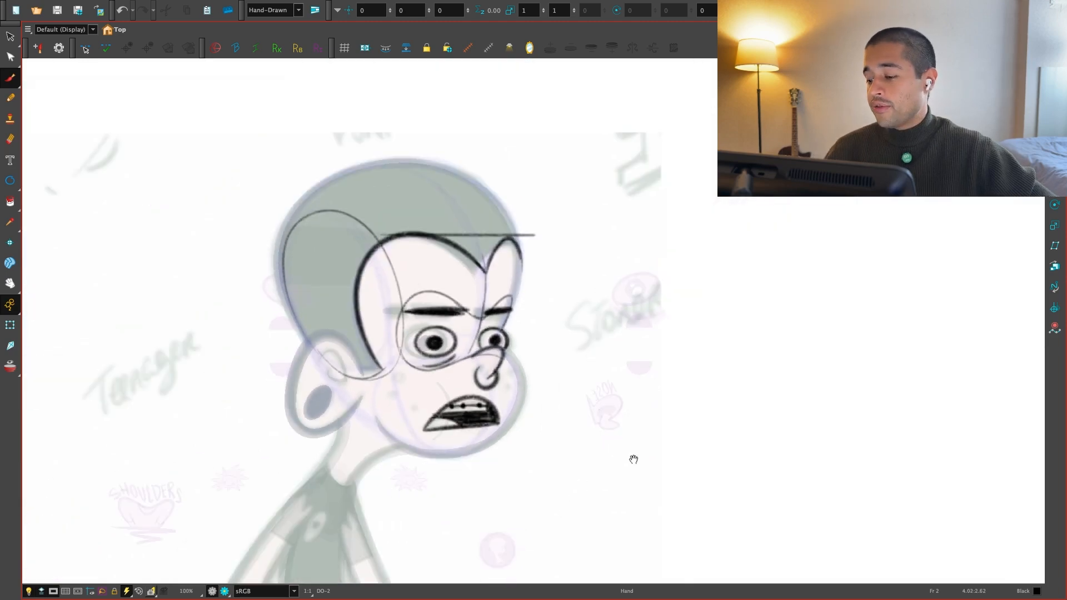
key(2)
key(2)
key(2)
key(comma)
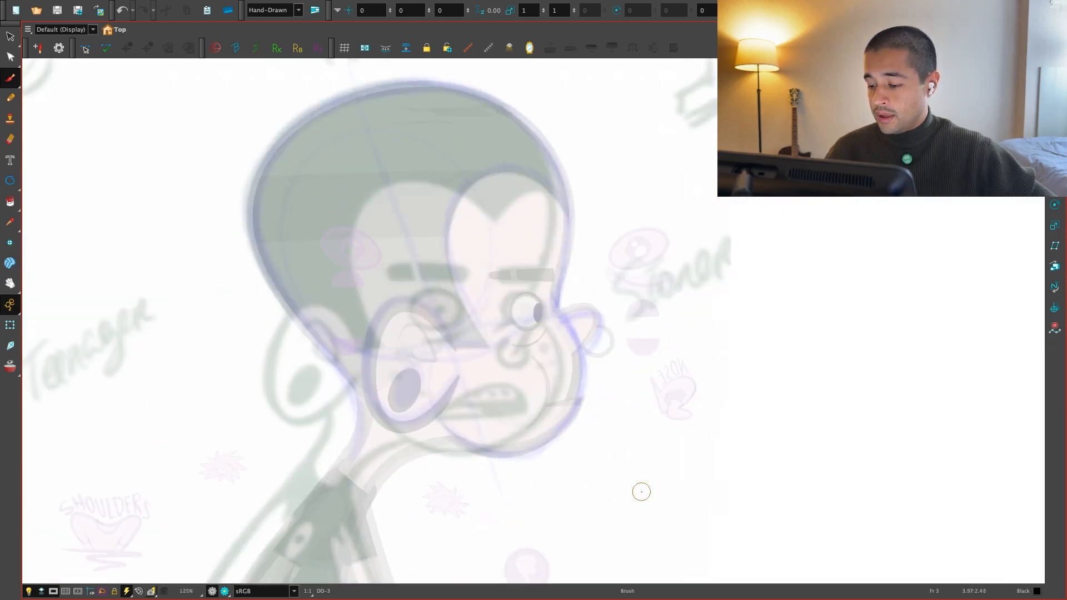
key(period)
key(comma)
key(period)
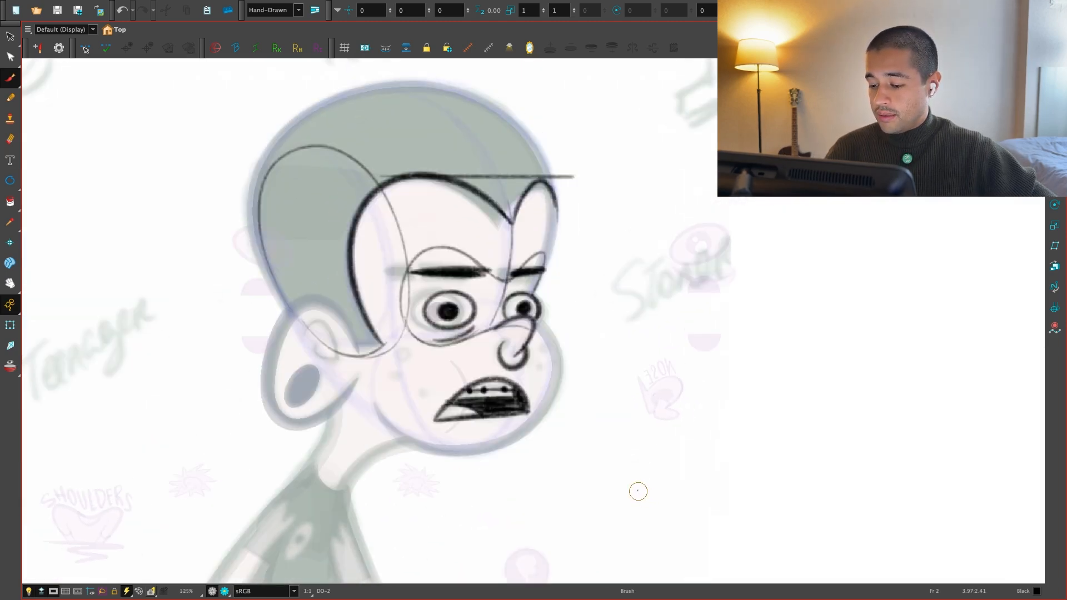
Shift the near eye's pupil slightly toward the nose on frame 2
key(space)
key(2)
key(2)
key(2)
key(2)
key(ctrl+a)
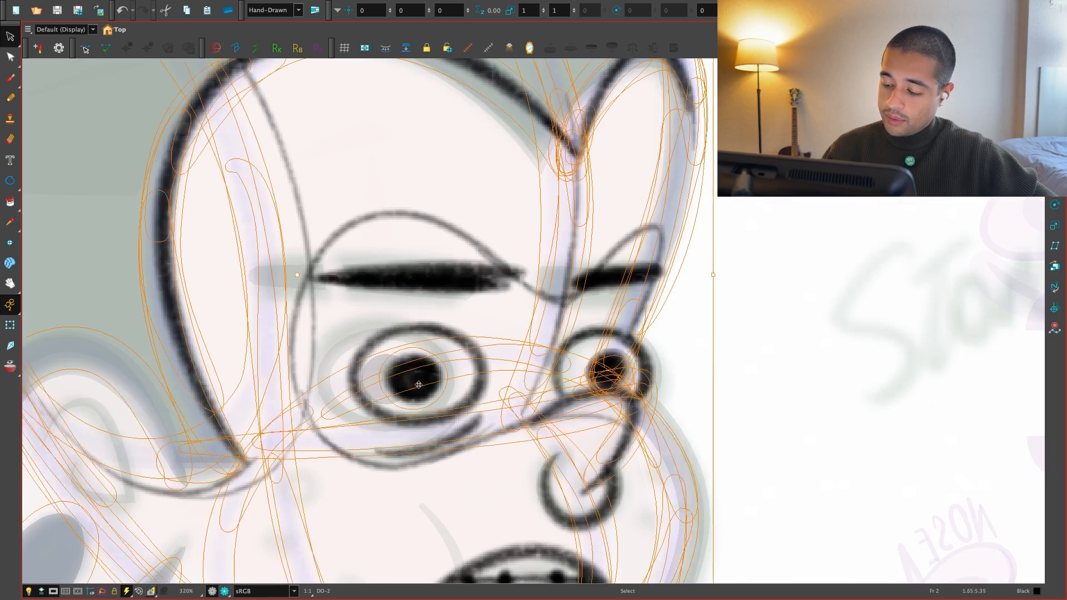
click(452, 369)
key(Escape)
key(shift+z)
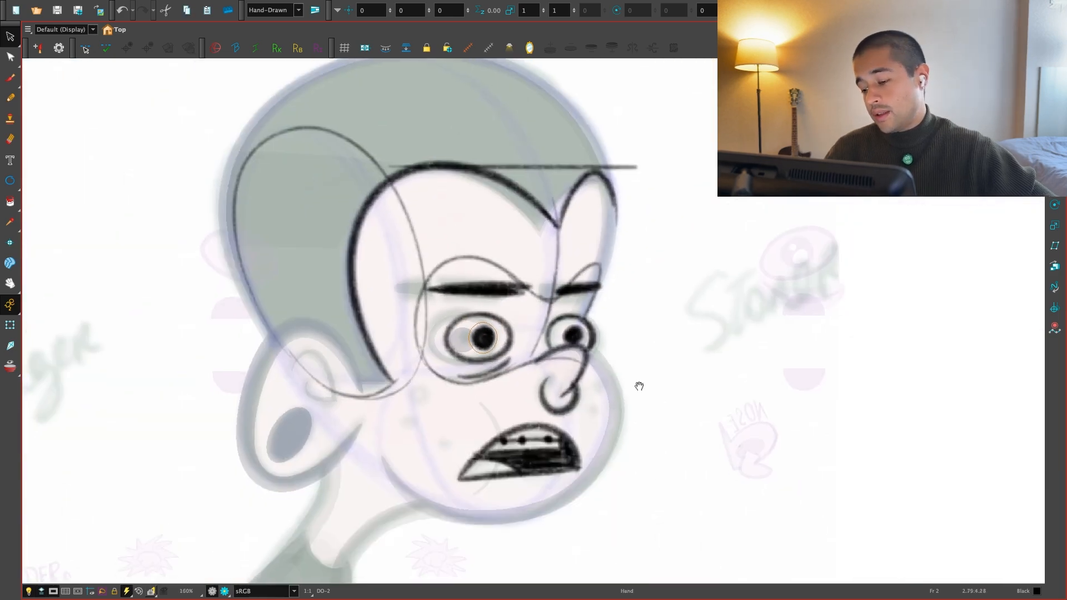
Copy the near hairline curve from frame 2 onto frame 3, narrow it and place it over the underlay's forehead hairline
key(space)
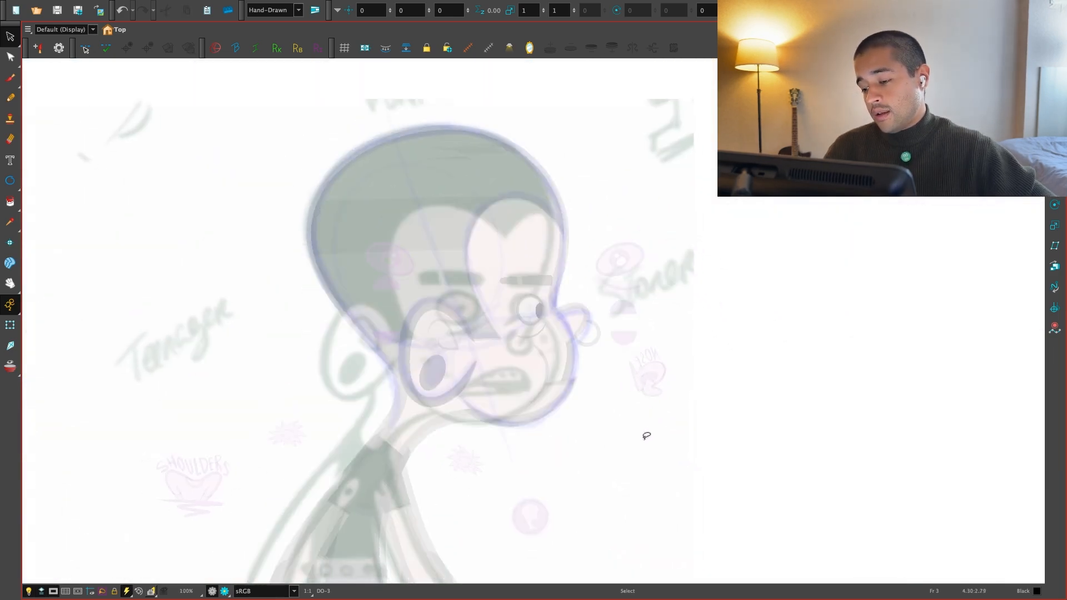
key(2)
key(2)
key(ctrl+a)
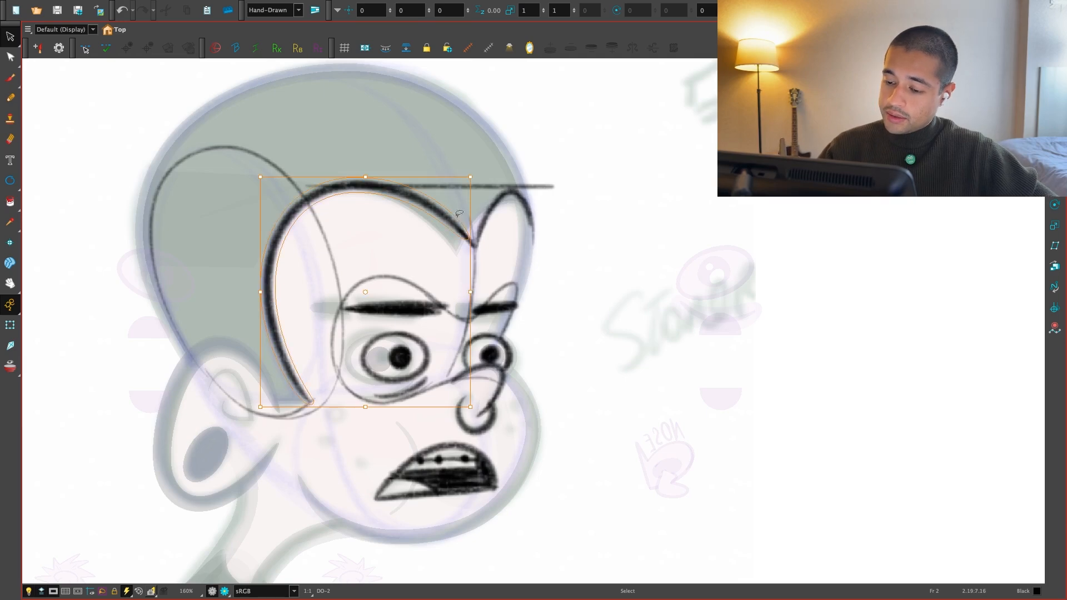
key(.)
drag(261, 294, 335, 285)
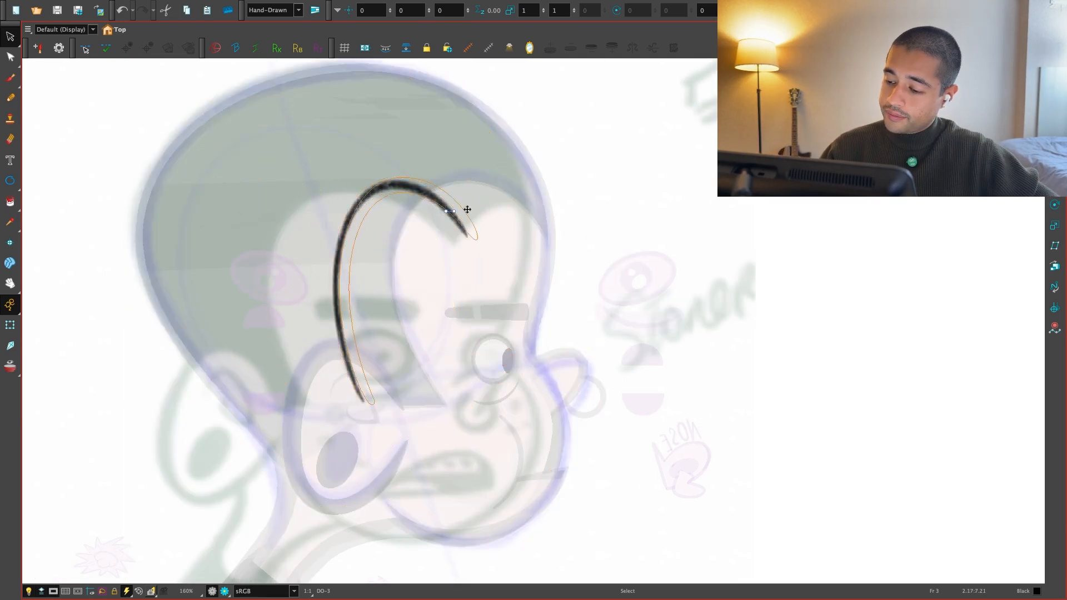
drag(446, 211, 516, 211)
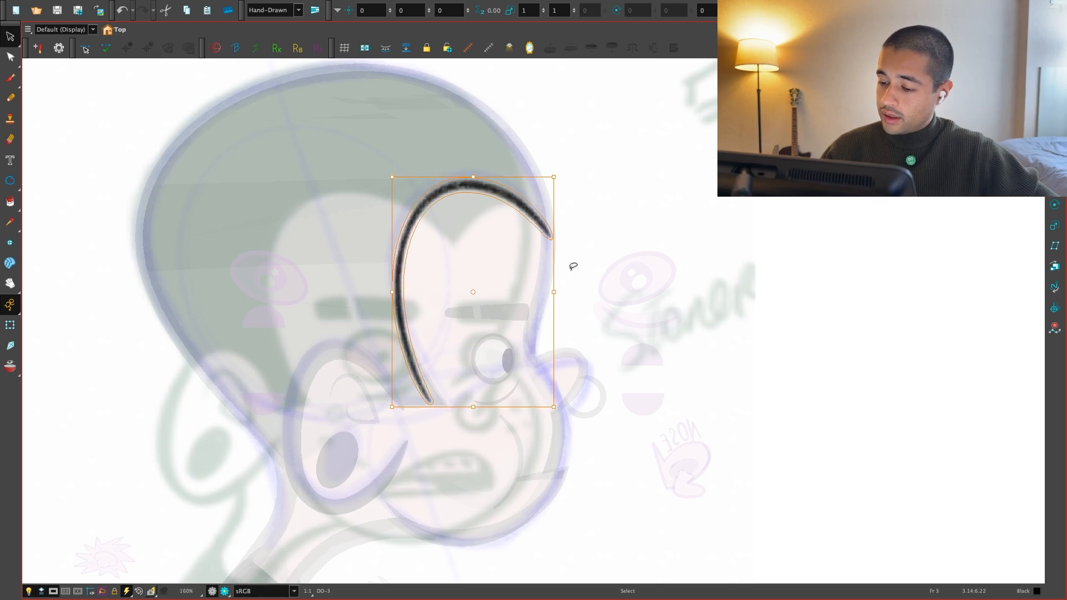
Narrow the hairline curve on frame 3 a little more and draw the short sideburn edge back from its lower end
key(comma)
key(period)
click(395, 293)
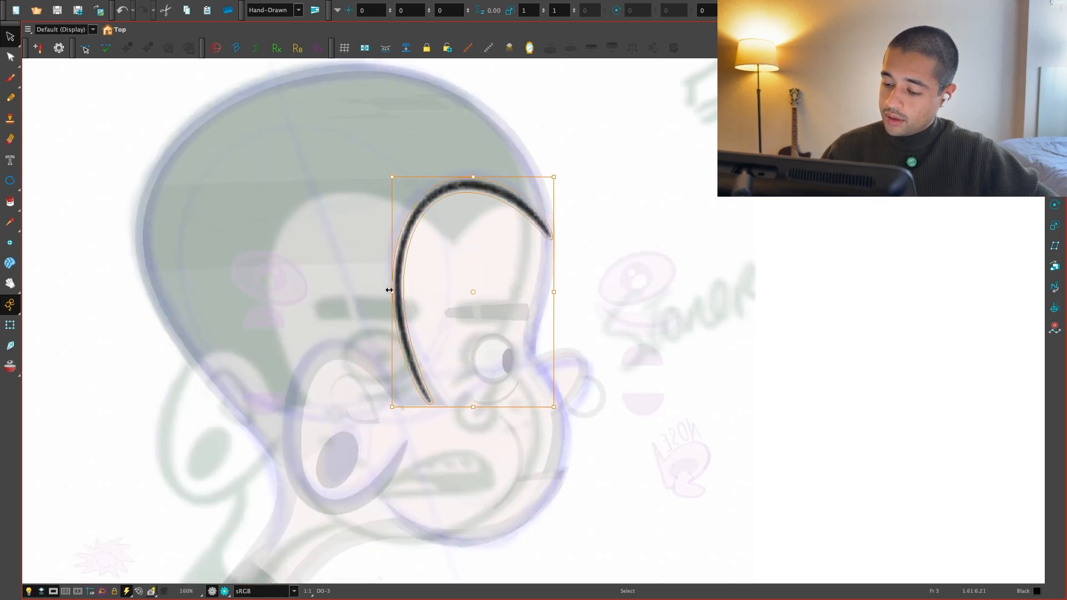
drag(392, 290, 398, 290)
key(comma)
key(period)
key(alt+b)
drag(426, 398, 400, 403)
Compare the hairline on frames 2 and 3 by flipping back and forth between them
key(comma)
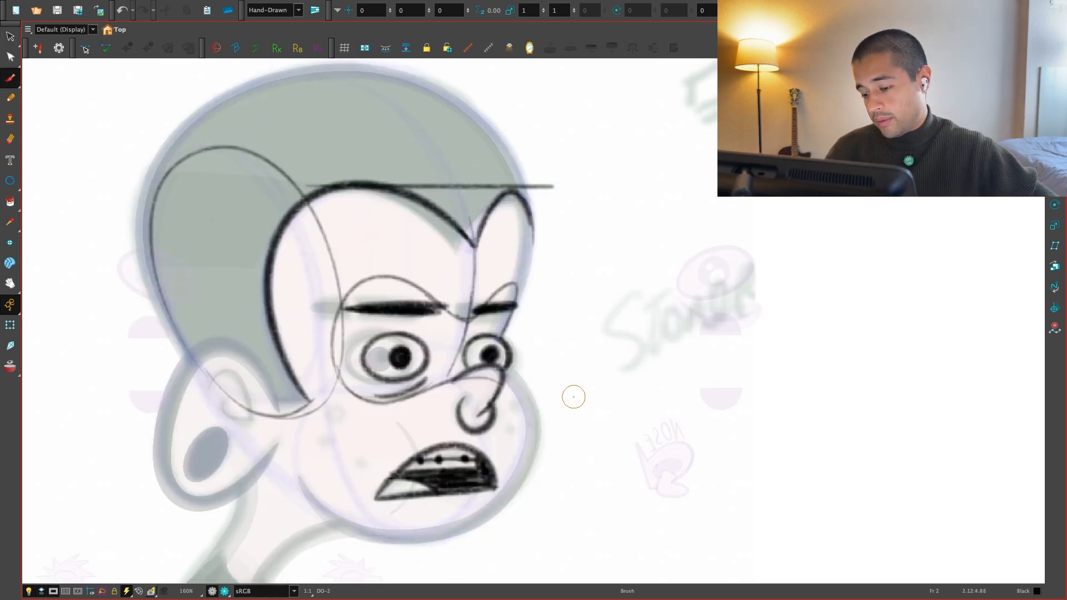
key(period)
key(comma)
key(period)
key(comma)
key(period)
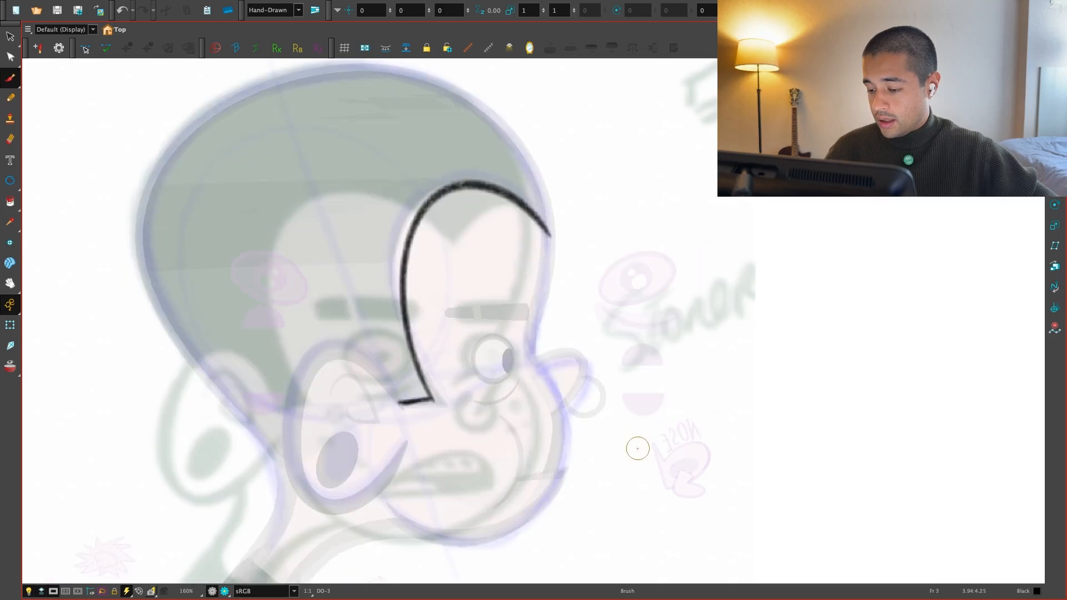
key(comma)
key(period)
key(comma)
key(period)
key(comma)
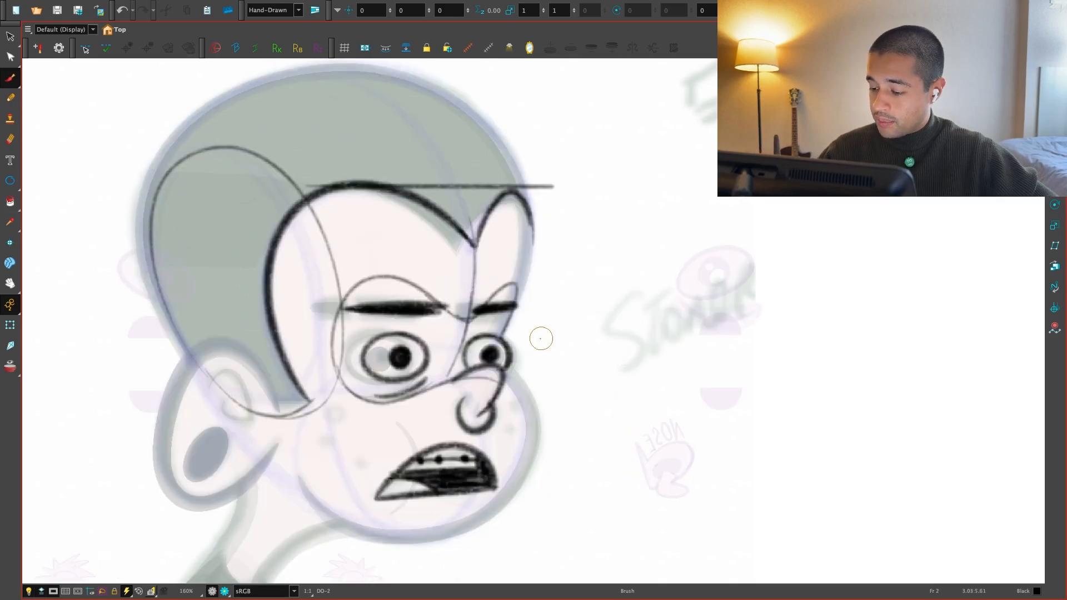
Draw the far face contour on frame 2 as two strokes, one down the forehead to the eye and one around the cheek under the chin
drag(512, 163, 531, 271)
key(super+z)
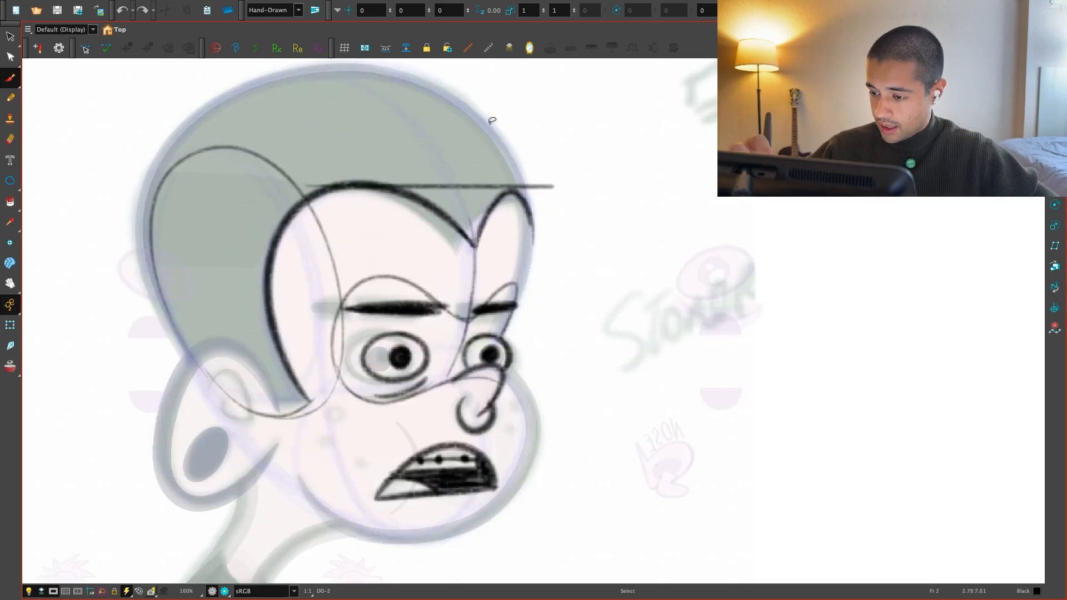
mouse_move(555, 484)
mouse_down()
mouse_move(662, 424)
mouse_move(658, 209)
mouse_up()
key(2)
key(2)
mouse_move(431, 506)
mouse_down()
mouse_move(588, 286)
mouse_move(692, 266)
mouse_move(568, 288)
mouse_move(694, 254)
mouse_move(560, 374)
mouse_move(840, 281)
mouse_move(856, 296)
mouse_up()
key(super+z)
key(super+z)
mouse_move(561, 378)
mouse_down()
mouse_move(636, 243)
mouse_move(850, 286)
mouse_up()
key(shift+x)
key(1)
key(1)
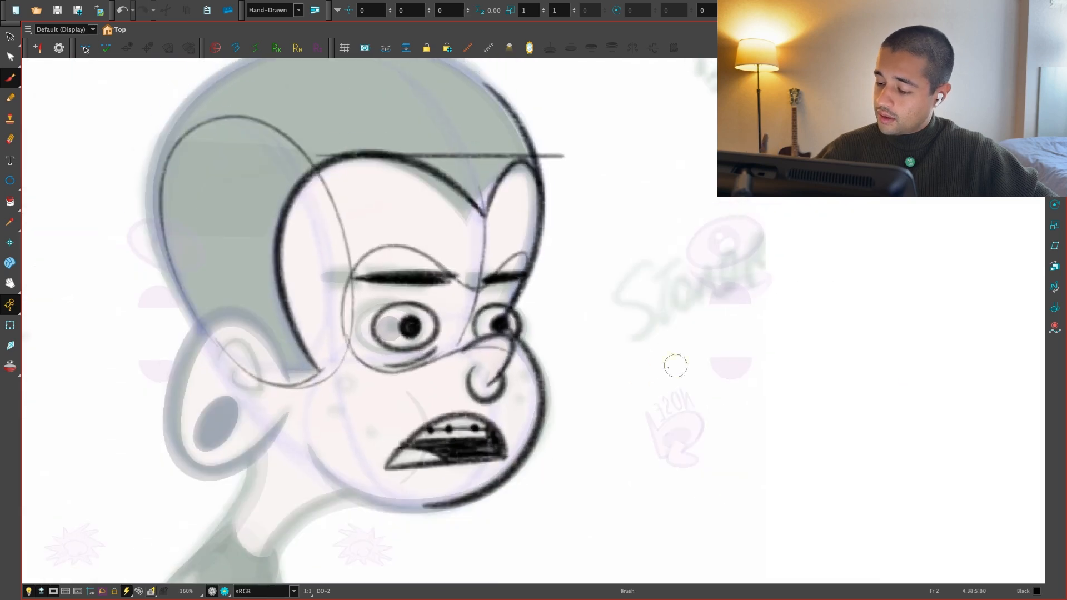
Copy the forehead and cheek contour strokes from frame 2 onto frame 3 and move them forward over the underlay's face edge
key(alt+s)
click(543, 340)
shift+click(548, 228)
key(.)
key(ctrl+v)
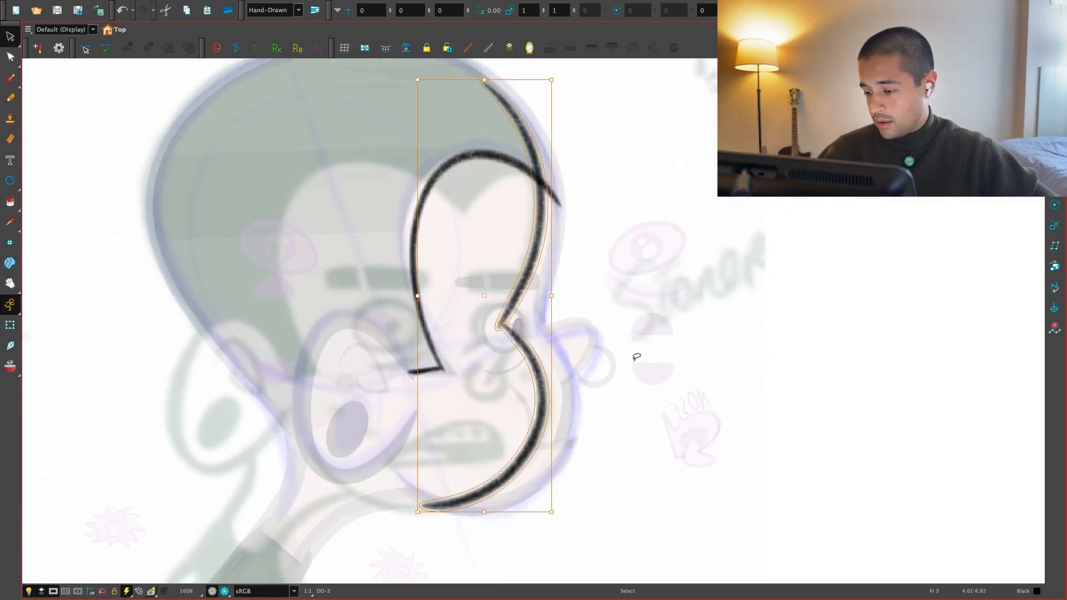
drag(510, 307, 544, 307)
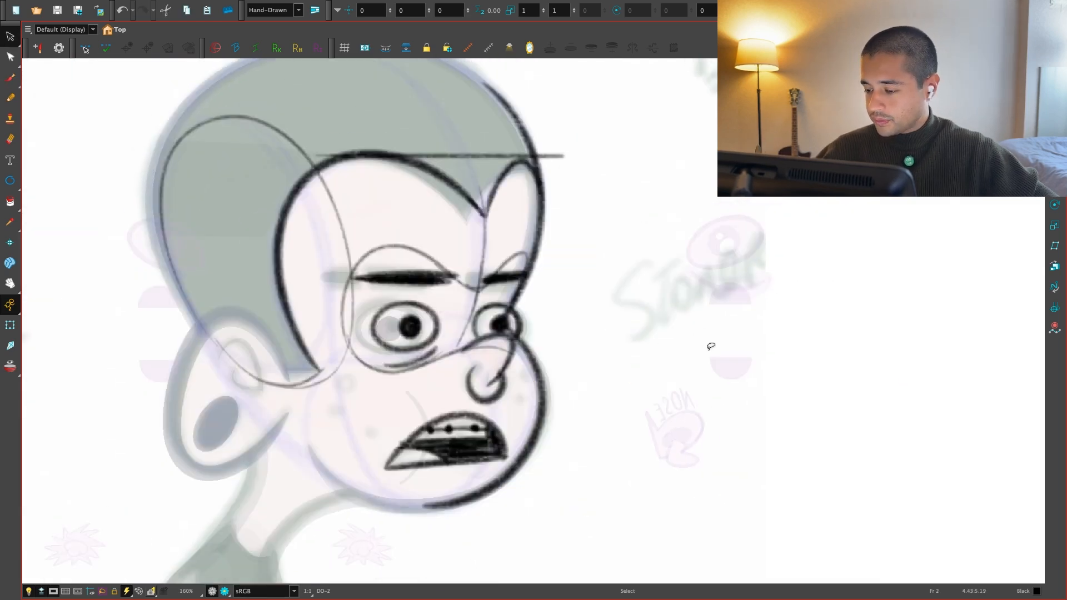
Narrow the forehead contour on frame 3 to fit the skull and hairline, and check it against frame 2
key(.)
click(570, 142)
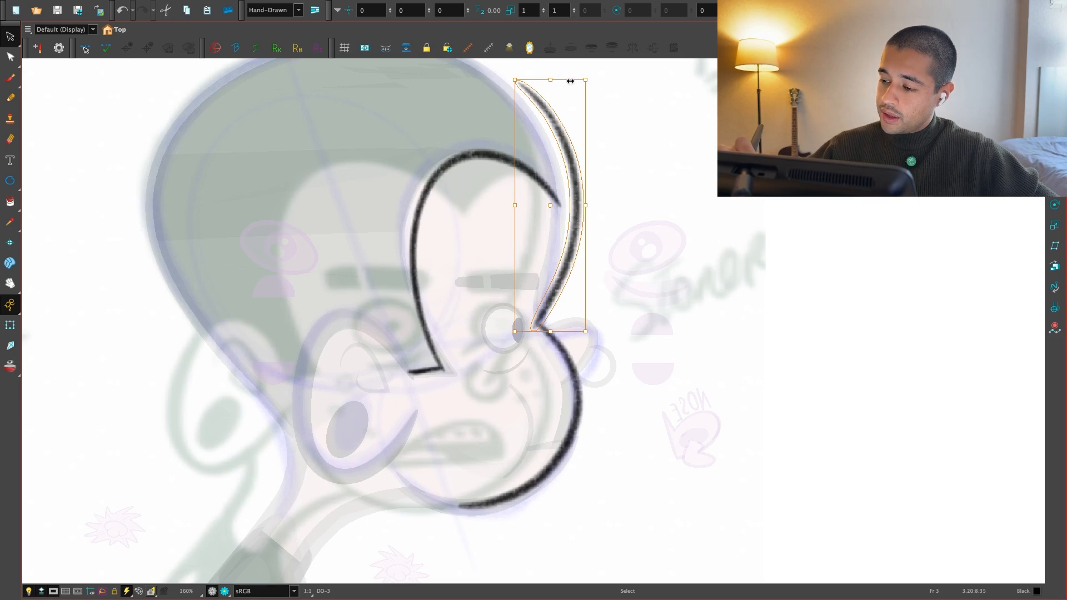
drag(571, 81, 542, 81)
key(.)
key(.)
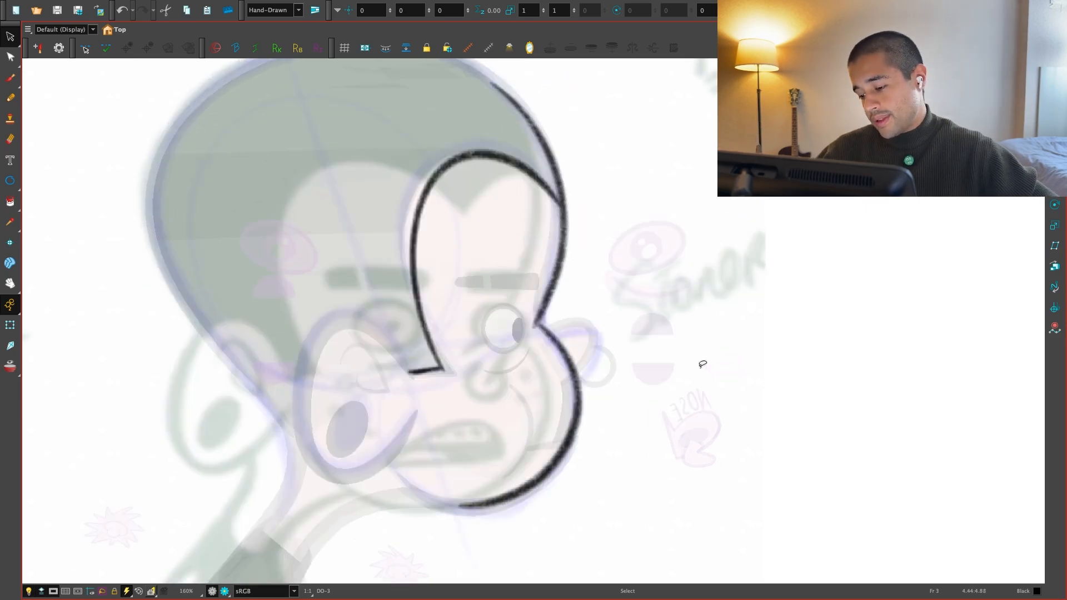
key(.)
key(period)
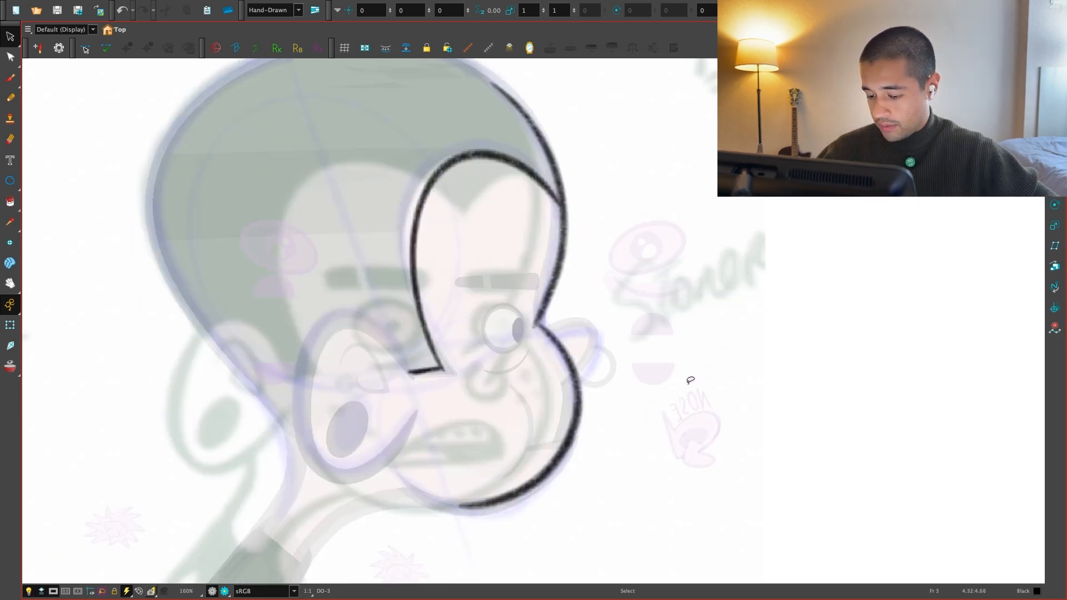
key(comma)
key(period)
Try drawing the rear jaw line on frame 3 from the ear toward the chin
key(alt+b)
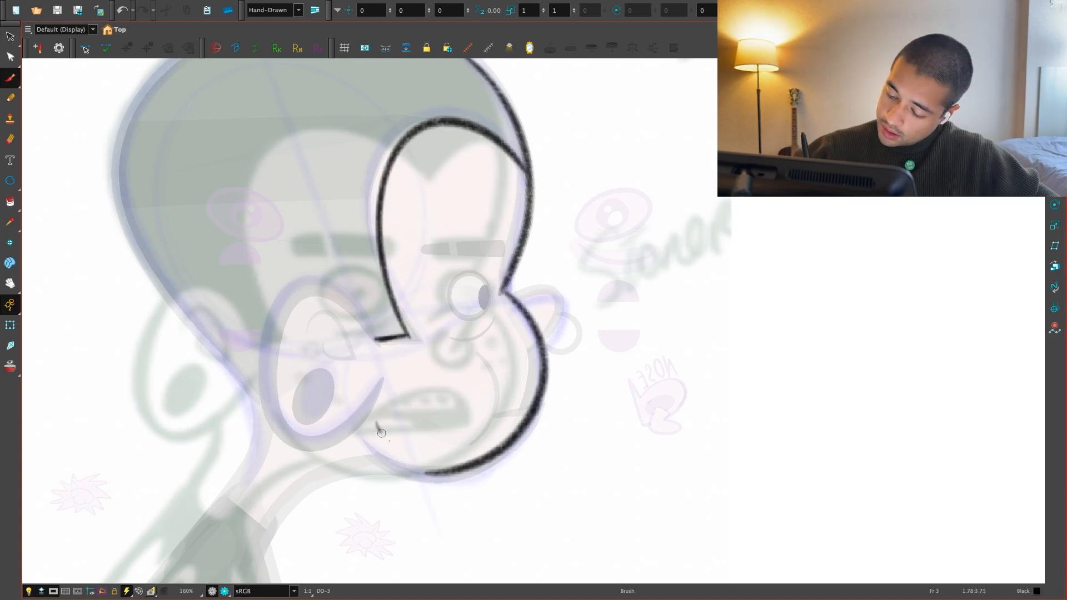
key(super+z)
mouse_move(379, 432)
mouse_down()
mouse_move(440, 466)
mouse_move(448, 552)
mouse_up()
drag(383, 309, 412, 403)
key(2)
key(2)
drag(418, 476, 394, 249)
key(shift+x)
key(1)
mouse_move(880, 373)
mouse_down()
mouse_move(876, 348)
mouse_move(469, 372)
mouse_move(533, 350)
mouse_up()
key(super+z)
key(shift+x)
Nudge the forehead contour on frame 3 and draw the jaw line from the front of the earlobe to the chin stroke
key(alt+s)
click(655, 378)
drag(647, 229, 639, 229)
click(741, 227)
drag(839, 352, 515, 553)
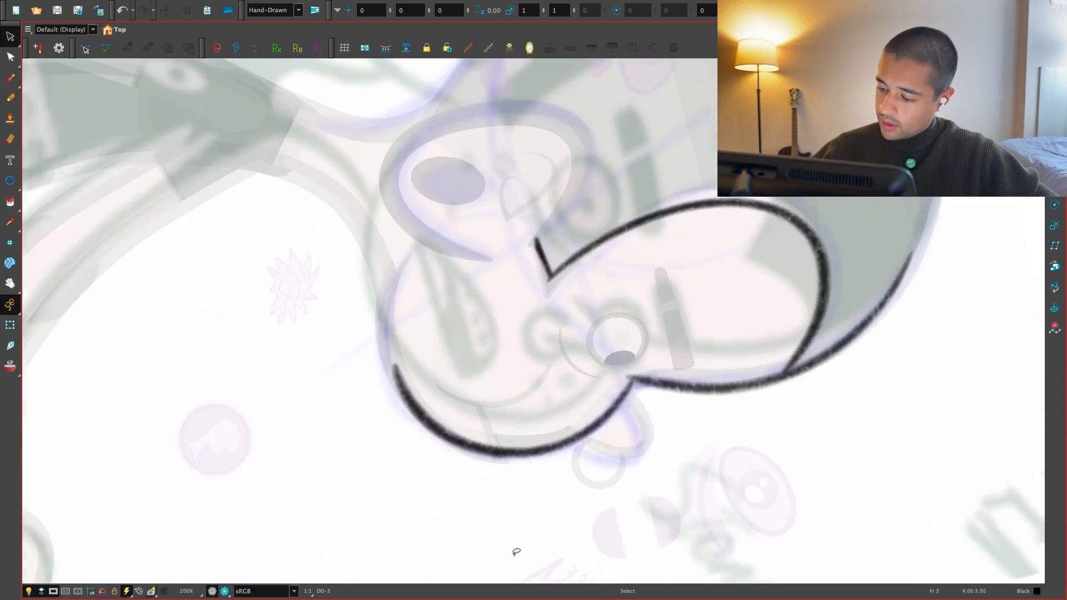
key(2)
key(2)
key(alt+b)
drag(368, 457, 423, 251)
key(shift+x)
key(1)
key(1)
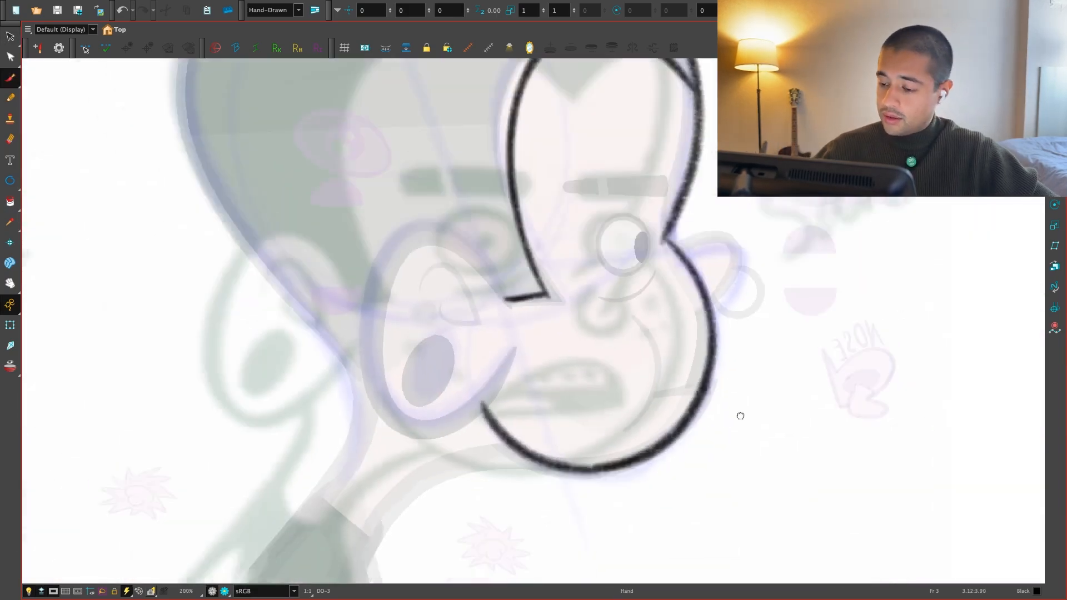
Draw the ear outline on frame 3 as an open oval from the sideburn's rear corner around to the jaw line
drag(741, 417, 758, 449)
mouse_move(522, 331)
mouse_down()
mouse_move(490, 280)
mouse_move(488, 429)
mouse_up()
key(ctrl+z)
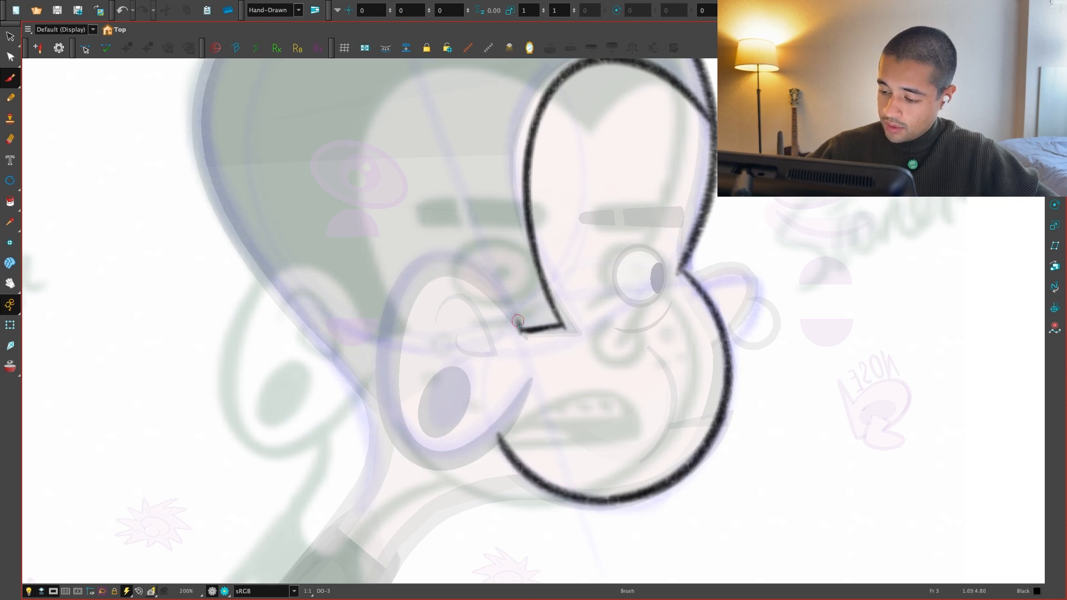
mouse_move(523, 330)
mouse_down()
mouse_move(401, 448)
mouse_move(498, 436)
mouse_move(462, 253)
mouse_move(502, 409)
mouse_up()
key(ctrl+z)
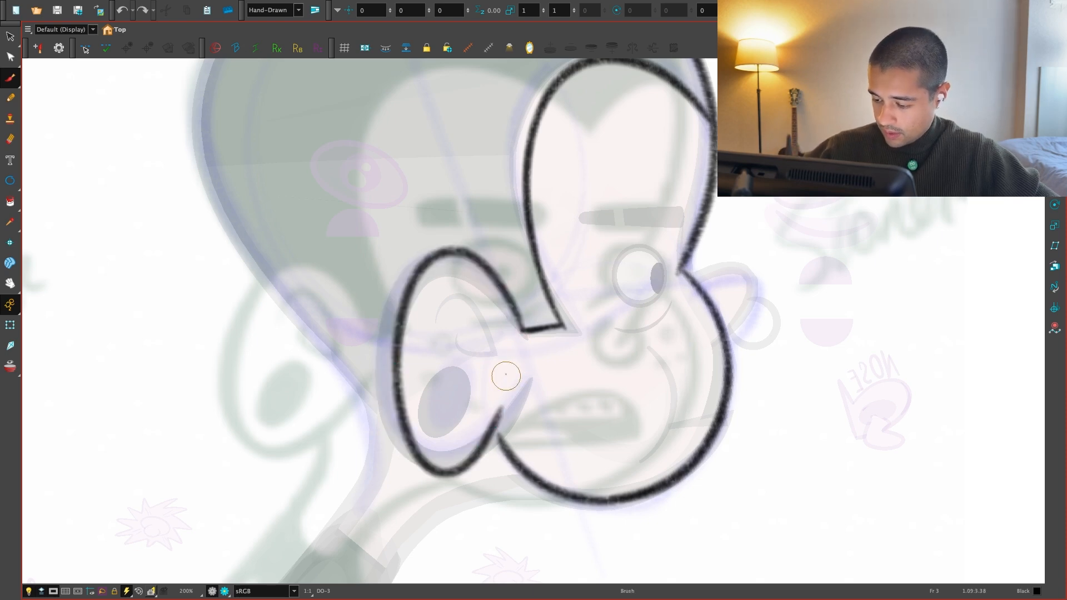
key(.)
key(ctrl+z)
mouse_move(522, 331)
mouse_down()
mouse_move(397, 350)
mouse_move(500, 432)
mouse_up()
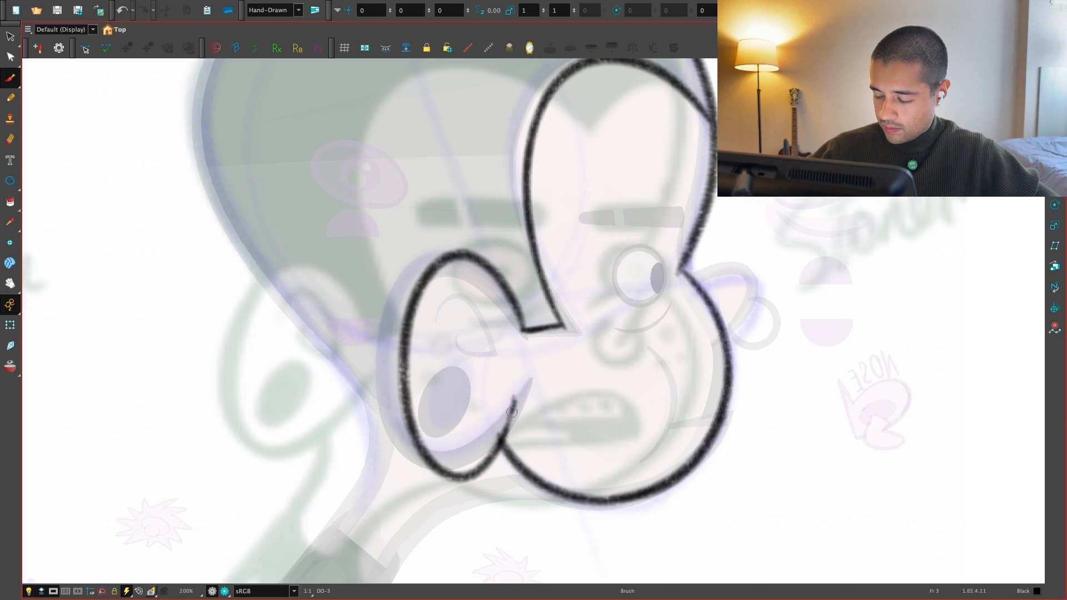
key(.)
key(.)
key(.)
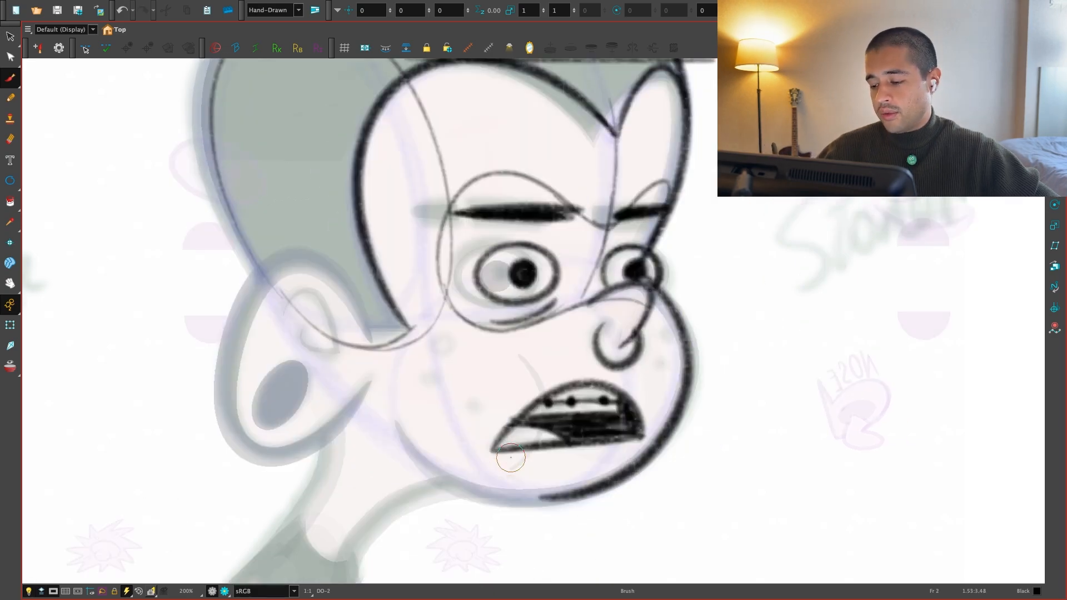
key(.)
Try horizontal and vertical construction curves inside the ear on frame 3 and undo them
drag(411, 351, 461, 358)
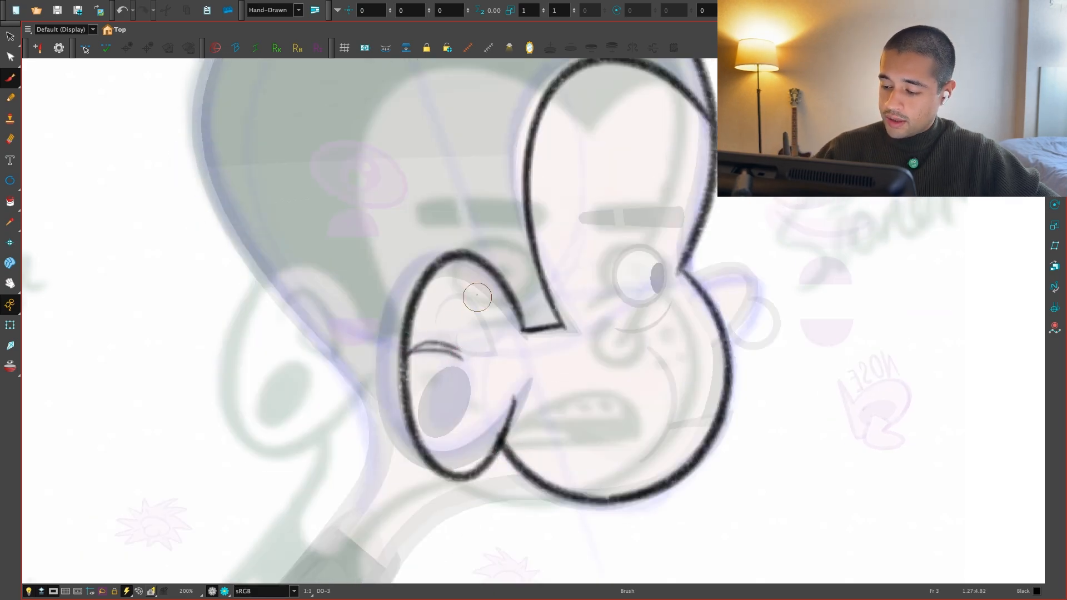
drag(472, 289, 481, 425)
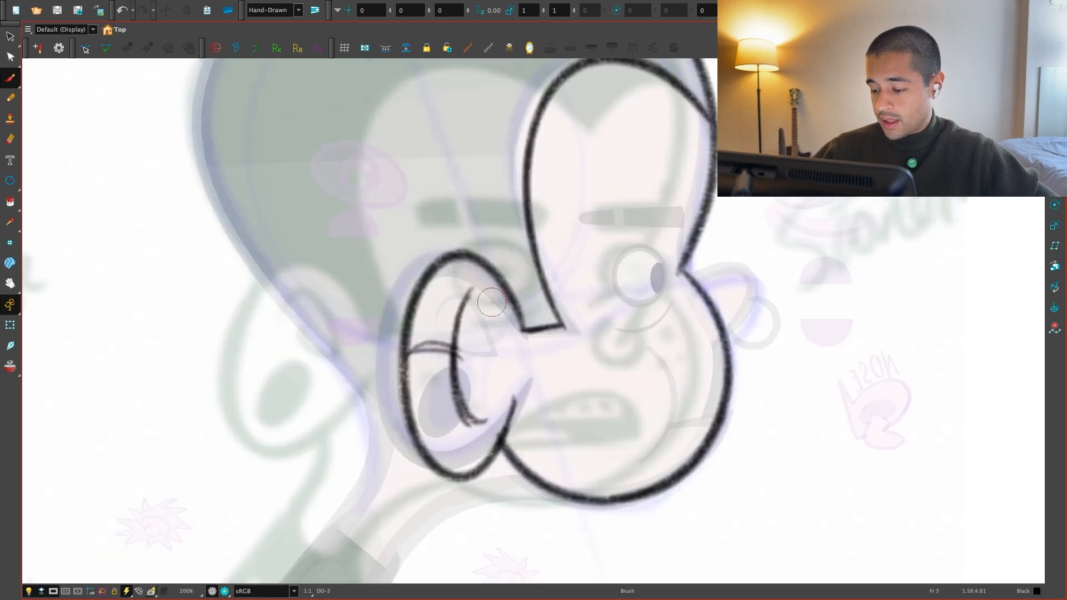
drag(472, 289, 500, 342)
key(super+z)
key(super+z)
key(super+z)
key(super+z)
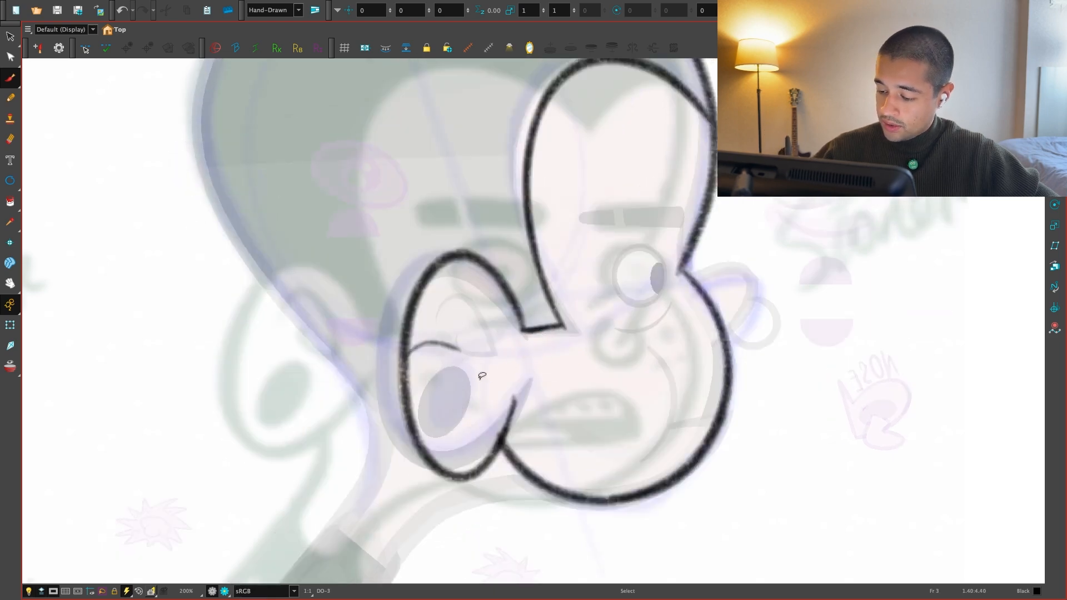
key(super+z)
Draw the earlobe hole on frame 3 as a narrow solid black oval and nudge it slightly up and back
mouse_move(480, 420)
mouse_down()
mouse_move(473, 436)
mouse_move(490, 405)
mouse_move(472, 414)
mouse_move(479, 397)
mouse_up()
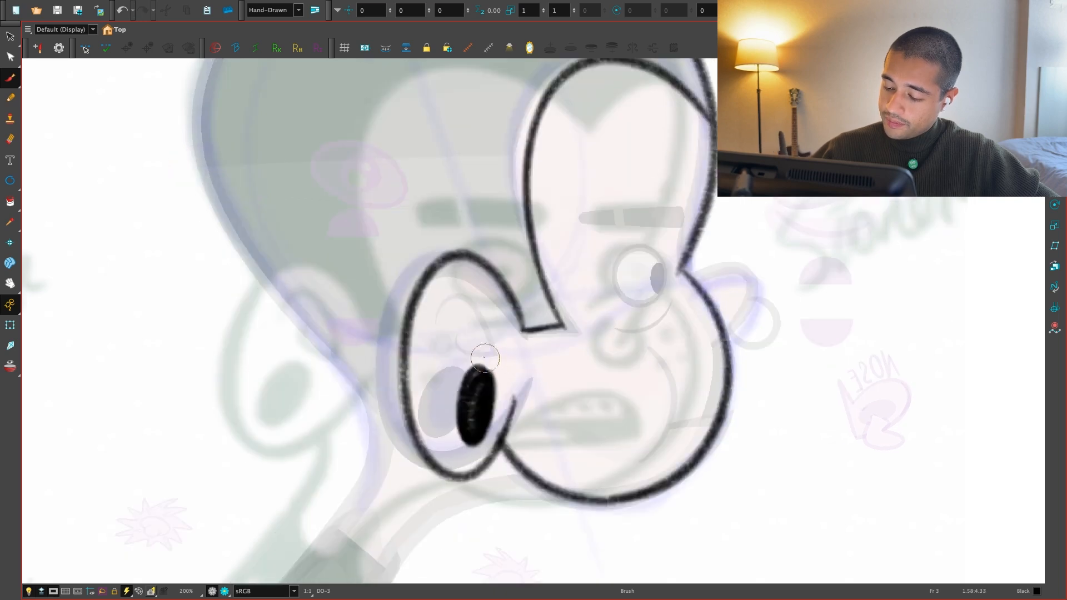
key(comma)
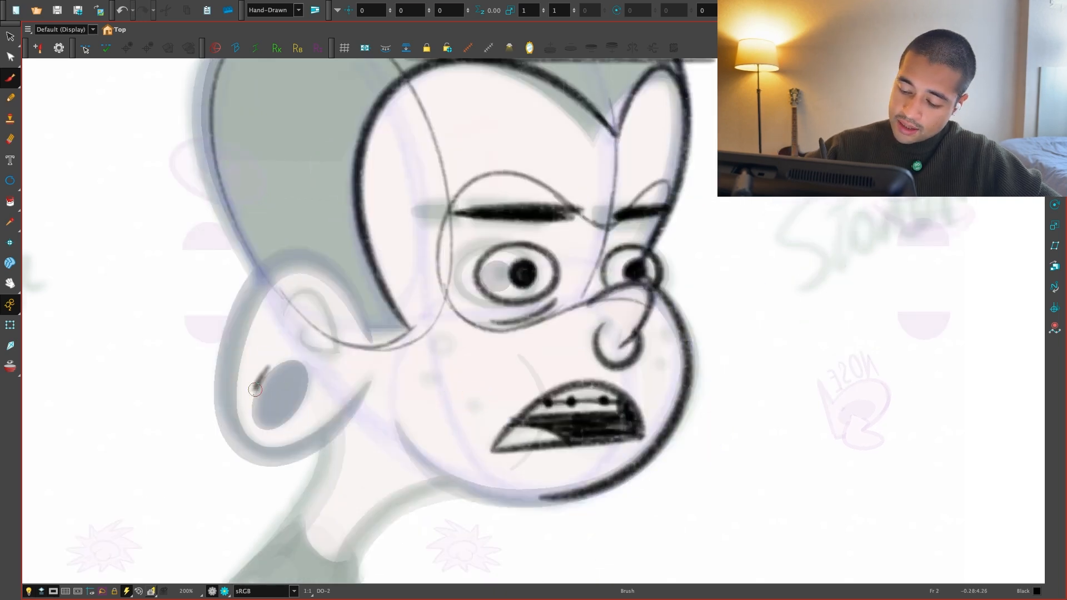
key(period)
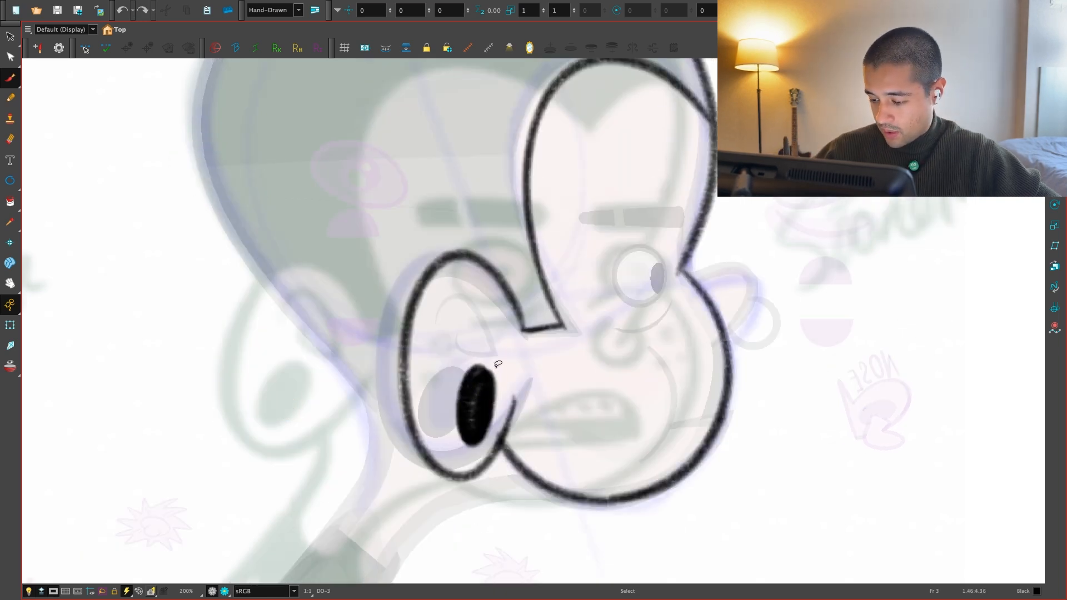
key(alt+s)
click(495, 377)
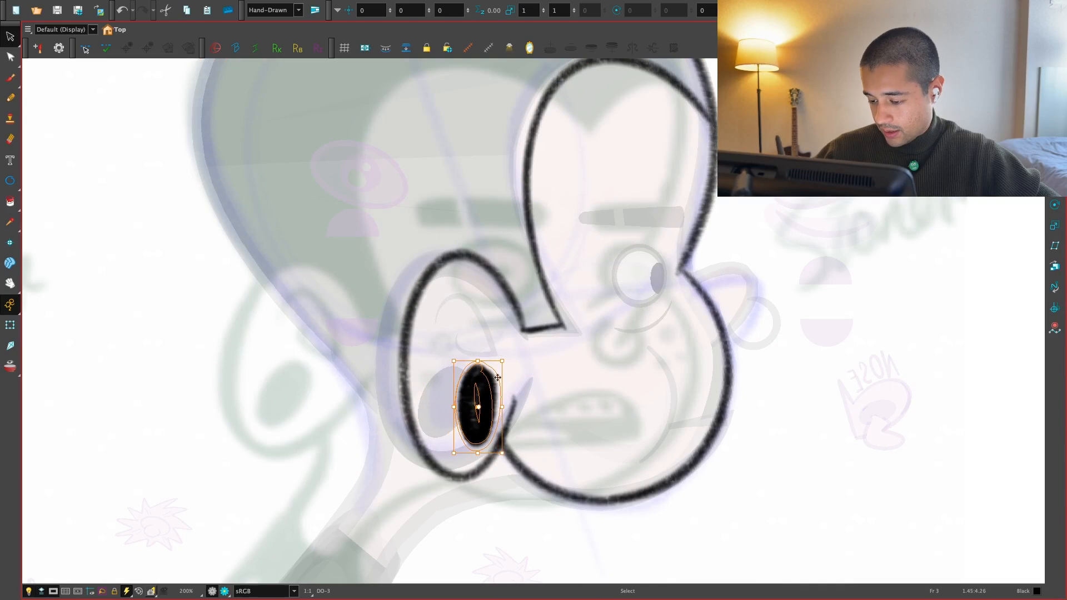
drag(493, 389, 475, 404)
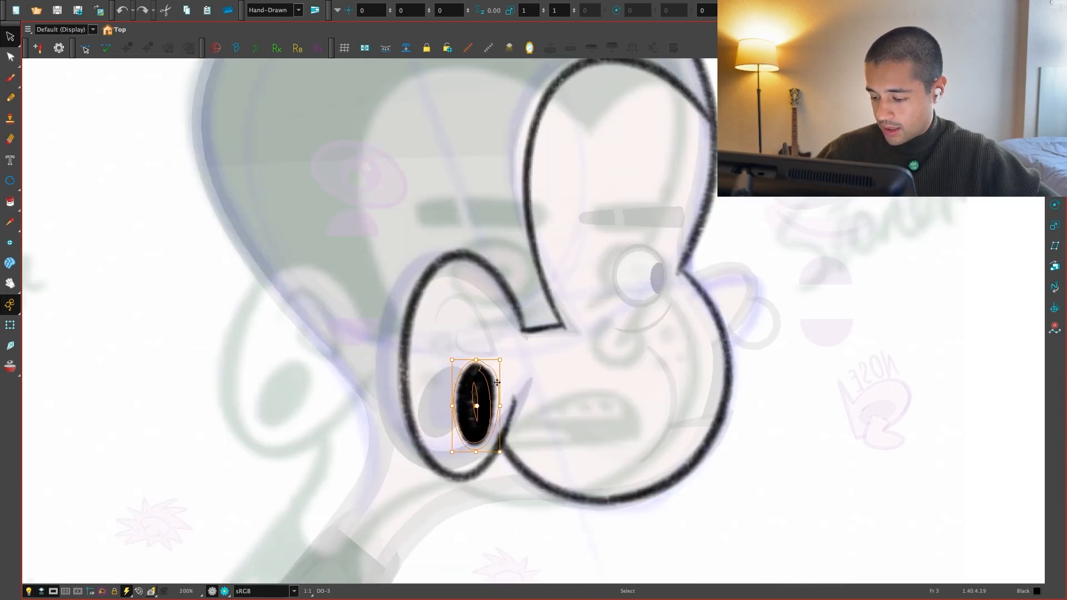
click(546, 385)
Try a series of curved cross-contour lines down the rear half of the ear and undo them
key(alt+b)
drag(407, 397, 457, 403)
drag(410, 357, 461, 364)
drag(412, 314, 461, 328)
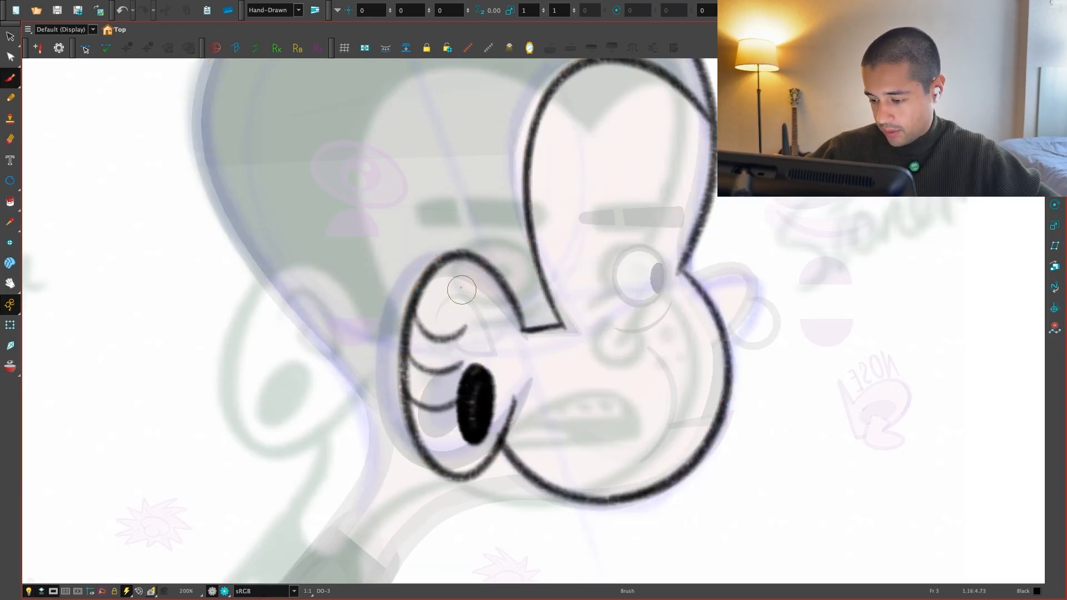
drag(429, 288, 462, 293)
key(super+z)
key(super+z)
key(super+z)
key(super+z)
Draw the inner ear fold above the earlobe hole on frame 3 as a narrow arch with a small hook at its base
key(.)
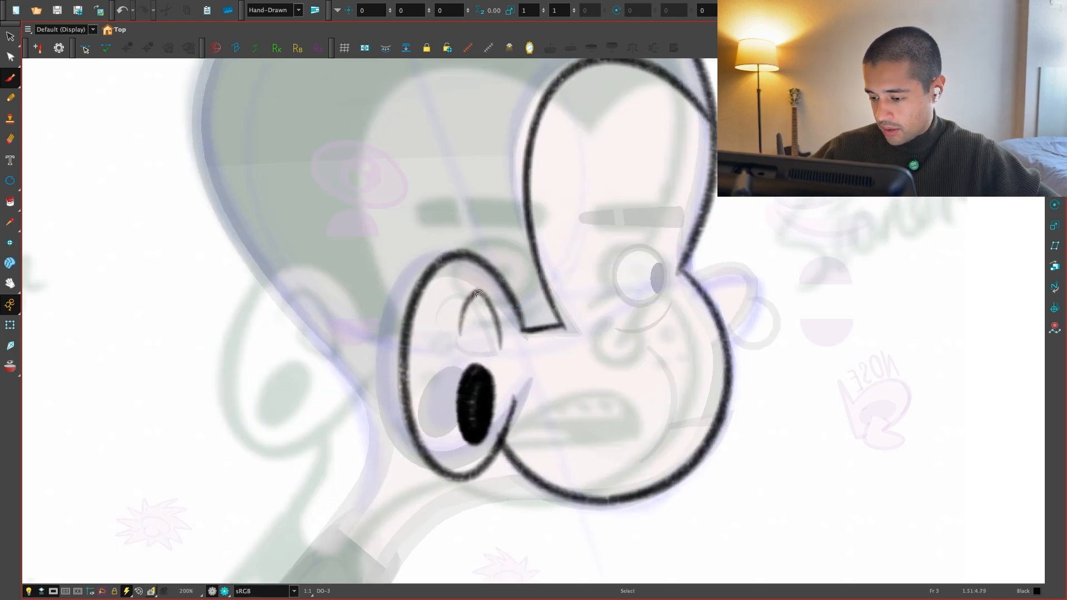
key(super+z)
right_click(489, 320)
click(495, 334)
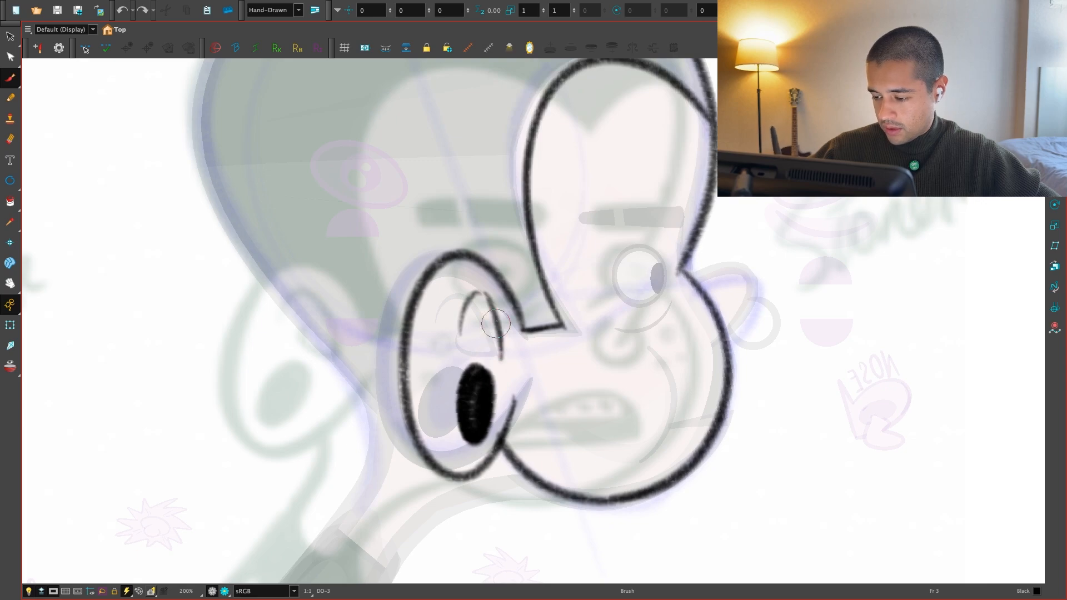
key(super+shift+z)
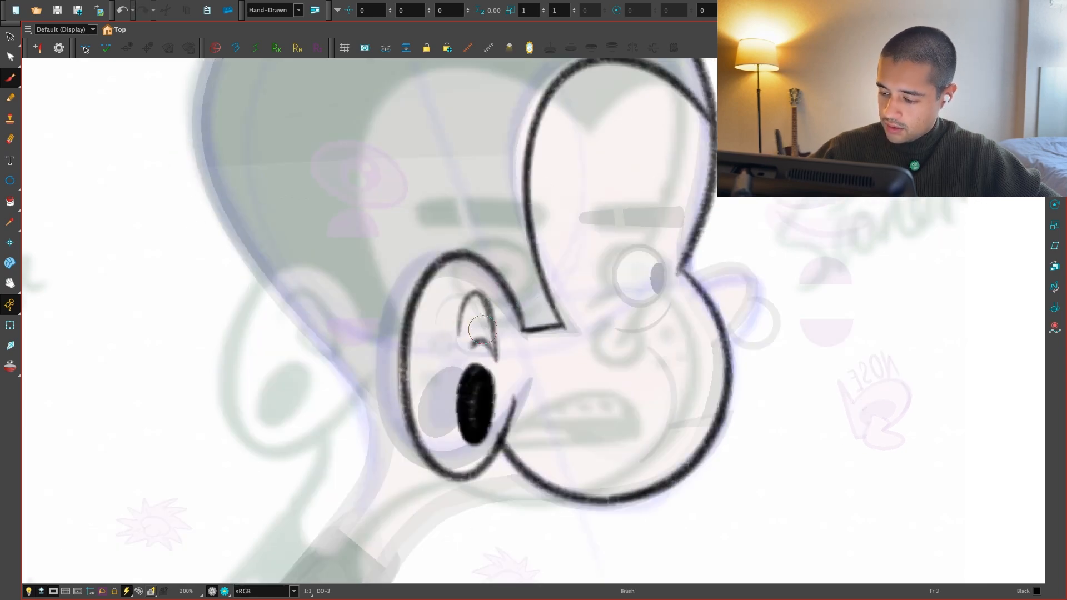
Compare the whole head on frames 2 and 3 by flipping back and forth between them
key(f)
key(g)
key(f)
key(g)
key(1)
key(1)
key(f)
key(f)
key(g)
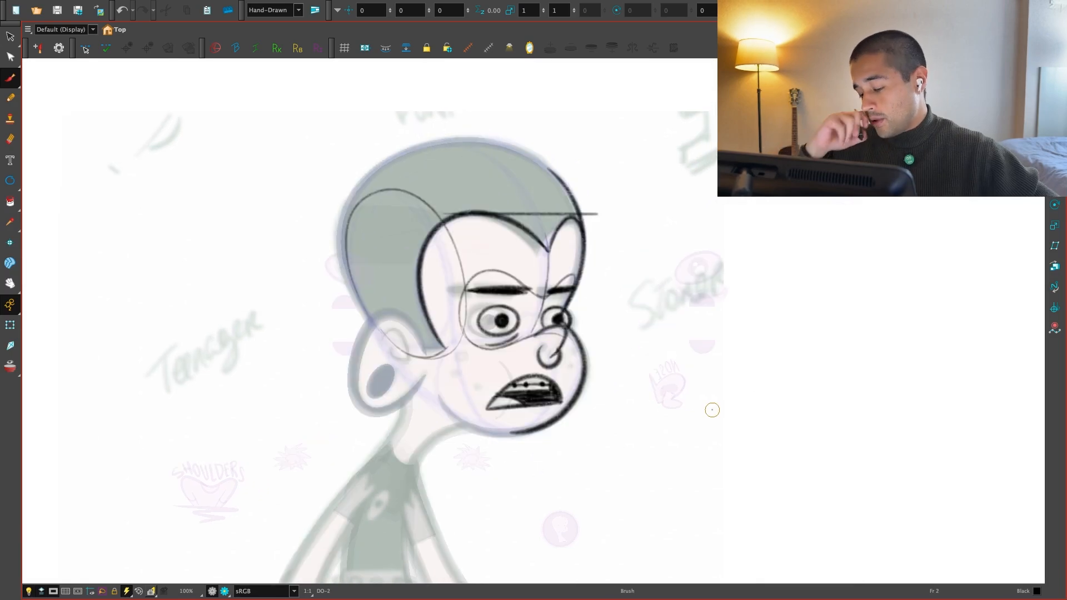
key(g)
key(f)
key(g)
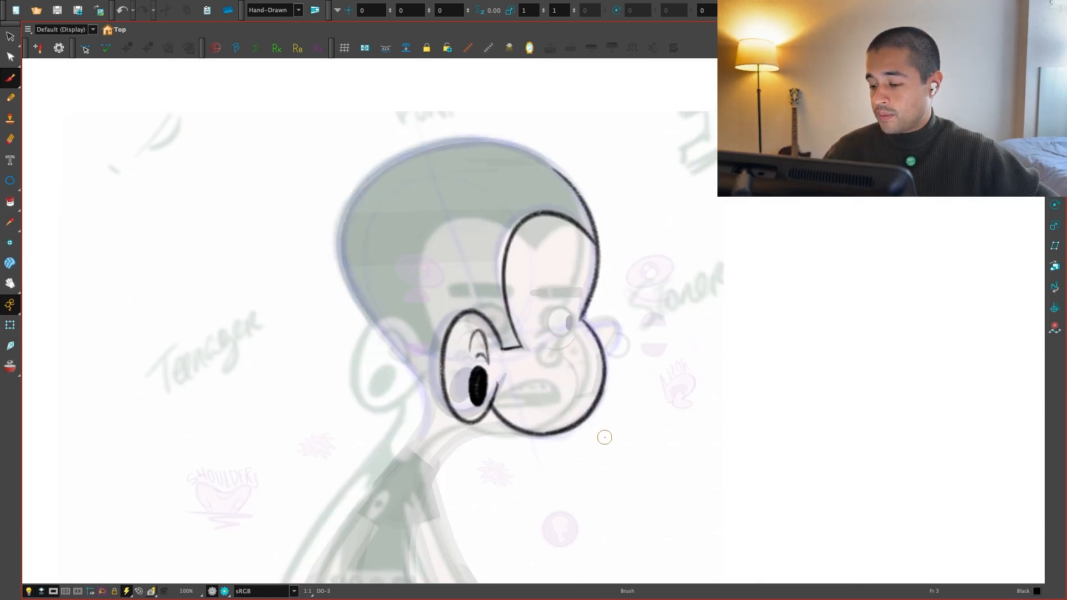
Erase the end of the jaw line on frame 3 to leave a small gap beside the ear's lower front edge
scroll(596, 436, up, 3)
key(alt+e)
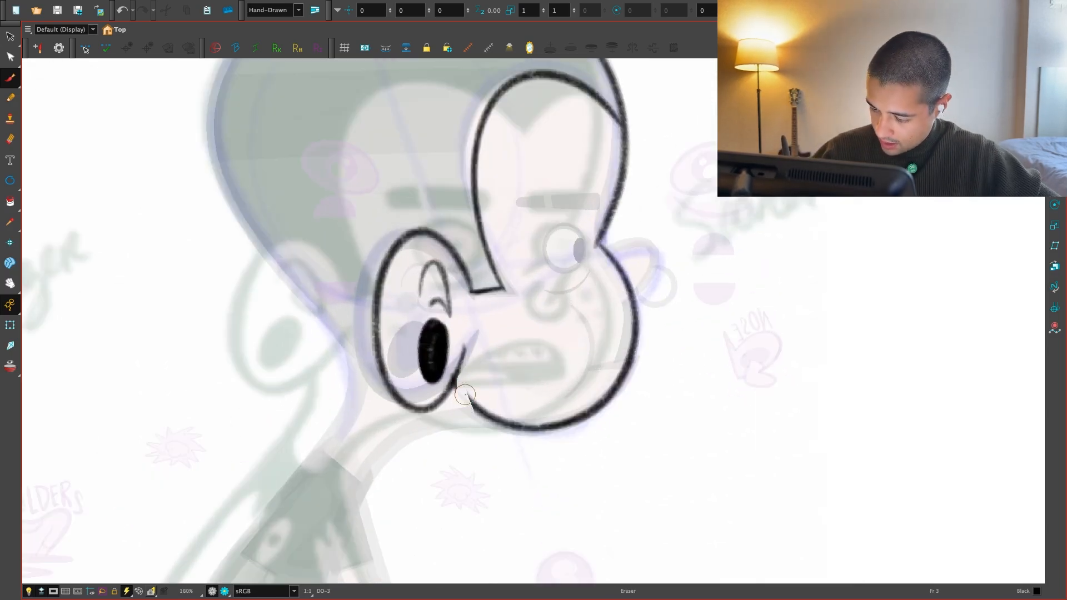
key(1)
drag(658, 487, 678, 502)
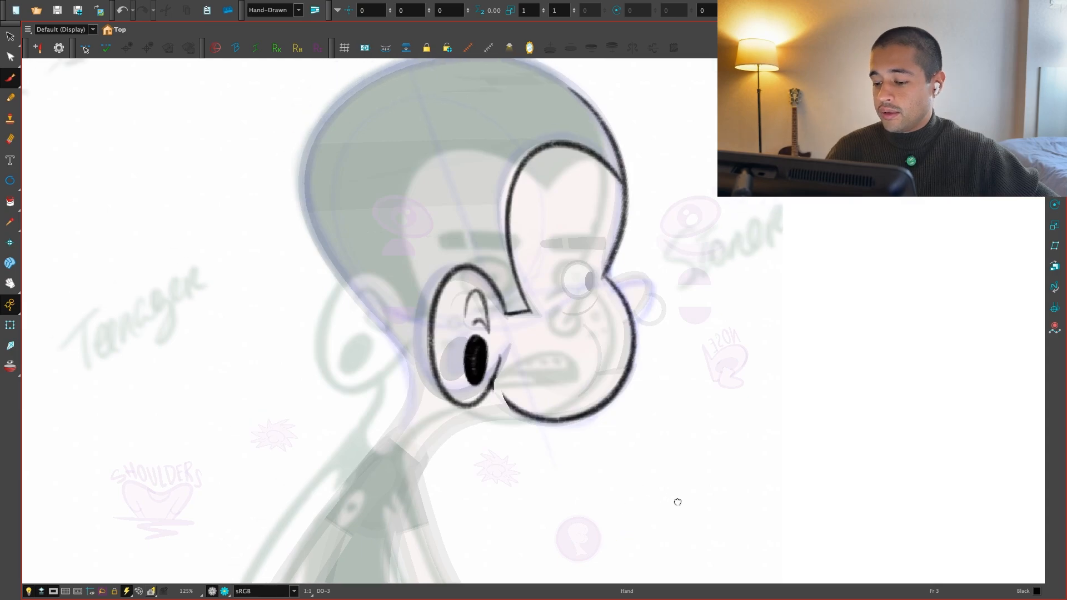
scroll(678, 502, down, 2)
Copy the near eye from frame 2 to frame 3, narrow it and place it over the sketched eye
scroll(734, 384, up, 5)
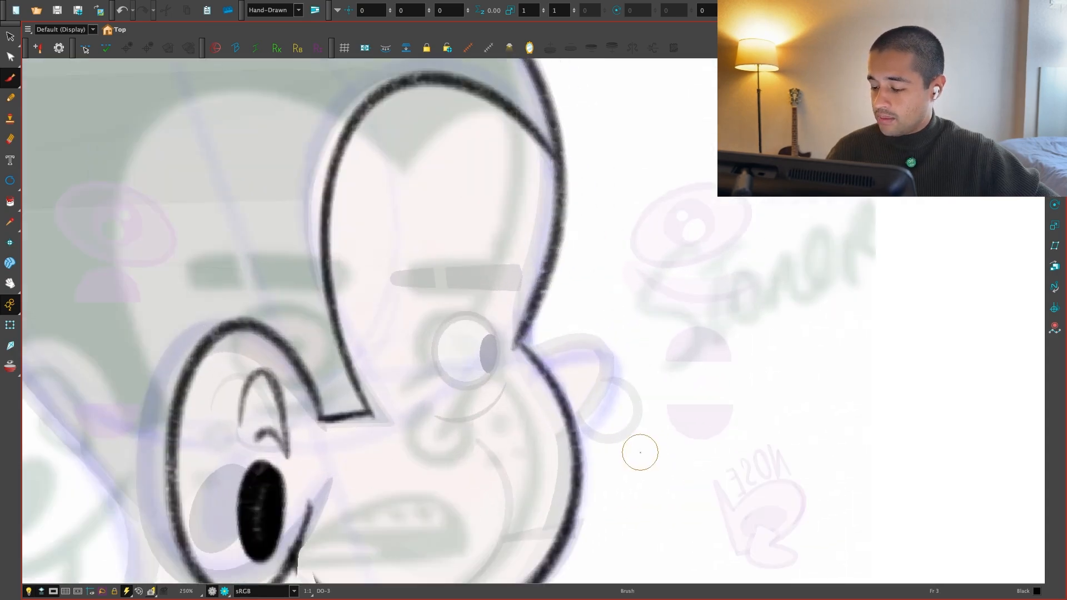
key(f)
key(g)
key(f)
key(alt+s)
click(351, 334)
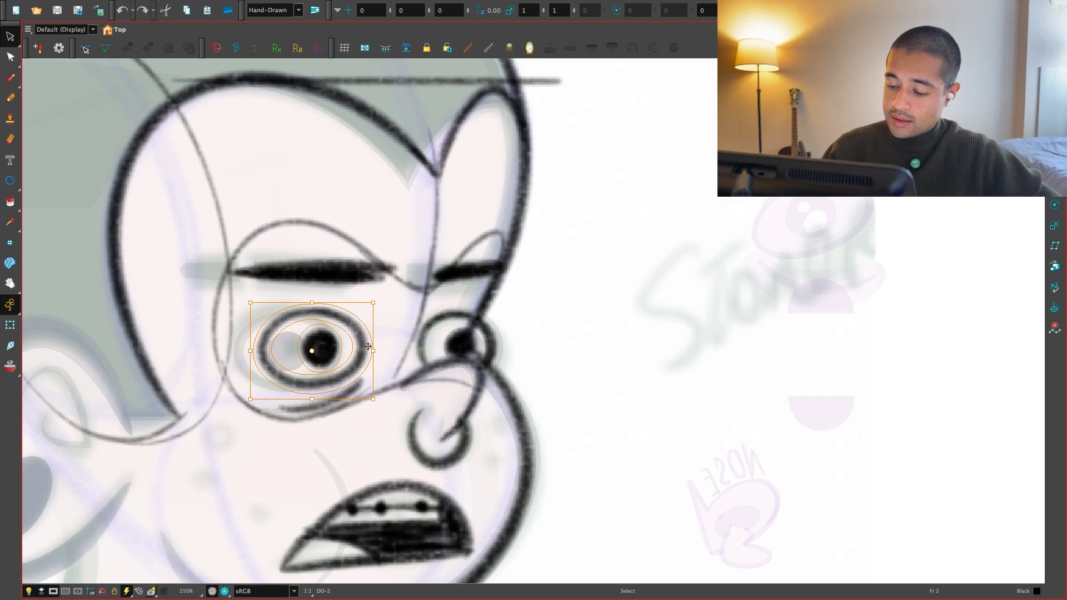
key(g)
drag(265, 349, 301, 350)
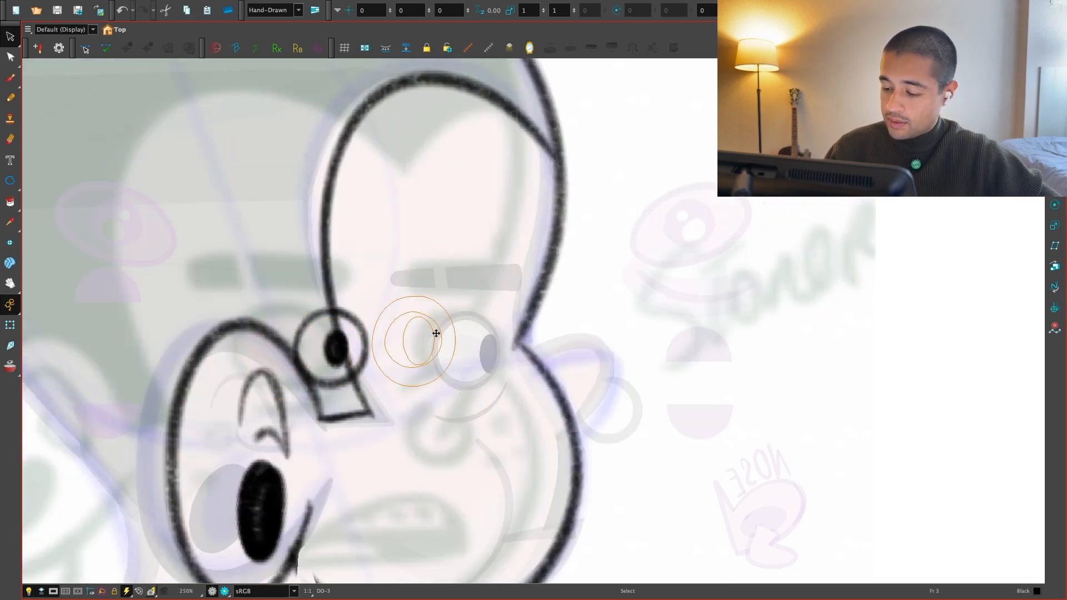
Move the pupil to the eye's front edge on frame 3 and draw a short curved bag line beneath the eye
key(ctrl+a)
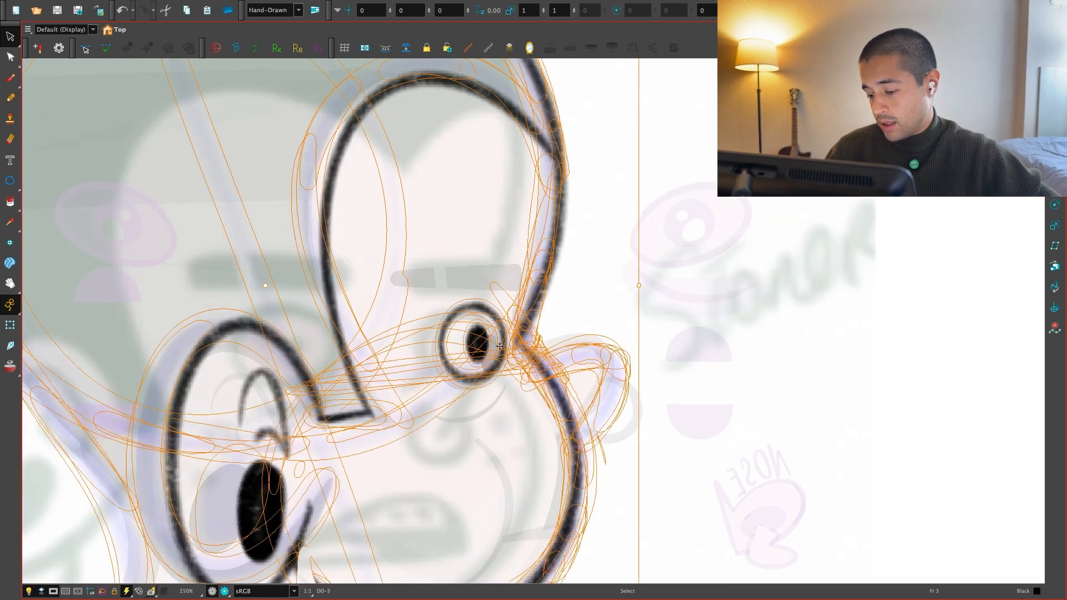
click(483, 352)
drag(500, 352, 504, 351)
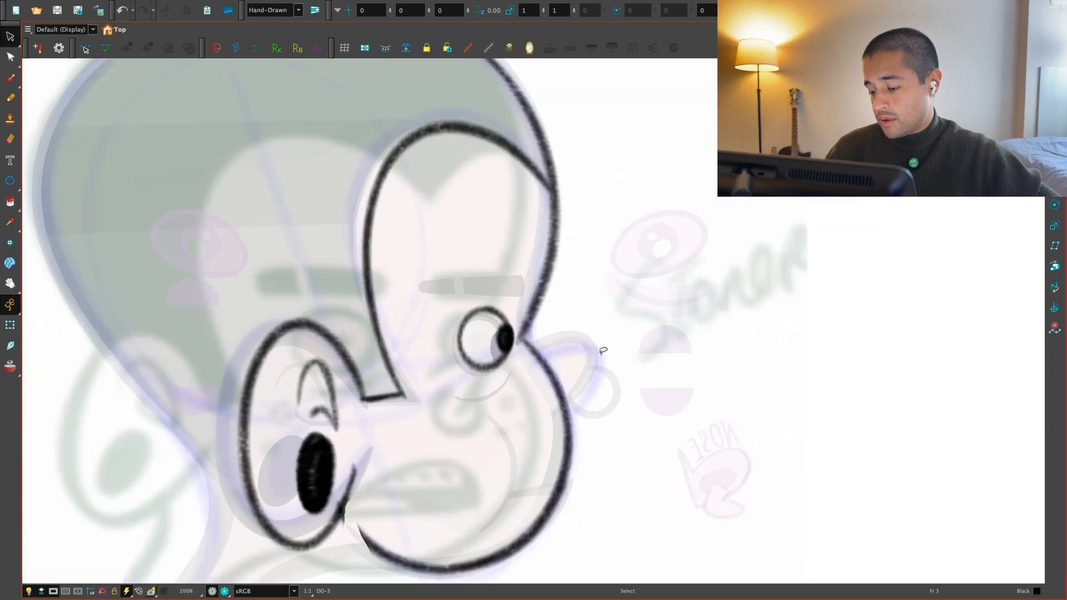
click(535, 396)
key(alt+b)
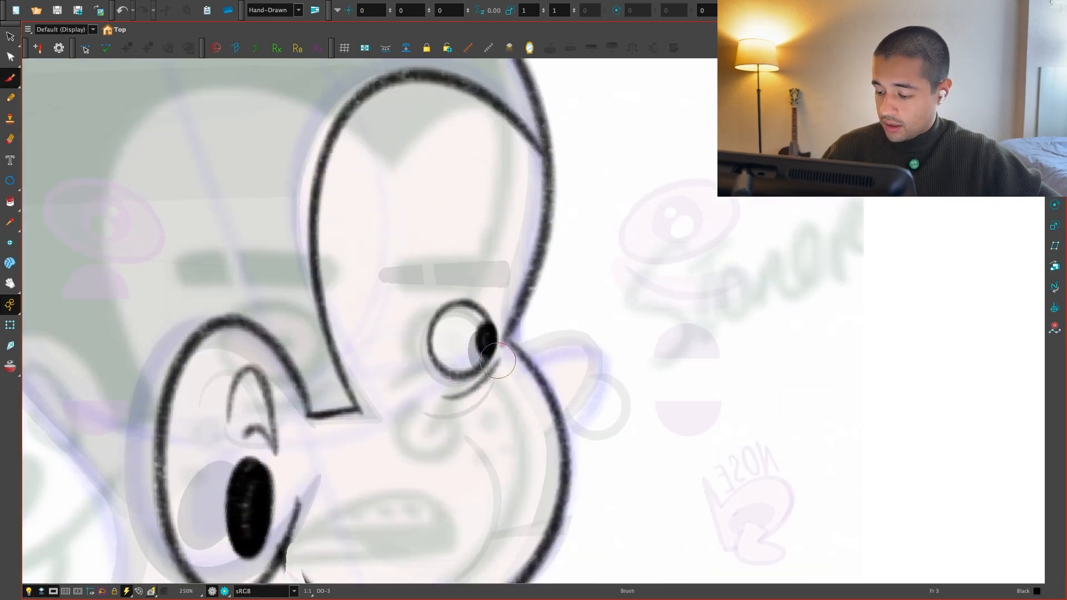
Compare the eye placement on frames 2 and 3 by flipping between them
key(f)
key(g)
key(f)
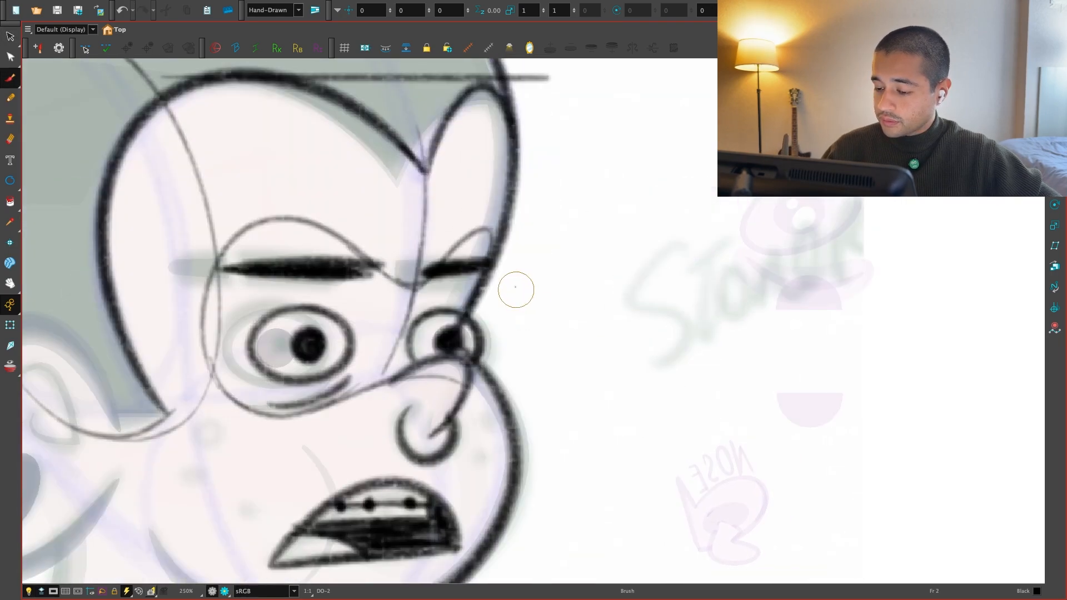
key(g)
key(1)
key(1)
key(1)
drag(627, 455, 618, 431)
key(f)
key(g)
key(f)
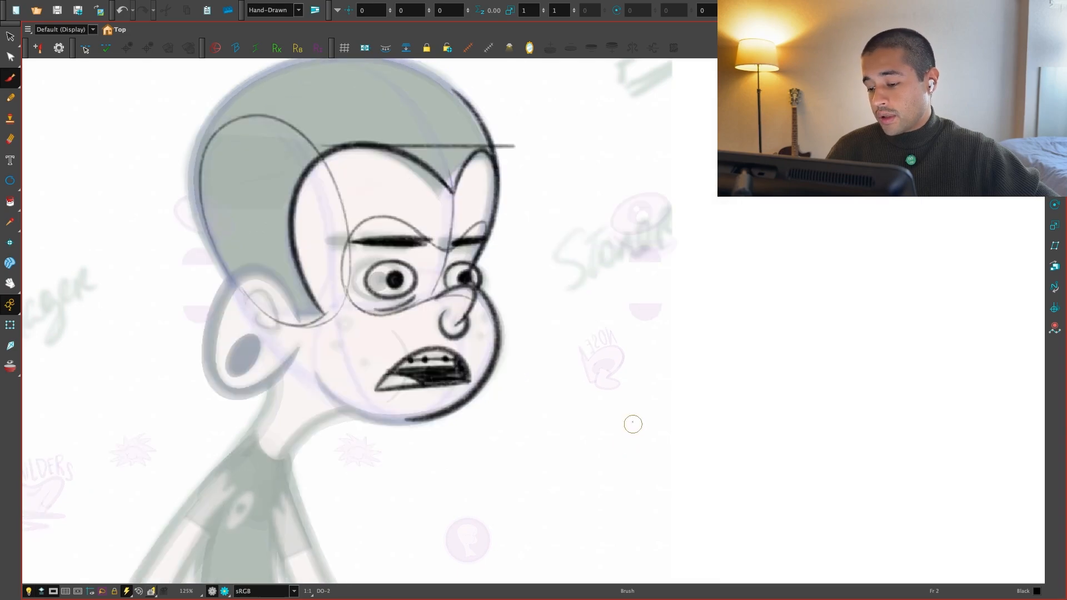
Copy the nose strokes from frame 2 to frame 3 and place them over the front contour of the face, just below the eye
key(2)
key(2)
key(alt+s)
key(ctrl+a)
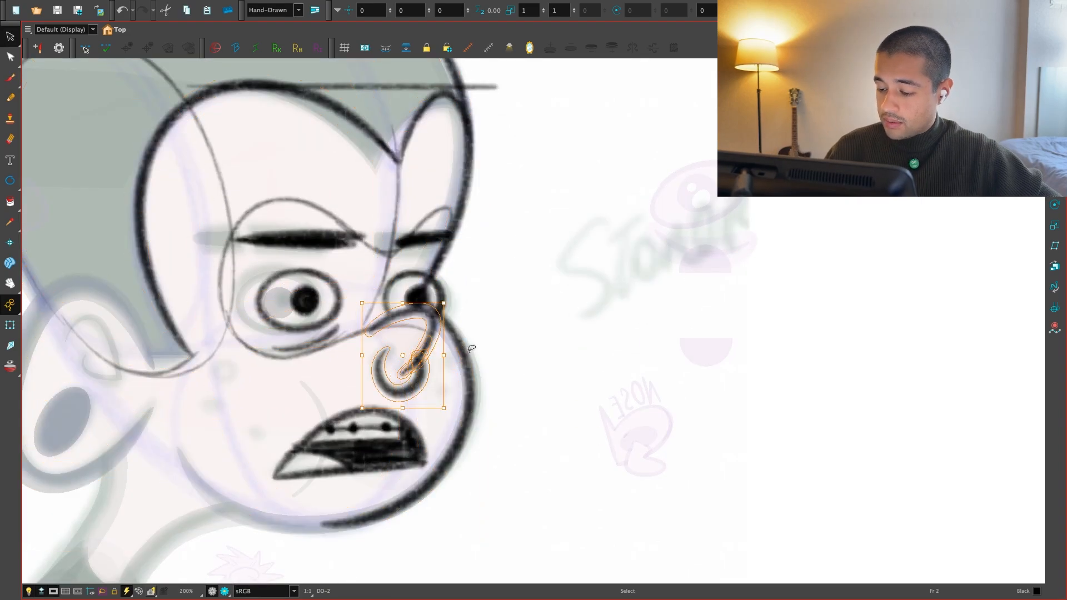
key(g)
key(ctrl+z)
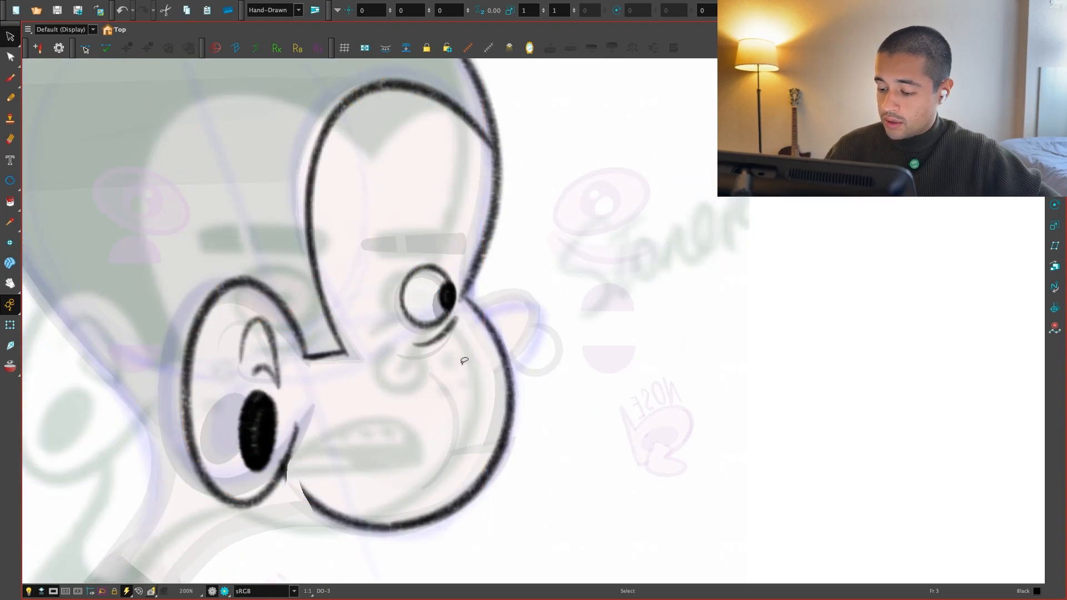
key(f)
mouse_move(396, 361)
mouse_down()
mouse_move(522, 350)
mouse_move(538, 398)
mouse_up()
shift+click(448, 353)
key(ctrl+c)
key(g)
key(ctrl+v)
click(590, 332)
key(1)
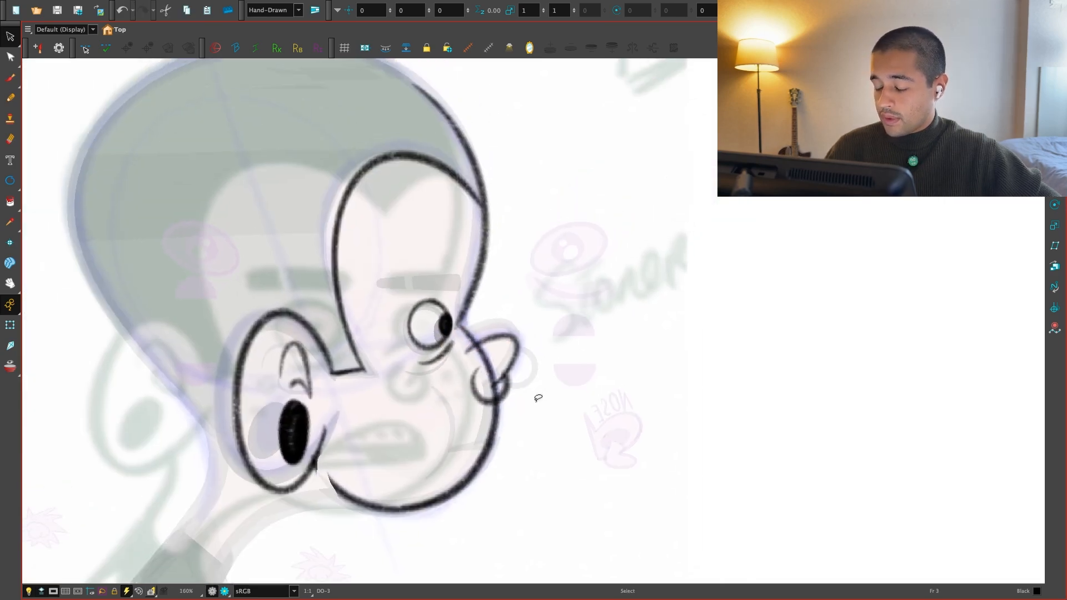
Check the nose position and shape by flipping between frames 2 and 3
key(f)
key(g)
key(f)
key(g)
key(f)
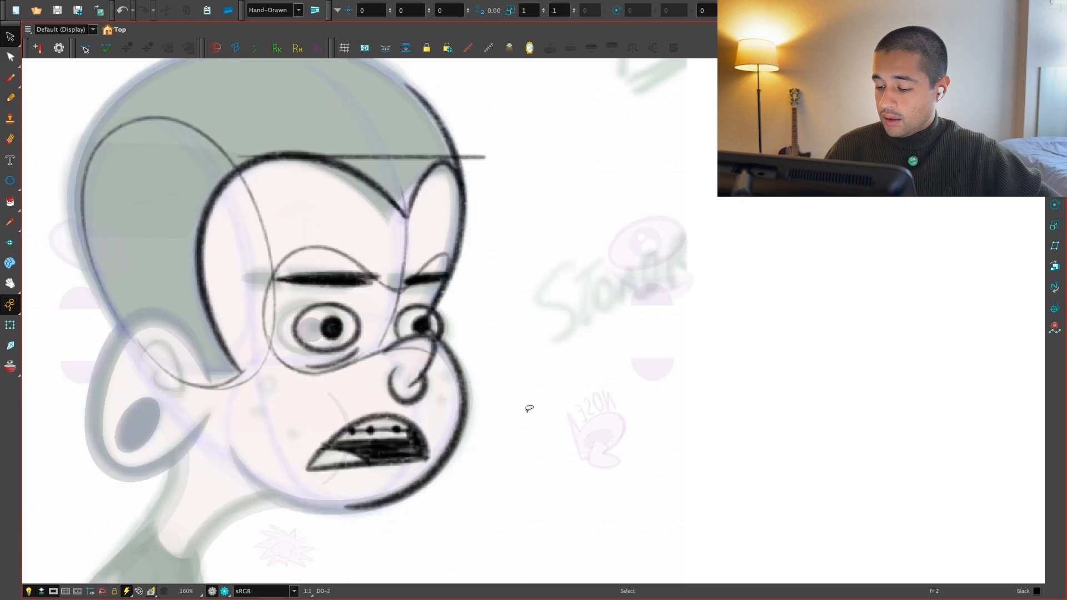
key(f)
key(g)
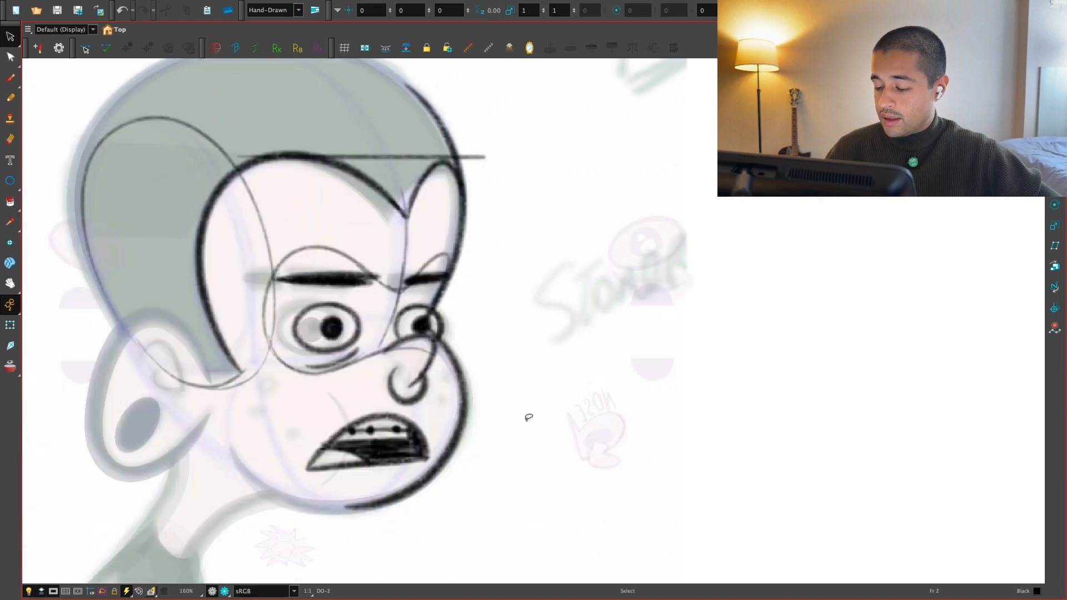
key(g)
key(f)
key(g)
key(f)
key(g)
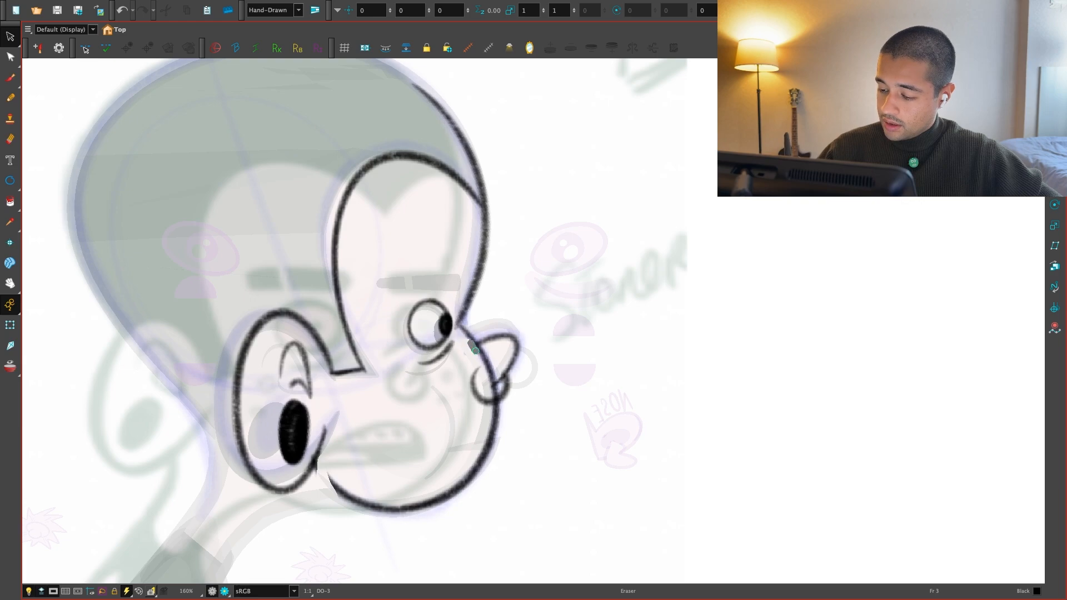
Try to extend the nose's upper edge back to the brow notch with a new bridge stroke on frame 3
key(alt+b)
drag(508, 450, 645, 384)
key(2)
drag(612, 324, 589, 324)
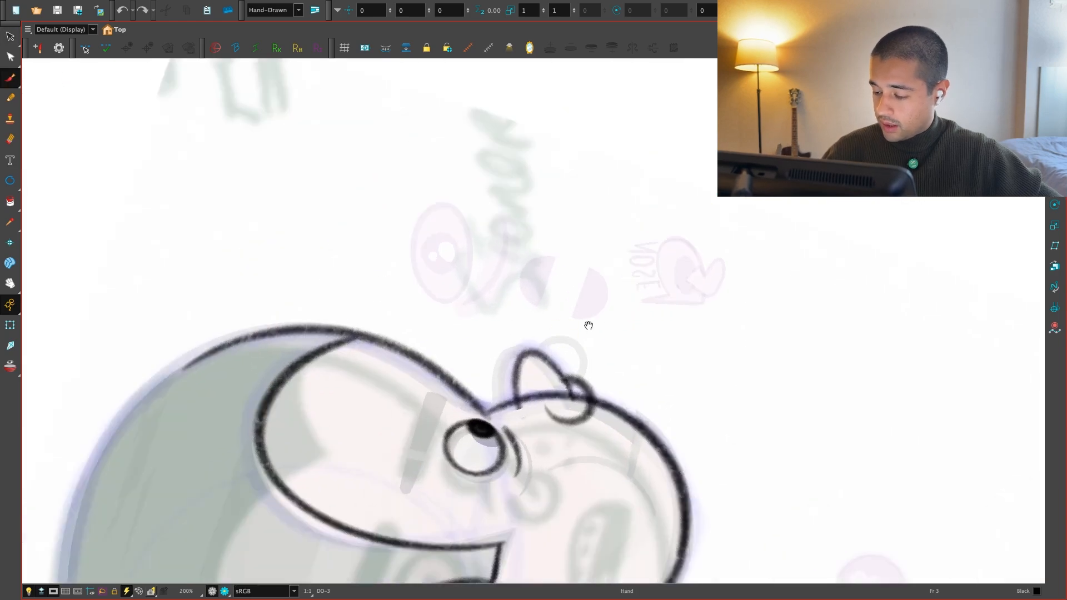
key(2)
drag(475, 435, 511, 370)
key(super+z)
drag(474, 435, 512, 369)
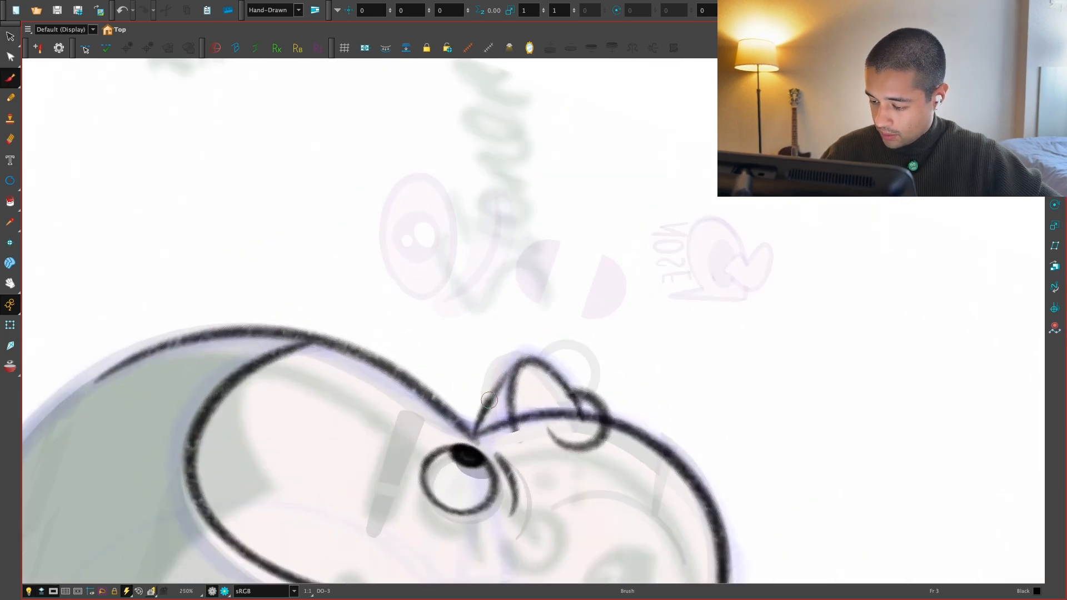
key(super+z)
drag(474, 435, 518, 359)
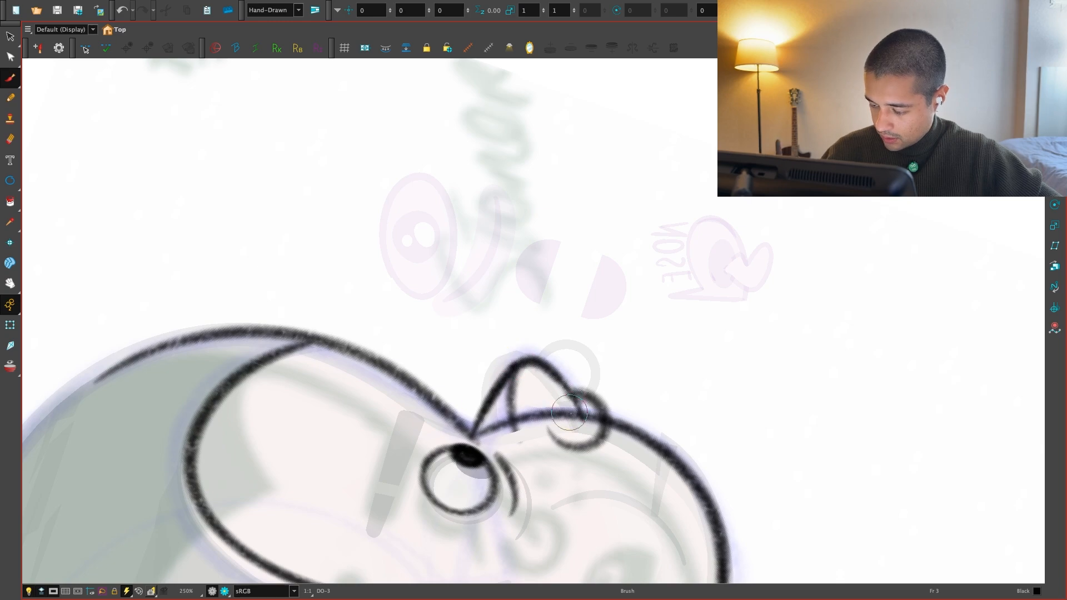
key(shift+x)
key(1)
key(alt+s)
click(490, 335)
key(Delete)
Compare the nose bridge on frame 3 with the nose on frame 2
key(f)
key(g)
key(f)
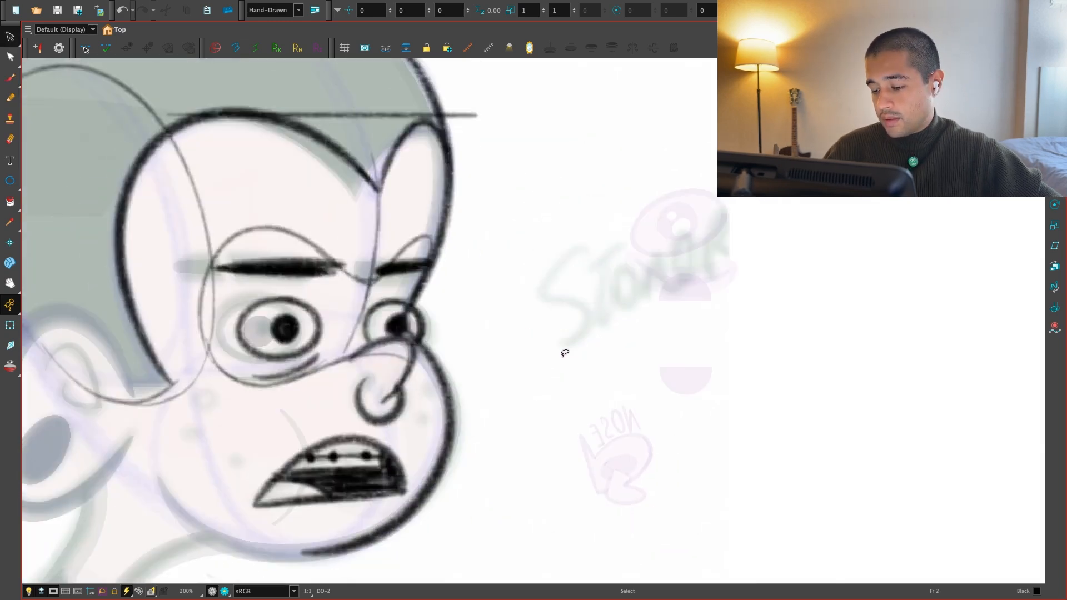
key(g)
key(alt+b)
mouse_move(504, 336)
mouse_down()
mouse_move(500, 384)
mouse_move(513, 363)
mouse_move(483, 399)
mouse_up()
key(f)
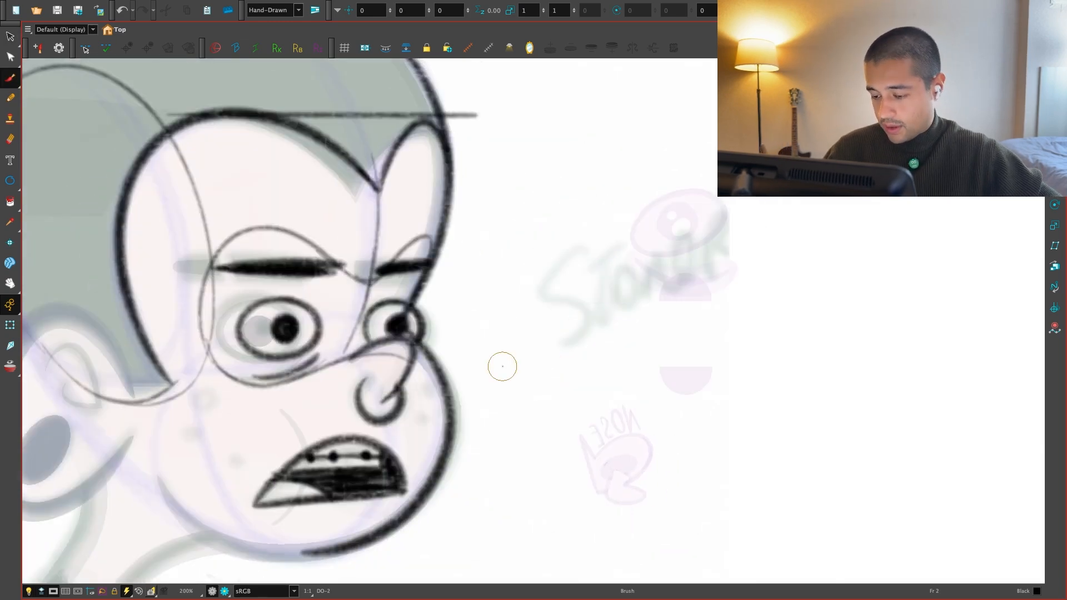
key(g)
key(f)
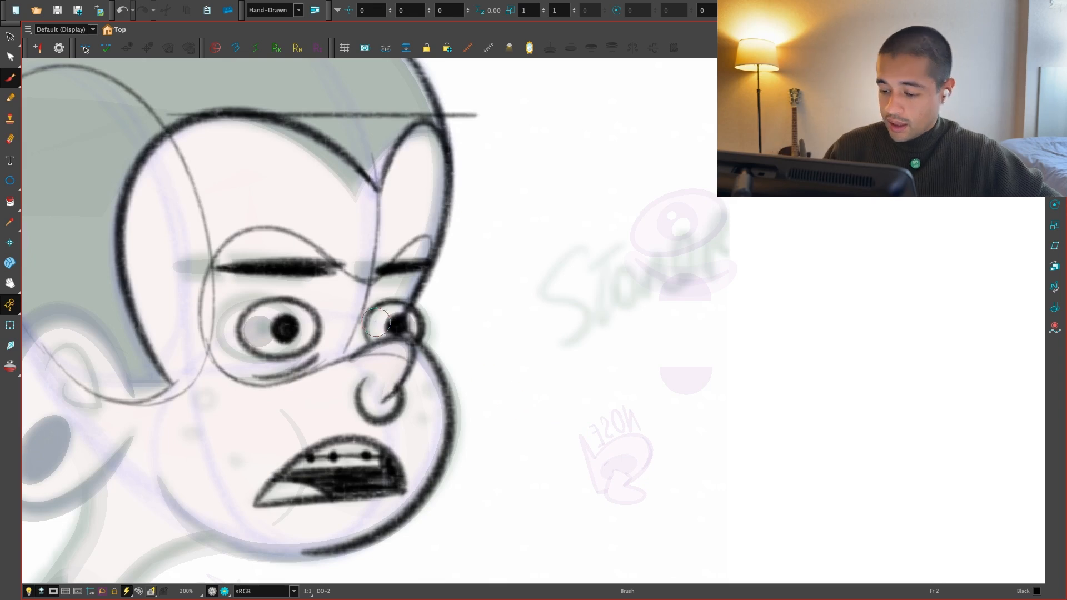
Try erasing the nose bridge where it crosses the far eye on frame 2 and undo it
mouse_move(365, 315)
mouse_down()
mouse_move(414, 334)
mouse_move(352, 361)
mouse_move(395, 344)
mouse_up()
key(1)
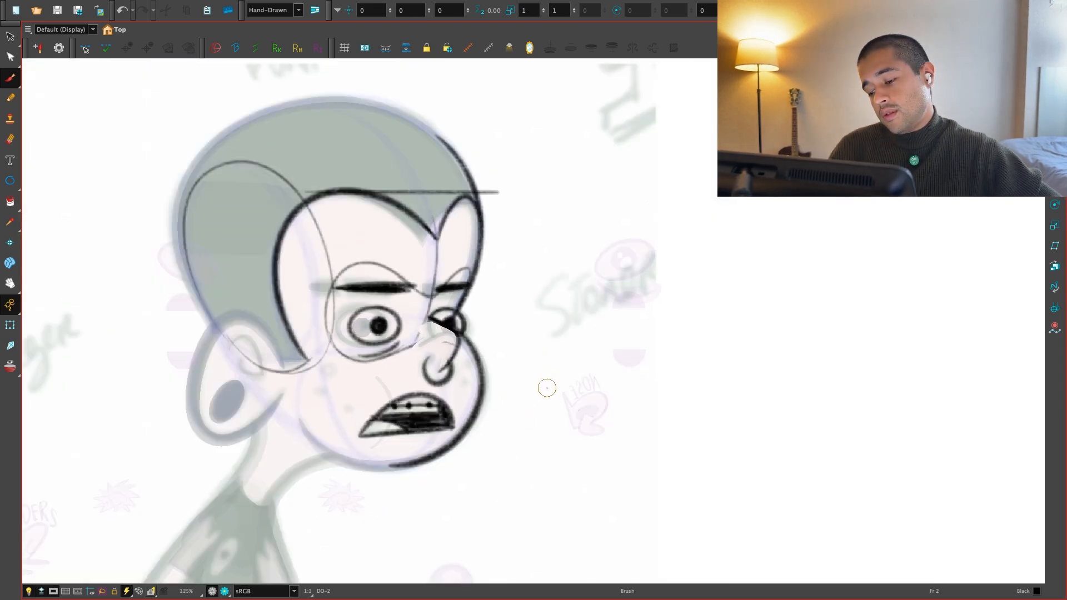
key(ctrl+z)
Remove the added bridge stroke between the brow notch and the nose tip on frame 3
key(period)
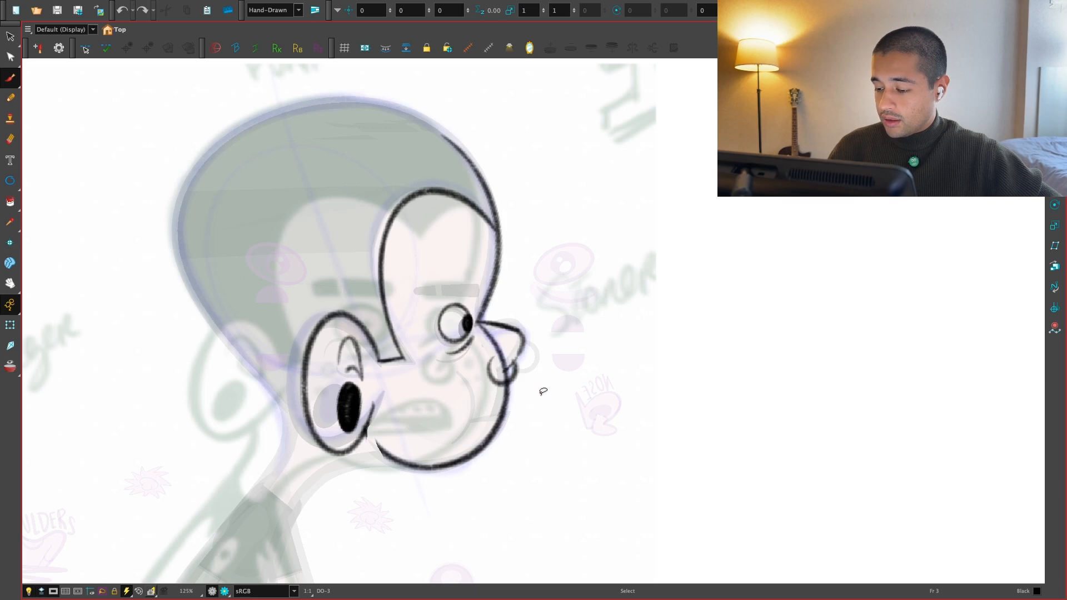
key(alt+b)
key(2)
key(alt+s)
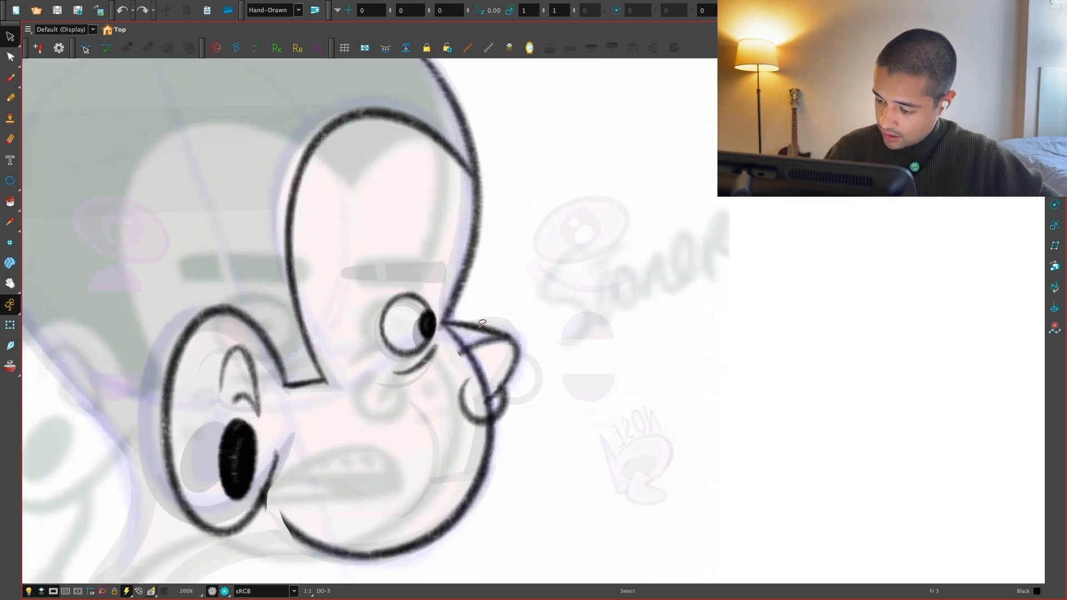
click(477, 281)
key(ctrl+z)
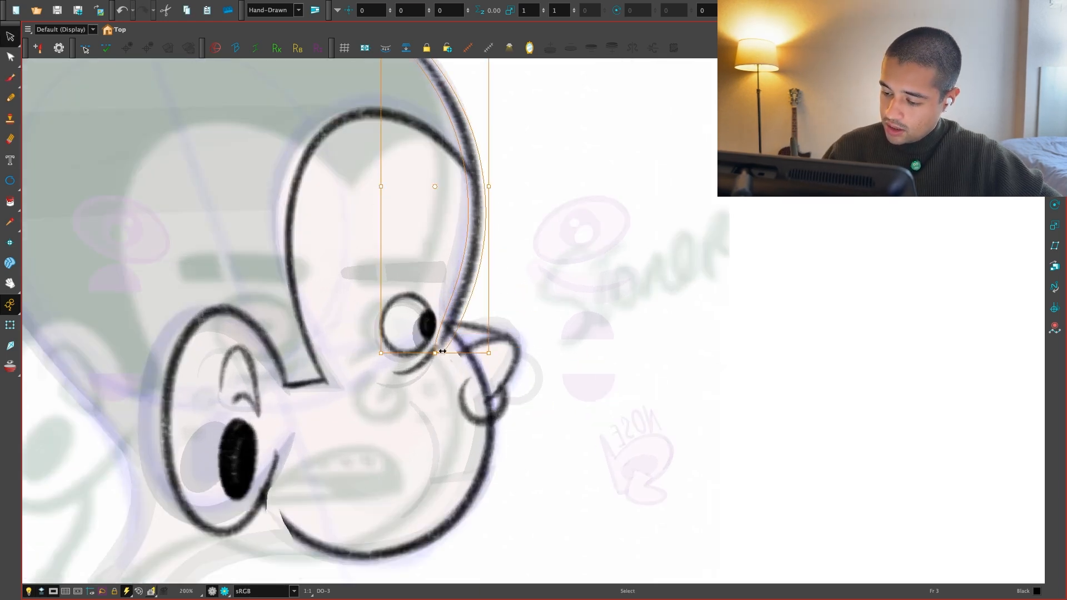
key(alt+b)
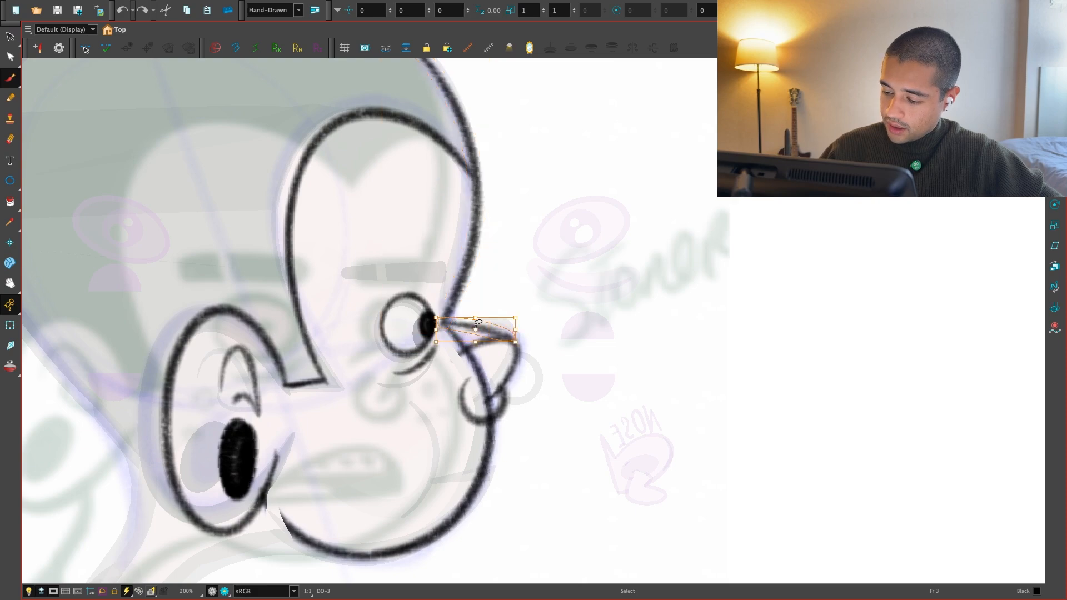
Erase the front forehead contour on frame 3 and redraw it from the brow notch up toward the hairline
drag(444, 327, 371, 553)
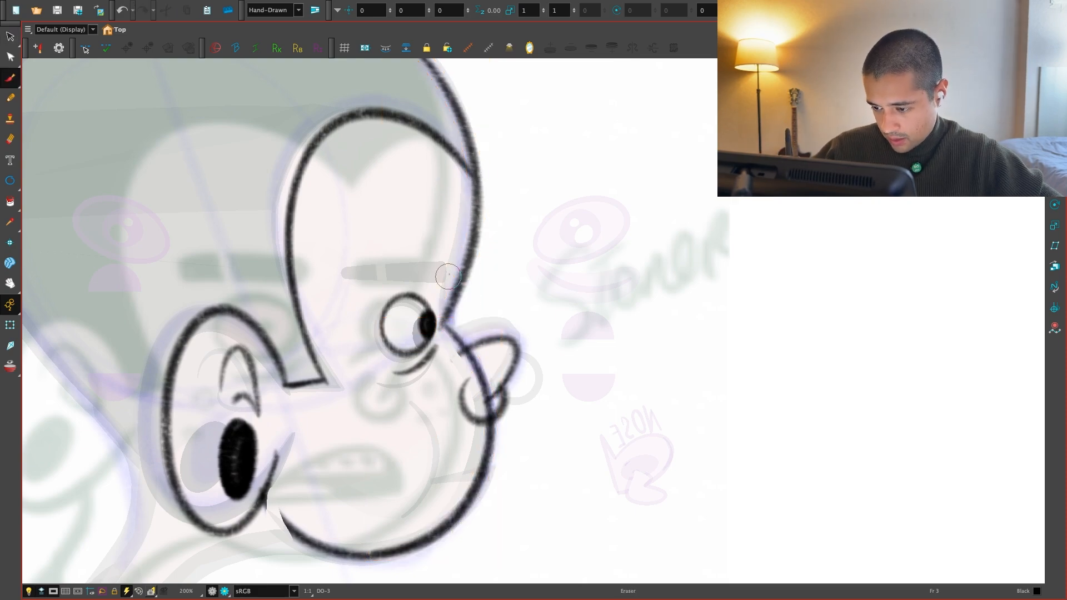
drag(462, 245, 686, 356)
key(2)
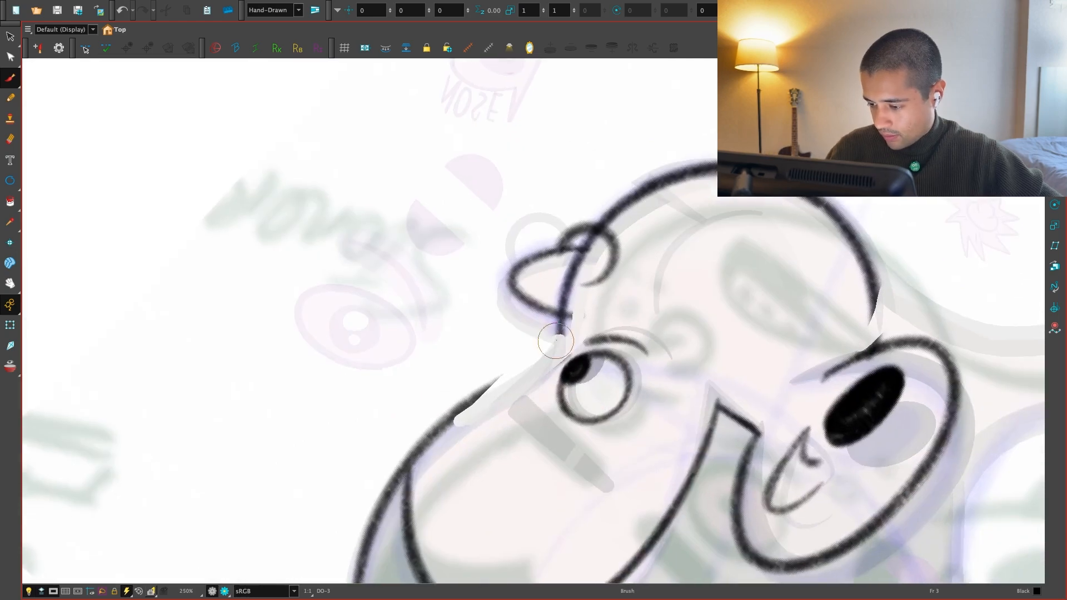
key(super+z)
drag(563, 336, 416, 460)
key(shift+x)
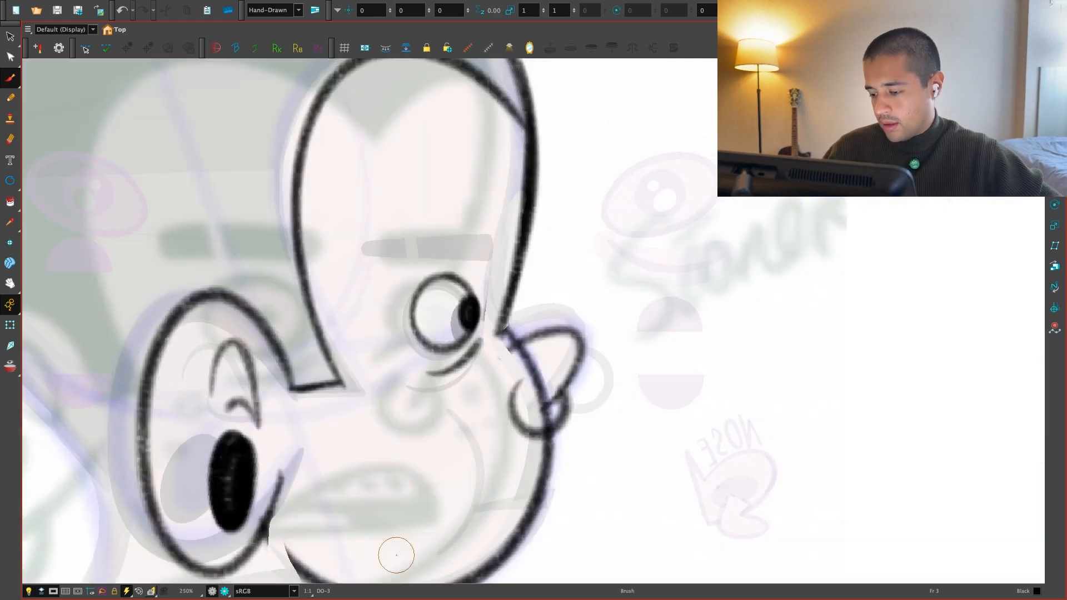
Examine how the nose outline on frame 3 meets the forehead contour, selecting the nose stroke to check its shape
key(1)
key(1)
drag(598, 446, 577, 469)
key(.)
key(2)
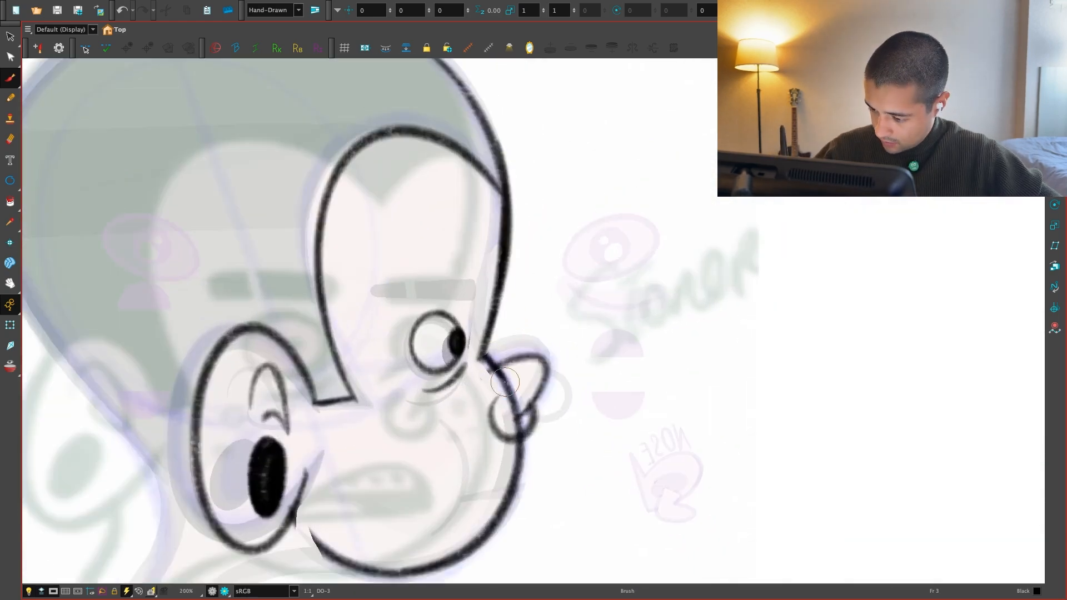
key(.)
key(alt+s)
click(546, 374)
key(2)
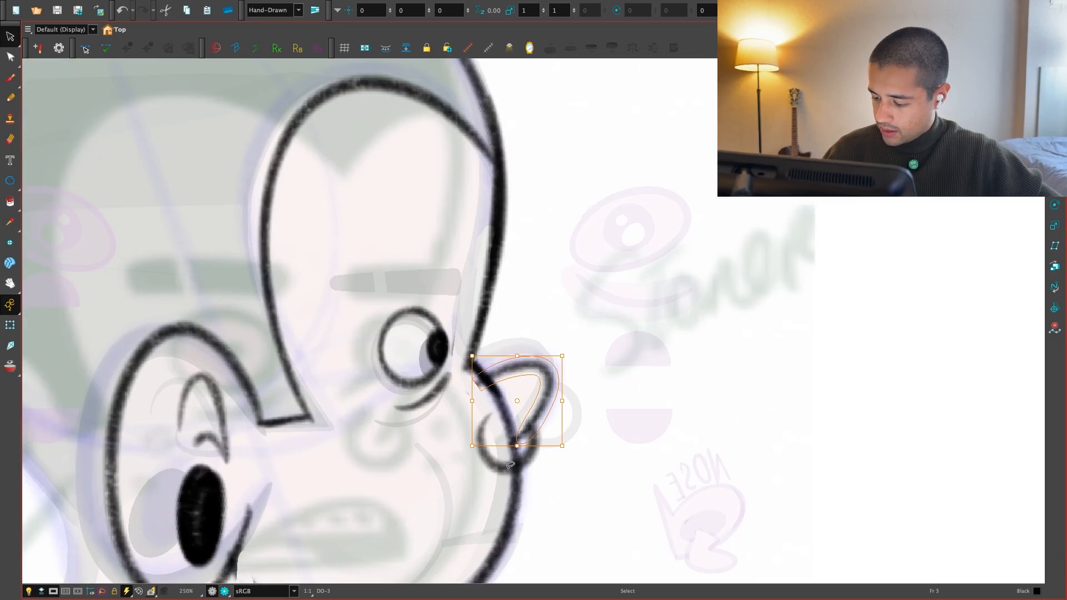
key(.)
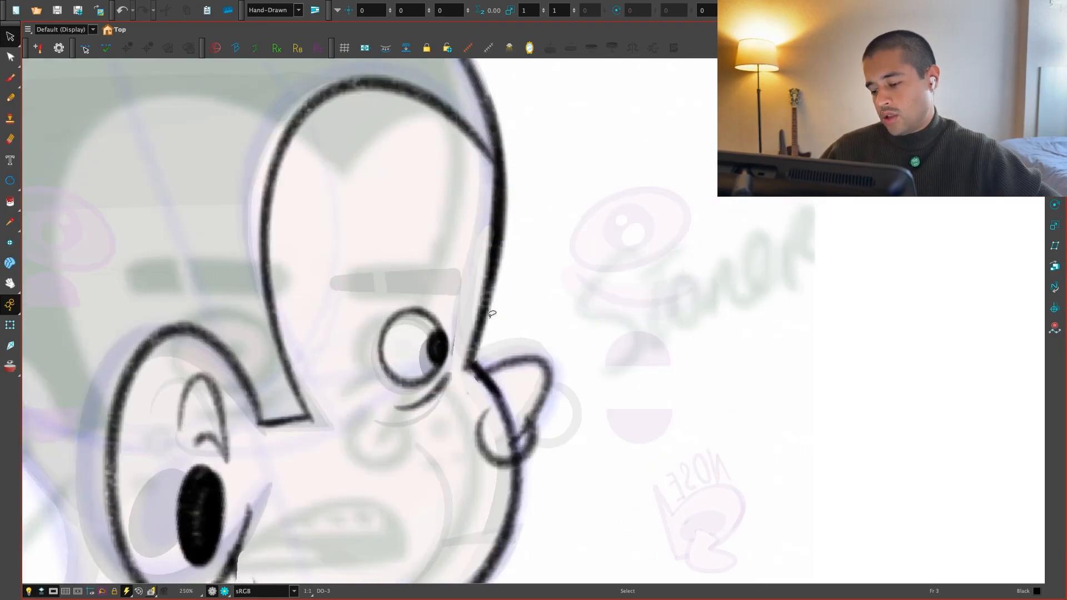
Redraw the upper nose contour on frame 3 with a heavier line from the brow notch to the nose tip
mouse_move(470, 328)
mouse_down()
mouse_move(464, 379)
mouse_move(483, 287)
mouse_move(477, 375)
mouse_up()
key(alt+b)
key(c)
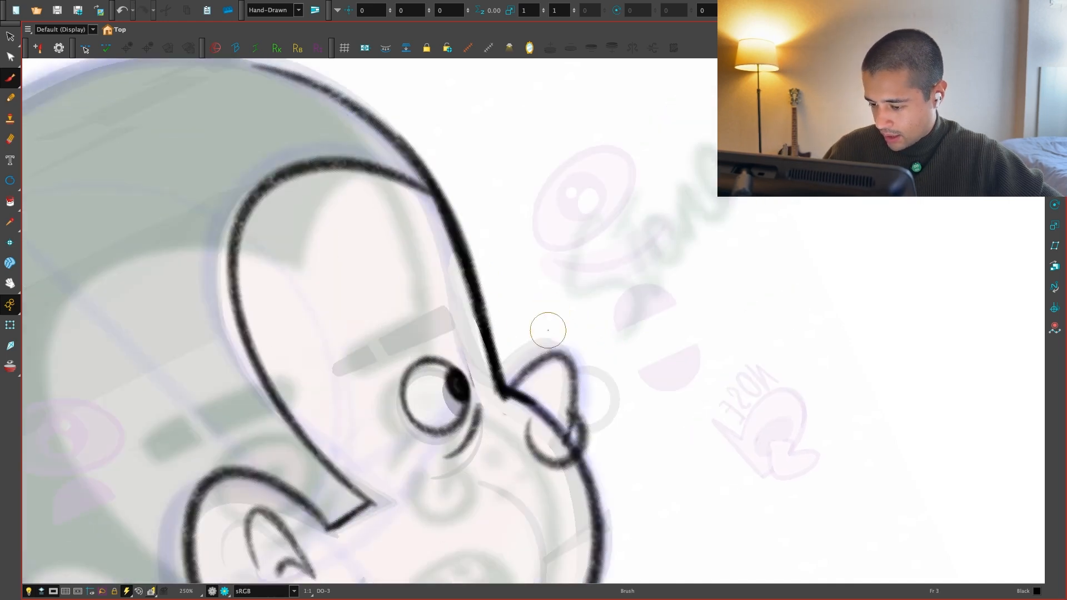
mouse_move(503, 395)
mouse_down()
mouse_move(556, 351)
mouse_move(581, 367)
mouse_move(578, 437)
mouse_up()
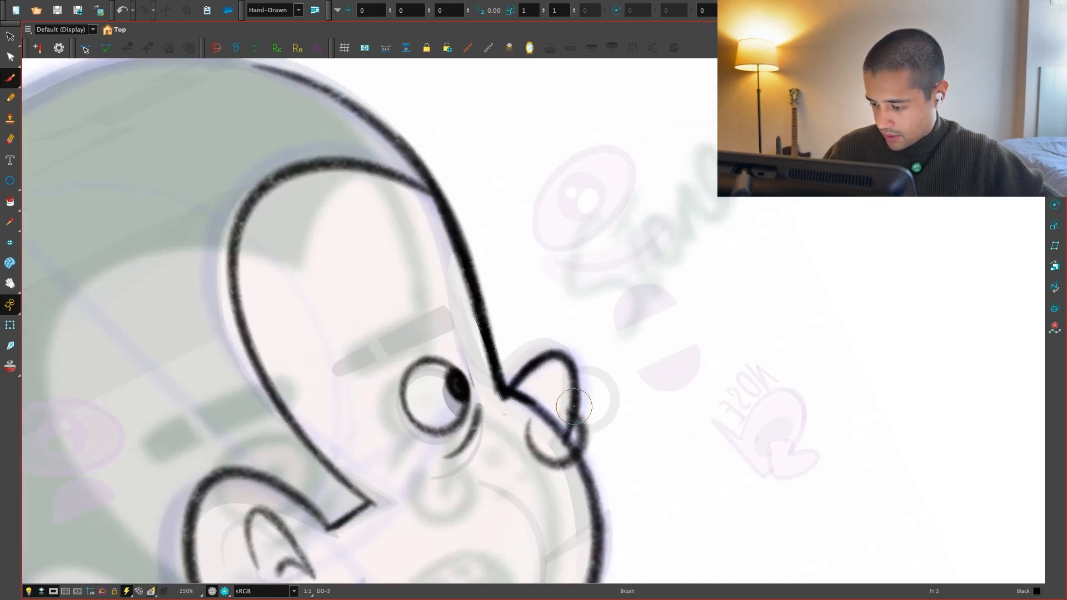
key(v)
key(2)
Clean up the corner on frame 3 where the front forehead contour meets the nose, undoing the unwanted strokes
drag(620, 471, 619, 483)
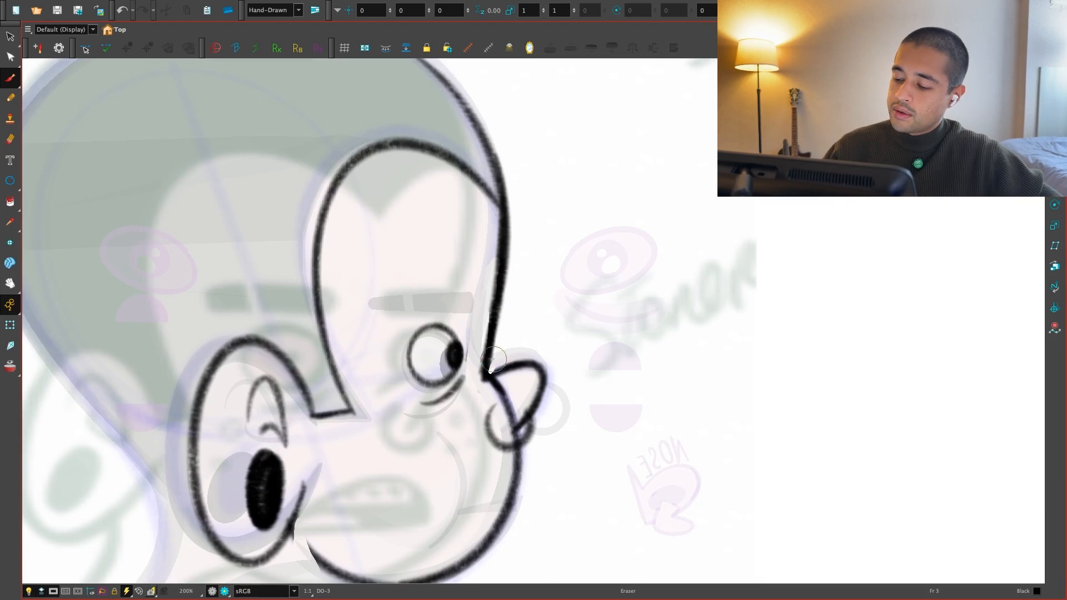
drag(510, 231, 485, 372)
key(super+z)
mouse_move(502, 265)
mouse_down()
mouse_move(484, 375)
mouse_move(534, 361)
mouse_up()
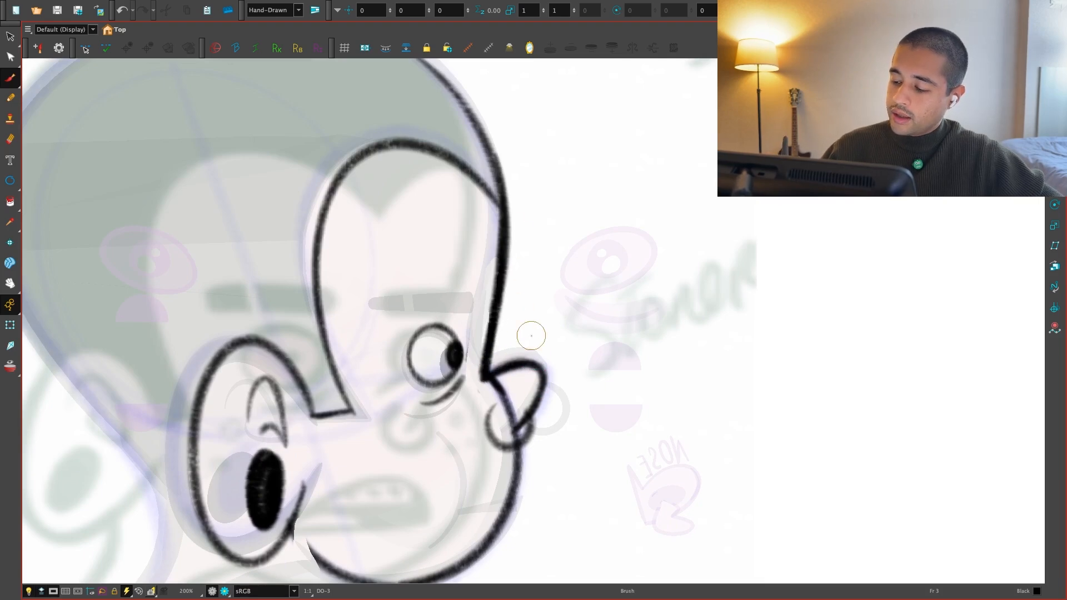
key(super+z)
mouse_move(518, 243)
mouse_down()
mouse_move(503, 327)
mouse_move(551, 392)
mouse_up()
key(1)
key(1)
key(super+z)
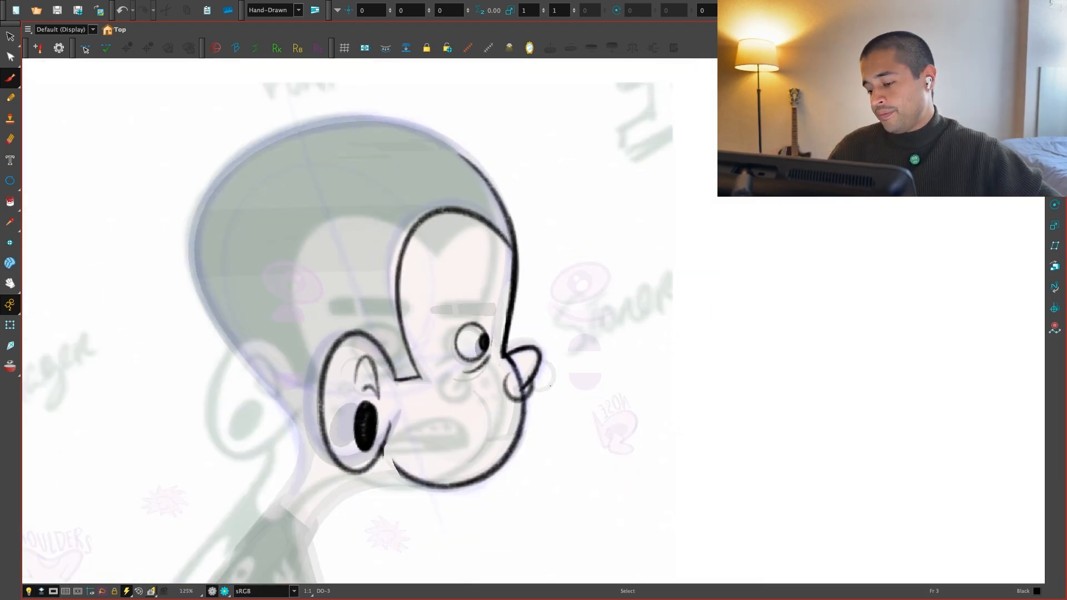
Delete the round nostril stroke under the nose on frame 3
key(2)
key(2)
key(alt+s)
click(520, 425)
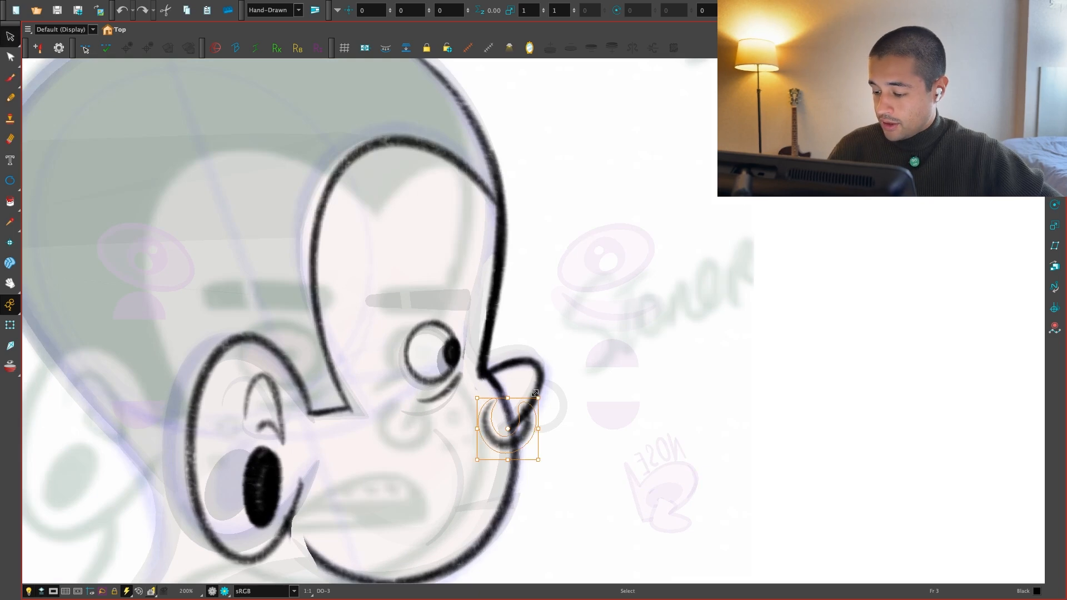
key(Delete)
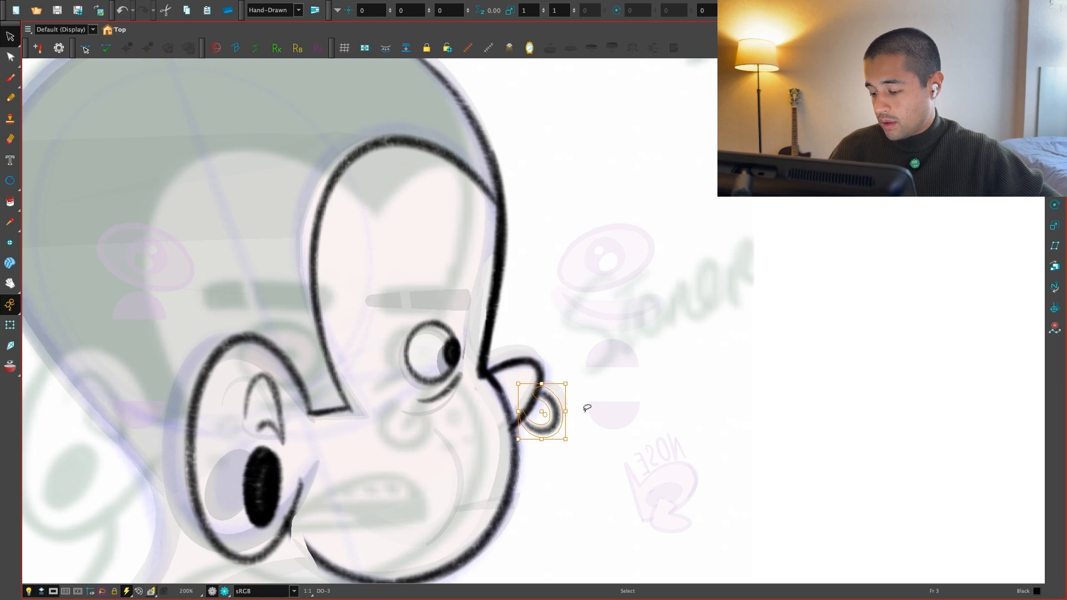
Try a small oval nostril at the nose tip on frame 3 and replace it with a short slanted stroke
scroll(587, 408, up, 2)
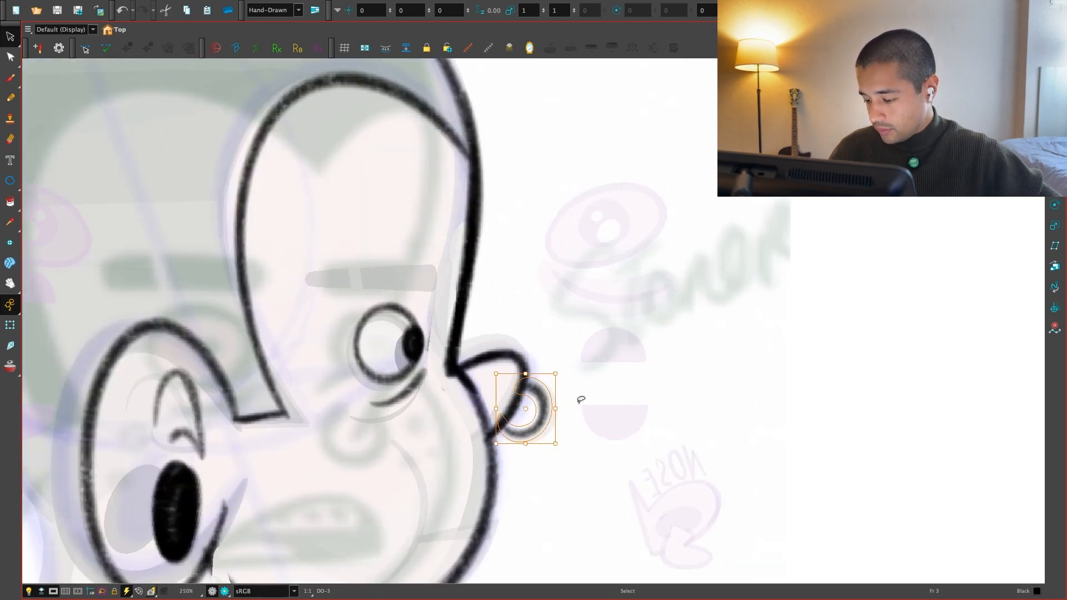
scroll(582, 399, down, 3)
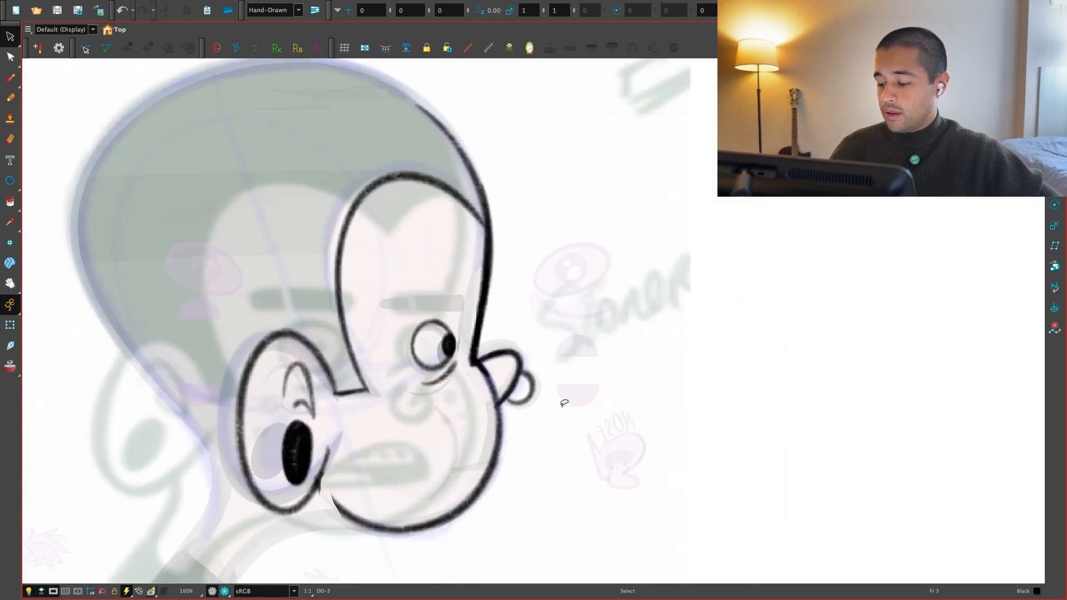
scroll(564, 403, up, 1)
key(alt+b)
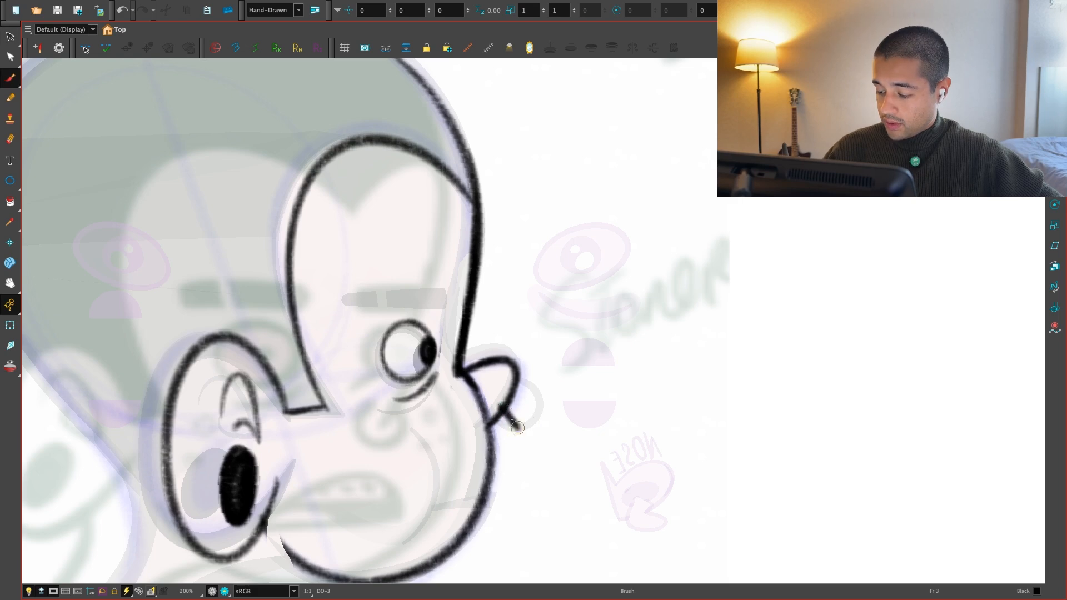
key(1)
key(1)
Erase a gap in the front face contour on frame 3 and draw the open mouth's lips in profile, using frame 2 as reference
key(.)
key(.)
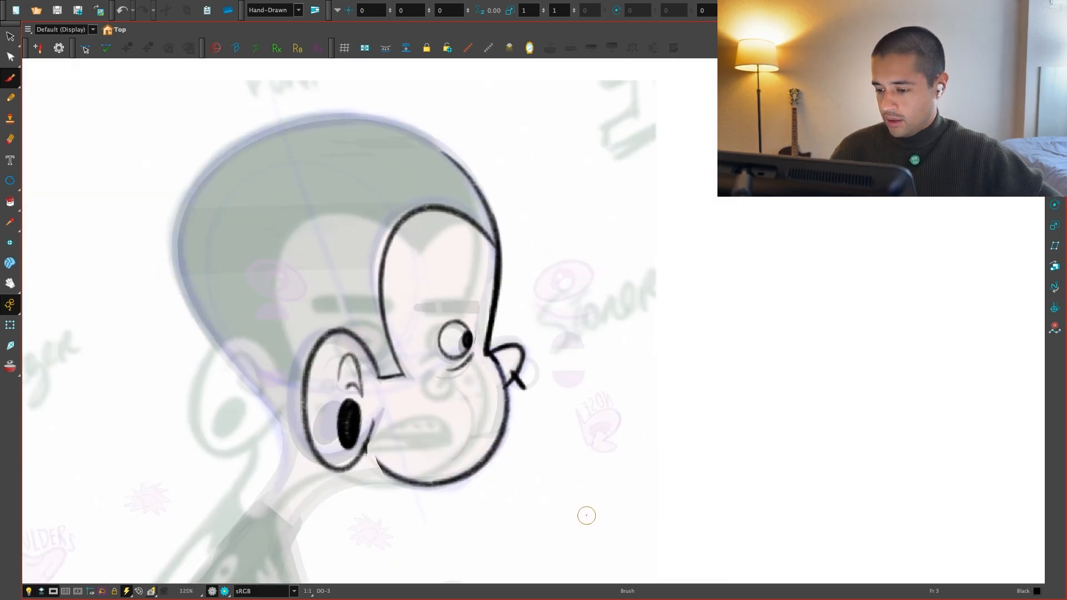
key(.)
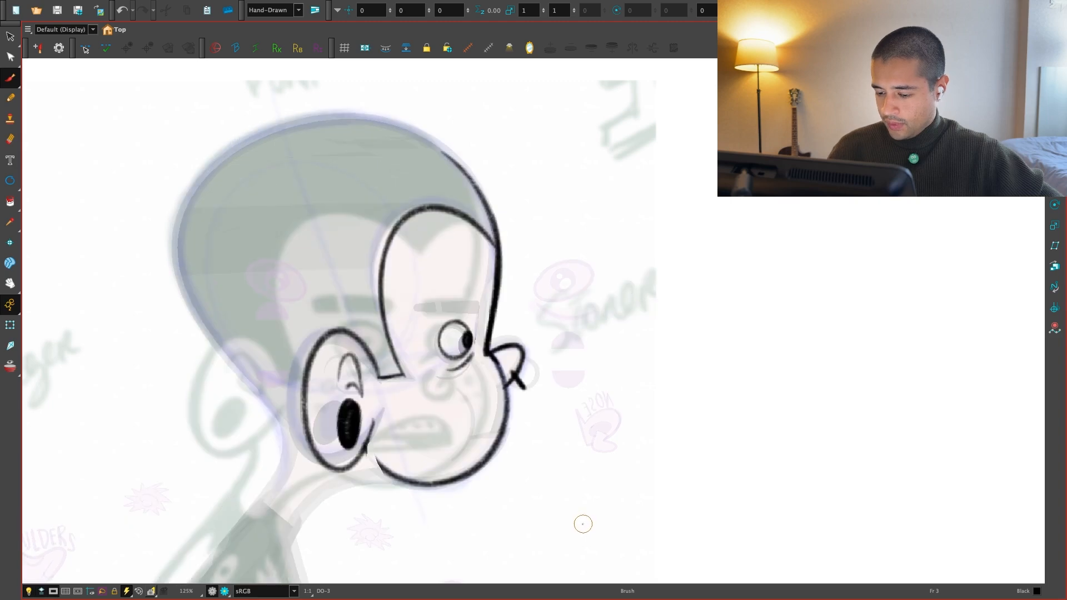
drag(583, 525, 579, 485)
key(.)
key(2)
key(2)
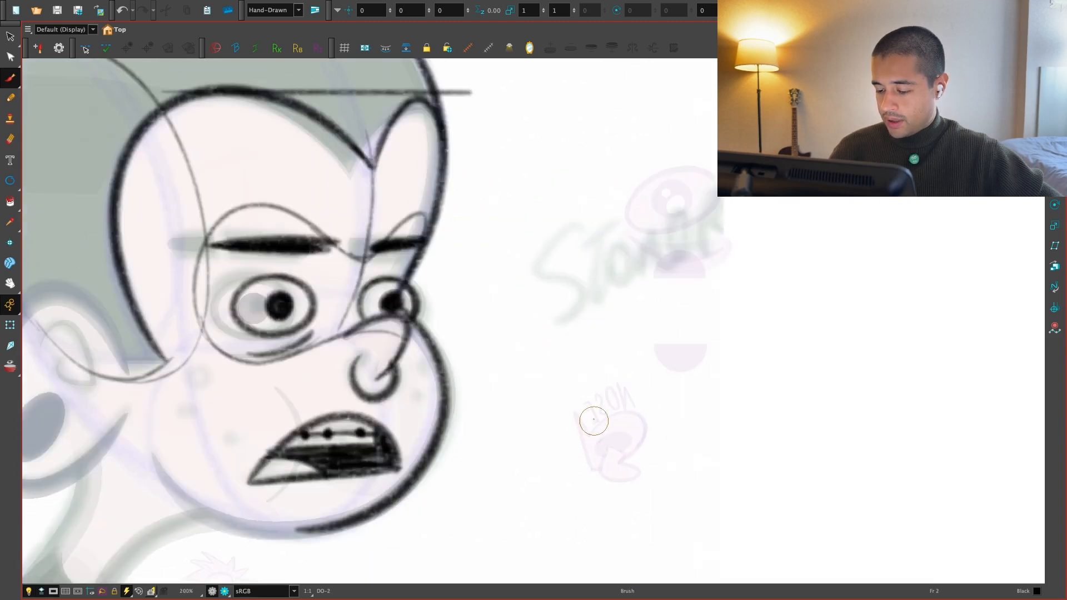
key(.)
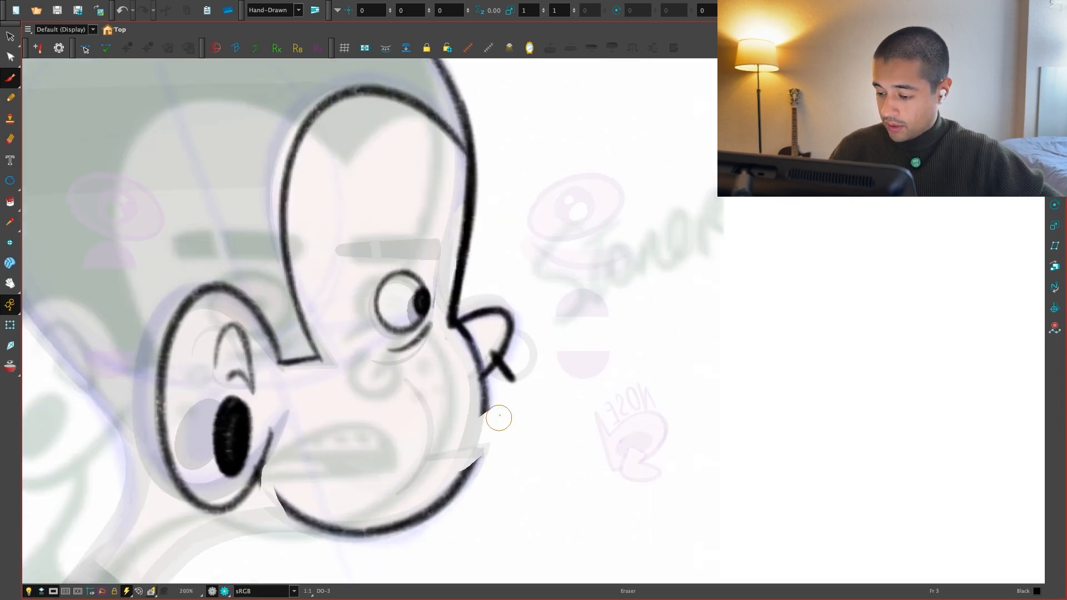
drag(411, 452, 396, 475)
key(super+z)
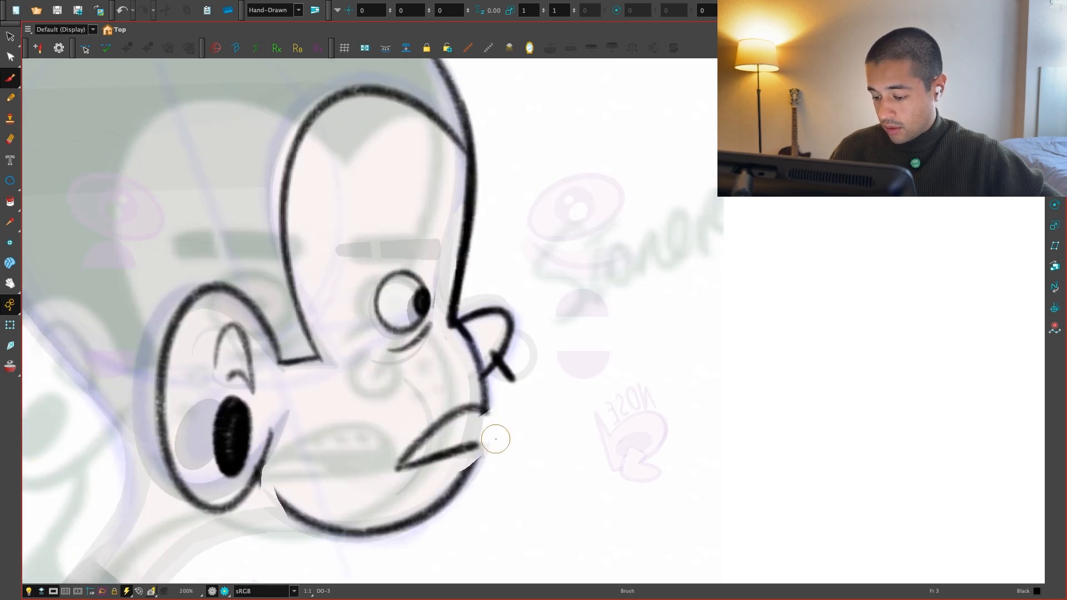
key(.)
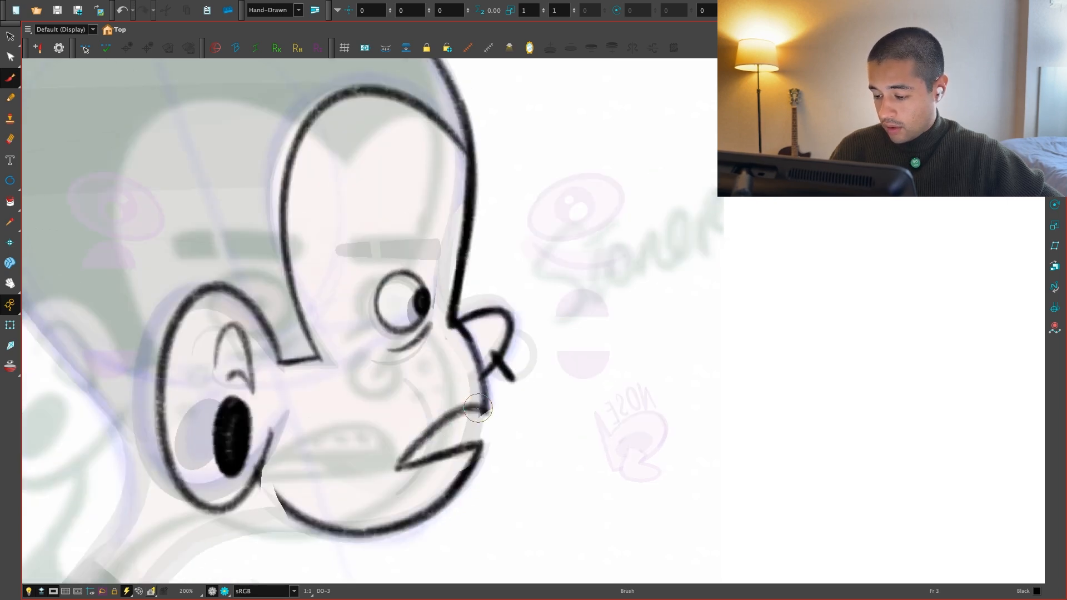
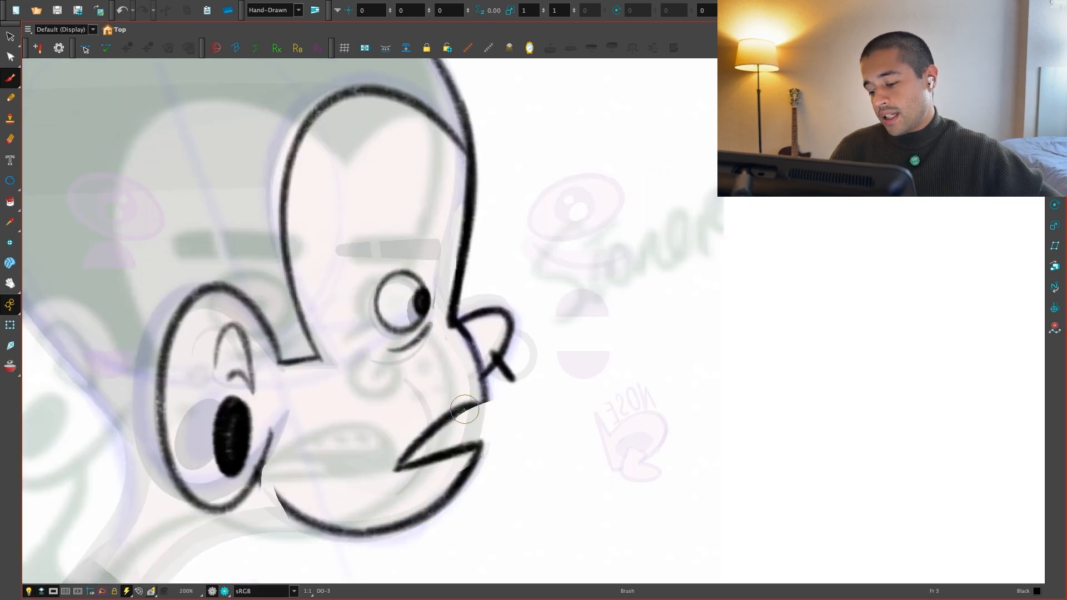
Refine the upper lip line on frame 3 and draw the teeth and tongue inside the mouth, checking against frame 2
mouse_move(434, 427)
mouse_down()
mouse_move(499, 394)
mouse_move(477, 423)
mouse_move(494, 403)
mouse_up()
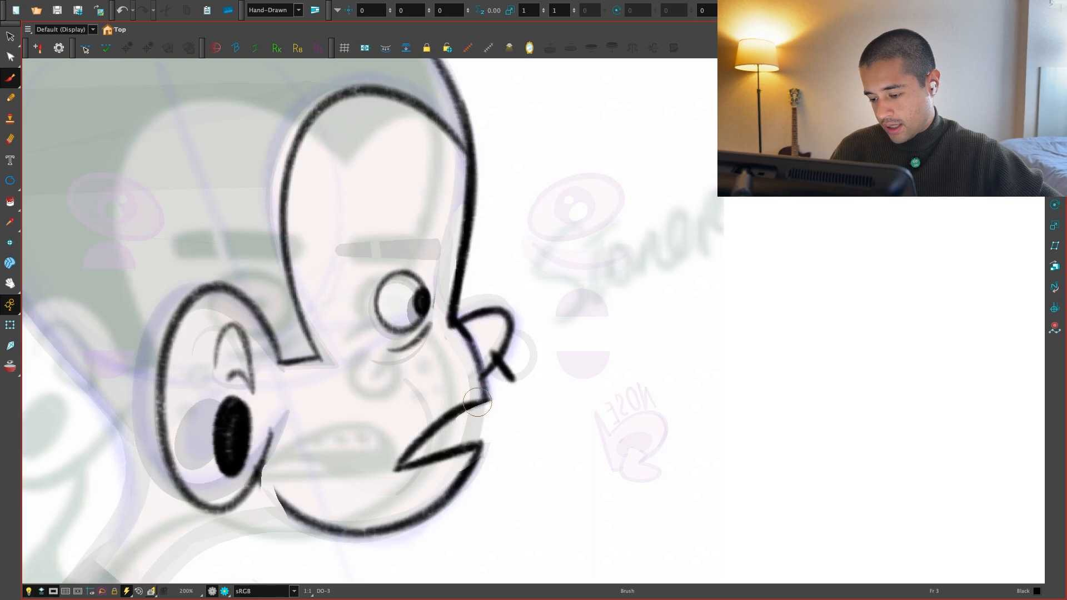
key(f)
key(g)
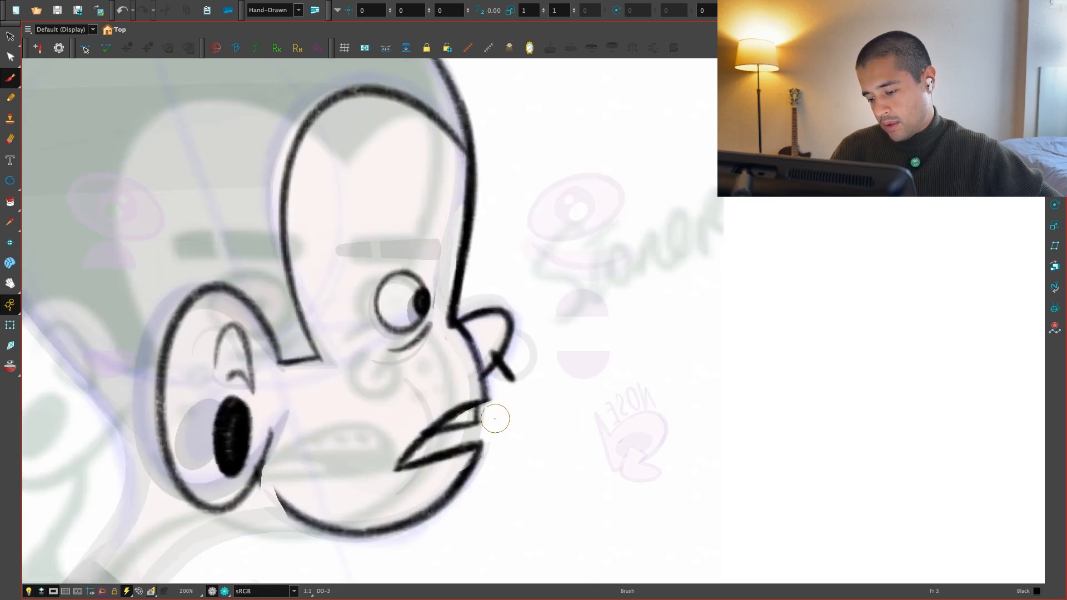
key(f)
key(g)
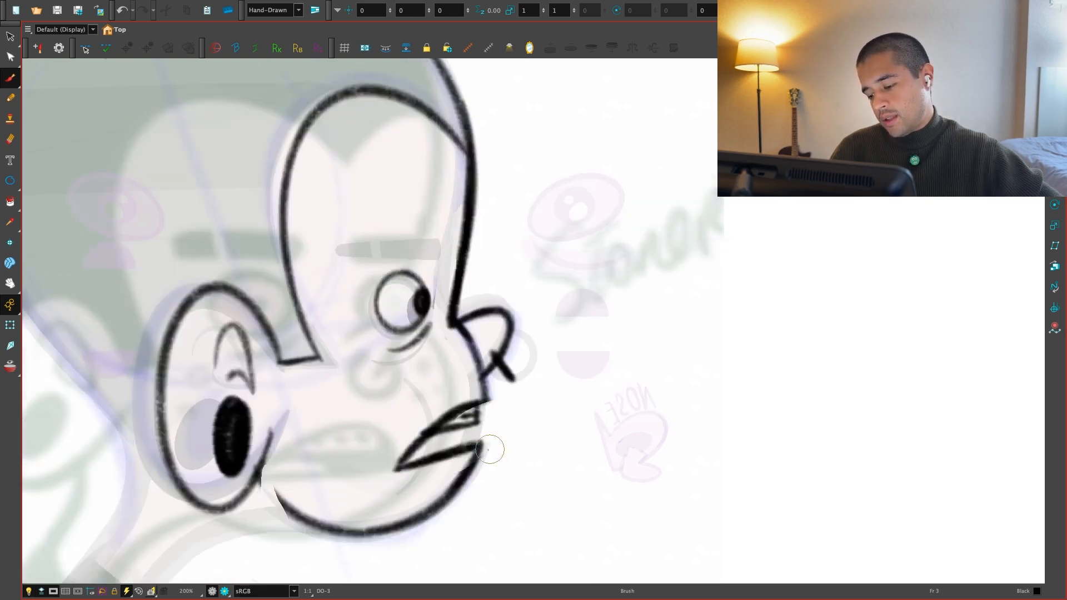
key(f)
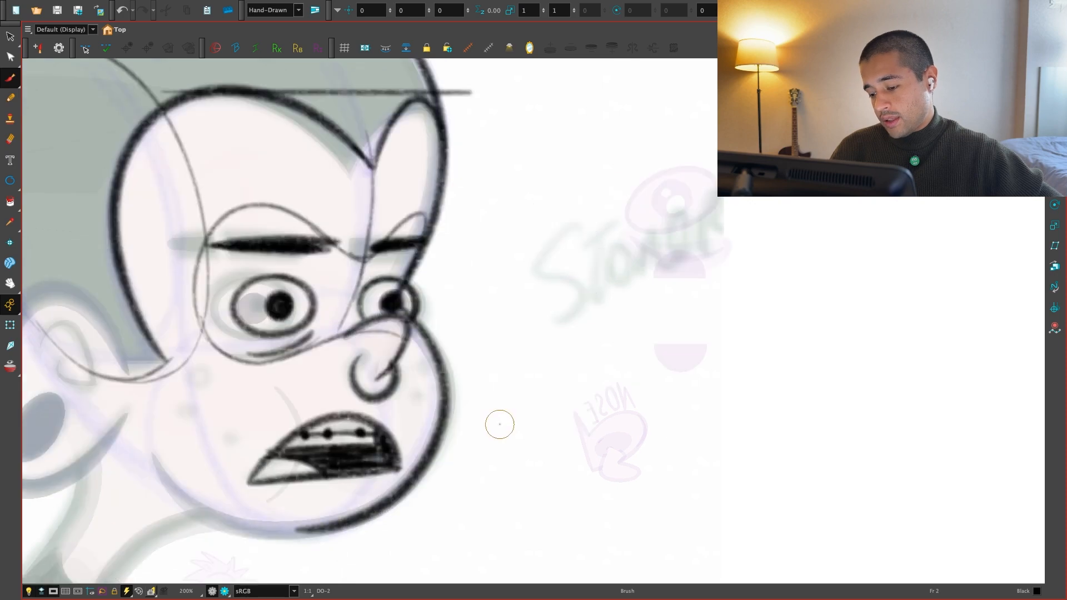
key(g)
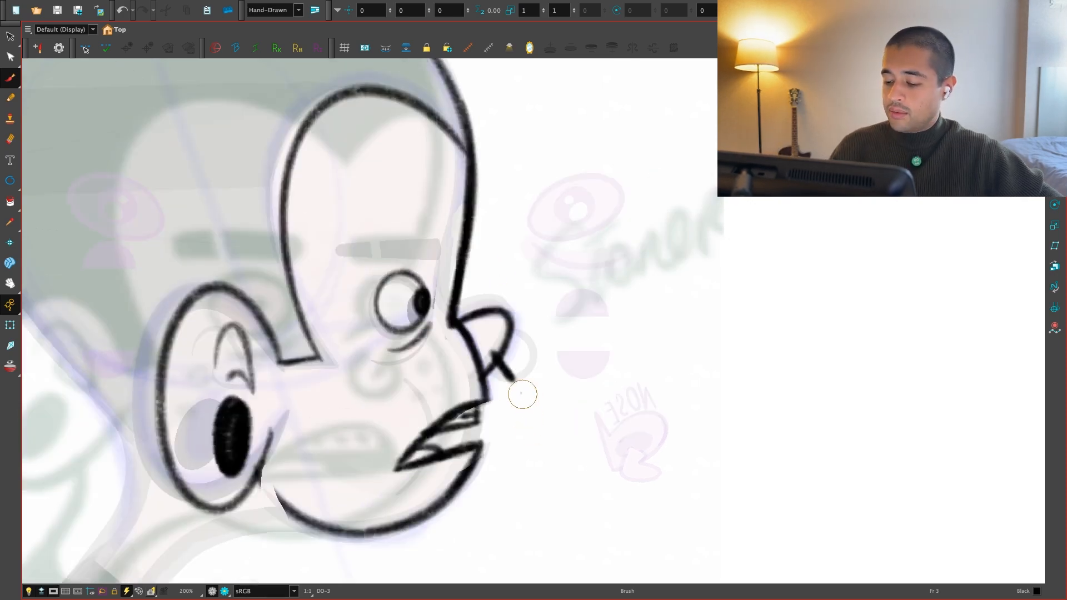
Remove the excess upper lip strokes on frame 3 and clean the lip line above the teeth
key(alt+s)
drag(464, 408, 475, 395)
drag(430, 426, 461, 413)
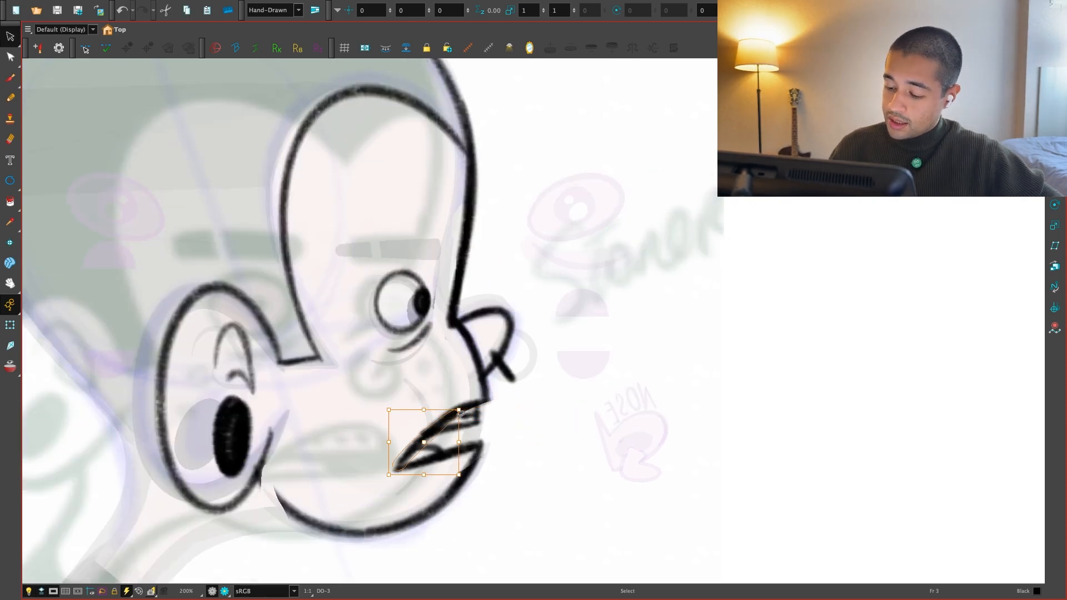
key(Delete)
click(430, 441)
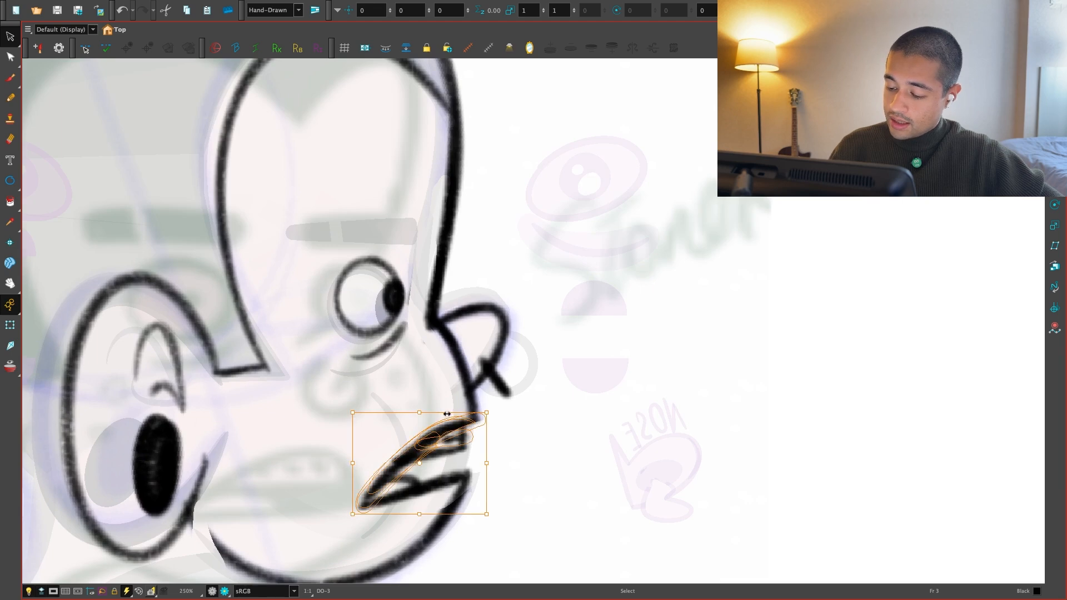
key(Escape)
key(alt+b)
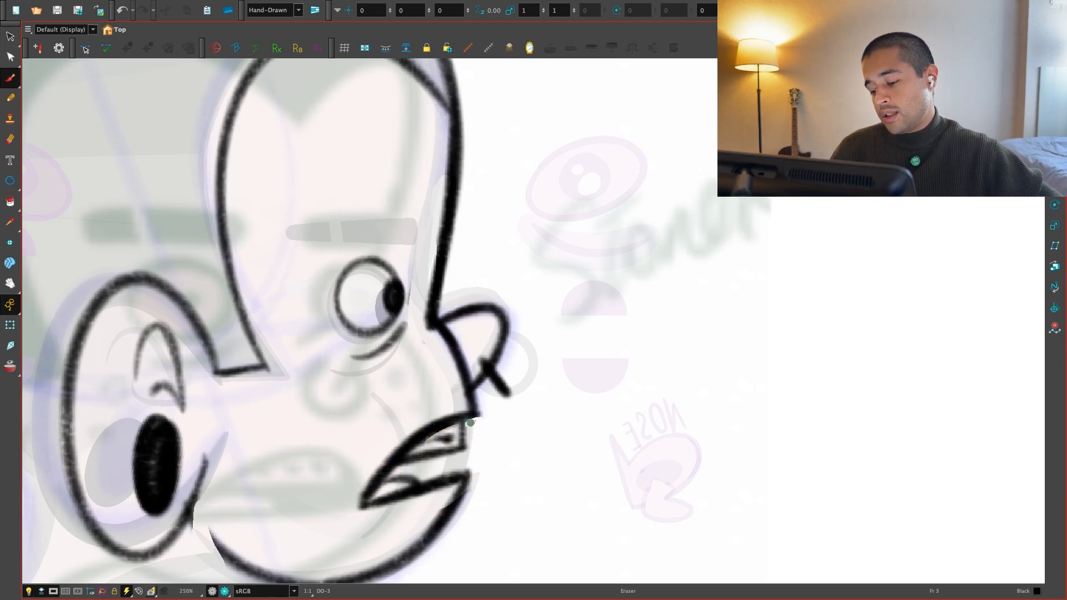
Add a brace dot to the upper teeth on frame 3
scroll(453, 417, down, 5)
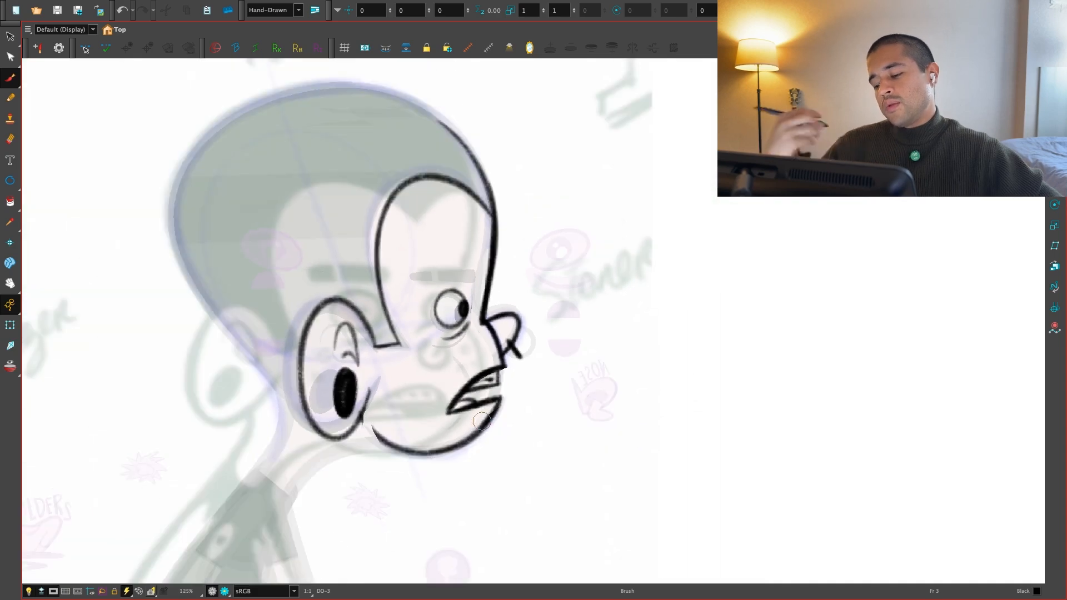
scroll(487, 393, up, 2)
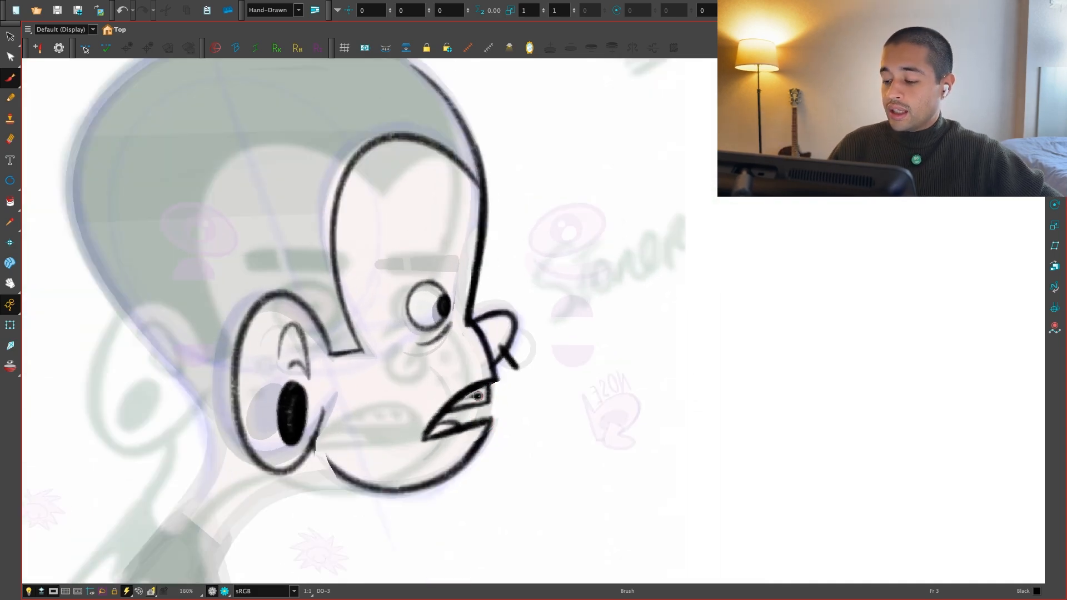
key(1)
drag(562, 406, 570, 432)
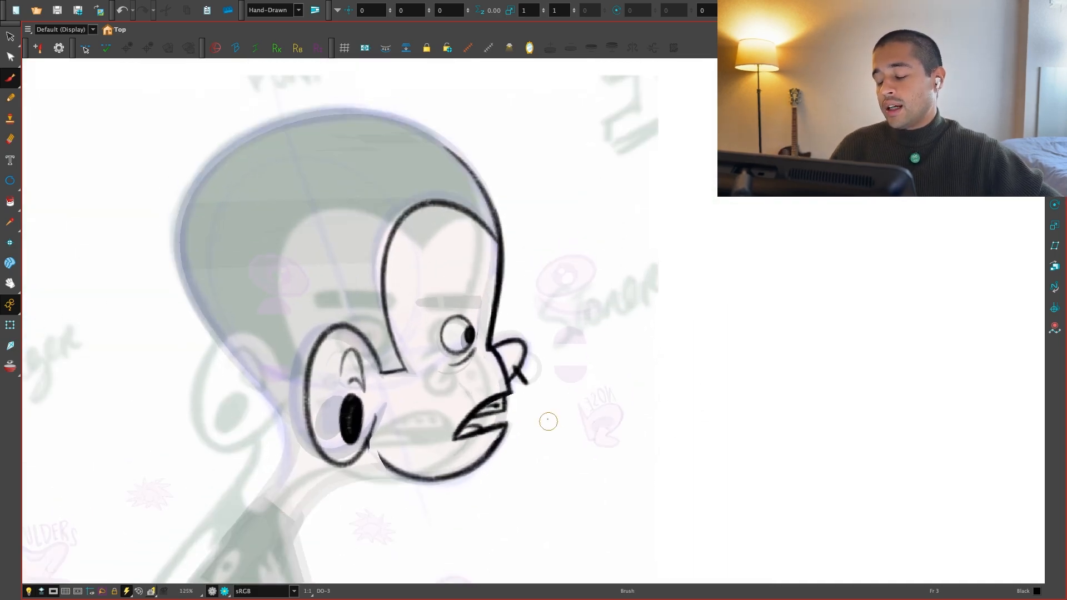
Remove the face contour crossing inside the nose on frame 3 and join the nose's underside to the upper lip
key(2)
key(2)
key(alt+s)
key(2)
key(1)
key(1)
key(1)
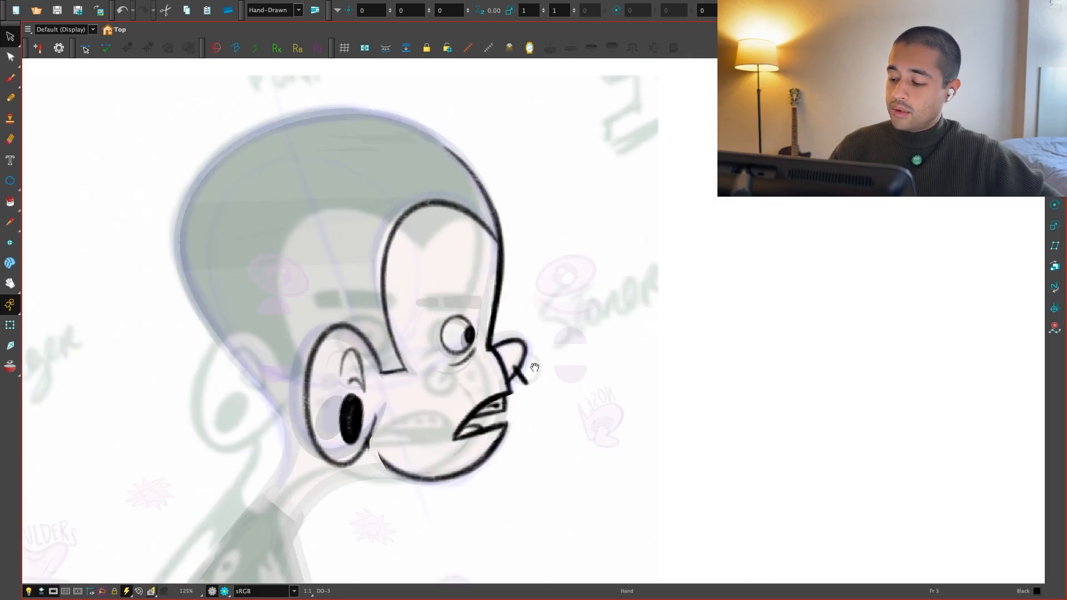
drag(535, 369, 538, 362)
key(2)
key(2)
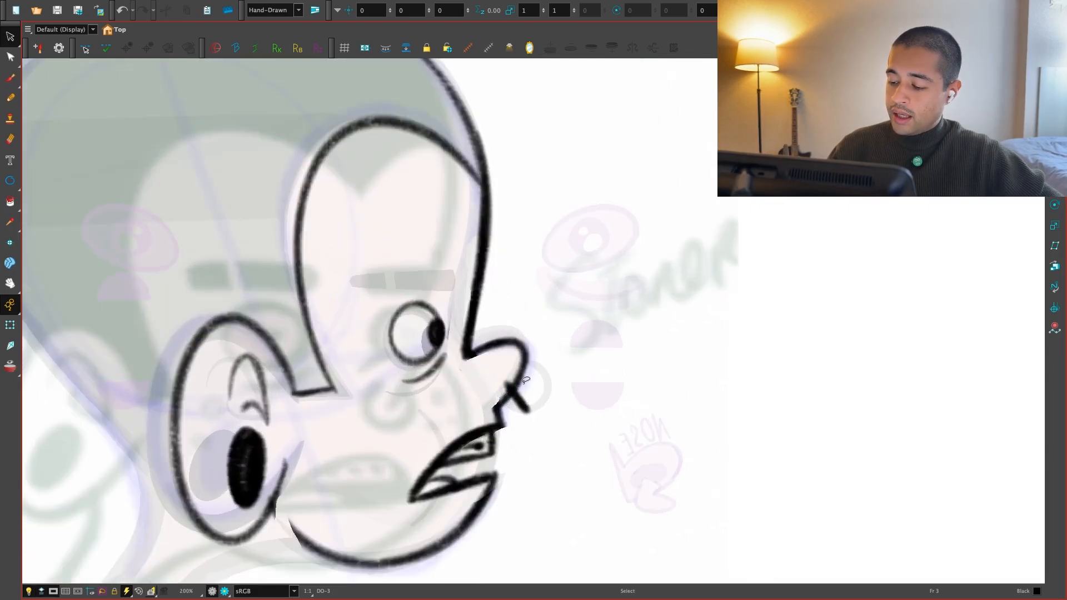
Compare the nose and mouth of the whole head on frame 3 with the drawing on frame 2
key(alt+b)
key(1)
key(1)
key(1)
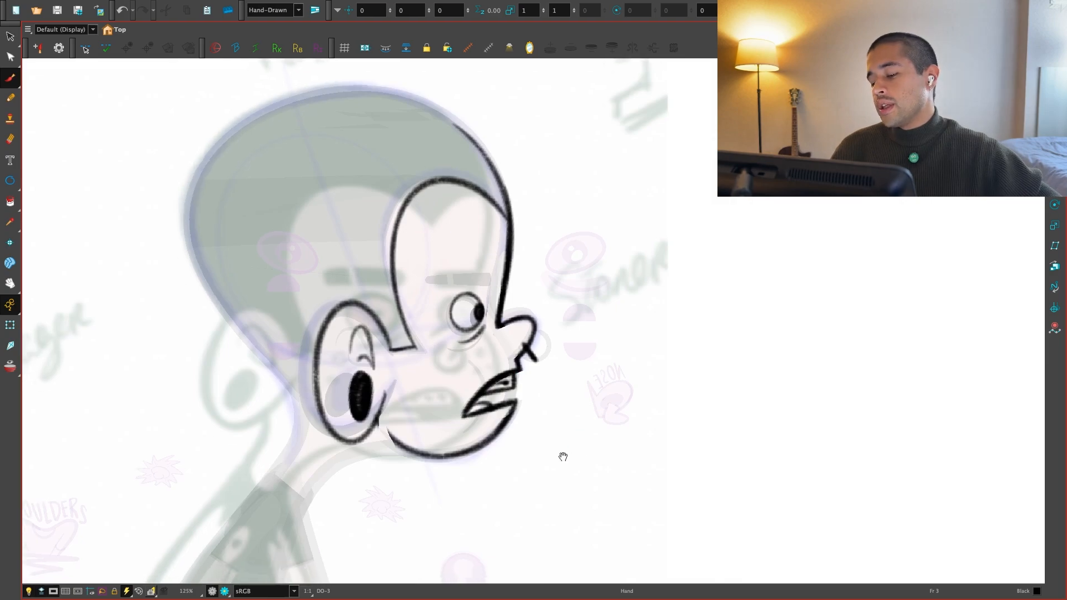
key(2)
key(2)
key(comma)
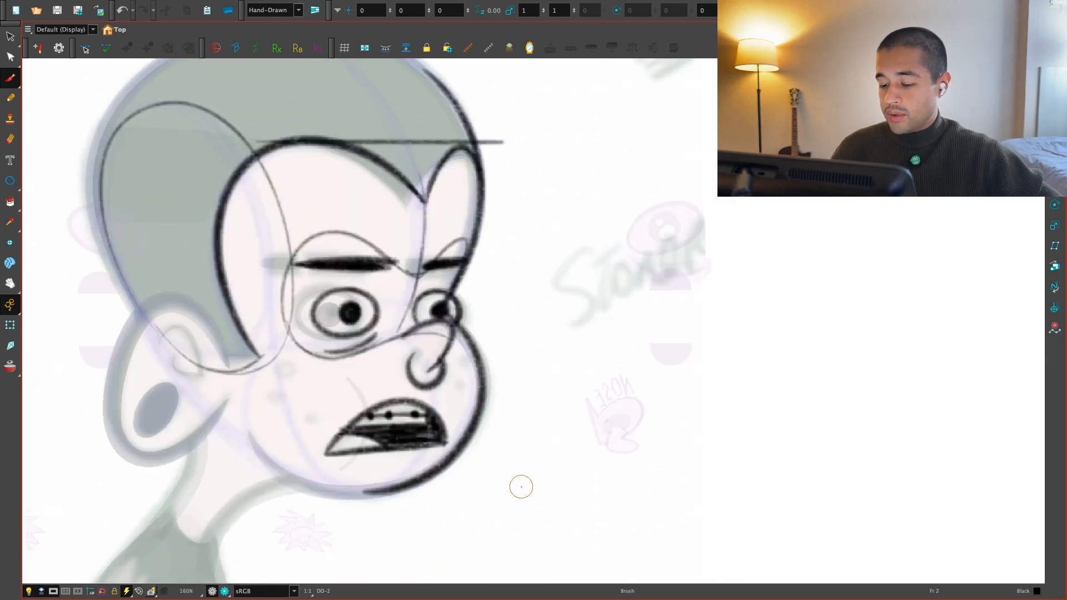
Compare the overall head line art on frames 2 and 3, and examine the eye on frame 3 up close
key(period)
key(comma)
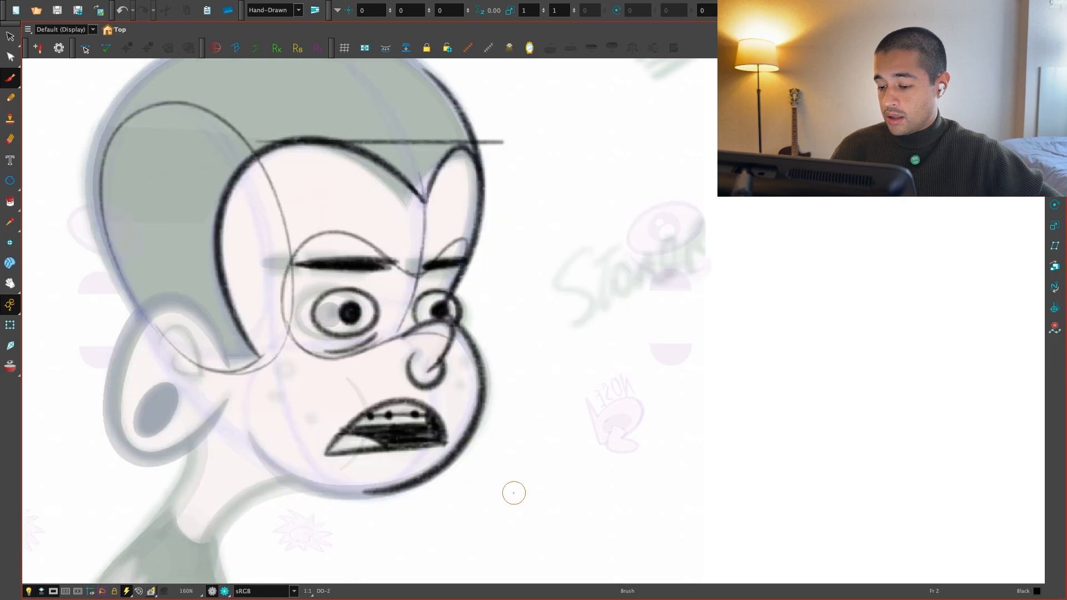
key(period)
key(1)
key(1)
key(1)
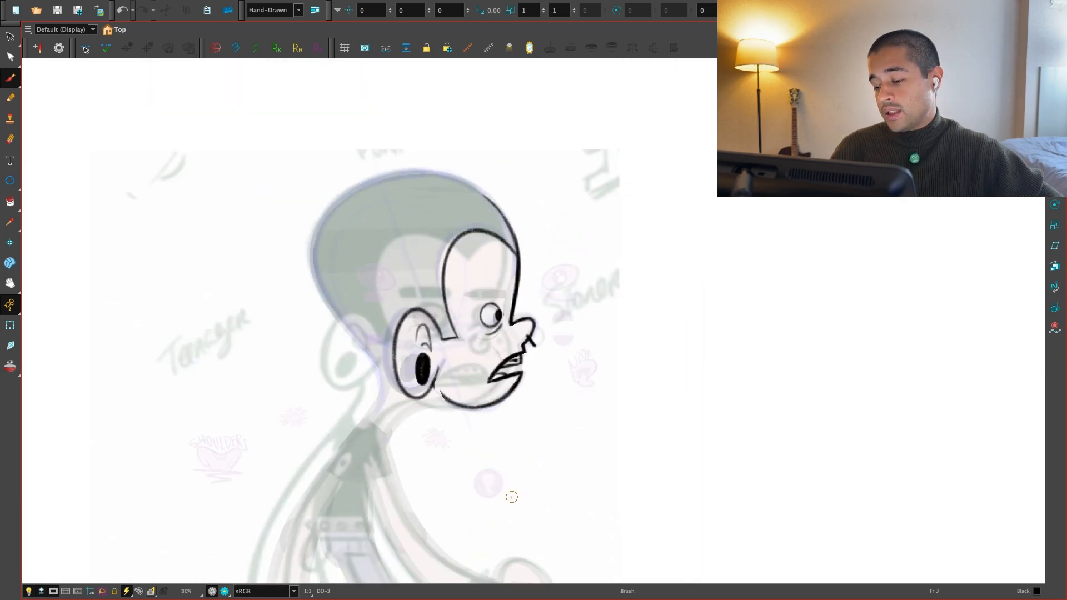
key(comma)
key(period)
key(2)
key(2)
key(2)
key(2)
key(2)
key(2)
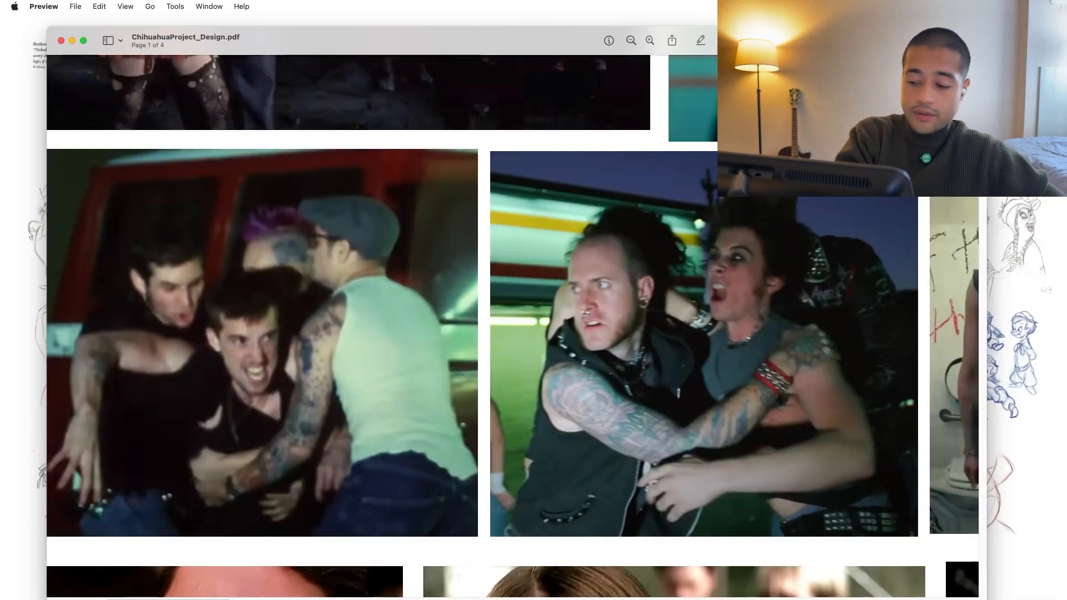
Examine the punk reference photos in ChihuahuaProject_Design.pdf in Preview, including a close look at the spiky-haired man's eye makeup
scroll(195, 425, right, 8)
scroll(194, 426, up, 10)
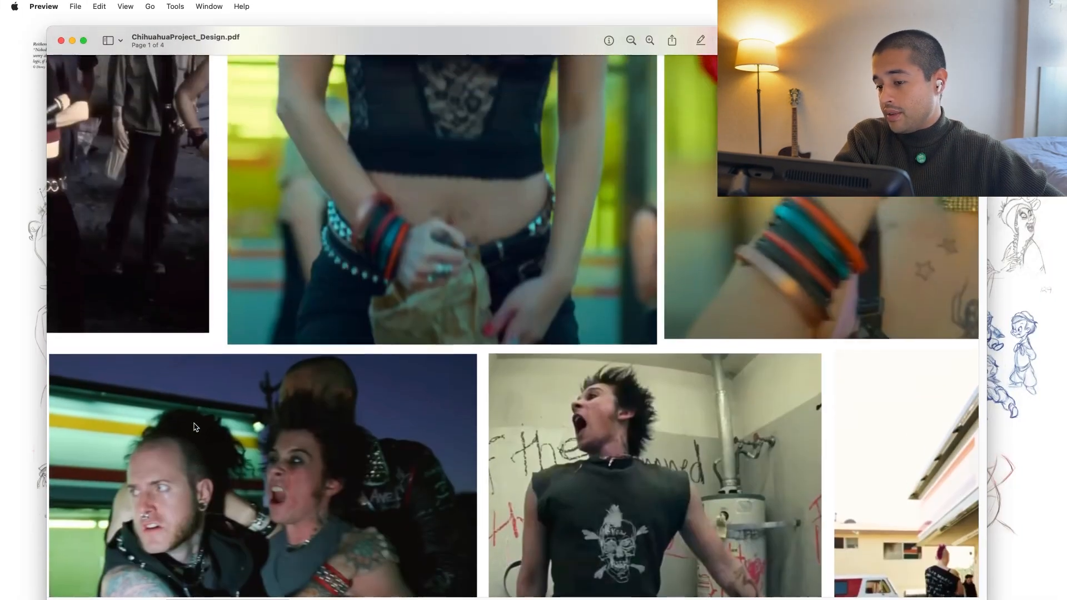
scroll(196, 427, down, 10)
scroll(195, 427, right, 3)
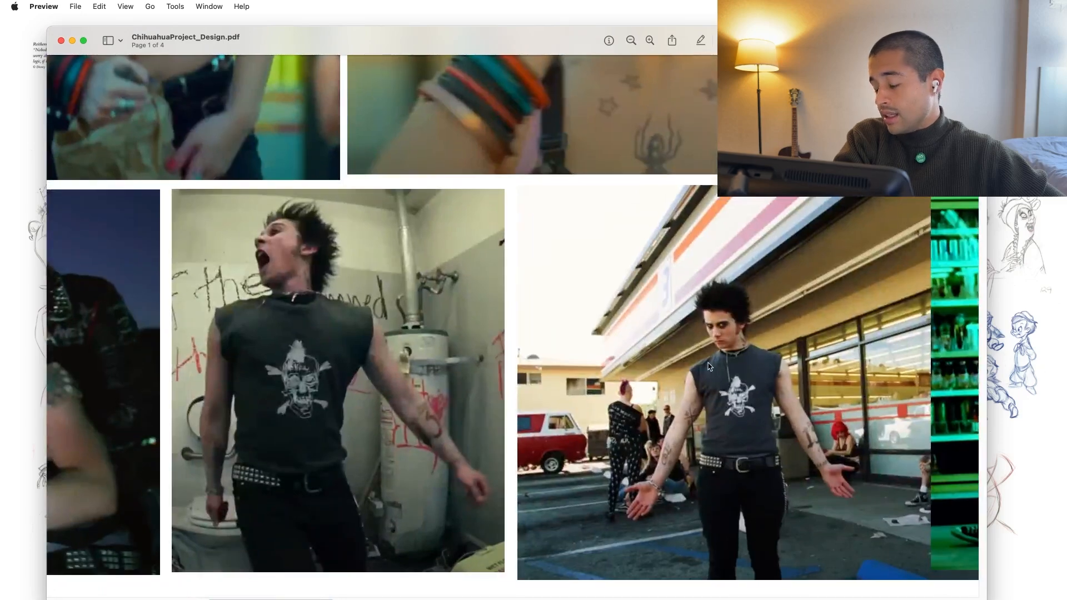
scroll(710, 367, up, 5)
scroll(709, 367, up, 3)
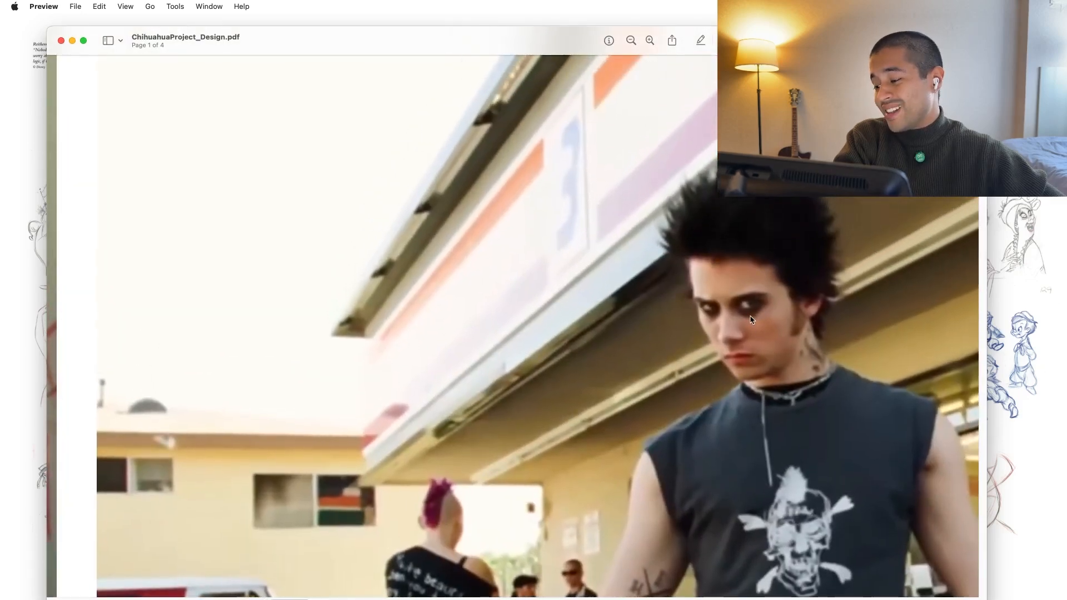
Switch back to Toon Boom Harmony and paint a thick black makeup crescent around the underside of the eye on frame 3
mouse_move(692, 595)
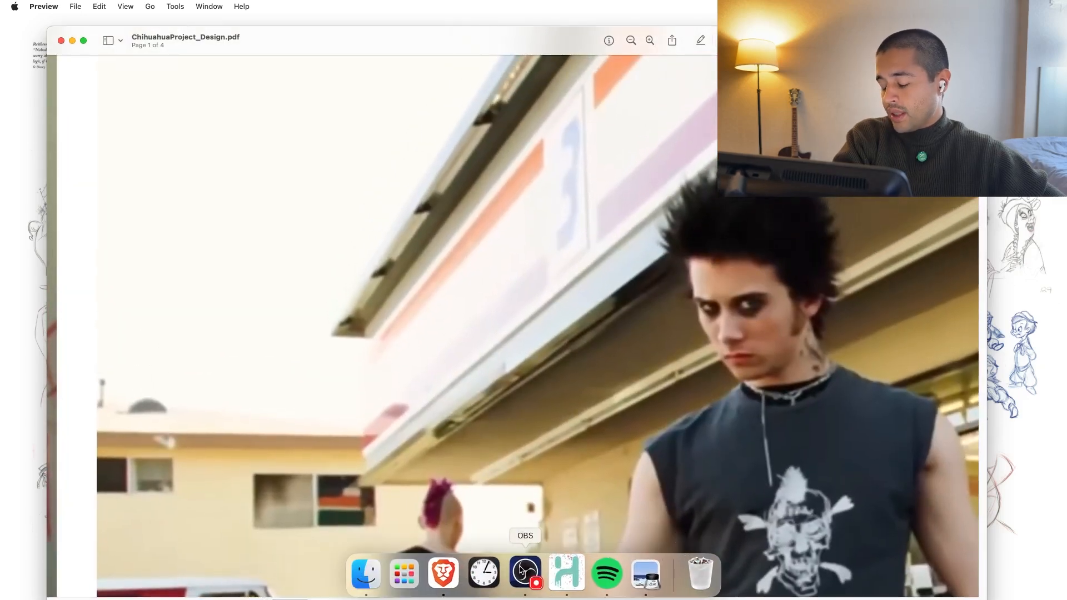
click(566, 573)
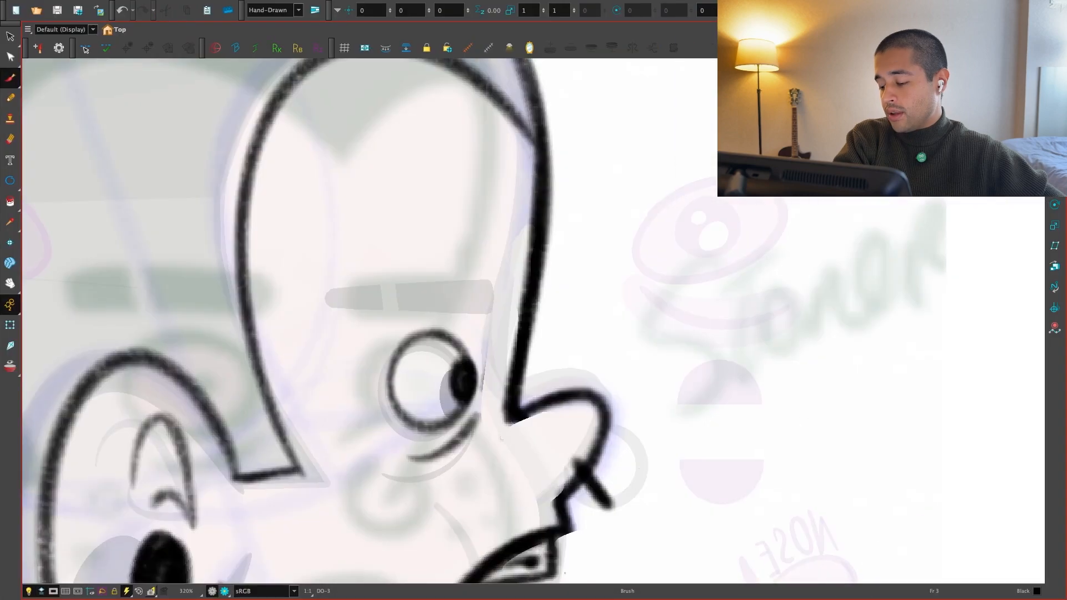
click(629, 373)
mouse_move(396, 389)
mouse_down()
mouse_move(461, 424)
mouse_move(413, 408)
mouse_move(455, 444)
mouse_move(475, 361)
mouse_up()
key(super+z)
key(super+z)
mouse_move(394, 356)
mouse_down()
mouse_move(389, 428)
mouse_move(483, 383)
mouse_move(454, 435)
mouse_up()
mouse_move(403, 392)
mouse_down()
mouse_move(409, 448)
mouse_move(449, 433)
mouse_move(451, 446)
mouse_move(473, 411)
mouse_up()
Compare the made-up eye on frame 3 with the eyes on frame 2, ending close up on frame 2's larger eye
key(1)
key(1)
key(1)
key(1)
key(1)
key(comma)
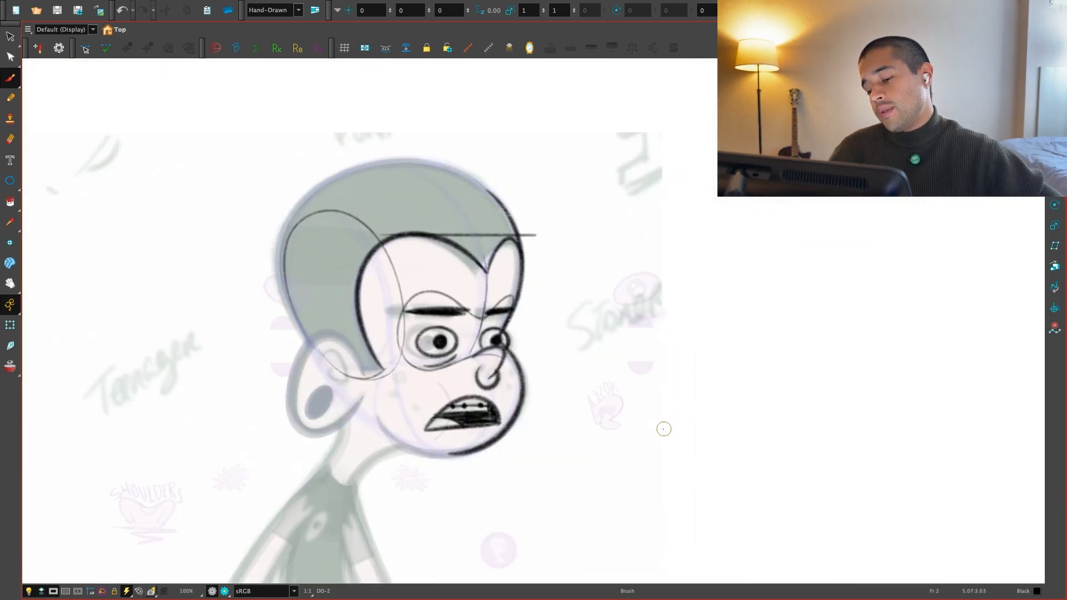
key(period)
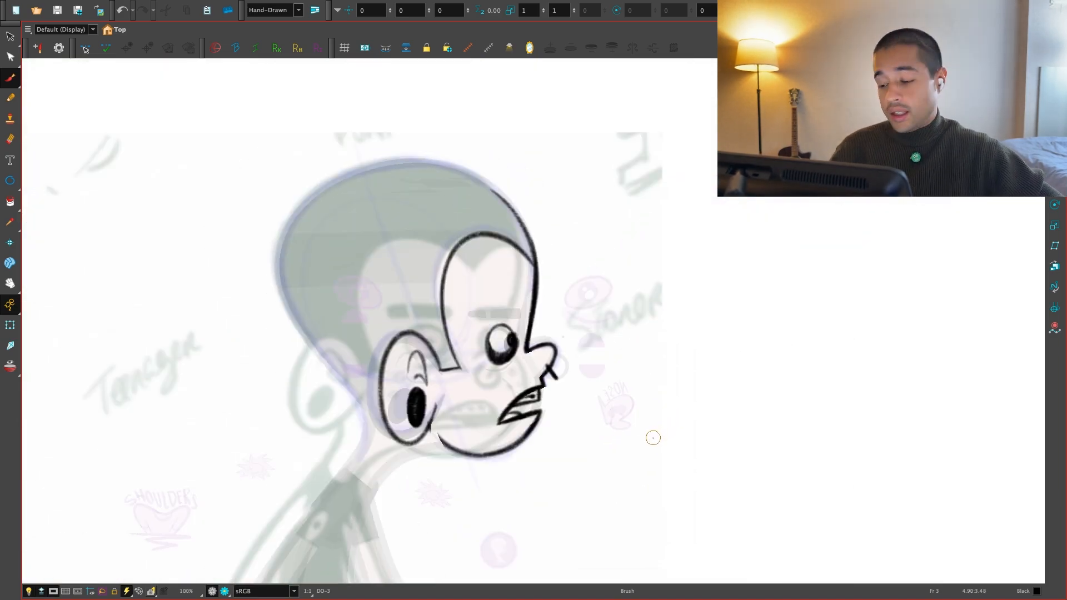
key(2)
key(2)
key(2)
key(2)
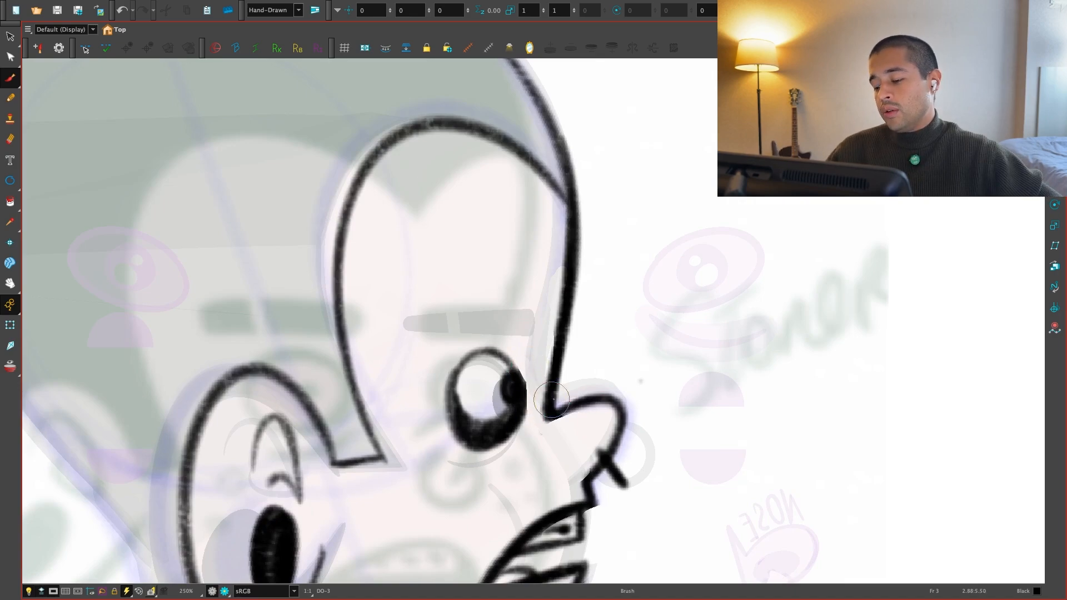
key(1)
key(1)
key(1)
key(comma)
key(period)
key(2)
key(2)
key(2)
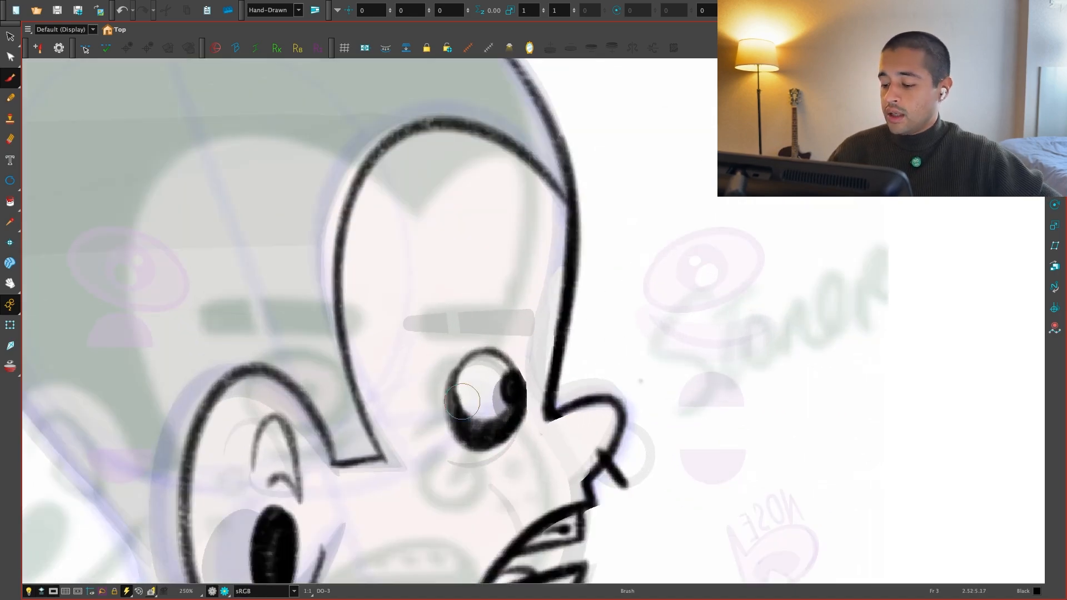
key(1)
key(1)
key(1)
key(comma)
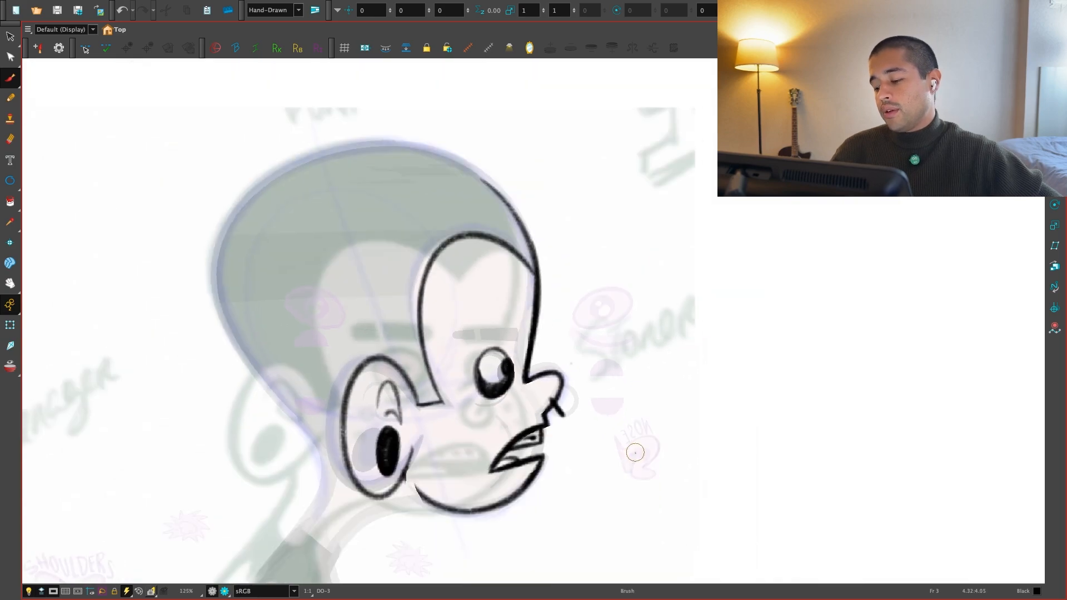
key(2)
key(2)
key(2)
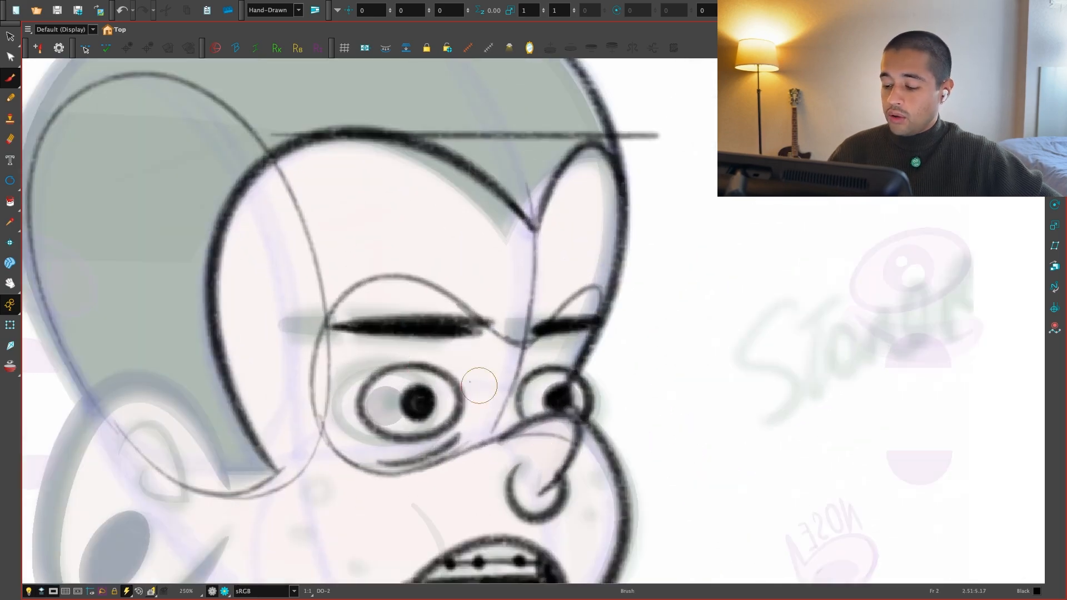
mouse_move(357, 410)
mouse_down()
mouse_move(381, 462)
mouse_move(467, 392)
mouse_up()
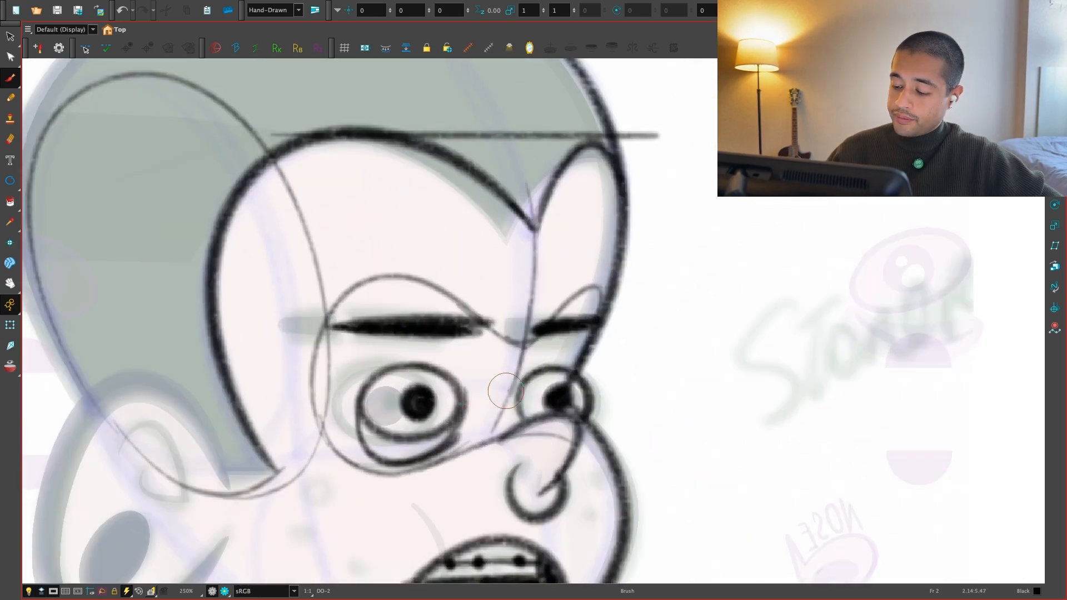
key(super+z)
key(super+z)
mouse_move(360, 406)
mouse_down()
mouse_move(376, 442)
mouse_move(440, 445)
mouse_up()
key(super+z)
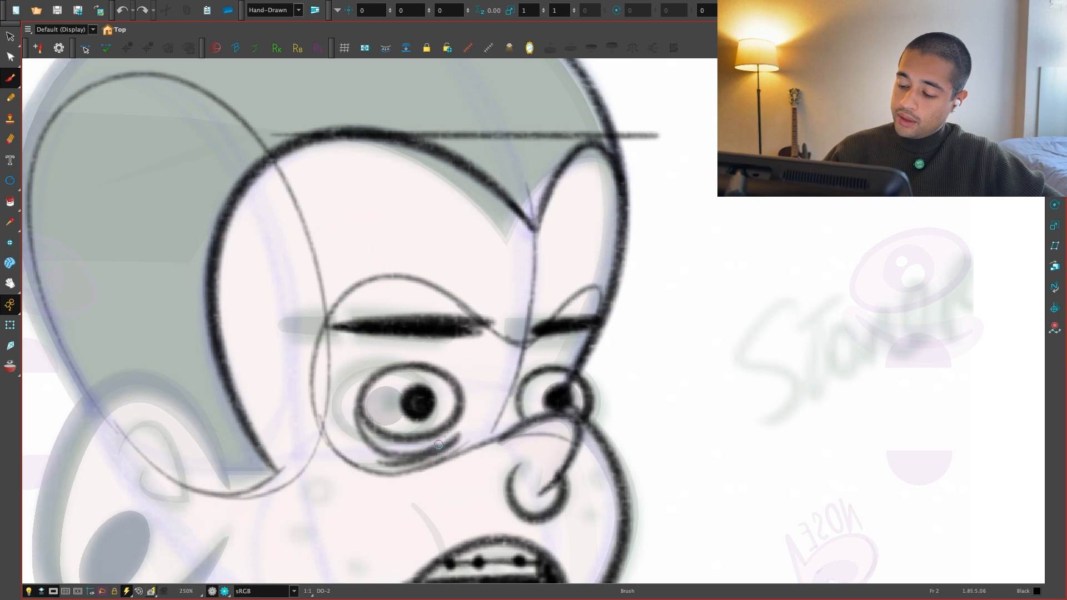
key(super+z)
Outline a makeup crescent under the larger eye on frame 2 and roughly shade it black
mouse_move(357, 408)
mouse_down()
mouse_move(439, 448)
mouse_move(399, 447)
mouse_move(466, 406)
mouse_up()
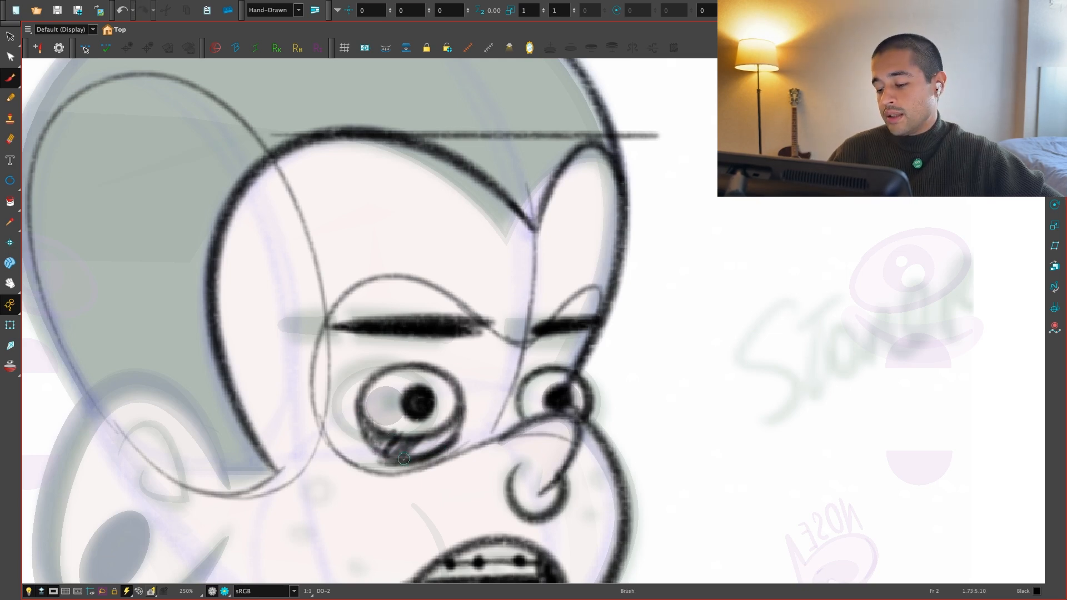
scroll(572, 362, down, 4)
drag(703, 443, 671, 440)
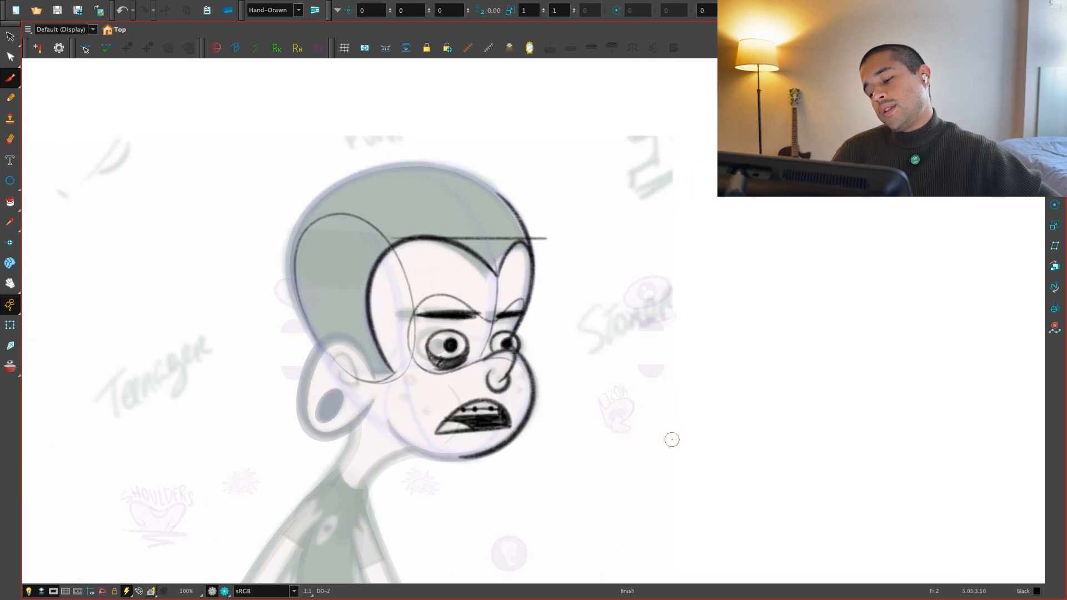
Compare the under-eye makeup on frames 2 and 3 by flipping between the drawings at full-head view
key(comma)
key(period)
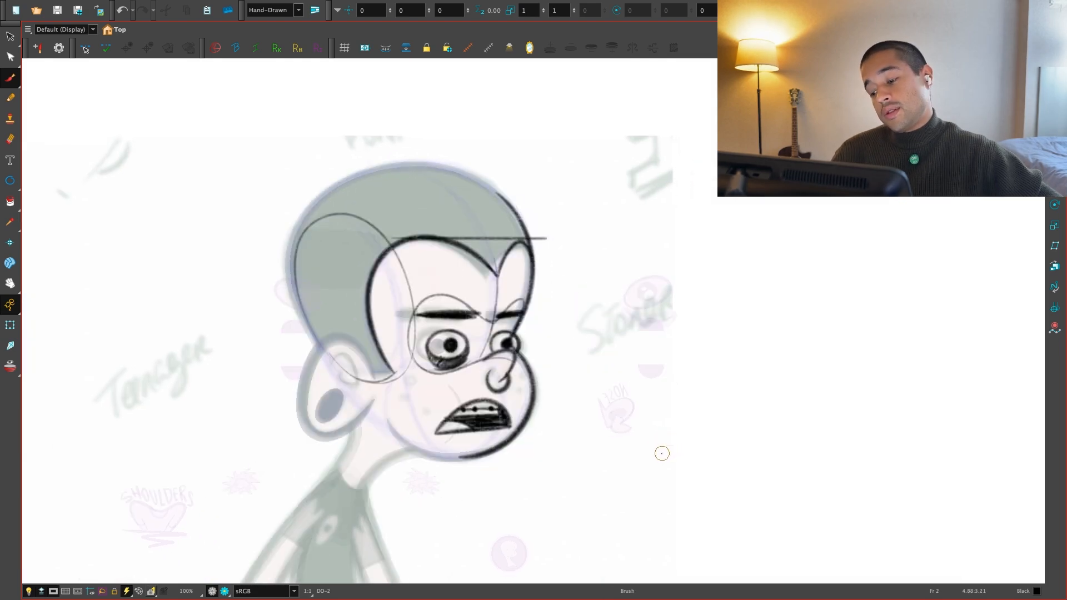
key(period)
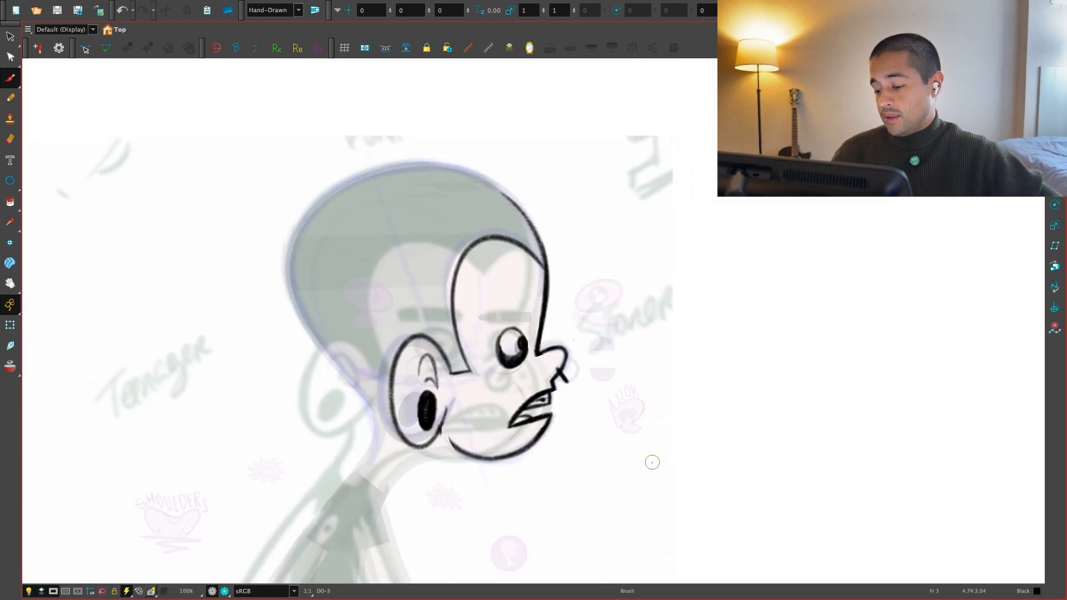
key(comma)
key(comma)
key(period)
key(comma)
key(period)
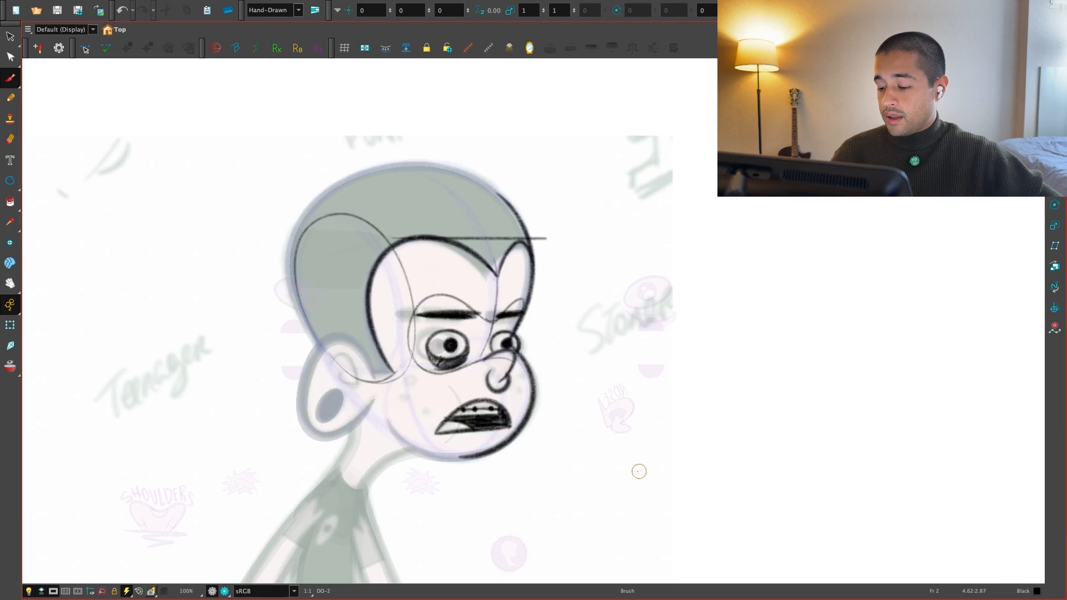
Try to thicken and blacken the makeup crescent under frame 2's larger eye with heavier brush strokes
scroll(639, 472, up, 5)
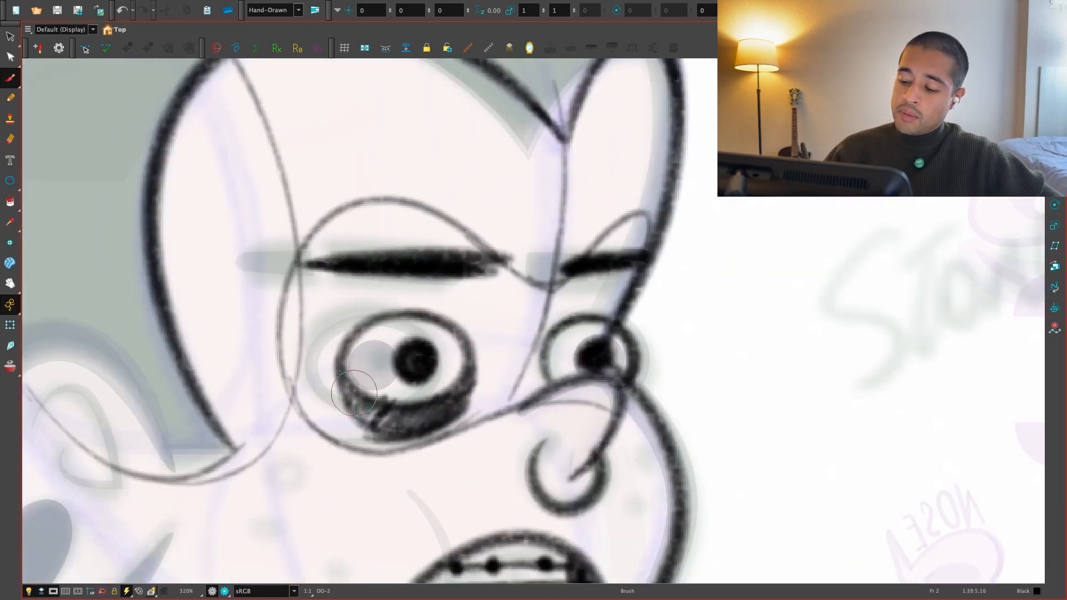
mouse_move(446, 450)
mouse_down()
mouse_move(368, 399)
mouse_move(466, 391)
mouse_move(344, 389)
mouse_up()
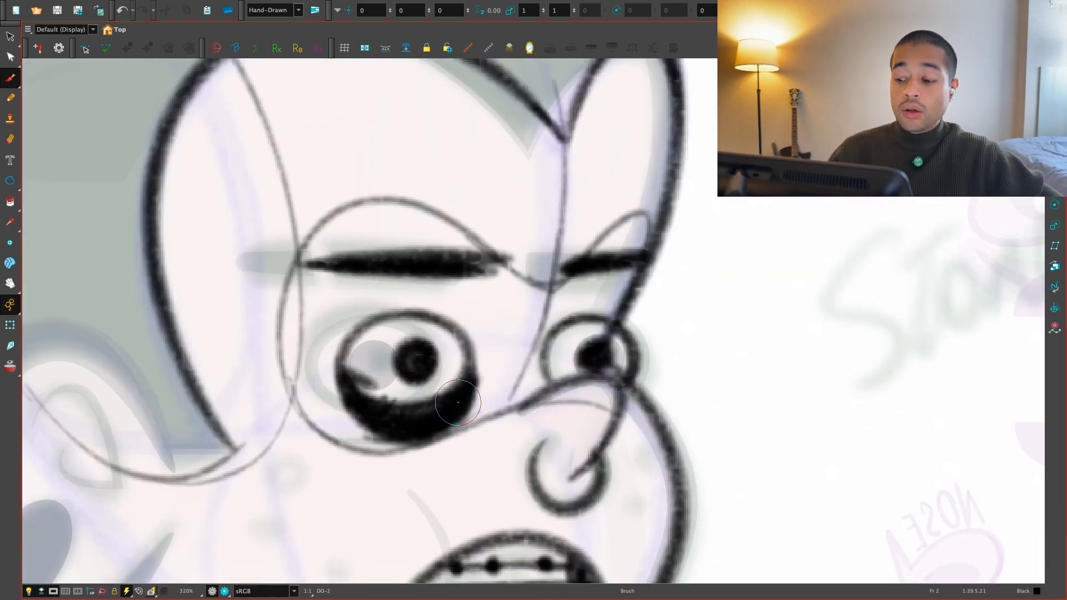
key(ctrl+z)
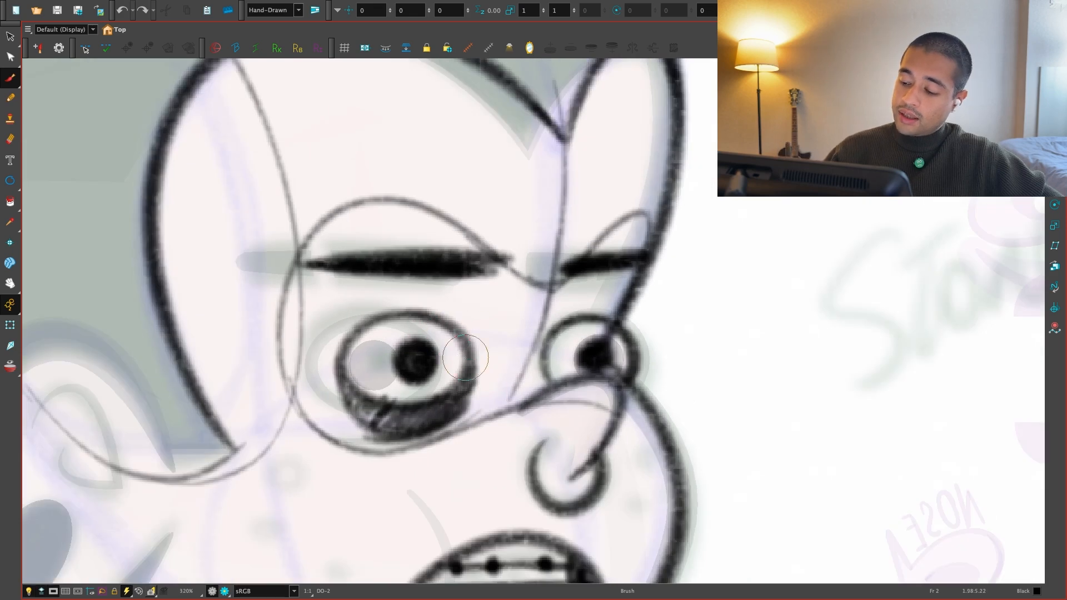
mouse_move(470, 353)
mouse_down()
mouse_move(459, 398)
mouse_move(426, 424)
mouse_up()
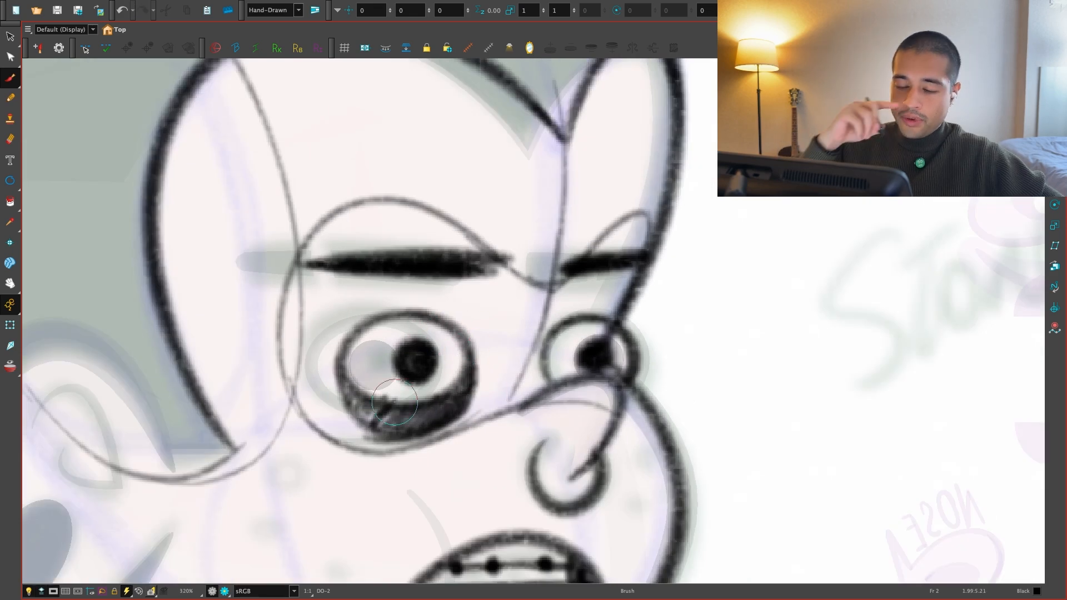
key(2)
mouse_move(289, 372)
mouse_down()
mouse_move(301, 436)
mouse_move(300, 423)
mouse_move(318, 455)
mouse_move(296, 391)
mouse_move(342, 438)
mouse_up()
key(1)
key(1)
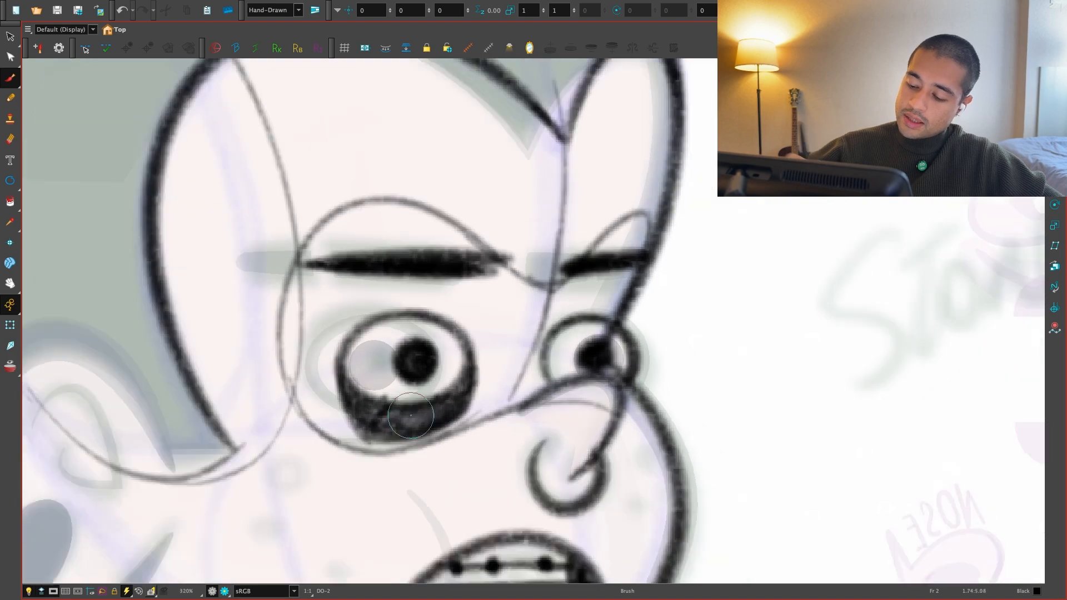
key(2)
key(ctrl+z)
key(ctrl+z)
key(ctrl+z)
key(ctrl+z)
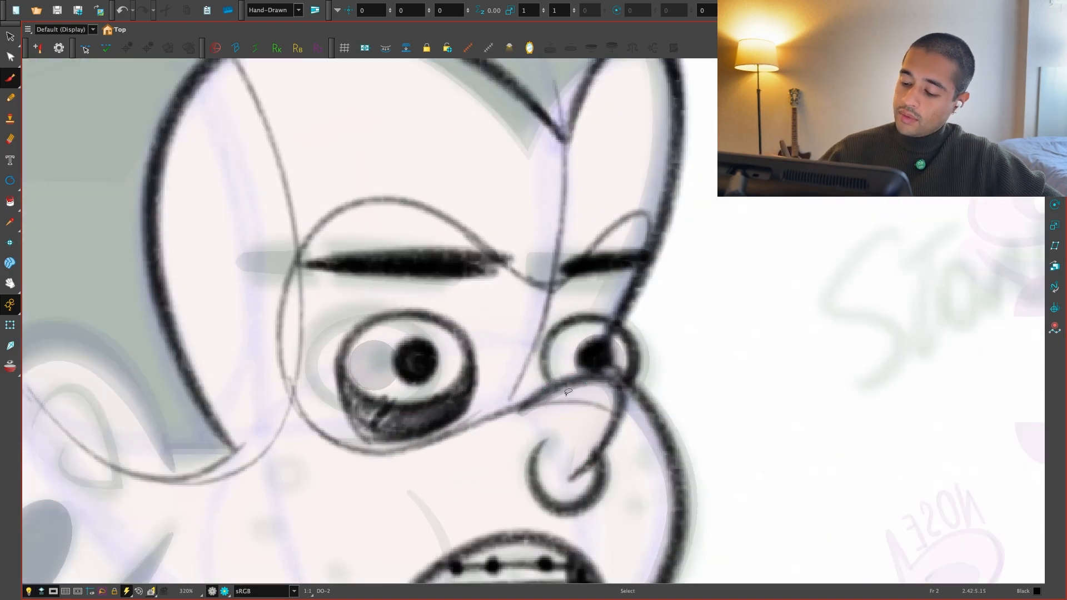
Darken the makeup crescent under the larger eye on frame 2 with additional black brush strokes
mouse_move(402, 433)
mouse_down()
mouse_move(396, 407)
mouse_move(406, 422)
mouse_move(371, 393)
mouse_move(435, 409)
mouse_up()
drag(363, 379, 475, 400)
key(1)
key(1)
key(1)
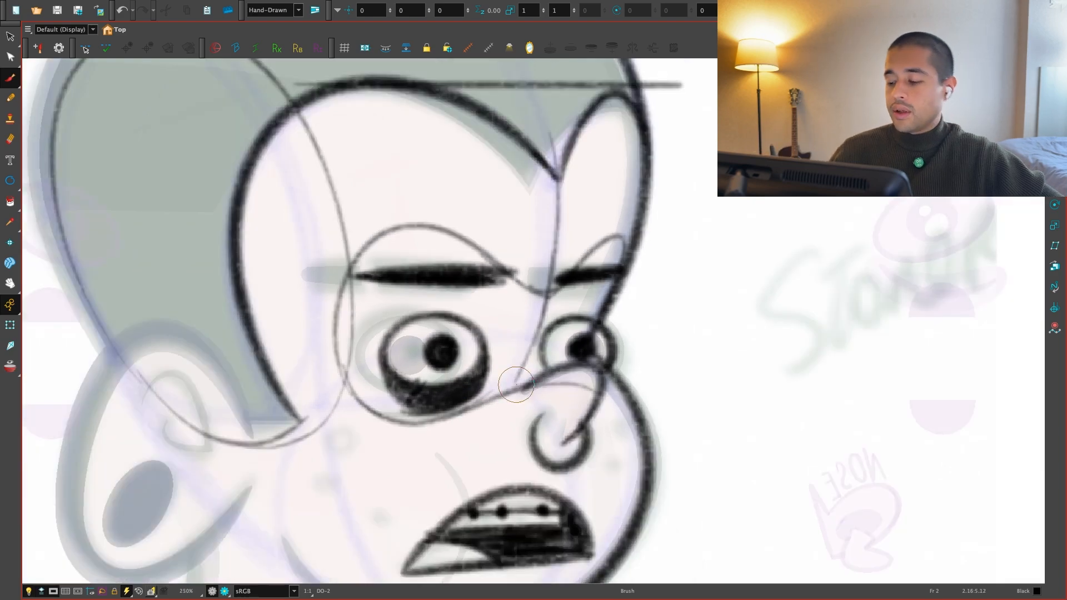
key(2)
key(2)
key(2)
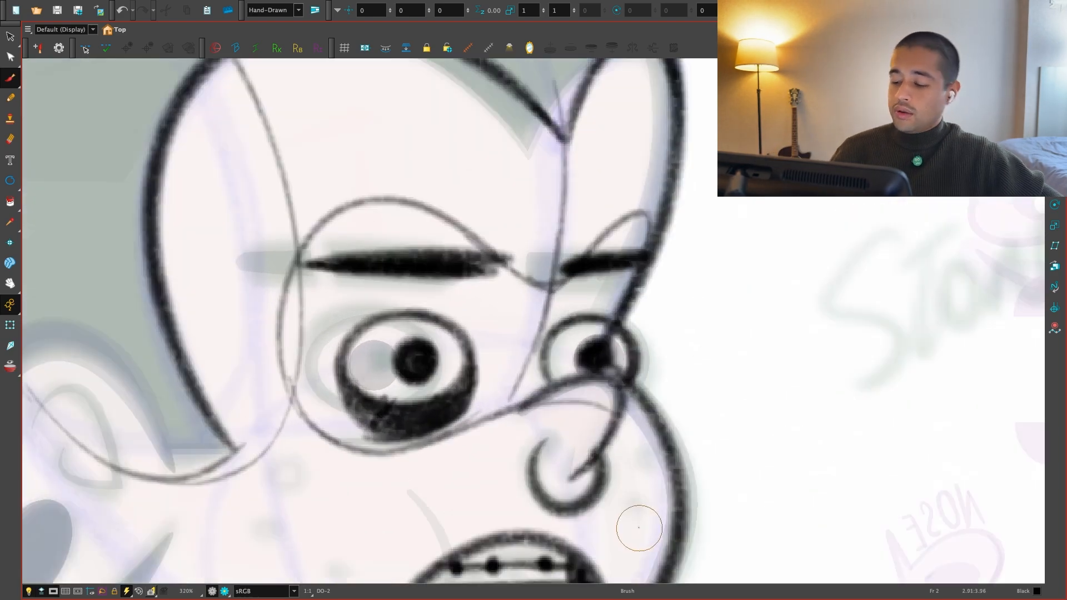
Erase the crescent's outer edge on the nose side of frame 2's larger eye and repaint that side solid black
key(alt+e)
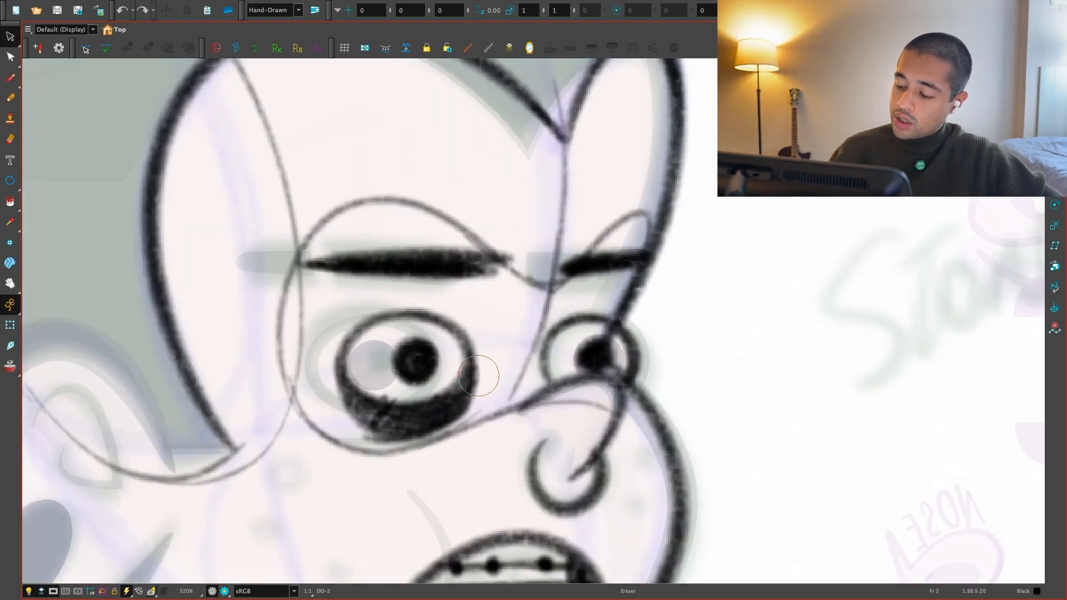
mouse_move(483, 367)
mouse_down()
mouse_move(466, 409)
mouse_move(428, 434)
mouse_move(480, 371)
mouse_up()
key(alt+s)
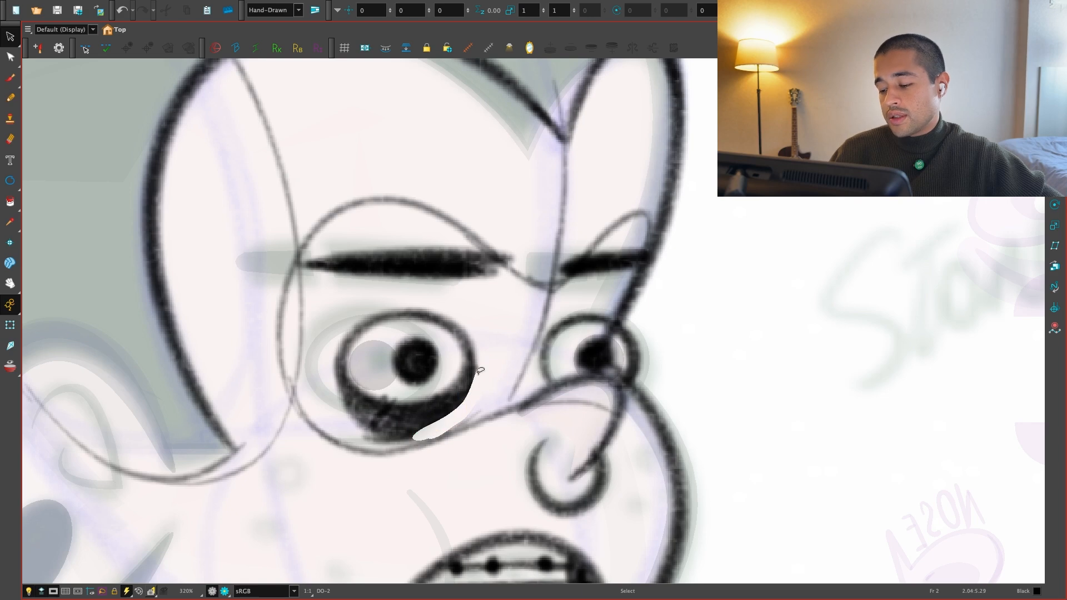
key(alt+b)
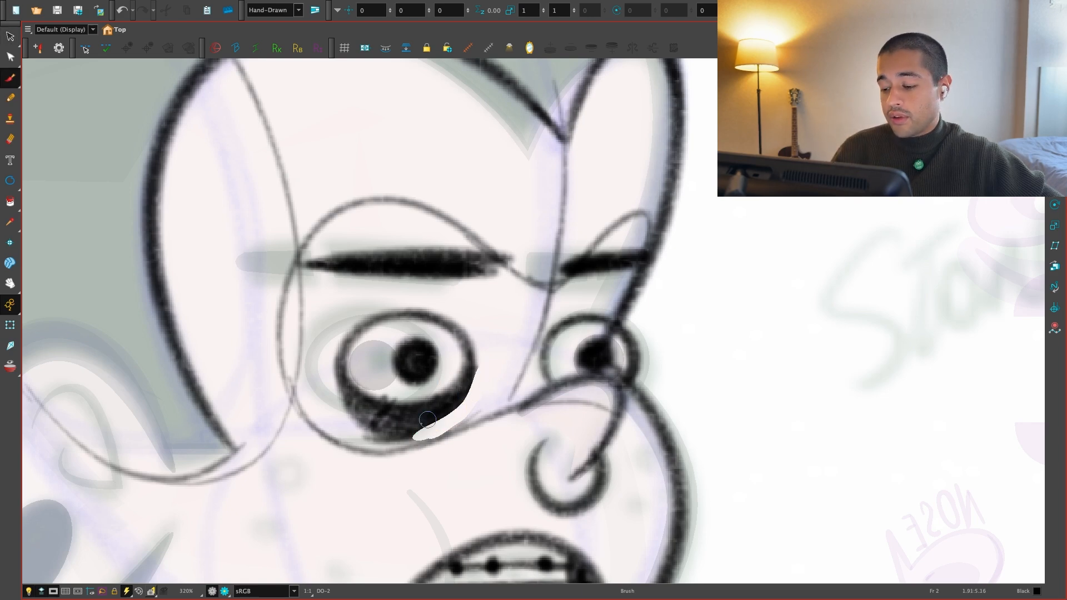
mouse_move(464, 373)
mouse_down()
mouse_move(394, 427)
mouse_move(438, 418)
mouse_move(438, 401)
mouse_move(373, 427)
mouse_move(449, 389)
mouse_move(442, 403)
mouse_move(469, 355)
mouse_move(432, 415)
mouse_move(393, 412)
mouse_move(376, 426)
mouse_up()
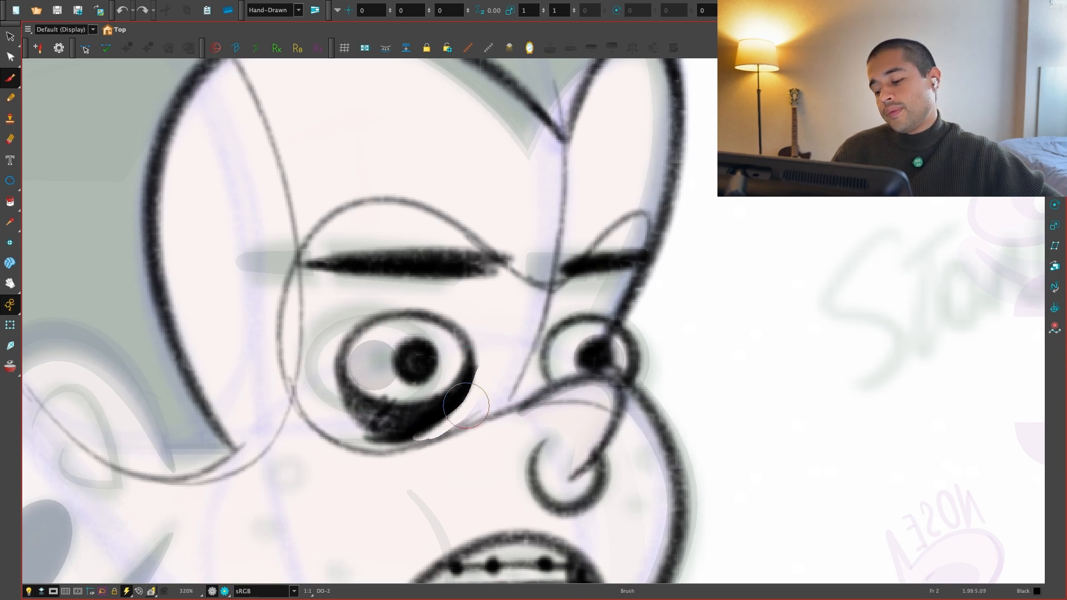
scroll(489, 389, down, 2)
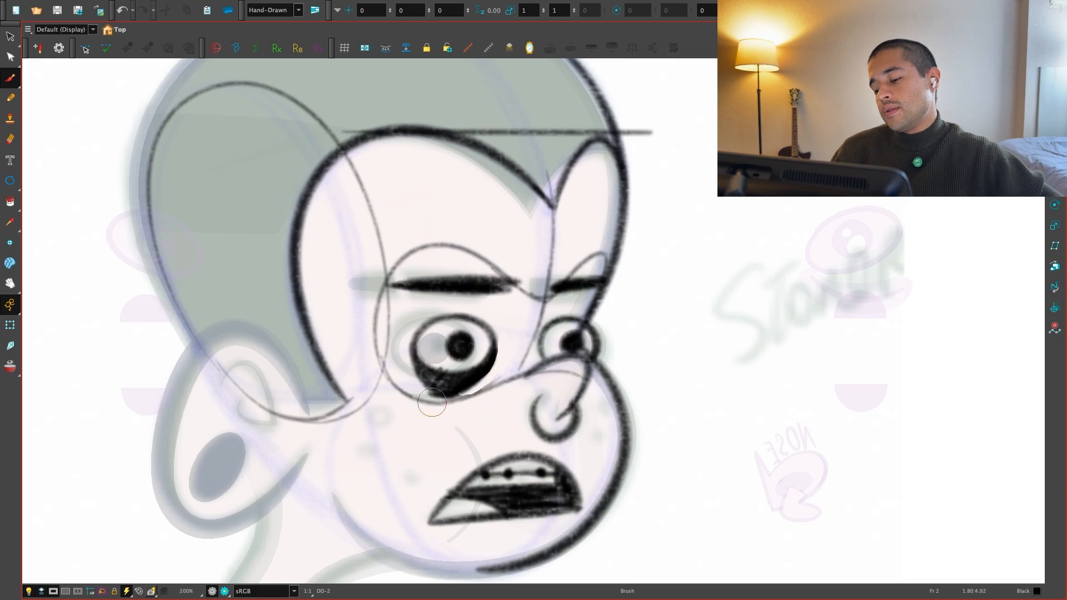
scroll(629, 421, down, 4)
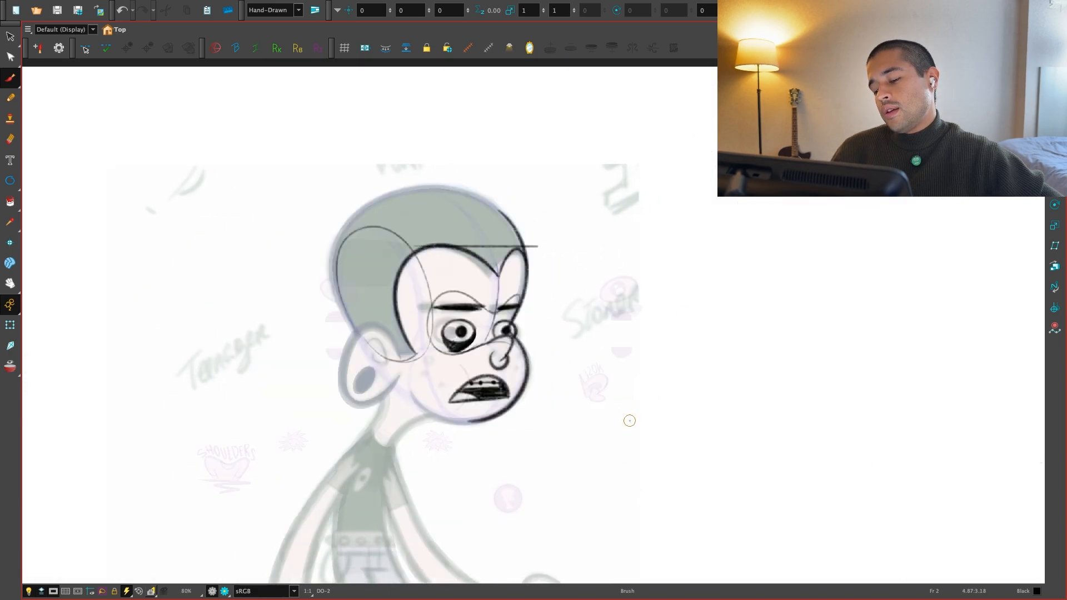
Remove the solid black makeup crescent from under the larger eye on frame 2, keeping the eye outline
scroll(624, 429, up, 3)
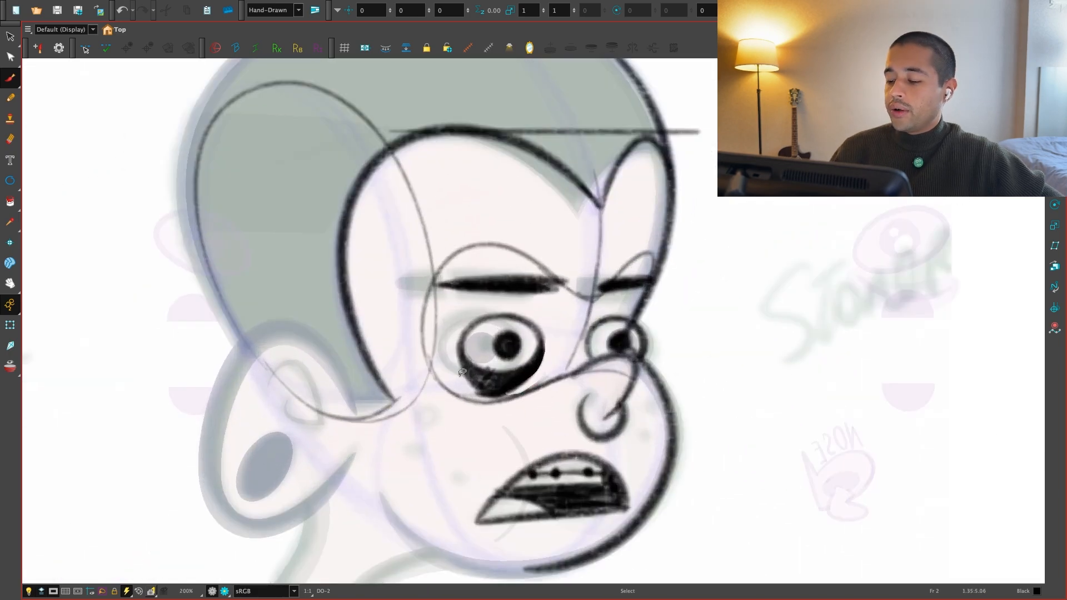
key(alt+s)
key(ctrl+a)
key(ctrl+z)
key(ctrl+shift+z)
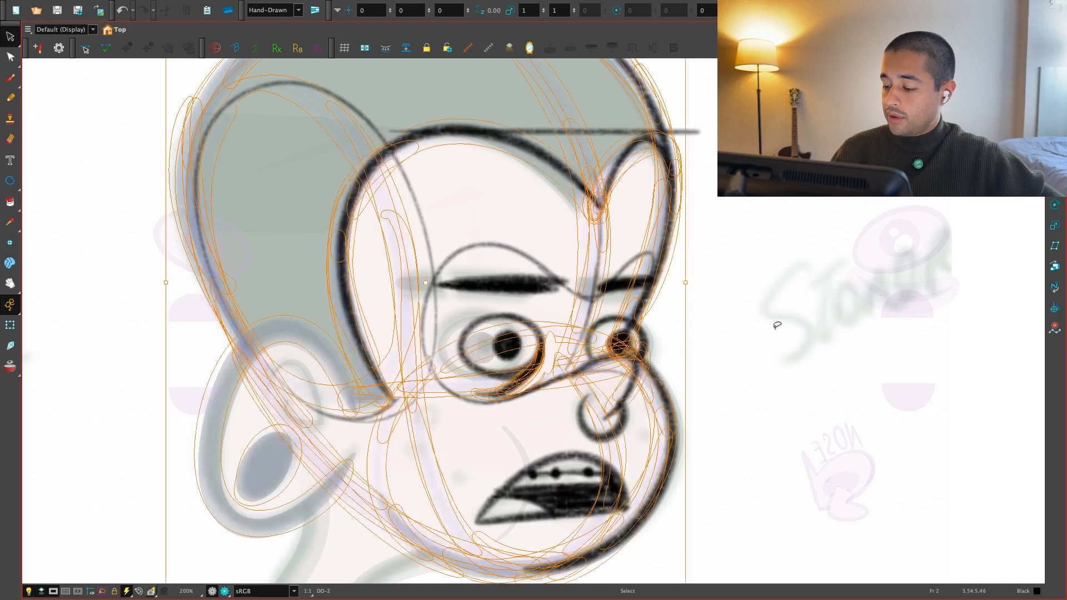
key(ctrl+z)
key(ctrl+shift+z)
key(ctrl+z)
key(ctrl+shift+z)
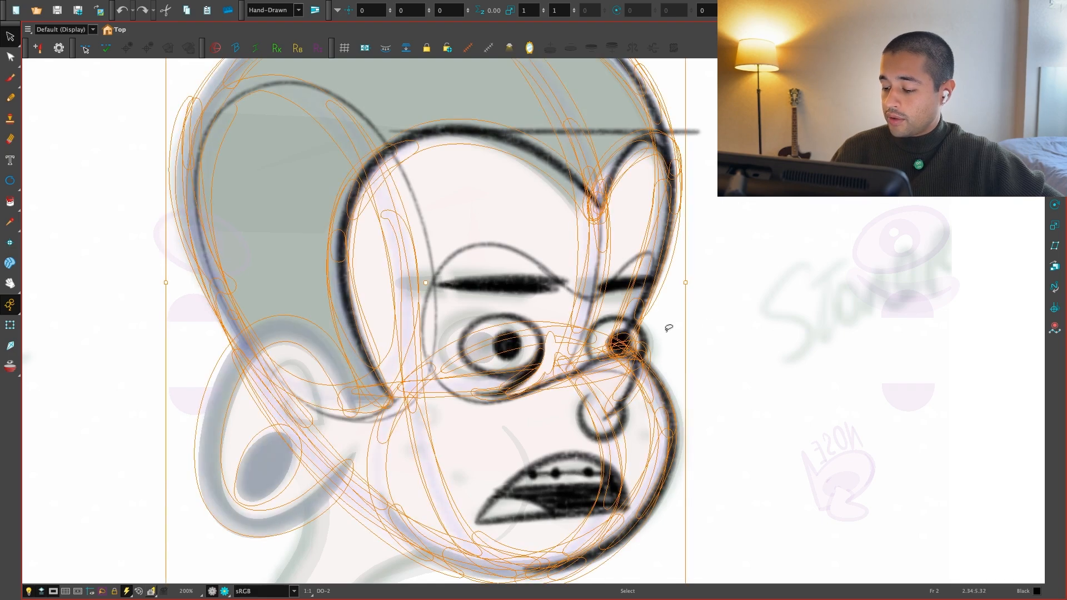
key(2)
key(ctrl+z)
key(ctrl+shift+z)
key(ctrl+z)
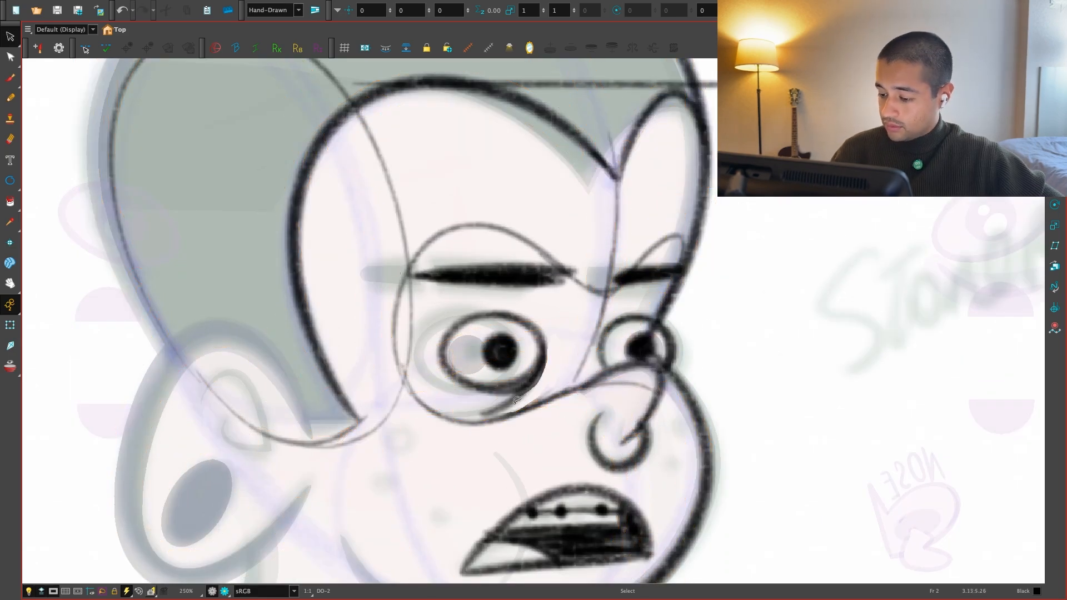
Select and delete the leftover crescent stroke remnants along the lower nose side of frame 2's larger eye
click(517, 401)
click(559, 377)
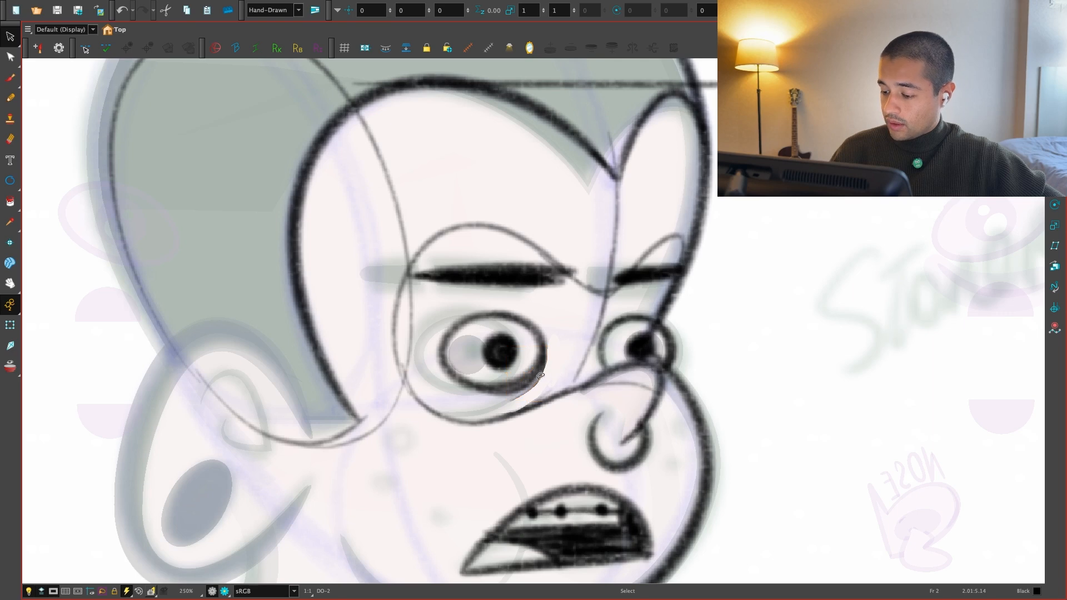
drag(548, 376, 549, 375)
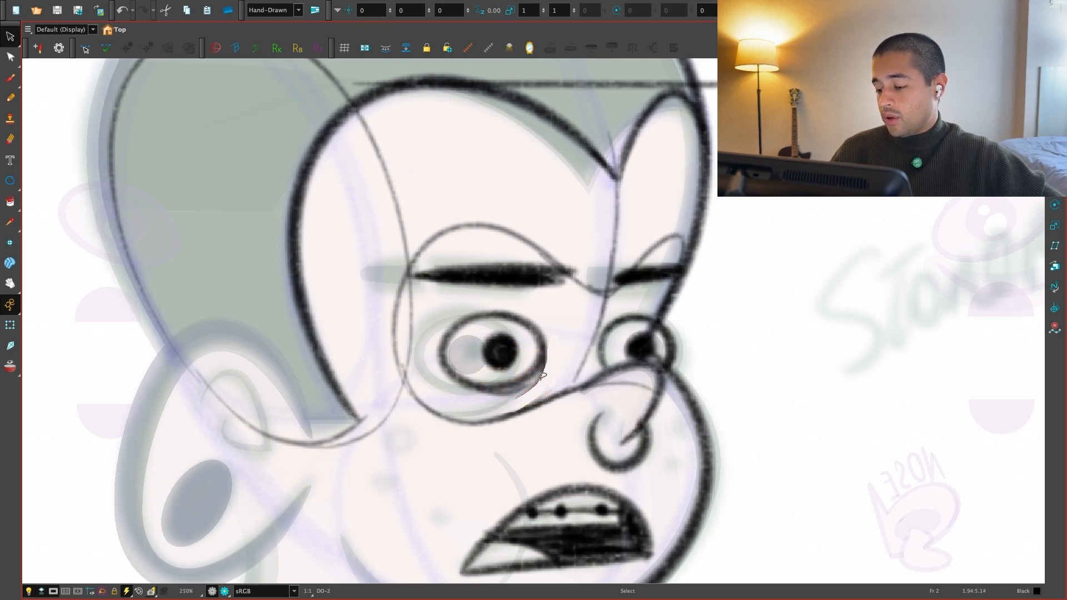
click(554, 371)
click(543, 375)
key(Delete)
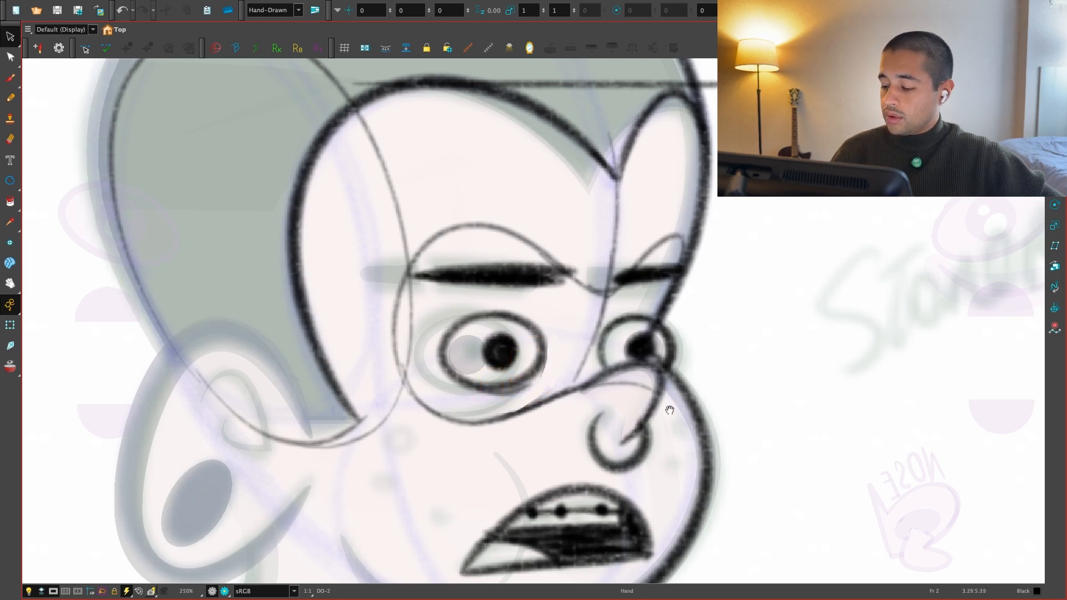
Redraw the outer outline of the makeup crescent with black brush strokes curving beneath frame 2's larger eye
key(2)
key(alt+b)
mouse_move(389, 341)
mouse_down()
mouse_move(367, 417)
mouse_move(403, 429)
mouse_move(409, 474)
mouse_up()
key(super+z)
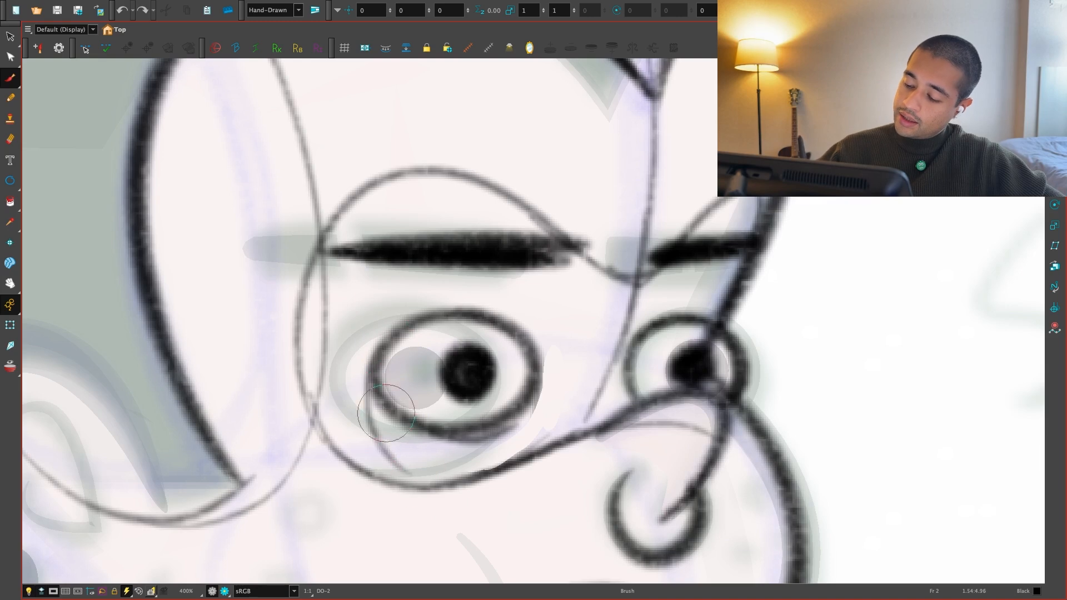
key(super+z)
key(super+z)
mouse_move(387, 356)
mouse_down()
mouse_move(418, 469)
mouse_move(382, 430)
mouse_move(382, 411)
mouse_move(422, 476)
mouse_up()
key(super+z)
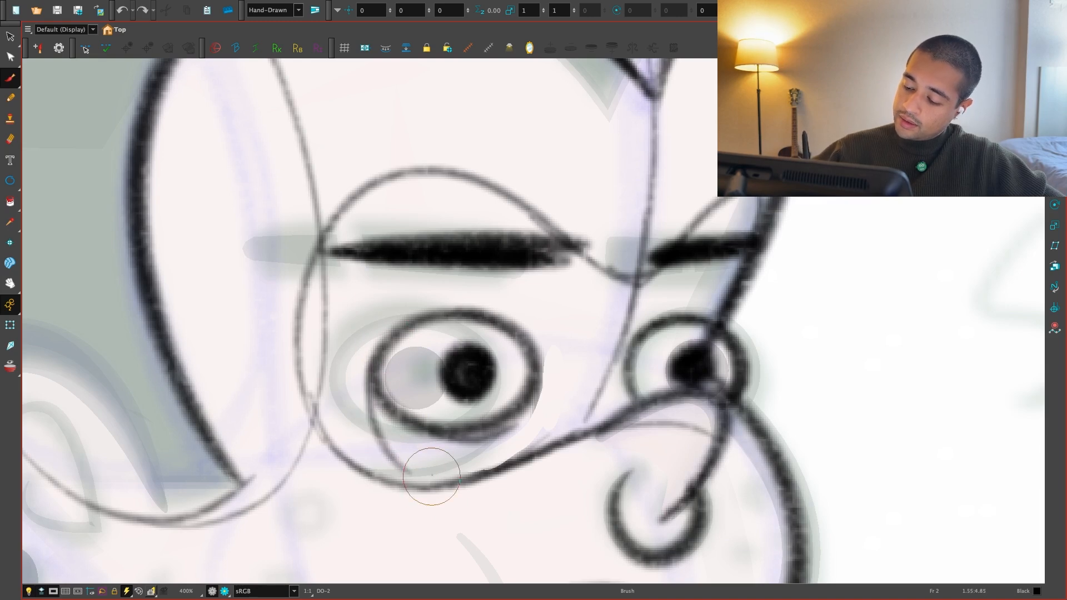
drag(368, 412, 467, 475)
drag(390, 460, 510, 439)
drag(444, 479, 533, 392)
drag(494, 465, 521, 349)
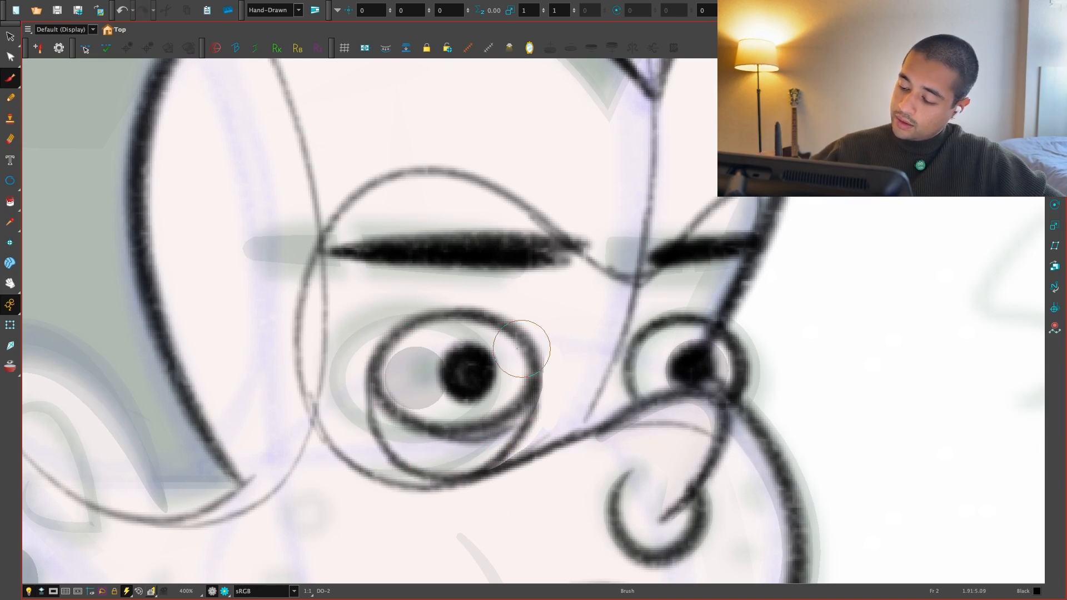
Undo the large eye bag curve drawn beneath the near eye
key(super+z)
key(super+z)
key(super+z)
drag(393, 427, 412, 437)
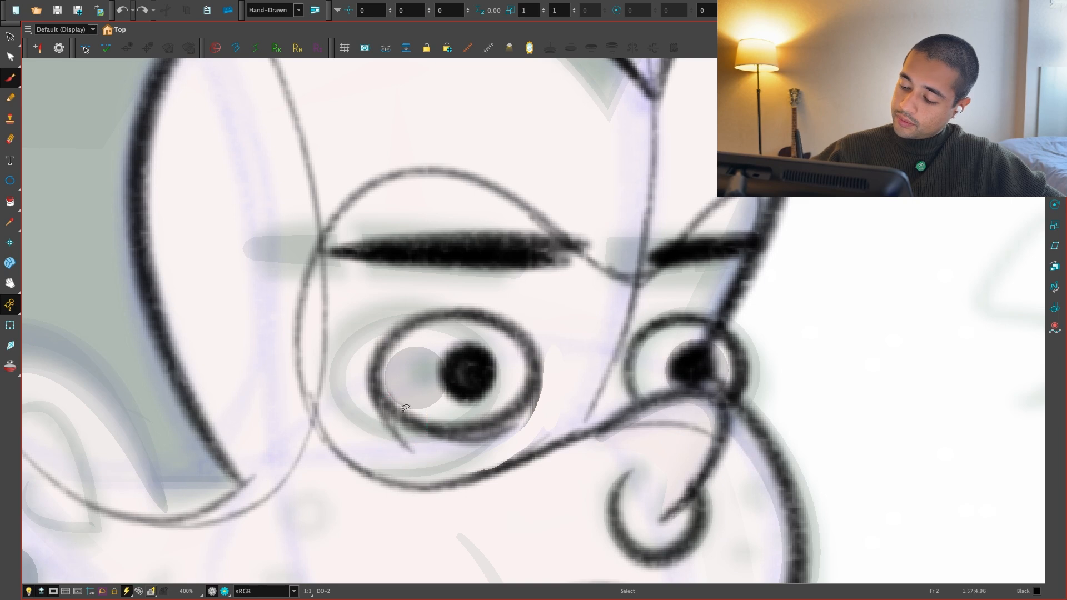
key(super+z)
Try a shallower curved eye bag beneath the near eye
drag(371, 373, 448, 457)
mouse_move(377, 406)
mouse_down()
mouse_move(499, 443)
mouse_move(435, 461)
mouse_move(526, 413)
mouse_up()
drag(485, 456, 537, 355)
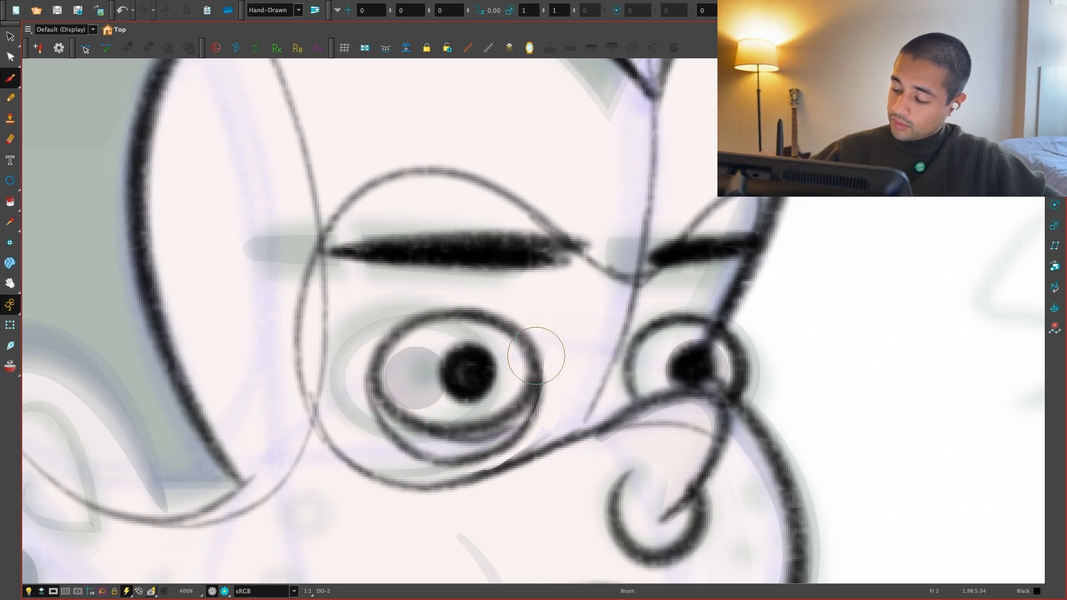
key(super+z)
key(super+z)
mouse_move(375, 375)
mouse_down()
mouse_move(448, 457)
mouse_move(504, 457)
mouse_up()
key(super+z)
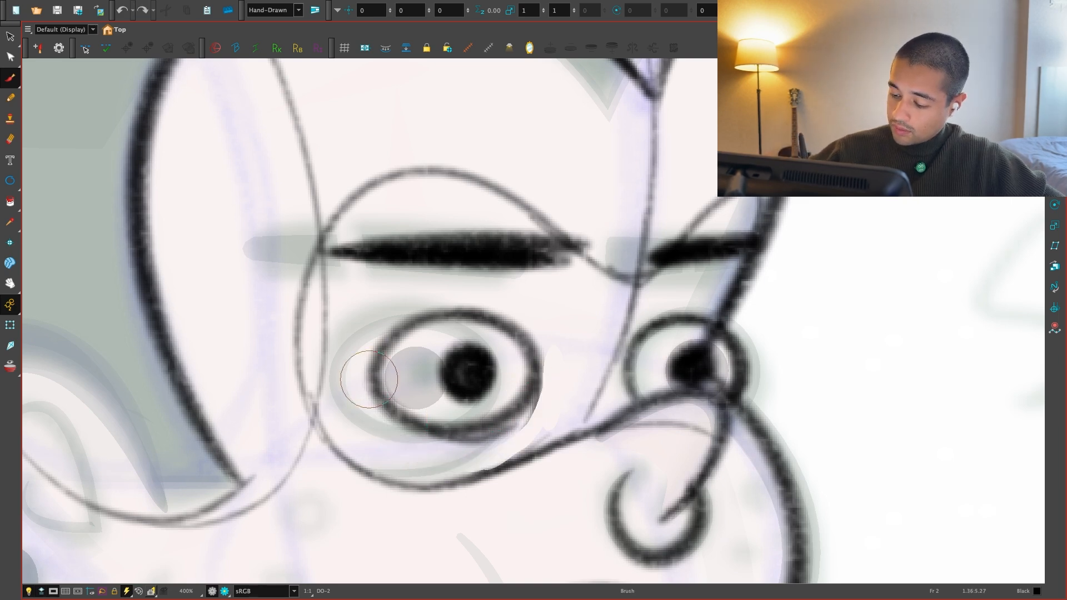
Draw a deep eye bag beneath the near eye on frame 2 and shade it in with brush strokes
mouse_move(423, 318)
mouse_down()
mouse_move(416, 472)
mouse_move(536, 317)
mouse_up()
scroll(536, 317, down, 5)
scroll(558, 396, up, 5)
key(super+z)
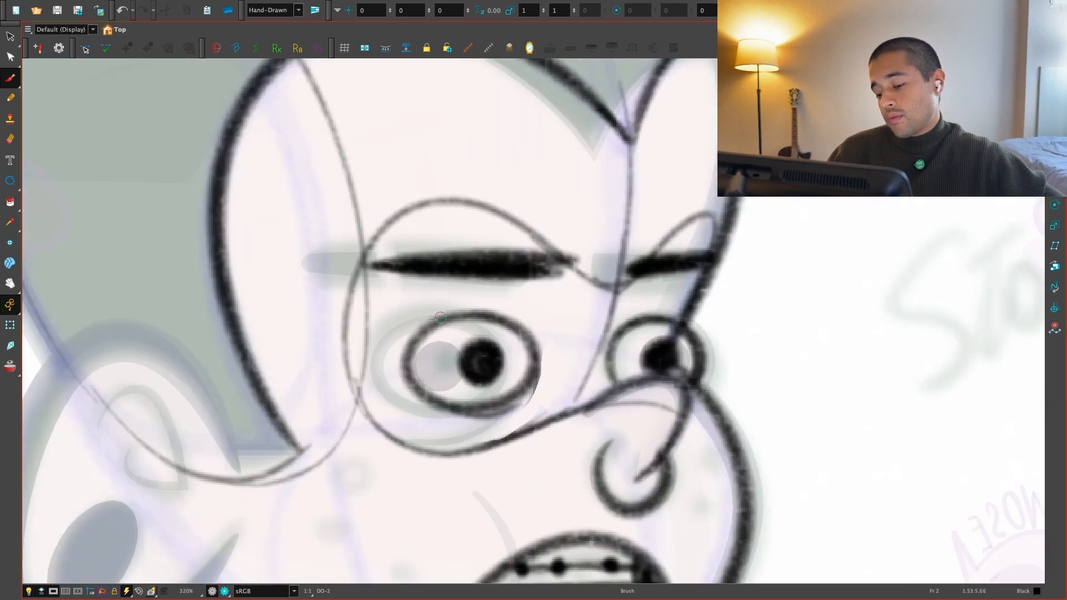
mouse_move(440, 316)
mouse_down()
mouse_move(537, 392)
mouse_move(583, 313)
mouse_up()
scroll(578, 317, down, 5)
scroll(693, 439, up, 4)
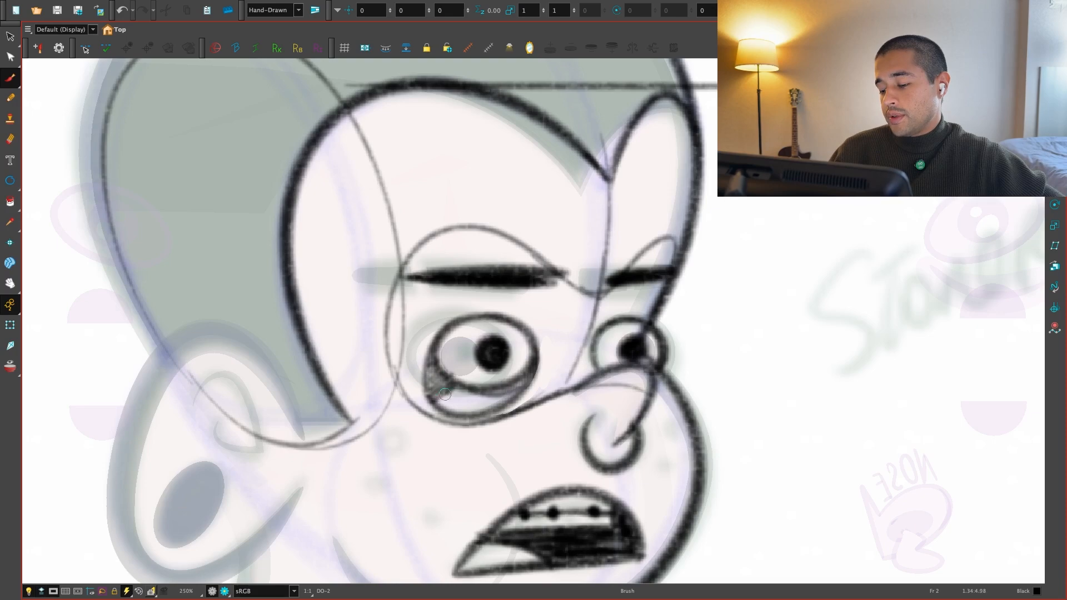
drag(476, 405, 523, 387)
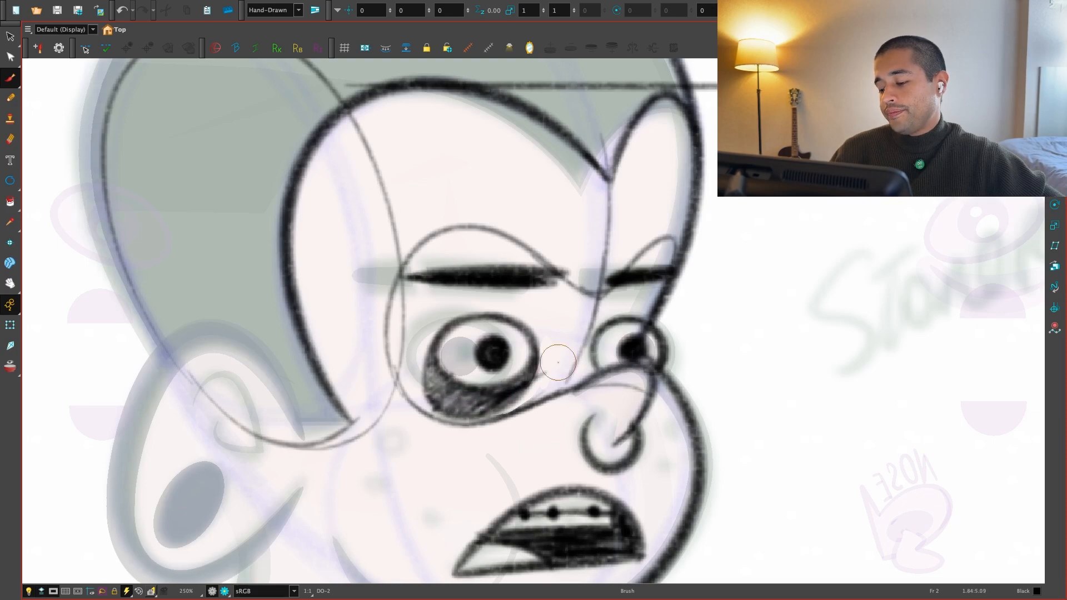
Check the shaded eye bag against the whole head and undo it
key(1)
key(1)
key(1)
key(1)
drag(737, 428, 725, 437)
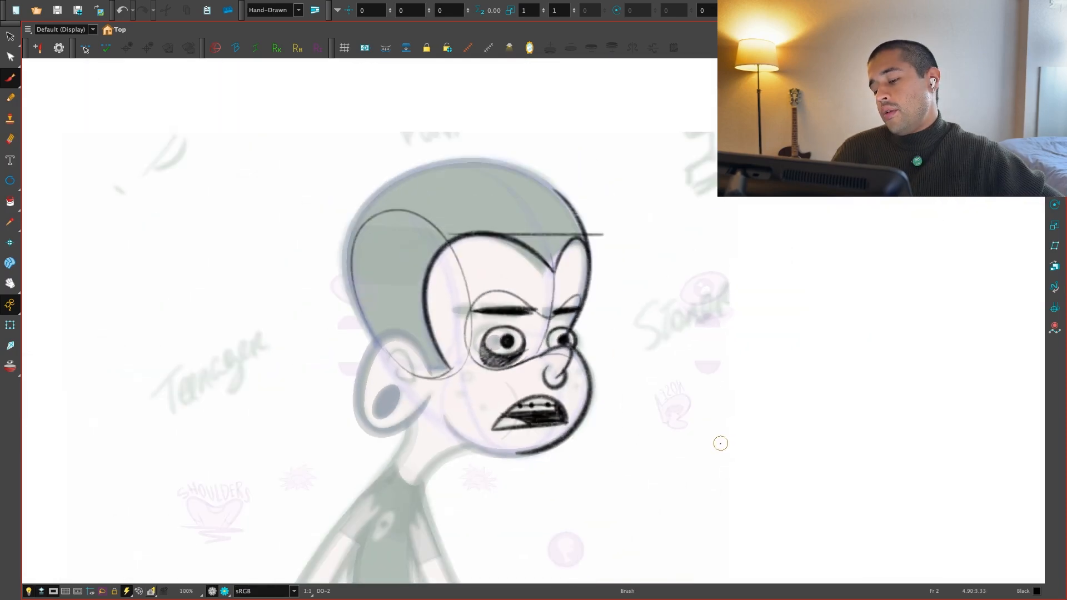
key(super+z)
key(super+z)
Brush a narrow crescent outline along the lower rim of the near eye as its new eye bag
key(2)
key(2)
key(2)
key(2)
mouse_move(686, 376)
mouse_down()
mouse_move(782, 417)
mouse_move(510, 335)
mouse_up()
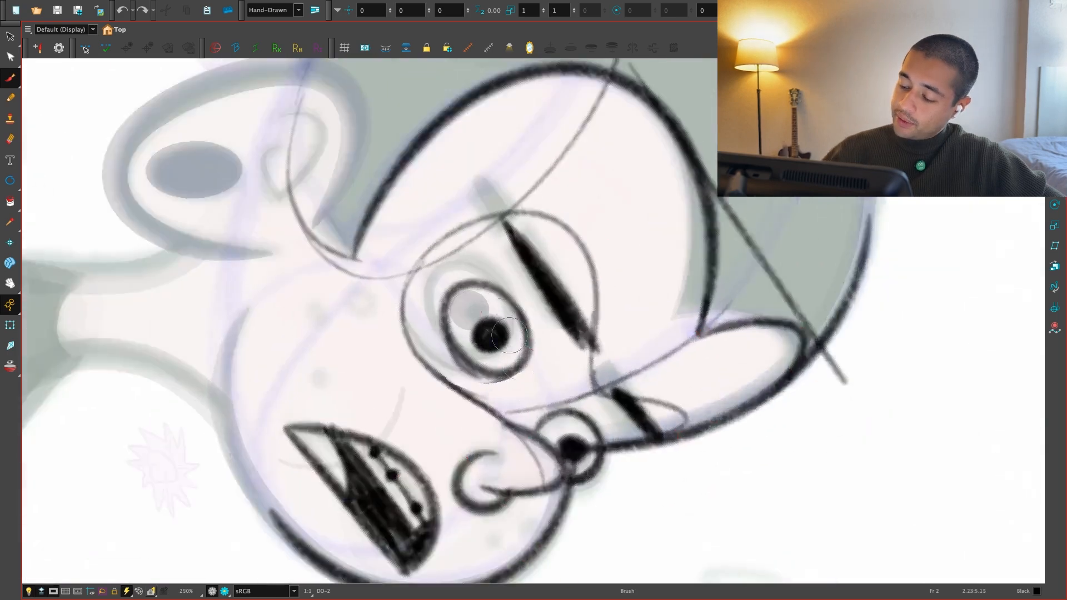
key(2)
mouse_move(432, 284)
mouse_down()
mouse_move(421, 364)
mouse_move(499, 399)
mouse_up()
drag(604, 393, 483, 408)
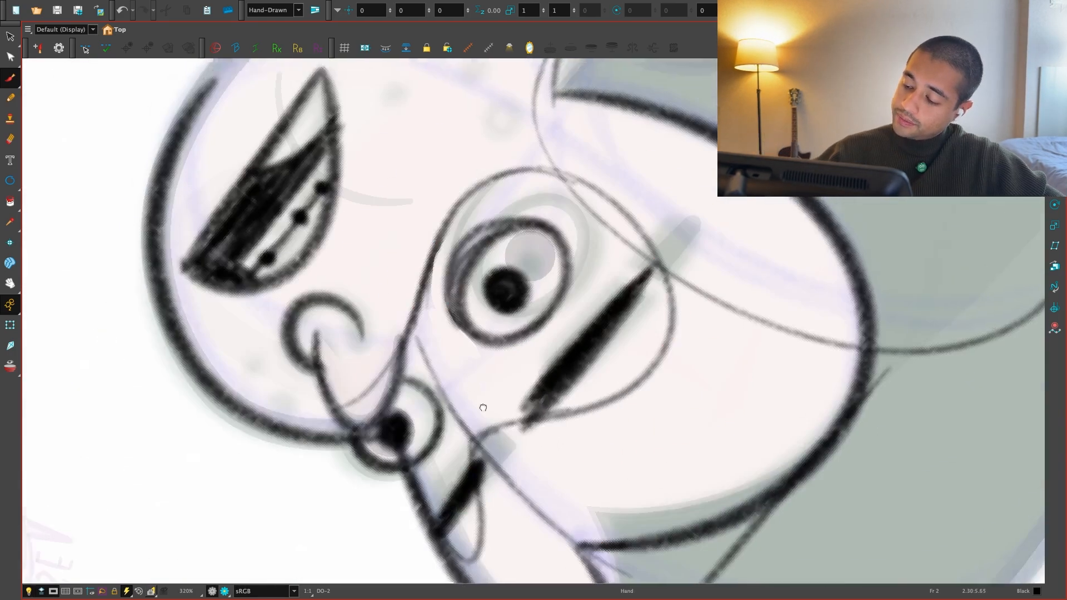
key(2)
key(2)
key(super+z)
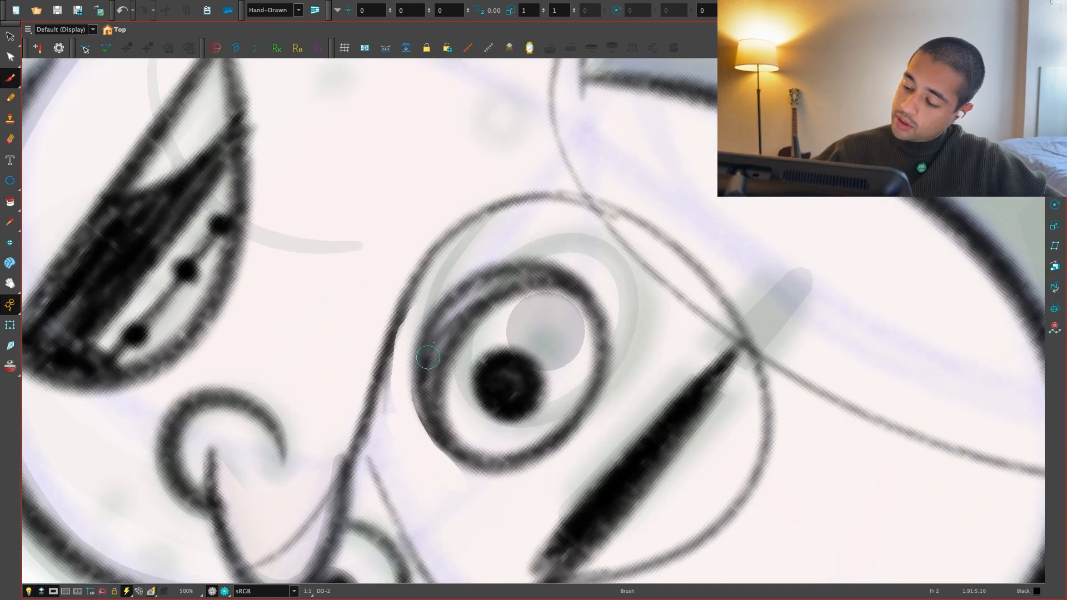
Fill the crescent eye bag under the near eye with dense black strokes and check it against the whole face
mouse_move(428, 357)
mouse_down()
mouse_move(523, 274)
mouse_move(426, 422)
mouse_move(532, 274)
mouse_move(581, 288)
mouse_up()
drag(497, 283, 578, 286)
key(shift+x)
key(1)
key(1)
key(1)
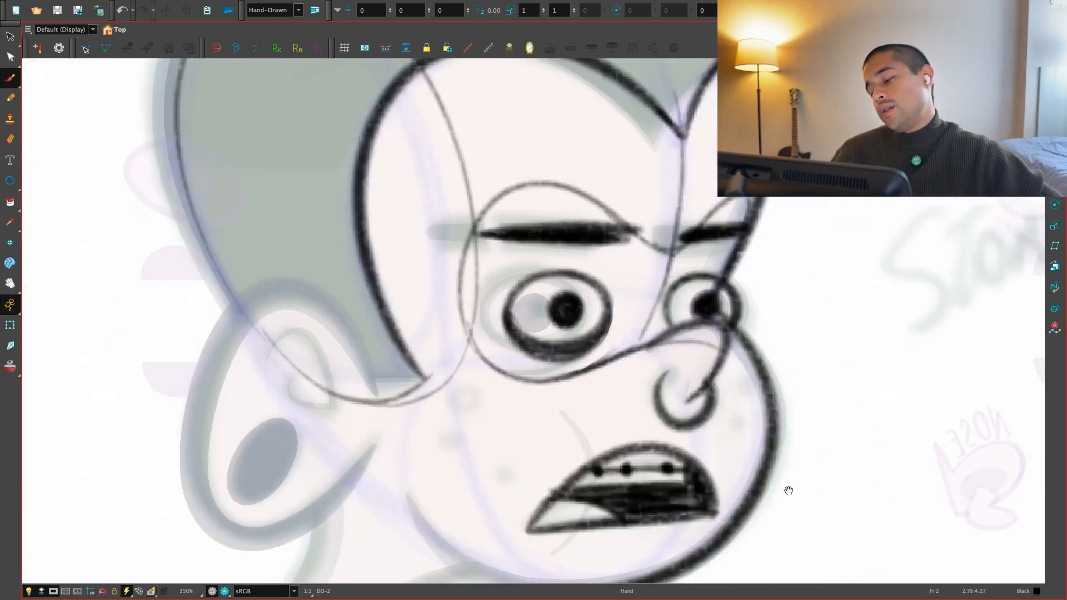
key(1)
key(1)
key(1)
key(2)
key(2)
key(2)
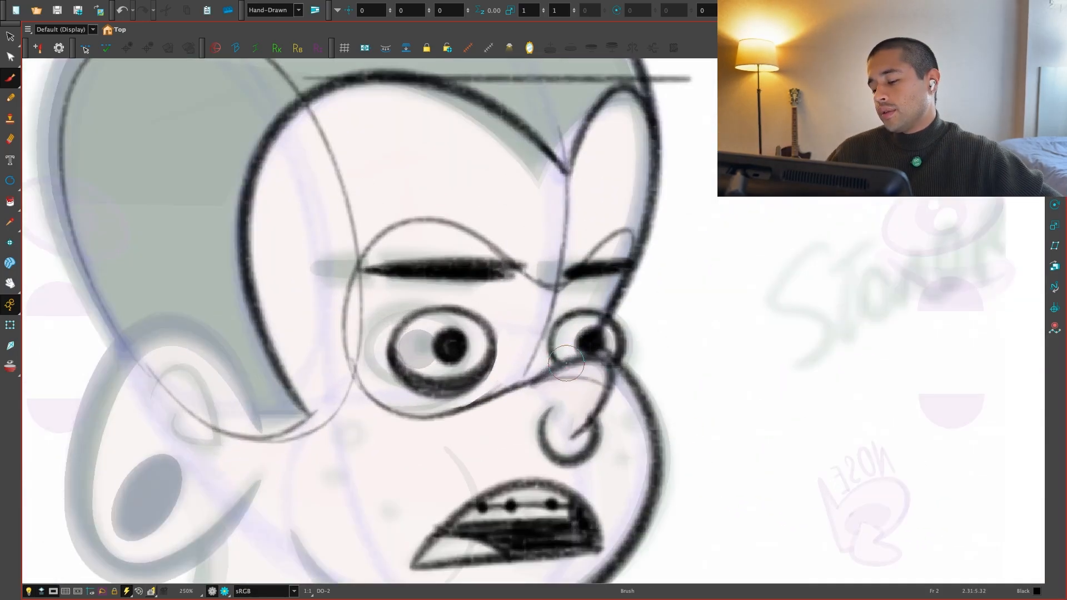
Thicken the near eye's outline so it blends into the dark eye bag
key(1)
key(1)
key(2)
key(2)
key(2)
key(2)
drag(568, 534, 669, 486)
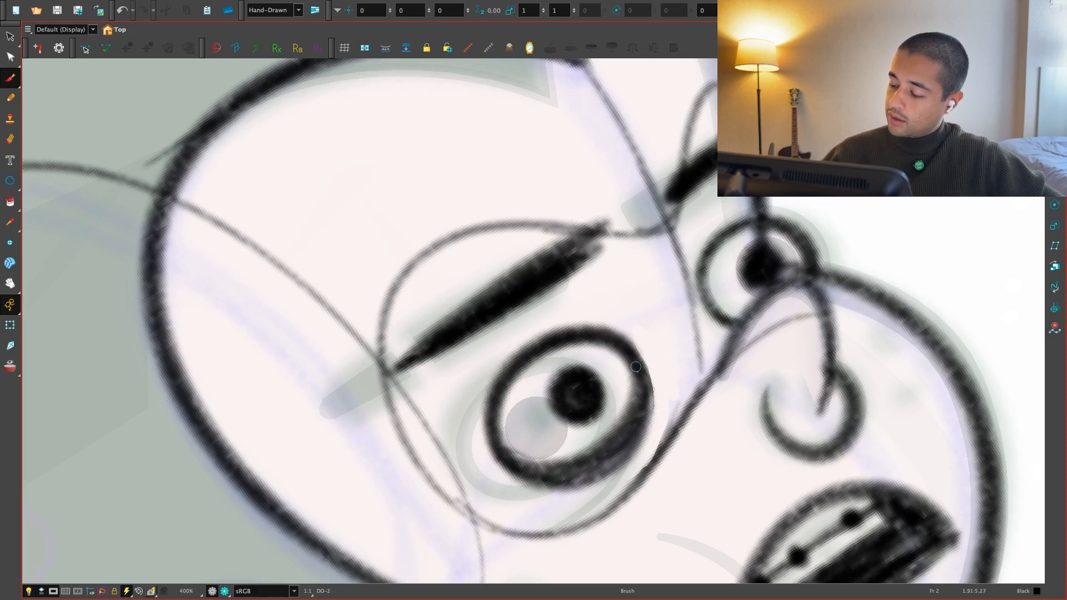
key(shift+x)
key(1)
key(1)
key(2)
key(2)
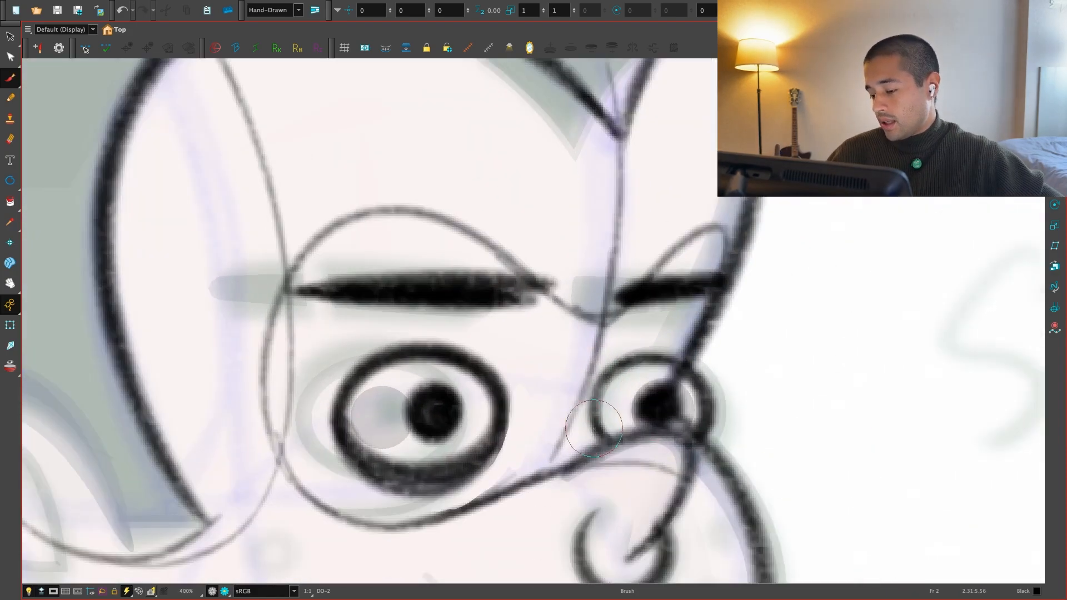
Thicken the outline of the far eye with curved brush strokes to match the near eye
mouse_move(594, 428)
mouse_down()
mouse_move(623, 363)
mouse_move(710, 398)
mouse_up()
key(ctrl+z)
mouse_move(591, 417)
mouse_down()
mouse_move(601, 385)
mouse_move(717, 399)
mouse_up()
key(ctrl+z)
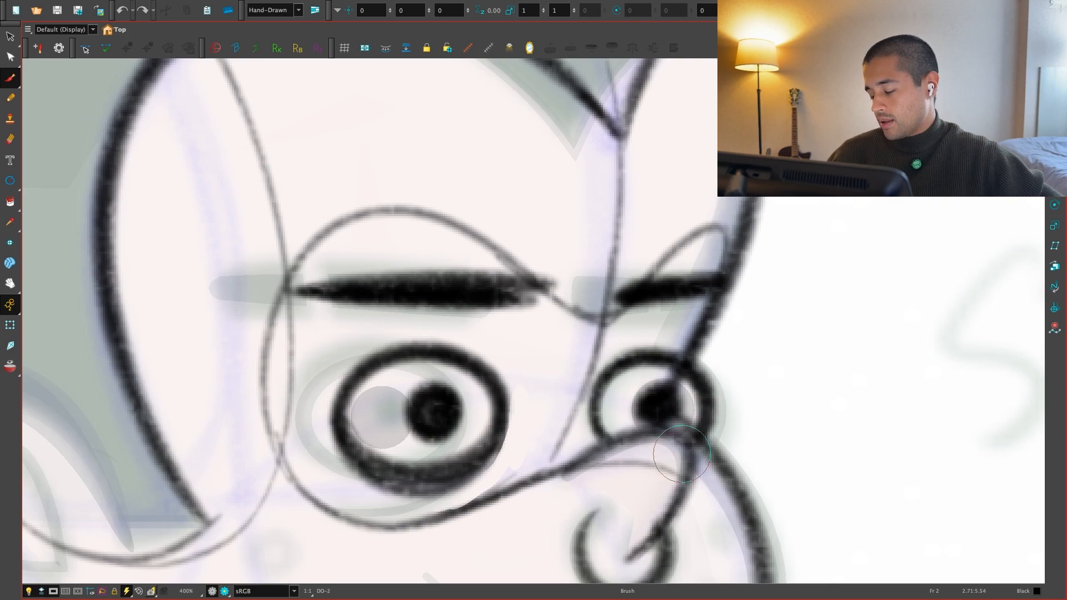
key(1)
key(1)
key(1)
key(1)
key(1)
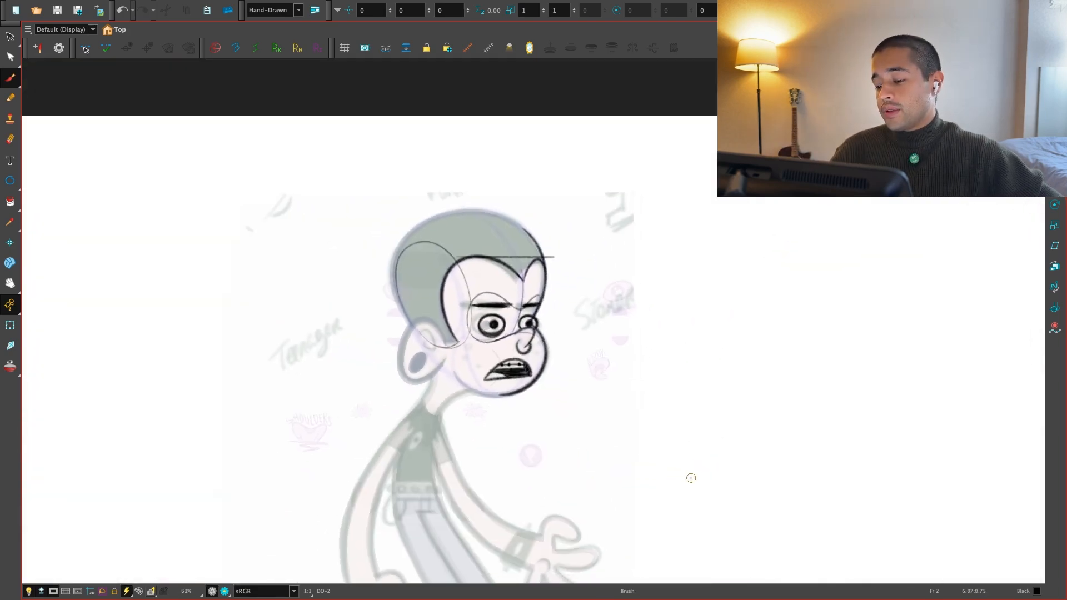
Go to frame 3 and delete the heavy black eye bag under the profile eye
key(period)
key(comma)
key(period)
key(2)
key(2)
key(2)
key(2)
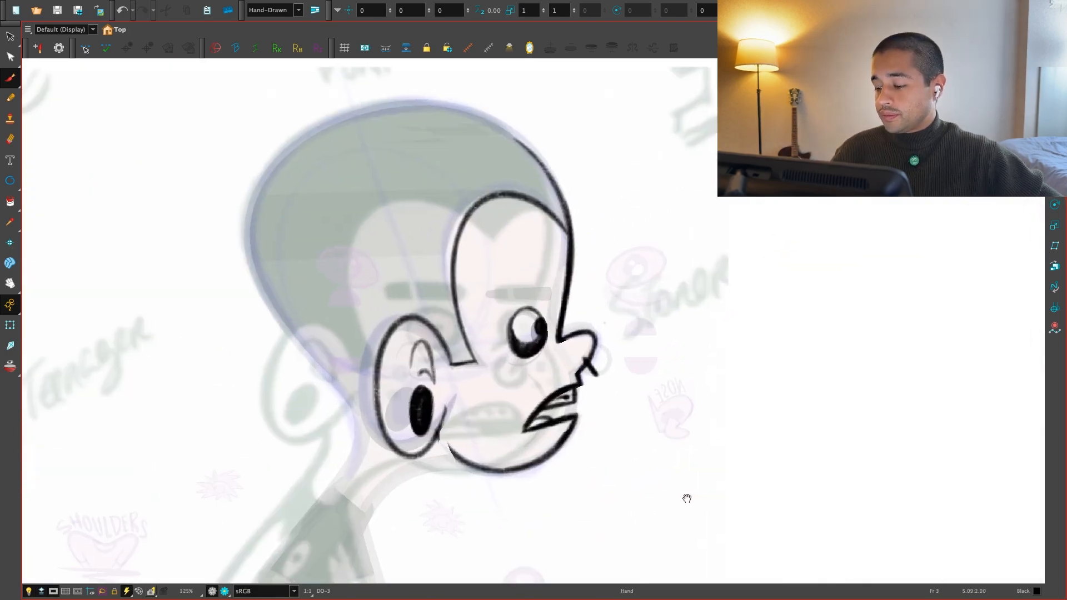
key(alt+s)
click(518, 385)
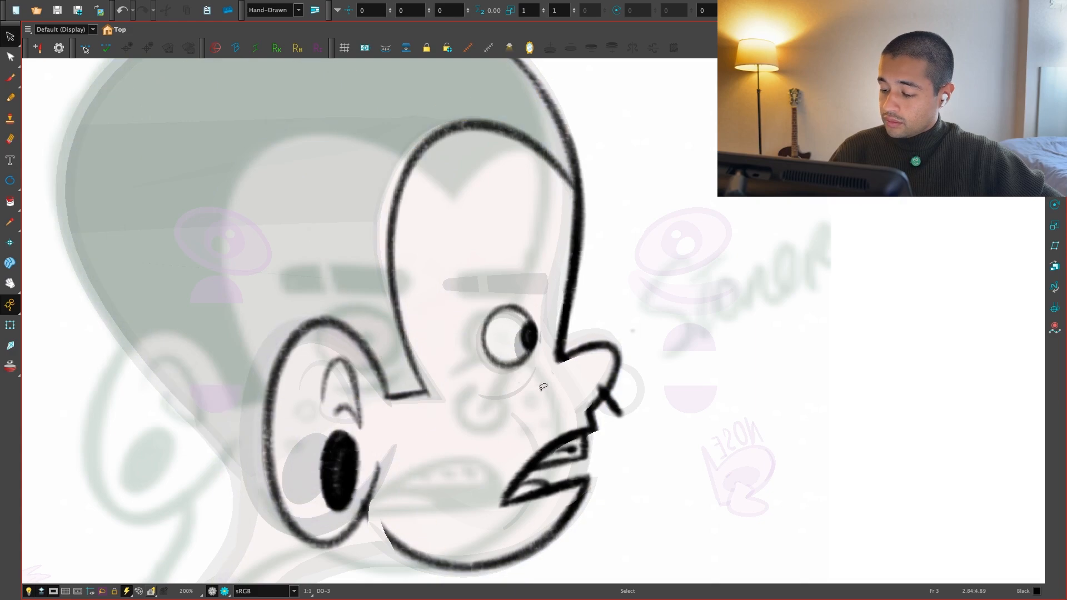
key(2)
key(ctrl+a)
key(Escape)
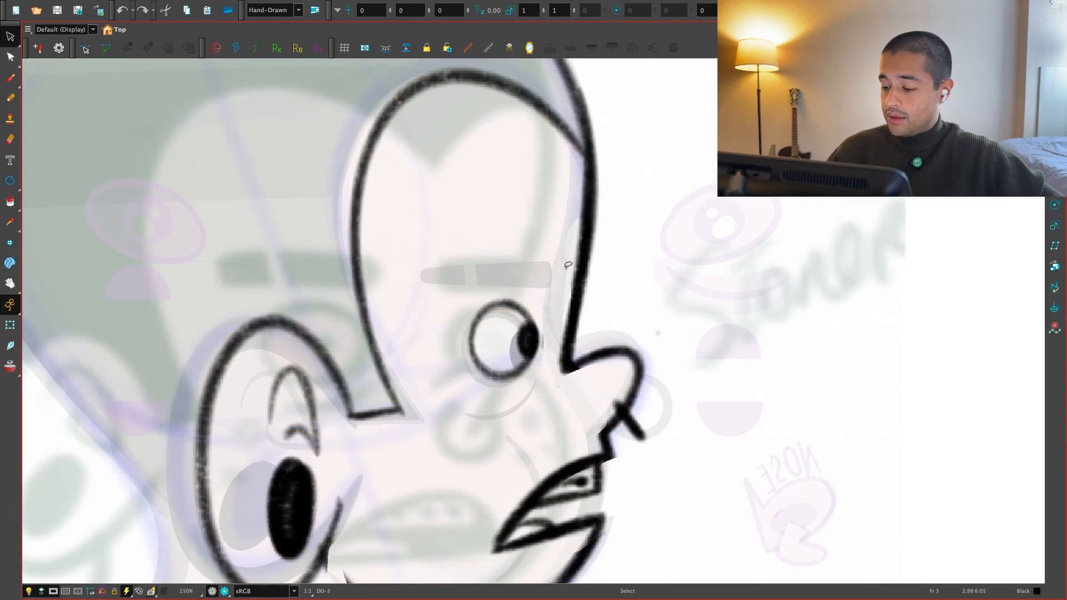
Compare with frame 2, and draw and shade a rounded eye bag beneath the profile eye on frame 3
key(comma)
key(period)
key(comma)
key(period)
key(space)
key(2)
key(2)
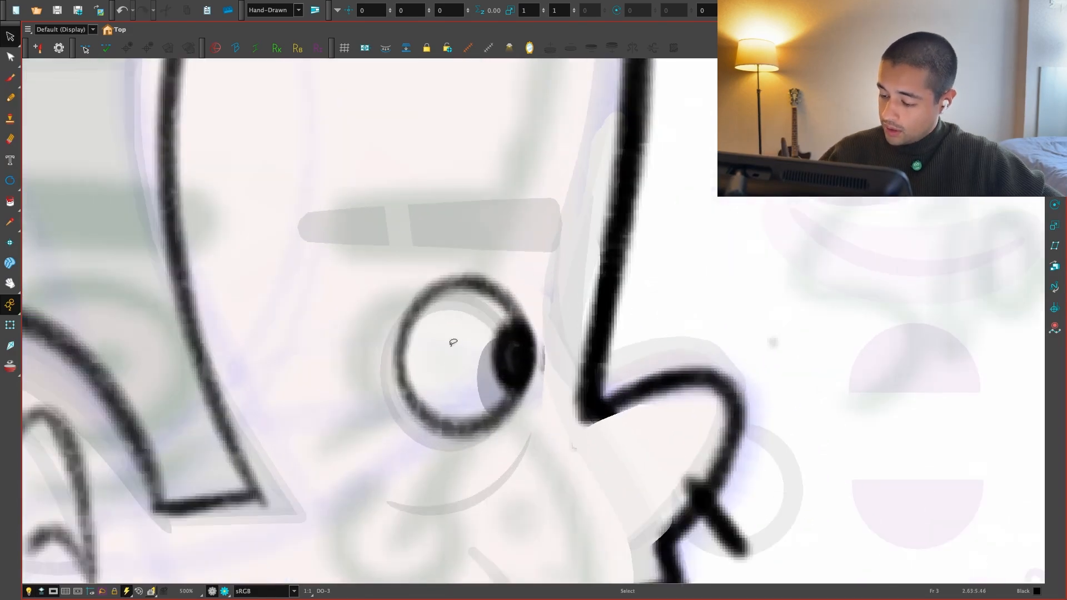
key(alt+b)
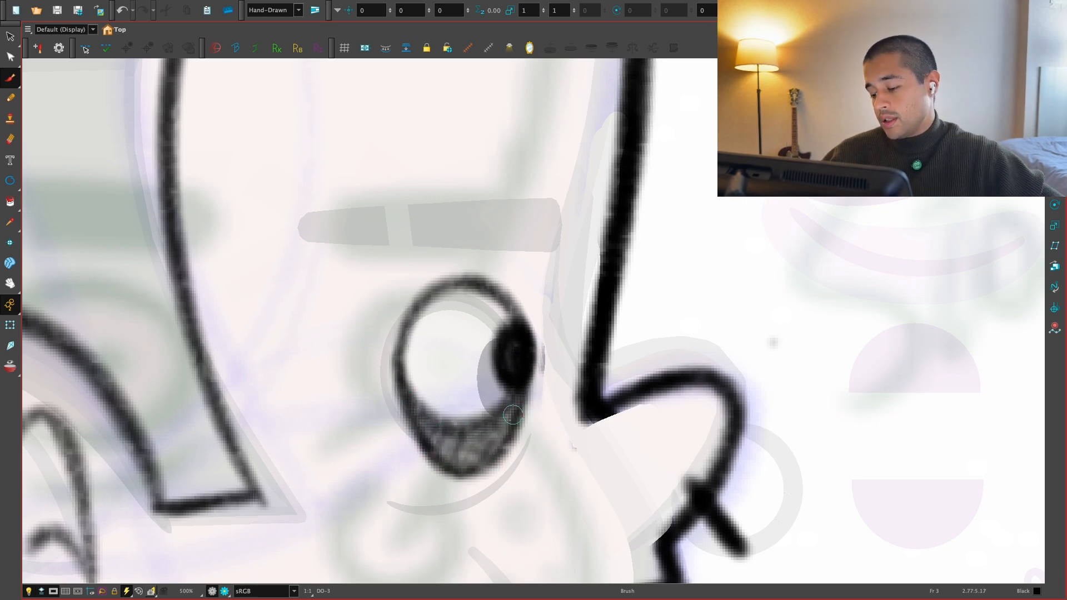
key(1)
key(1)
key(1)
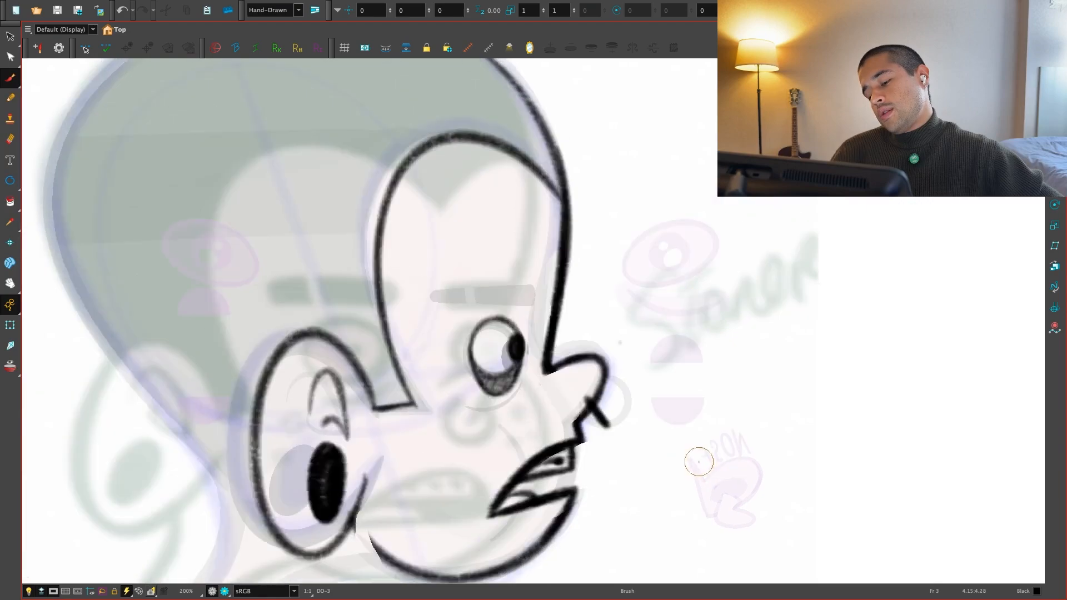
Flip repeatedly between neighbouring drawings to compare the eye bag shapes
key(f)
key(g)
key(space)
mouse_move(698, 466)
mouse_down()
mouse_move(703, 503)
mouse_move(662, 389)
mouse_up()
key(f)
key(g)
key(f)
key(g)
key(f)
key(g)
key(space)
key(2)
key(2)
key(alt+s)
key(super+a)
key(space)
drag(466, 543, 476, 505)
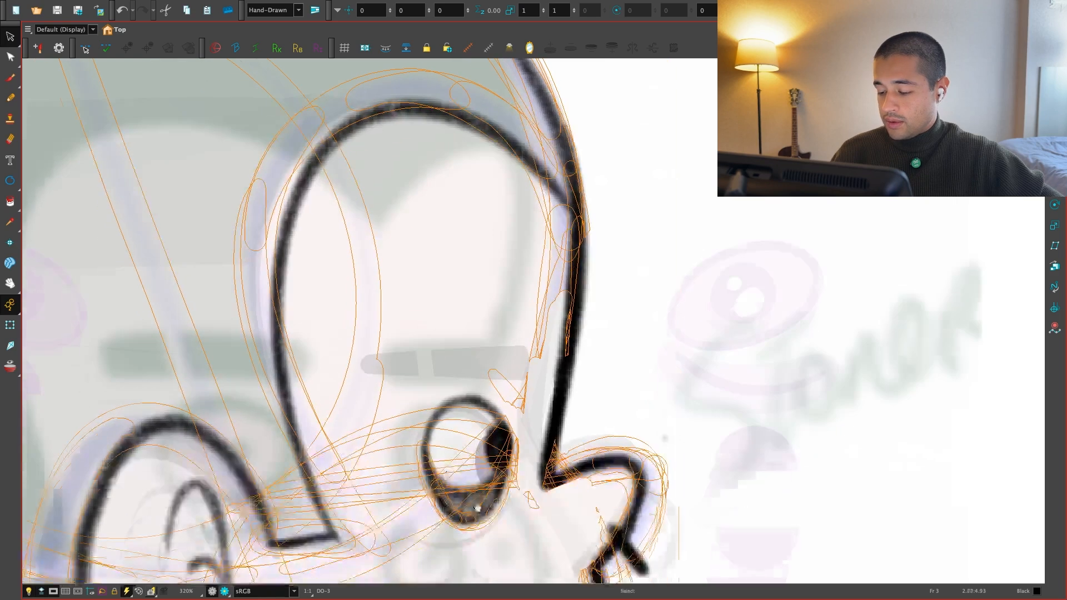
click(476, 505)
click(455, 546)
key(1)
key(1)
key(1)
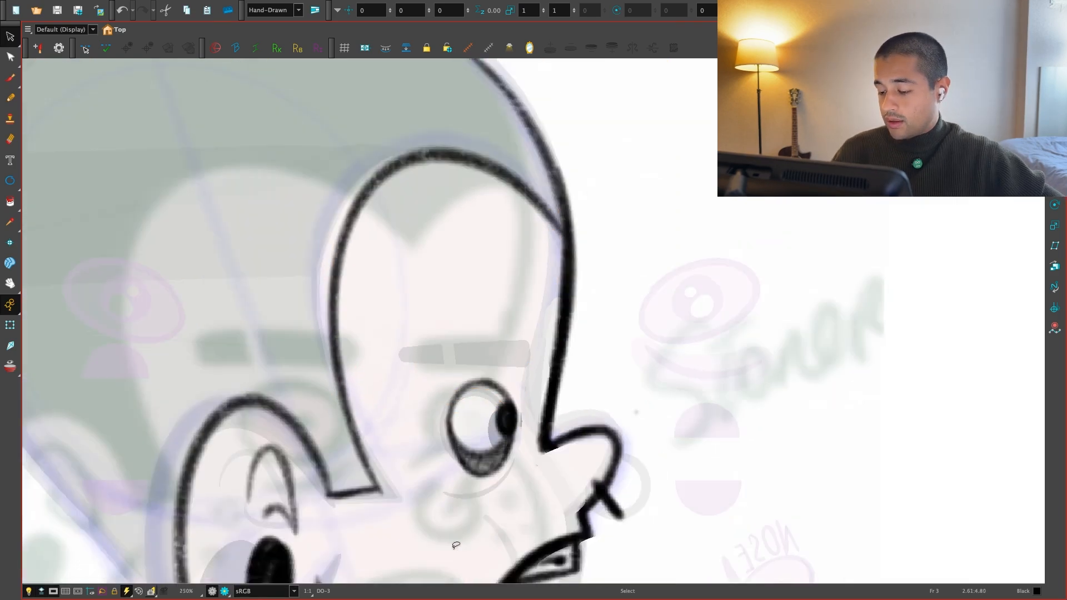
key(1)
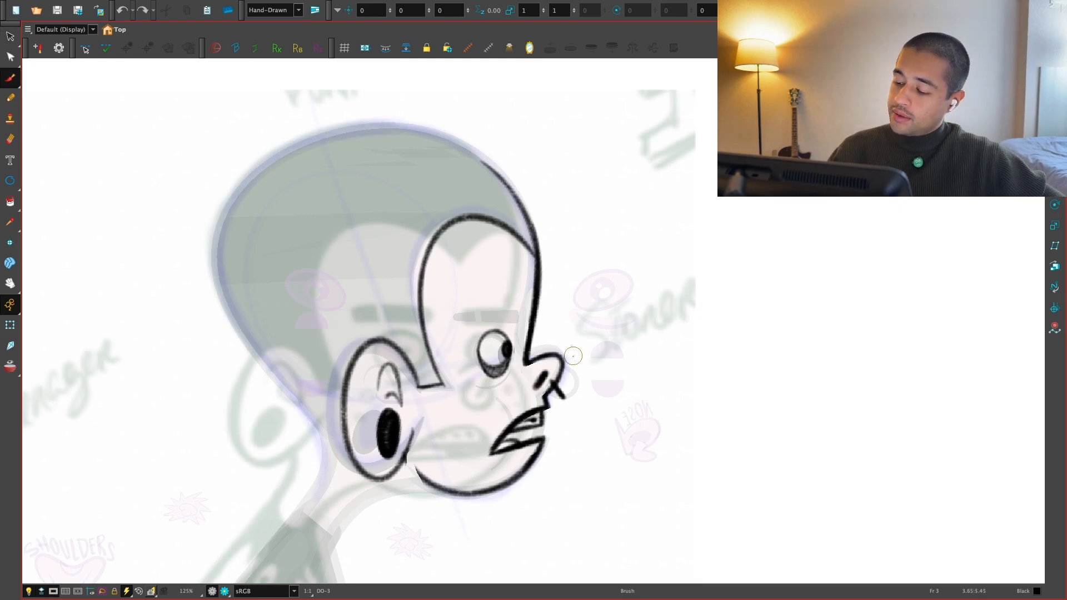
Flip between frames 2 and 3 to compare the facial features across the head turn
key(comma)
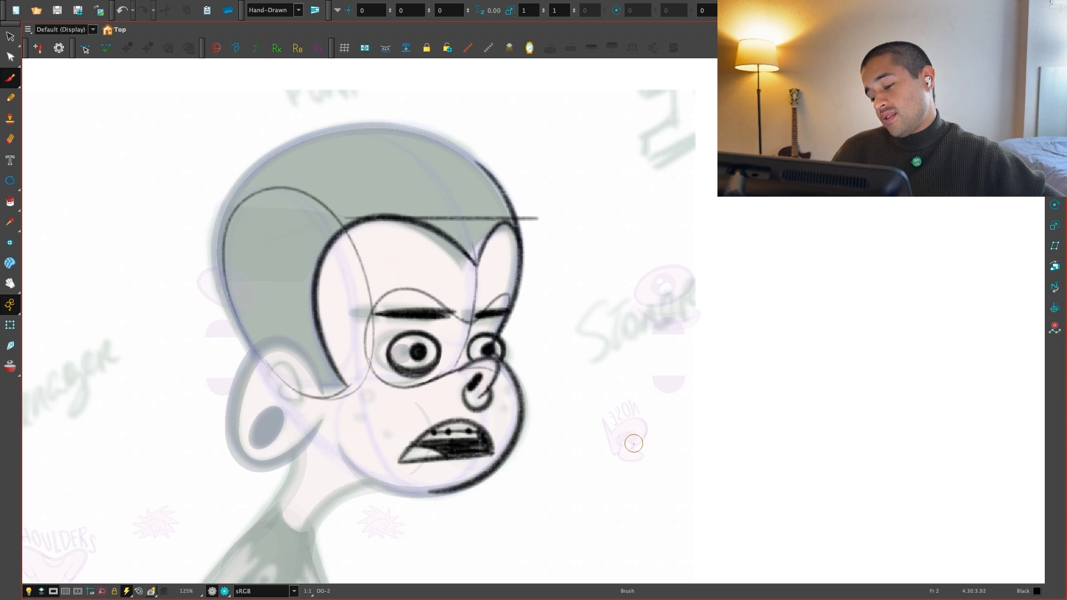
key(period)
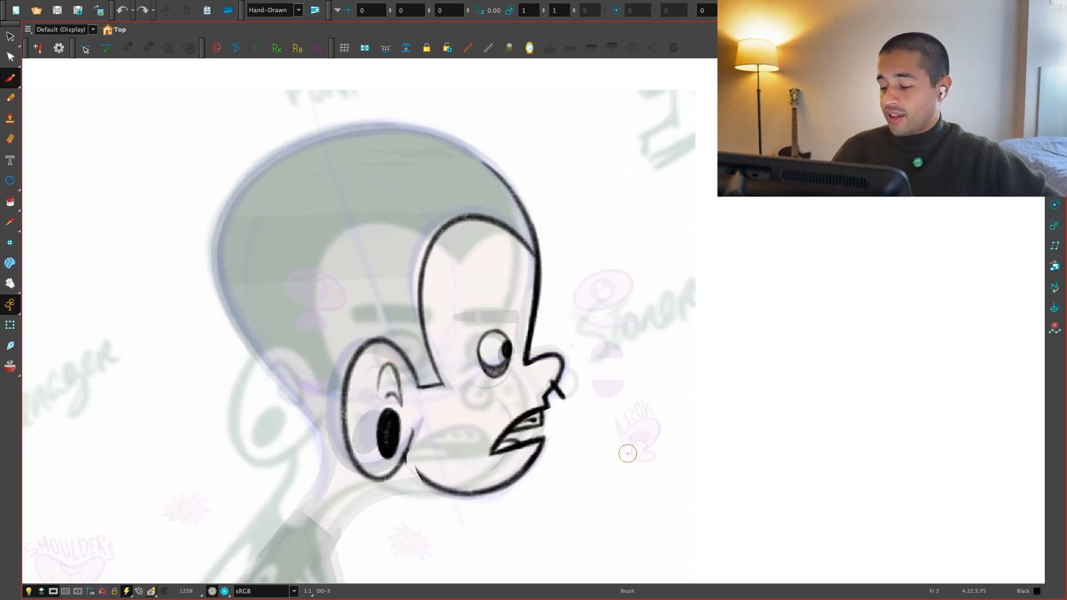
scroll(617, 464, down, 2)
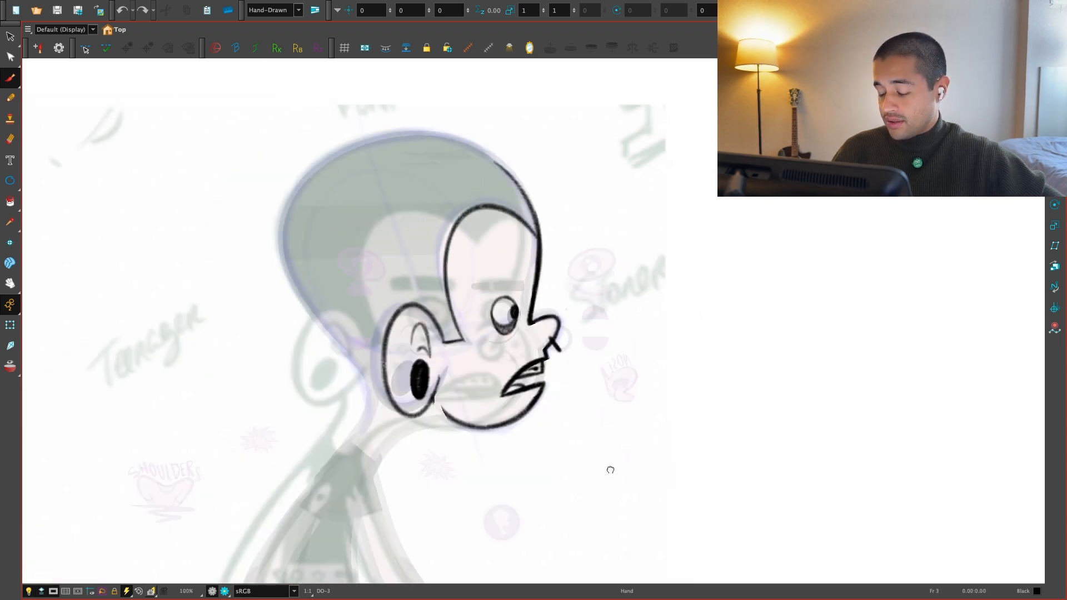
key(comma)
key(period)
key(comma)
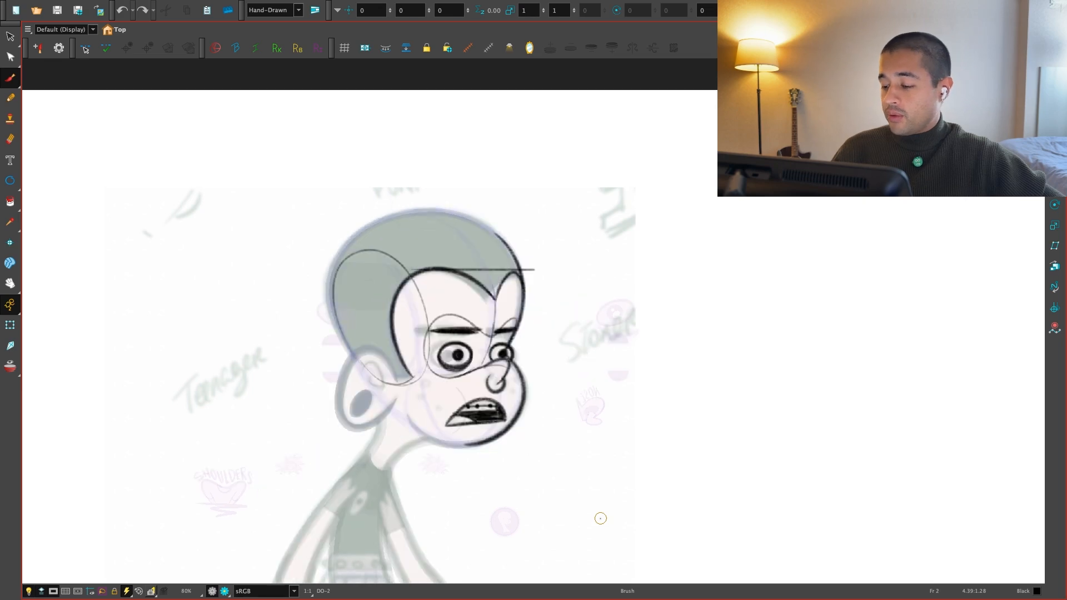
key(period)
key(comma)
scroll(581, 465, up, 2)
key(comma)
key(period)
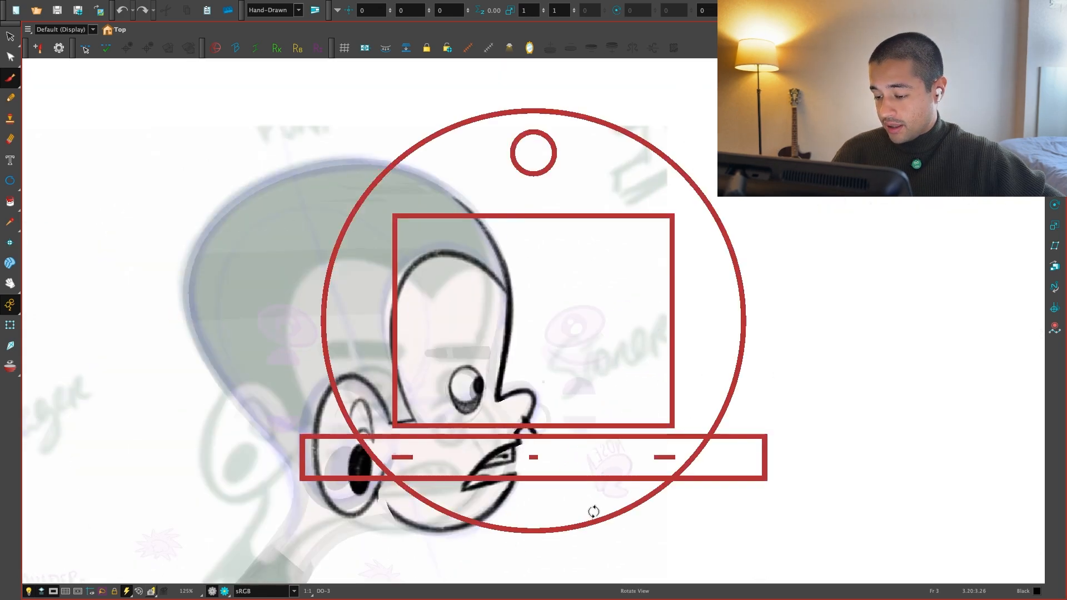
Draw a thick solid black eyebrow above the profile eye on frame 3 and cut a narrow vertical slit through it
key(period)
scroll(591, 508, up, 3)
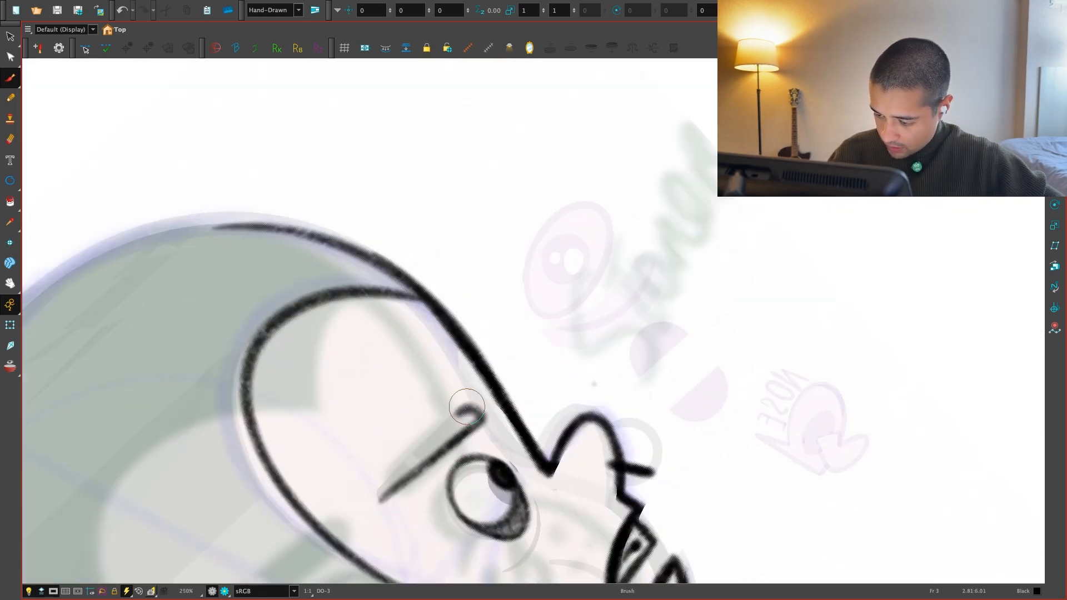
key(shift+x)
drag(475, 388, 502, 381)
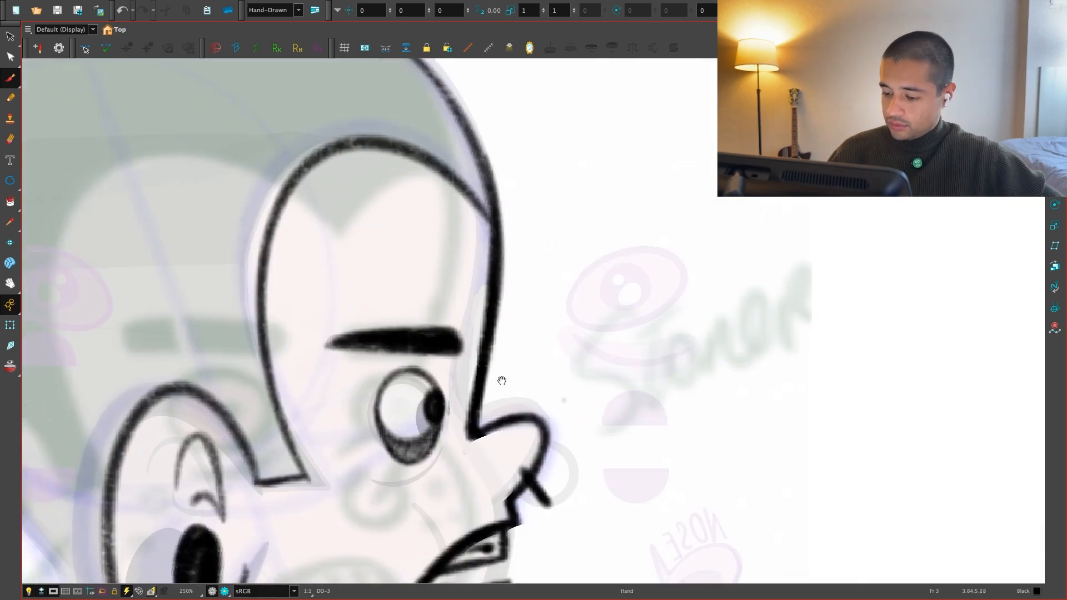
drag(386, 354, 390, 320)
key(1)
key(1)
key(1)
Flip between frames 2 and 3 at several zoom levels to check the new eyebrow against the previous pose
key(comma)
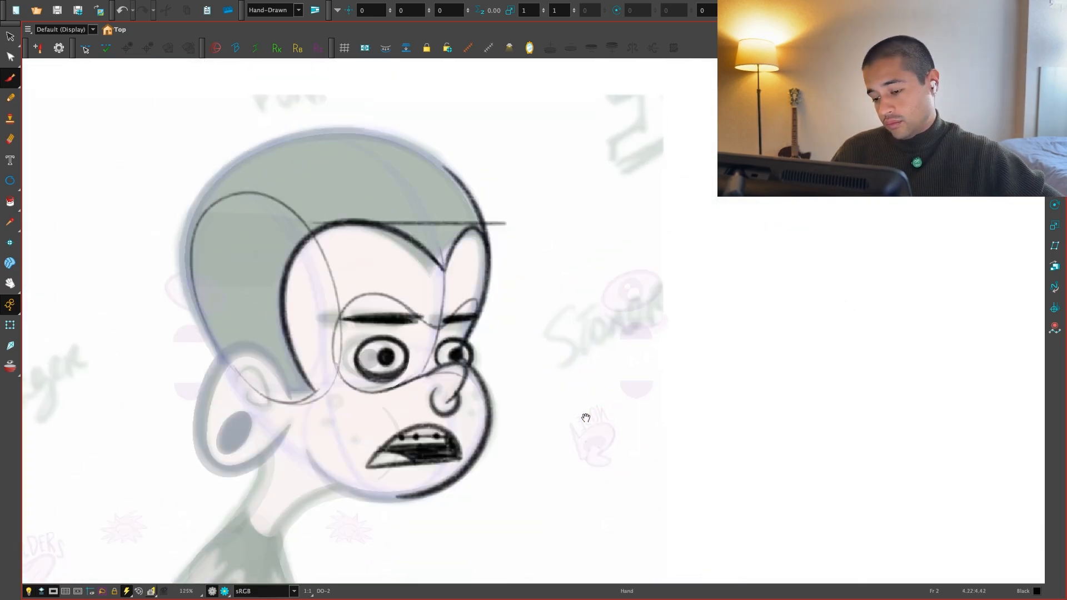
drag(586, 419, 617, 439)
key(2)
key(2)
key(1)
key(1)
key(1)
key(period)
key(1)
key(1)
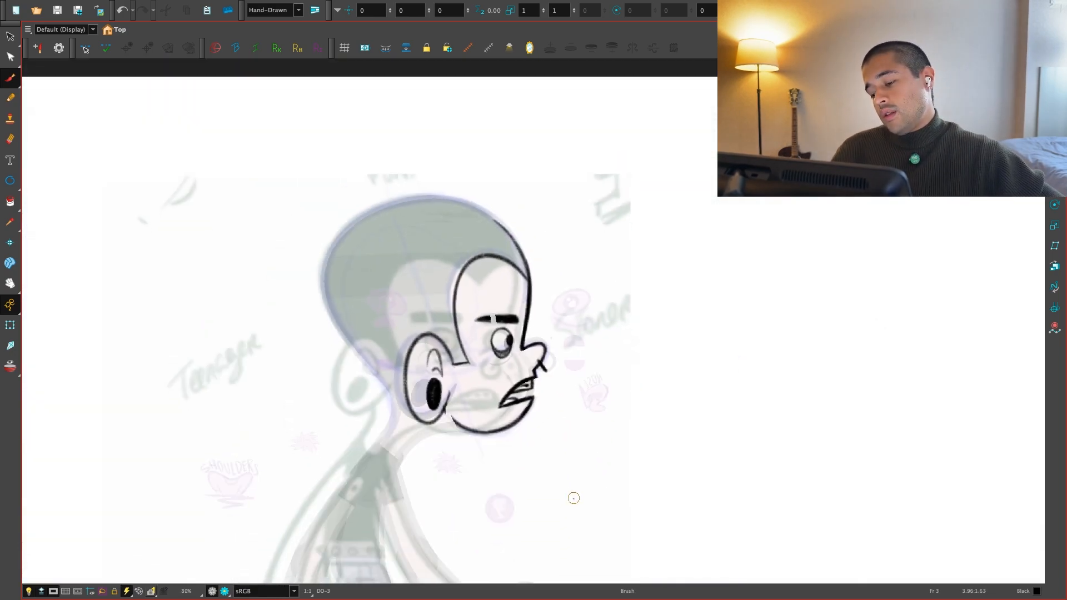
key(1)
drag(571, 517, 581, 498)
key(comma)
key(period)
key(comma)
key(period)
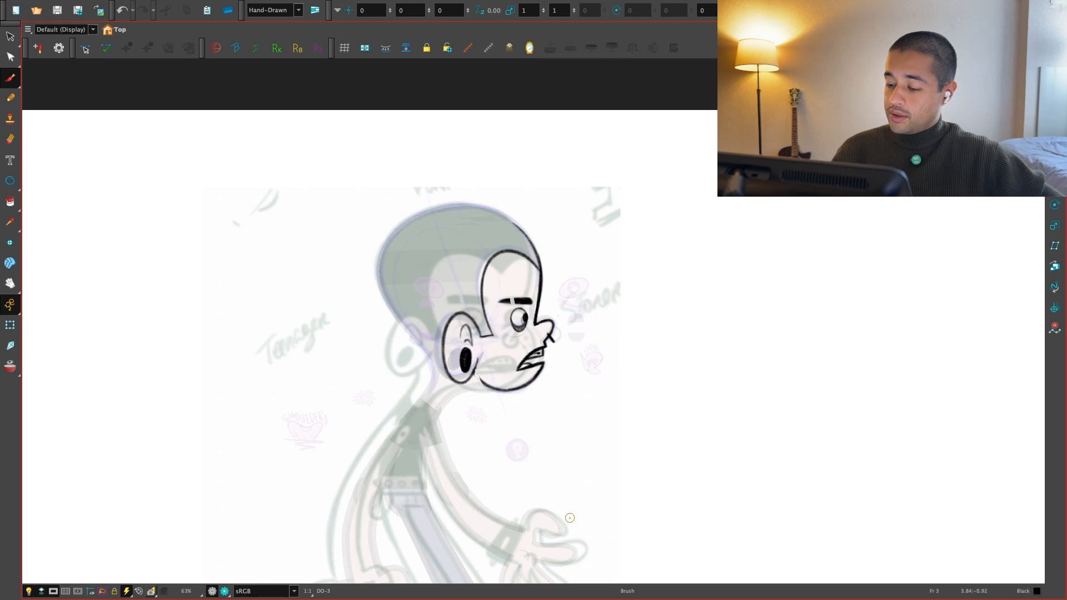
Flip between the frame 3 profile and the previous drawing to review the whole face
key(comma)
key(period)
key(comma)
key(period)
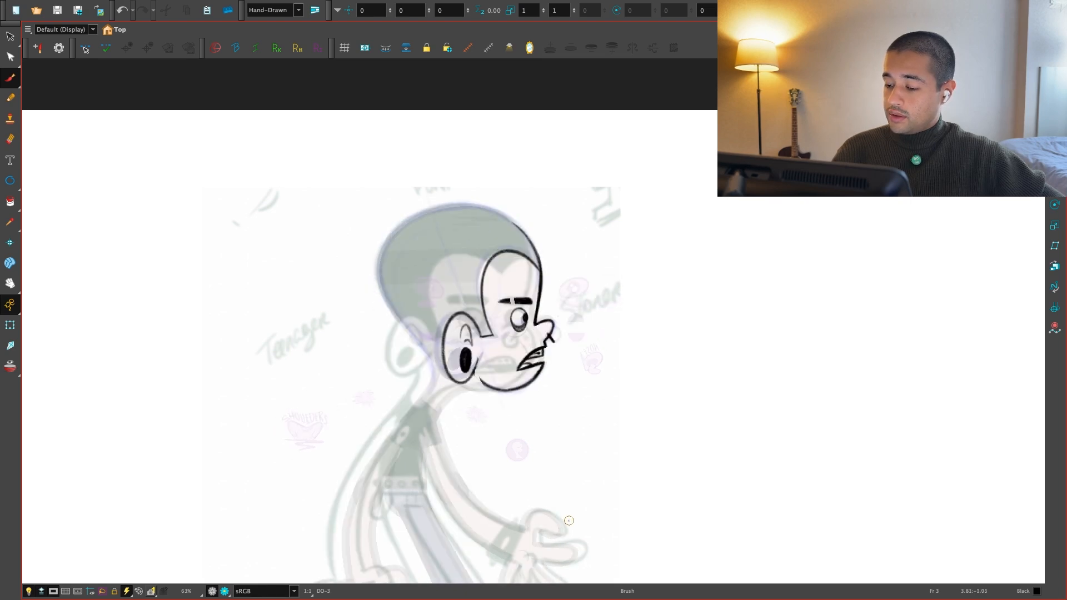
key(comma)
key(period)
key(comma)
key(period)
key(comma)
key(period)
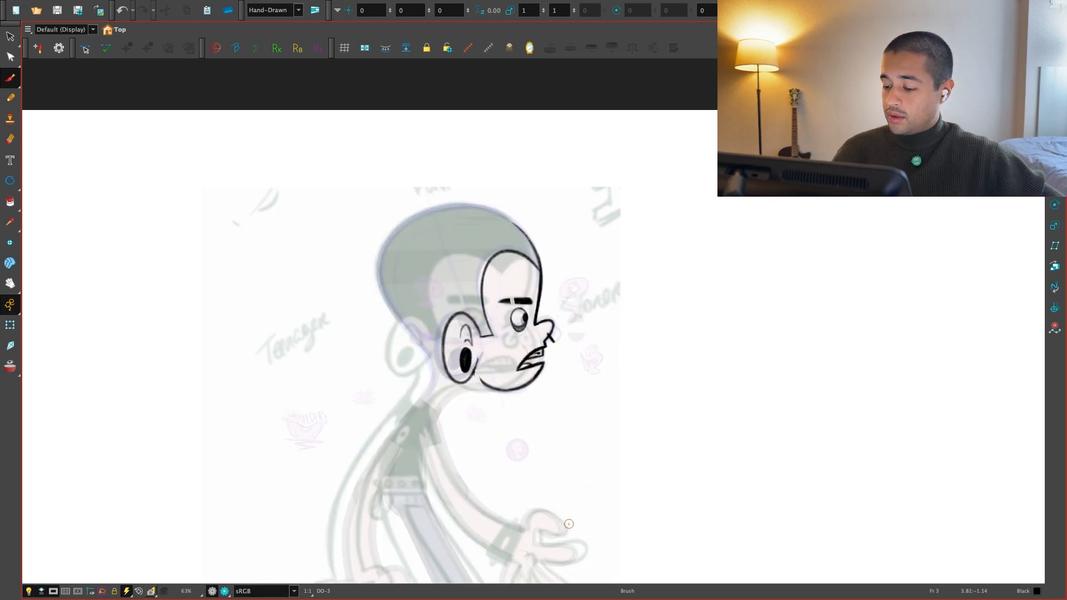
scroll(569, 524, up, 4)
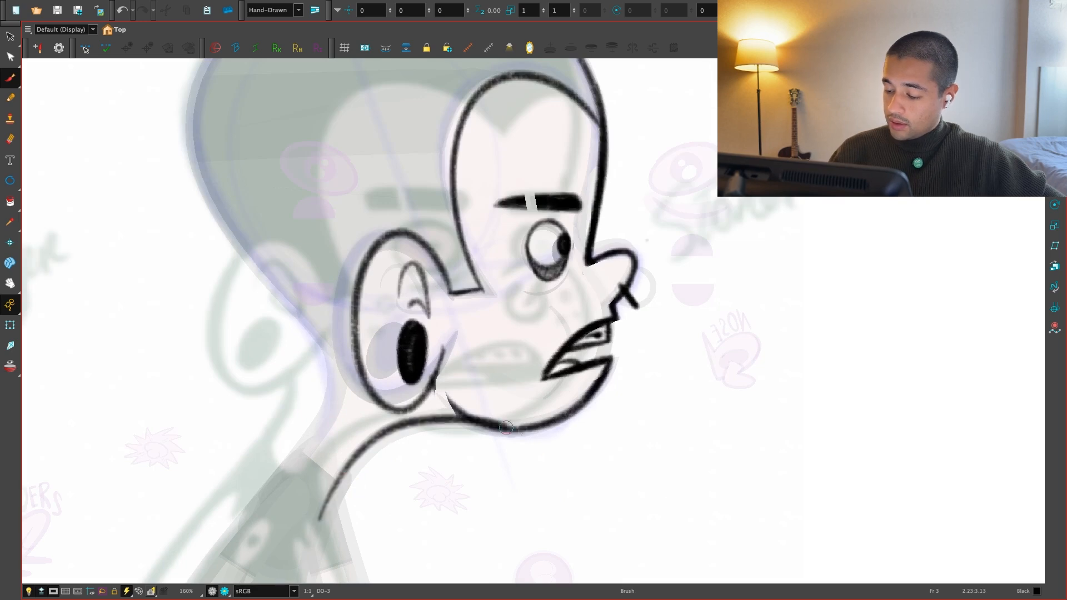
drag(329, 511, 528, 433)
key(super+z)
mouse_move(331, 512)
mouse_down()
mouse_move(453, 425)
mouse_move(565, 422)
mouse_move(338, 487)
mouse_move(519, 433)
mouse_move(574, 395)
mouse_move(596, 401)
mouse_up()
key(super+z)
key(super+z)
mouse_move(320, 533)
mouse_down()
mouse_move(431, 424)
mouse_move(595, 400)
mouse_move(622, 322)
mouse_move(389, 436)
mouse_move(582, 410)
mouse_up()
key(super+z)
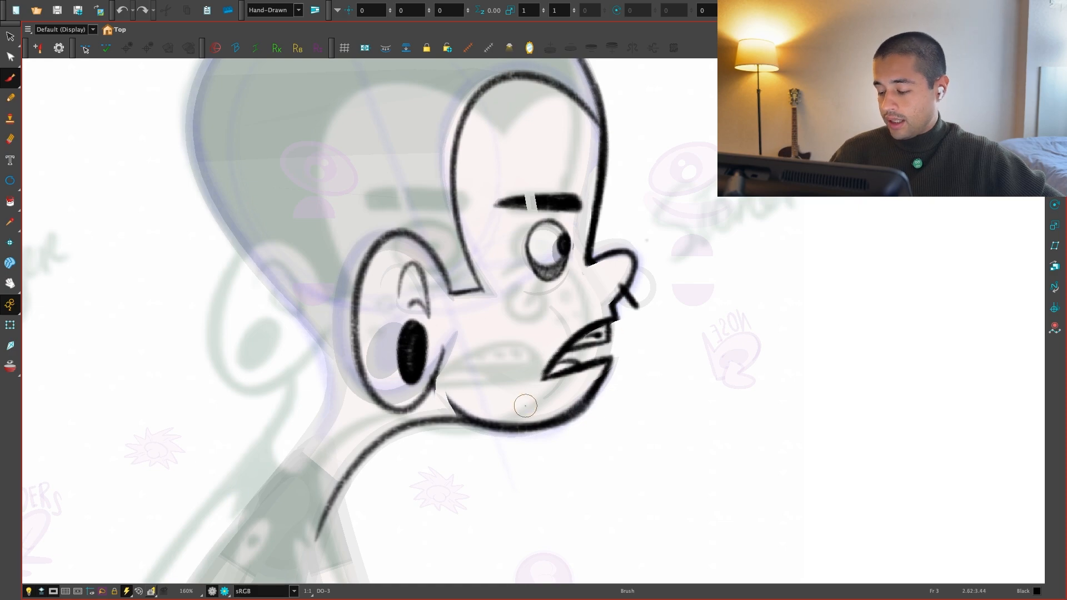
key(super+z)
mouse_move(318, 538)
mouse_down()
mouse_move(424, 423)
mouse_move(583, 398)
mouse_up()
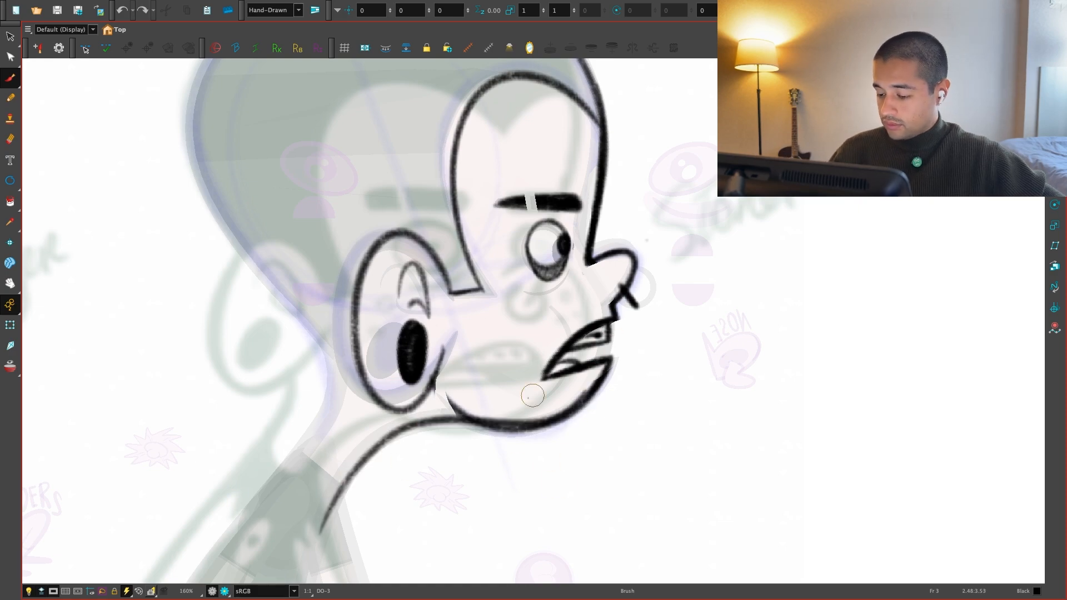
key(super+z)
Draw a curved front neck line on frame 3, running from the underside of the jaw down to the shirt collar
mouse_move(523, 511)
alt+super+mouse_down()
mouse_move(674, 464)
mouse_move(669, 388)
alt+super+mouse_up()
mouse_move(617, 239)
mouse_down()
mouse_move(535, 523)
mouse_move(622, 286)
mouse_move(559, 504)
mouse_up()
key(super+z)
key(super+z)
mouse_move(620, 267)
mouse_down()
mouse_move(539, 392)
mouse_move(546, 565)
mouse_up()
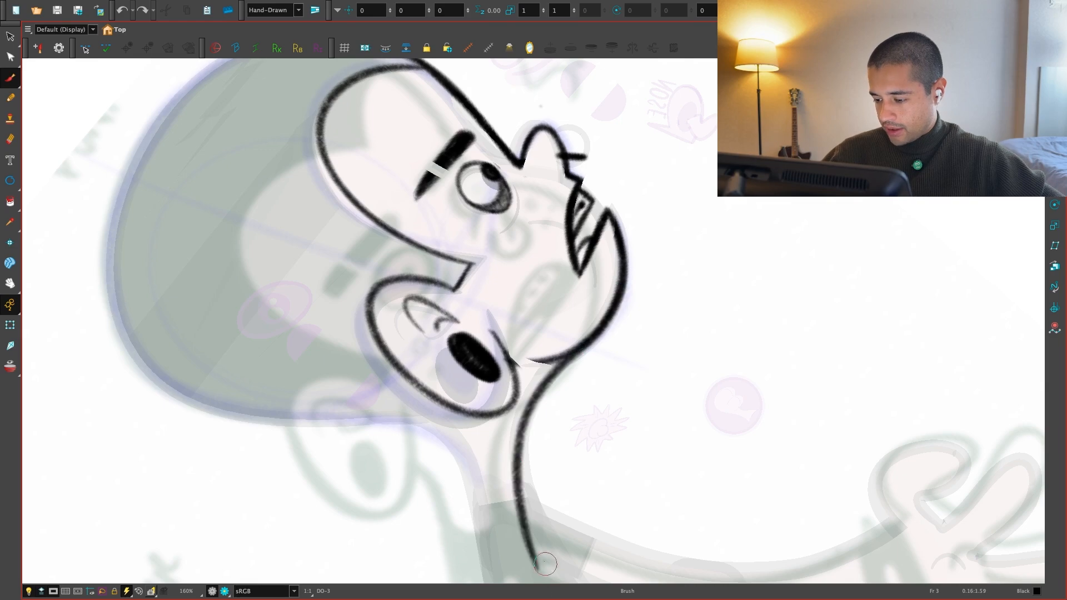
key(shift+x)
key(Return)
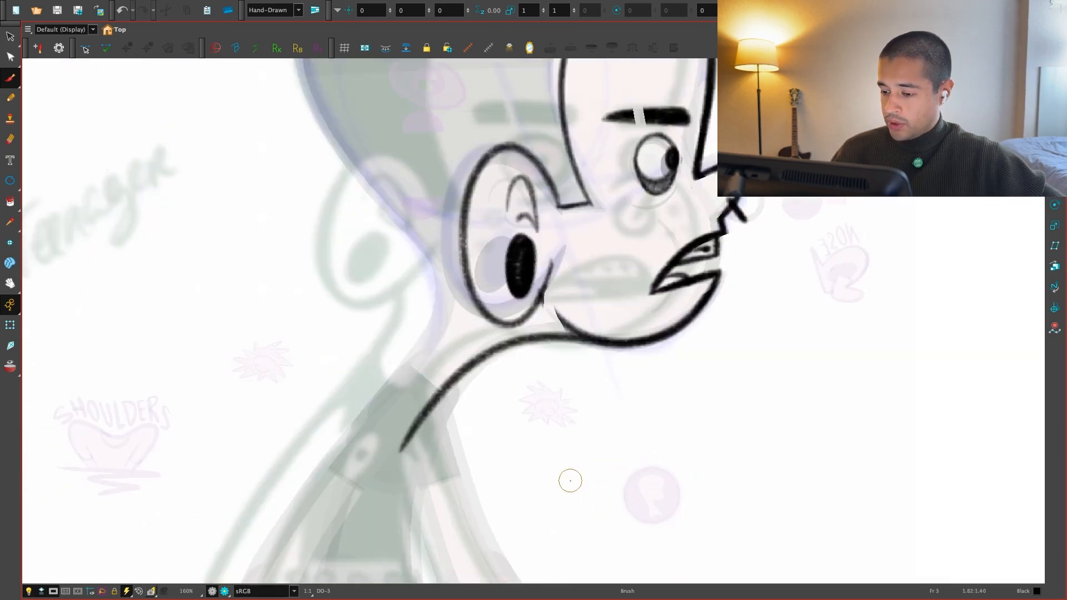
Select the front neck line on frame 3 and shift its lower end slightly forward
key(g)
key(alt+s)
click(471, 376)
mouse_move(505, 472)
mouse_down()
mouse_move(543, 474)
mouse_move(528, 484)
mouse_up()
drag(730, 389, 738, 386)
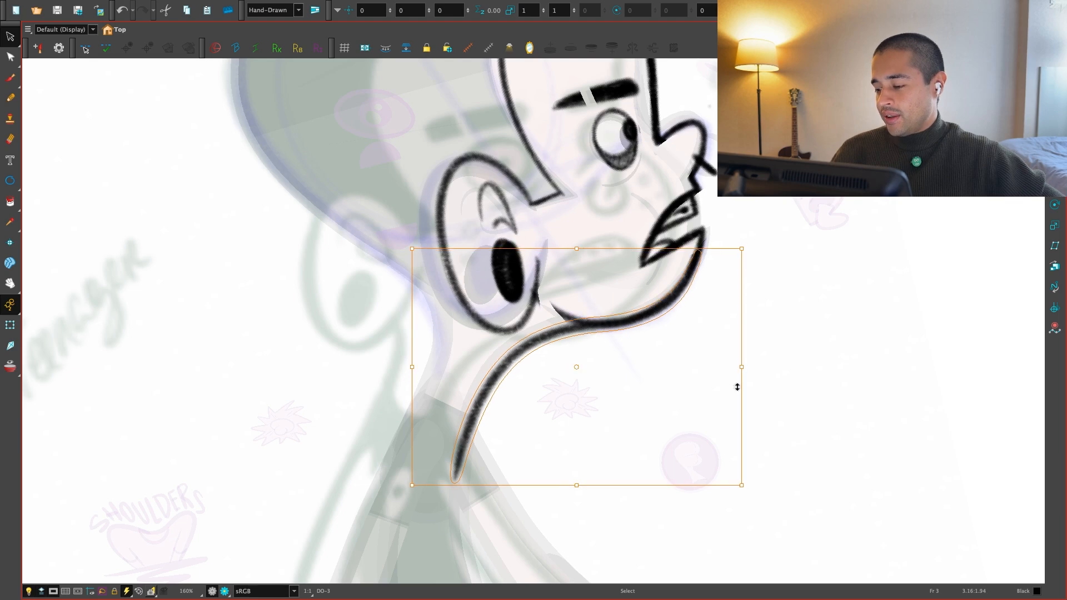
drag(540, 484, 544, 484)
key(Escape)
key(shift+x)
drag(611, 406, 618, 494)
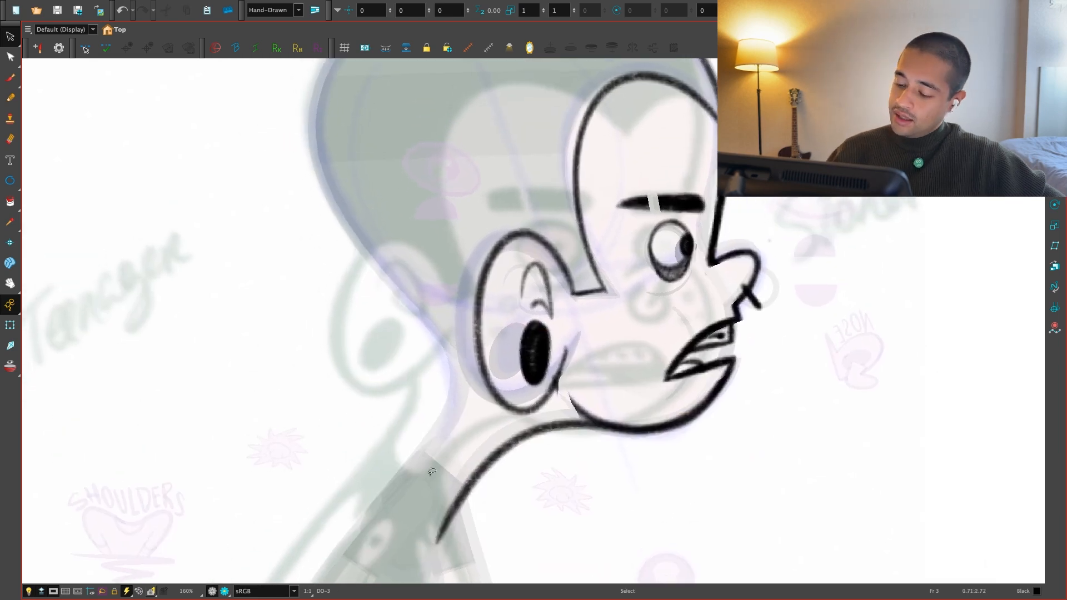
Draw the back-of-neck line on frame 3 from the shoulder up along the base of the skull
key(alt+b)
mouse_move(363, 525)
mouse_down()
mouse_move(379, 508)
mouse_move(454, 299)
mouse_move(384, 282)
mouse_up()
key(ctrl+z)
drag(590, 457, 503, 467)
drag(446, 434, 446, 544)
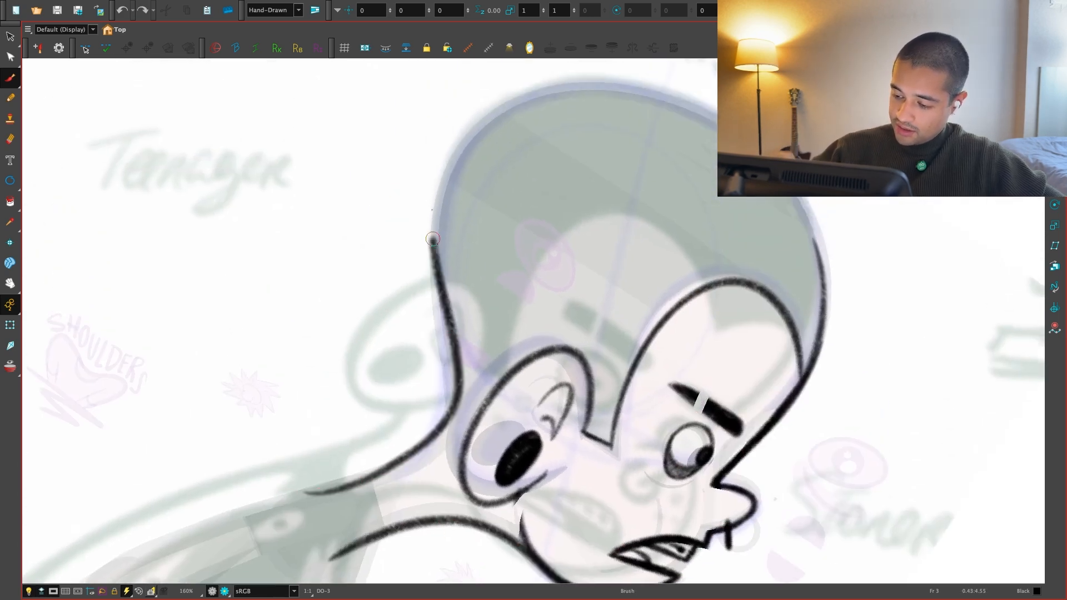
drag(433, 239, 433, 172)
key(ctrl+z)
drag(442, 322, 432, 179)
key(shift+x)
key(1)
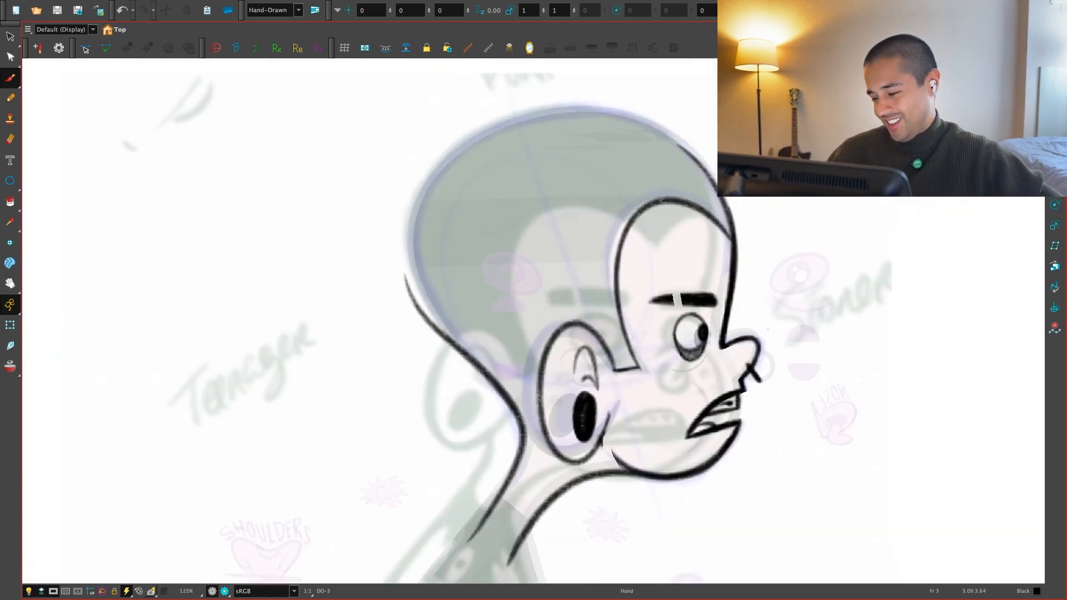
Remove the overshooting upper end of the back-of-neck line where it meets the head shape
drag(427, 323, 442, 342)
key(1)
key(1)
drag(486, 383, 389, 396)
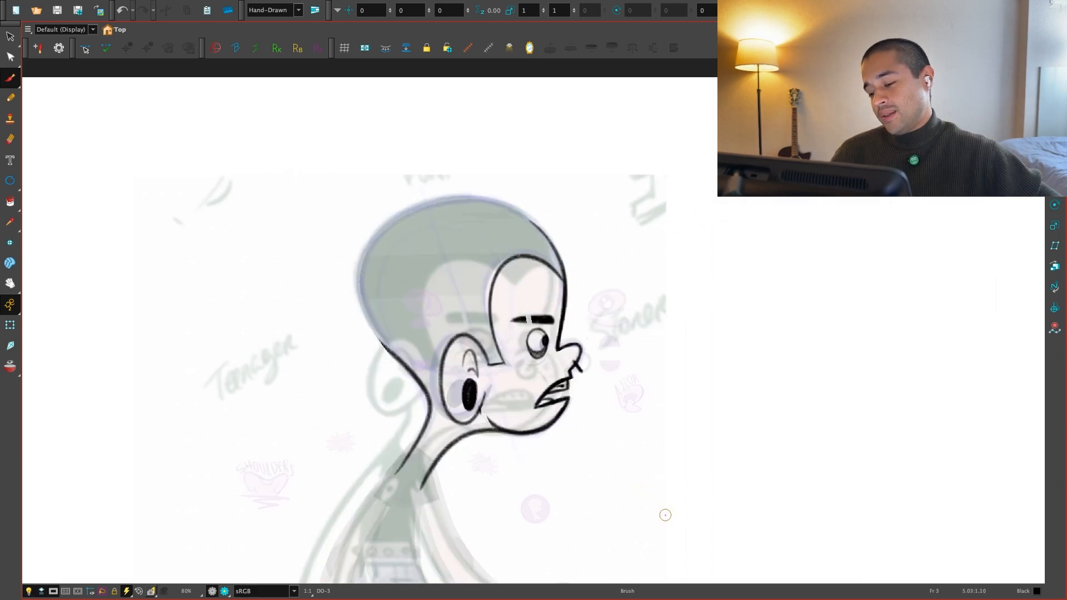
Flip repeatedly through the frames around frame 3 to check the neck and head shape across the turn
key(period)
key(comma)
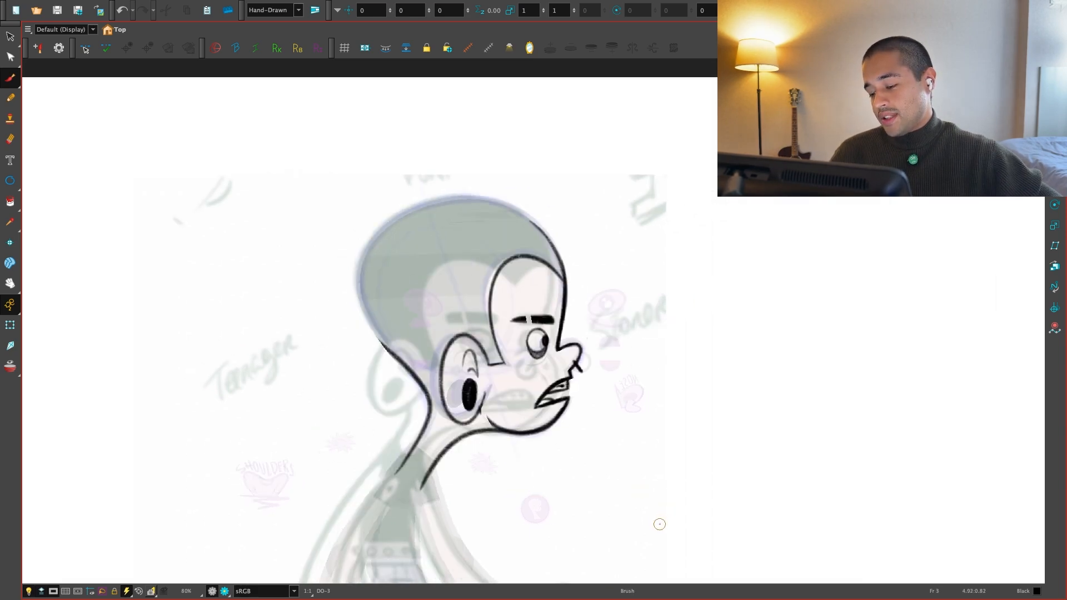
key(period)
key(comma)
key(comma)
key(comma)
key(period)
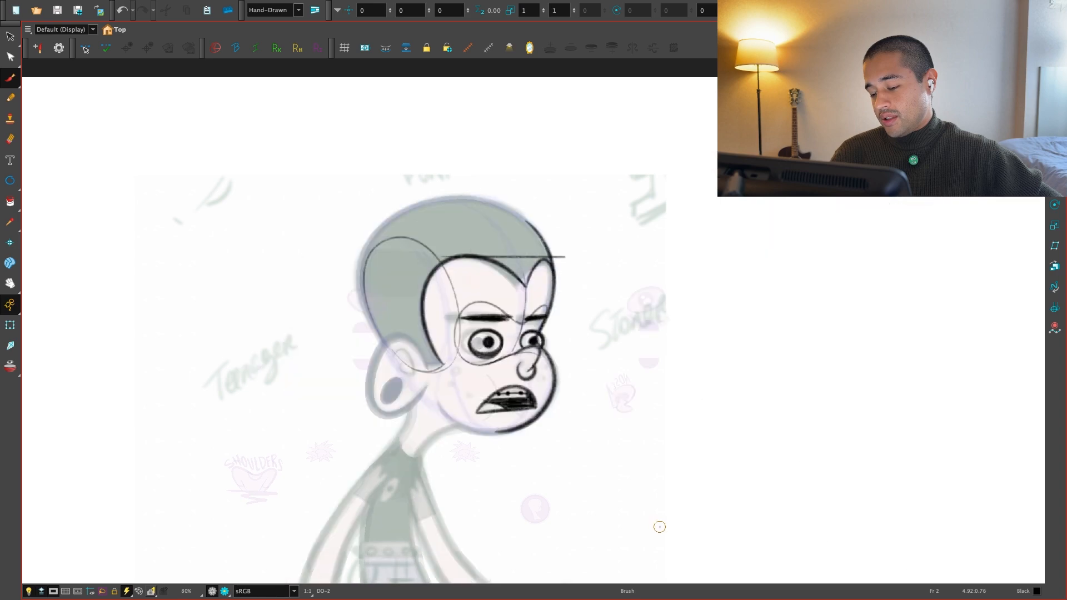
key(period)
key(period)
key(2)
key(space)
key(1)
key(comma)
key(comma)
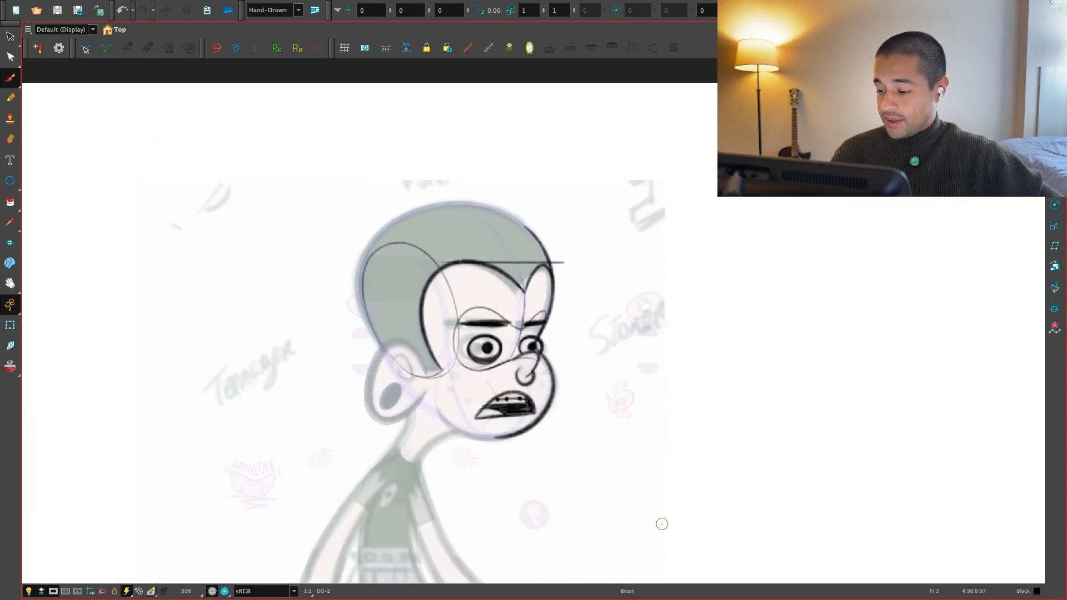
key(period)
key(period)
key(comma)
key(comma)
key(comma)
key(period)
key(period)
key(period)
Draw the forehead edge on frame 4 down to the brow notch and start the cheek curve below it
key(2)
key(2)
key(2)
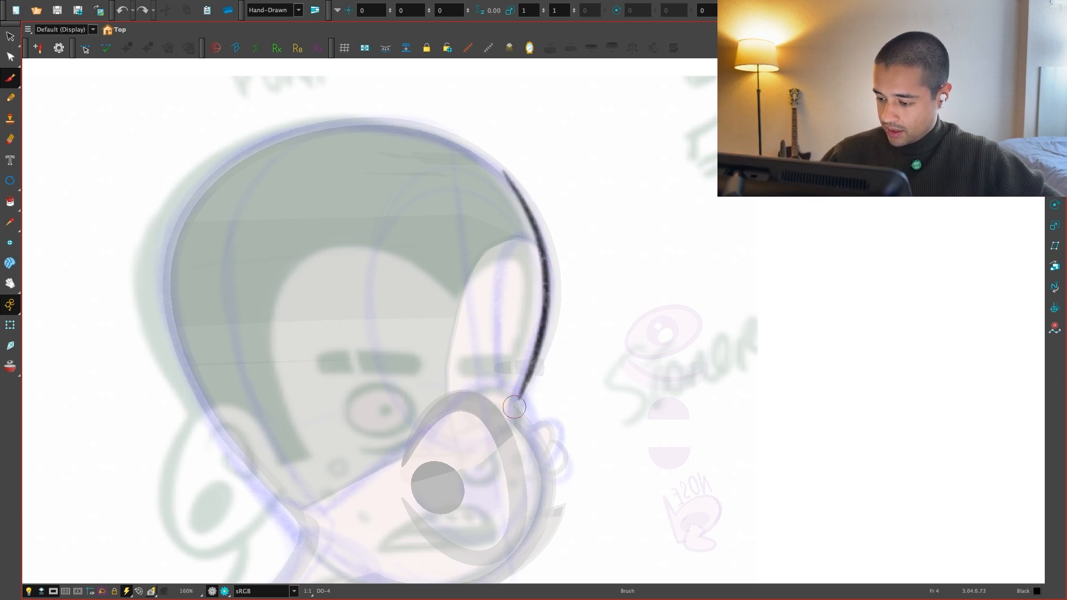
key(comma)
drag(514, 407, 532, 314)
key(comma)
key(period)
key(period)
key(comma)
key(period)
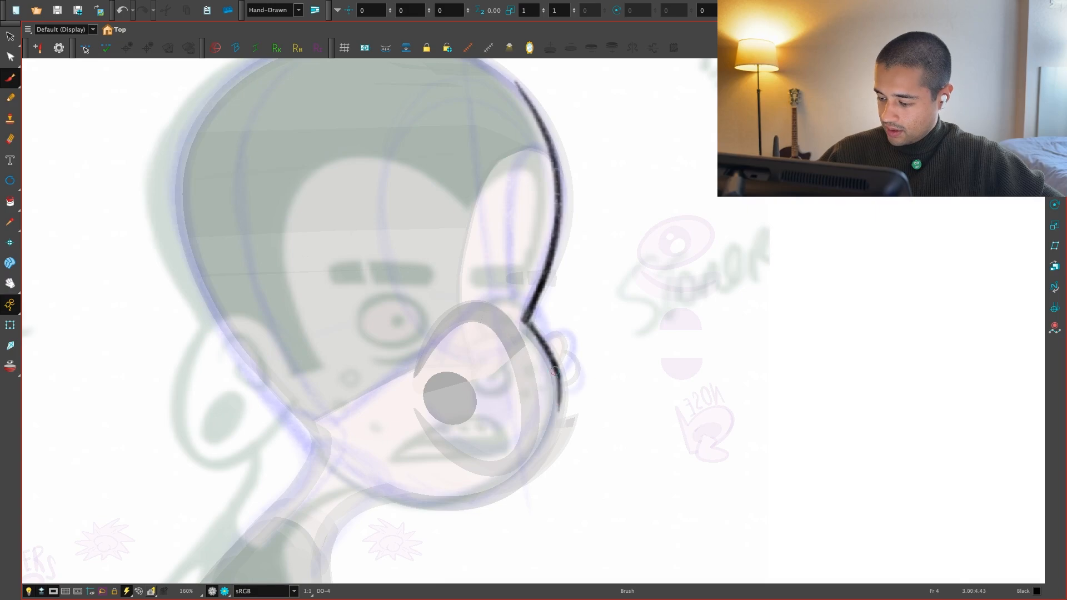
Continue the frame 4 cheek outline around the jaw and under the chin, comparing it with frame 3
key(comma)
key(period)
mouse_move(719, 469)
mouse_down()
mouse_move(649, 556)
mouse_move(382, 341)
mouse_move(409, 470)
mouse_move(470, 478)
mouse_up()
key(shift+x)
key(comma)
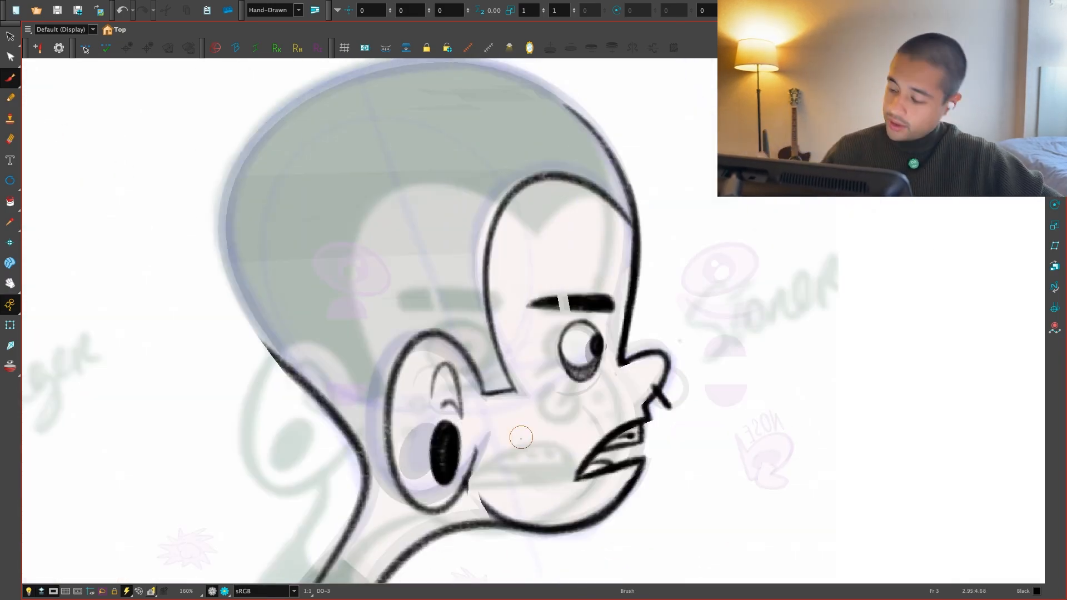
key(period)
Draw the nose on frame 4 as two small rounded lobes protruding from the cheek outline
key(2)
key(2)
key(comma)
key(period)
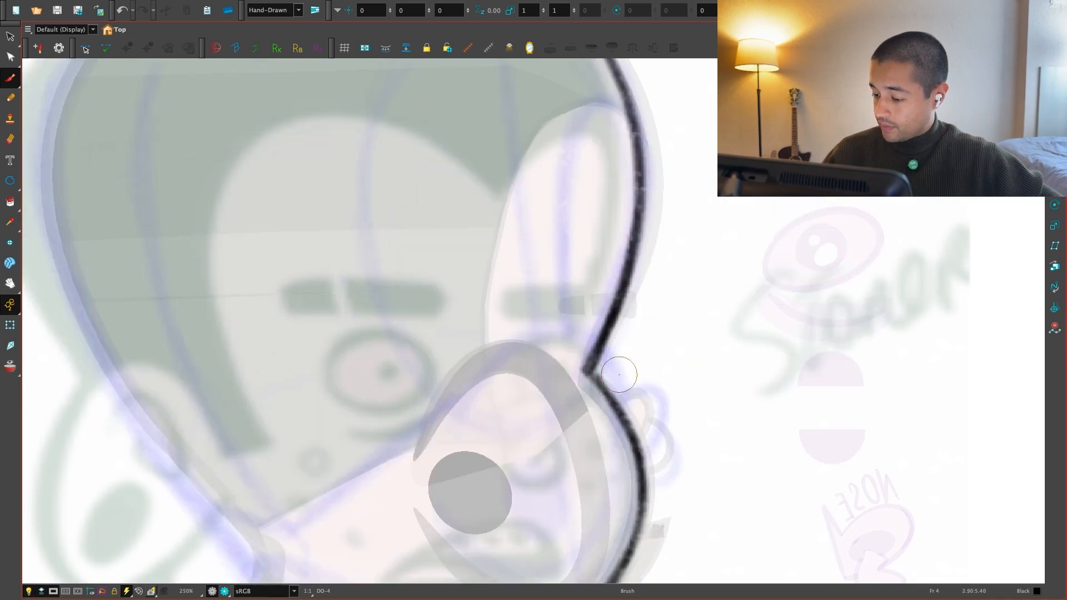
drag(613, 374, 634, 417)
key(comma)
key(period)
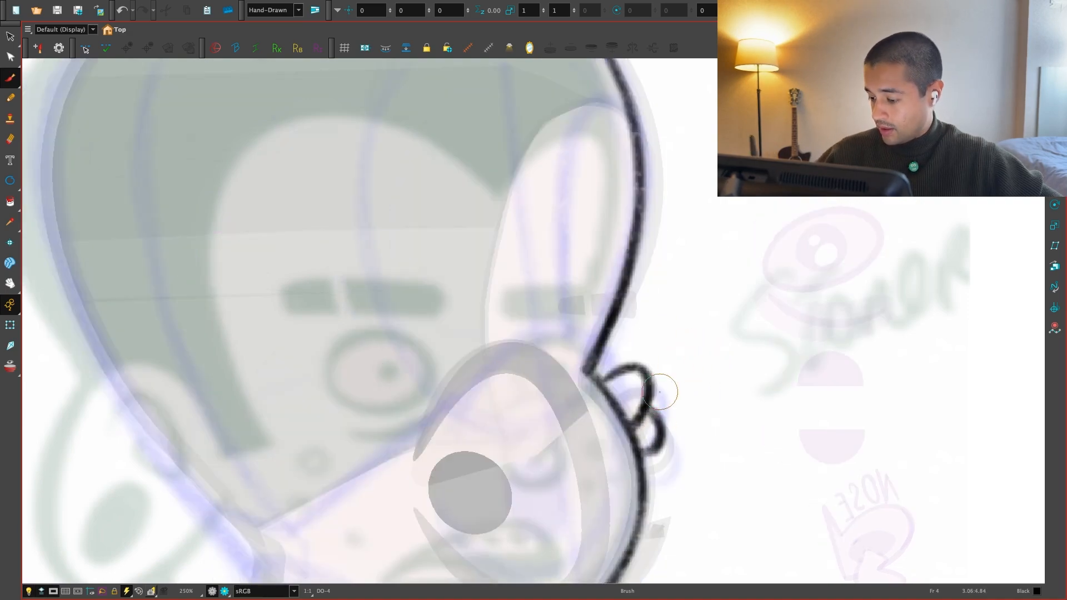
Flip between frames 3 and 4 to check the face outline and nose against the profile pose
key(1)
key(1)
key(comma)
key(period)
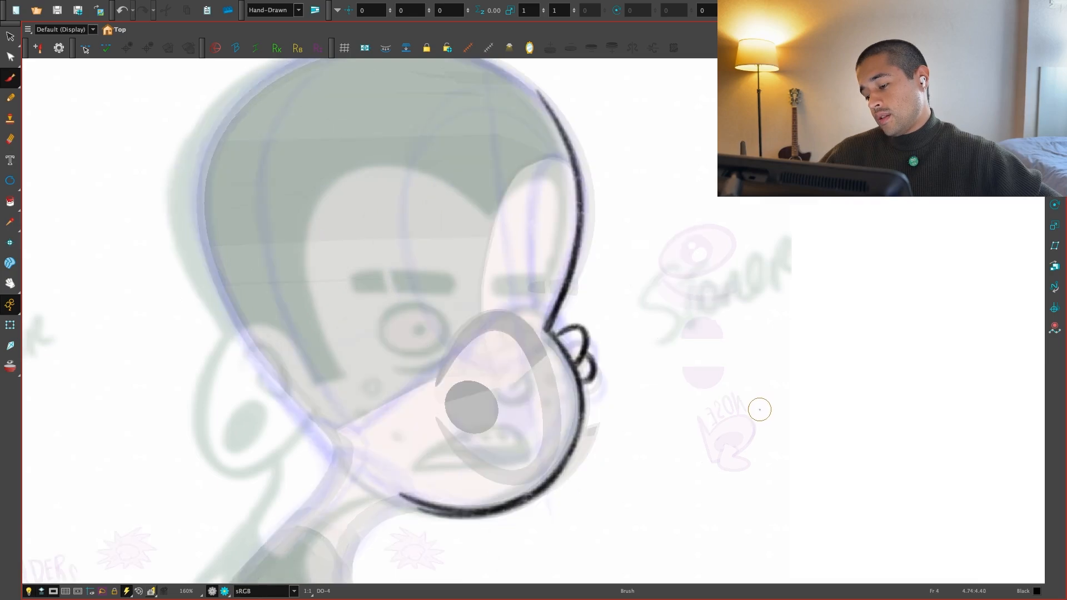
key(comma)
key(period)
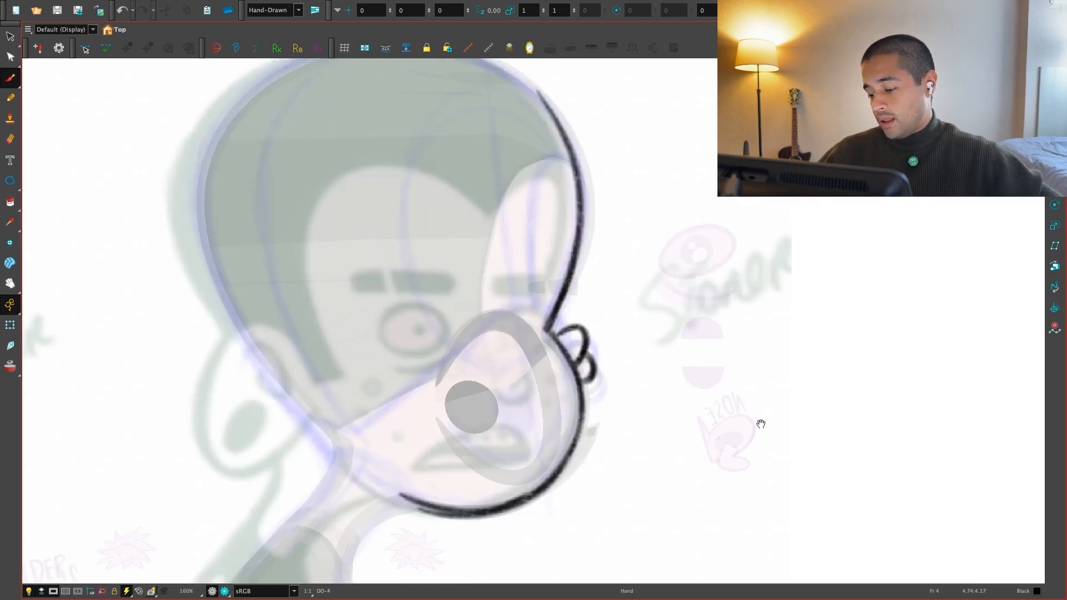
drag(761, 424, 760, 365)
key(comma)
key(period)
key(1)
drag(585, 469, 593, 457)
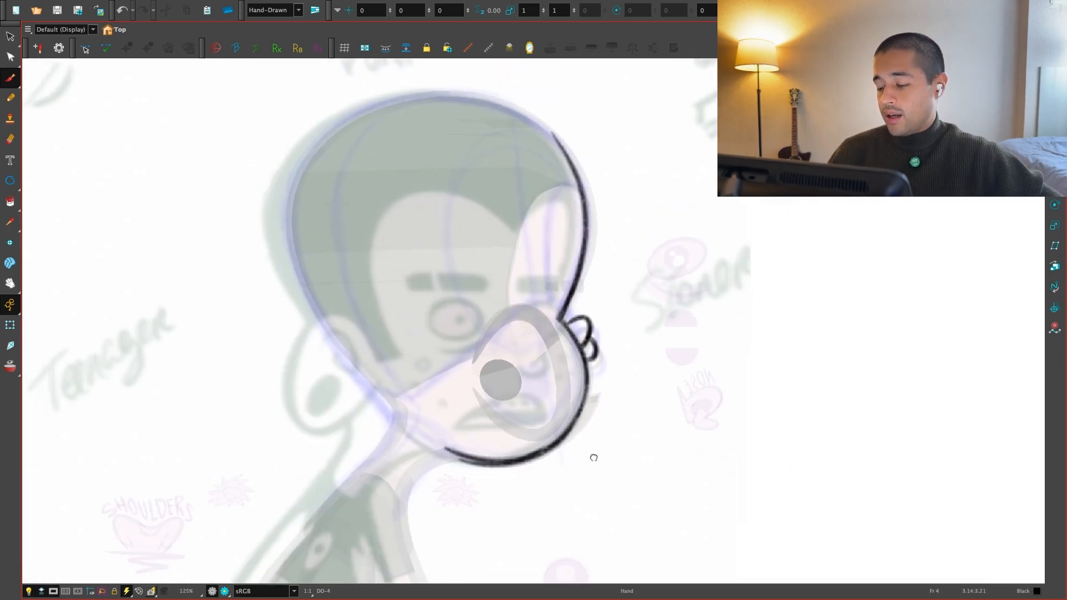
Step back and forth through the earlier drawings to compare the ears across the head turn
key(f)
key(g)
key(f)
key(g)
key(g)
key(f)
key(f)
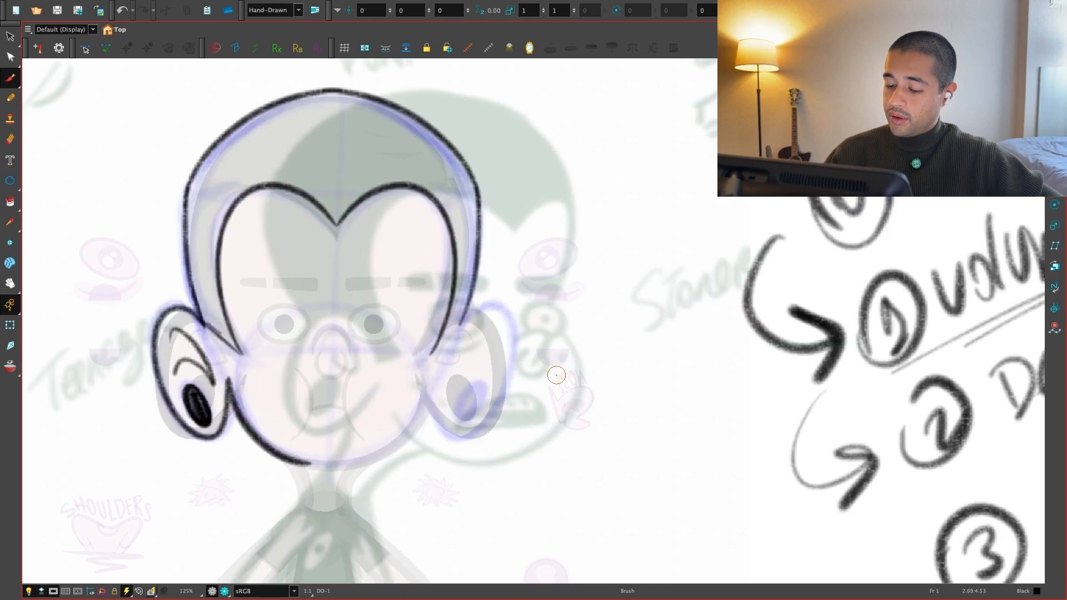
key(f)
key(g)
key(f)
Draw the ear outline on frame 2 over the rough sketch and add a solid black oval in the earlobe
key(2)
drag(547, 410, 692, 428)
key(2)
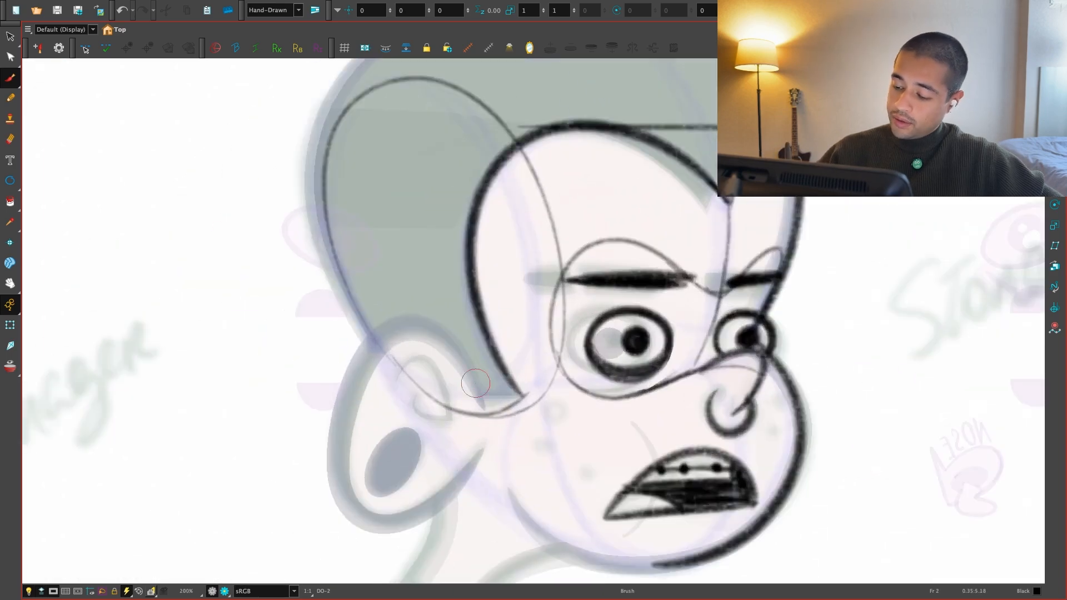
mouse_move(480, 399)
mouse_down()
mouse_move(400, 323)
mouse_move(335, 475)
mouse_move(475, 458)
mouse_move(451, 338)
mouse_move(351, 398)
mouse_move(469, 382)
mouse_move(377, 343)
mouse_move(342, 492)
mouse_up()
key(ctrl+z)
key(ctrl+z)
mouse_move(346, 412)
mouse_down()
mouse_move(371, 525)
mouse_move(482, 457)
mouse_up()
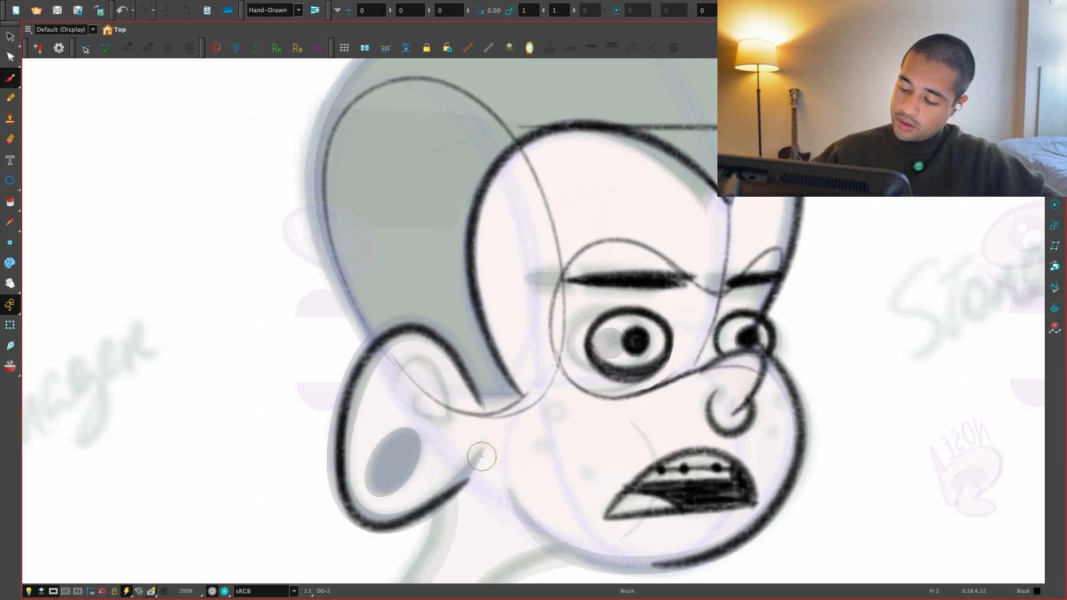
key(ctrl+z)
mouse_move(340, 476)
mouse_down()
mouse_move(353, 508)
mouse_move(484, 439)
mouse_up()
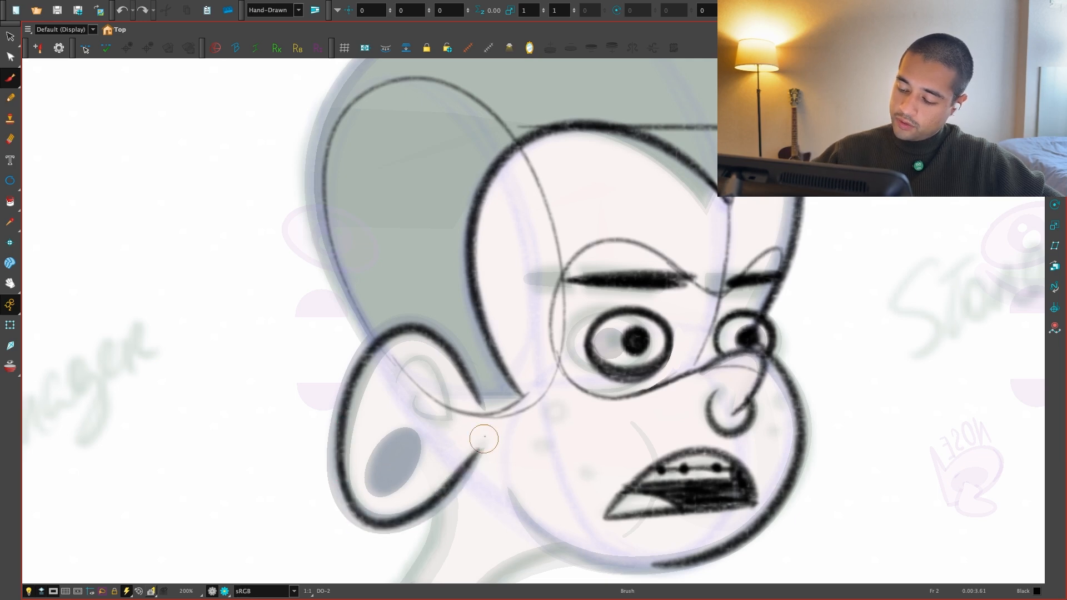
mouse_move(376, 455)
mouse_down()
mouse_move(380, 485)
mouse_move(410, 447)
mouse_up()
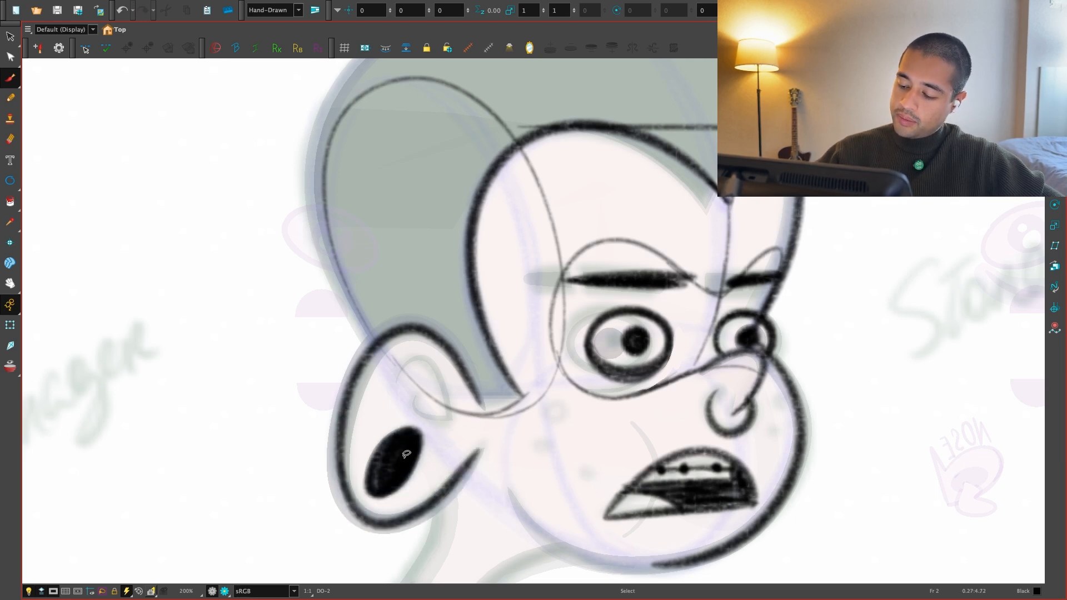
Copy the ear outline and black lobe oval from frame 2 and paste them on frame 4
click(406, 454)
shift+click(347, 409)
shift+click(461, 471)
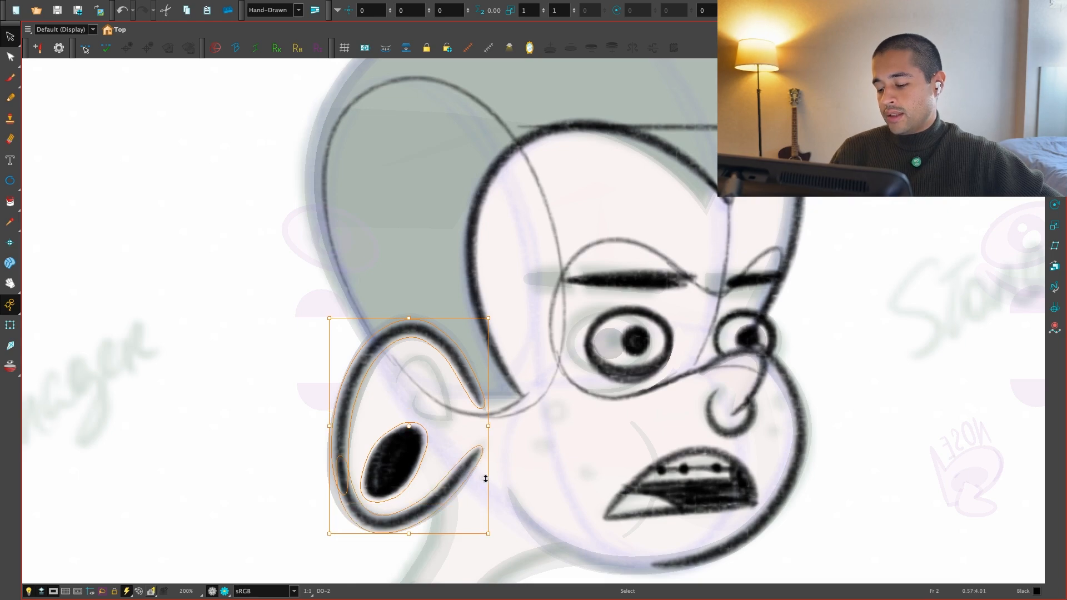
key(super+c)
key(.)
key(.)
key(super+v)
key(1)
key(1)
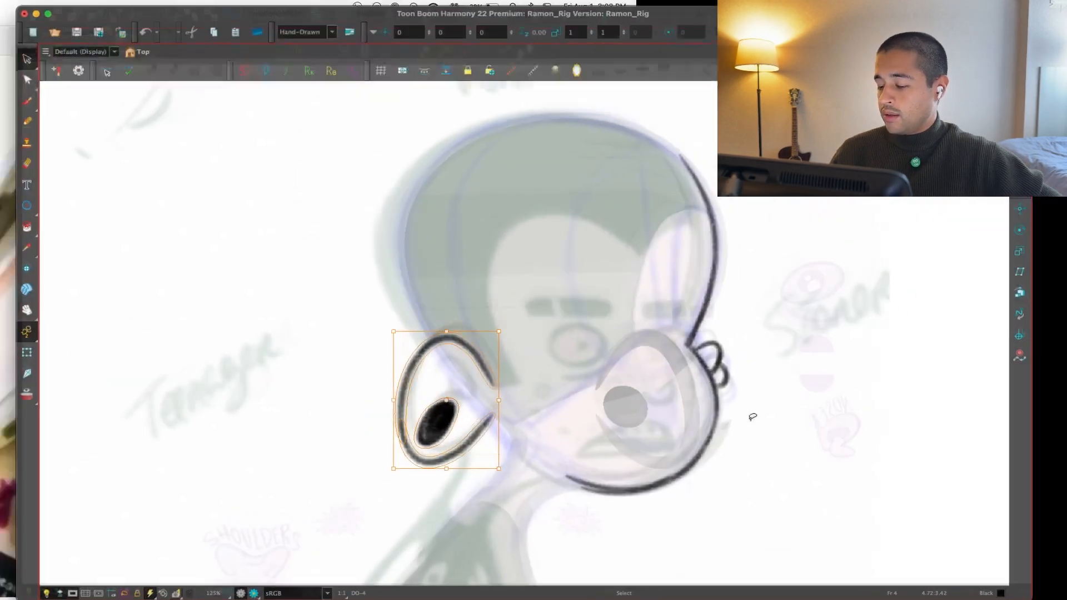
Mirror the pasted ear horizontally and move it over the rough ear on the frame 4 head
key(4)
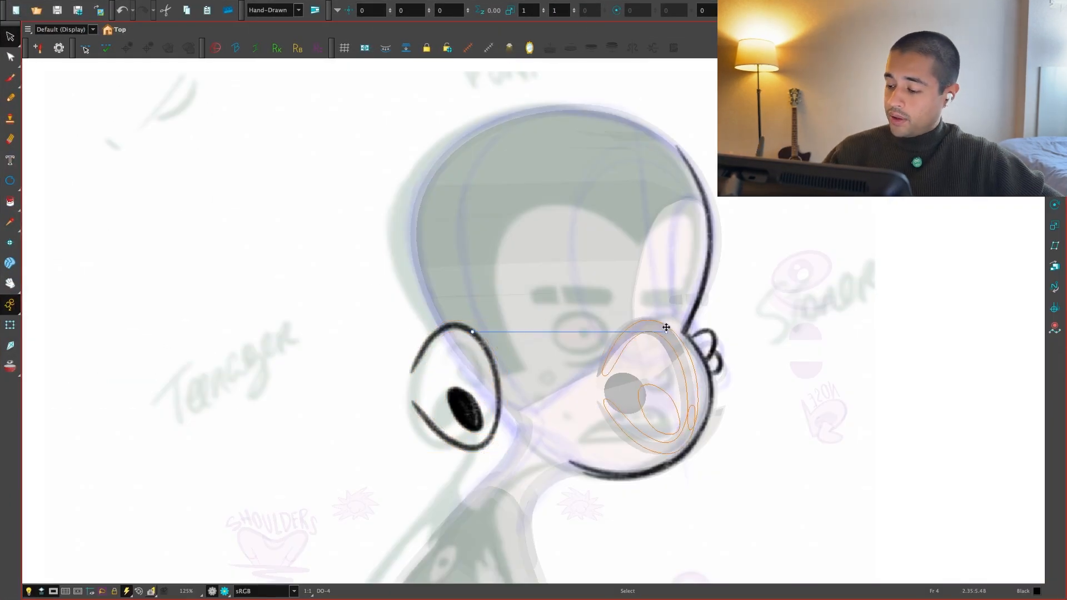
drag(475, 334, 648, 324)
scroll(756, 385, up, 1)
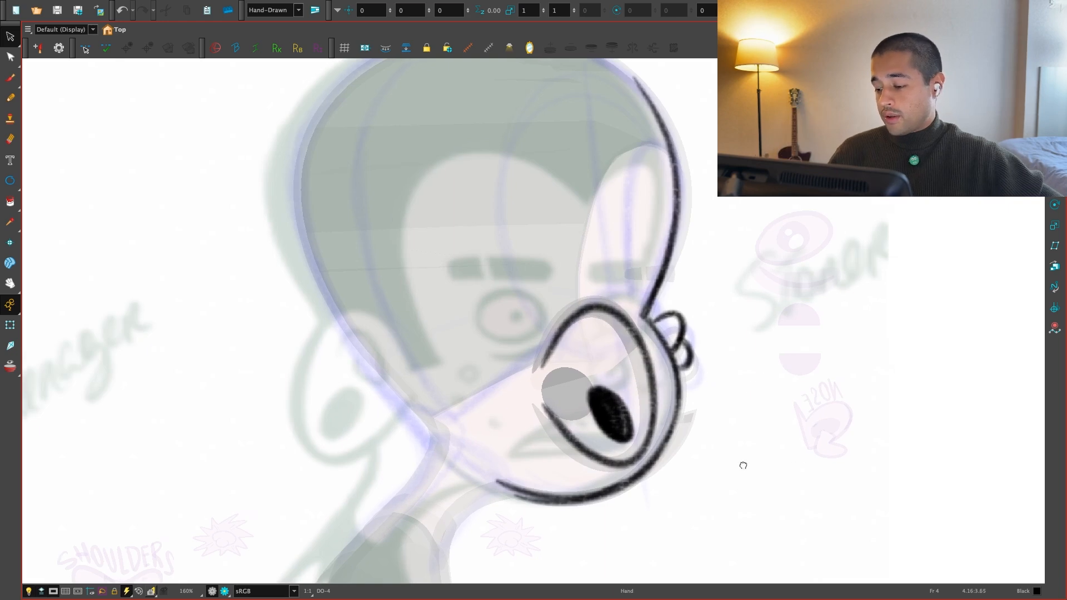
scroll(580, 344, up, 1)
scroll(559, 324, down, 1)
Flip between frames 3 and 4 to compare the ear placement, undoing the stray guide stroke on frame 3
key(comma)
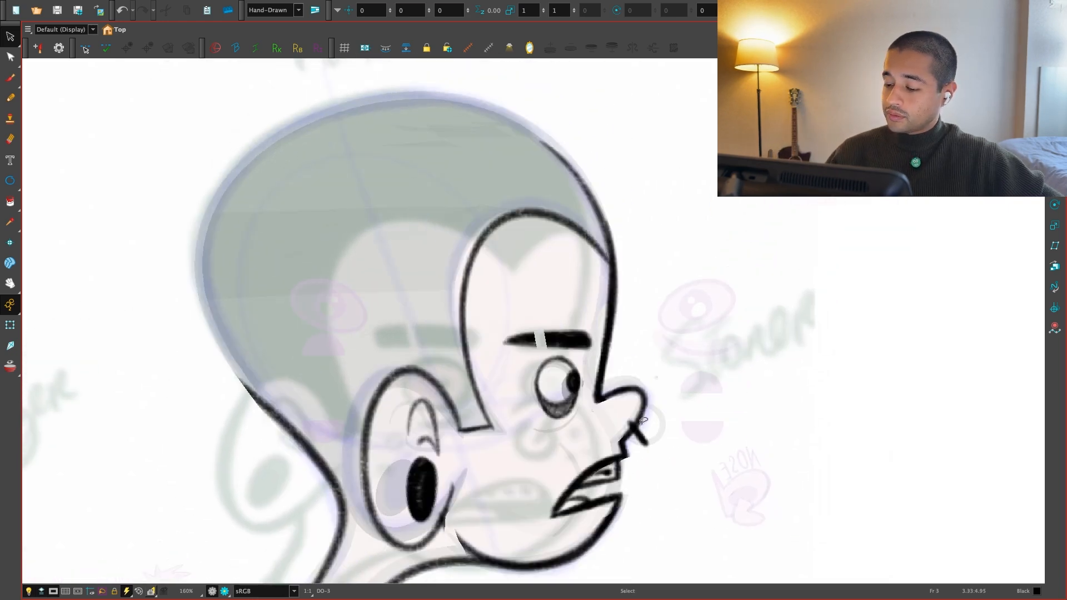
key(period)
key(comma)
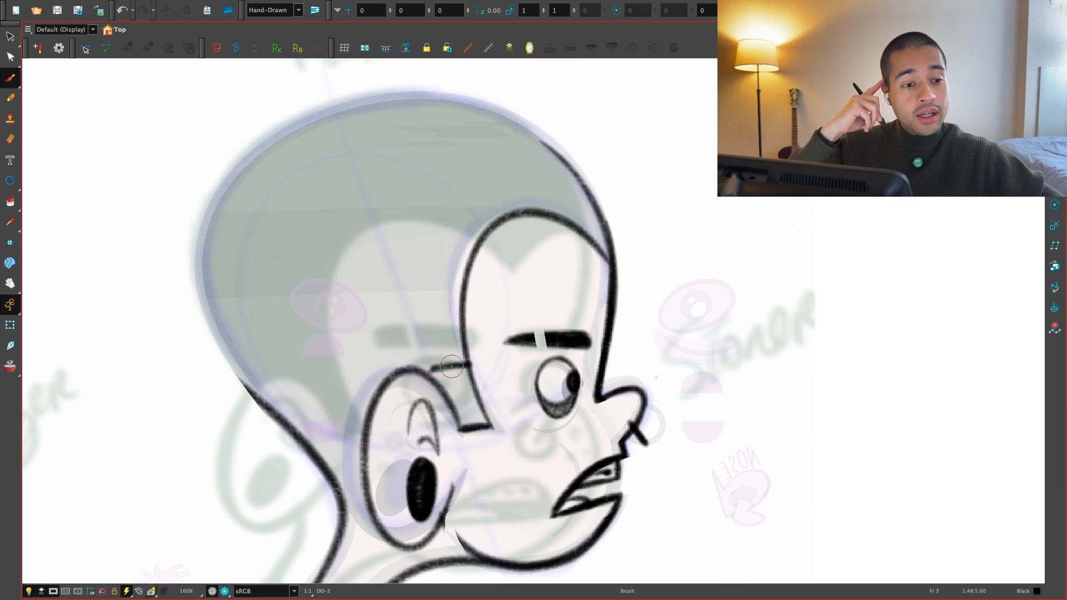
key(ctrl+z)
key(period)
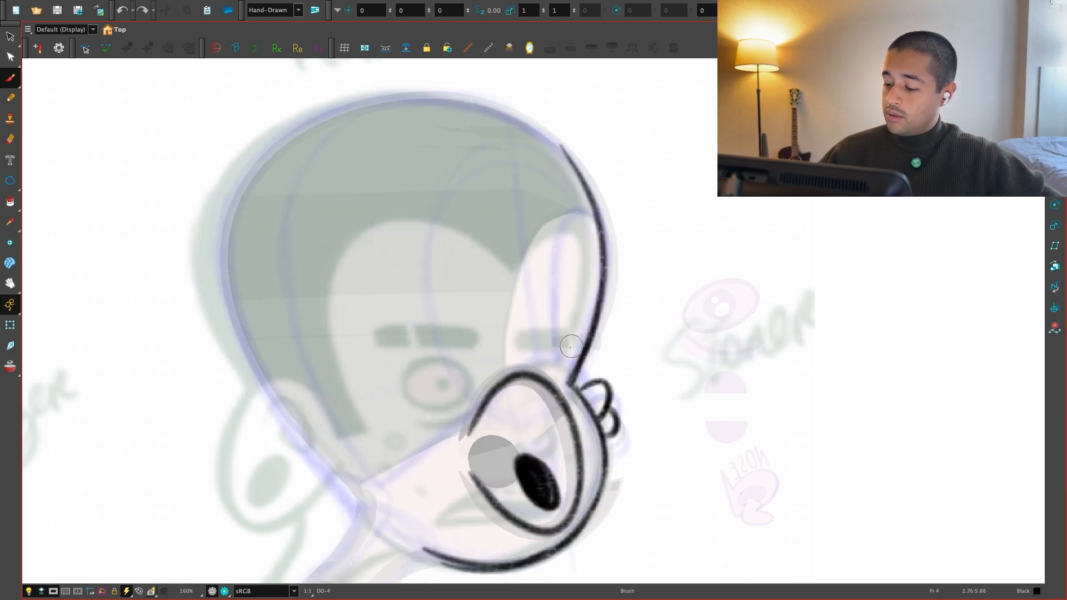
Sketch two short thin strokes over the ear on frame 4 to mark the sideburn's corner, comparing with frame 3
key(comma)
key(period)
key(comma)
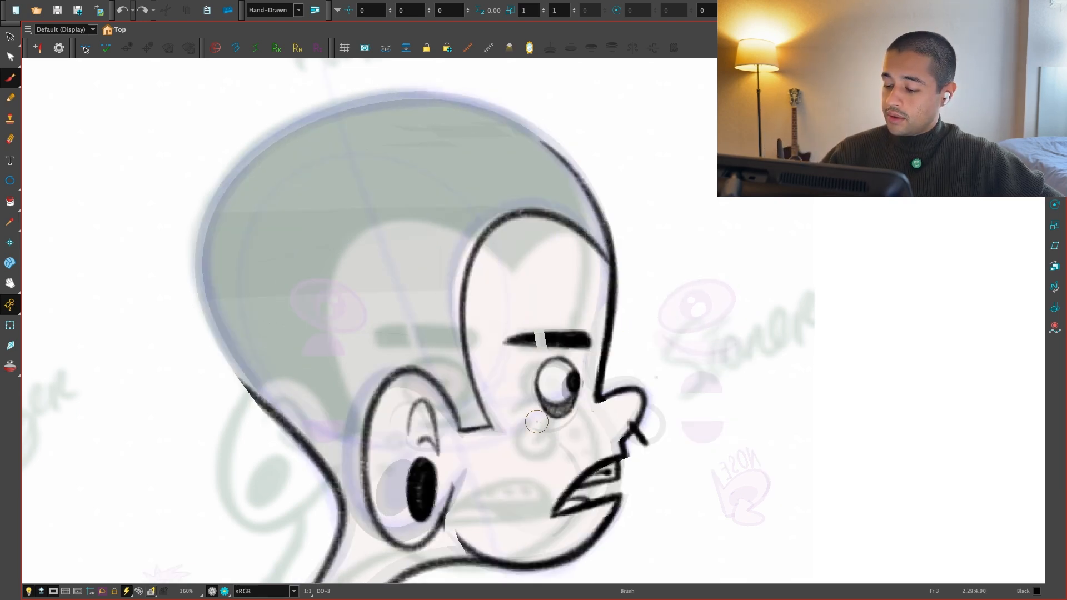
key(period)
key(comma)
key(period)
key(comma)
key(period)
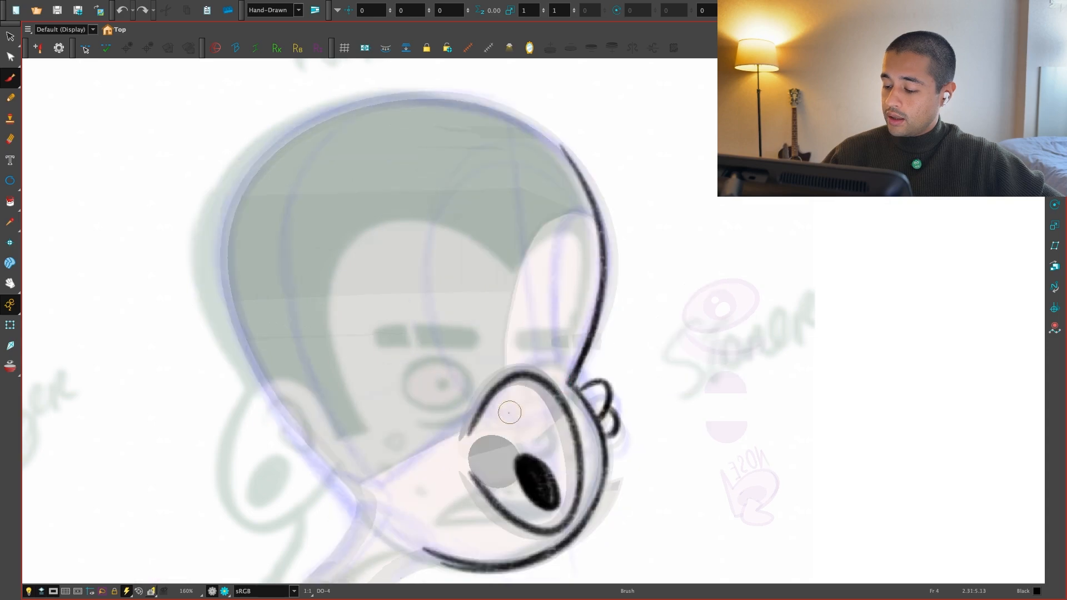
key(comma)
key(period)
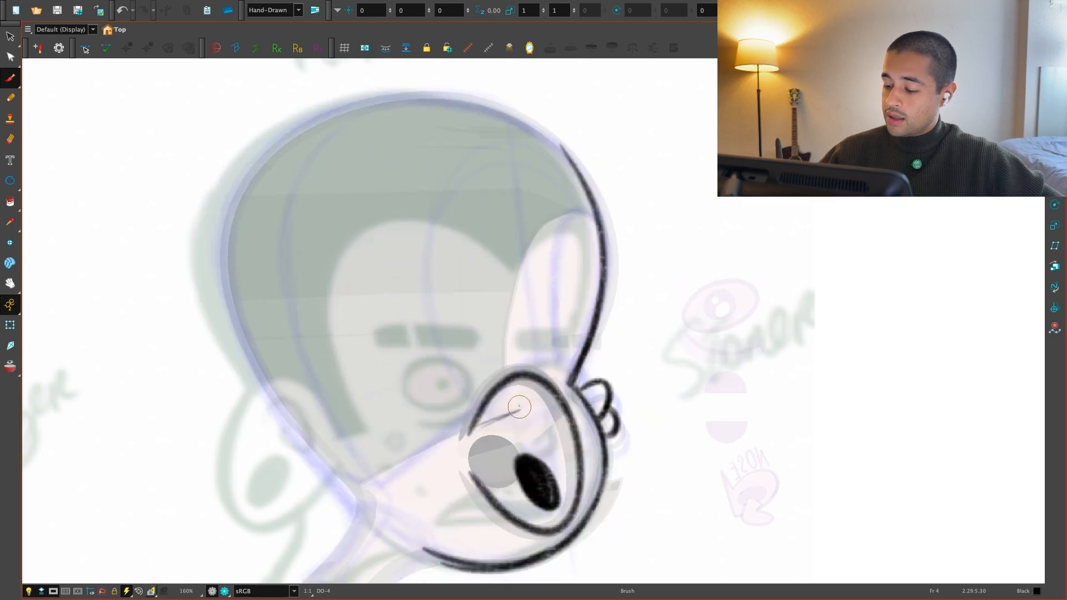
key(comma)
key(period)
key(comma)
key(period)
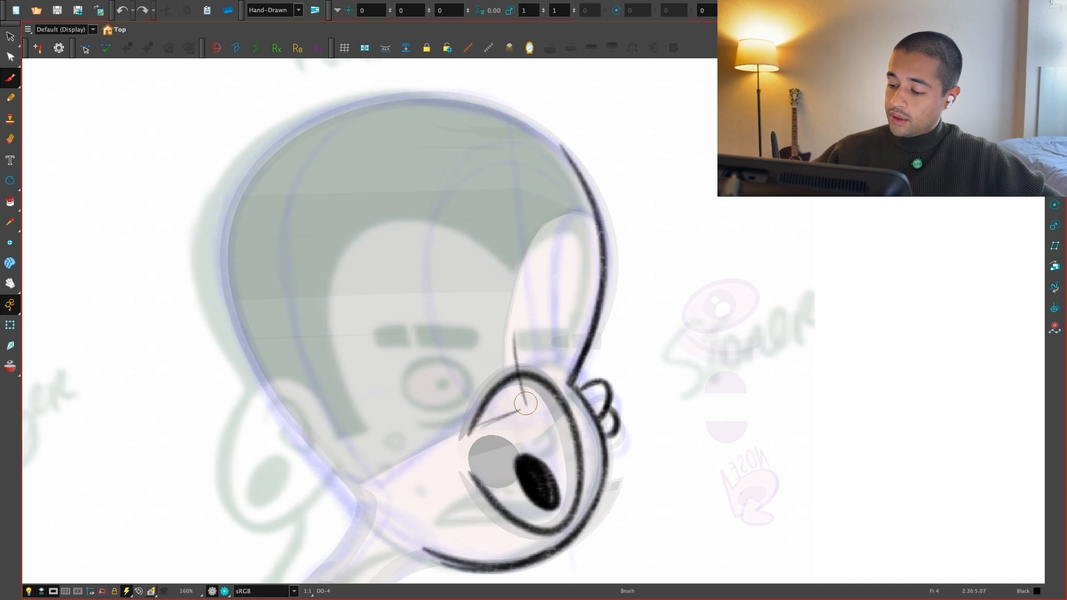
key(comma)
key(period)
Draw the hairline on frame 4 as a tall arc from the sideburn mark over to the forehead outline
scroll(563, 357, up, 2)
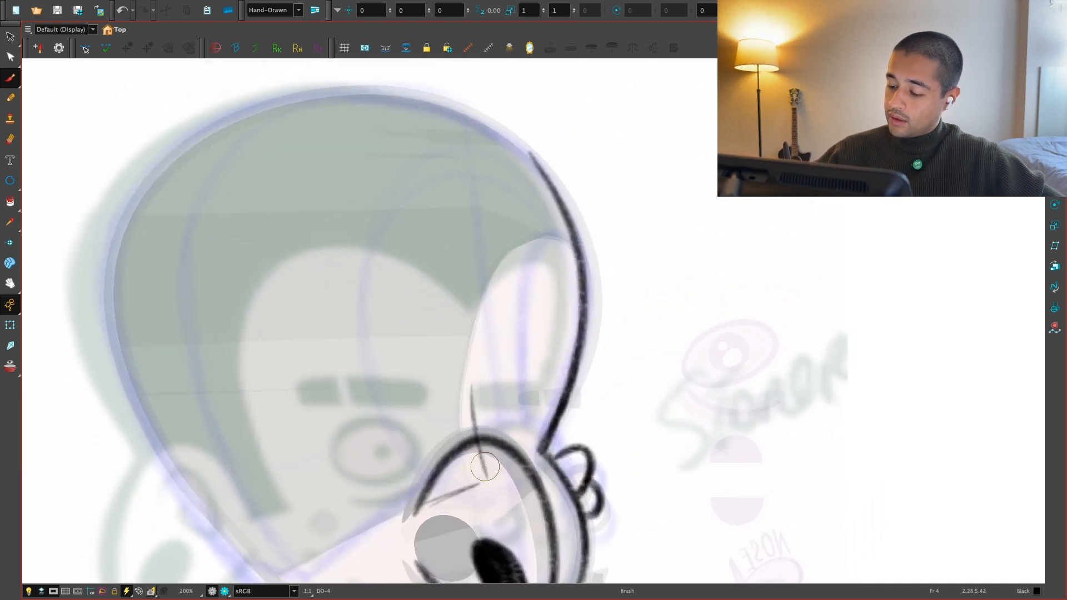
mouse_move(475, 425)
mouse_down()
mouse_move(550, 236)
mouse_move(584, 278)
mouse_up()
key(ctrl+z)
drag(512, 248, 575, 256)
key(comma)
key(period)
key(alt+s)
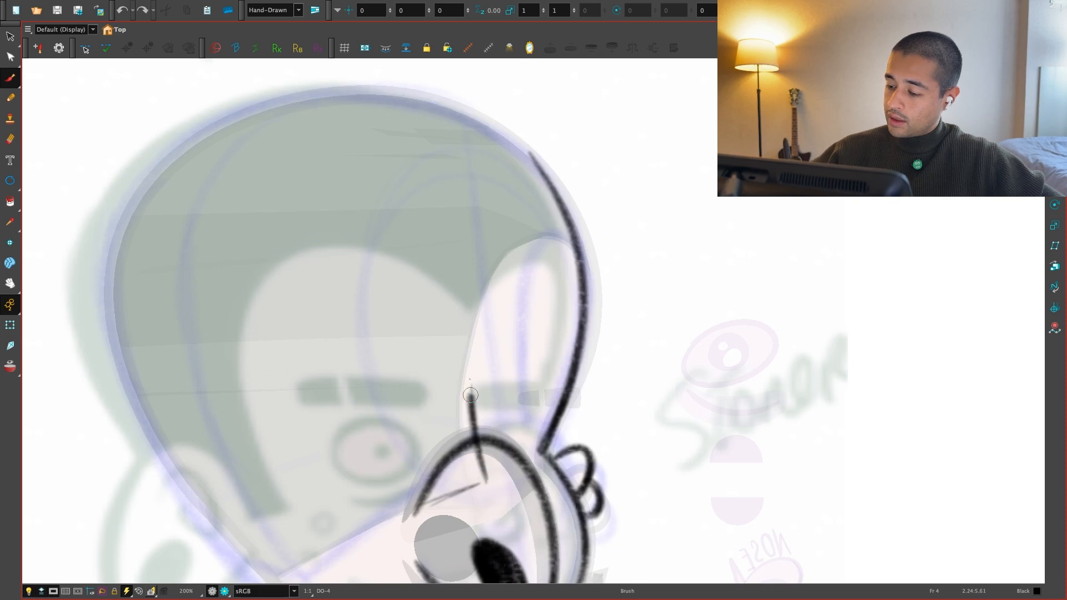
drag(575, 369, 542, 450)
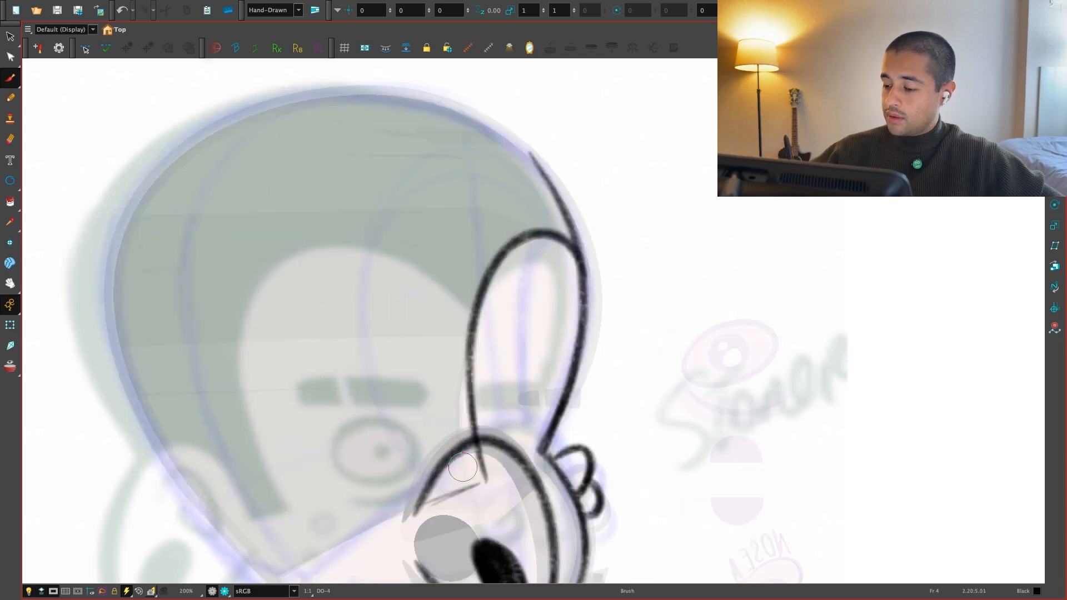
click(573, 251)
drag(592, 350, 595, 345)
key(comma)
key(period)
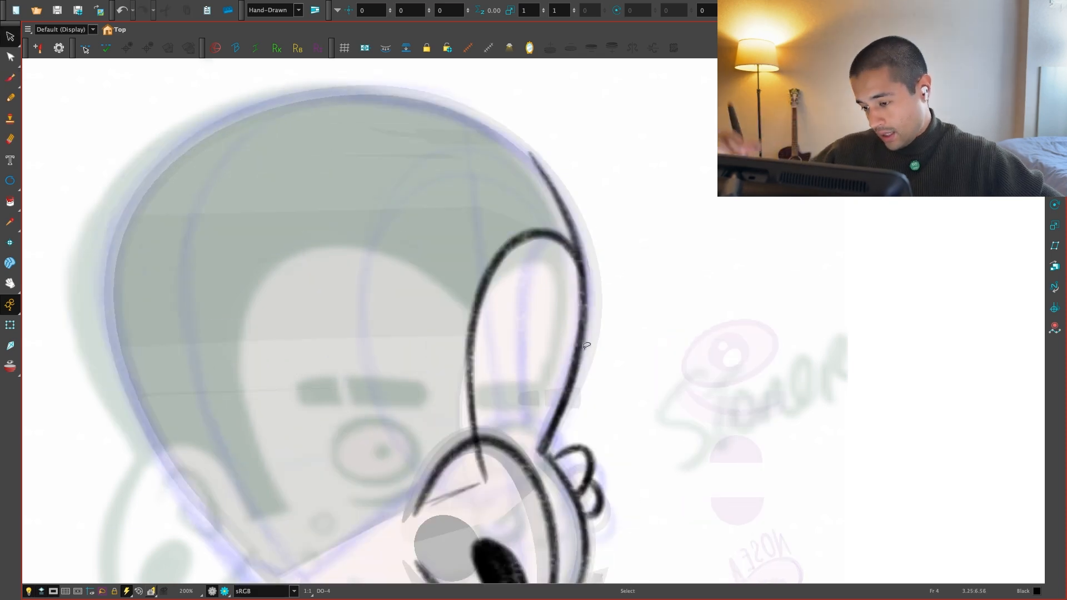
Select the hairline arc on frame 4 and adjust its position, checking the head in a mirrored view
scroll(586, 346, down, 3)
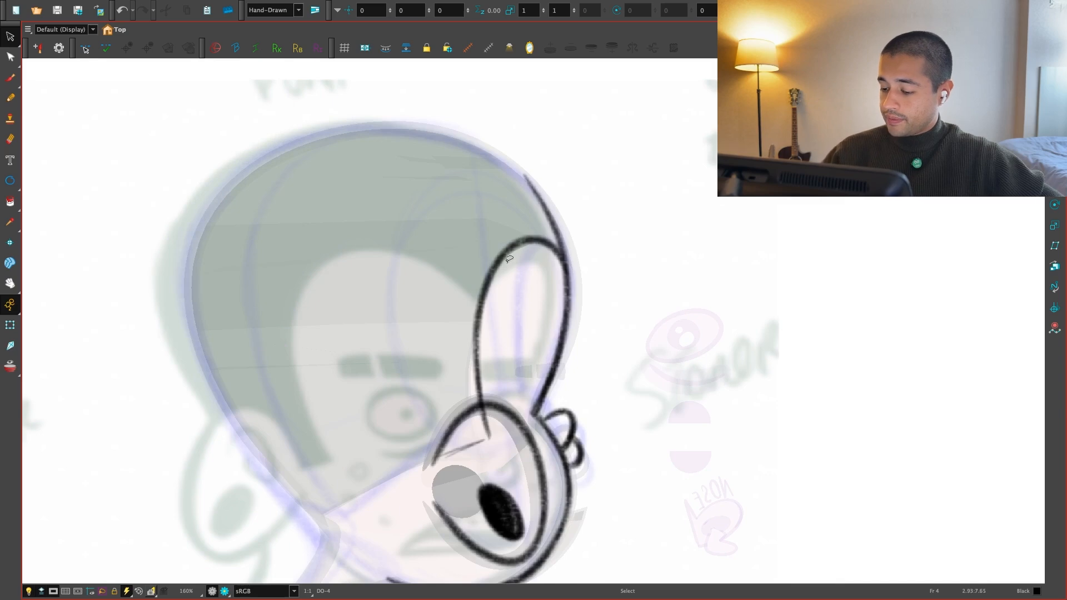
drag(476, 337, 476, 337)
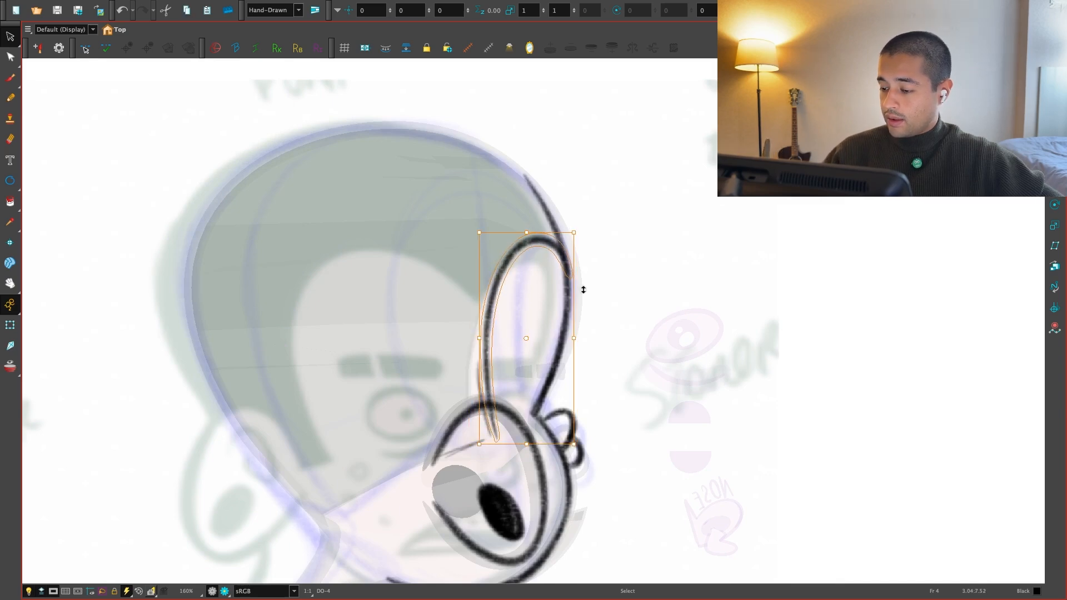
key(comma)
key(period)
key(4)
scroll(634, 398, down, 2)
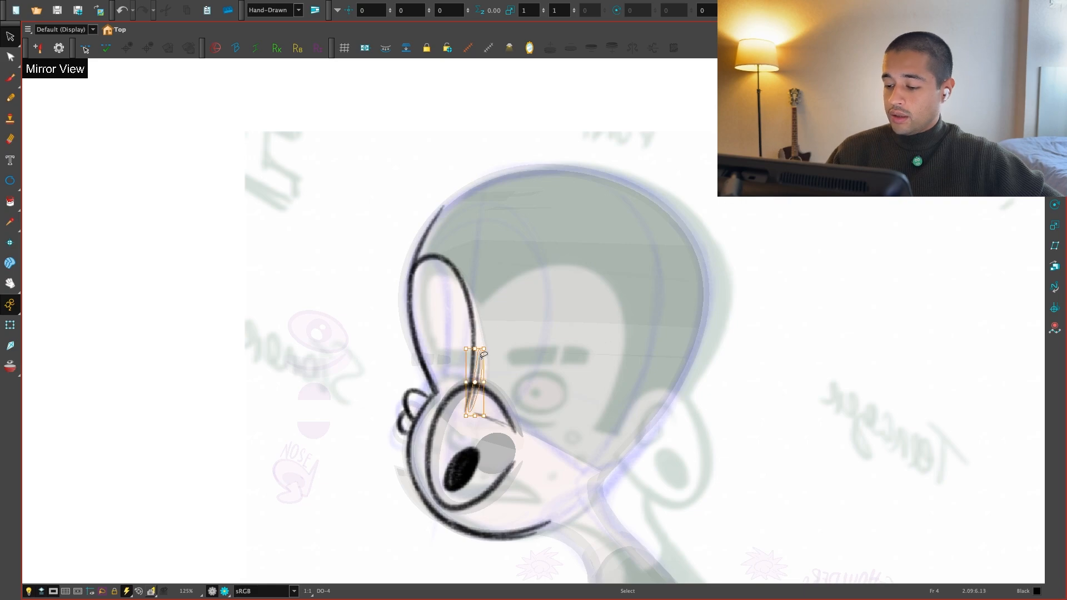
key(grave)
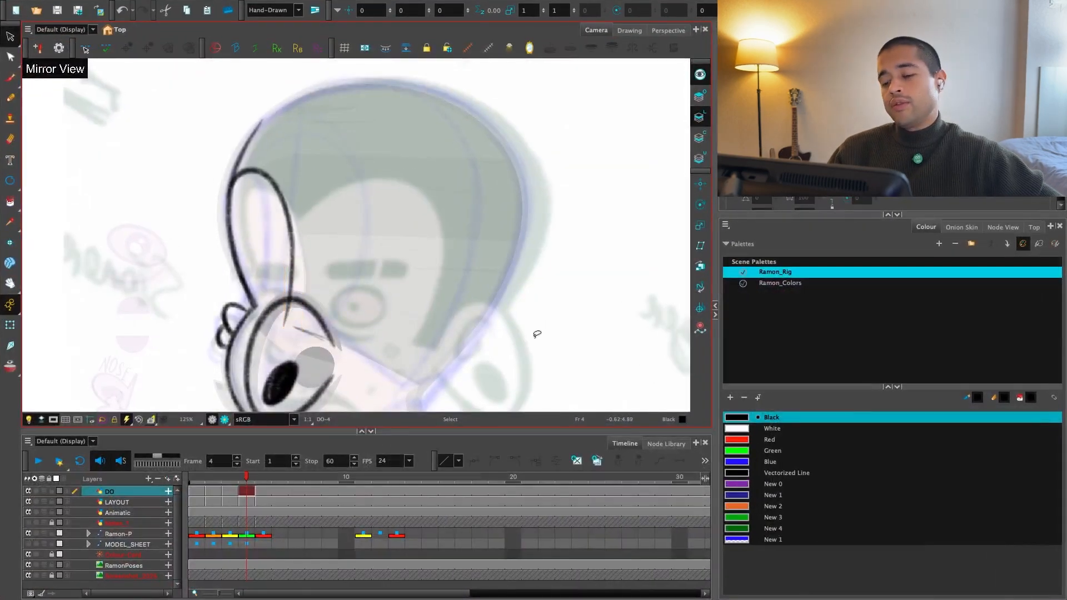
key(grave)
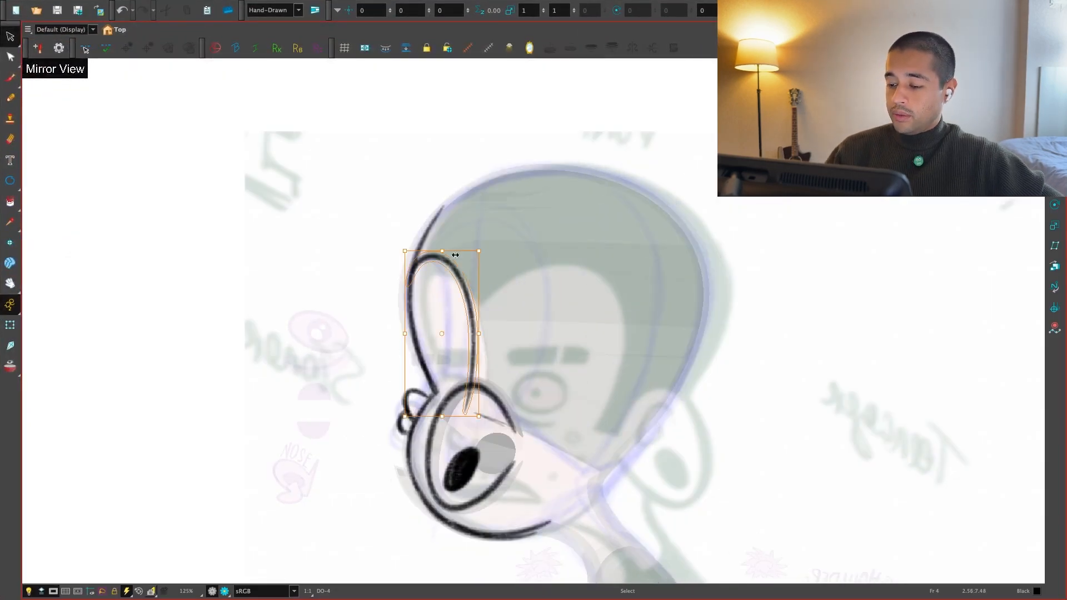
drag(405, 307, 405, 311)
drag(457, 250, 454, 250)
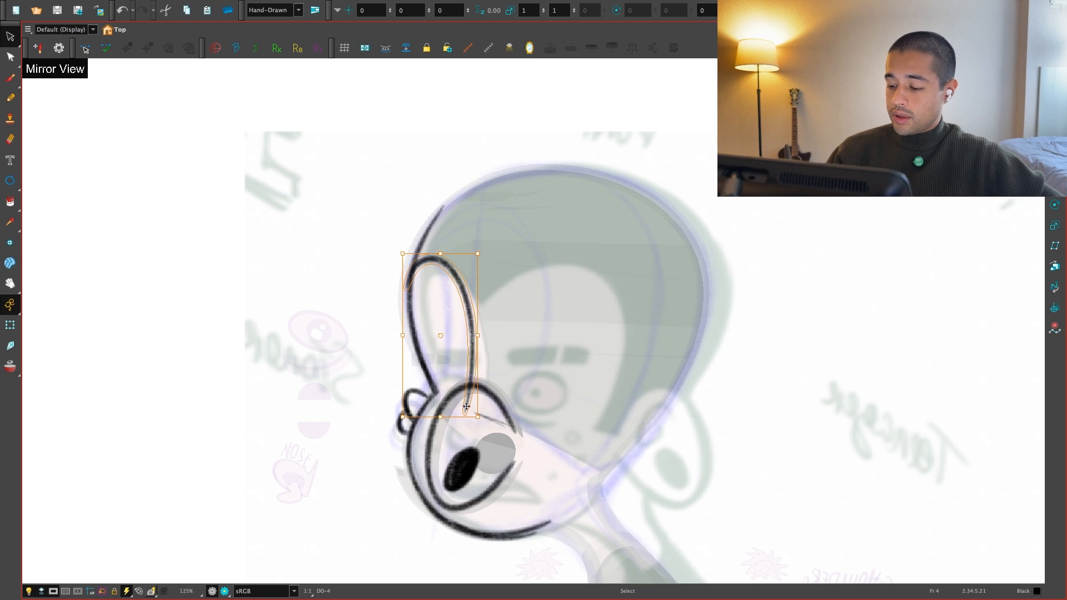
Adjust the thin sideburn stroke inside the ear on frame 4, compare with frame 3, and restore the unmirrored view
click(499, 397)
click(504, 412)
click(495, 421)
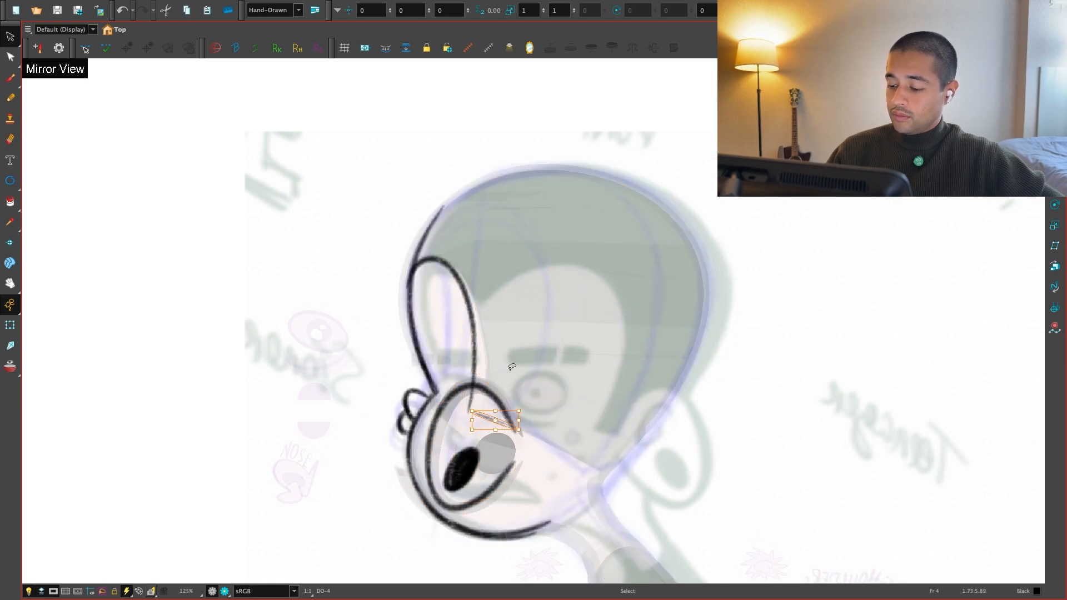
key(comma)
key(period)
key(comma)
key(period)
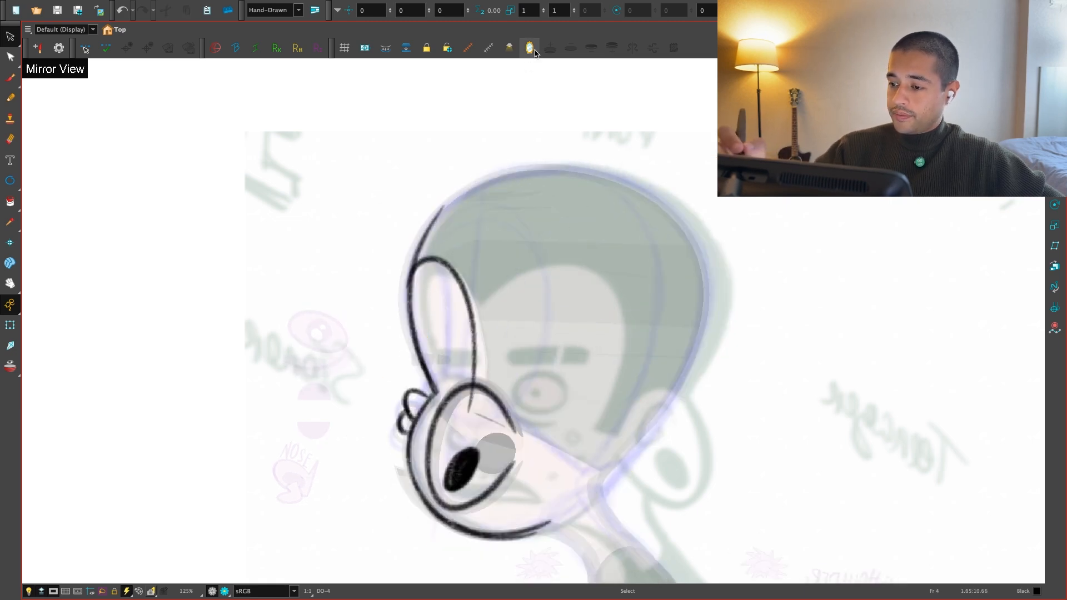
key(4)
Erase the hairline's lower end where it overlaps the ear on frame 4, and compare the head with frame 3
key(comma)
key(period)
key(shift+e)
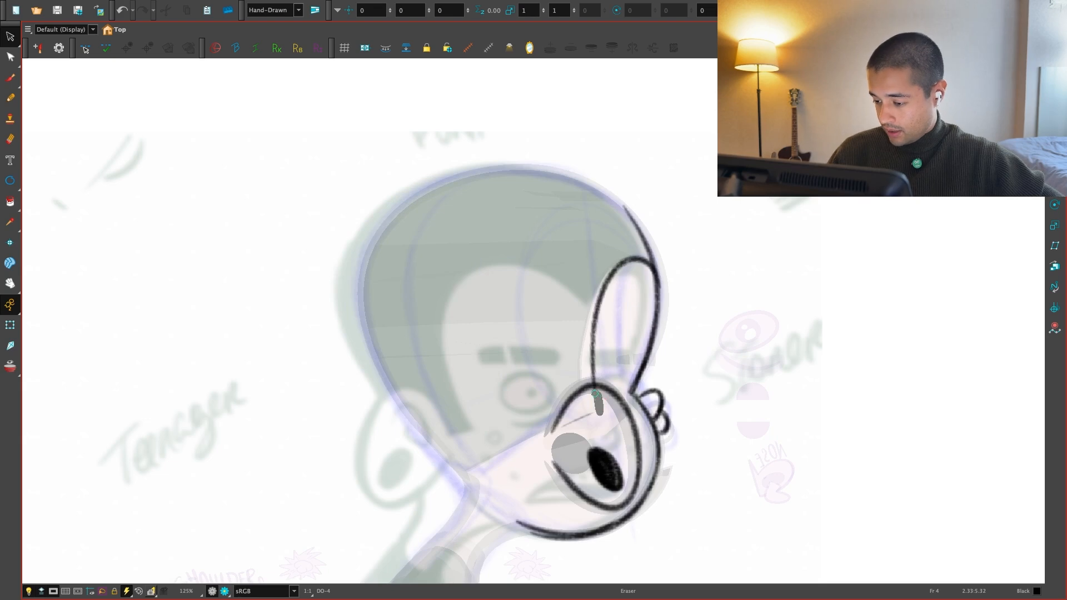
key(alt+s)
scroll(665, 362, down, 2)
key(comma)
key(period)
key(comma)
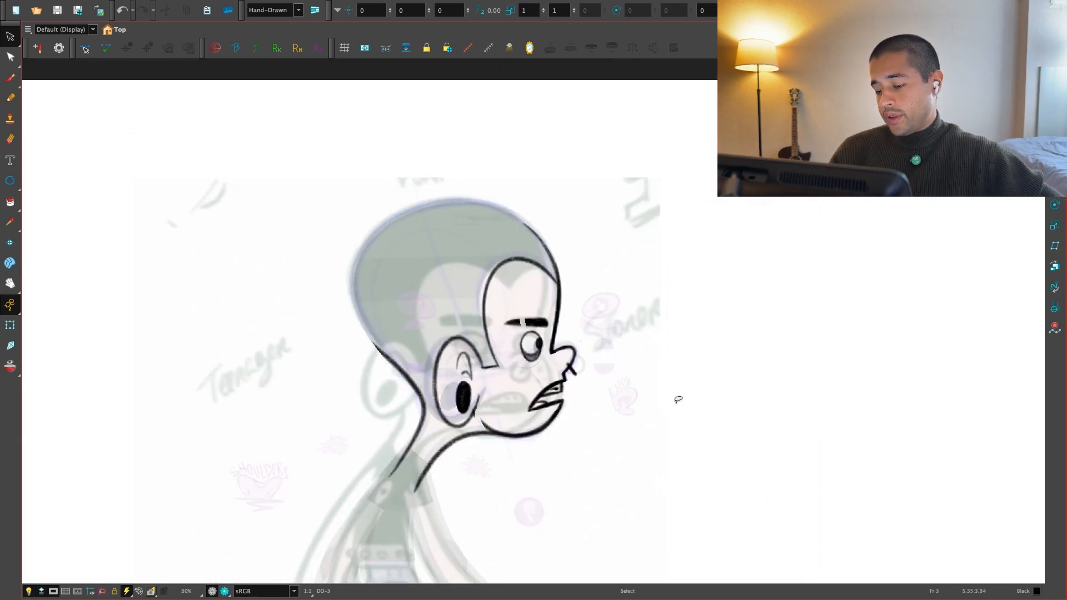
key(period)
scroll(472, 337, up, 2)
key(comma)
key(period)
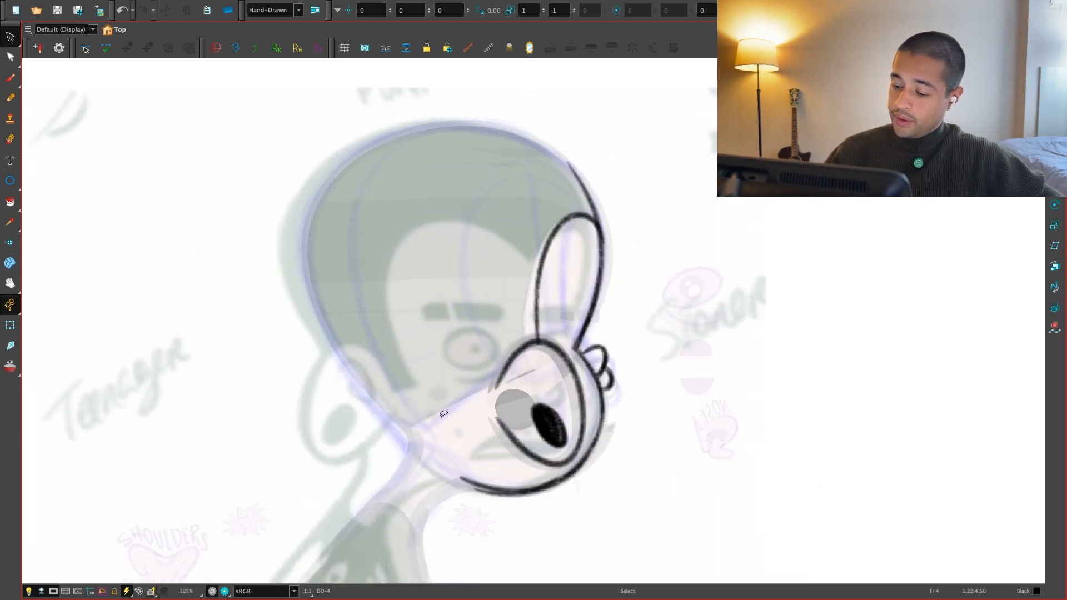
Draw the back of the head on frame 4 as one curved line running down into the nape
key(alt+b)
mouse_move(380, 498)
mouse_down()
mouse_move(410, 463)
mouse_move(330, 333)
mouse_up()
key(comma)
key(period)
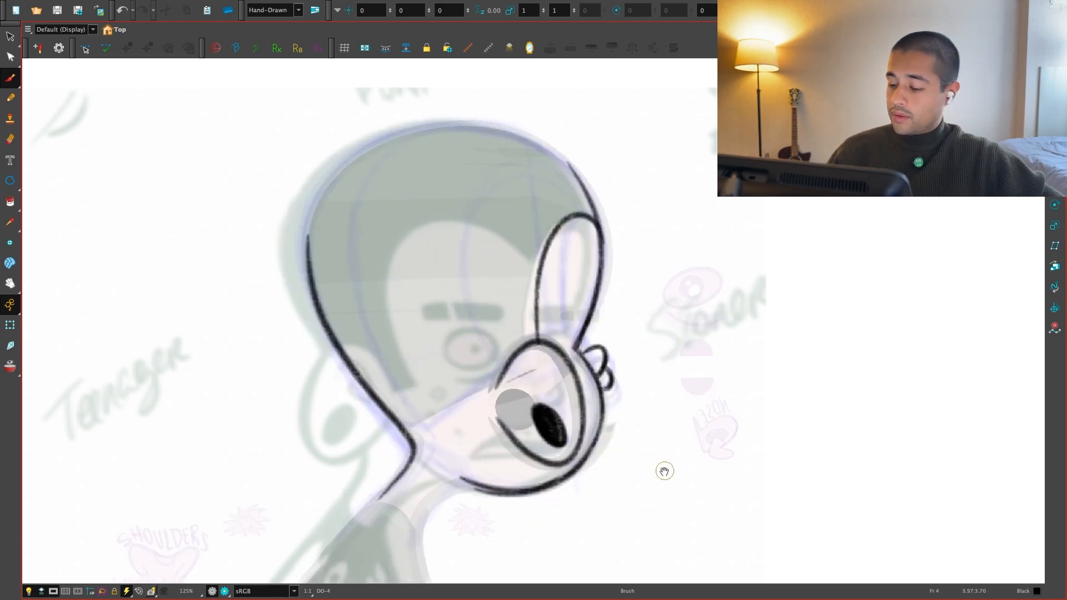
scroll(664, 470, down, 2)
On frame 1, remove the excess line where the left ear meets the jaw and join the earlobe to the jawline
key(period)
key(comma)
key(period)
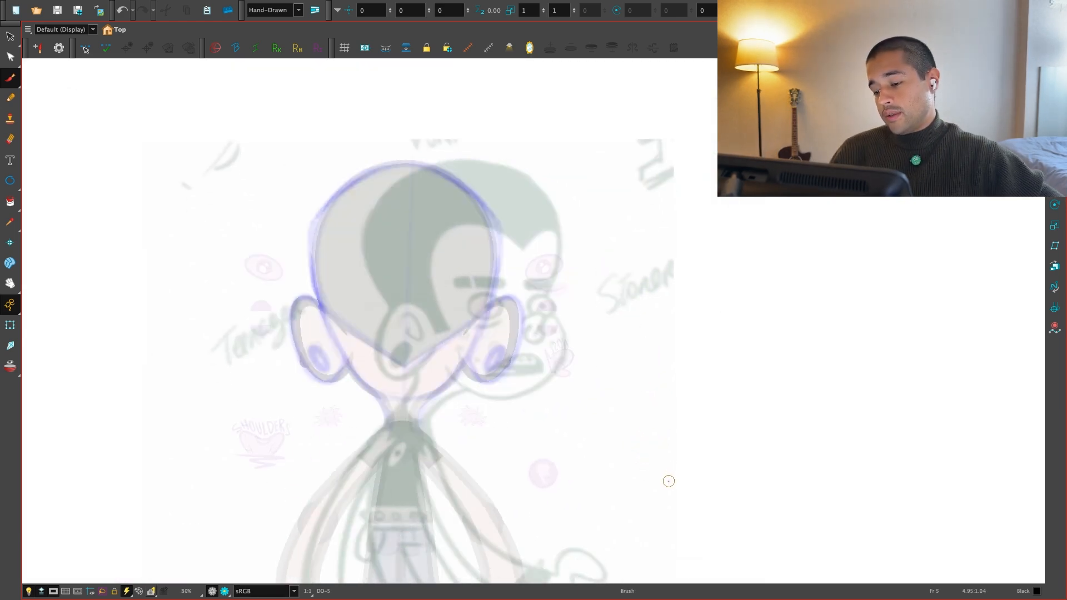
key(comma)
key(comma)
key(comma)
key(comma)
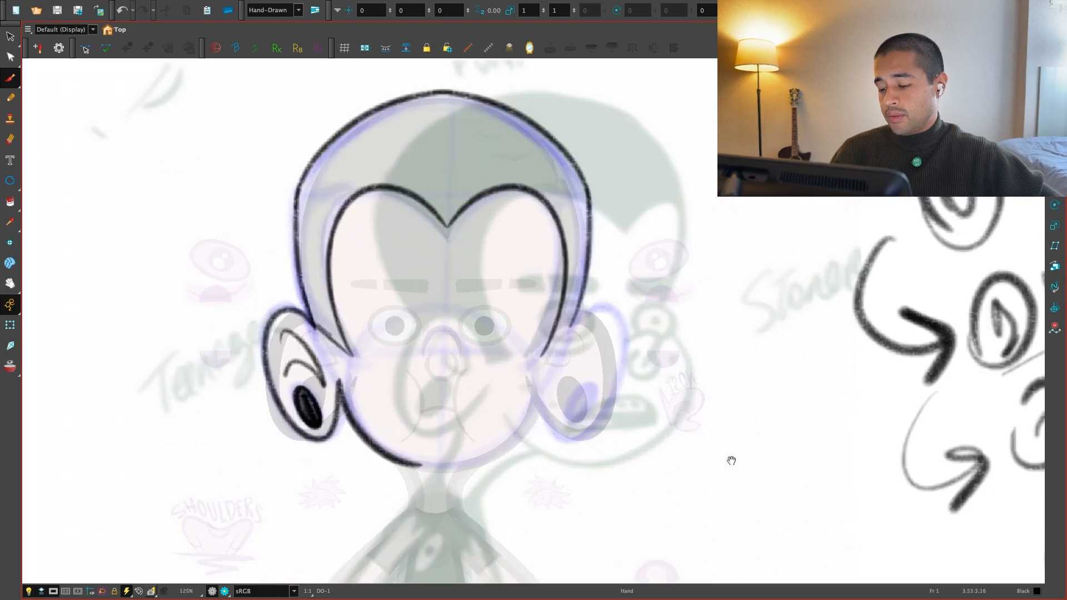
key(period)
key(comma)
scroll(523, 377, up, 4)
key(2)
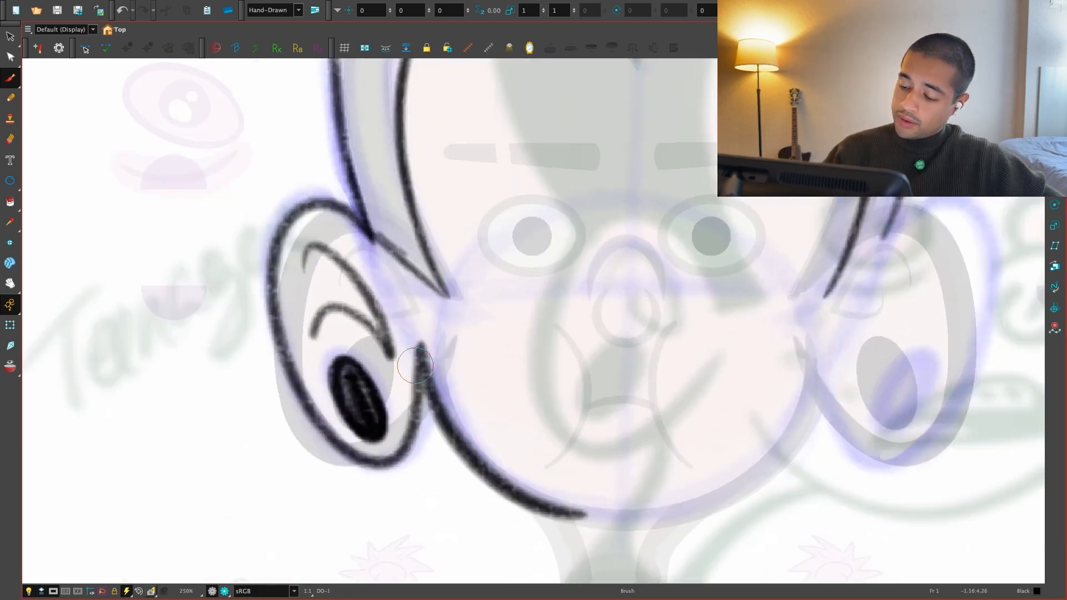
key(alt+s)
click(420, 383)
key(e)
mouse_move(420, 327)
mouse_down()
mouse_move(414, 372)
mouse_move(414, 391)
mouse_move(425, 362)
mouse_move(418, 409)
mouse_up()
key(alt+s)
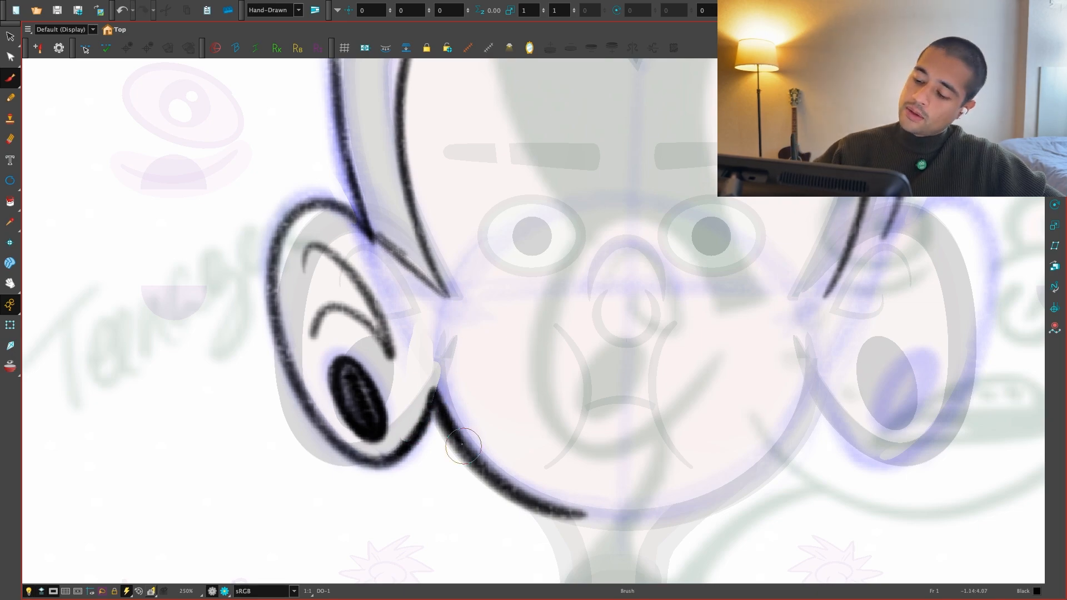
Flip through frames 1 to 3 to compare the ear's shape and placement across the head turn
scroll(463, 445, down, 2)
key(period)
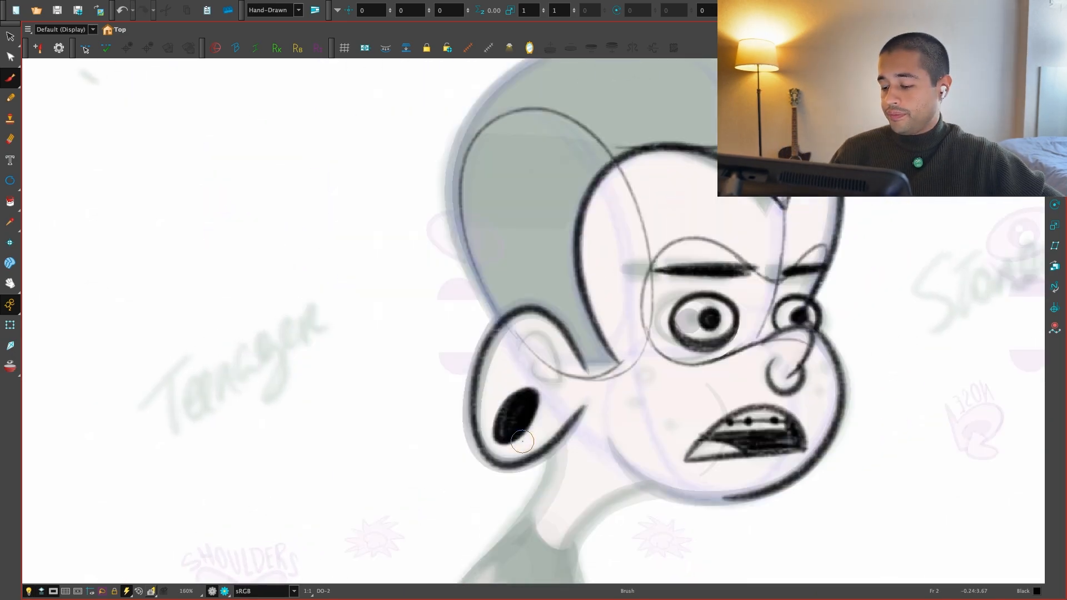
key(comma)
key(period)
key(comma)
key(period)
key(period)
key(comma)
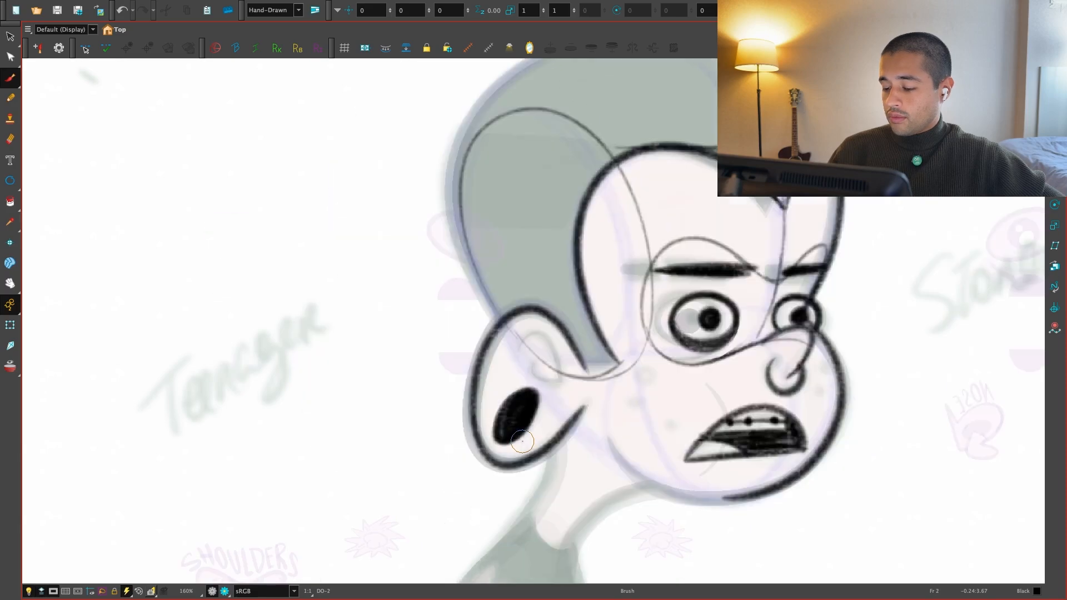
key(period)
key(comma)
key(comma)
key(period)
Draw a curved inner-ear fold above the black lobe oval on frame 2 and compare it with frame 1
scroll(578, 487, down, 2)
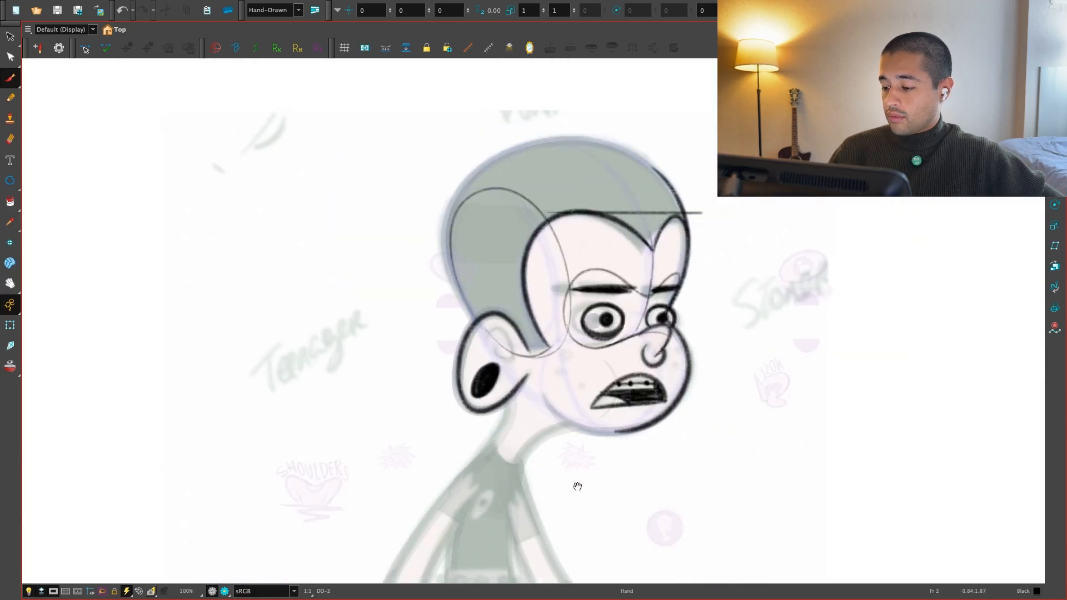
scroll(577, 487, up, 4)
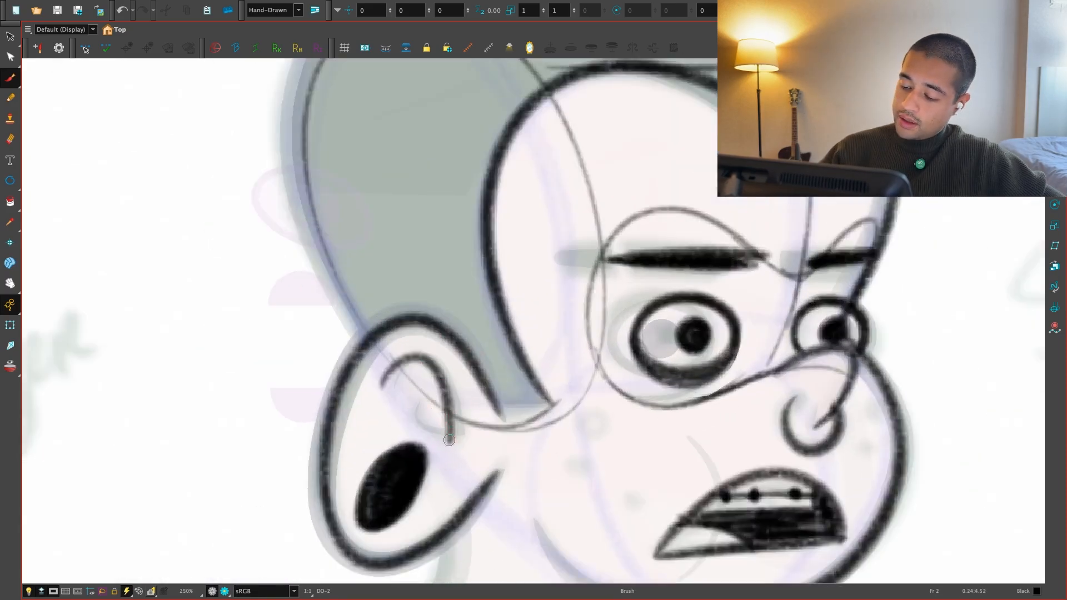
key(comma)
key(period)
scroll(645, 511, down, 4)
Select the left ear's lines on frame 1 and shift the ear slightly outward from the head, after comparing neighbouring frames
key(comma)
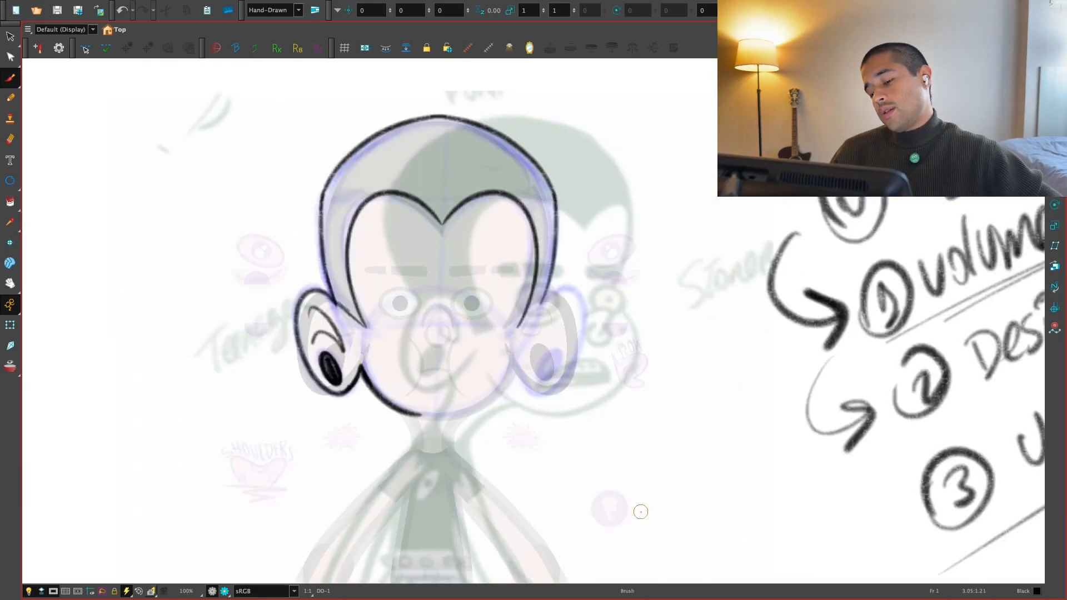
key(period)
key(period)
key(comma)
key(comma)
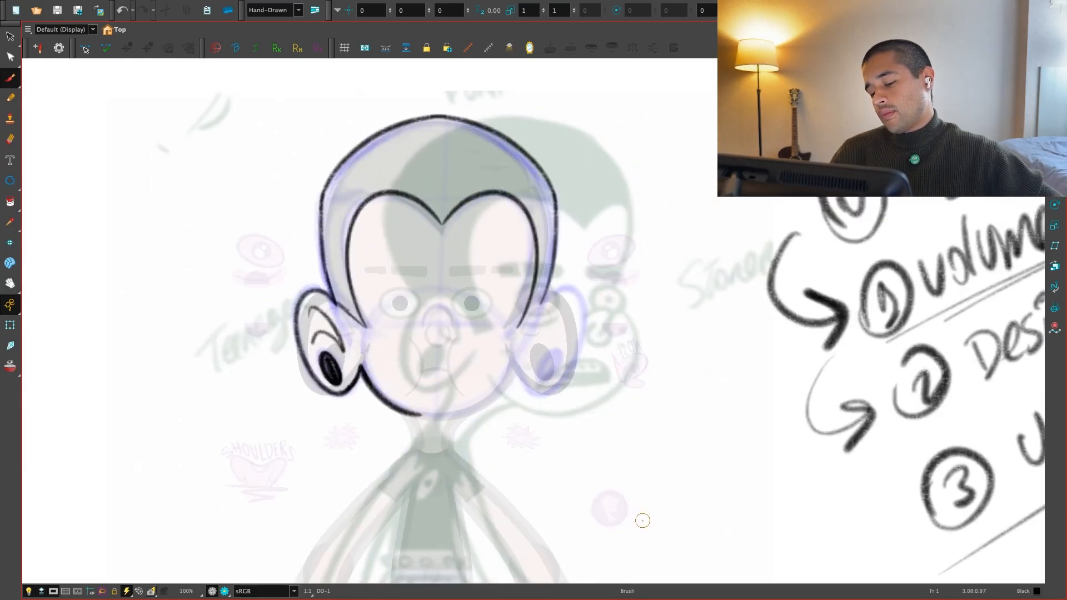
key(period)
key(comma)
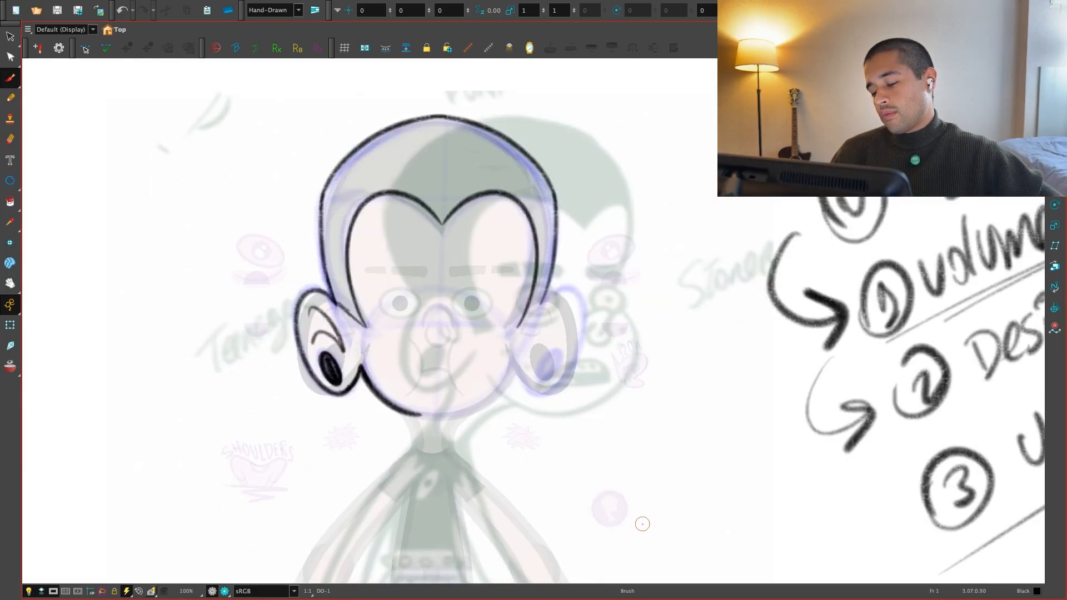
drag(630, 504, 750, 468)
key(2)
key(alt+s)
key(ctrl+a)
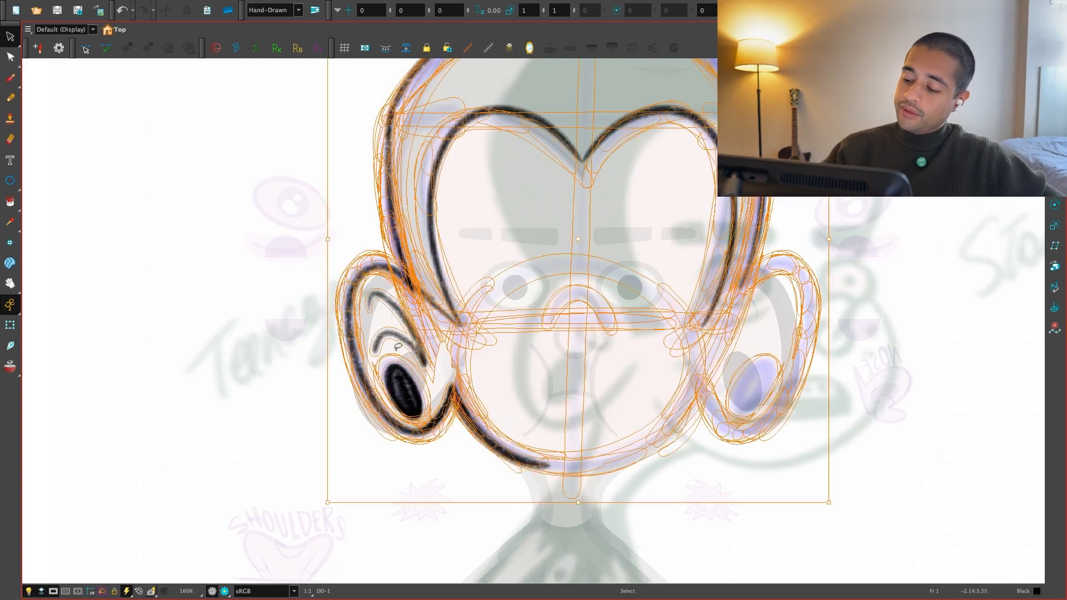
drag(431, 389, 442, 328)
drag(441, 438, 416, 436)
drag(405, 260, 415, 258)
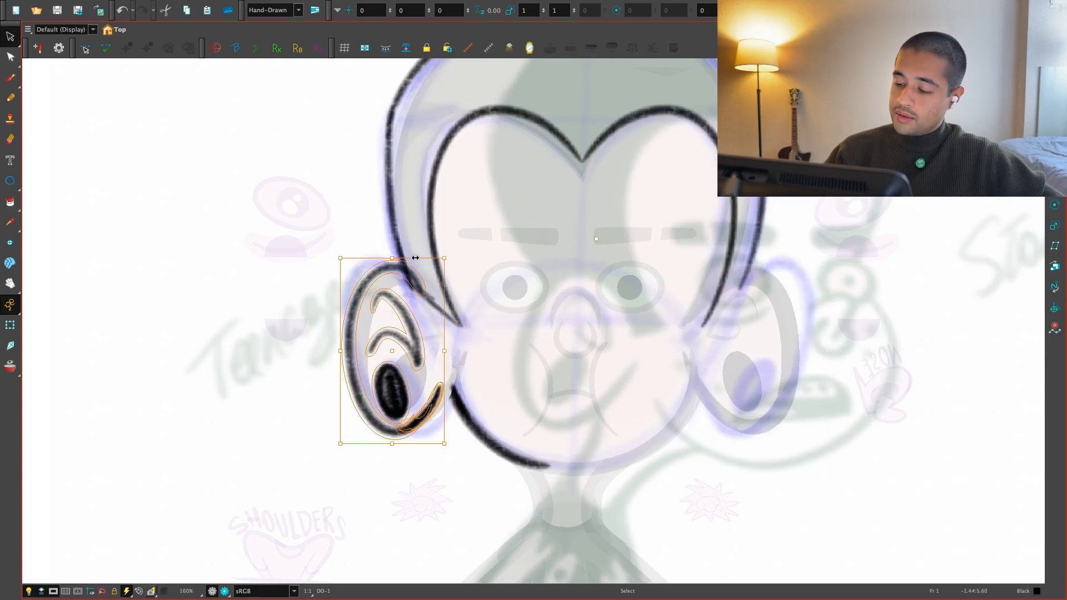
Redraw the line joining the left earlobe to the jaw on frame 1 and check it against the following frames
key(space)
drag(636, 514, 597, 479)
key(1)
key(g)
key(g)
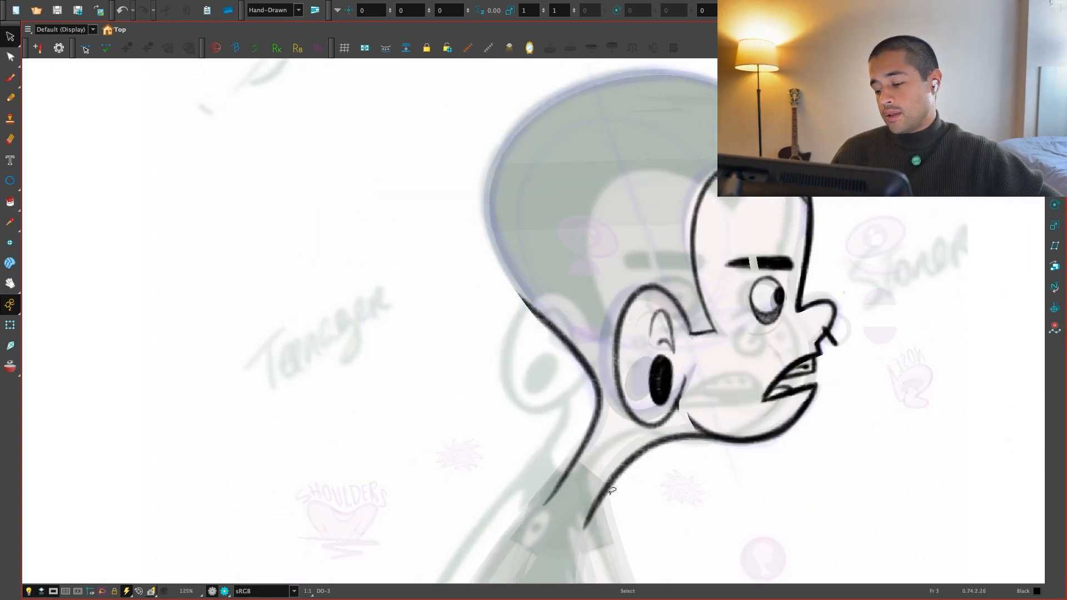
key(f)
key(f)
key(2)
key(alt+b)
drag(389, 436, 418, 392)
key(comma)
key(period)
key(period)
key(comma)
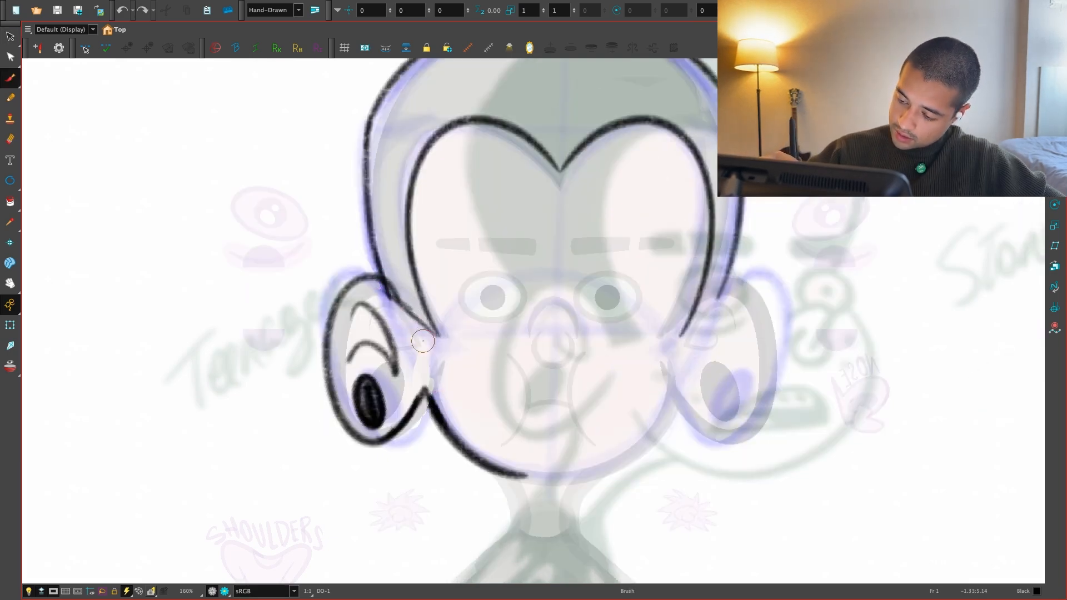
Erase and redraw the left ear's upper line on frame 1 so it curves down toward the hairline tip
key(2)
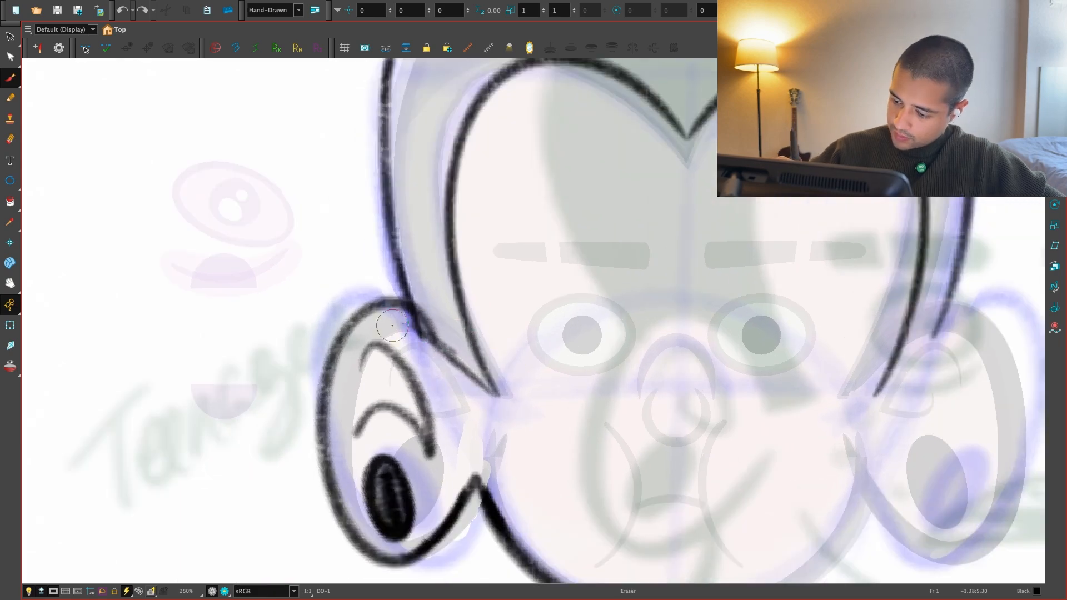
mouse_move(424, 346)
mouse_down()
mouse_move(394, 288)
mouse_move(340, 367)
mouse_up()
drag(397, 303, 328, 439)
key(1)
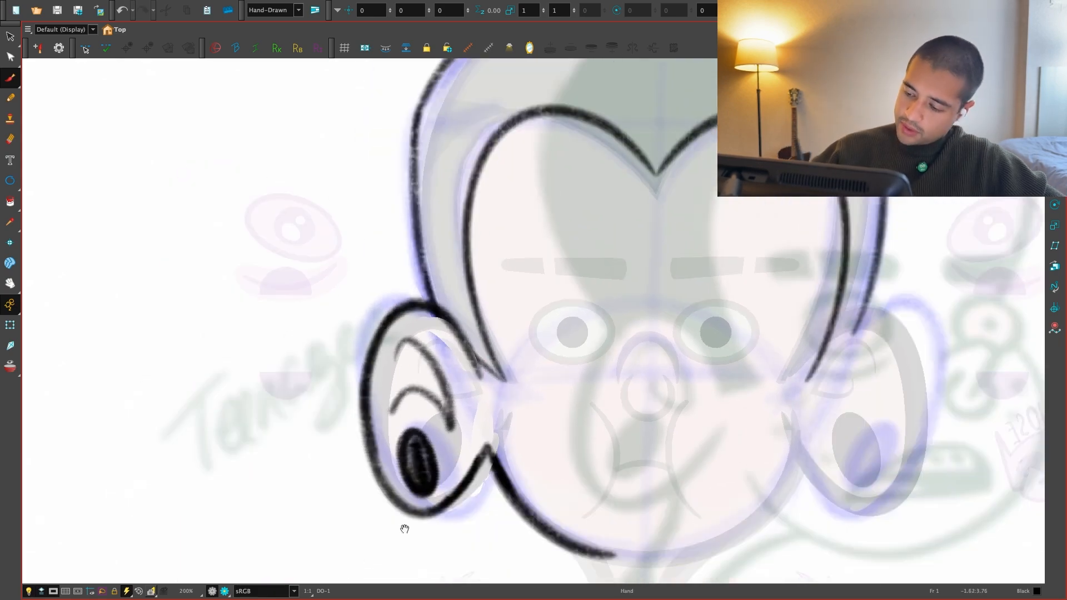
drag(405, 529, 364, 542)
key(1)
key(1)
key(period)
key(comma)
key(2)
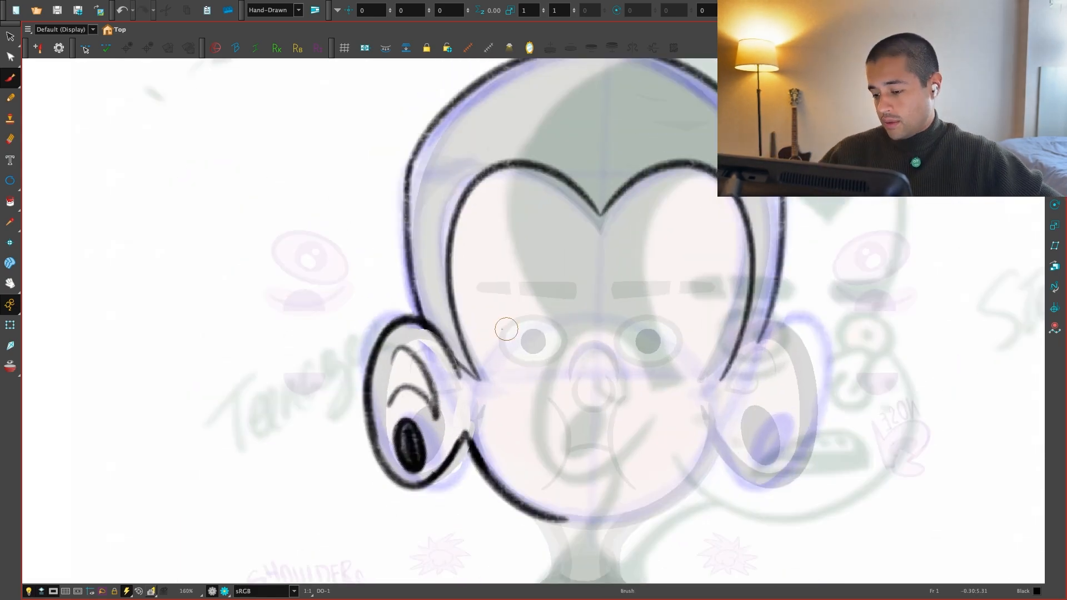
Join the left ear's upper line to the hairline tip on frame 1 and compare it with frame 2
key(1)
key(1)
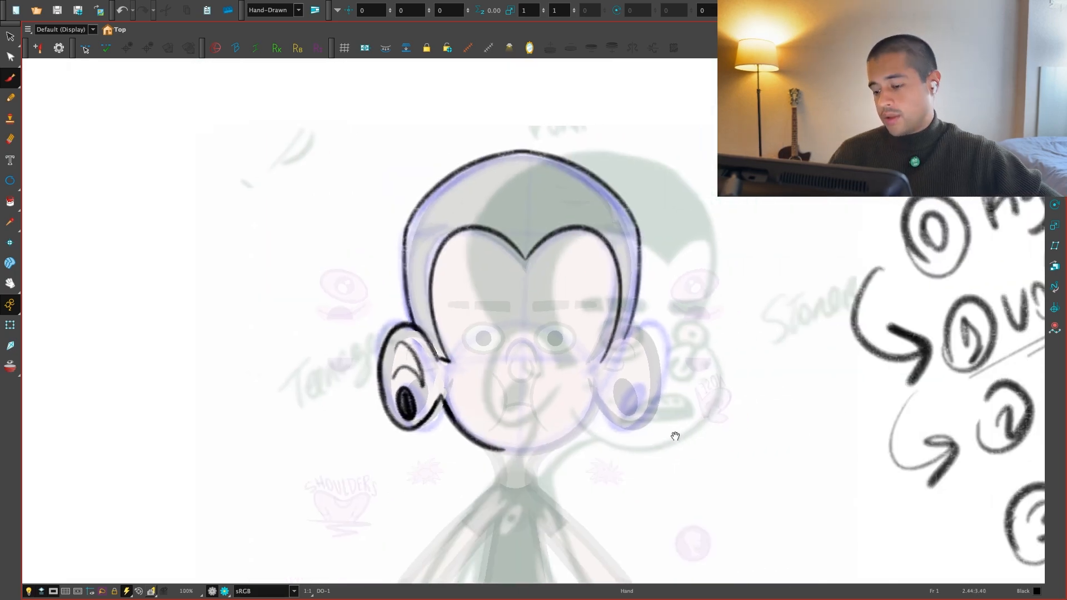
key(period)
key(comma)
key(period)
key(comma)
key(period)
key(comma)
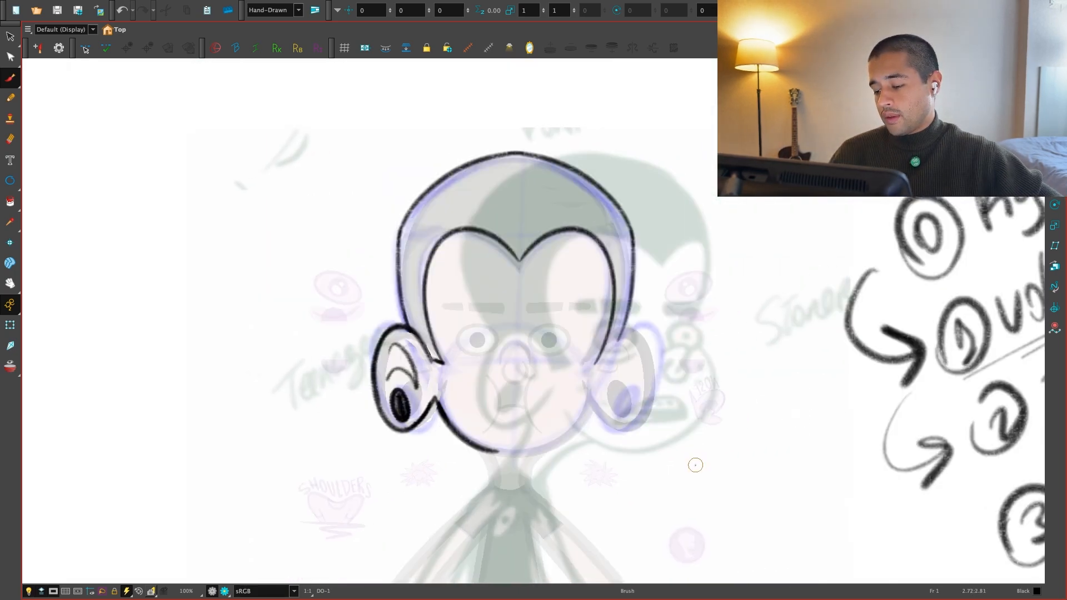
Touch up the edge of the left ear's black lobe oval on frame 1 and check it against frame 2
key(2)
key(2)
drag(430, 400, 434, 395)
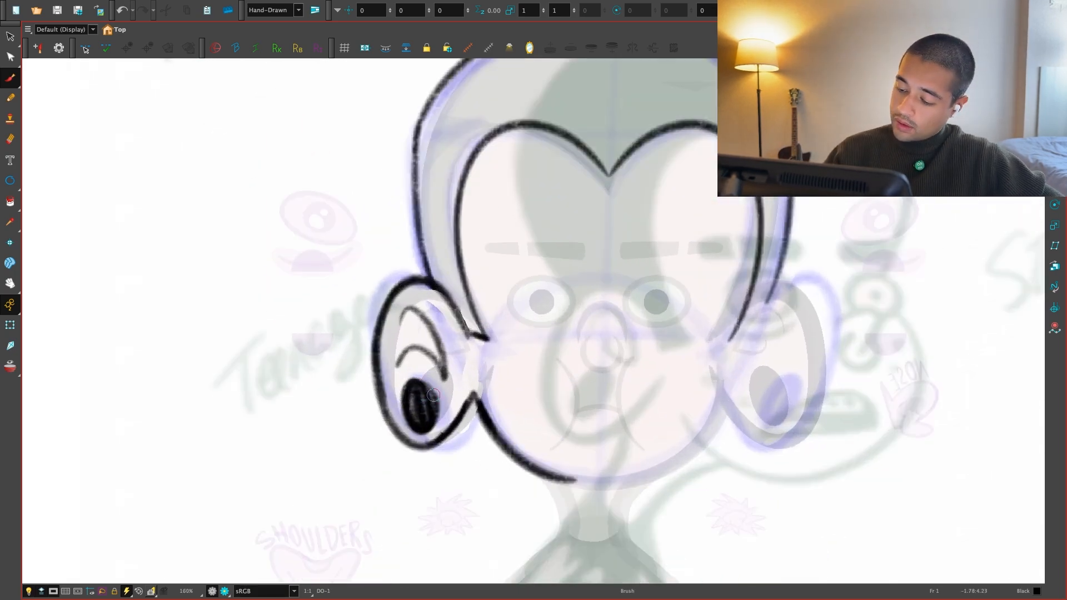
key(1)
key(1)
key(period)
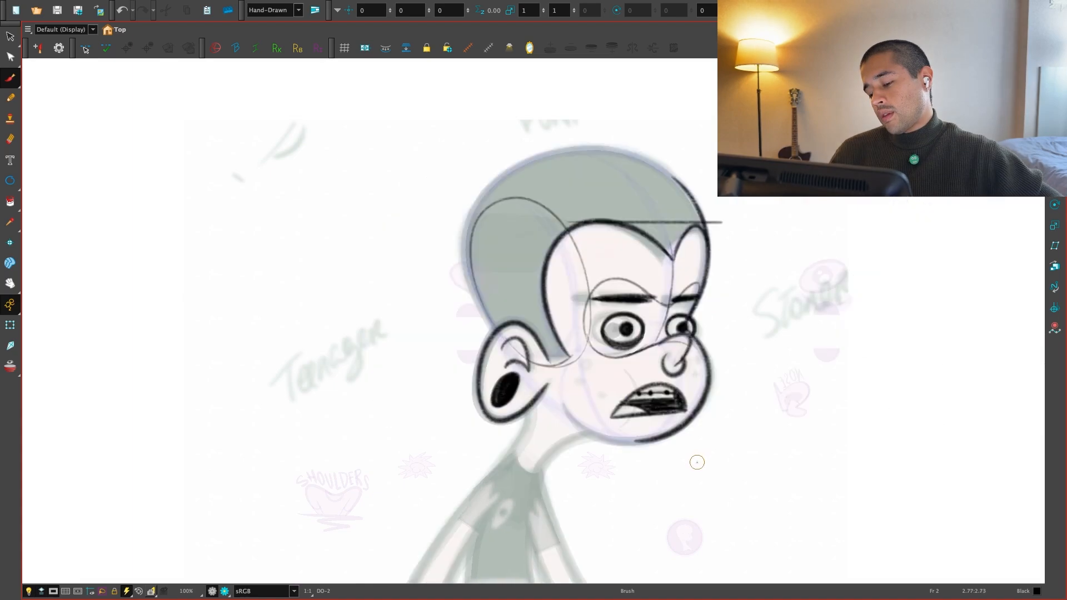
Select the ear's lines on frame 2 without the round construction guide and skew the ear slightly
key(alt+s)
key(ctrl+a)
key(2)
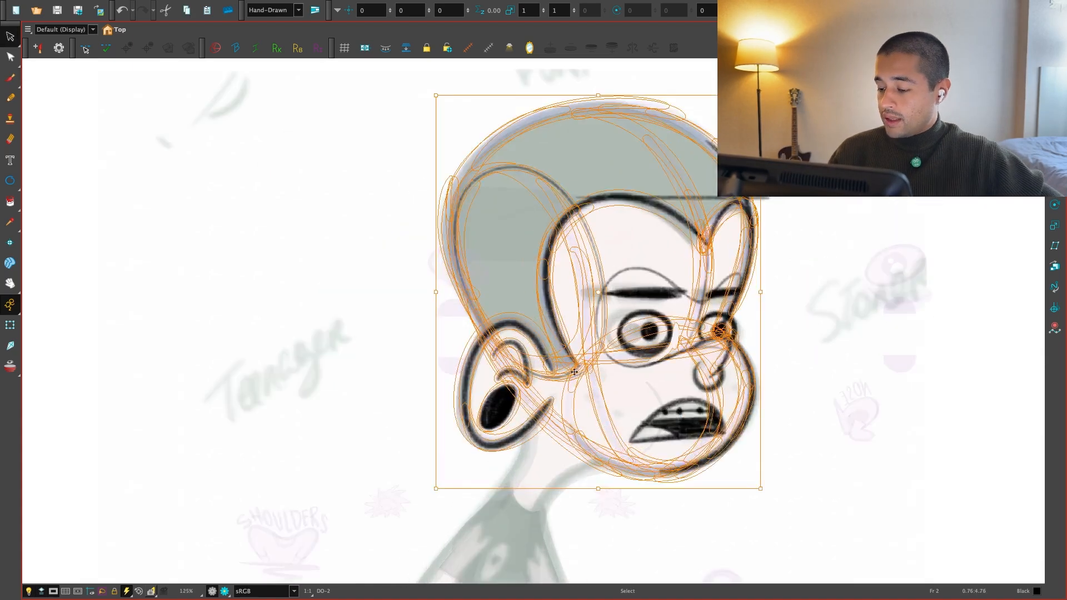
click(558, 432)
click(512, 448)
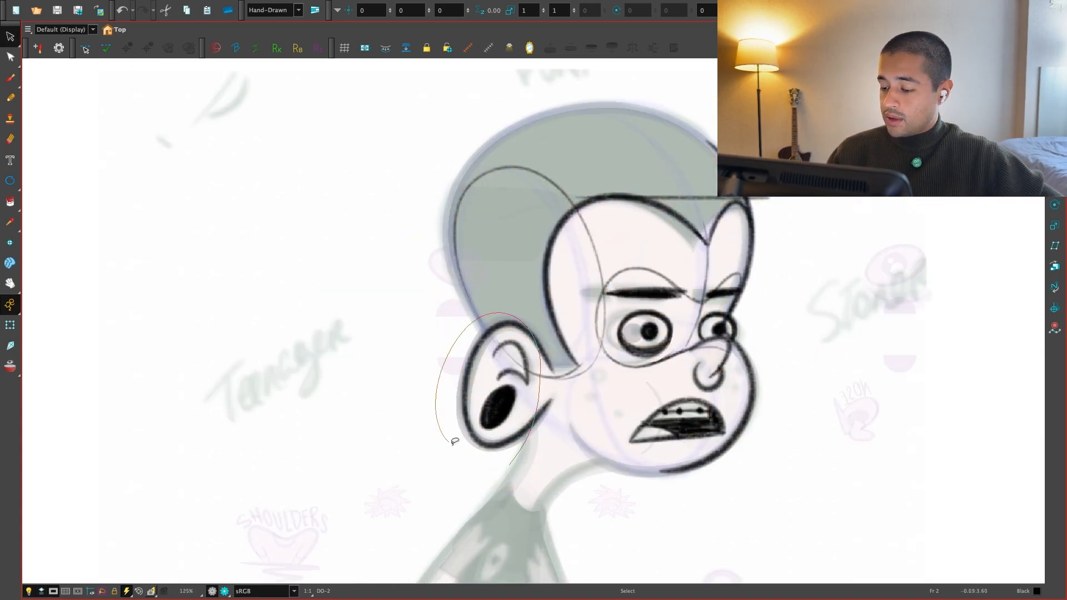
key(ctrl+a)
key(ctrl+z)
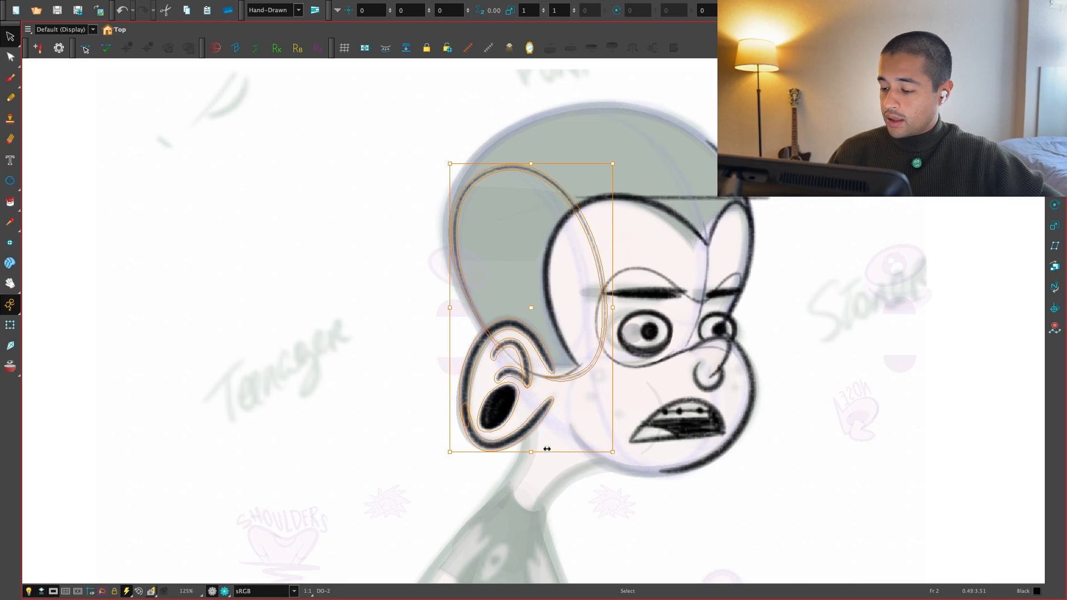
drag(547, 449, 560, 449)
key(ctrl+z)
shift+click(600, 272)
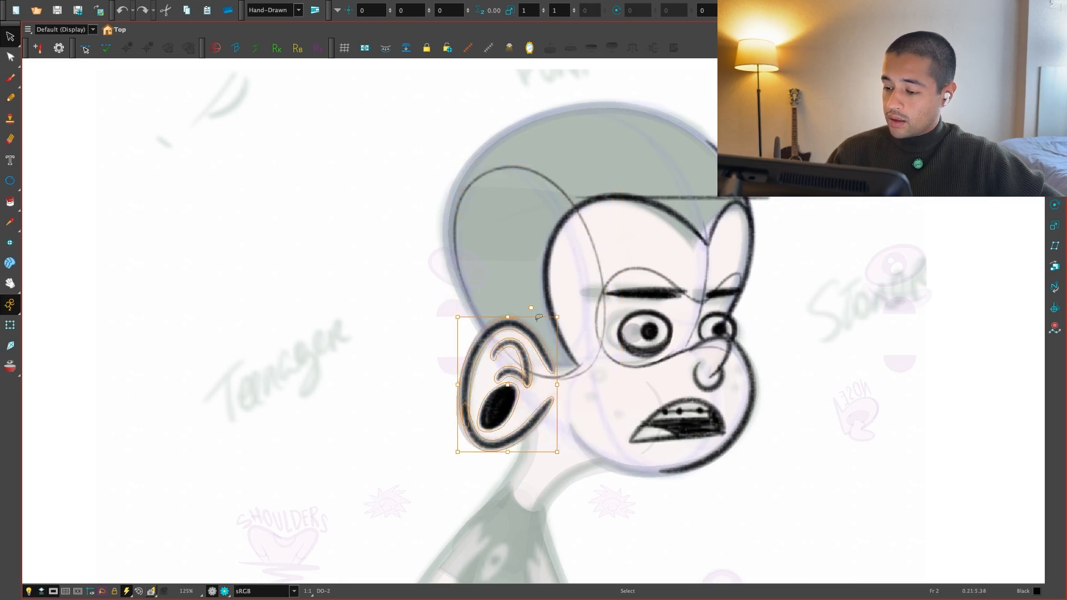
drag(532, 309, 503, 376)
drag(527, 449, 534, 448)
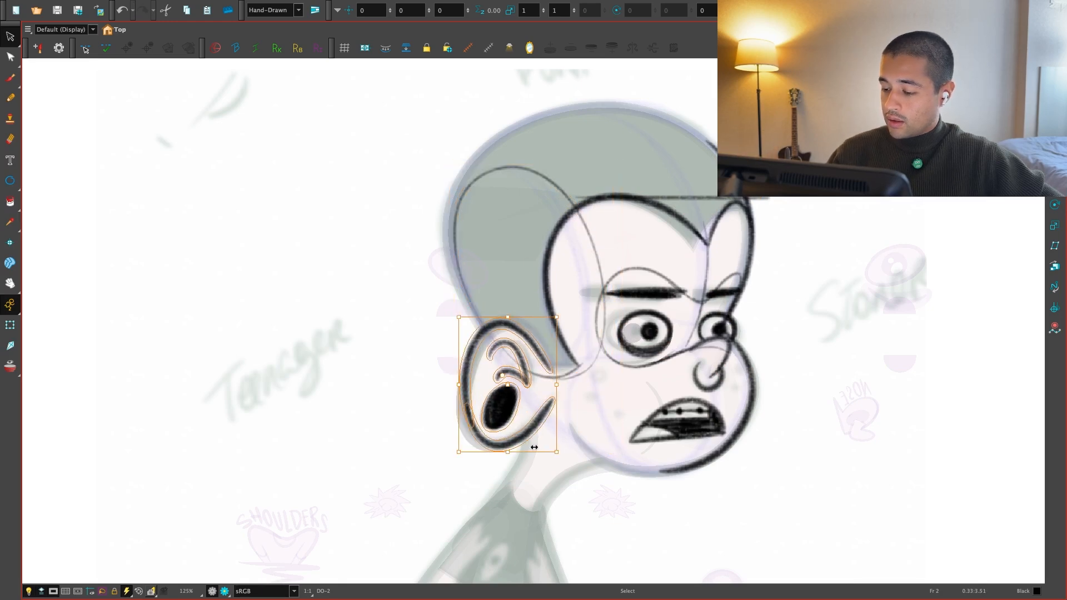
key(Escape)
Flip between frames 2 and 3 to compare the ear's shape and position
scroll(710, 458, down, 2)
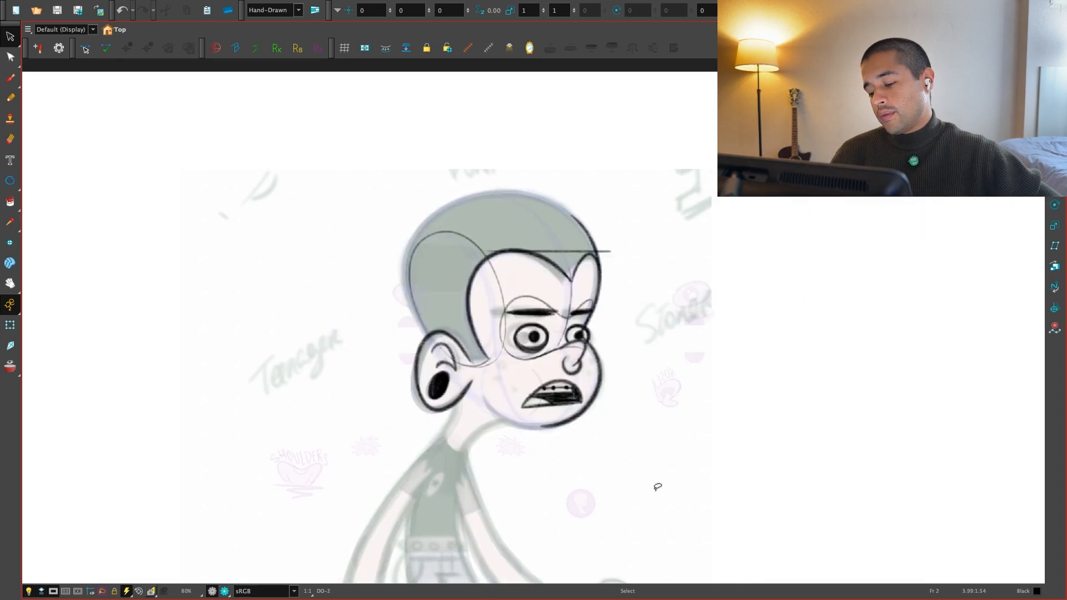
key(period)
key(2)
key(comma)
scroll(660, 519, down, 5)
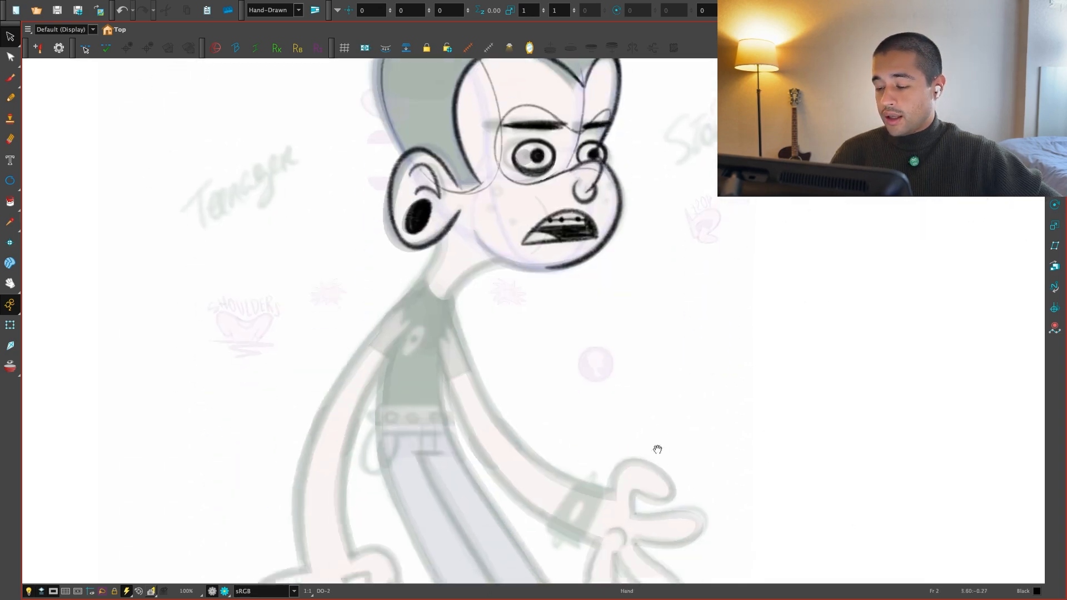
key(period)
key(comma)
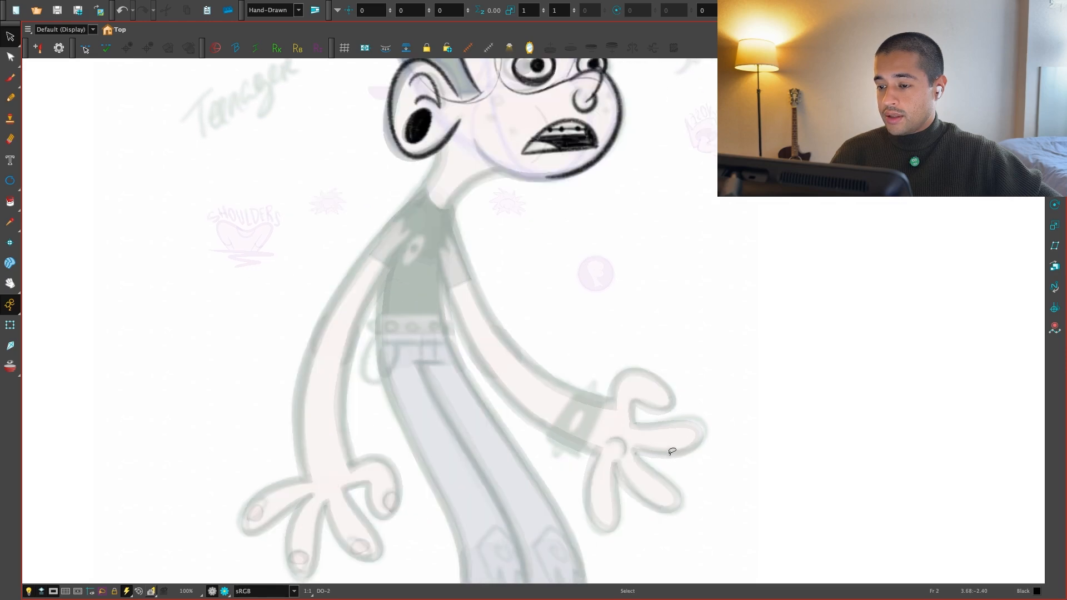
key(period)
key(comma)
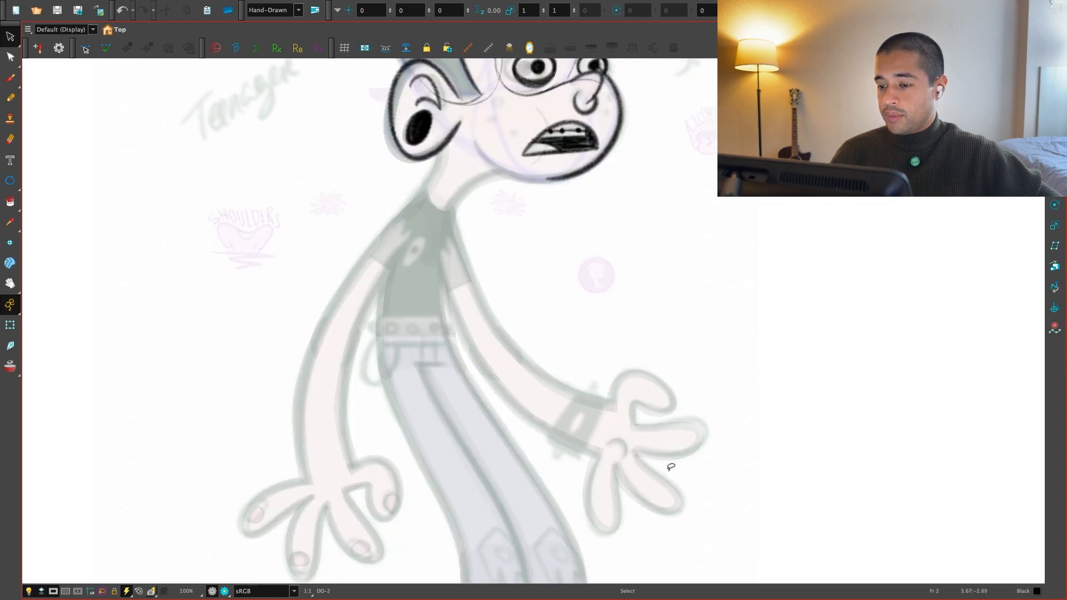
Select the ear on frame 3 and shorten it slightly from its lower end, comparing it with frame 2
key(period)
click(522, 66)
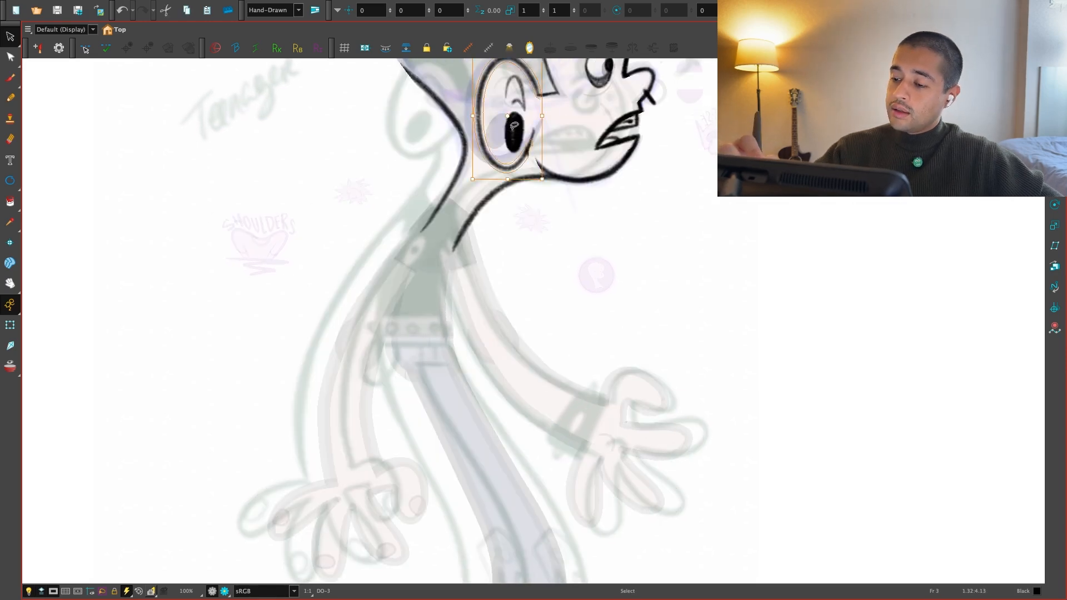
key(space)
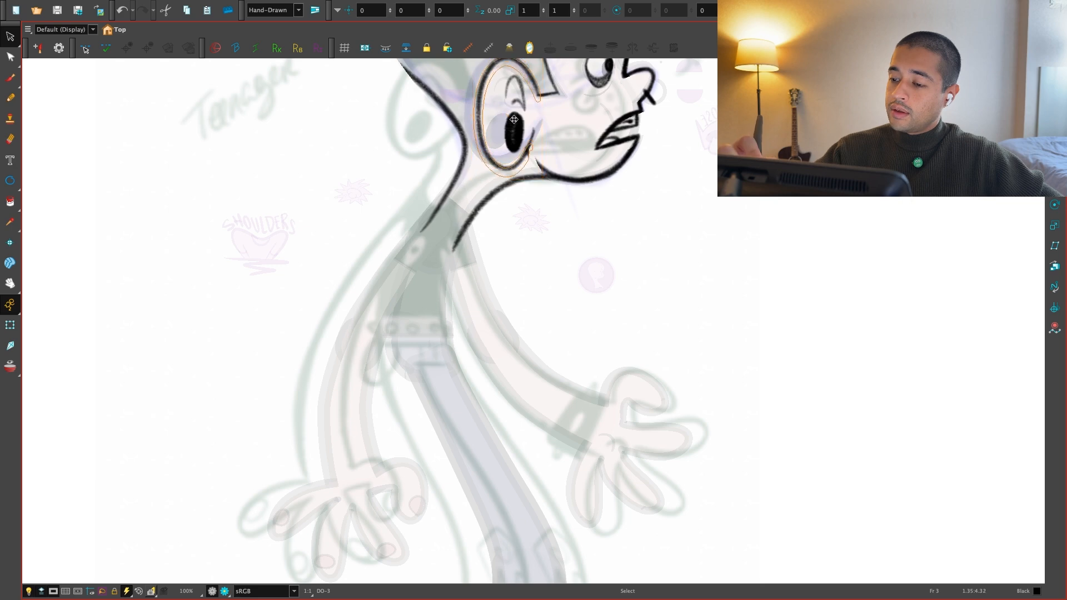
drag(523, 115, 528, 276)
key(comma)
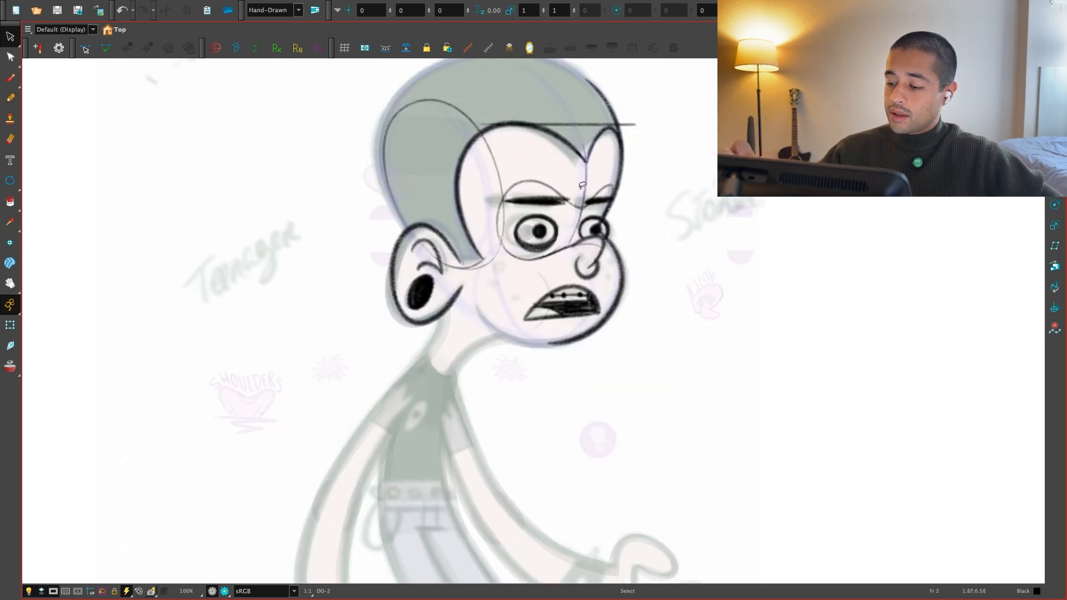
mouse_move(611, 117)
mouse_down()
mouse_move(619, 384)
mouse_move(619, 370)
mouse_up()
key(period)
click(523, 453)
scroll(523, 454, down, 2)
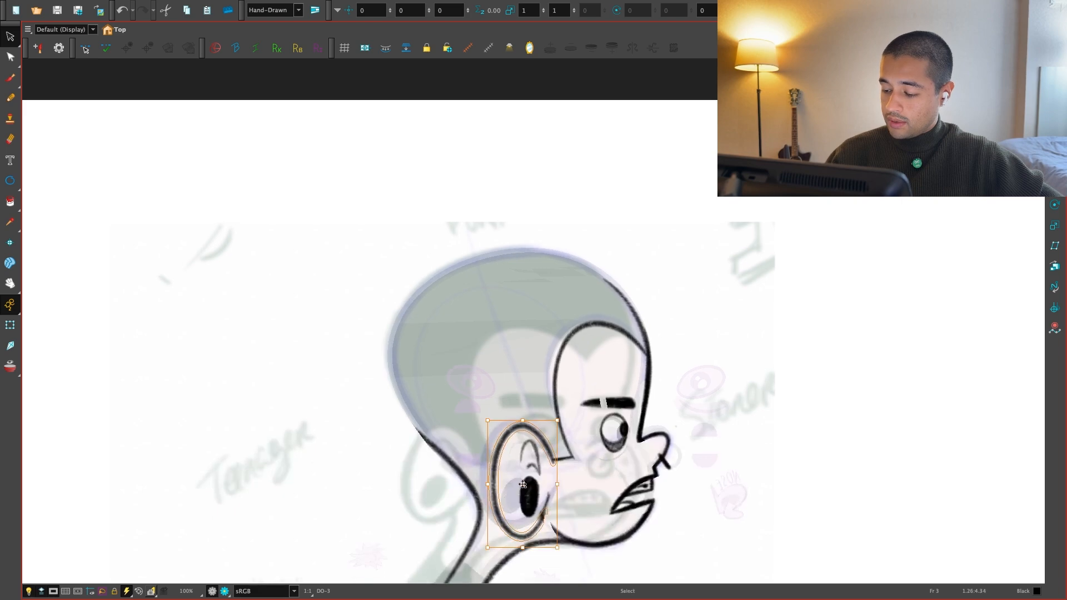
key(comma)
scroll(584, 466, up, 2)
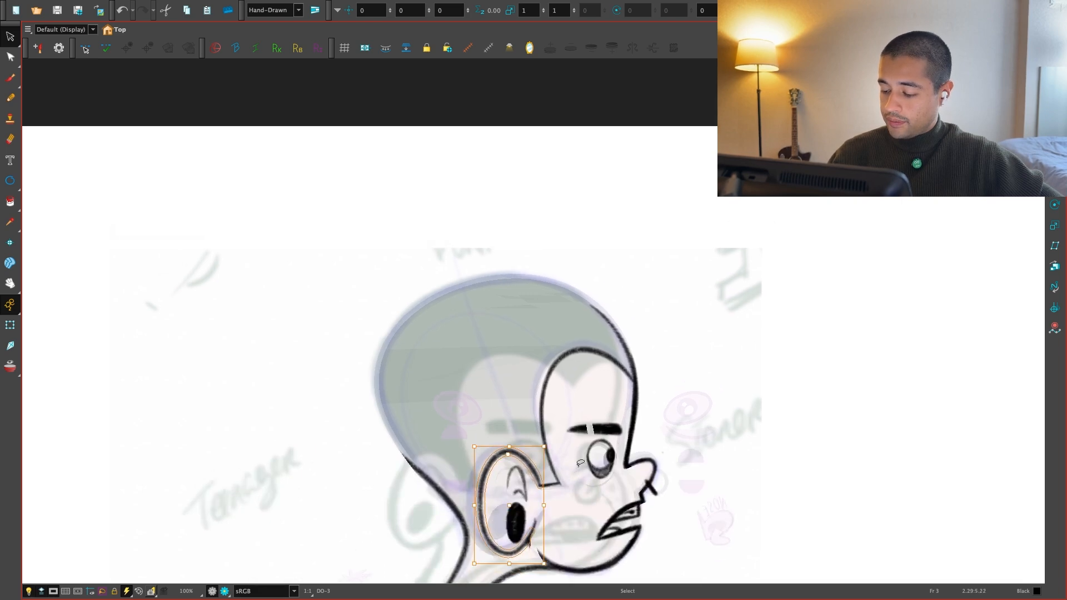
scroll(583, 466, up, 1)
key(period)
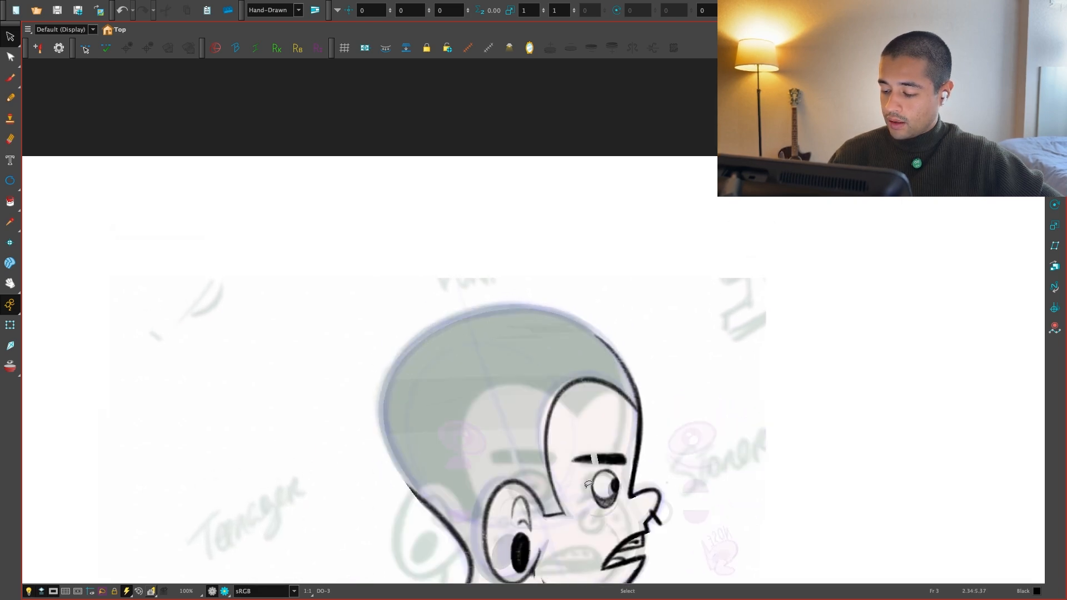
Delete the old inner-ear fold strokes on frame 3 and draw a new curved fold above the black lobe oval
scroll(588, 484, up, 2)
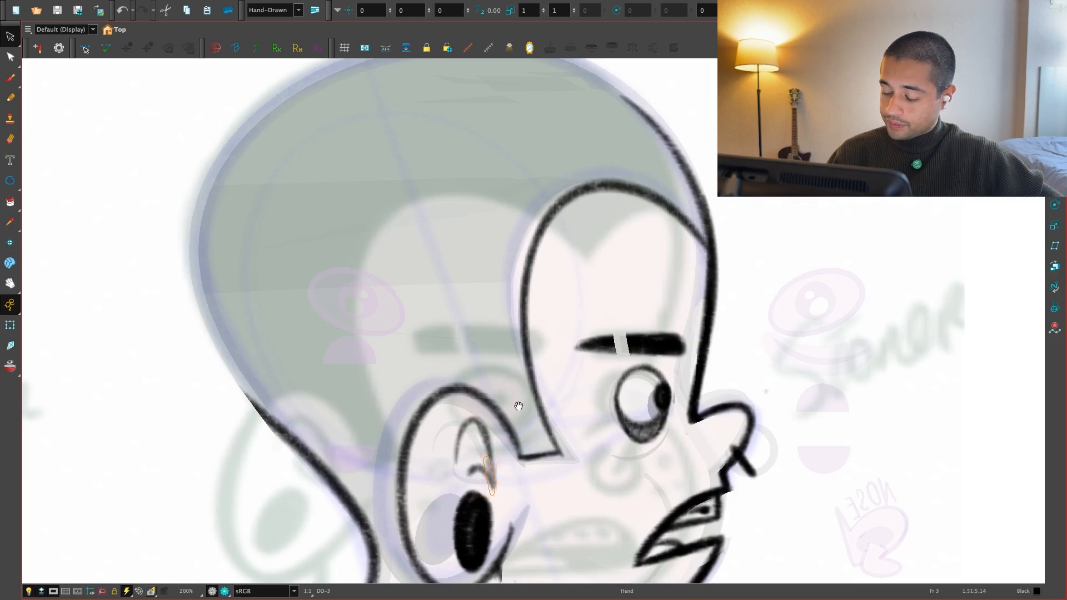
scroll(490, 481, up, 1)
drag(468, 396, 495, 479)
key(Delete)
key(Delete)
mouse_move(454, 445)
mouse_down()
mouse_move(499, 467)
mouse_move(488, 393)
mouse_move(492, 471)
mouse_up()
key(Delete)
mouse_move(462, 392)
mouse_down()
mouse_move(495, 472)
mouse_move(460, 453)
mouse_move(443, 476)
mouse_up()
key(space)
key(1)
key(2)
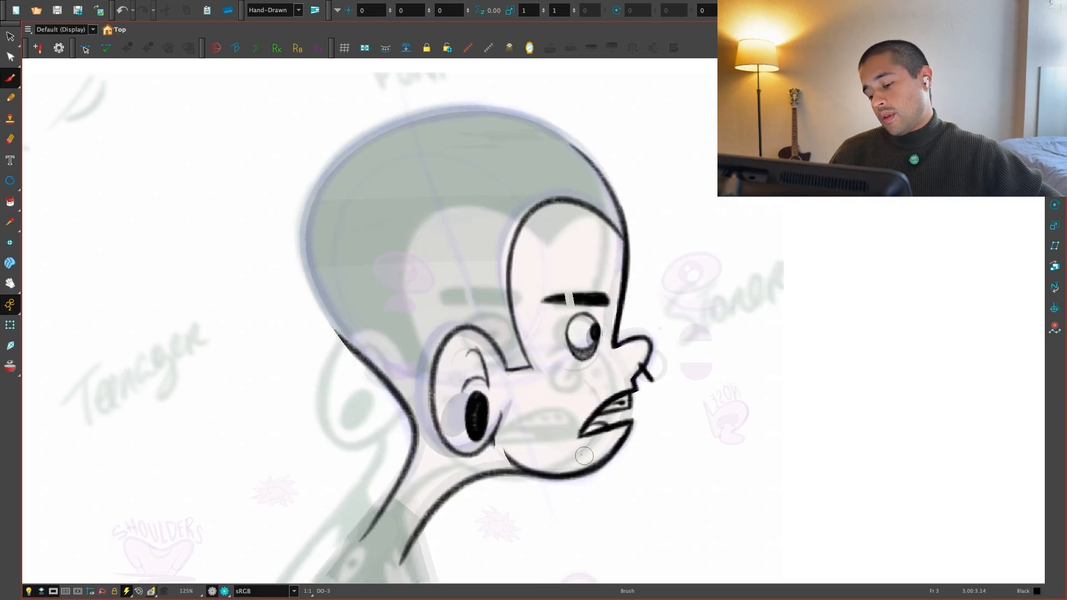
key(2)
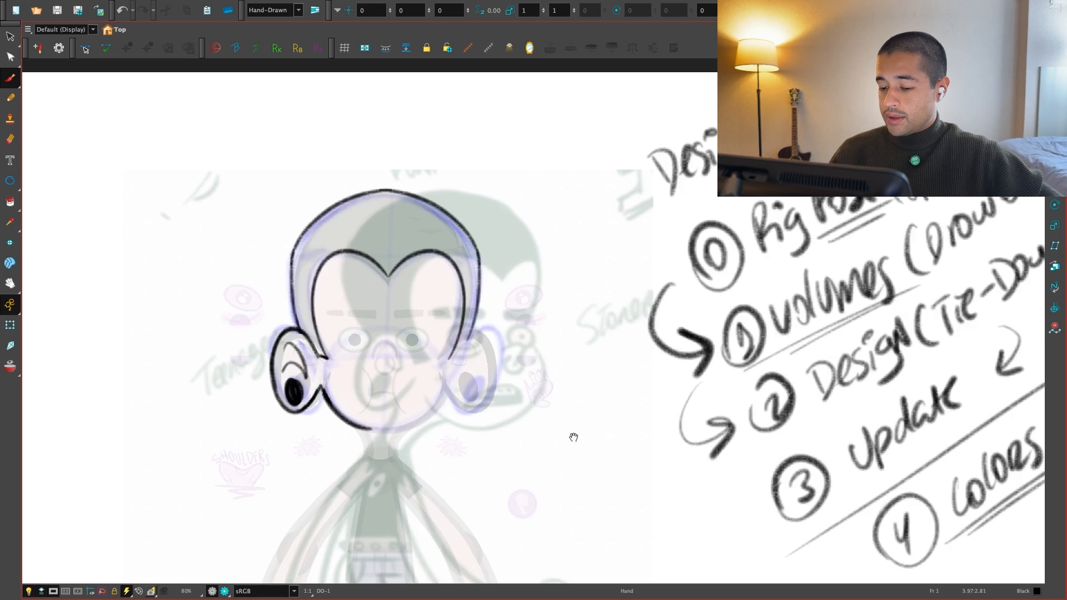
Try to reuse the left head outline from frame 1 as the back of the head on frame 2
key(alt+s)
click(331, 288)
key(.)
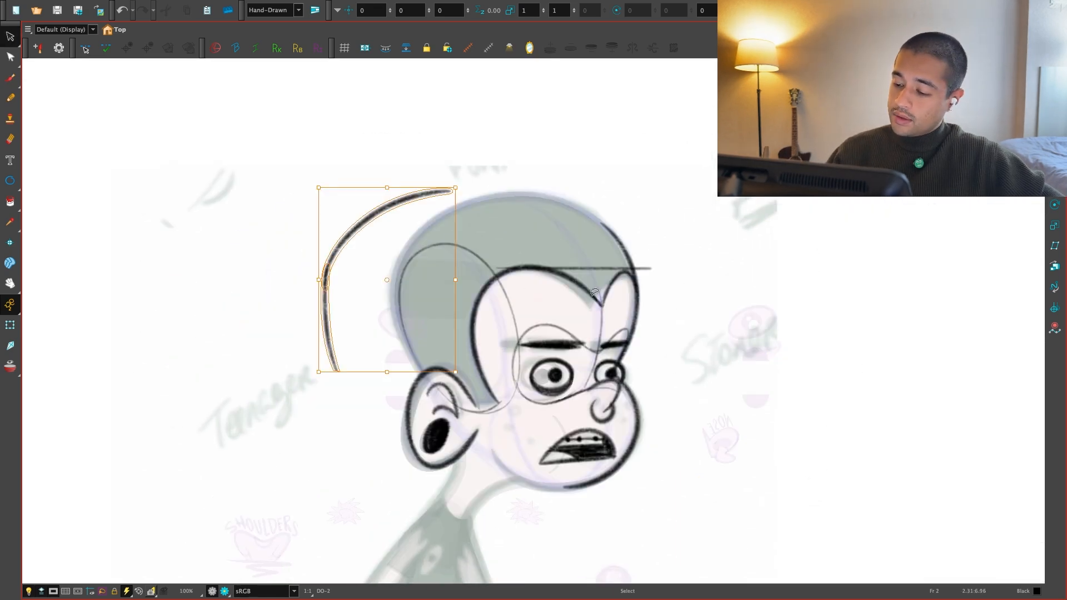
click(493, 193)
key(super+z)
key(super+z)
key(super+z)
key(super+shift+z)
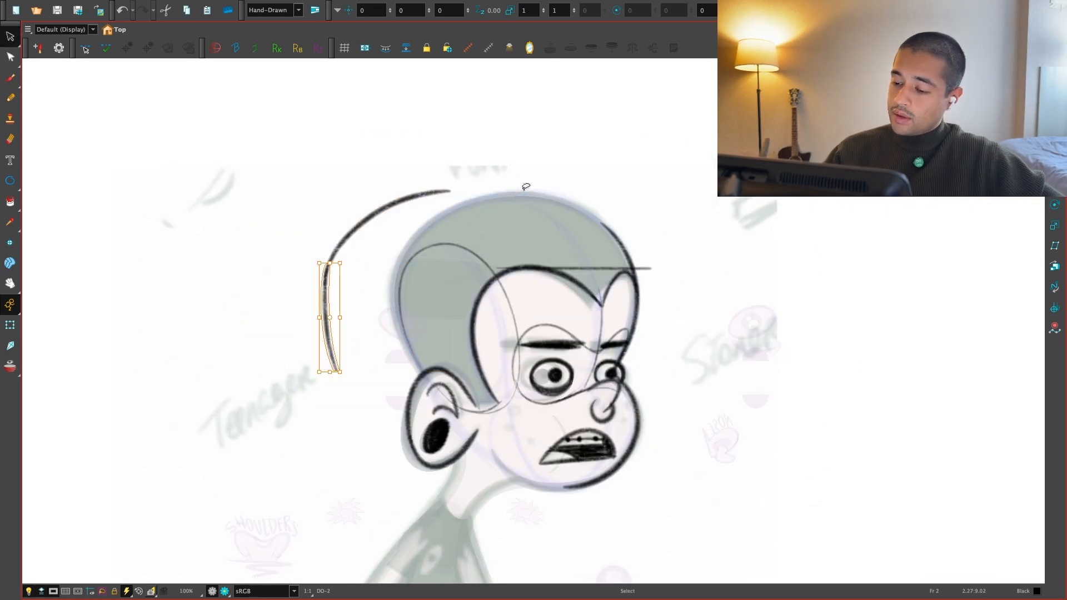
key(super+shift+z)
drag(428, 197, 502, 188)
key(super+z)
key(Delete)
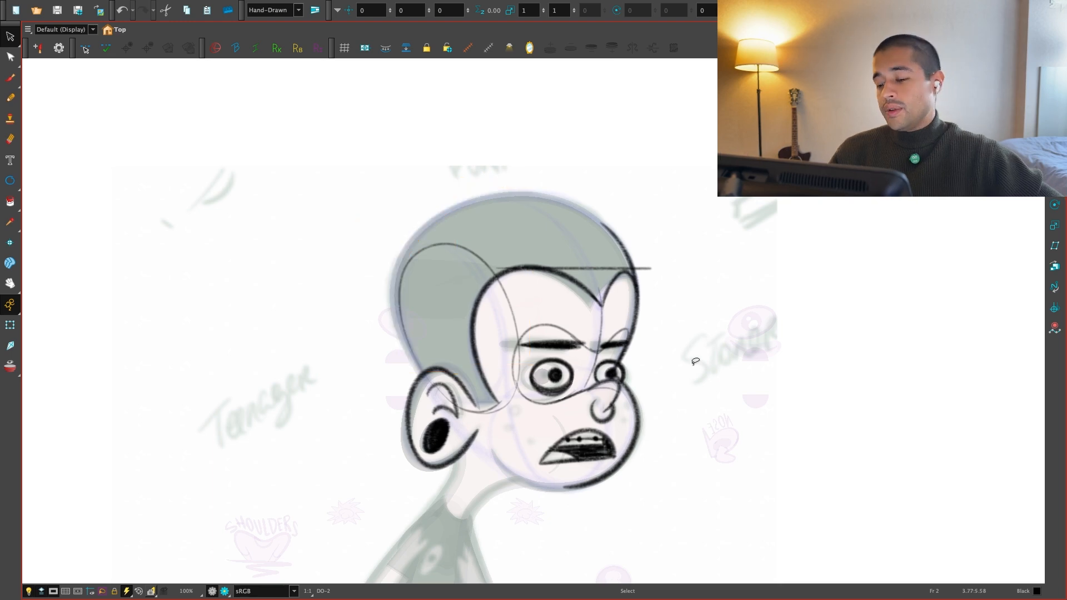
Erase the bend in the left side of the head outline on frame 1 and redraw it as a smoother curve
scroll(624, 425, up, 3)
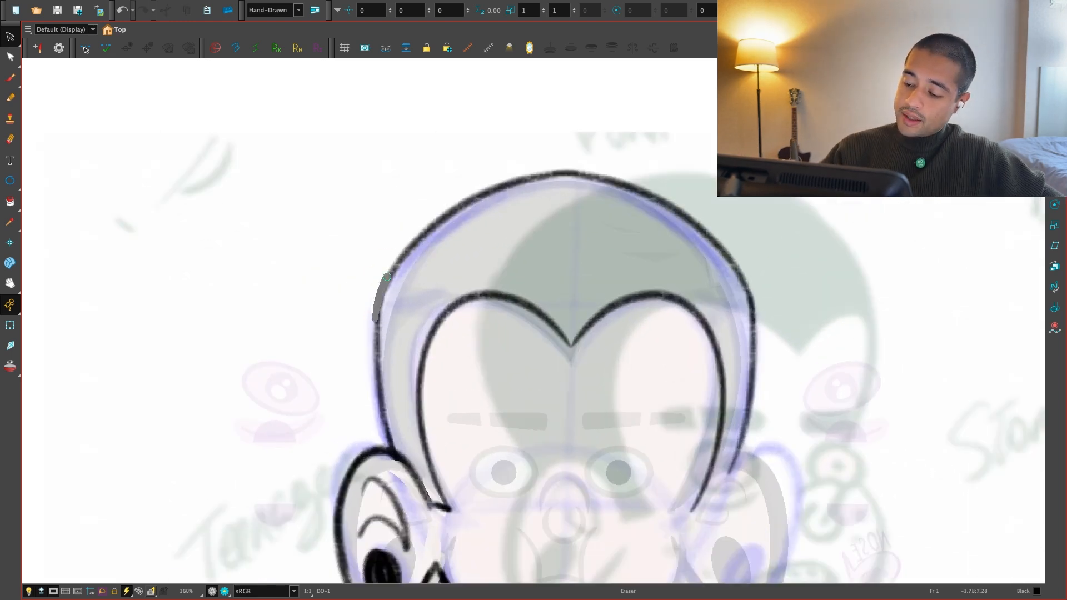
key(alt+b)
drag(406, 253, 372, 325)
drag(423, 233, 370, 358)
mouse_move(395, 272)
mouse_down()
mouse_move(390, 434)
mouse_move(383, 305)
mouse_move(517, 180)
mouse_up()
scroll(635, 224, down, 3)
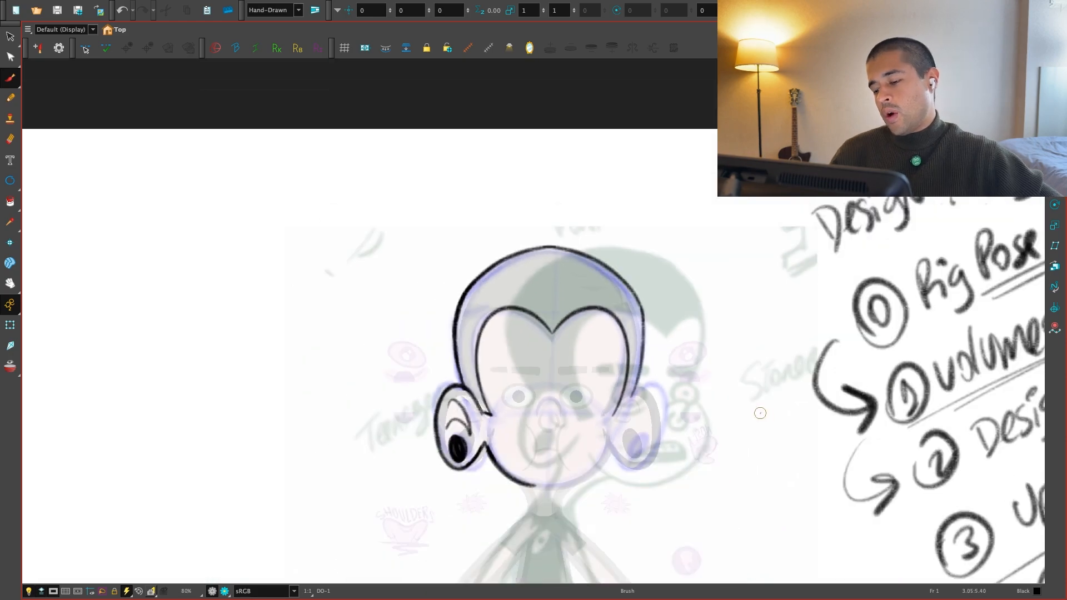
scroll(598, 330, up, 1)
Replace the right half of the head outline on frame 1 with a horizontally flipped copy of the left half
key(alt+s)
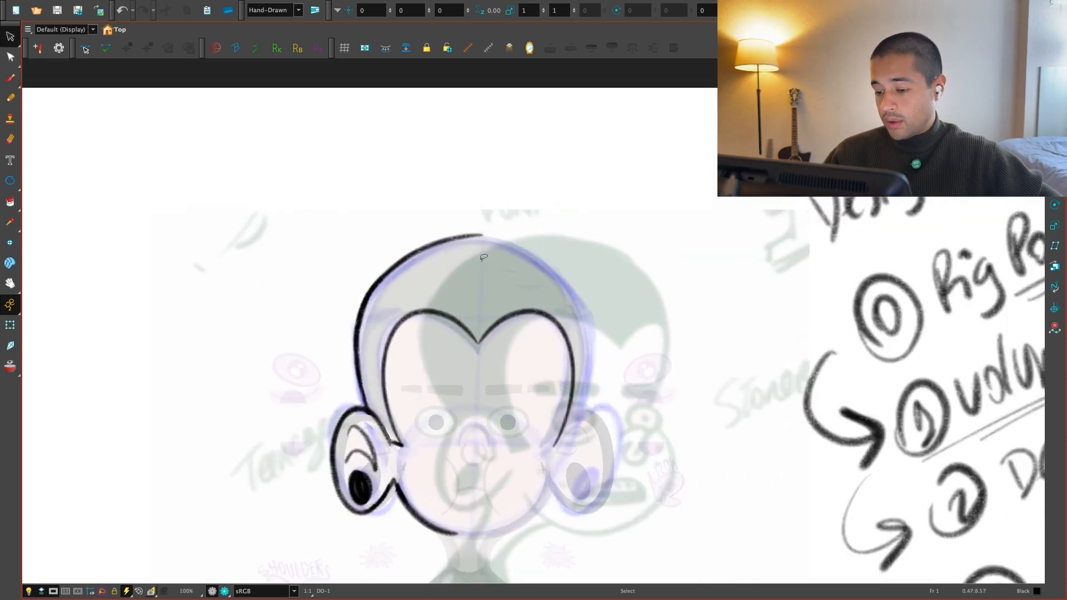
click(378, 297)
drag(390, 223, 344, 354)
click(361, 311)
key(super+c)
key(super+v)
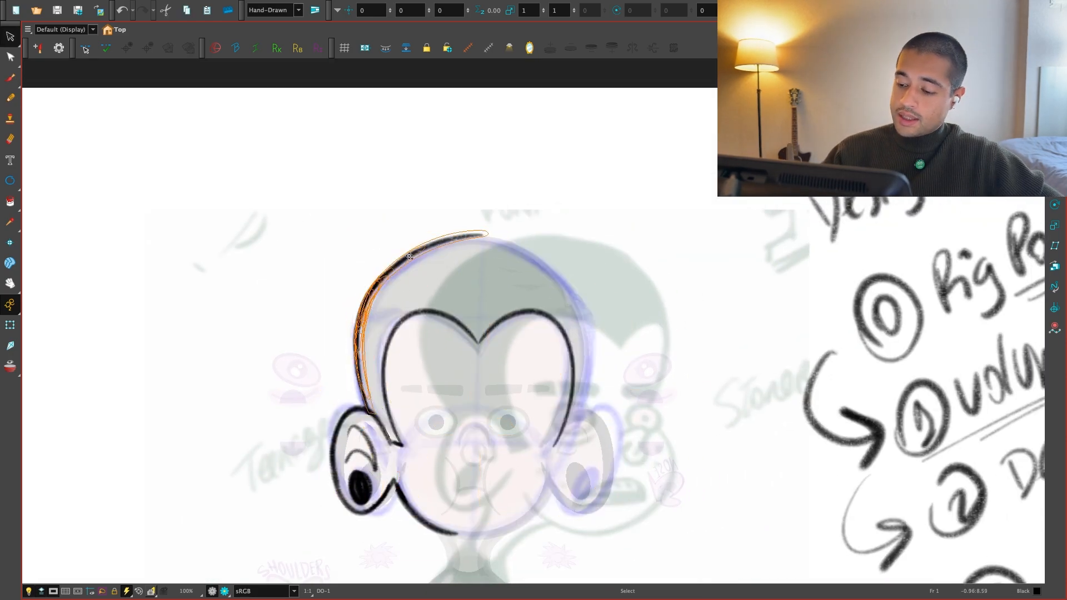
drag(378, 286, 556, 285)
key(Escape)
key(4)
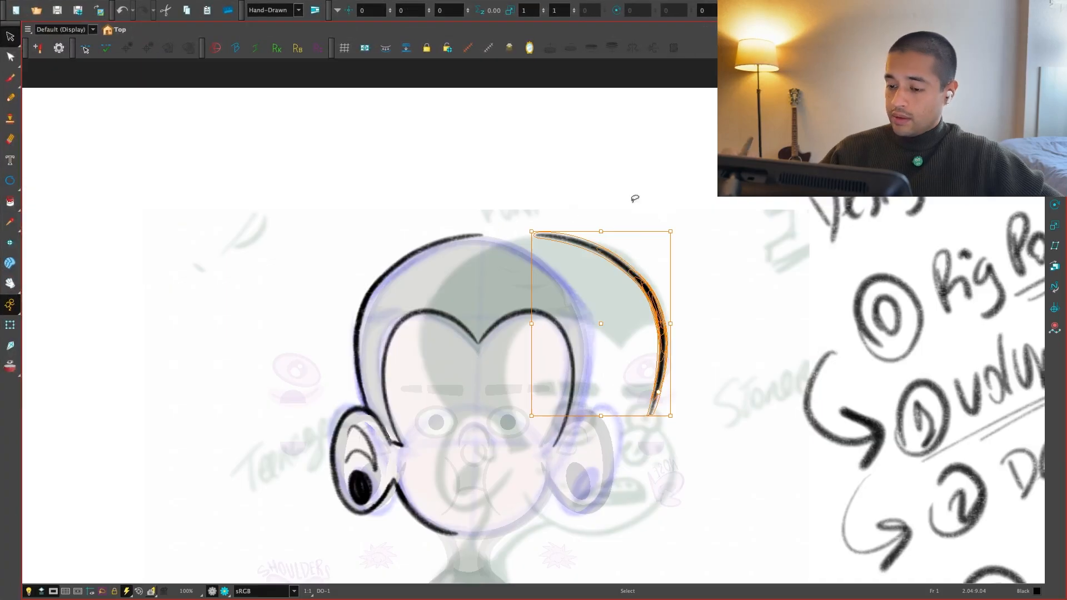
drag(603, 252, 531, 252)
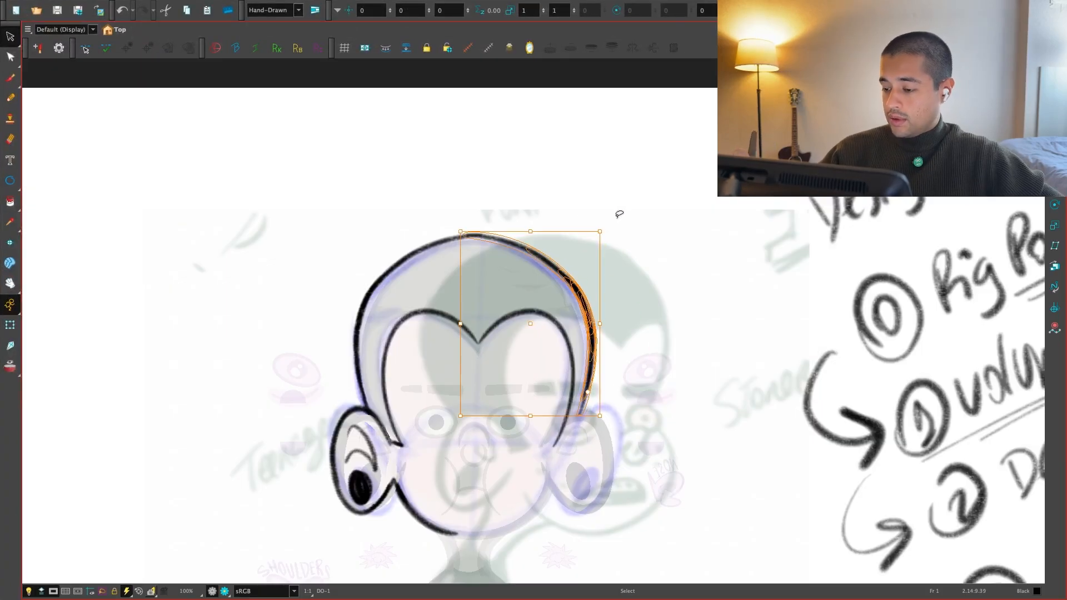
click(651, 236)
key(1)
key(1)
key(2)
key(2)
drag(615, 415, 716, 424)
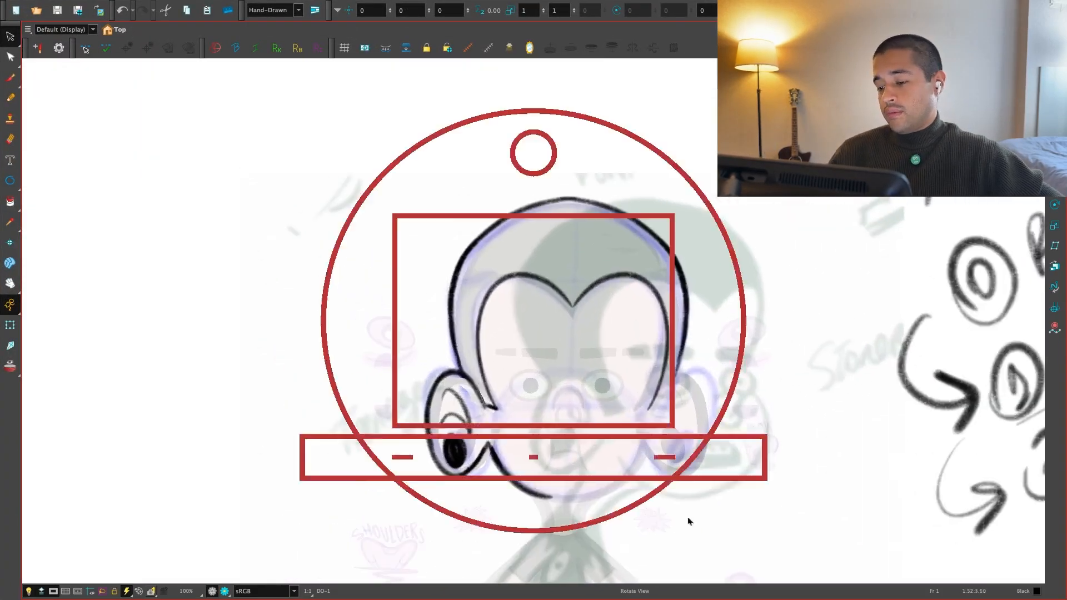
Draw a brush stroke over the crown of the head outline on frame 1 to join its two halves smoothly
drag(688, 522, 788, 304)
key(2)
drag(643, 255, 711, 371)
key(2)
key(alt+b)
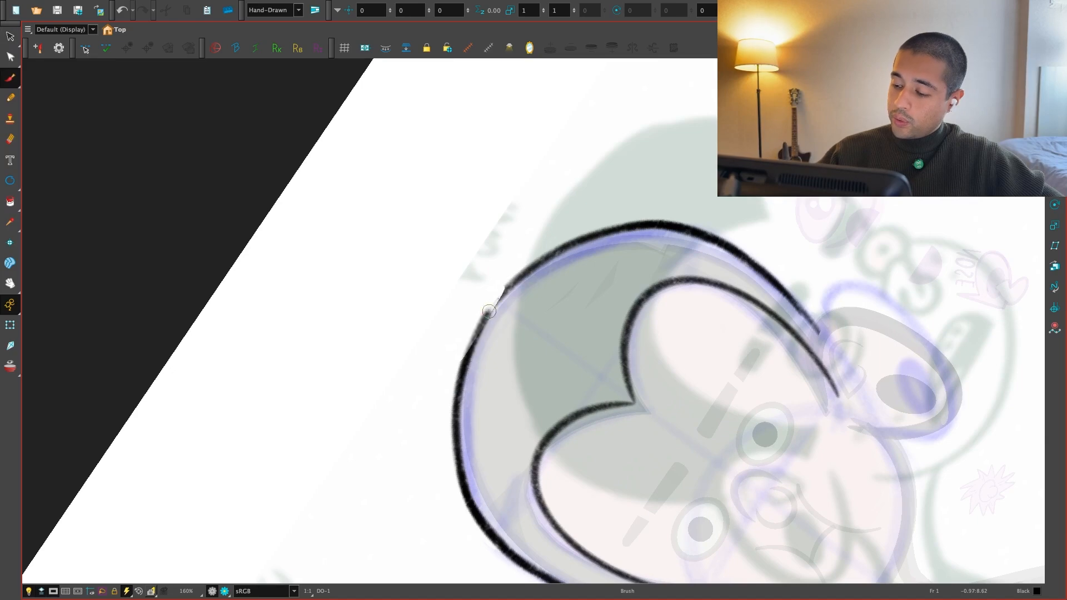
mouse_move(454, 445)
mouse_down()
mouse_move(538, 265)
mouse_move(596, 240)
mouse_up()
key(shift+x)
key(1)
key(1)
key(1)
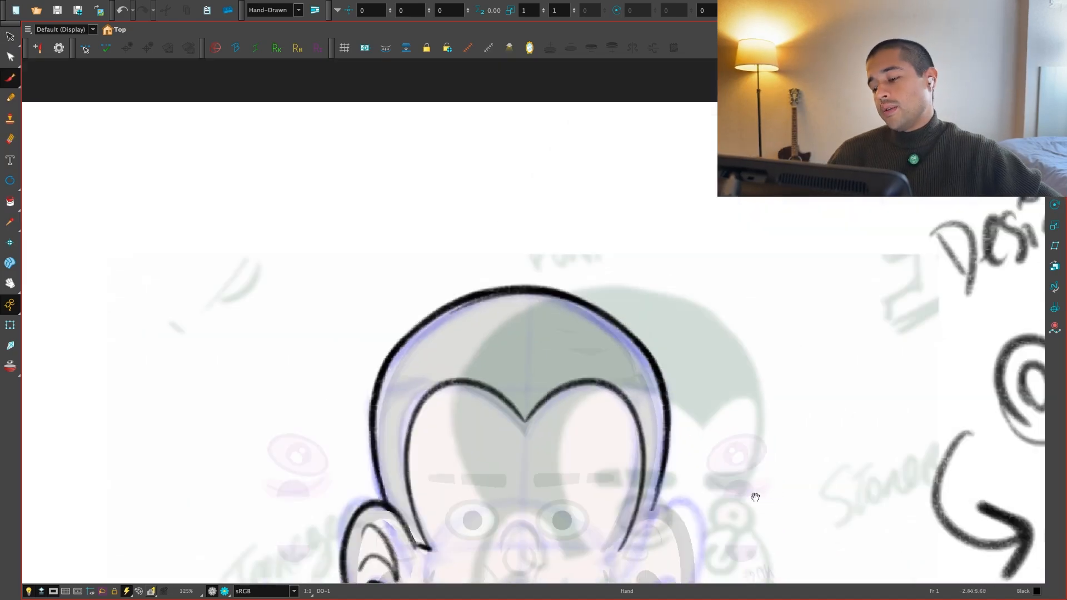
drag(755, 495, 663, 404)
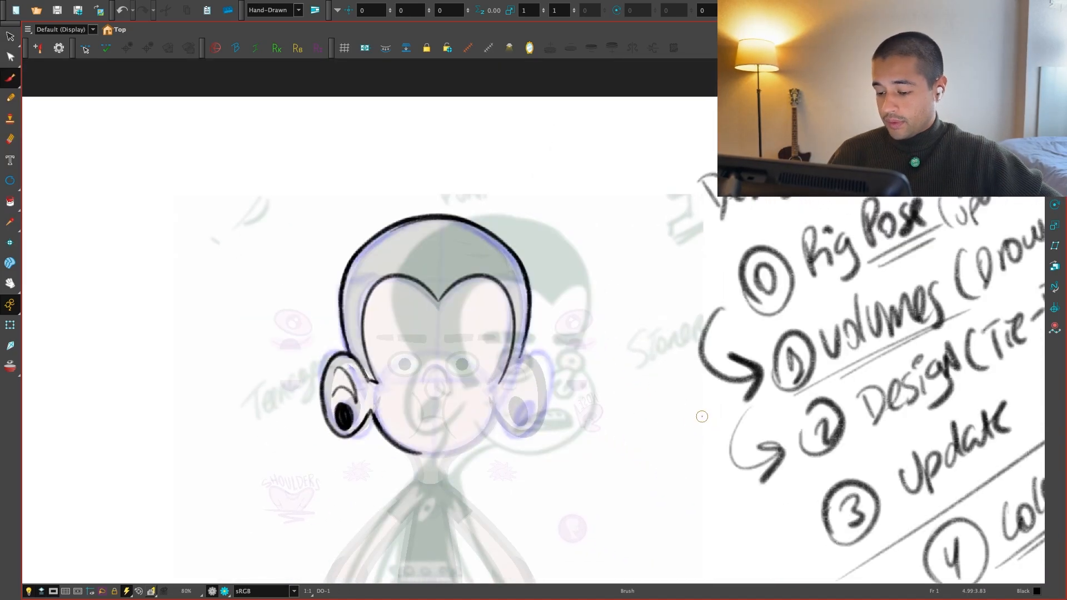
Try to extend the tip of the hairline beside the left ear on frame 1 with a short stroke
key(2)
key(2)
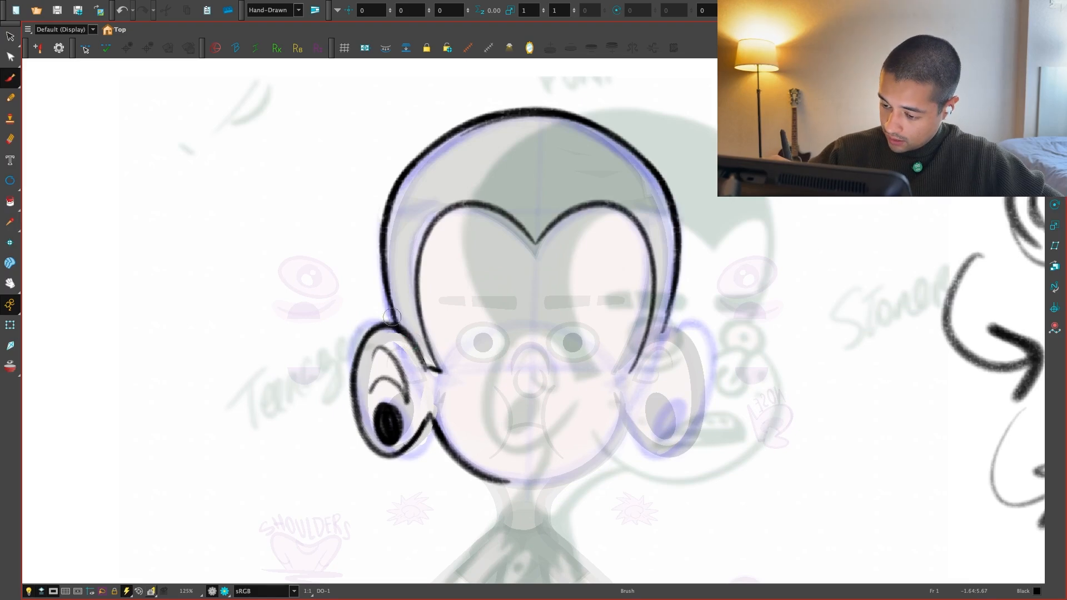
drag(438, 371, 448, 388)
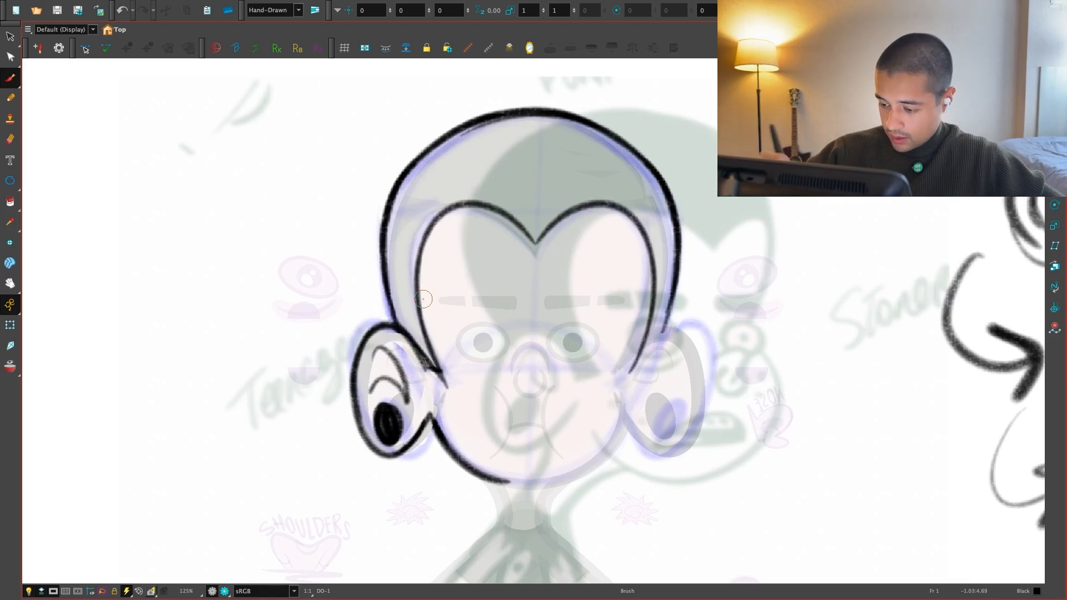
key(.)
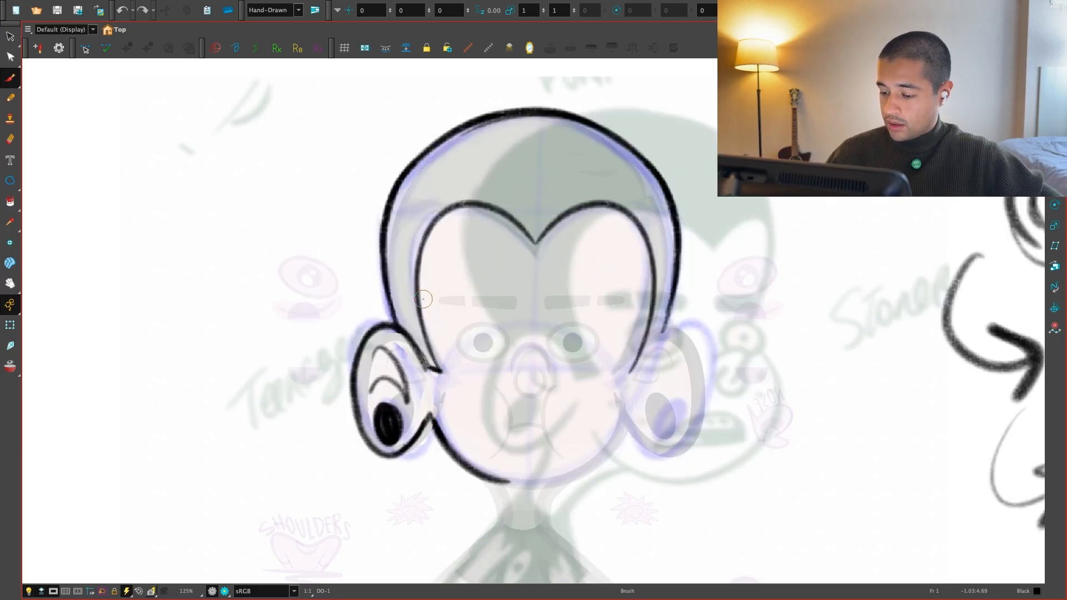
Compare the ear, hairline and head outline between frames 1 and 2
key(.)
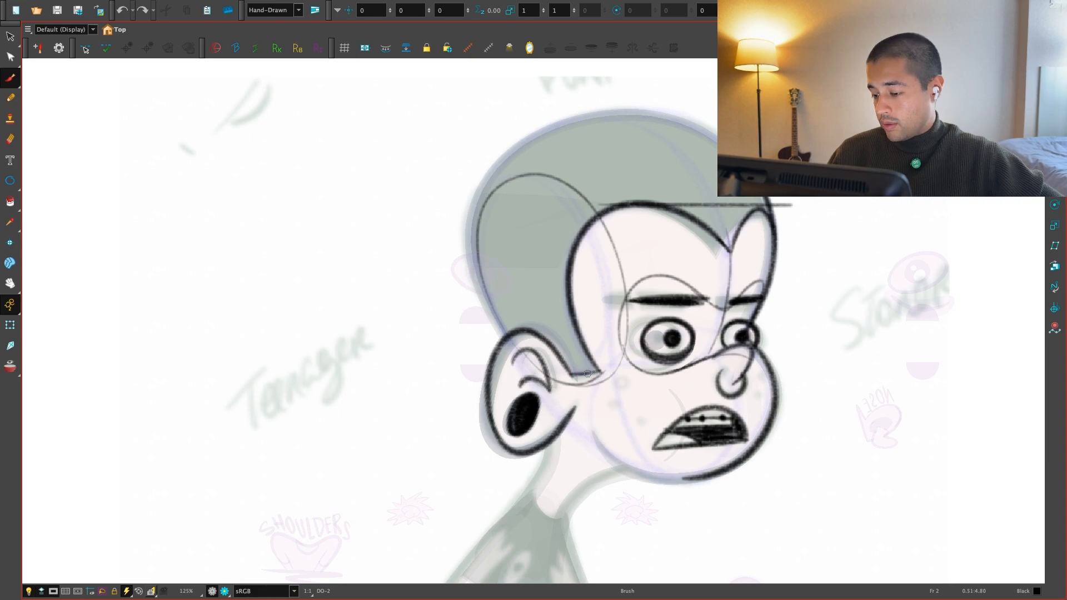
key(comma)
key(period)
key(comma)
key(period)
key(comma)
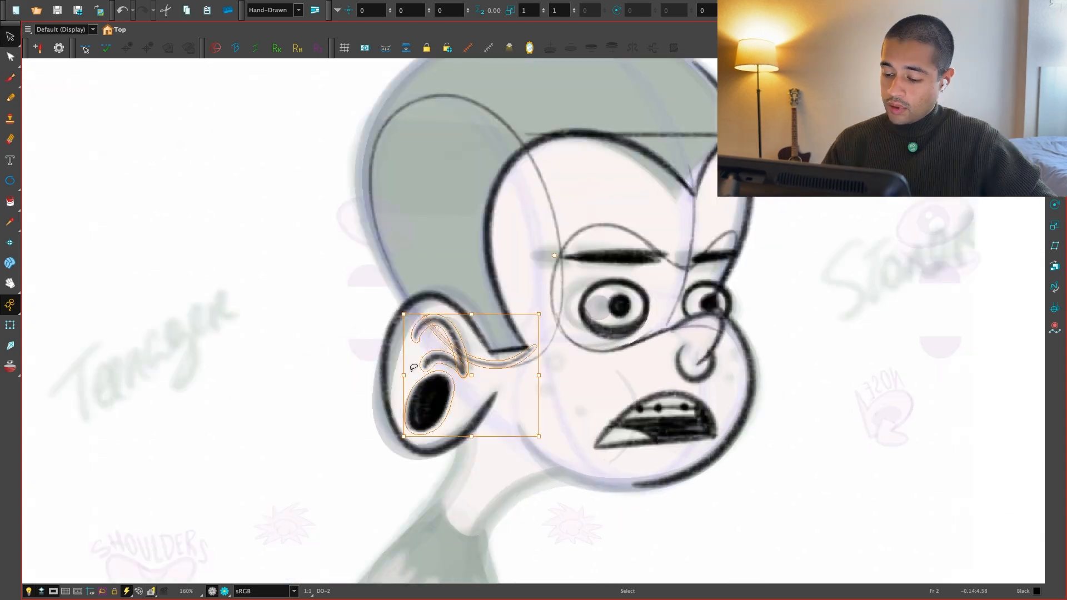
key(comma)
key(period)
key(comma)
key(1)
key(1)
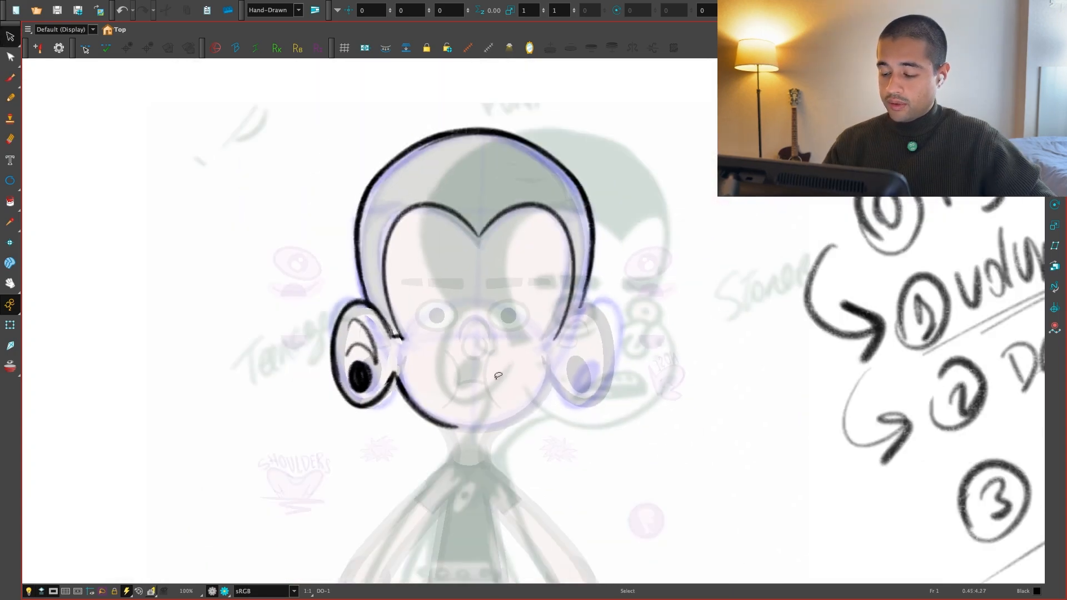
key(period)
key(comma)
key(period)
key(comma)
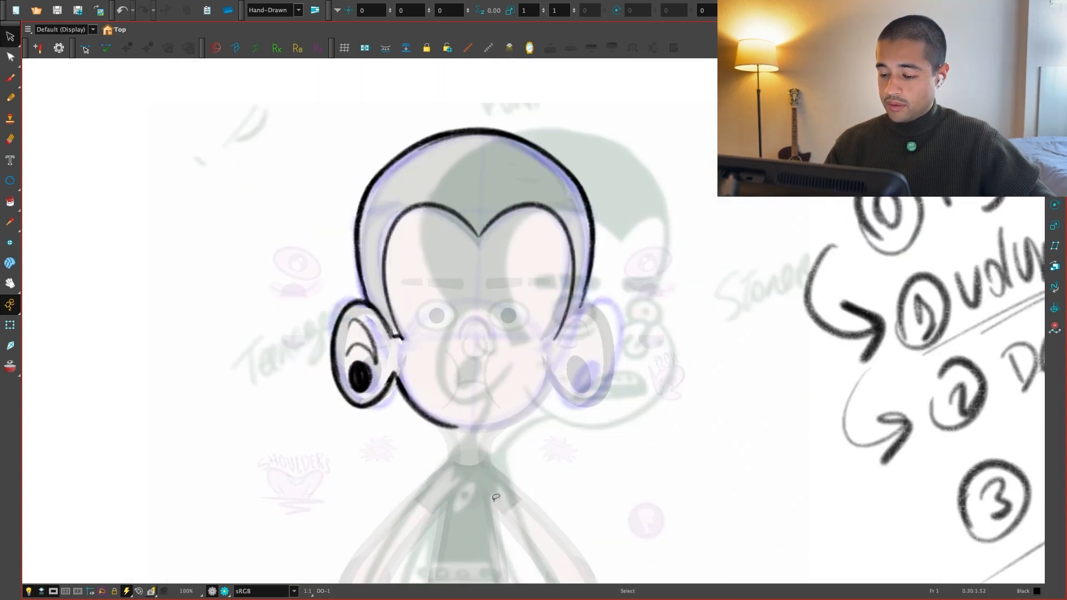
Erase the pointed tip where the hairline meets the left ear on frame 1
key(2)
click(409, 305)
drag(429, 412, 420, 409)
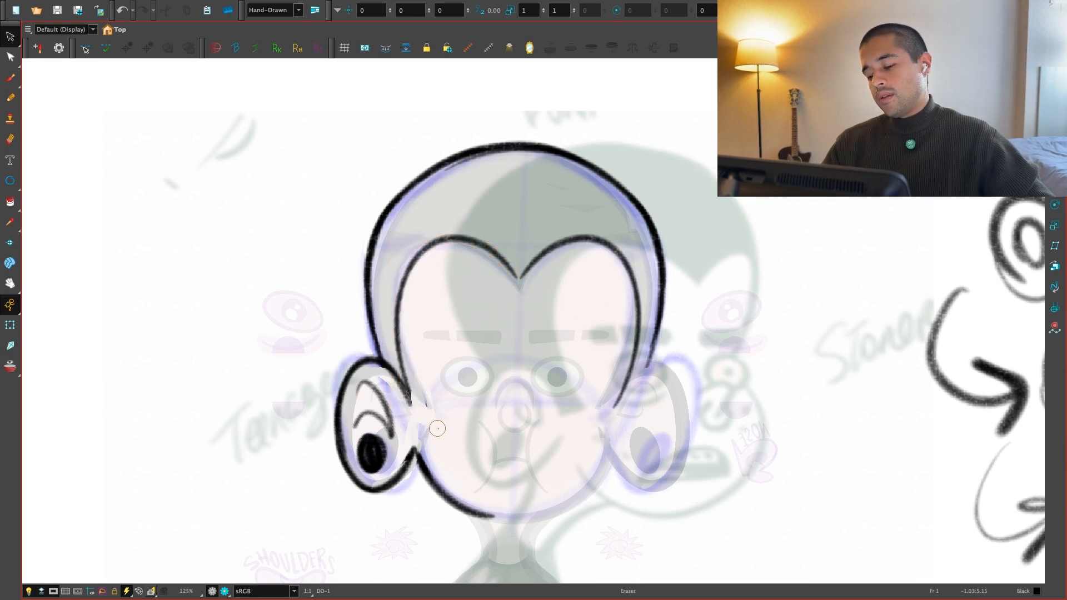
Compare the head drawing on frame 1 with the turned heads on frames 2 and 3
key(1)
key(1)
key(period)
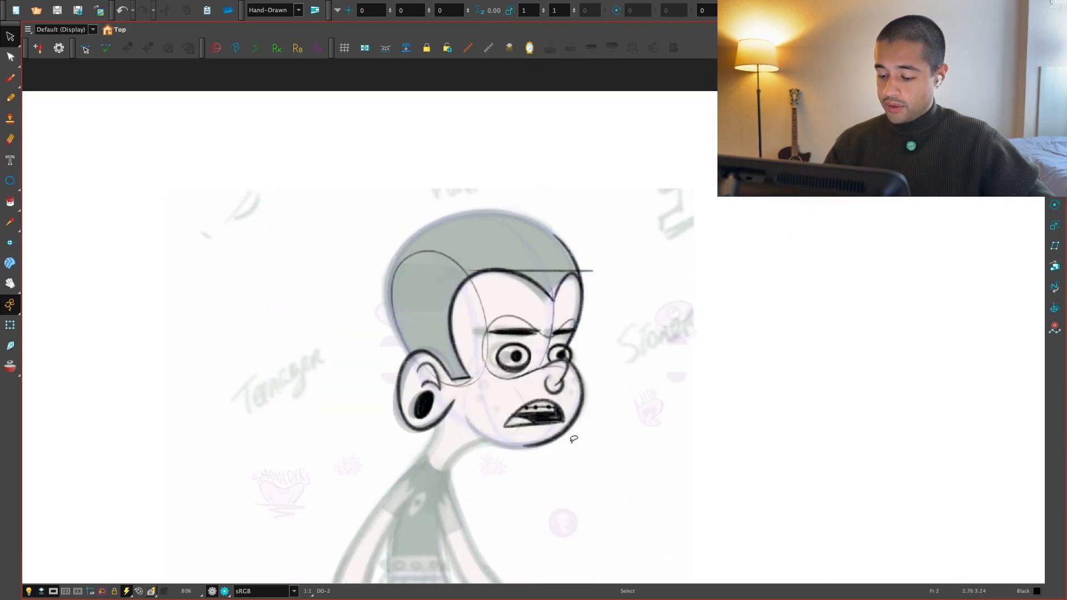
key(comma)
key(period)
key(comma)
key(2)
key(1)
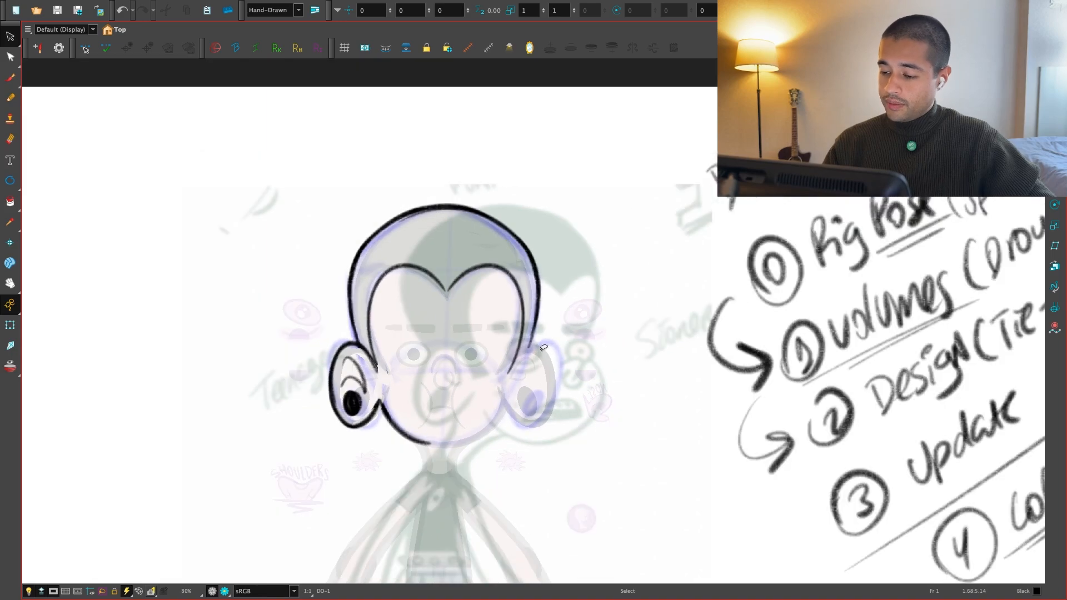
mouse_move(546, 301)
mouse_down()
mouse_move(487, 311)
mouse_move(482, 438)
mouse_up()
key(2)
key(2)
key(2)
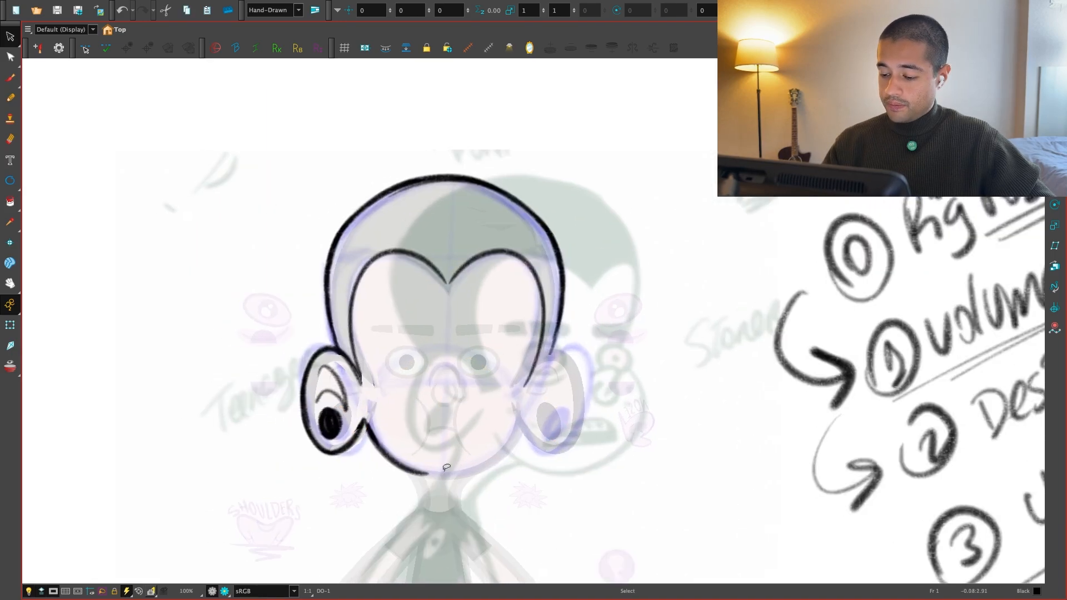
key(period)
key(comma)
key(period)
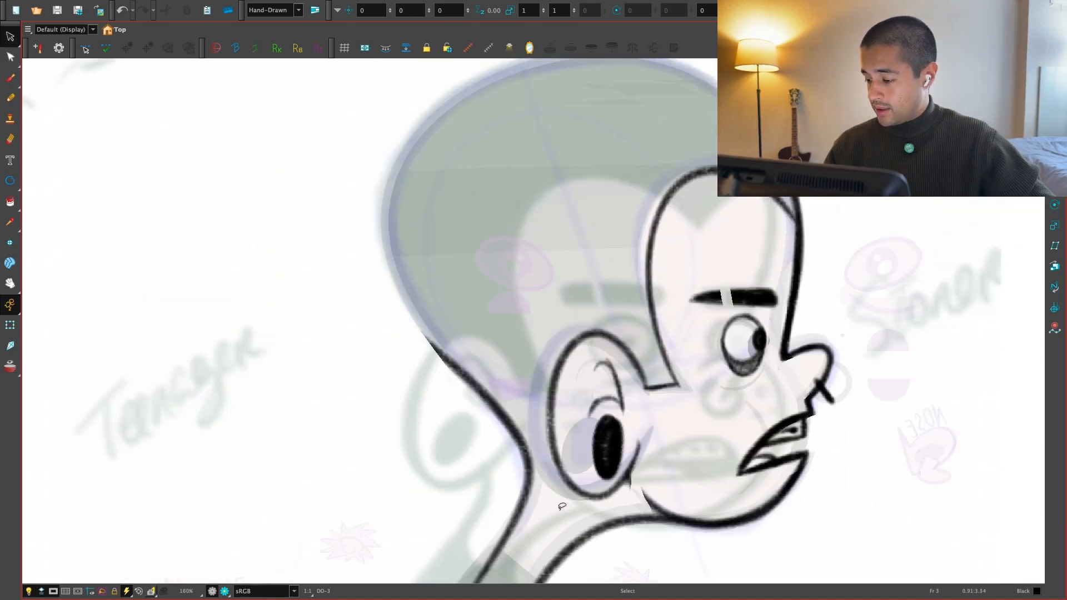
key(period)
key(comma)
key(comma)
Draw an arched curve for the upper part of the nose between the eyes on frame 1
key(alt+b)
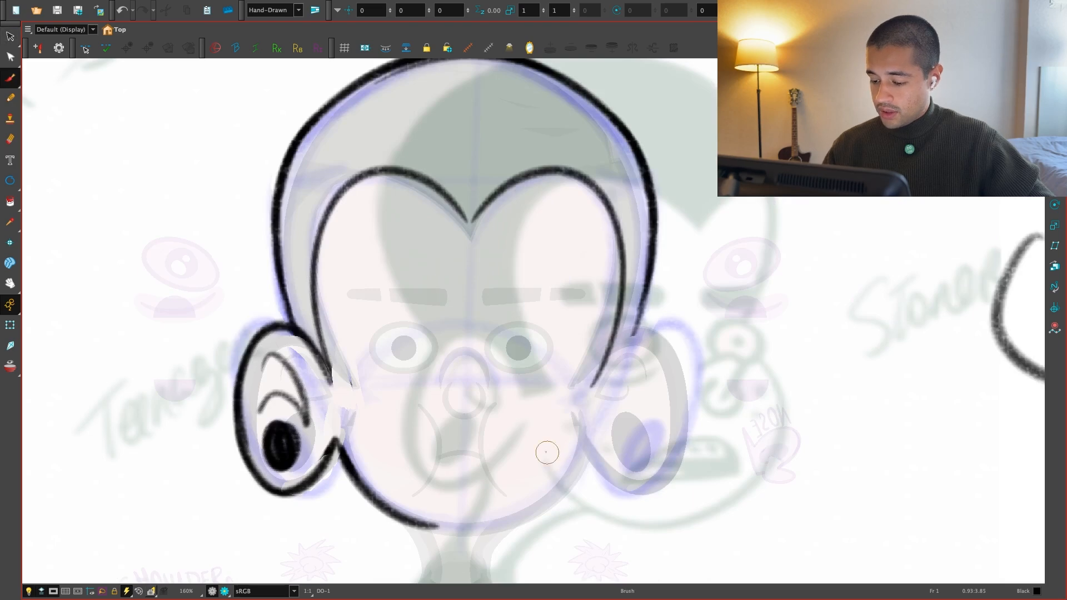
key(2)
key(2)
key(2)
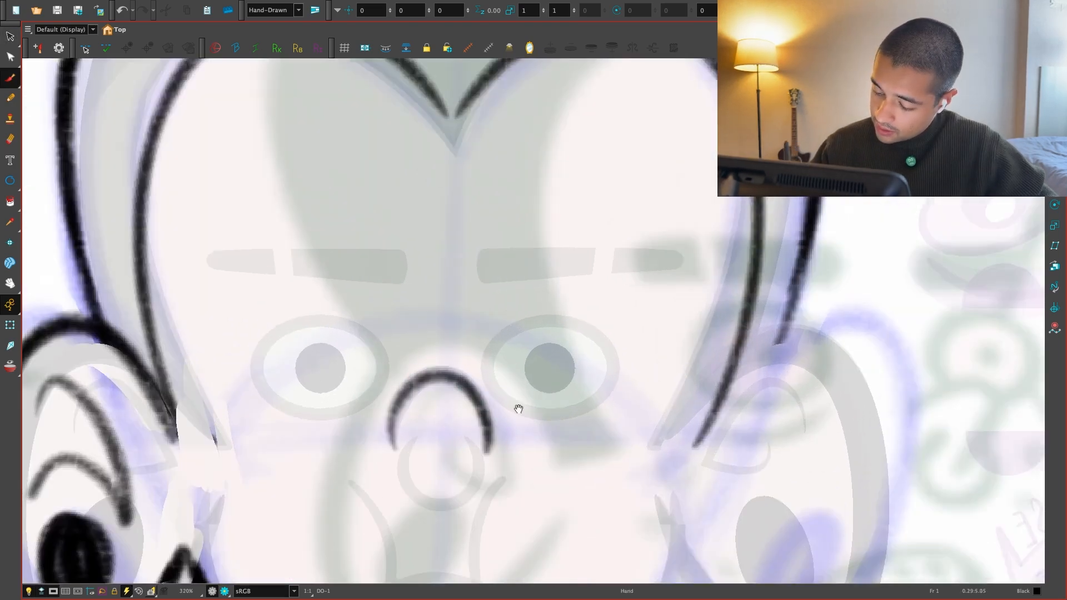
drag(518, 409, 461, 373)
drag(376, 410, 477, 414)
key(ctrl+z)
key(alt+s)
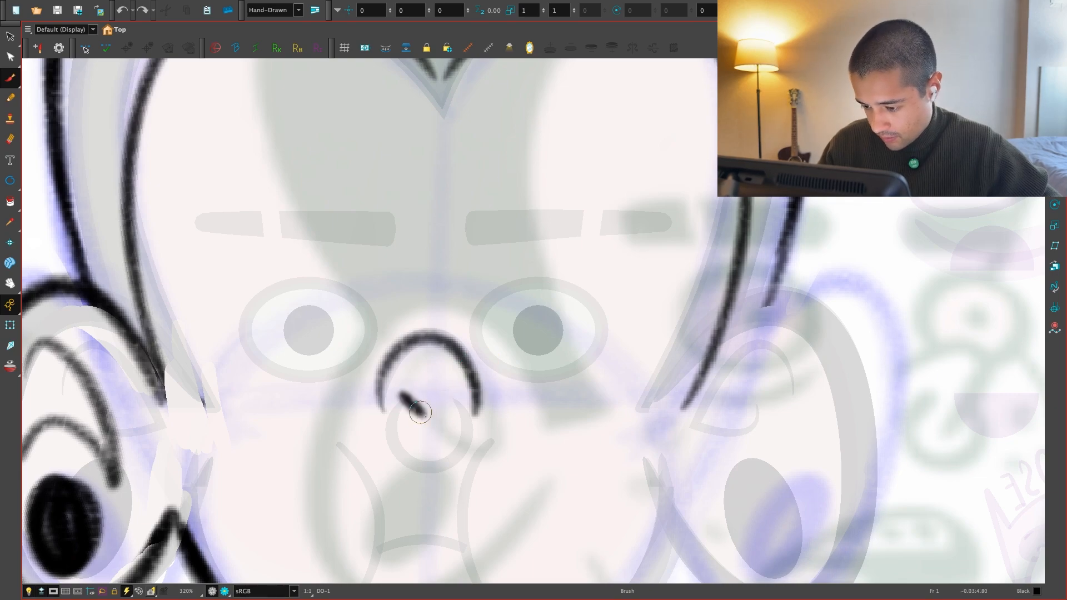
Try a V-shaped nostril line and a rounded nose tip beneath the nose arch on frame 1
drag(441, 409, 431, 416)
key(1)
key(1)
key(g)
key(f)
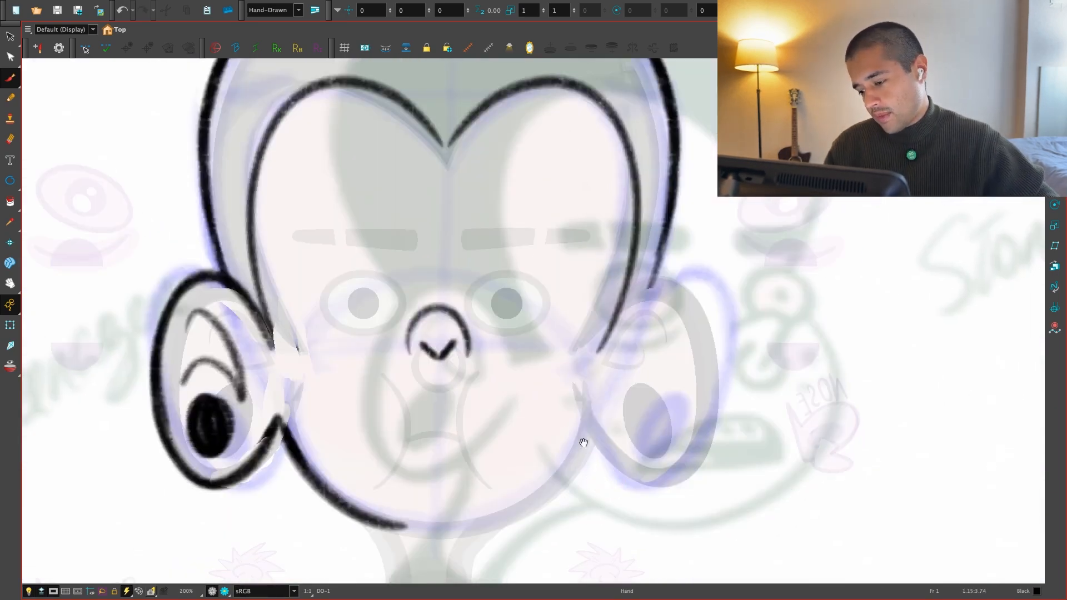
key(2)
key(2)
key(2)
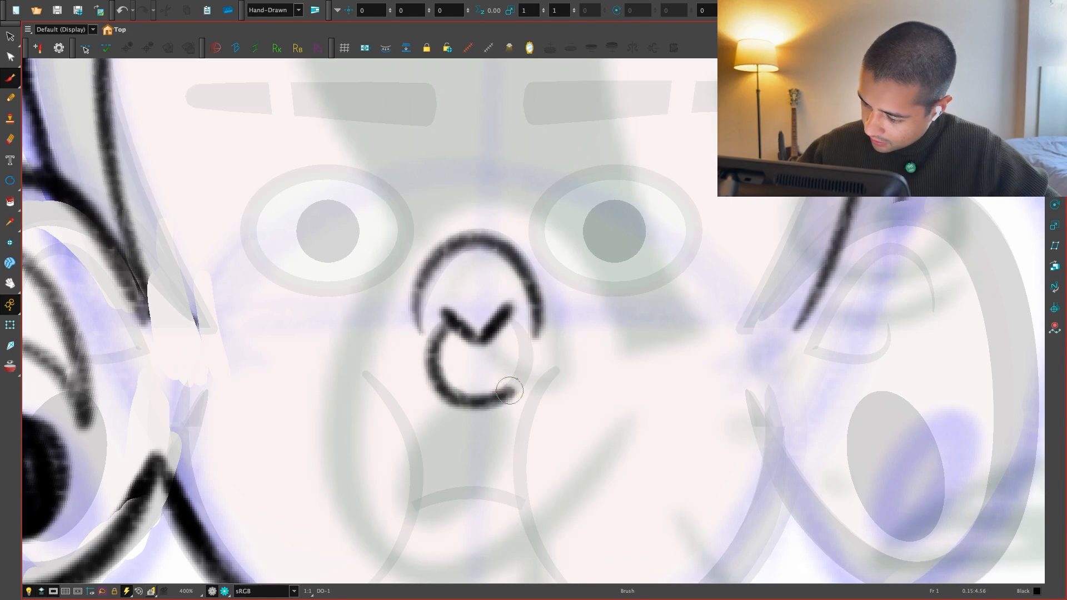
key(1)
key(1)
key(1)
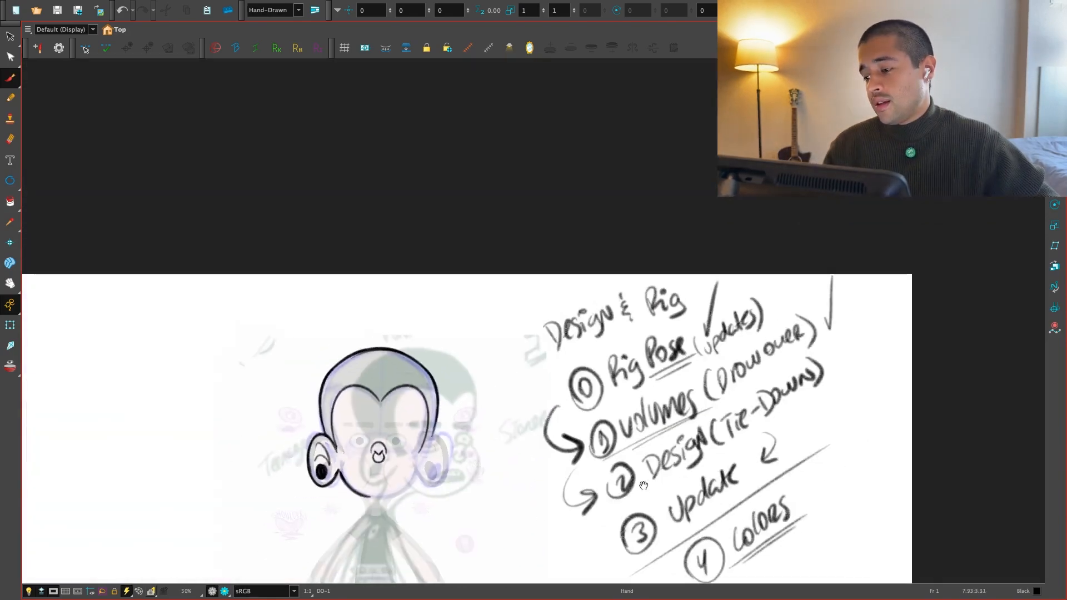
Look over the faint reference sketches above the character drawing
key(1)
drag(501, 395, 464, 490)
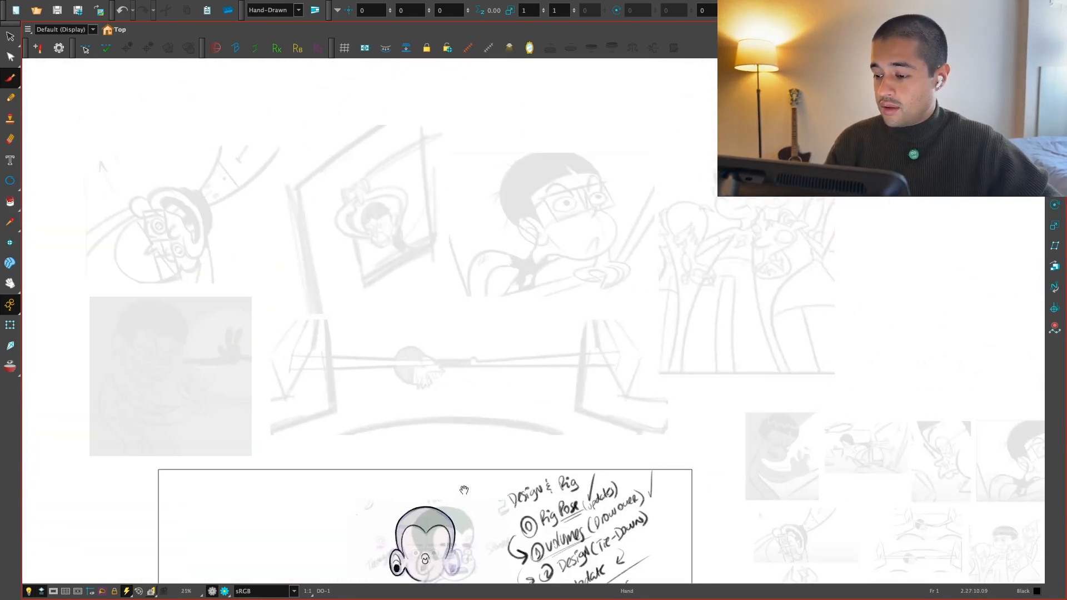
key(2)
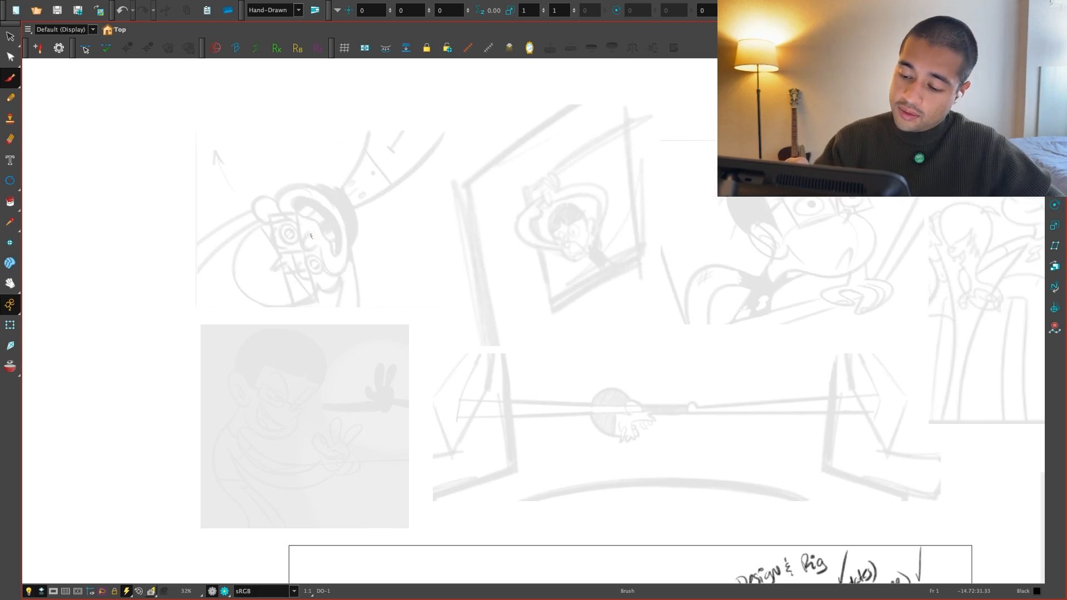
key(1)
key(1)
drag(543, 333, 462, 211)
key(2)
key(2)
key(2)
key(2)
mouse_move(508, 561)
mouse_down()
mouse_move(545, 477)
mouse_move(537, 432)
mouse_up()
Try a small U-shaped stroke inside the nose arch with a round nose tip below it
key(2)
key(2)
key(2)
key(2)
key(2)
key(2)
key(2)
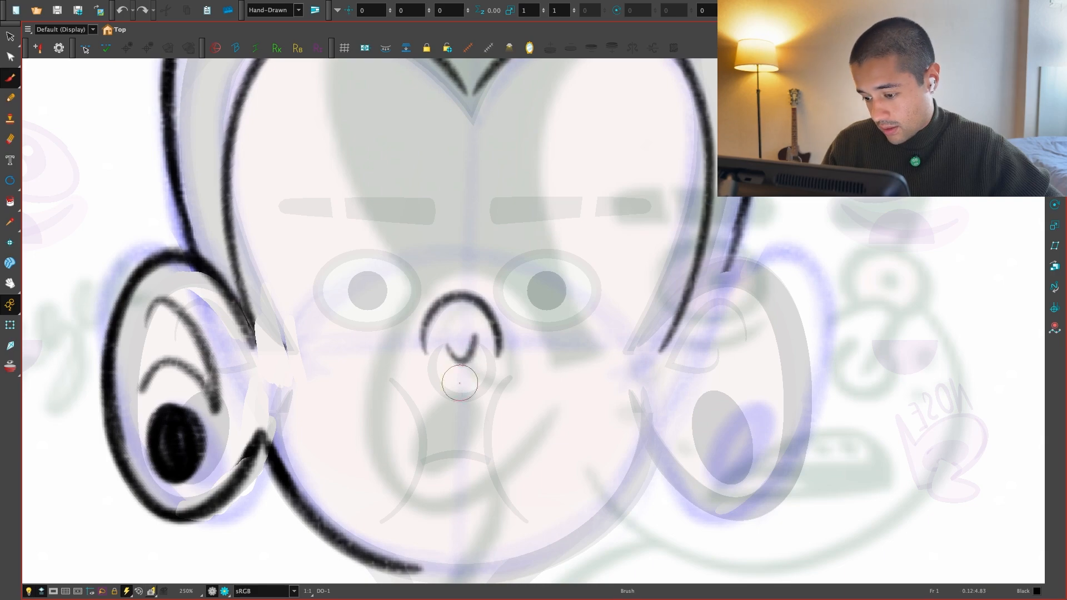
key(1)
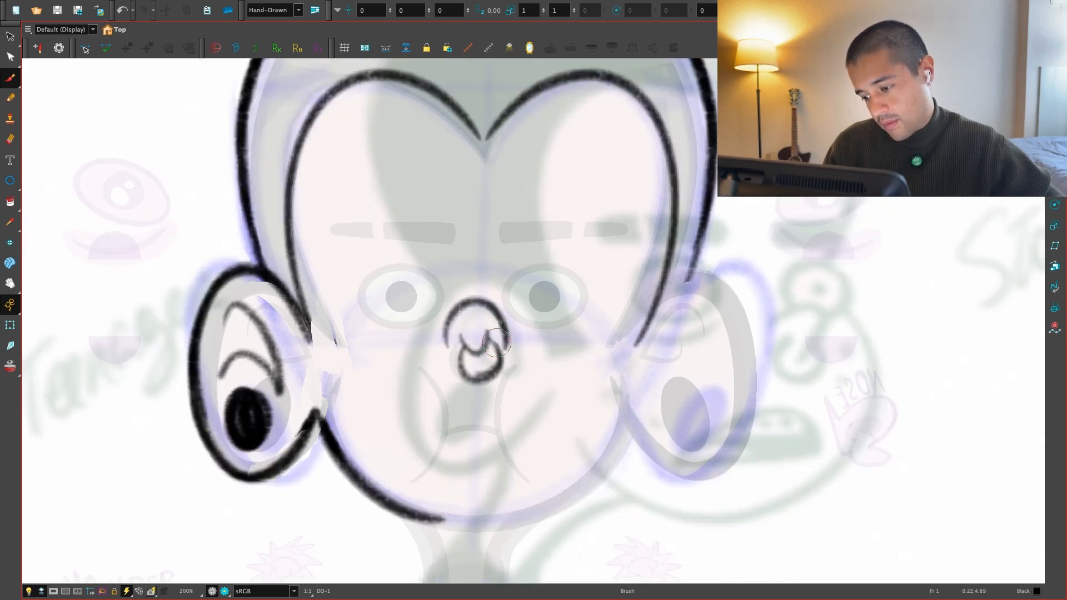
key(1)
key(1)
Draw the nose tip on frame 1 as an open-topped round curve just below the nose arch
key(2)
key(2)
key(2)
key(2)
key(2)
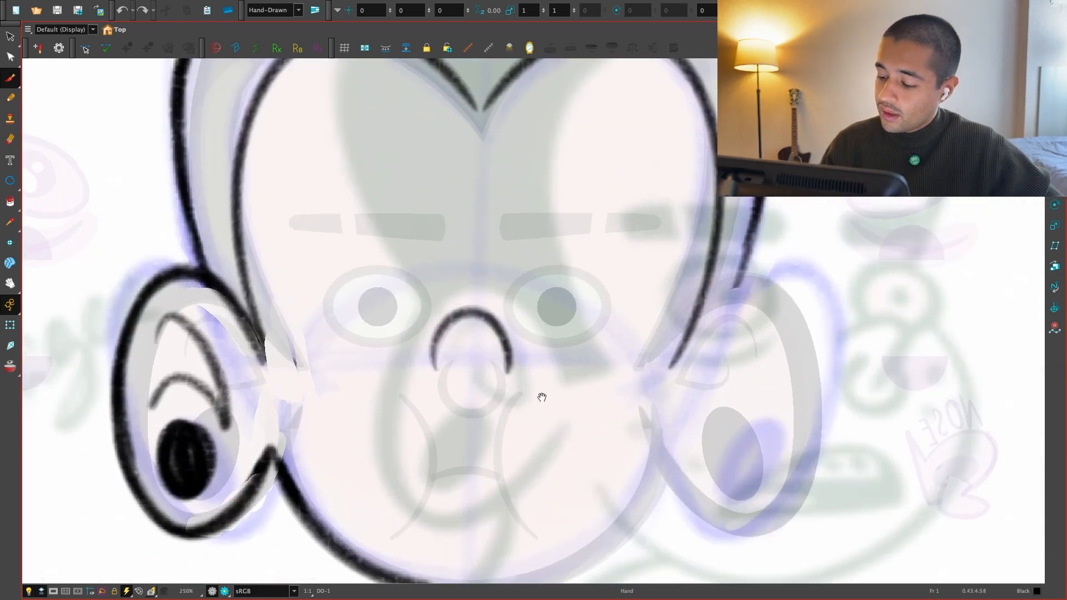
mouse_move(434, 394)
mouse_down()
mouse_move(489, 392)
mouse_move(461, 464)
mouse_move(501, 433)
mouse_move(461, 478)
mouse_up()
key(1)
key(1)
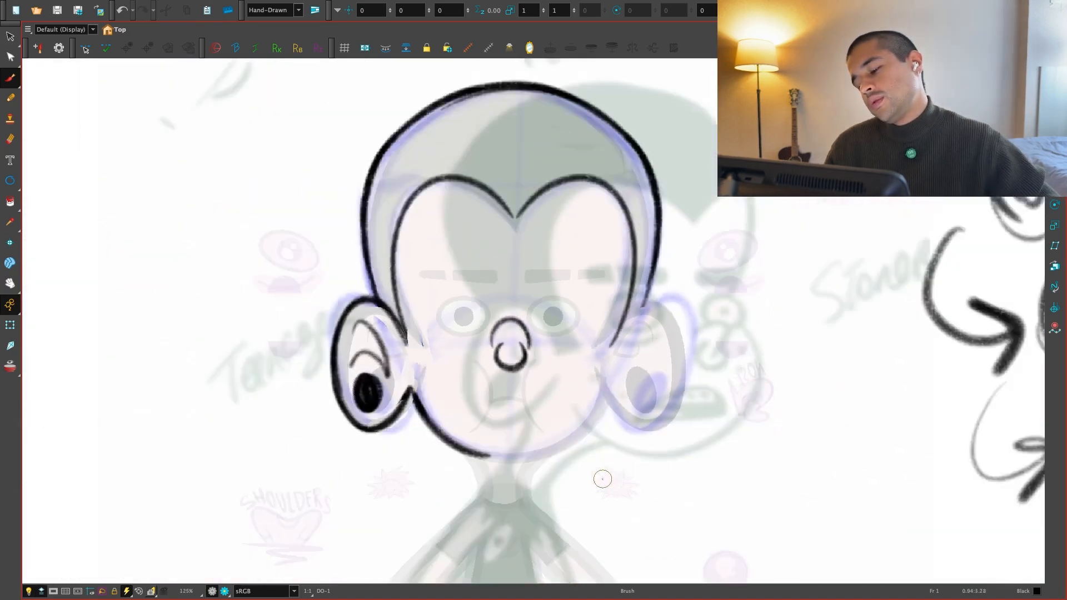
key(1)
key(2)
key(2)
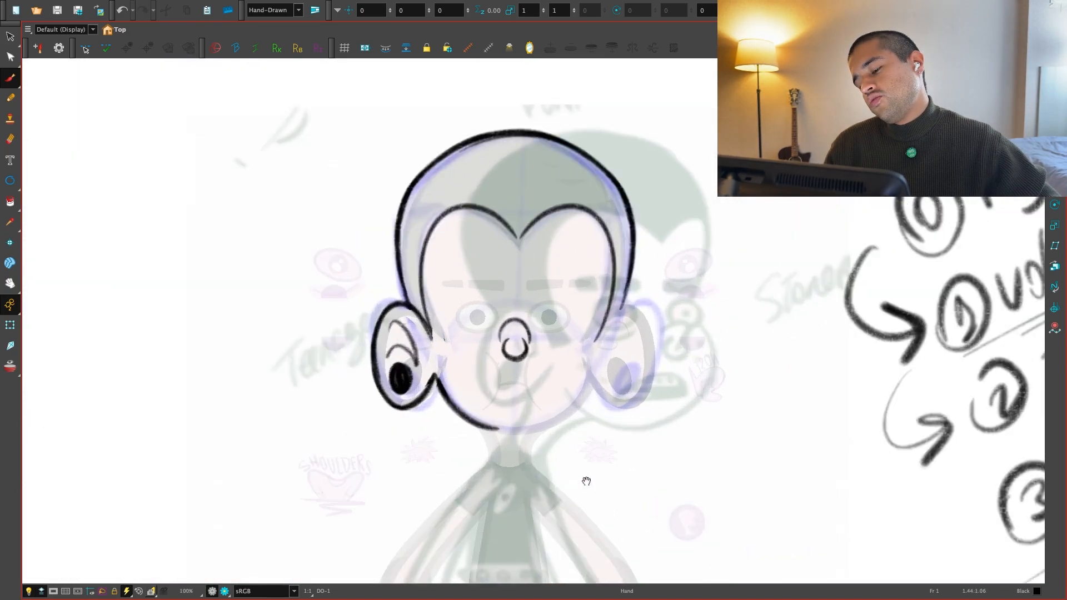
Try two thick slanted nostril strokes between the nose arch and the nose tip
drag(586, 482, 611, 489)
key(2)
key(2)
key(2)
key(2)
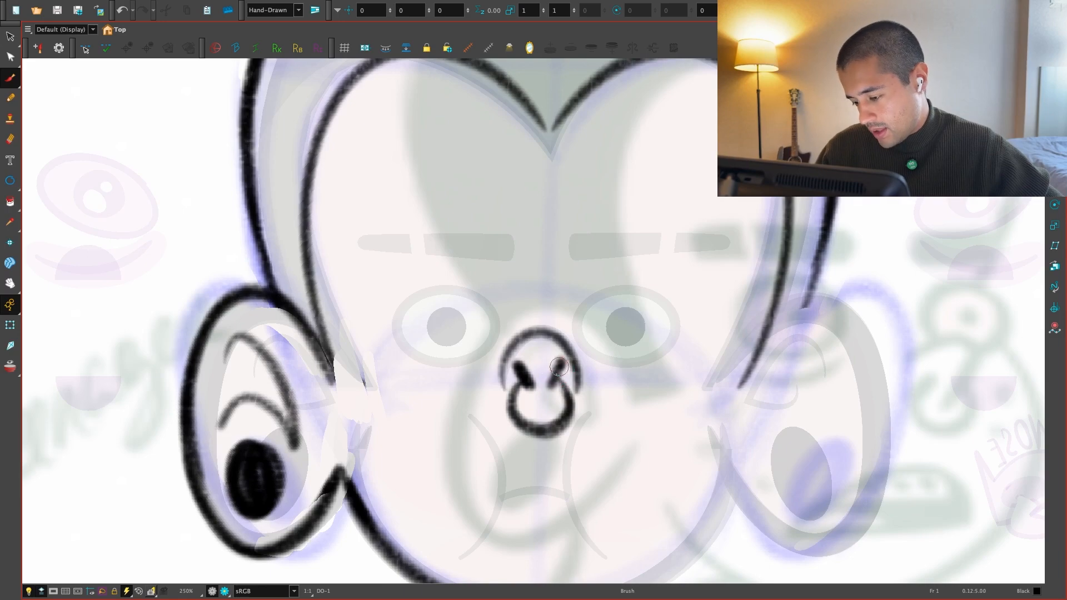
key(1)
key(1)
key(1)
key(super+z)
key(2)
key(2)
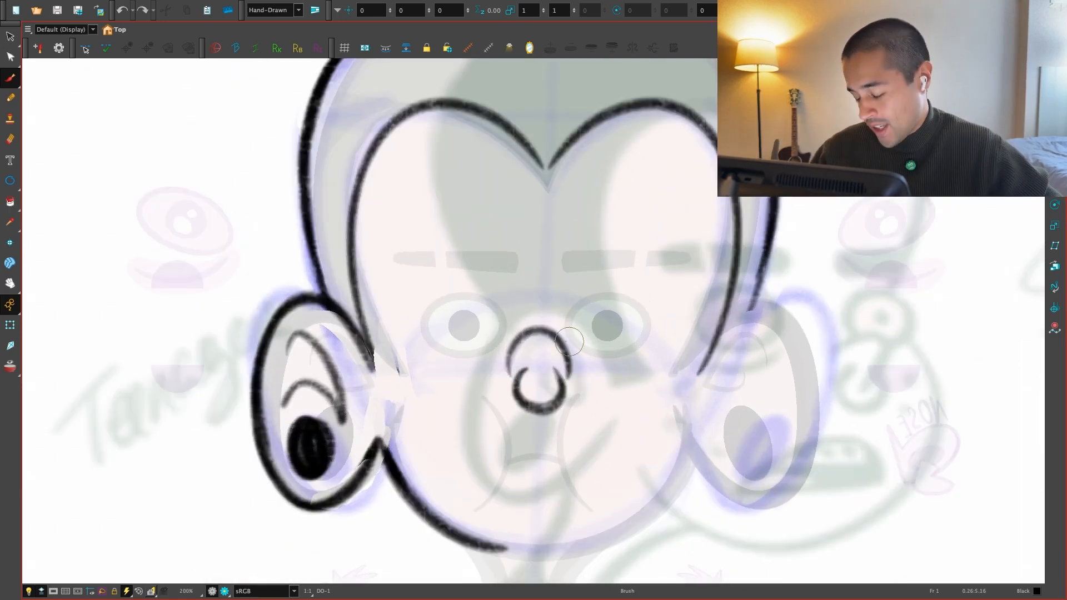
Draw two thin slanted nostril strokes at the open ends of the nose tip on frame 1
key(super+z)
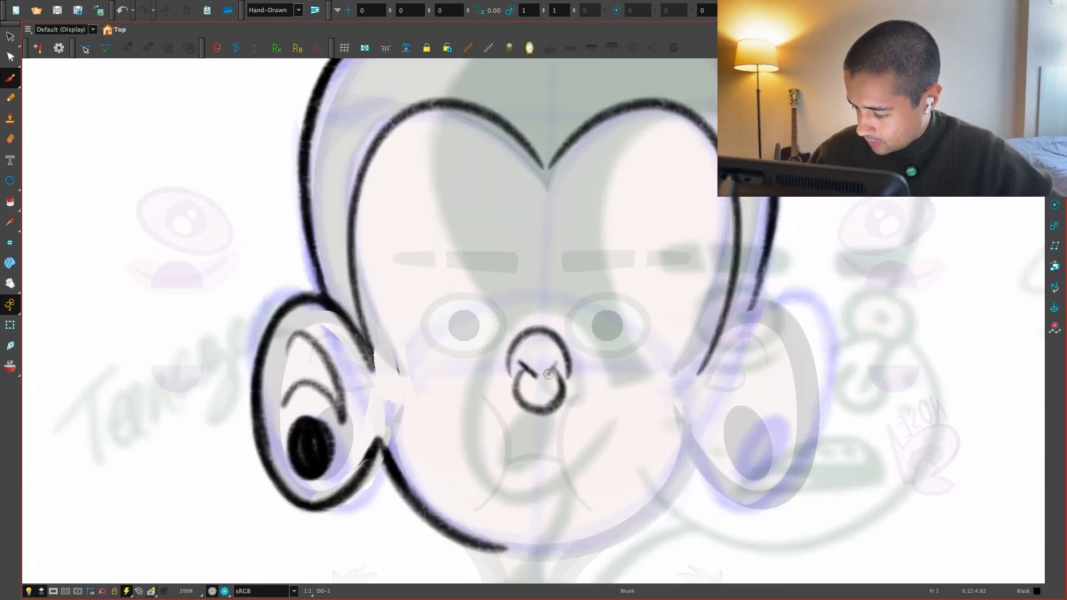
key(1)
key(1)
key(1)
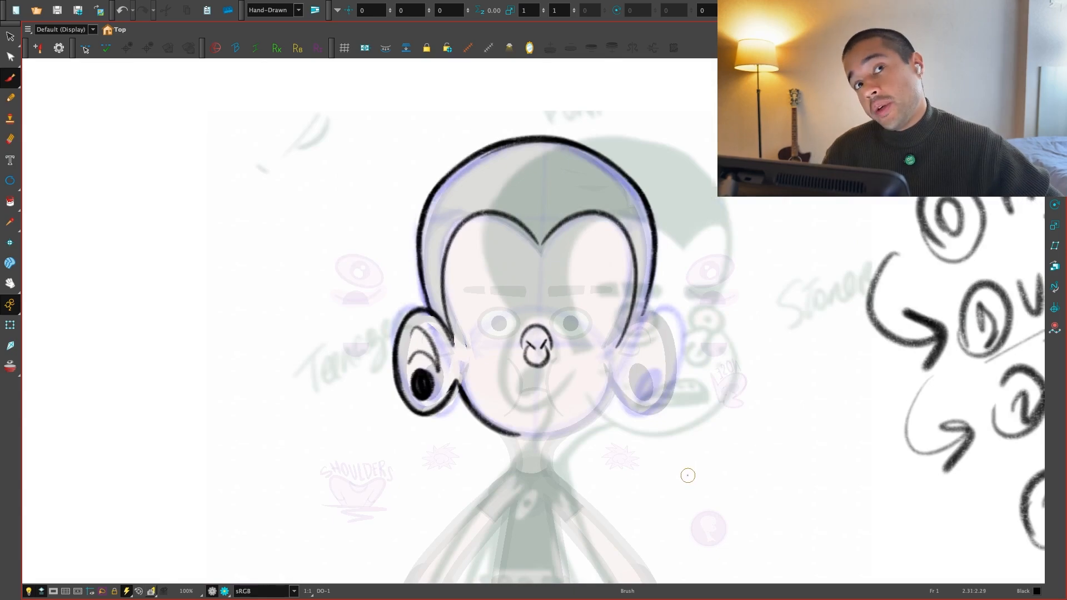
key(2)
key(2)
key(2)
drag(673, 491, 647, 507)
key(1)
key(1)
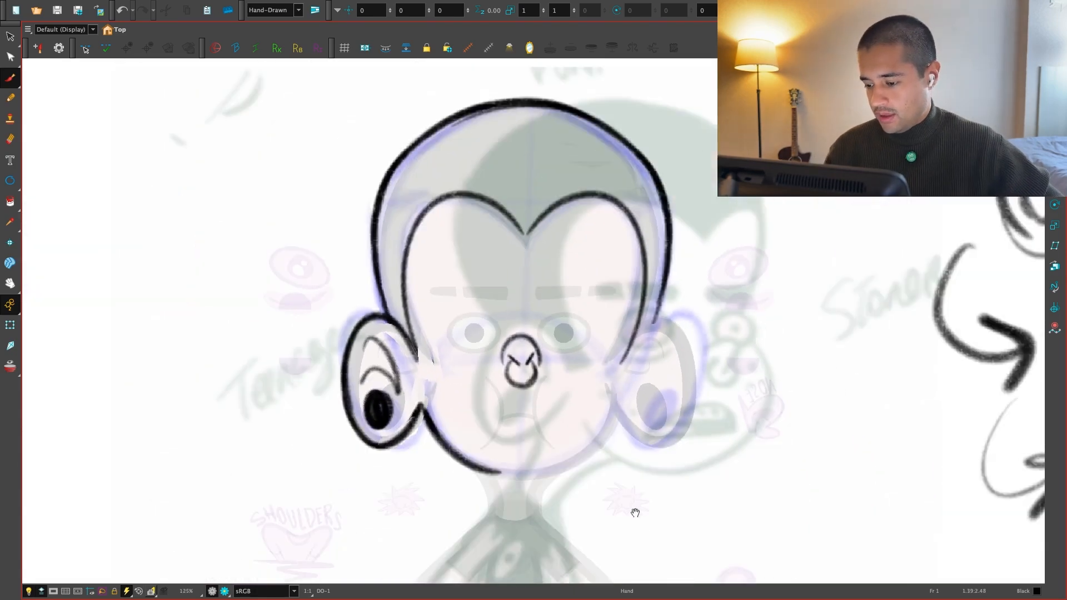
key(1)
key(1)
Copy the open mouth with teeth from frame 2 and paste it below the nose on frame 1
key(.)
key(2)
key(2)
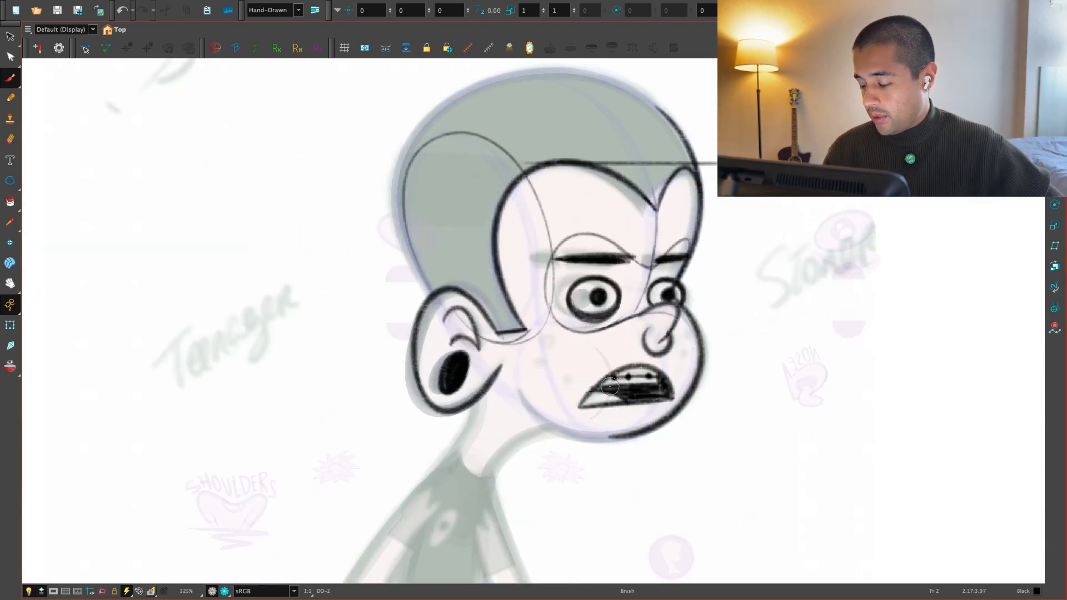
key(alt+s)
drag(595, 371, 481, 410)
key(ctrl+c)
key(ctrl+v)
key(ctrl+a)
key(2)
key(1)
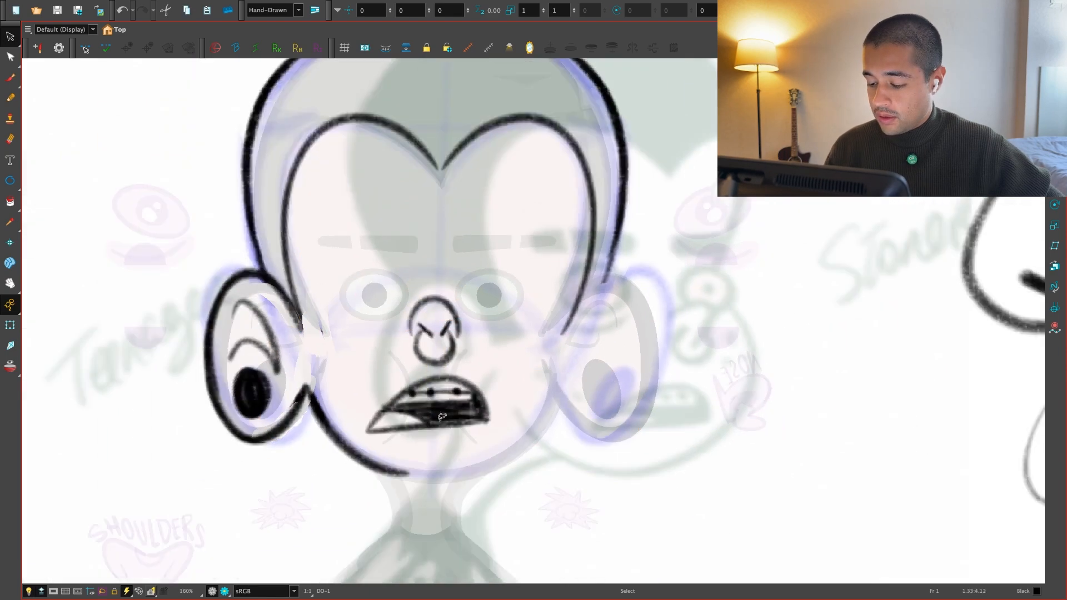
Delete the black scribble fill inside the mouth on frame 1, keeping its outline, teeth and tongue line
click(417, 416)
key(ctrl+a)
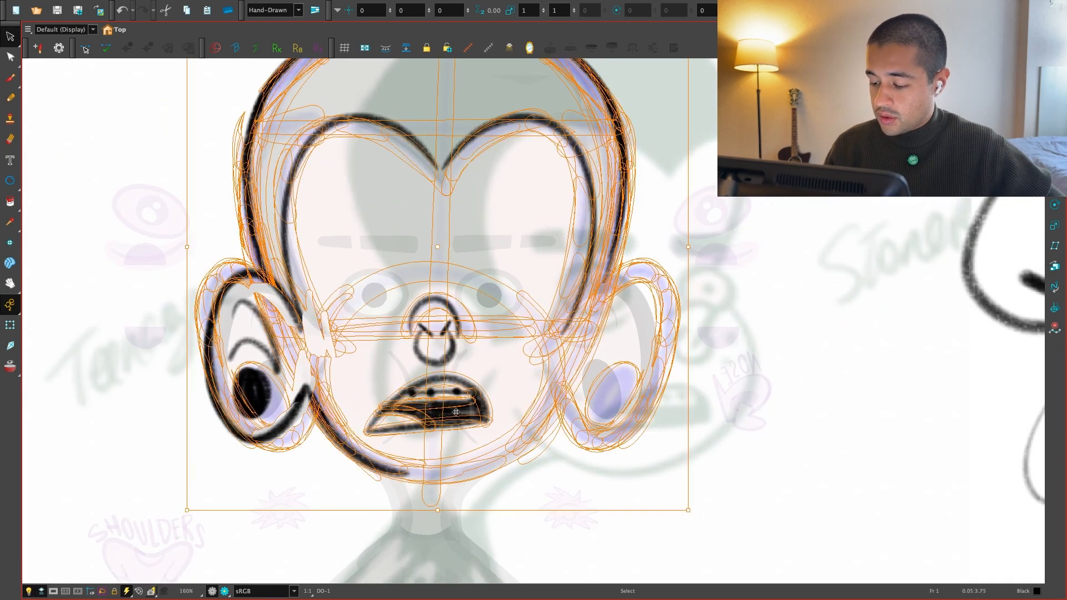
click(467, 418)
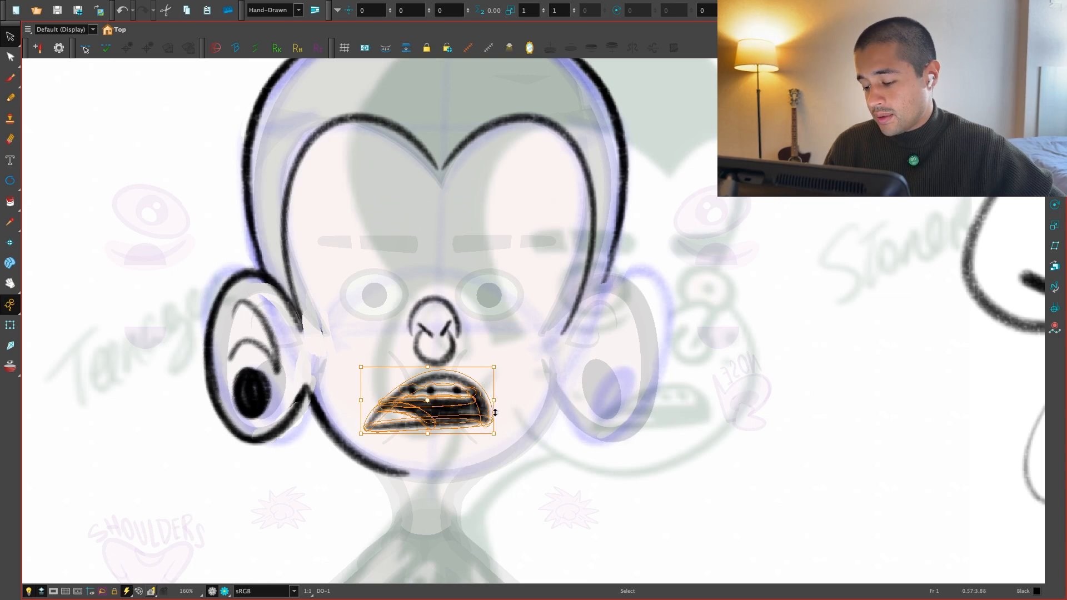
key(2)
key(Escape)
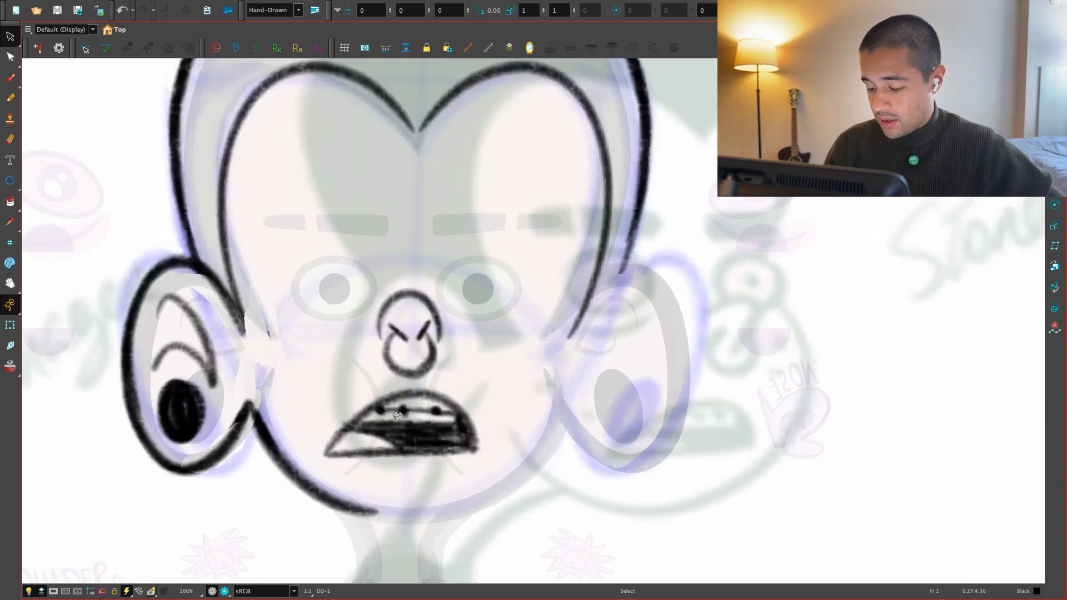
click(377, 436)
key(Delete)
Try to cut off half of the mouth on frame 1 at the face's centre line and move it aside
key(alt+b)
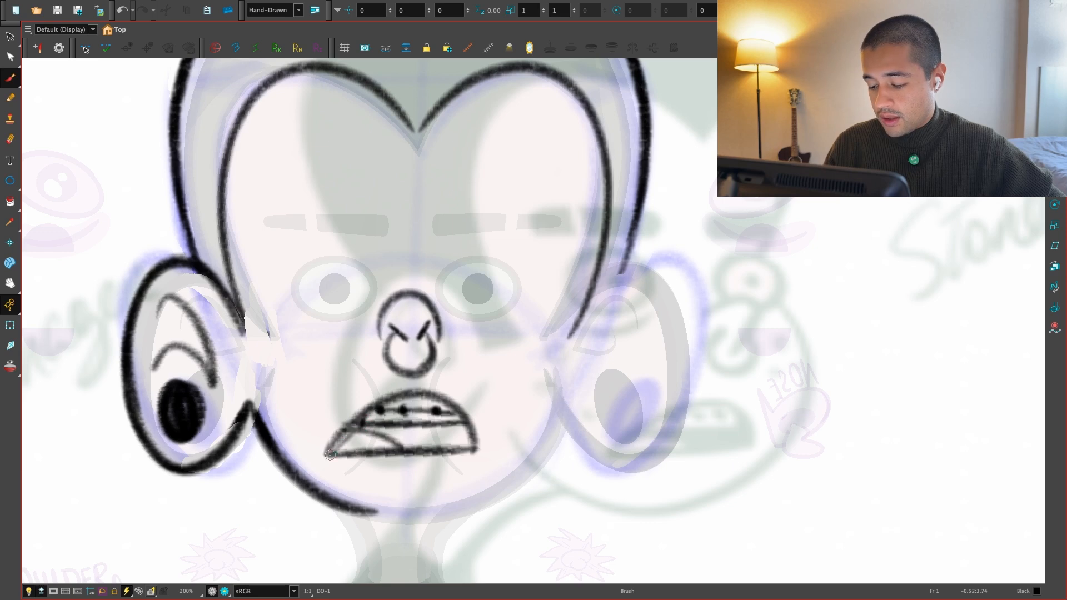
mouse_move(416, 386)
mouse_down()
mouse_move(410, 457)
mouse_move(583, 456)
mouse_up()
key(Escape)
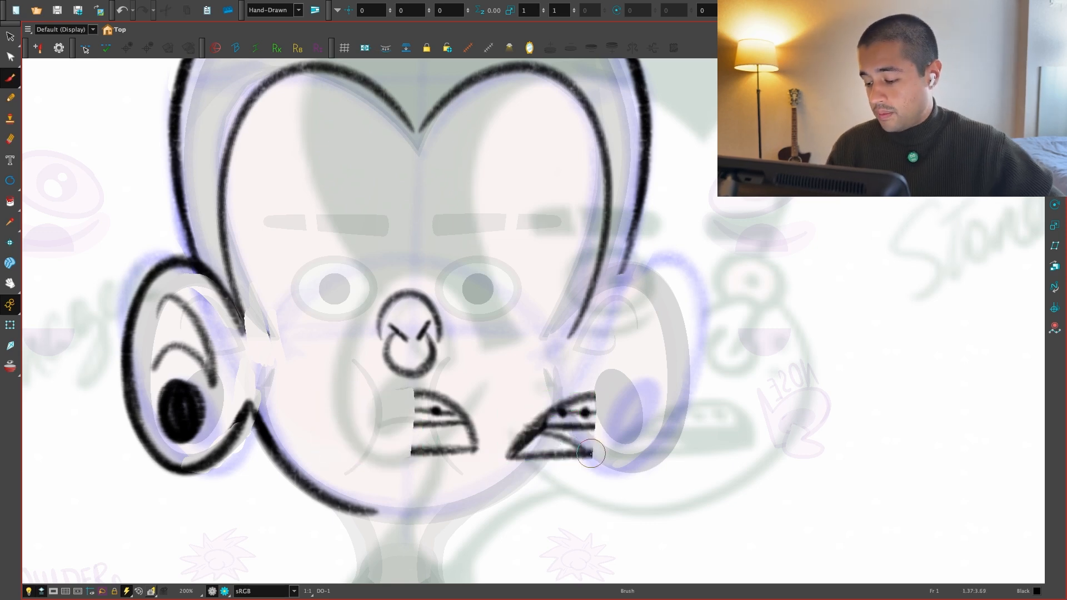
key(ctrl+z)
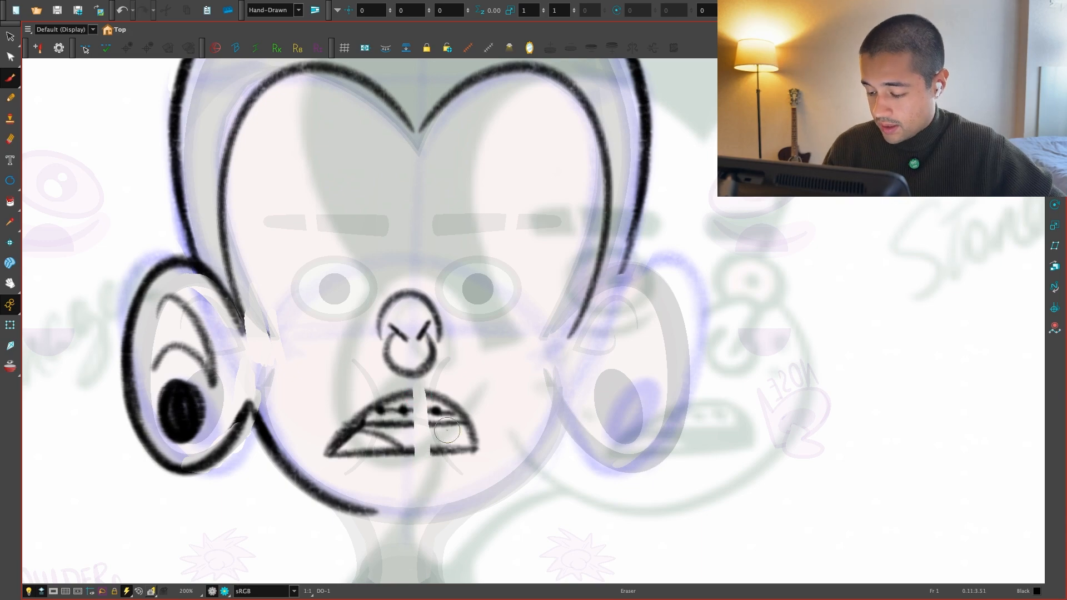
Split the mouth at the face's centre line and delete its right half and the tongue line
key(alt+s)
drag(421, 383, 422, 461)
key(Delete)
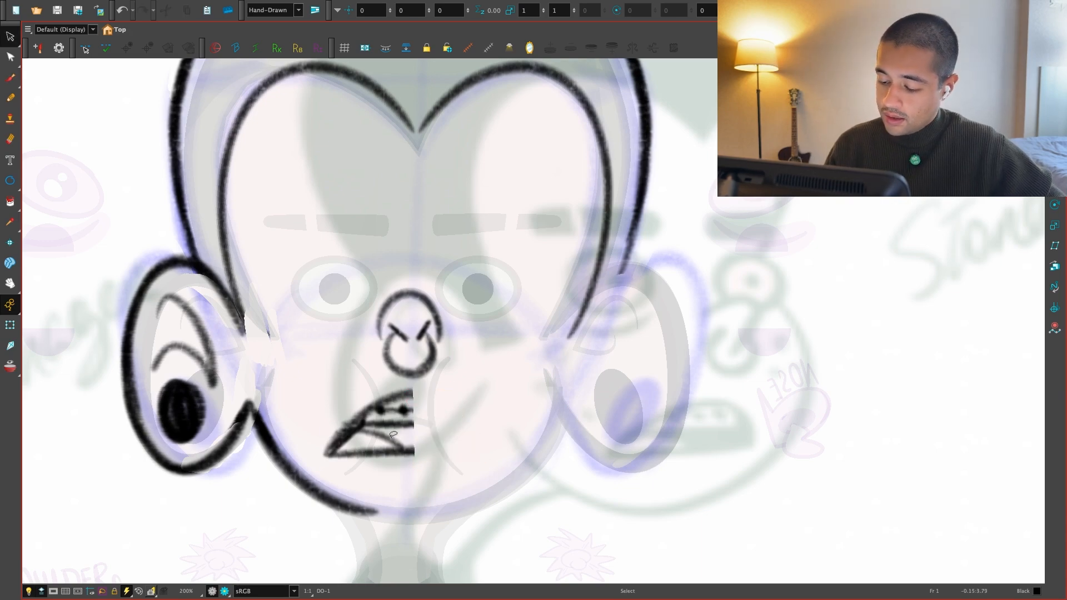
key(Escape)
key(alt+b)
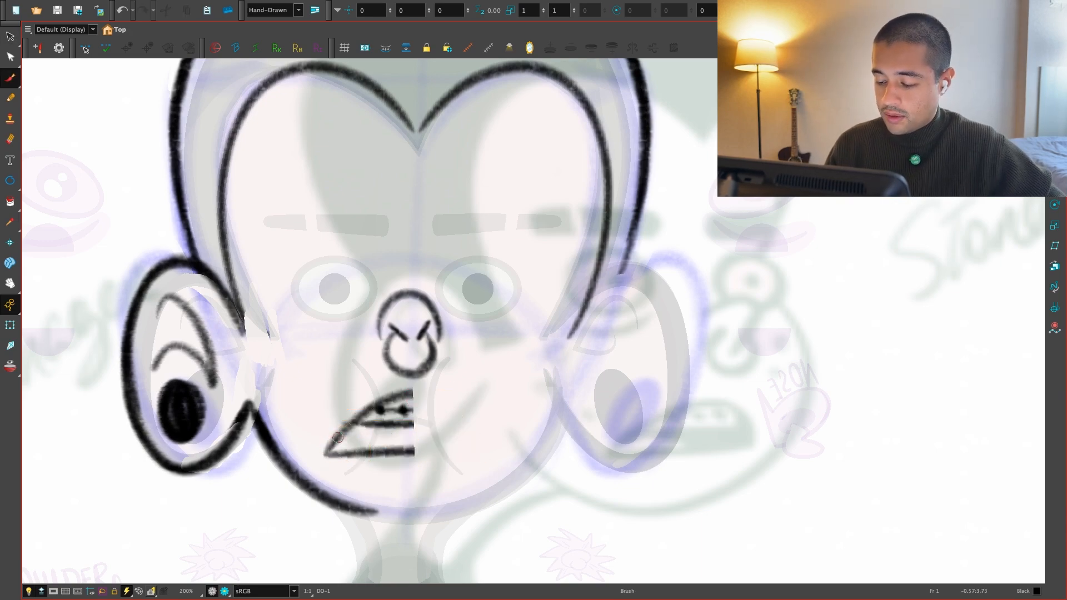
Duplicate the remaining half of the mouth, mirror it horizontally and join it at the centre line to form a symmetrical mouth
key(alt+s)
key(ctrl+a)
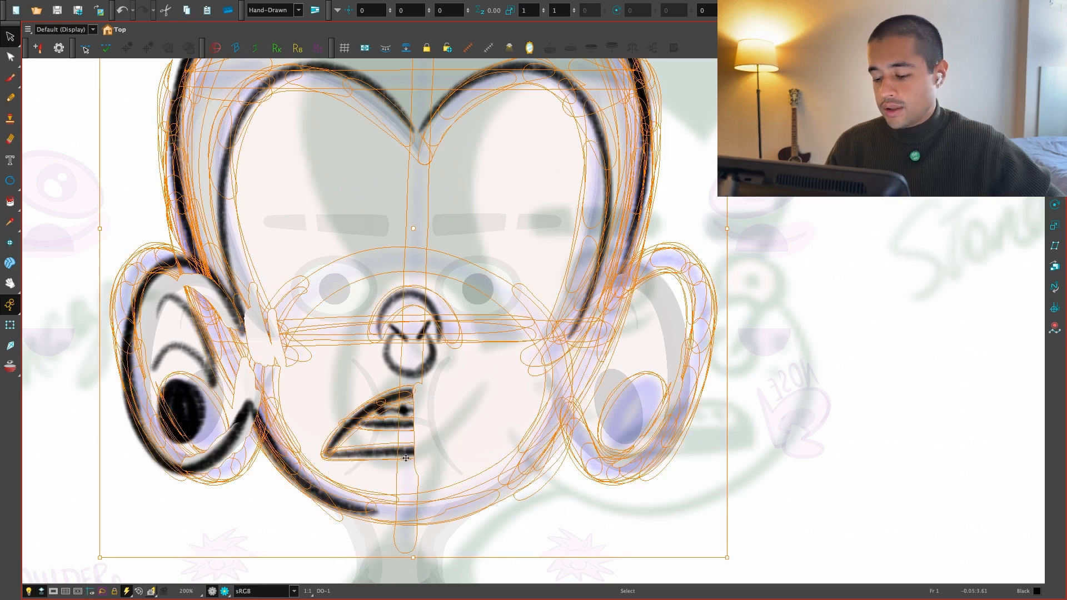
key(super+f)
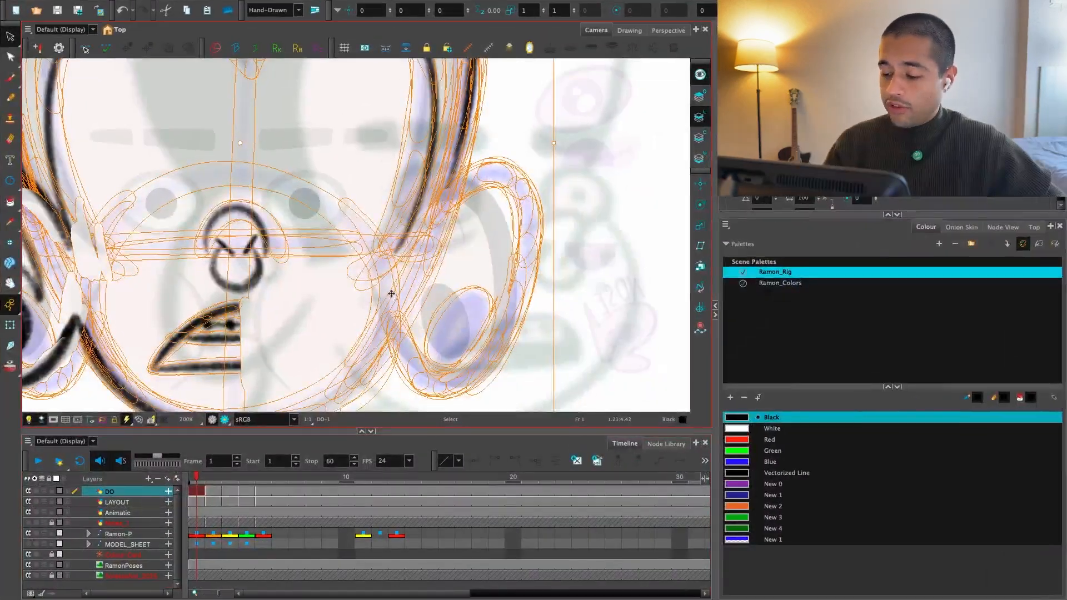
key(super+z)
key(super+d)
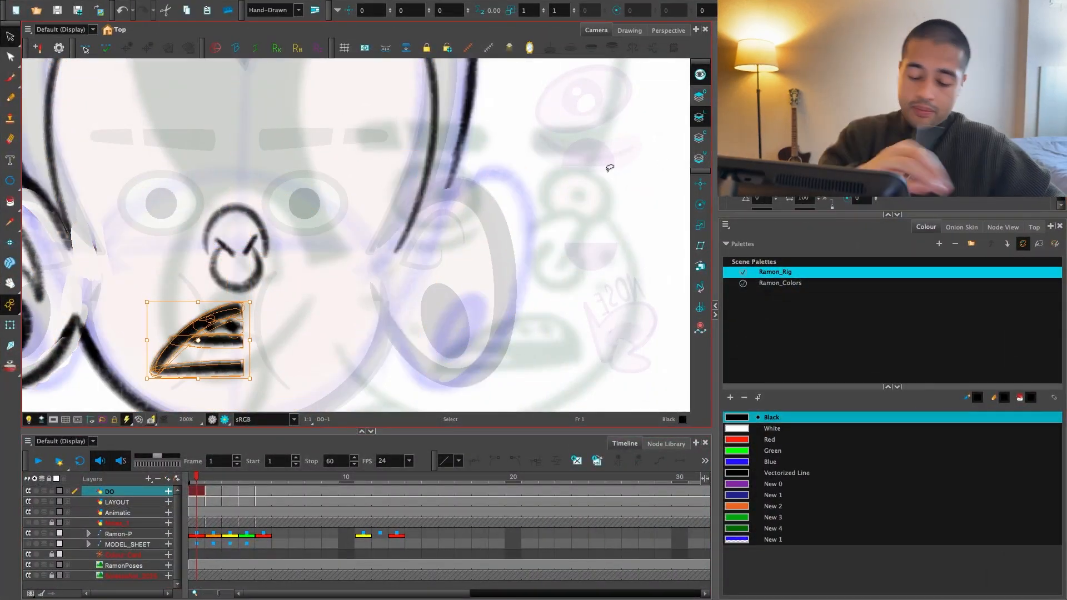
key(Up)
key(Left)
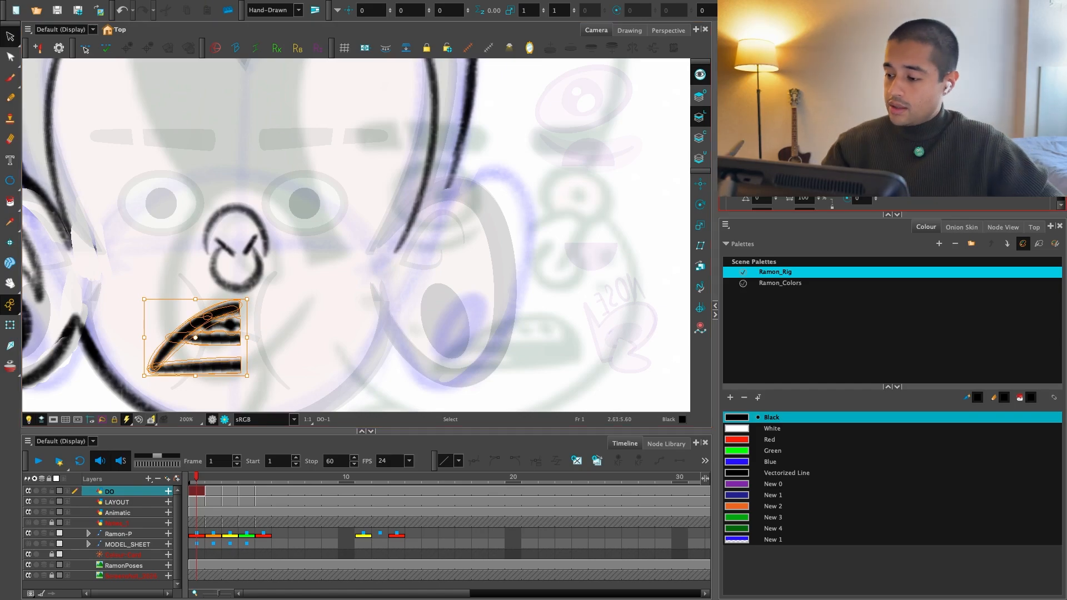
key(4)
drag(206, 335, 291, 331)
click(414, 323)
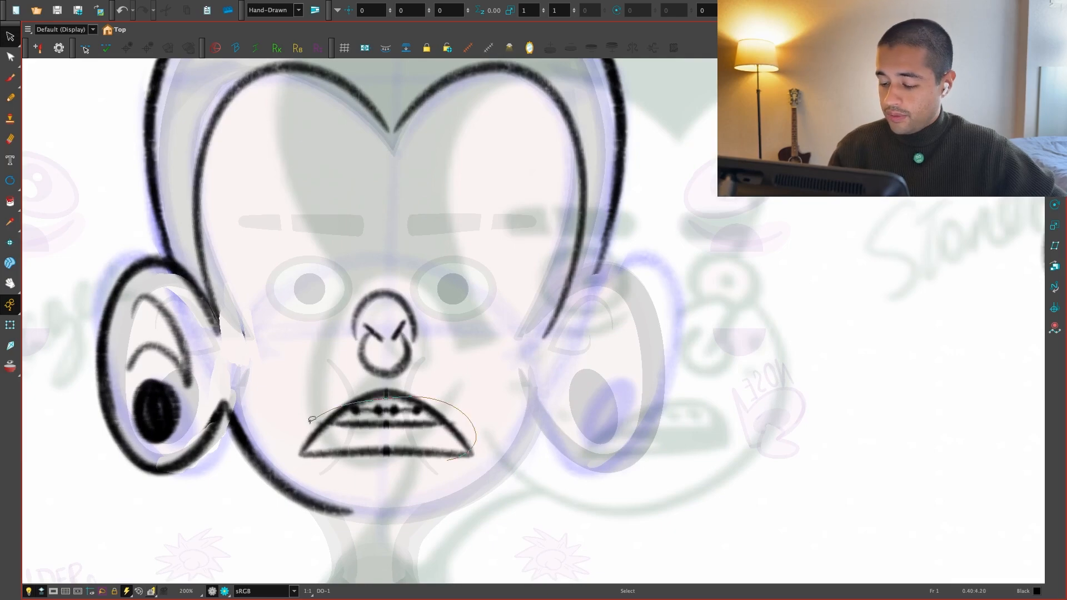
Select the whole mirrored mouth and nudge it slightly into position below the nose
mouse_move(312, 420)
mouse_down()
mouse_move(437, 479)
mouse_move(387, 457)
mouse_up()
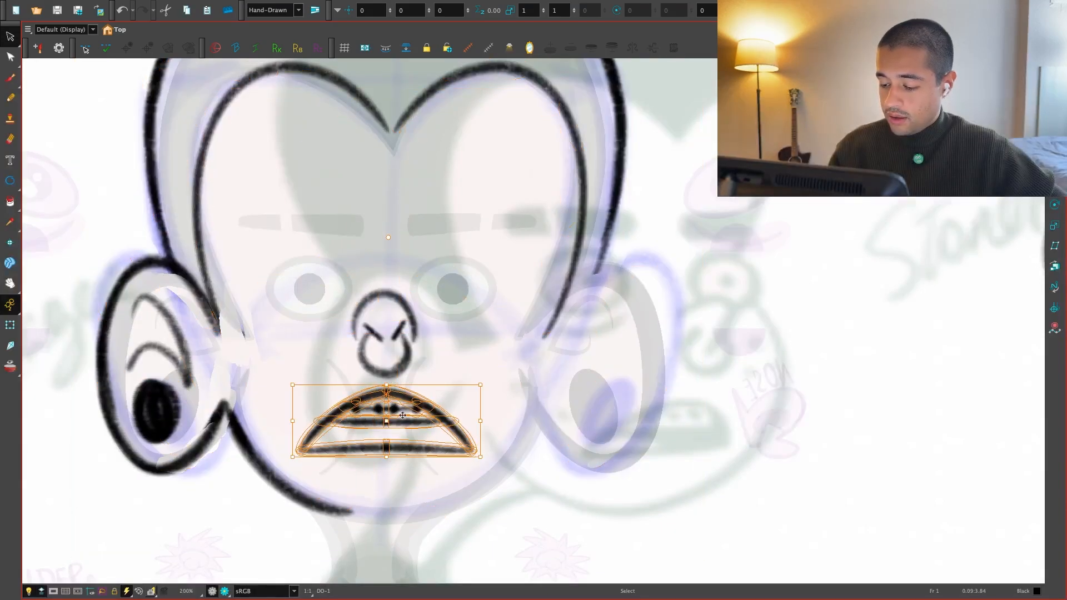
drag(409, 420, 409, 422)
click(482, 406)
Mark the outer ends of the teeth and brush the mouth area below them solid black
key(2)
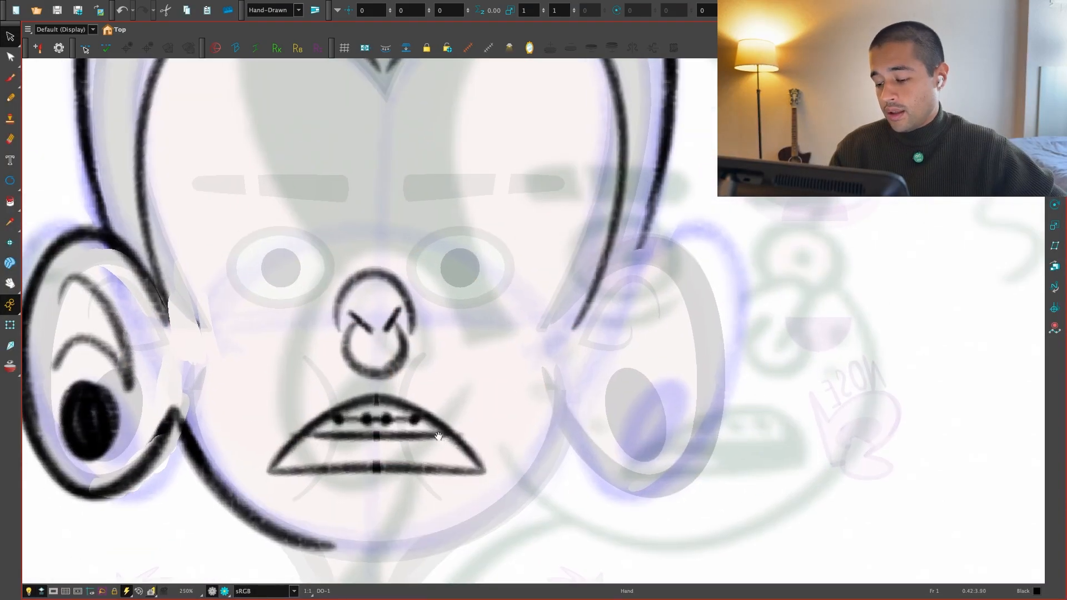
key(alt+b)
drag(310, 437, 316, 431)
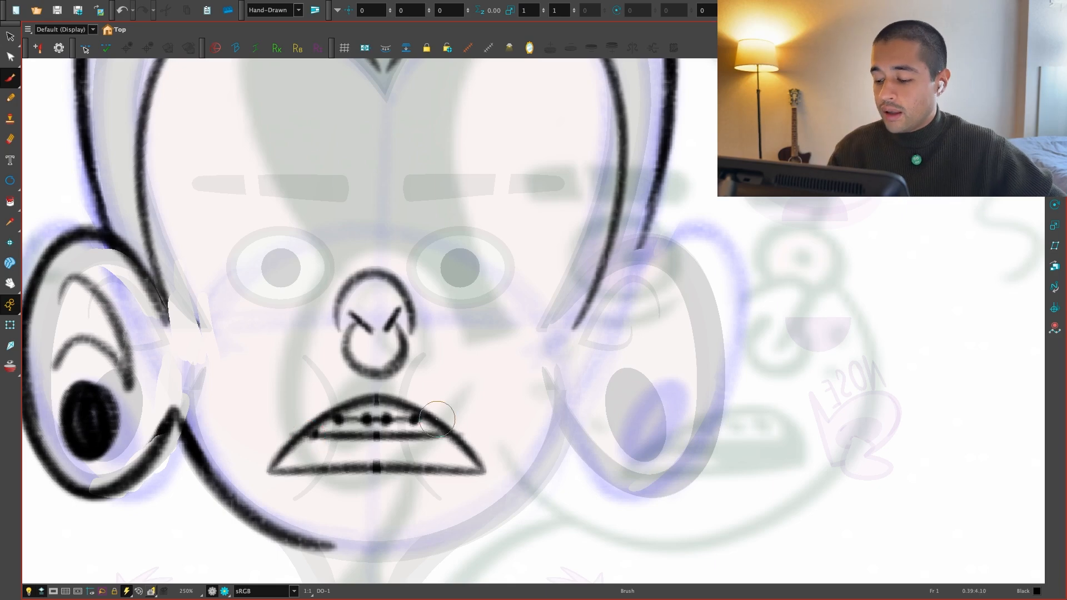
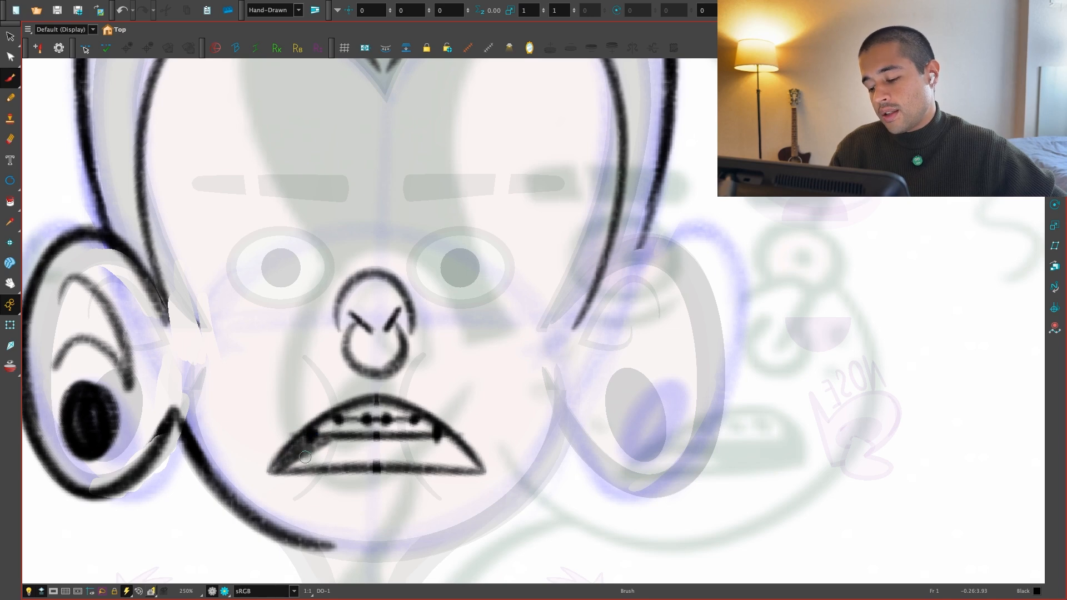
mouse_move(314, 459)
mouse_down()
mouse_move(391, 436)
mouse_move(378, 466)
mouse_move(450, 447)
mouse_move(435, 464)
mouse_up()
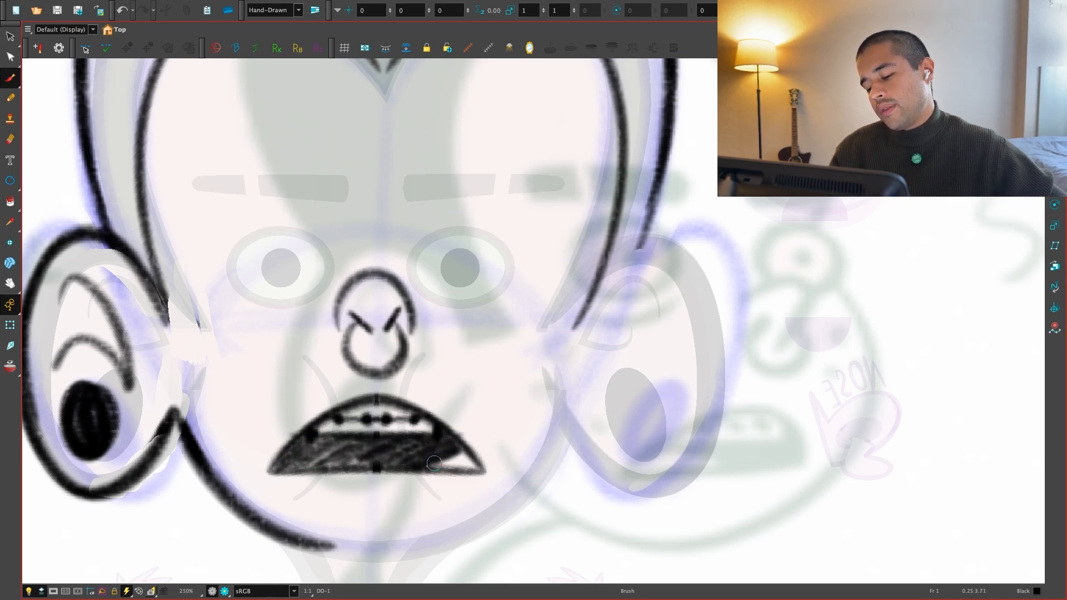
scroll(480, 467, down, 3)
scroll(452, 489, up, 2)
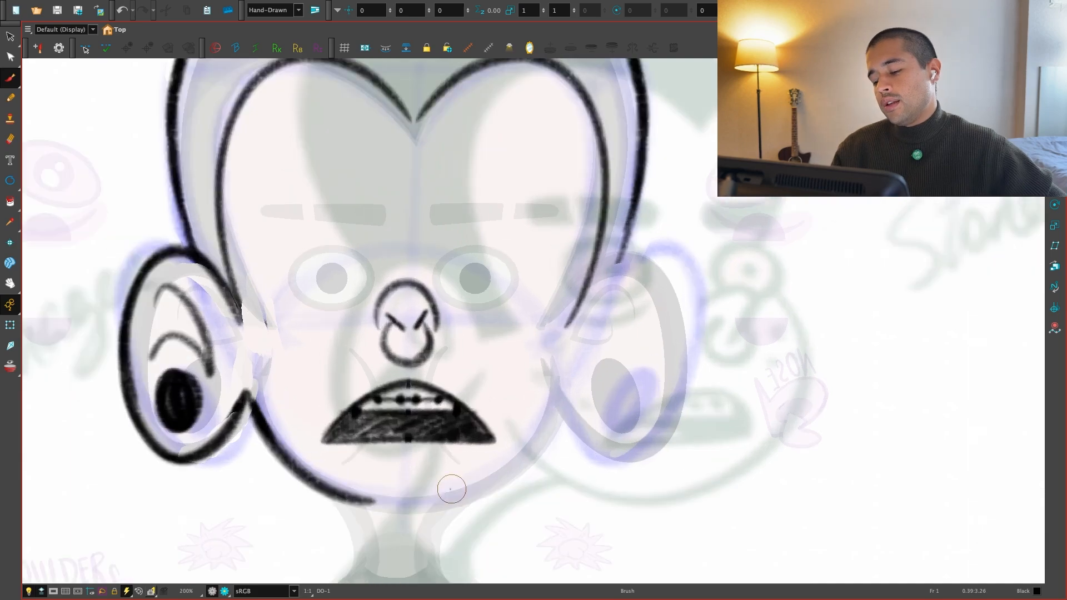
Pull the right and left sides of the mouth slightly inward to narrow it evenly on frame 1
key(alt+s)
drag(461, 464, 505, 450)
drag(353, 454, 452, 455)
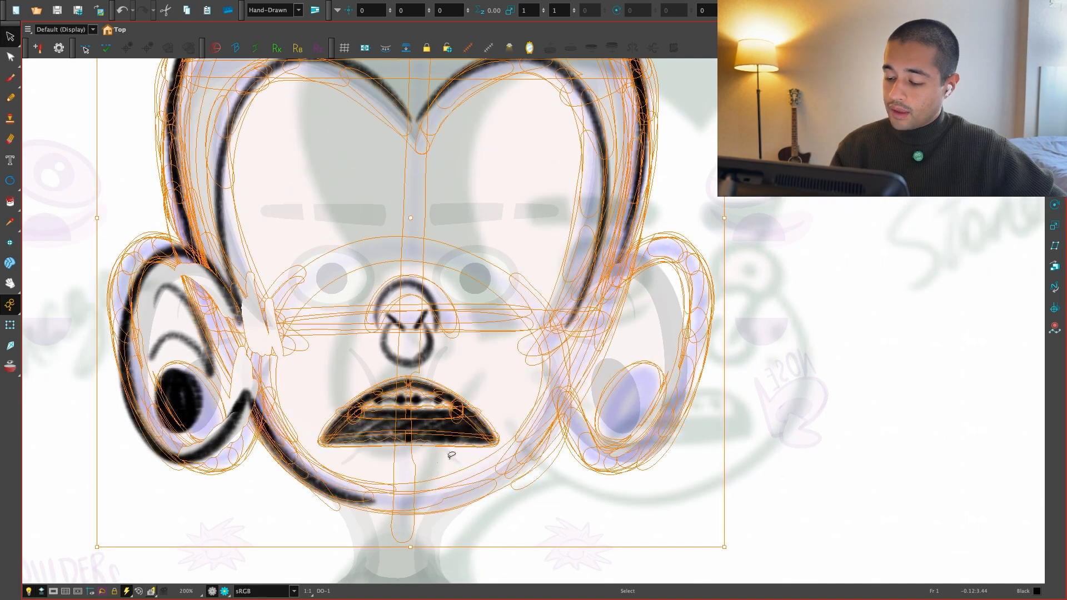
click(500, 428)
drag(500, 421, 502, 412)
key(4)
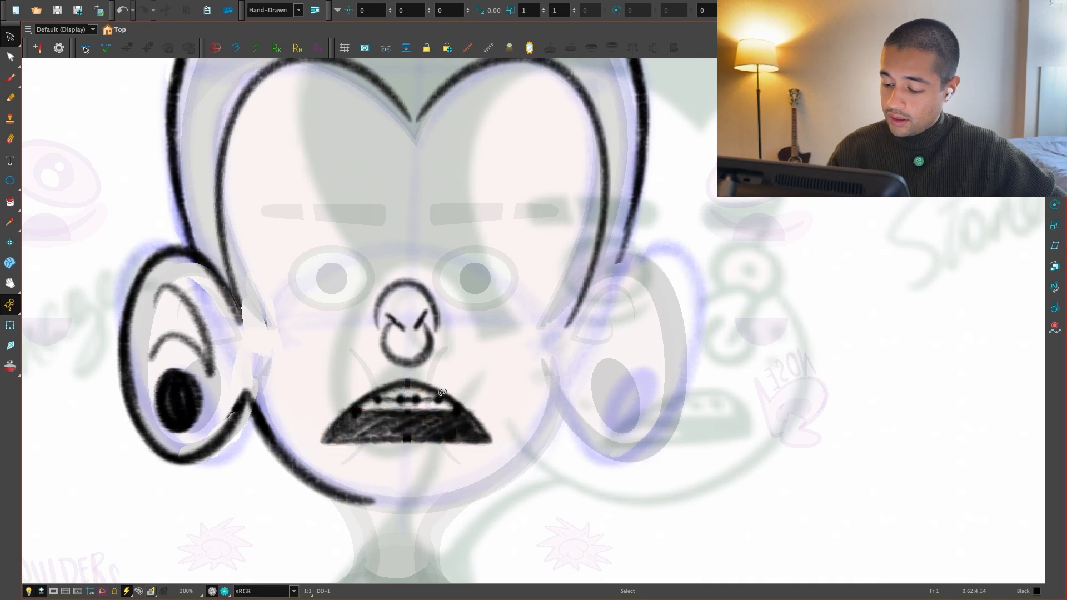
drag(315, 412, 320, 412)
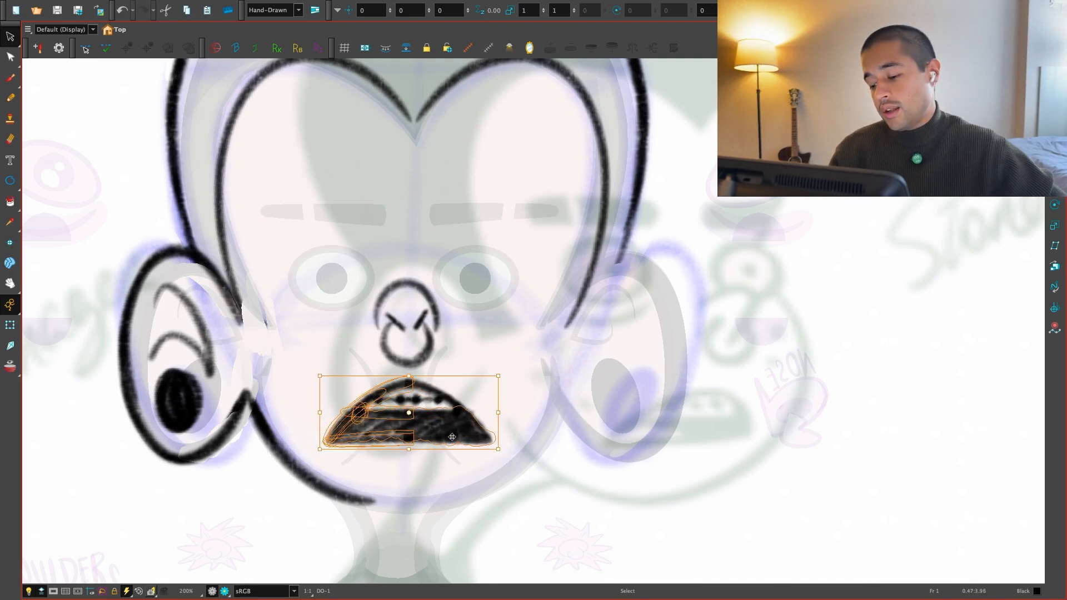
mouse_move(452, 437)
mouse_down()
mouse_move(546, 399)
mouse_move(639, 452)
mouse_move(648, 471)
mouse_move(715, 357)
mouse_up()
Thicken the black outline of the upper lip above the teeth on frame 1
key(2)
key(alt+e)
drag(439, 425, 466, 400)
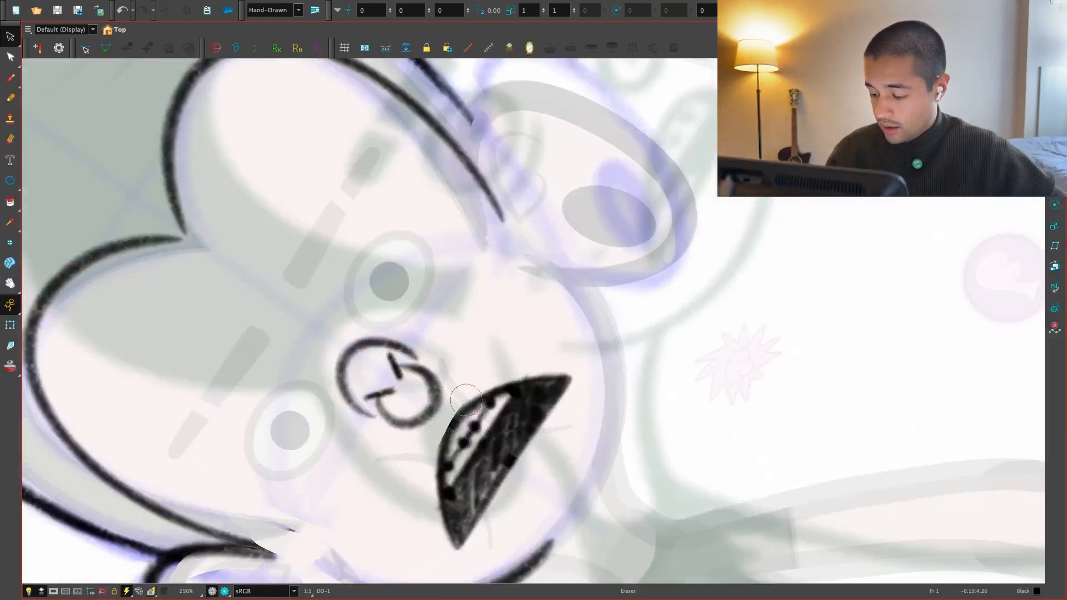
key(ctrl+z)
mouse_move(438, 457)
mouse_down()
mouse_move(463, 405)
mouse_move(451, 451)
mouse_up()
key(alt+b)
drag(467, 412, 450, 485)
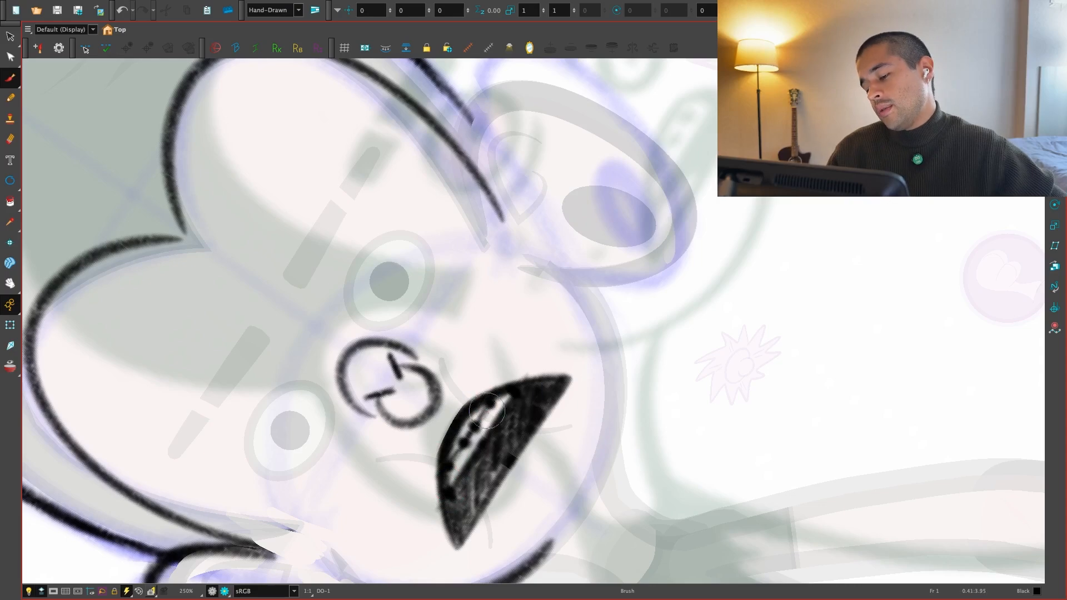
key(shift+x)
key(1)
key(1)
drag(557, 474, 559, 499)
key(2)
drag(539, 441, 614, 410)
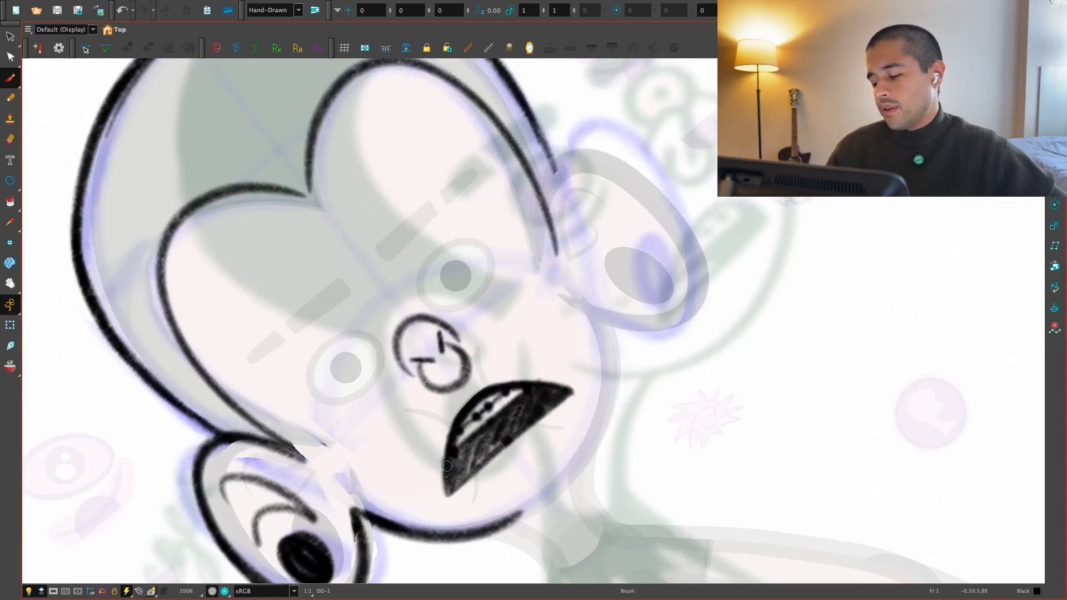
key(ctrl+z)
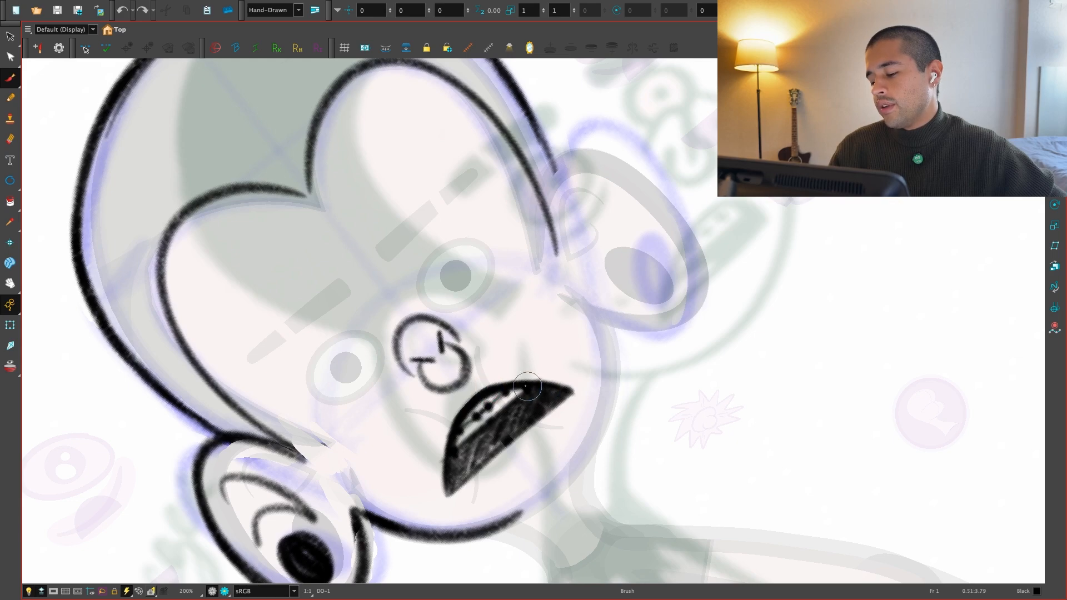
Erase a narrow curved tongue shape from the black fill along the mouth's lower edge and redraw the outline beneath it
key(shift+x)
key(alt+s)
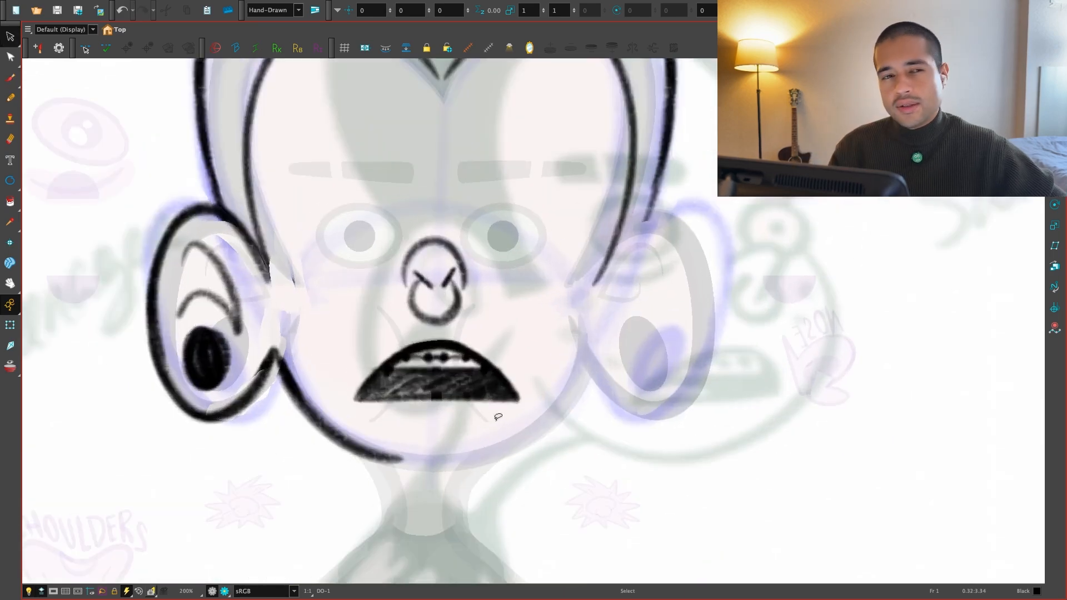
mouse_move(413, 415)
mouse_down()
mouse_move(478, 417)
mouse_move(436, 404)
mouse_up()
mouse_move(531, 407)
mouse_down()
mouse_move(530, 392)
mouse_move(526, 417)
mouse_up()
key(super+z)
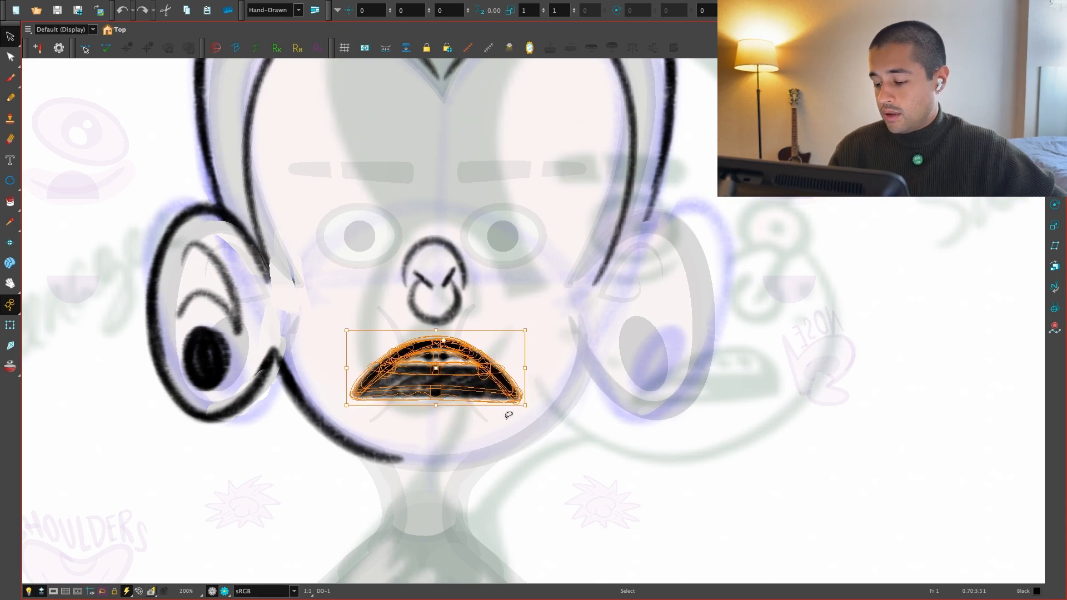
key(e)
mouse_move(509, 460)
mouse_down()
mouse_move(522, 462)
mouse_move(574, 396)
mouse_up()
drag(535, 426, 515, 444)
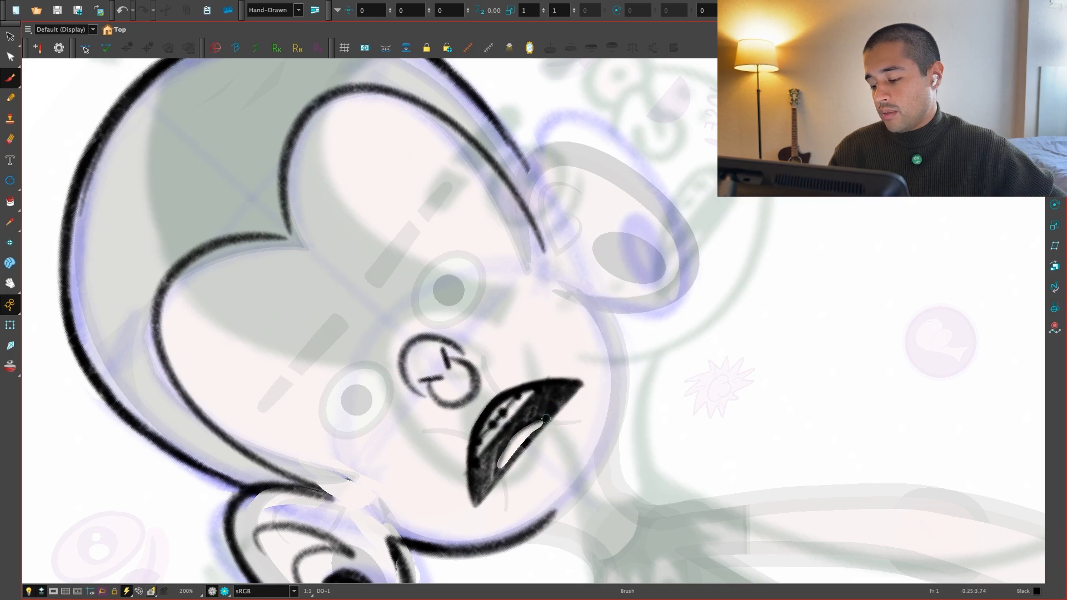
drag(550, 417, 492, 491)
mouse_move(568, 397)
mouse_down()
mouse_move(480, 504)
mouse_move(489, 491)
mouse_up()
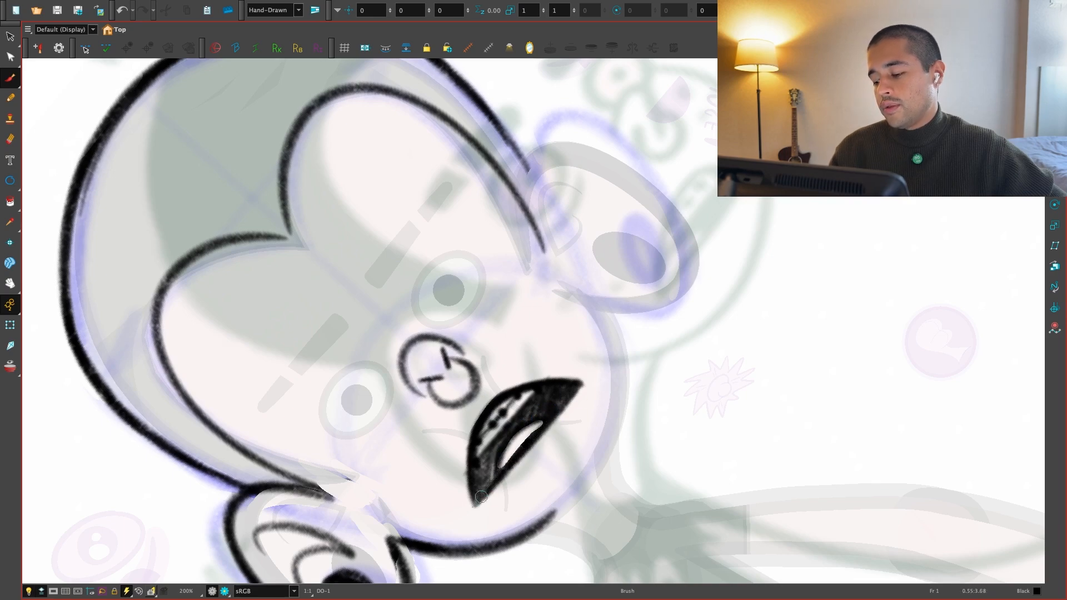
Flip back and forth between frames 1 and 2 to compare the two head drawings
key(shift+x)
key(1)
key(1)
drag(603, 453, 563, 470)
key(period)
key(comma)
key(period)
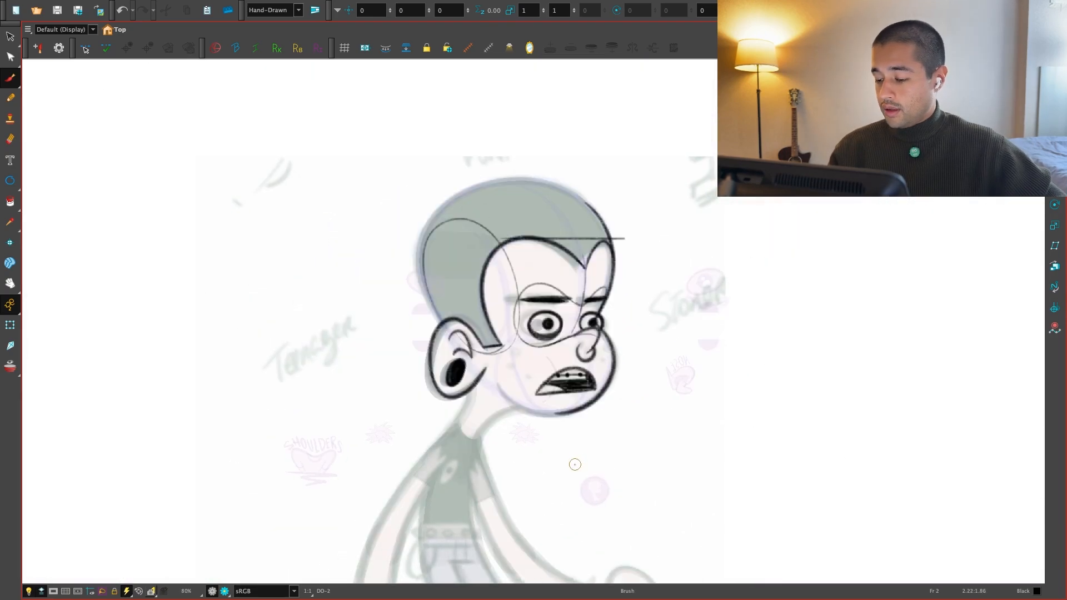
key(comma)
key(period)
key(comma)
key(period)
key(comma)
Delete the eyebrow above the larger, nearer eye on frame 2
key(2)
key(2)
key(period)
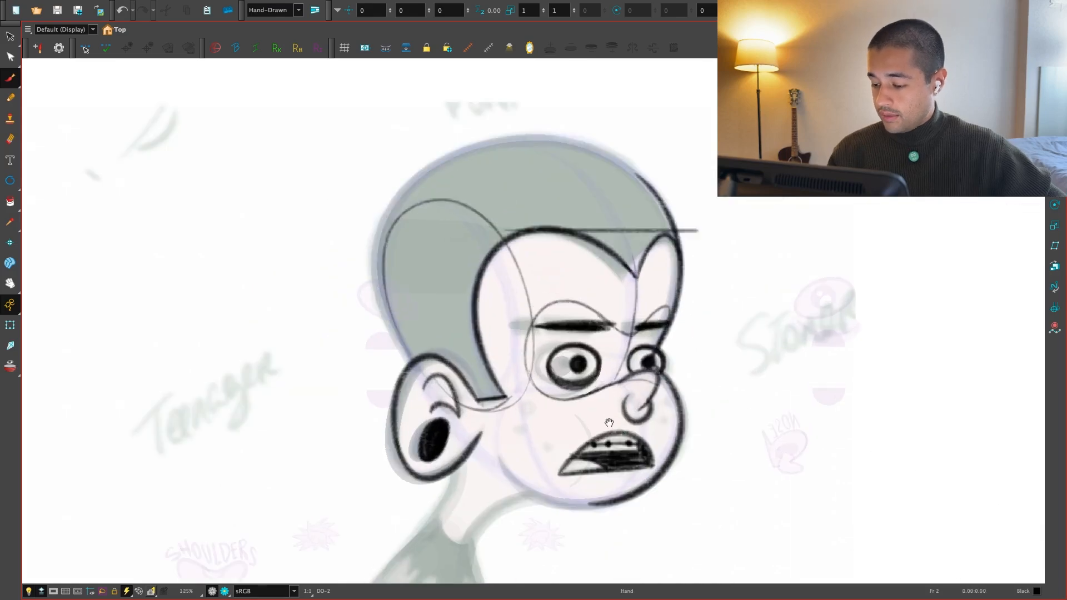
key(2)
key(s)
key(2)
key(2)
click(580, 346)
key(Delete)
Draw a new thick tapered eyebrow above the larger, nearer eye on frame 2
key(c)
key(c)
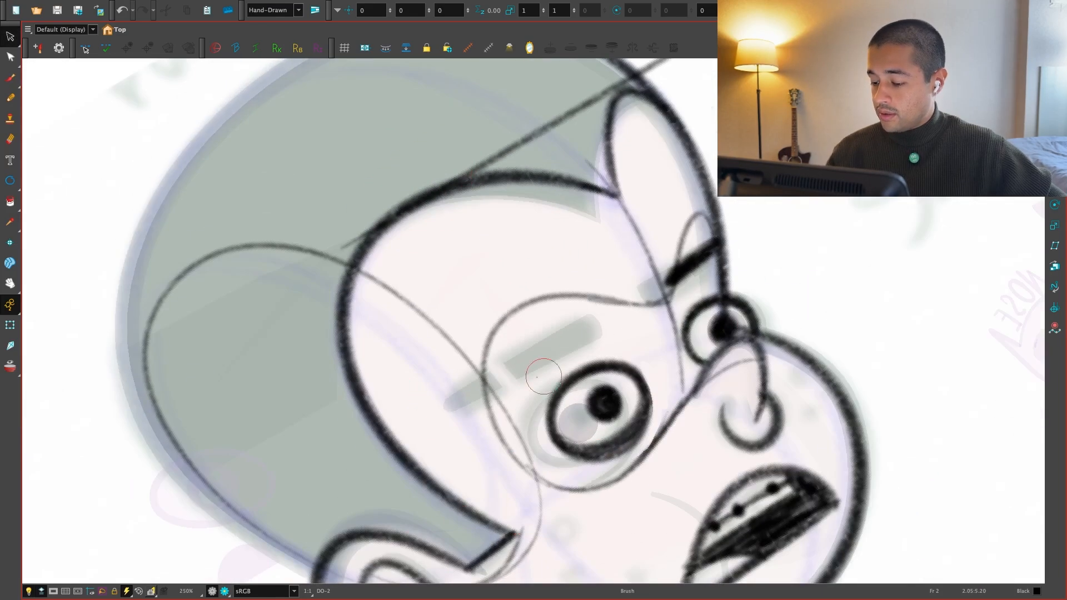
key(alt+b)
drag(454, 402, 589, 318)
key(2)
mouse_move(384, 438)
mouse_down()
mouse_move(566, 345)
mouse_move(578, 329)
mouse_move(414, 417)
mouse_up()
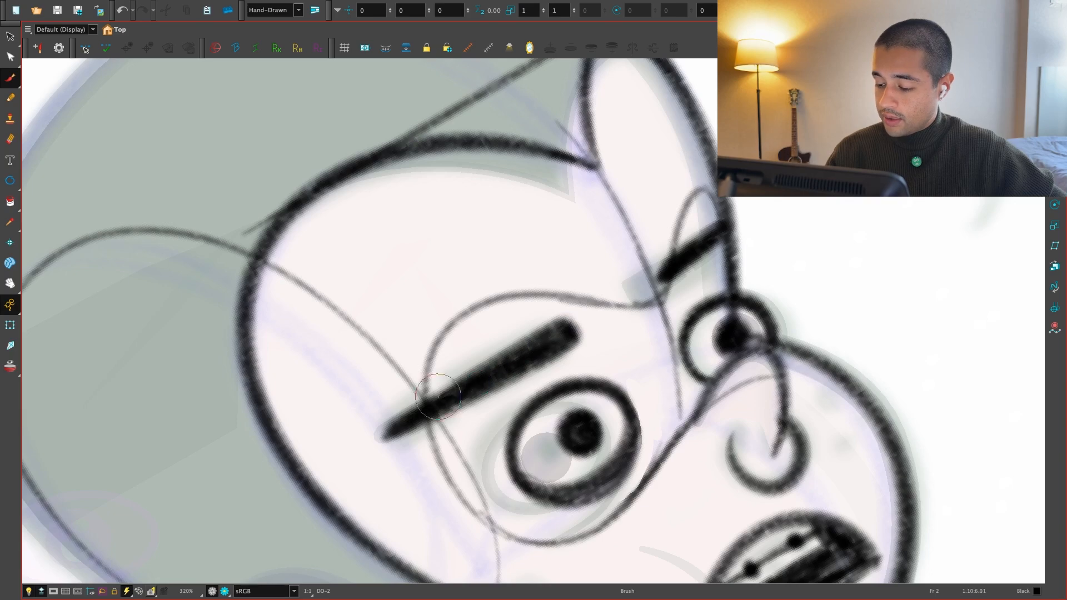
key(alt+e)
key(shift+x)
key(1)
Move the new eyebrow on frame 2 closer to the centre of the face
key(alt+s)
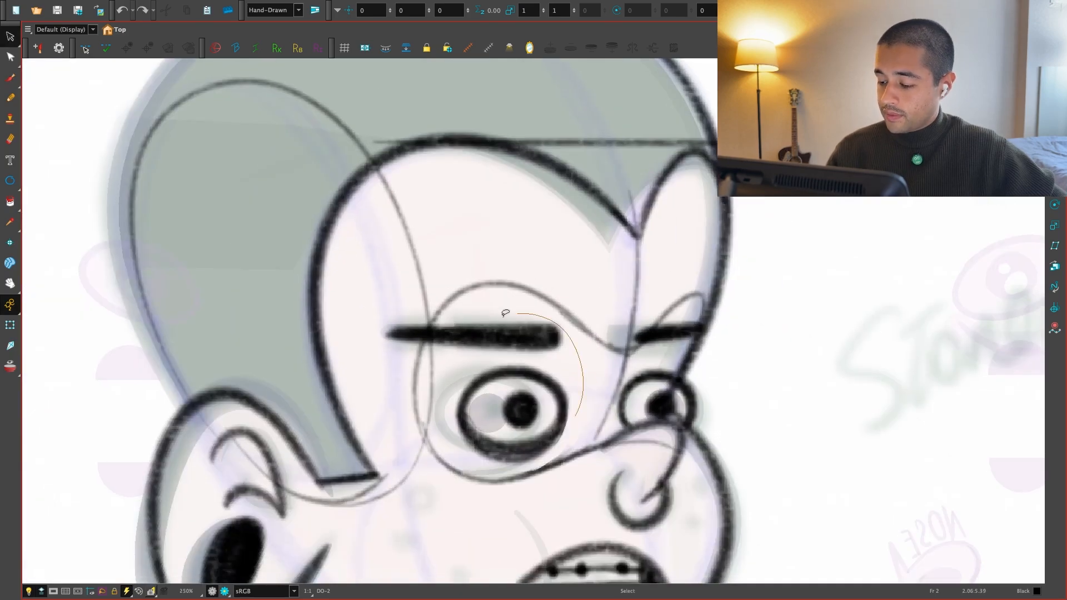
key(ctrl+a)
click(505, 309)
drag(530, 335, 563, 338)
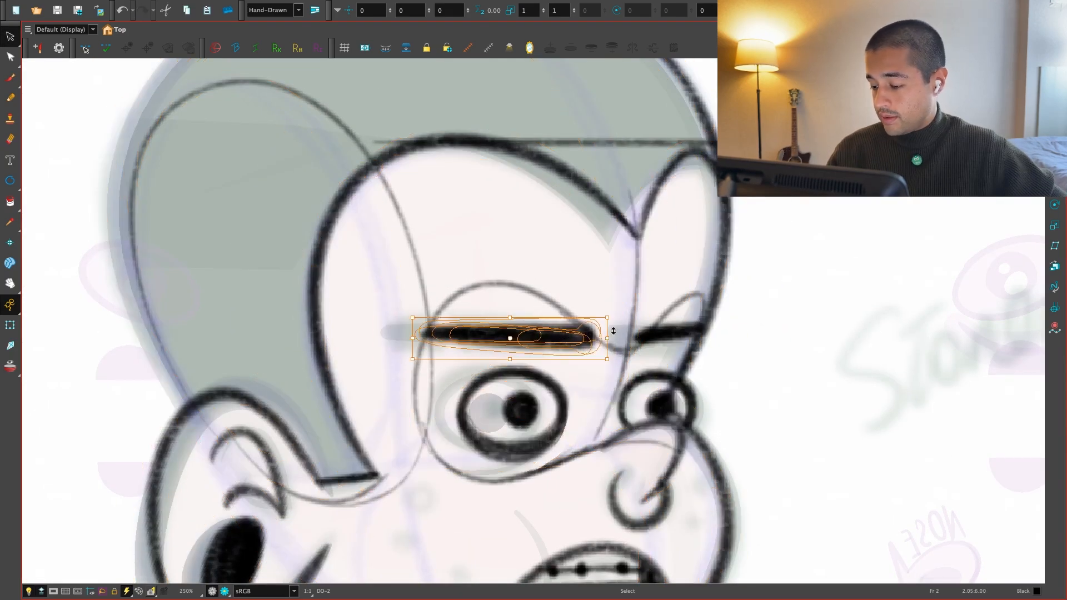
Copy the nearer eye and its eyebrow from frame 2 and place them on the left half of the face on frame 1
key(ctrl+a)
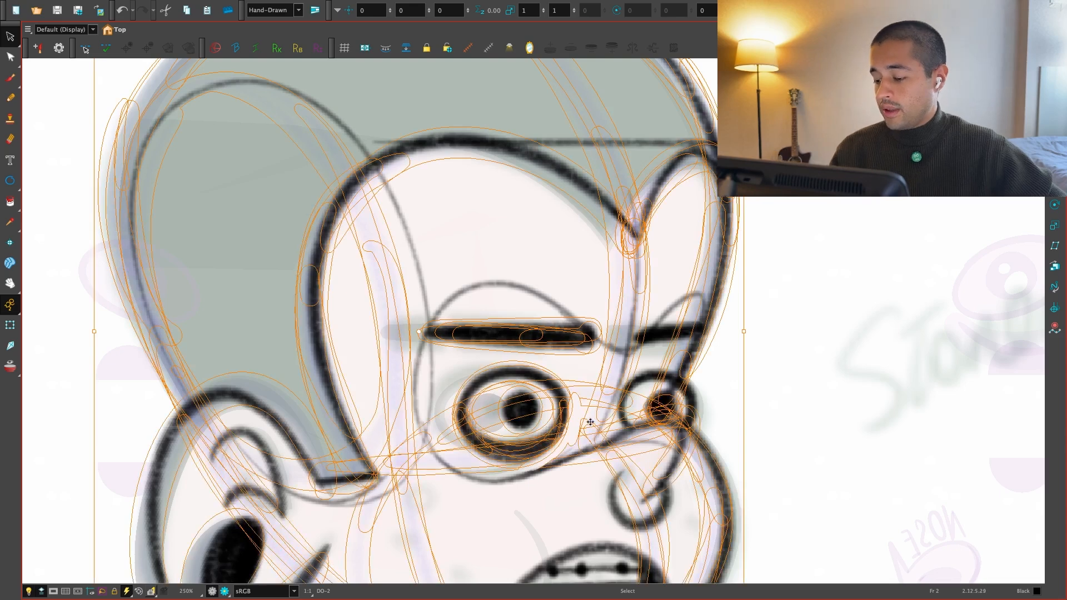
key(ctrl+z)
key(ctrl+c)
key(ctrl+v)
key(1)
drag(546, 413, 245, 409)
drag(354, 397, 497, 393)
key(2)
click(459, 306)
mouse_move(359, 286)
mouse_down()
mouse_move(400, 348)
mouse_move(395, 336)
mouse_up()
click(441, 314)
key(1)
key(1)
key(2)
key(alt+b)
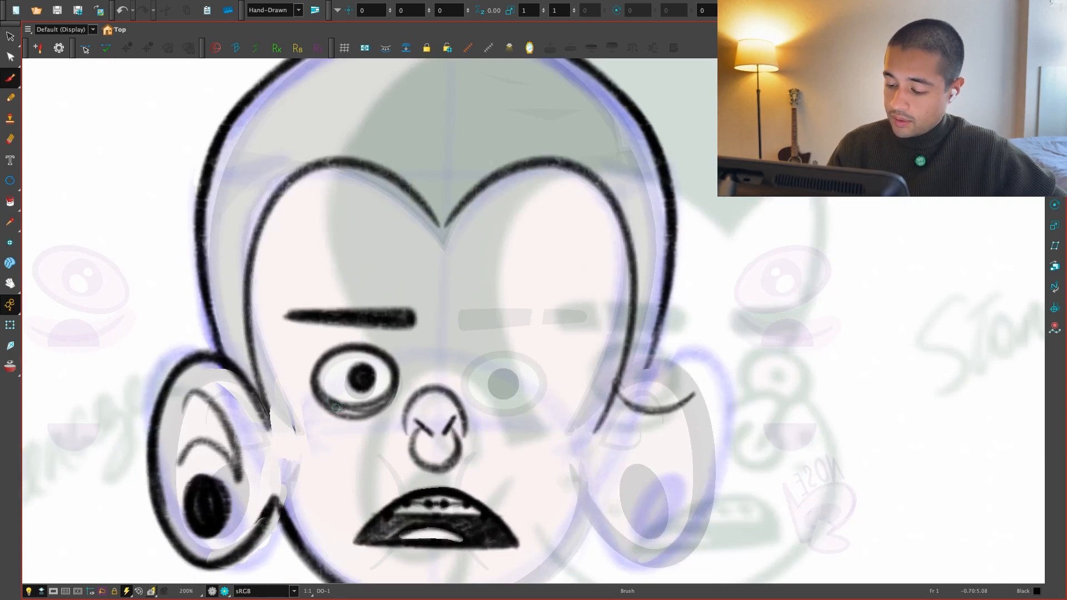
Try to shift a pasted copy of the eye and eyebrow across to the other half of the face
key(1)
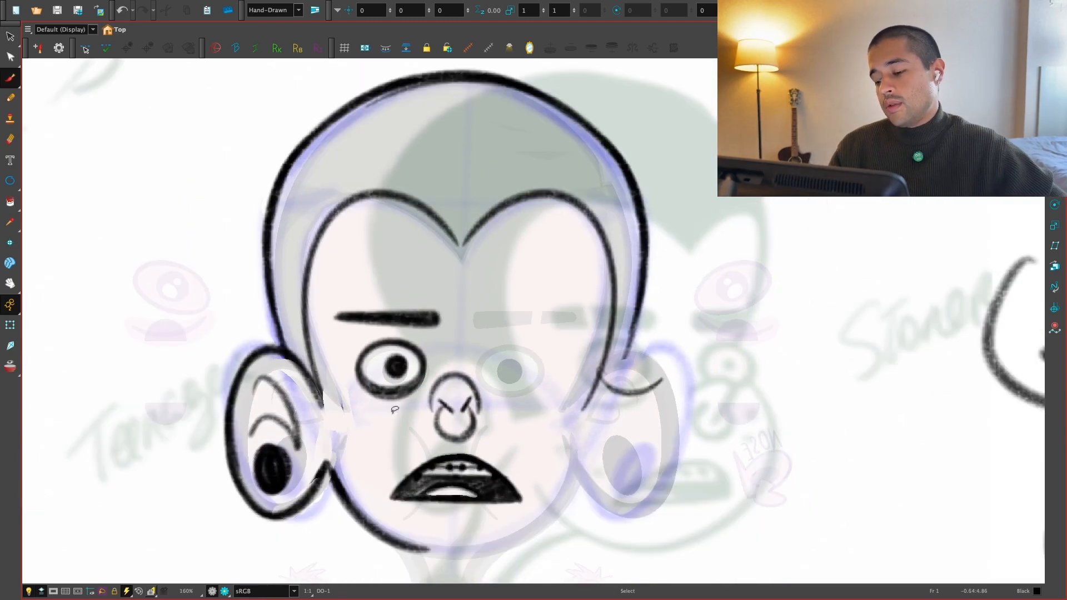
key(alt+s)
key(ctrl+a)
key(ctrl+v)
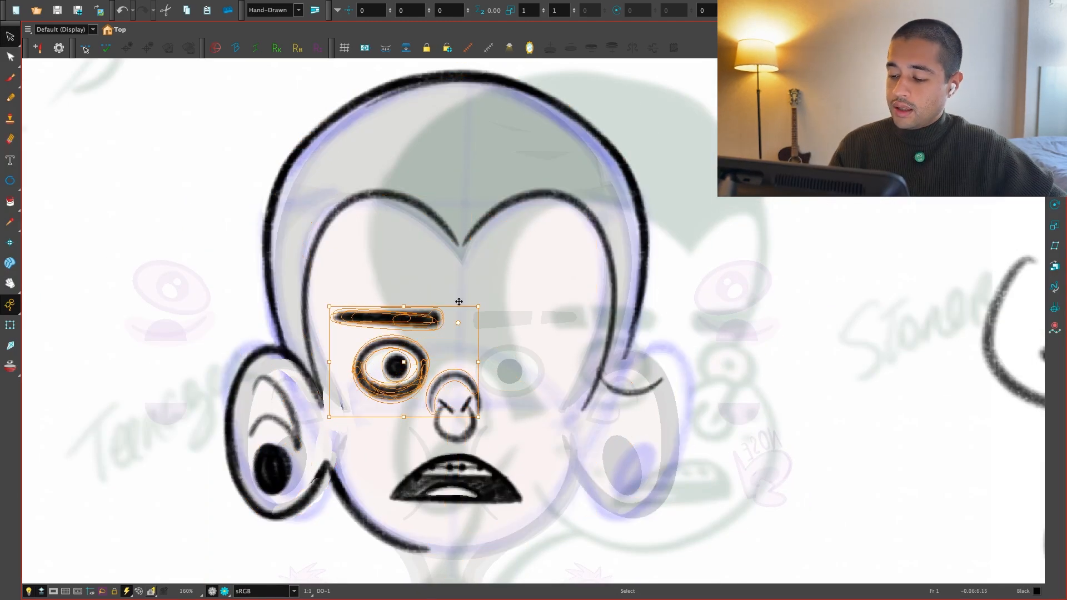
drag(432, 318, 574, 318)
key(ctrl+z)
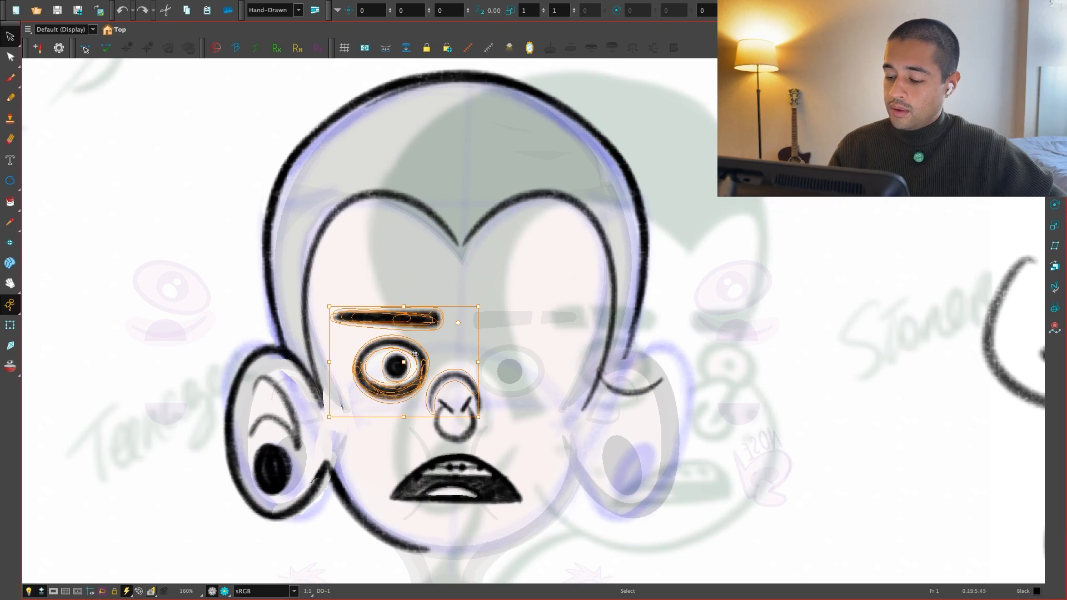
Duplicate the eye and eyebrow on frame 1, flip the copy horizontally and place it on the right half of the face
key(ctrl+a)
click(754, 289)
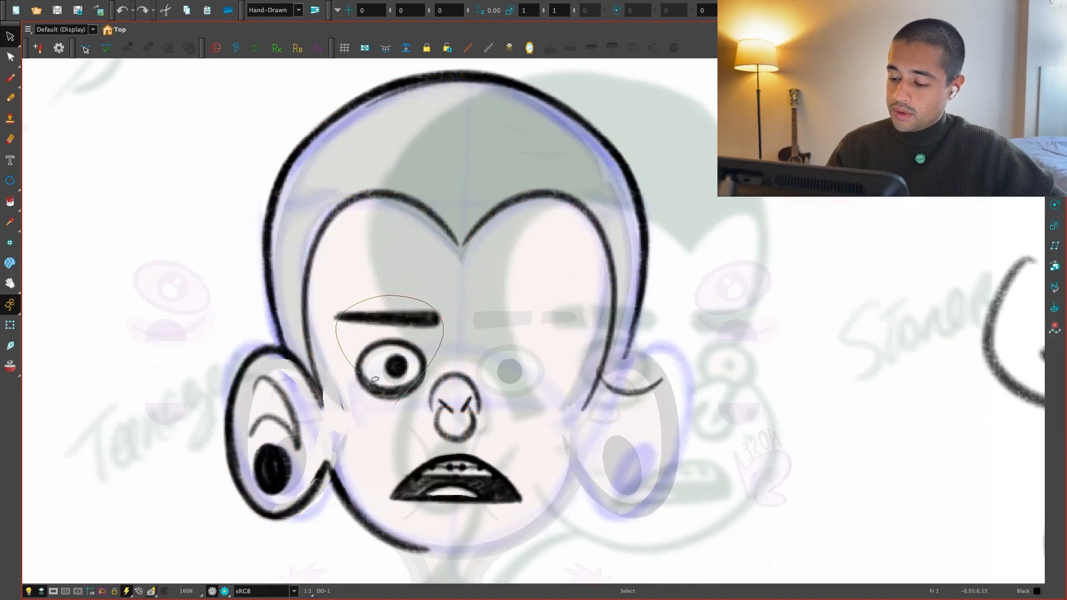
key(ctrl+a)
key(super+z)
drag(422, 319, 512, 318)
key(Escape)
key(4)
key(super+f)
key(space)
key(1)
drag(612, 396, 599, 385)
key(1)
key(1)
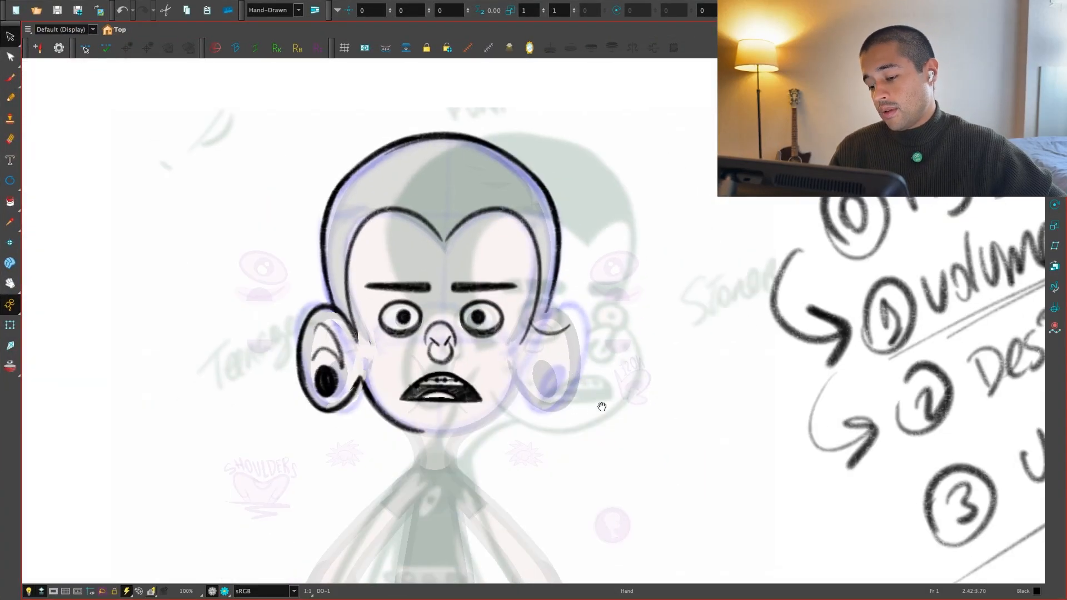
Erase a narrow vertical slit through the outer part of the left eyebrow on frame 1
key(2)
key(2)
key(alt+e)
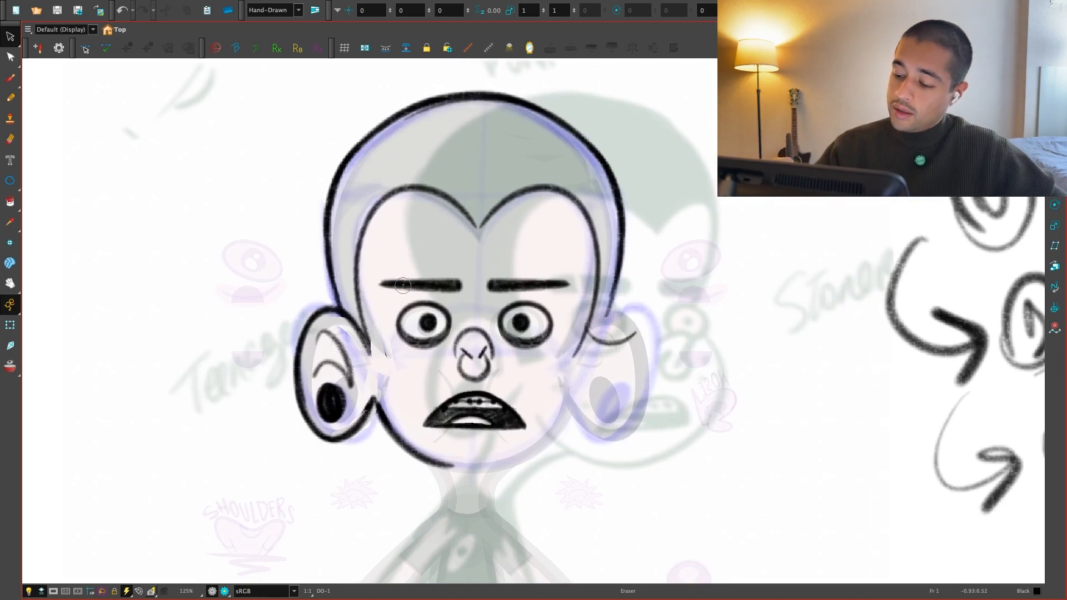
key(1)
key(1)
key(alt+s)
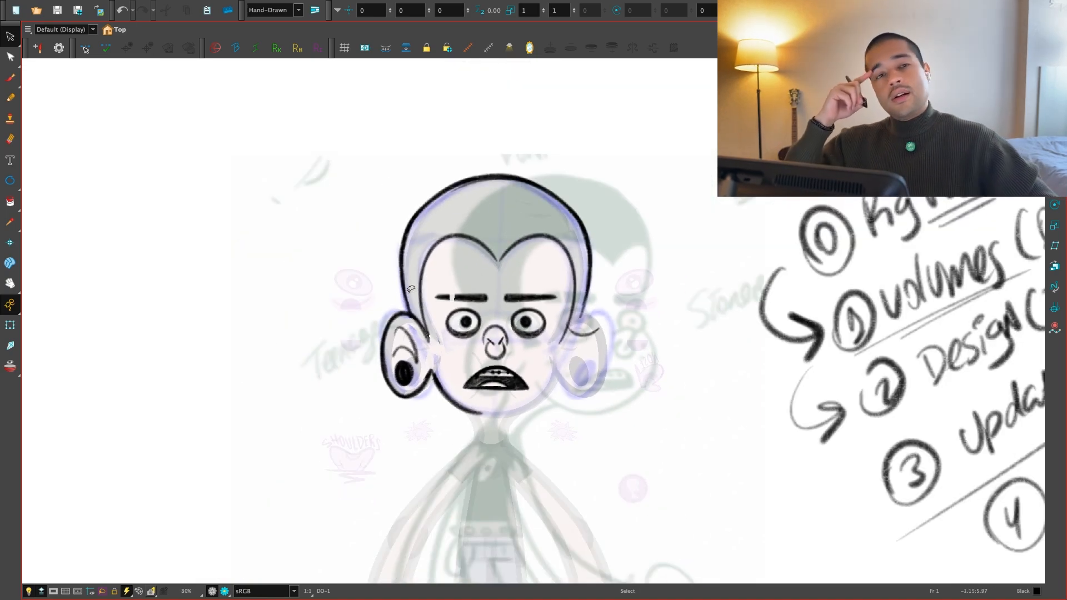
Copy the left ear with its jaw line on frame 1, flip it horizontally and fit it to the right side of the head
key(2)
key(2)
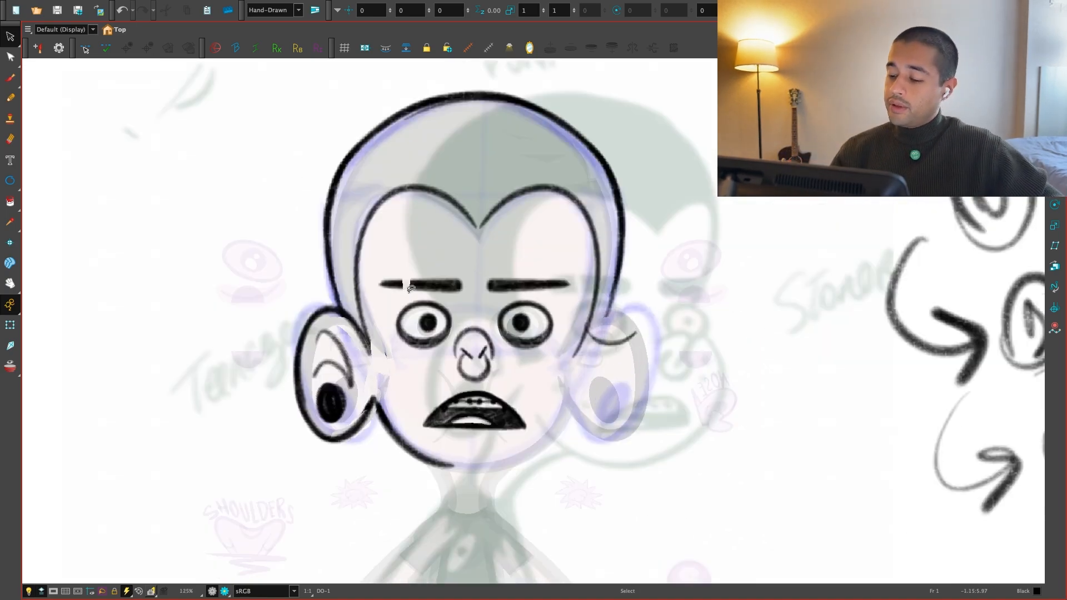
key(1)
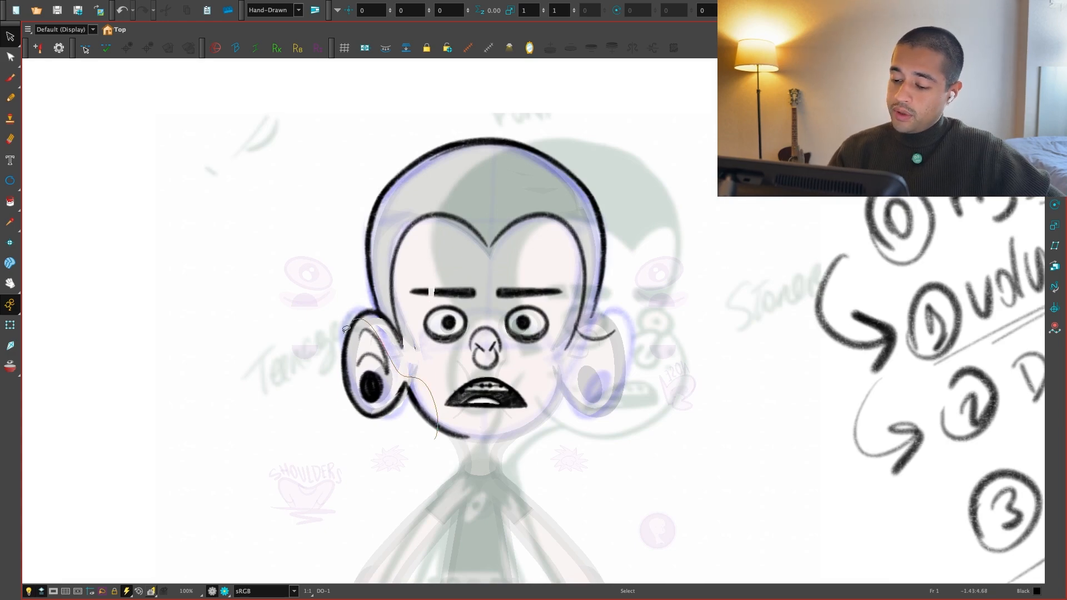
mouse_move(345, 330)
mouse_down()
mouse_move(411, 373)
mouse_move(591, 350)
mouse_up()
key(super+c)
key(super+v)
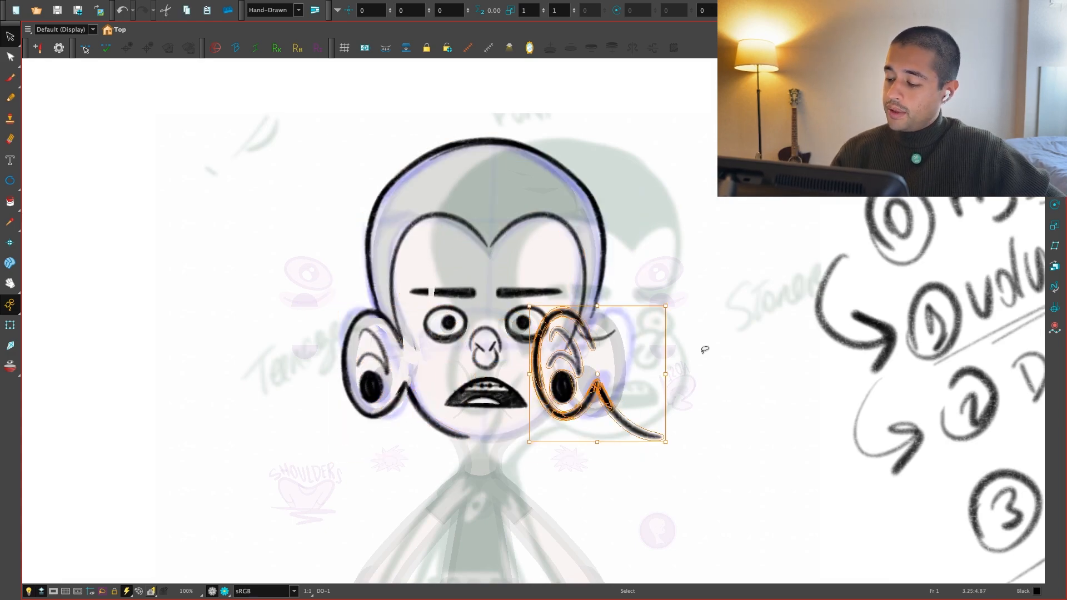
key(super+f)
key(4)
key(super+f)
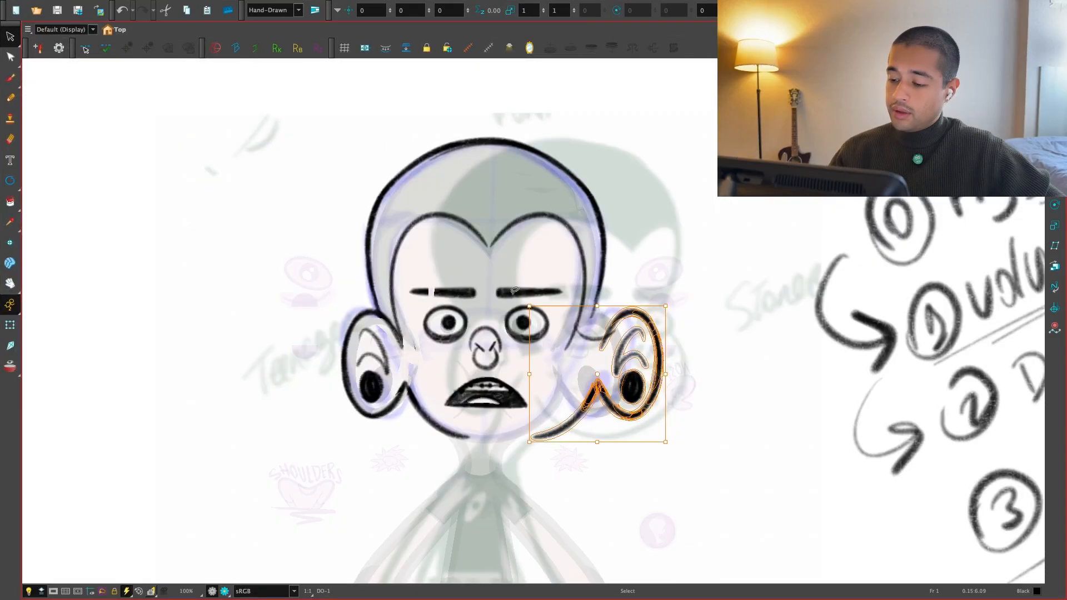
key(2)
drag(612, 389, 581, 392)
key(Escape)
Draw two inward-curving black lines below the jaw on frame 1 for the sides of the neck
key(2)
drag(556, 445, 463, 542)
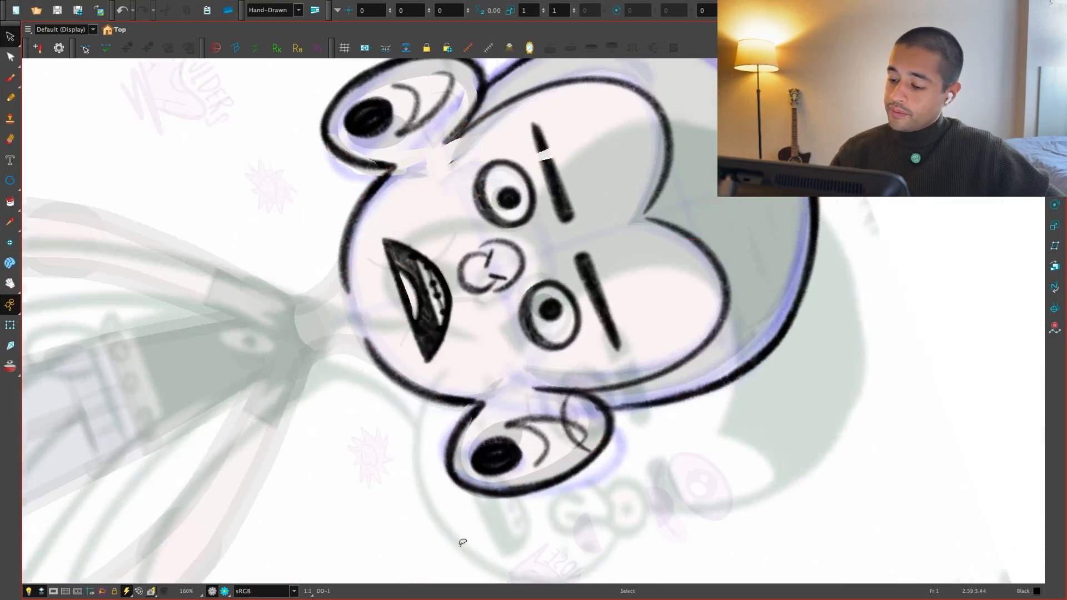
key(2)
key(alt+b)
key(shift+x)
mouse_move(392, 506)
mouse_down()
mouse_move(498, 398)
mouse_move(510, 492)
mouse_up()
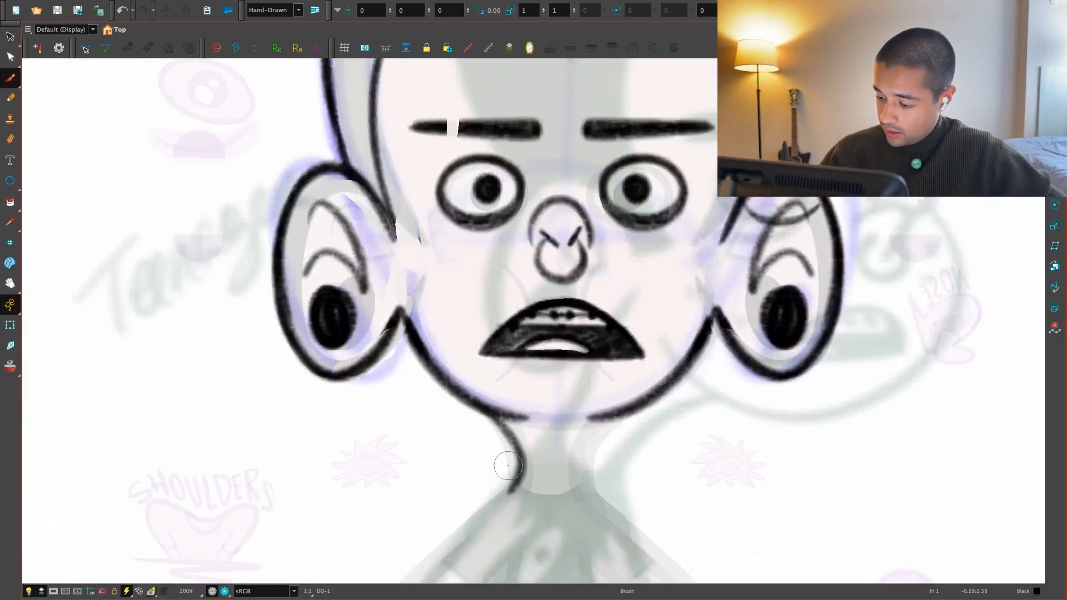
mouse_move(601, 418)
mouse_down()
mouse_move(581, 459)
mouse_move(590, 490)
mouse_up()
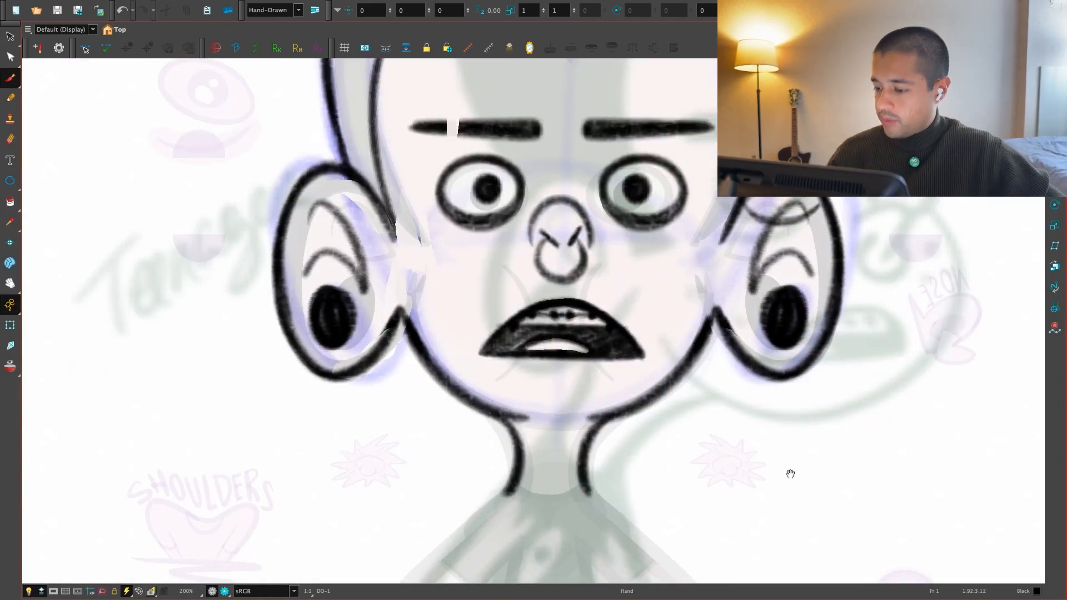
Close the gap at the bottom of the jaw with a curved chin line joining both jaw outlines
mouse_move(791, 474)
mouse_down()
mouse_move(624, 567)
mouse_move(407, 257)
mouse_up()
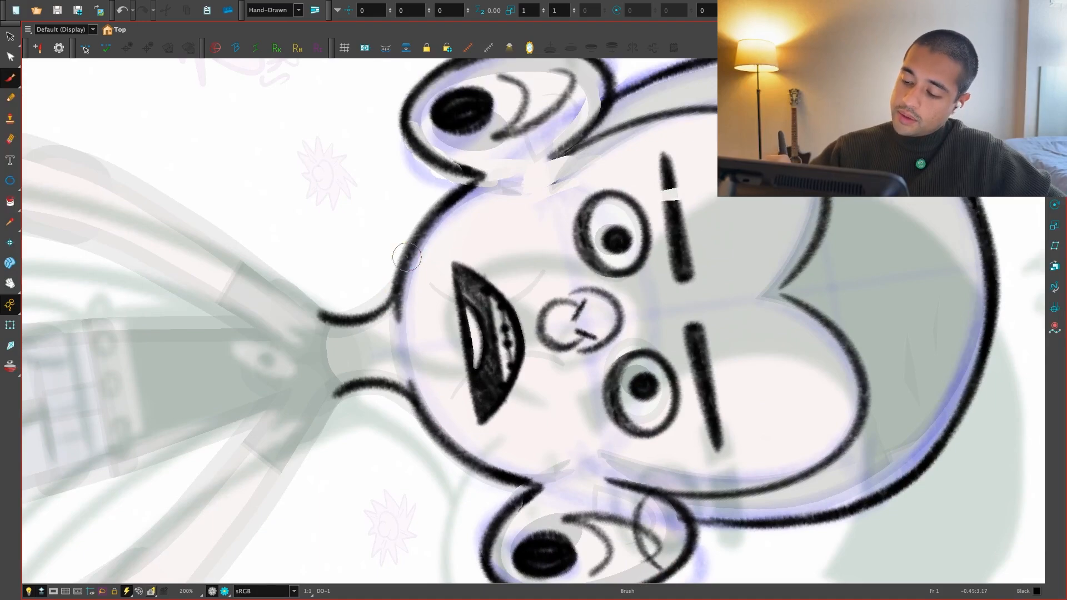
drag(398, 300, 424, 423)
drag(401, 266, 439, 431)
key(shift+x)
key(1)
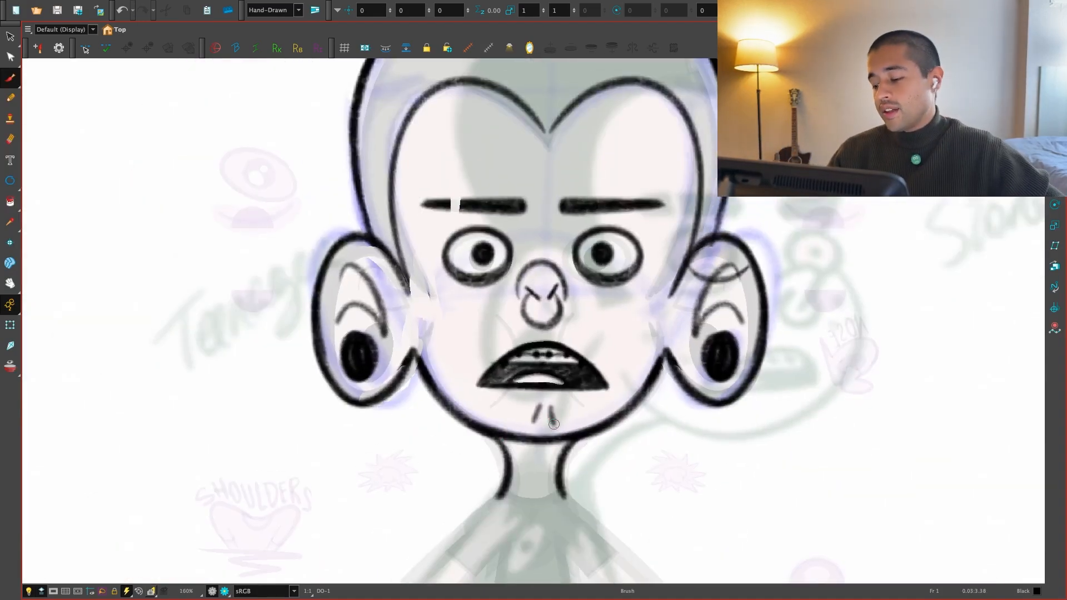
Draw short hair strokes side by side on the chin below the mouth on frame 1
key(2)
drag(588, 330, 594, 339)
drag(597, 333, 602, 341)
key(2)
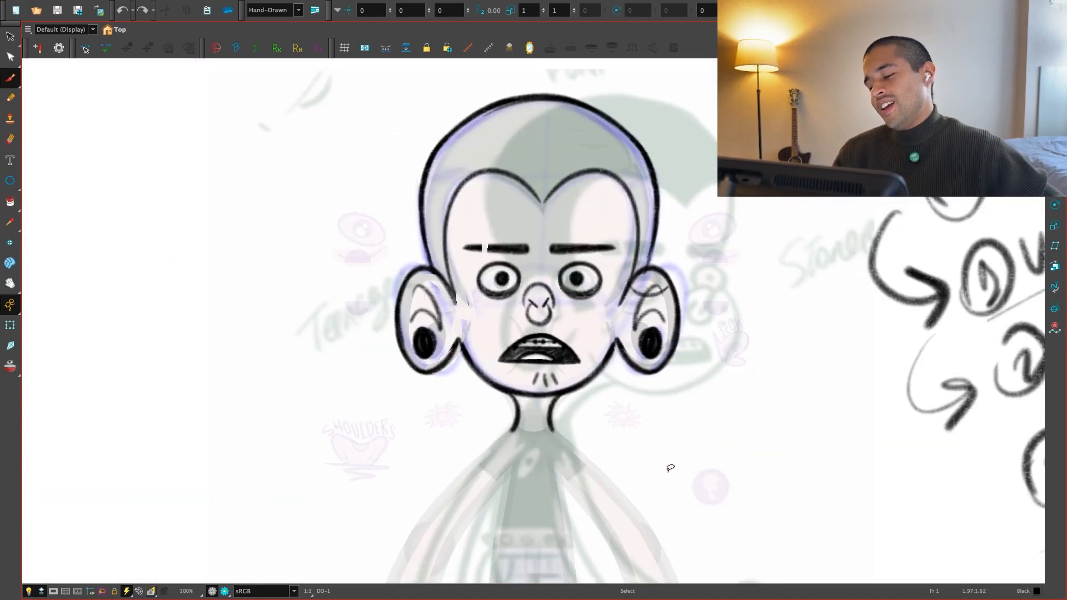
Undo the extra chin strokes so one remains, and remove the short nostril lines inside the nose
key(super+z)
key(1)
key(super+z)
mouse_move(703, 426)
mouse_down()
mouse_move(656, 460)
mouse_move(678, 473)
mouse_move(638, 458)
mouse_up()
key(2)
key(2)
key(2)
key(alt+s)
key(2)
key(2)
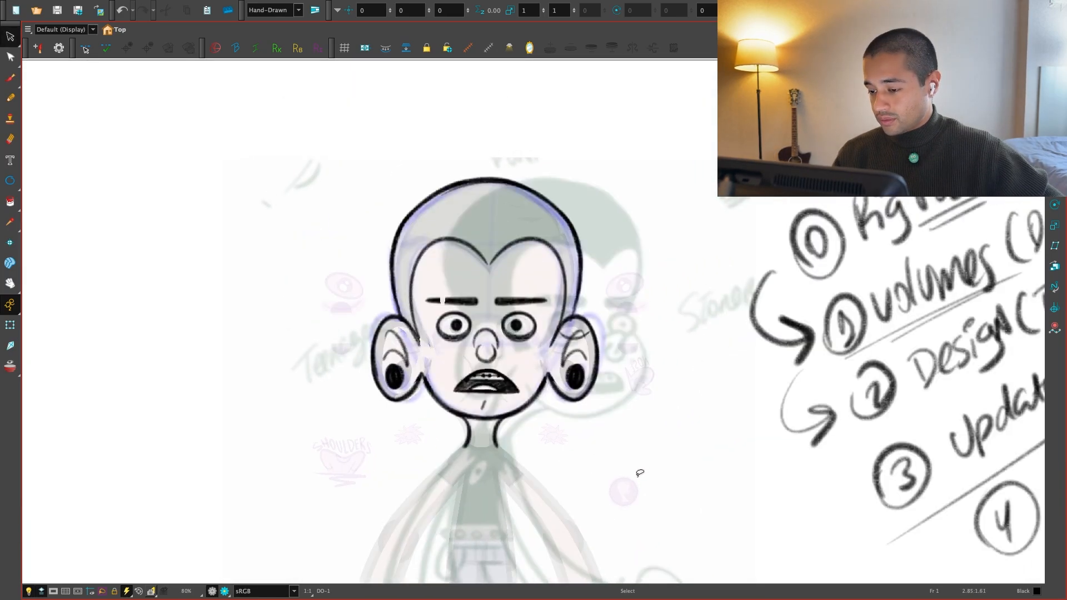
Flip between frames 1 and 2 to compare the front and turned heads
key(.)
key(.)
key(.)
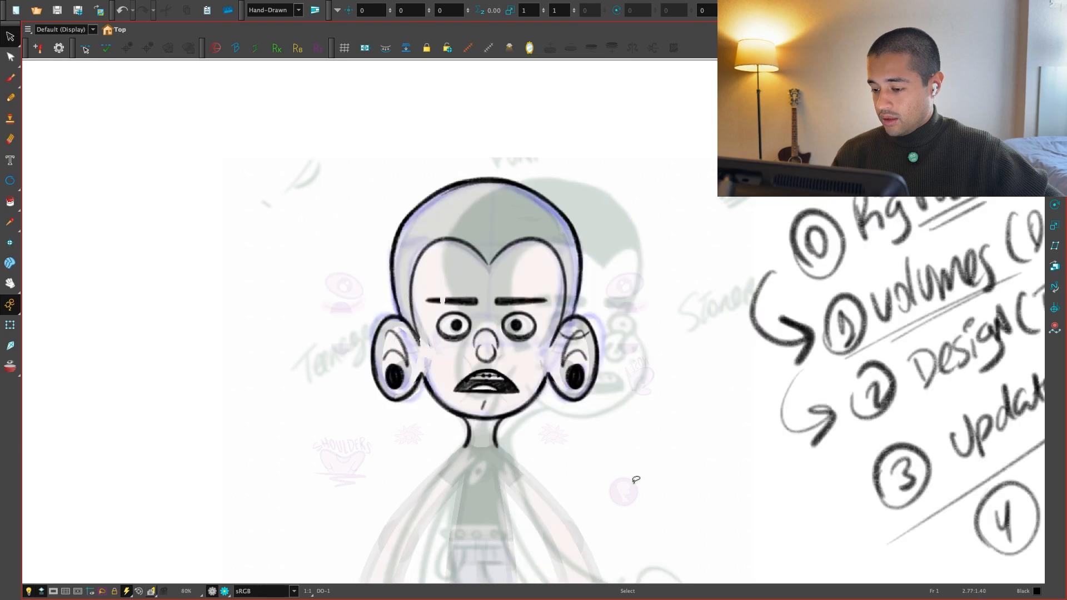
key(.)
key(.)
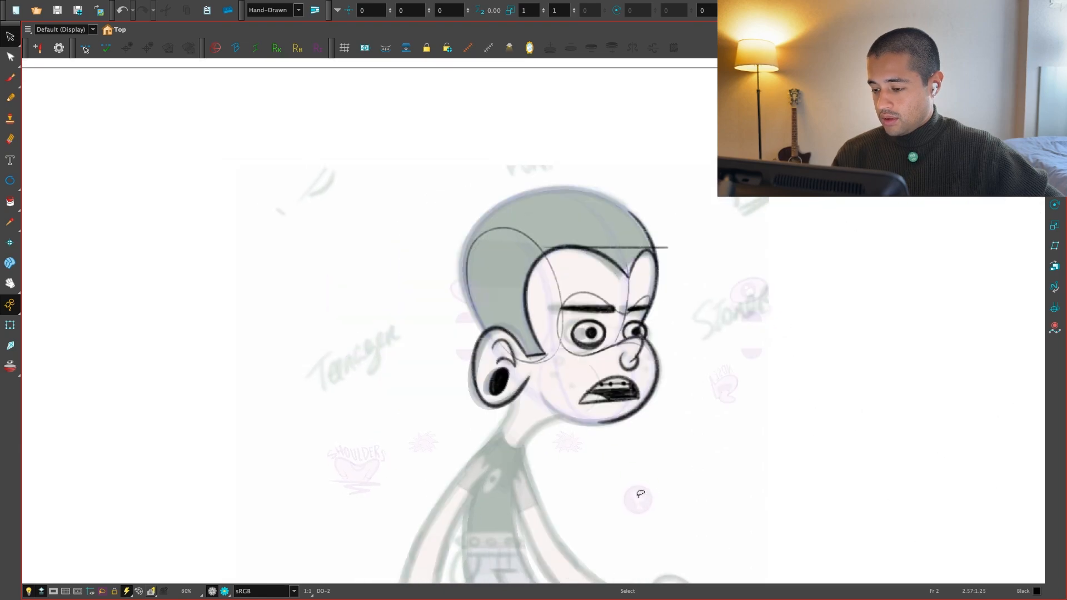
key(comma)
key(period)
key(comma)
Move the two eyes with their eyebrows slightly farther apart on frame 1
scroll(638, 489, up, 2)
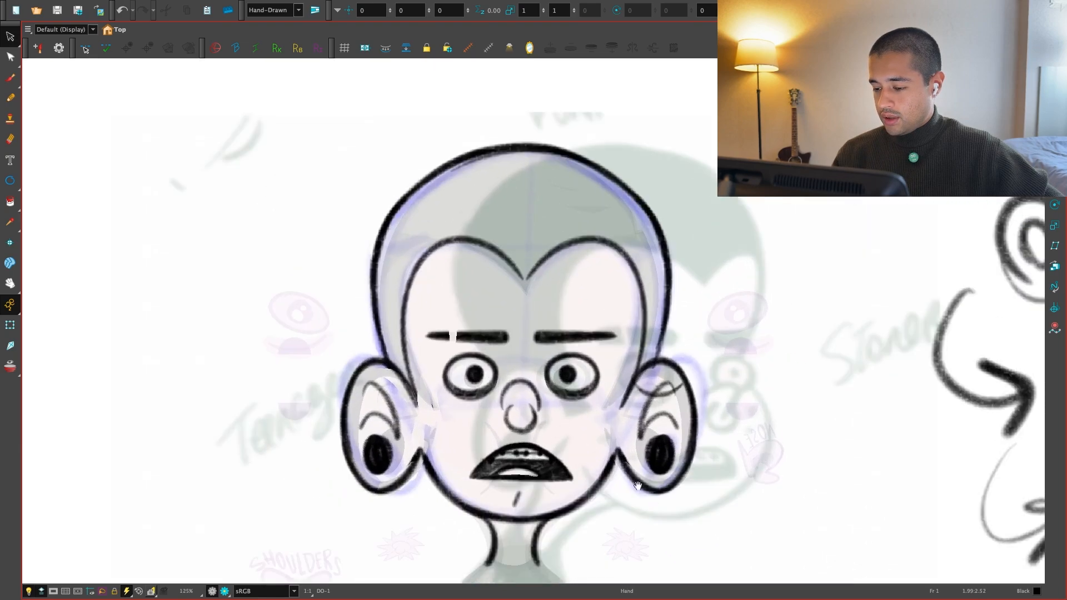
key(2)
mouse_move(412, 334)
mouse_down()
mouse_move(481, 410)
mouse_move(470, 377)
mouse_up()
drag(584, 419, 590, 423)
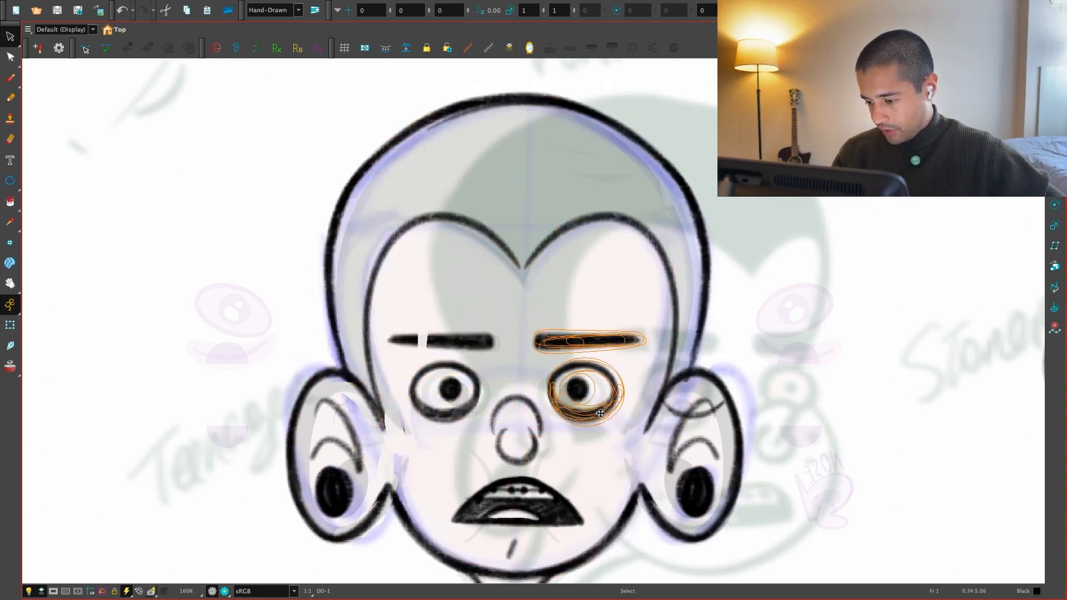
key(1)
drag(717, 423, 695, 405)
key(1)
Flip between frames 1 and 2 to check the eye spacing against the turned head
key(period)
key(comma)
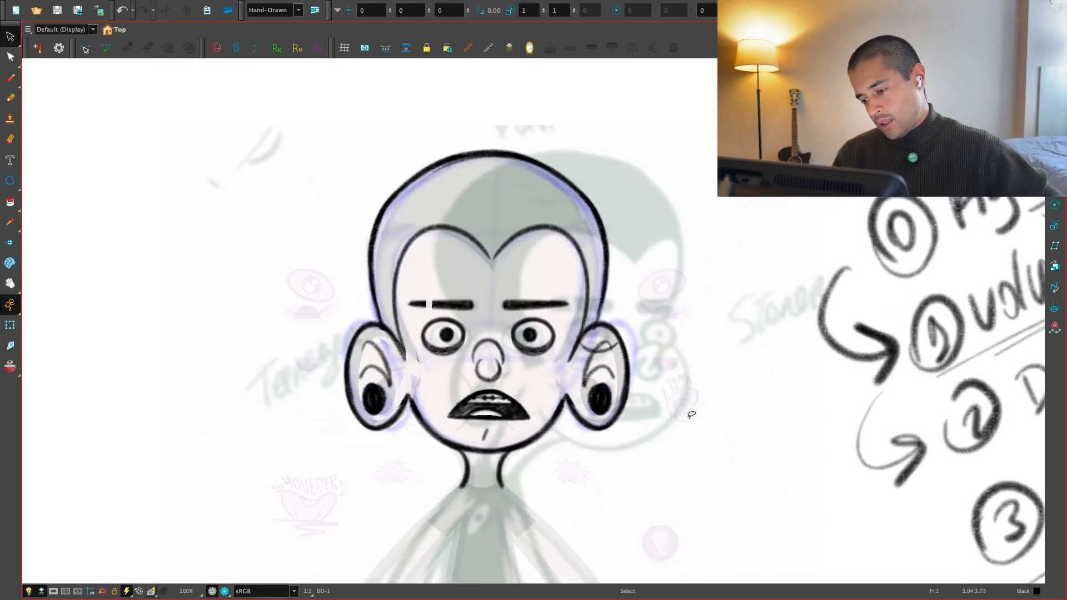
key(period)
key(comma)
key(period)
Draw a short line across the gap between the eyes on frame 2, cut it and paste it between the eyes on frame 1
key(alt+b)
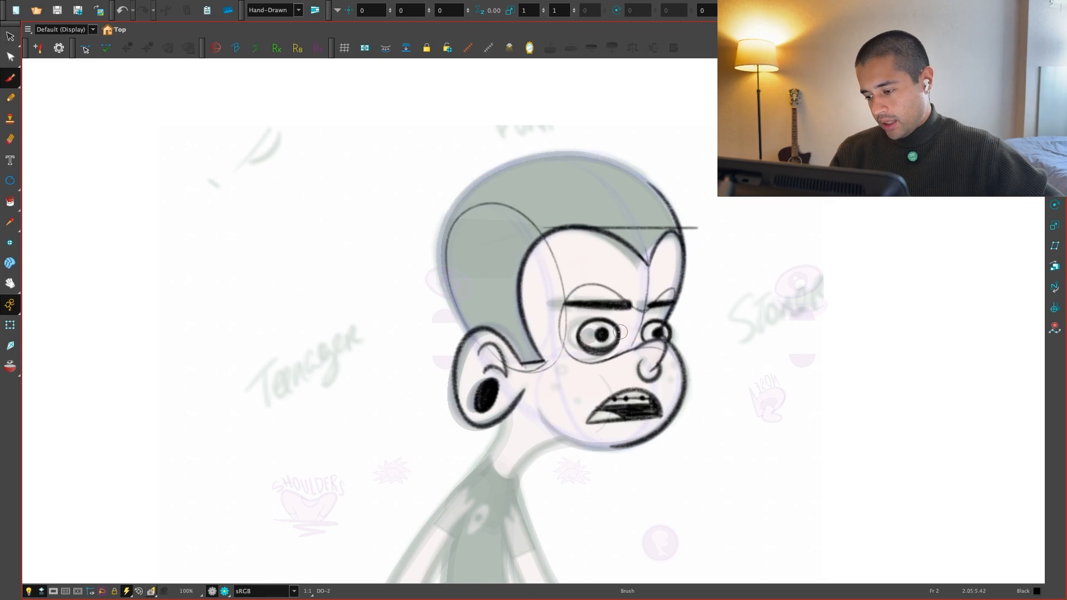
key(2)
key(2)
key(alt+s)
key(super+x)
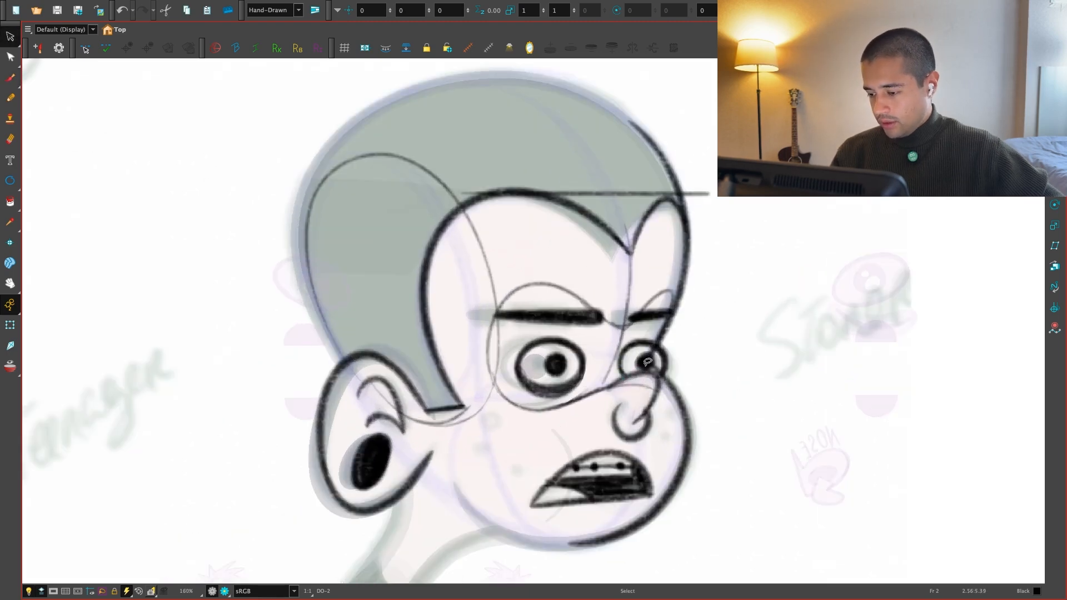
key(comma)
key(super+v)
click(617, 388)
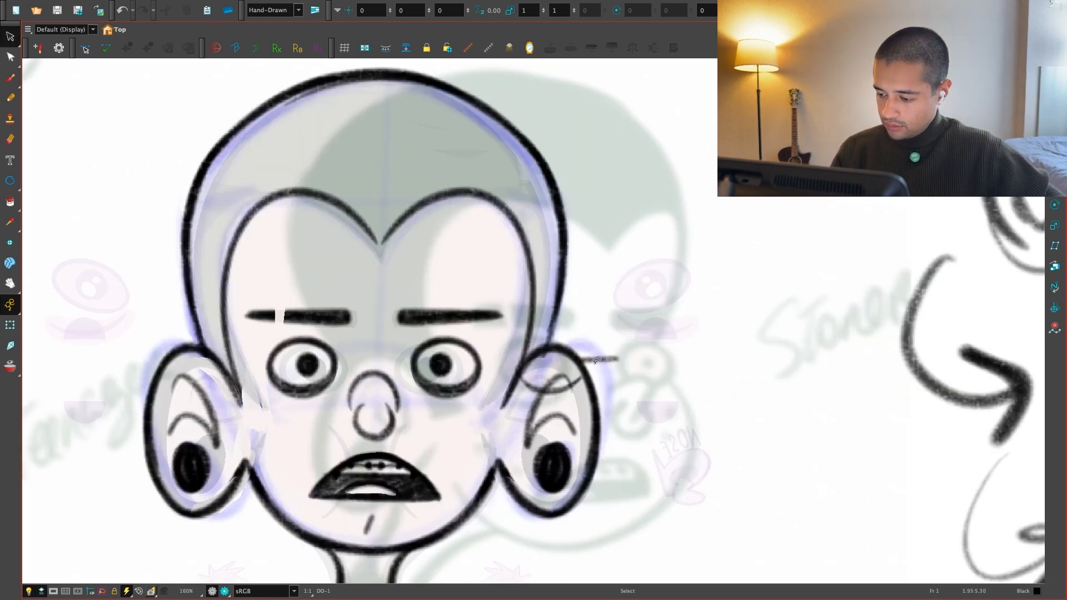
drag(610, 360, 385, 363)
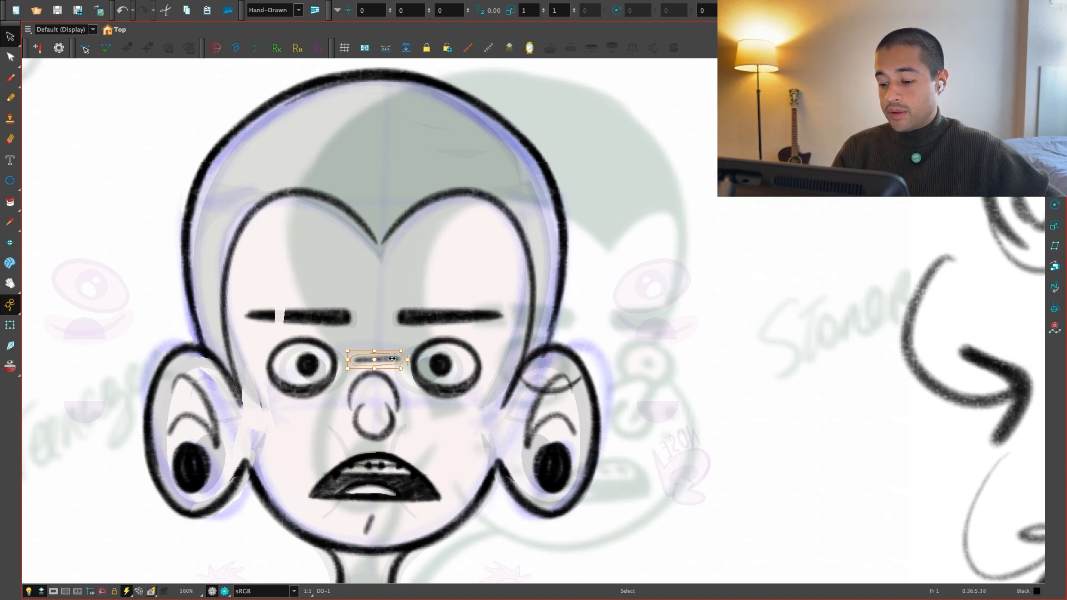
Move both eyes with their eyebrows slightly closer together on frame 1 and remove the short line between them
drag(256, 309, 320, 282)
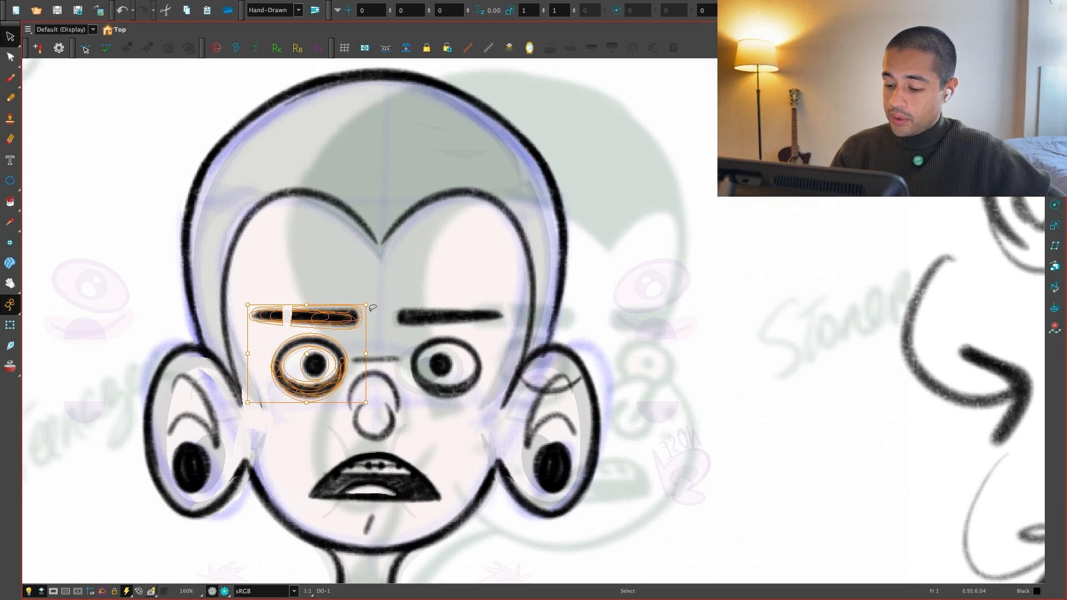
key(ctrl+z)
drag(415, 367, 492, 303)
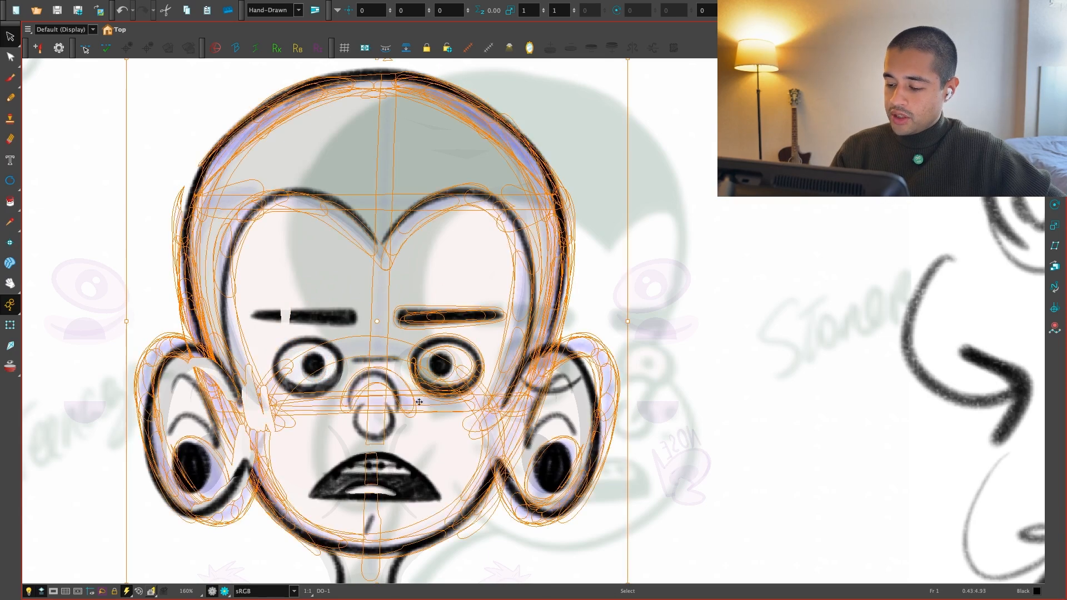
click(398, 349)
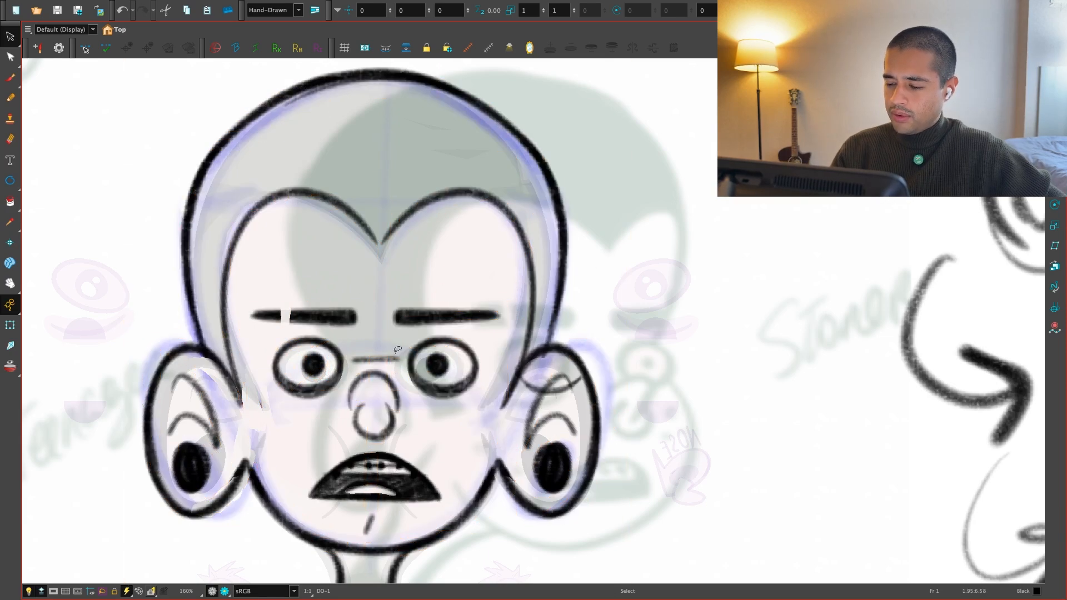
click(428, 342)
Flip between frames 1 and 2 to compare the eye spacing, mouth and neck of the front and turned heads
scroll(448, 337, down, 2)
key(1)
key(period)
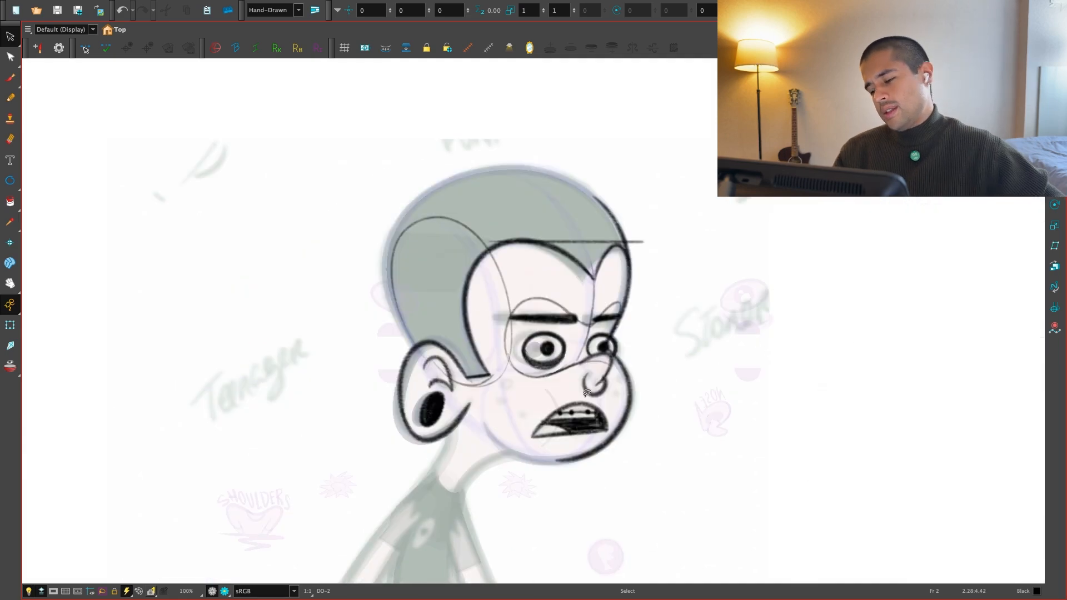
key(comma)
key(period)
key(comma)
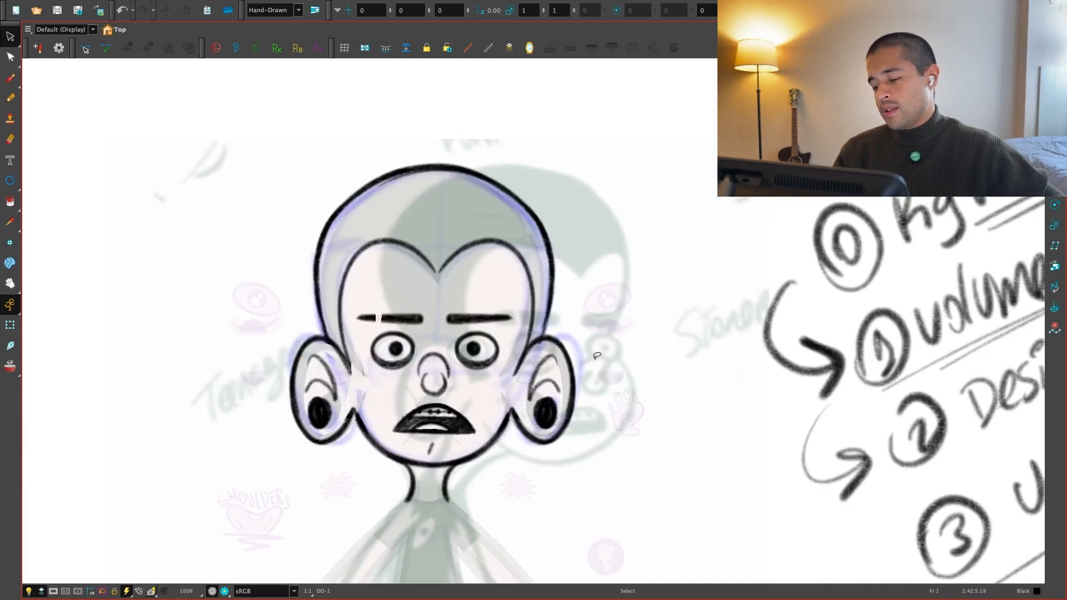
key(period)
key(comma)
key(period)
key(comma)
key(period)
key(comma)
key(period)
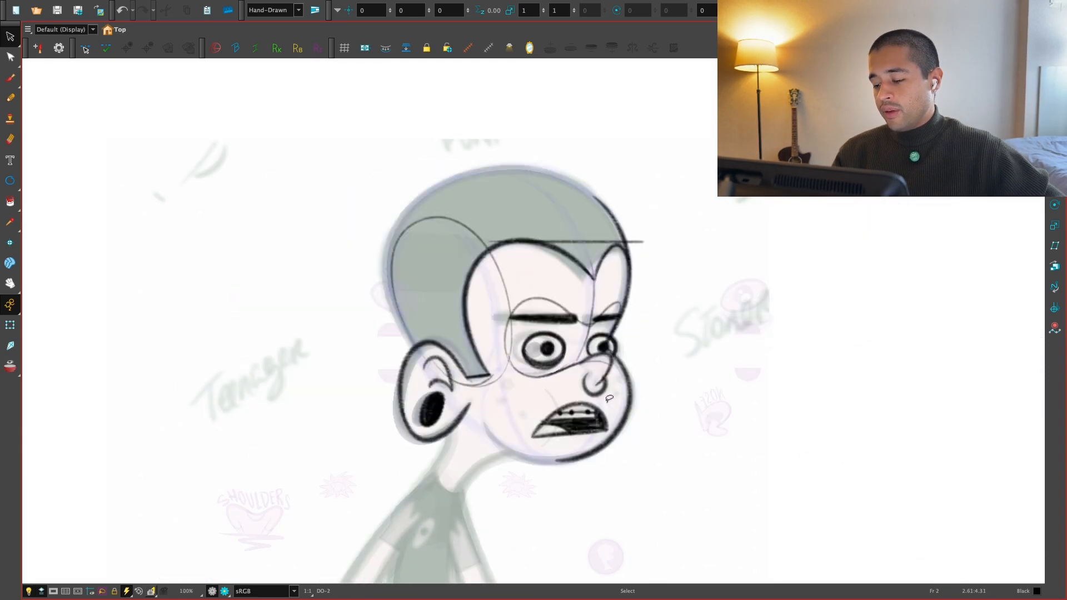
key(comma)
key(2)
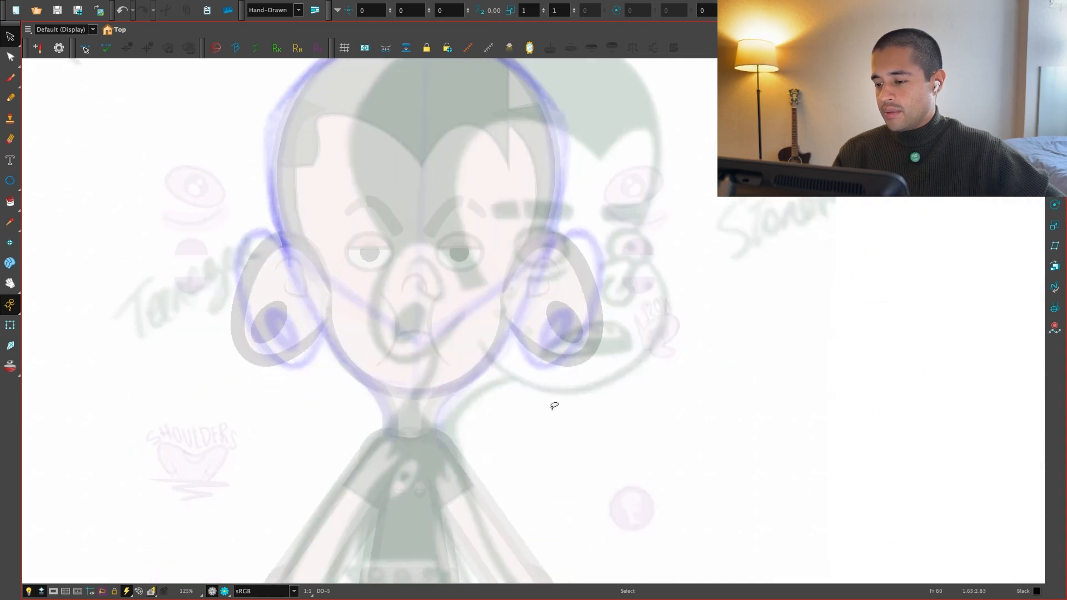
key(period)
scroll(558, 483, down, 5)
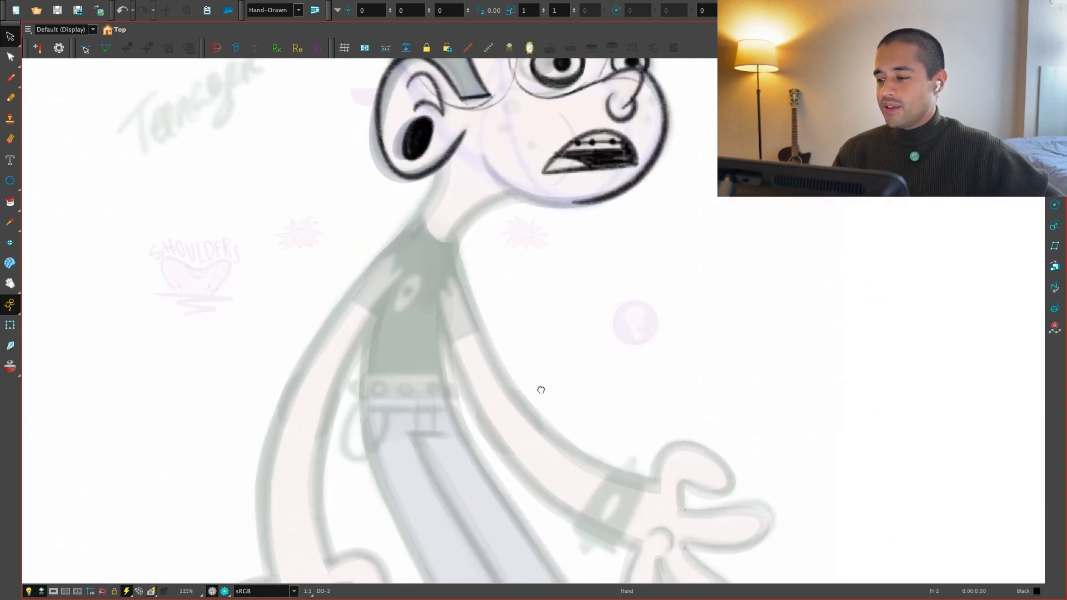
key(comma)
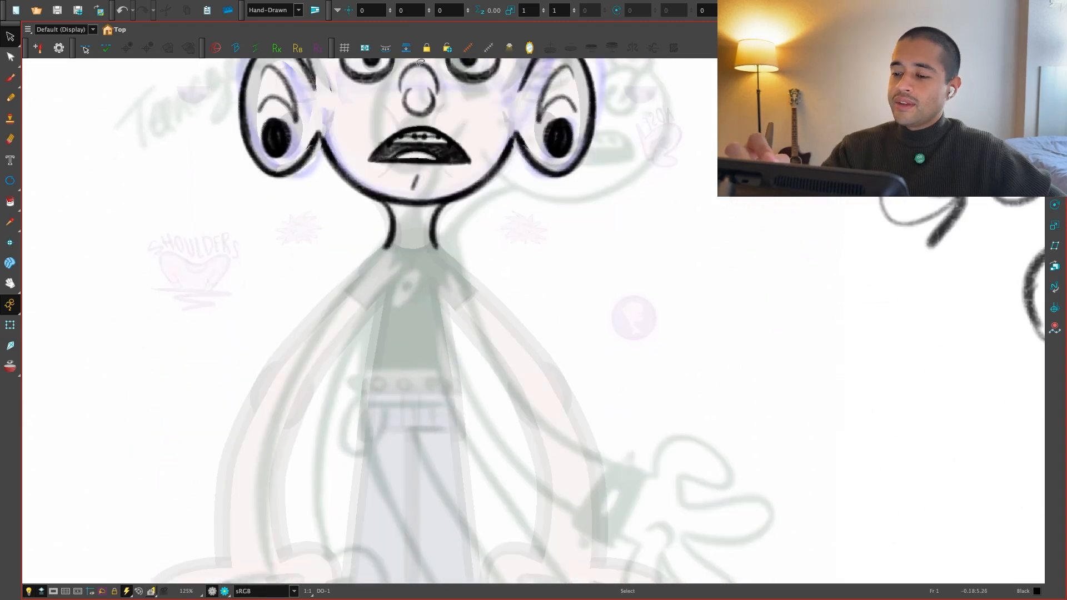
mouse_move(440, 64)
mouse_down()
mouse_move(396, 84)
mouse_move(438, 96)
mouse_up()
key(Escape)
key(2)
drag(505, 135, 512, 373)
key(2)
key(1)
key(1)
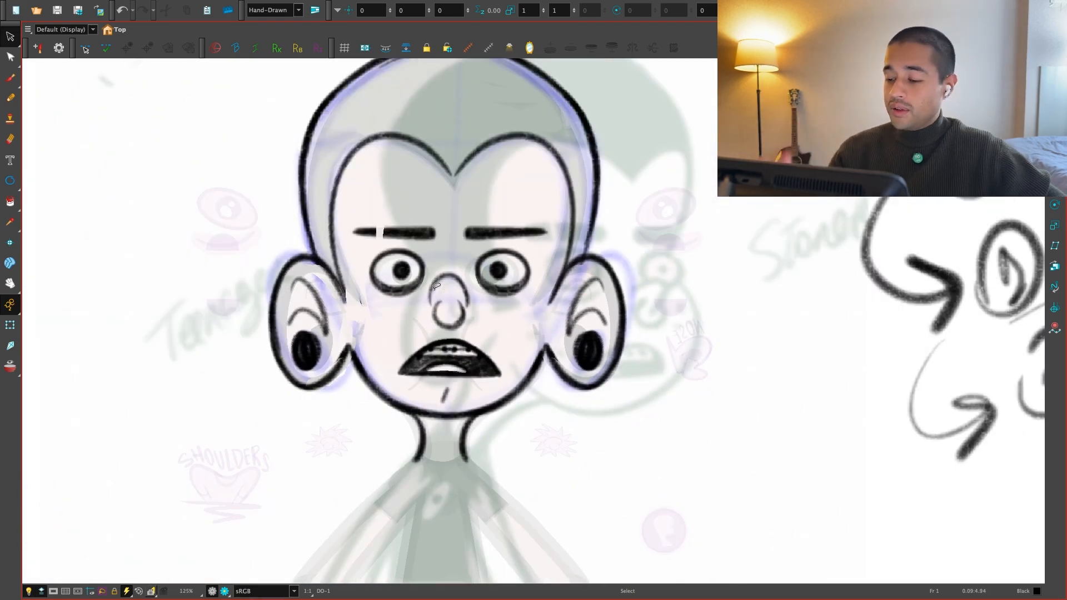
key(1)
key(1)
key(2)
key(2)
key(2)
key(2)
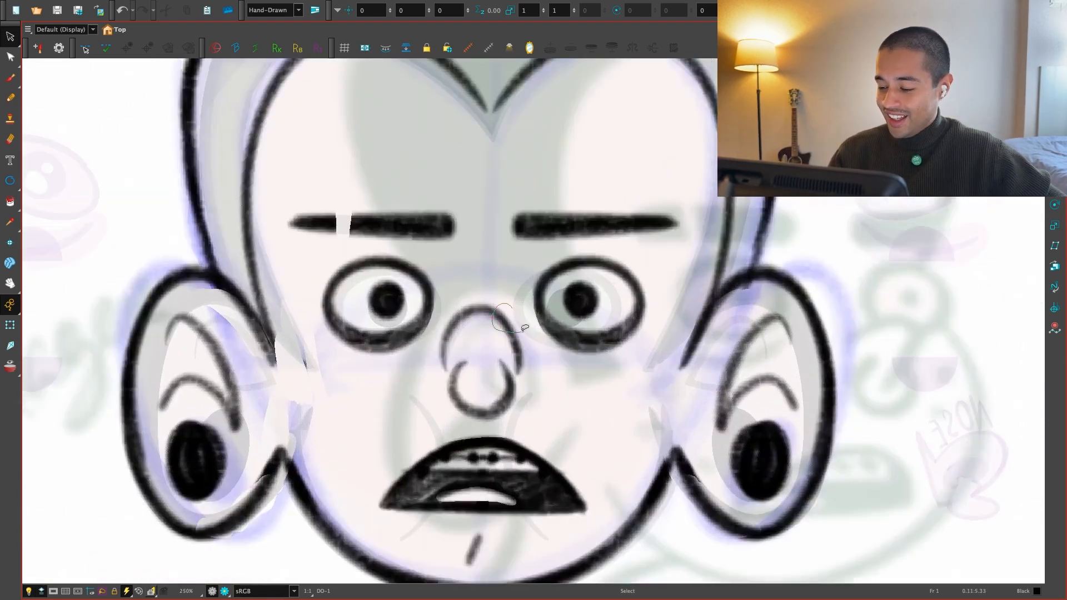
drag(525, 328, 529, 337)
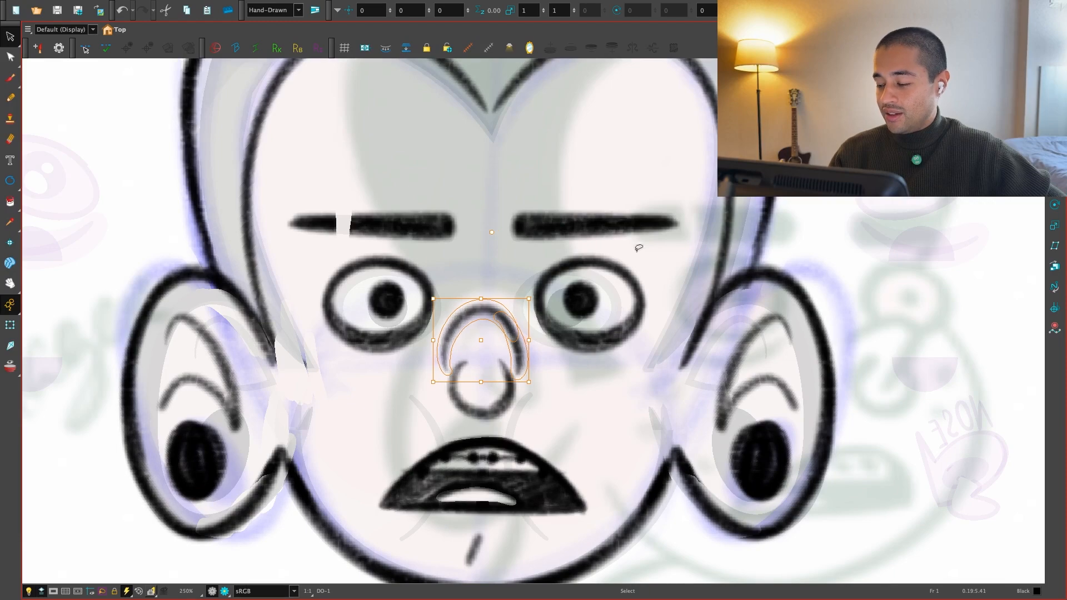
key(Escape)
Flip between frames 1 and 2 to examine how the facial features and chin carry over into the turned head
key(1)
key(1)
key(1)
key(1)
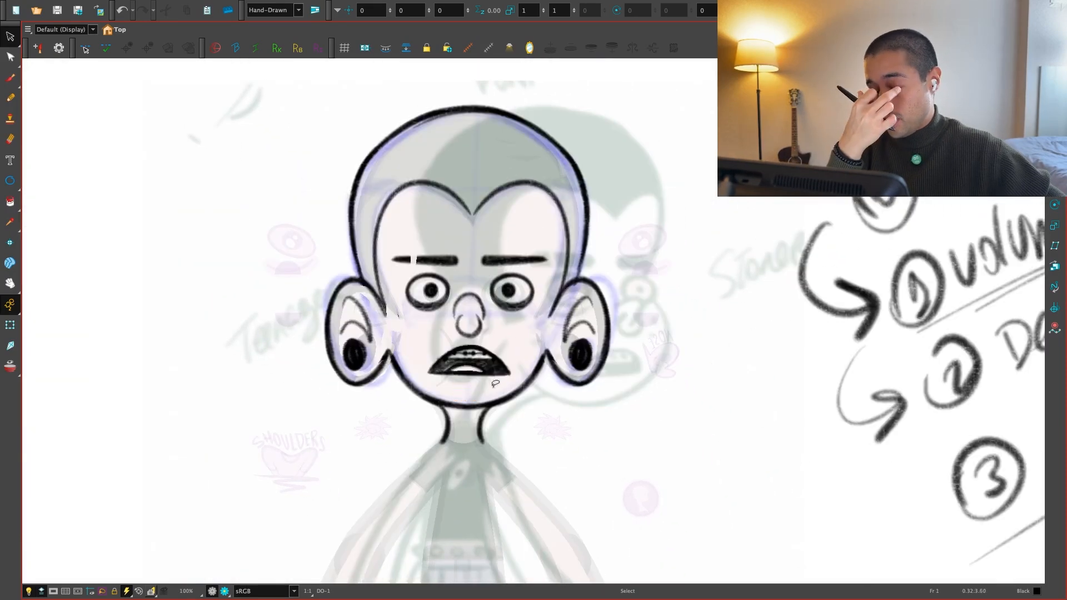
key(period)
key(period)
key(comma)
key(comma)
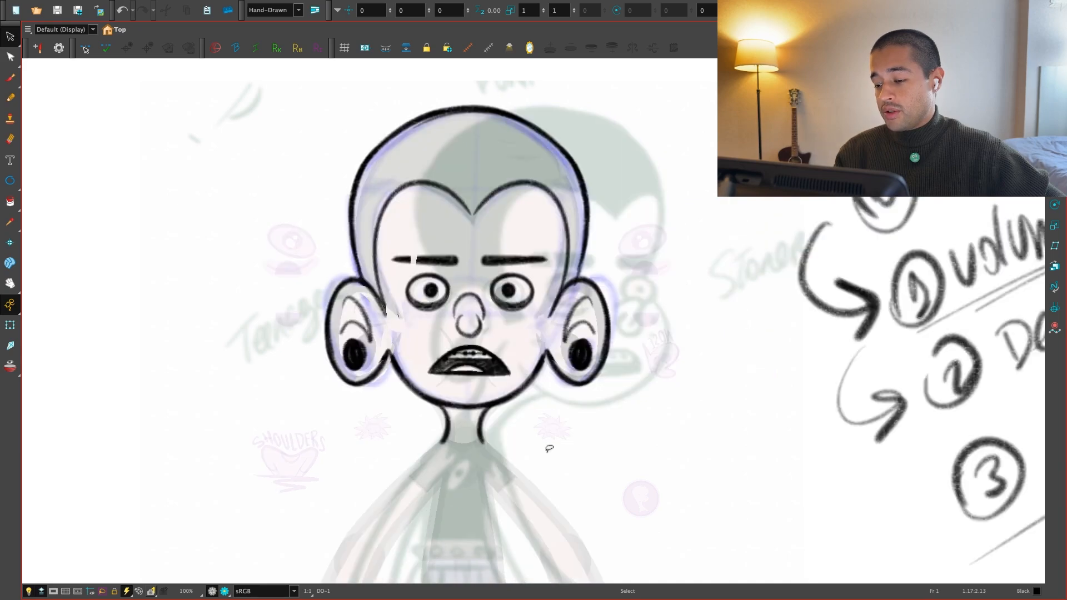
key(period)
key(comma)
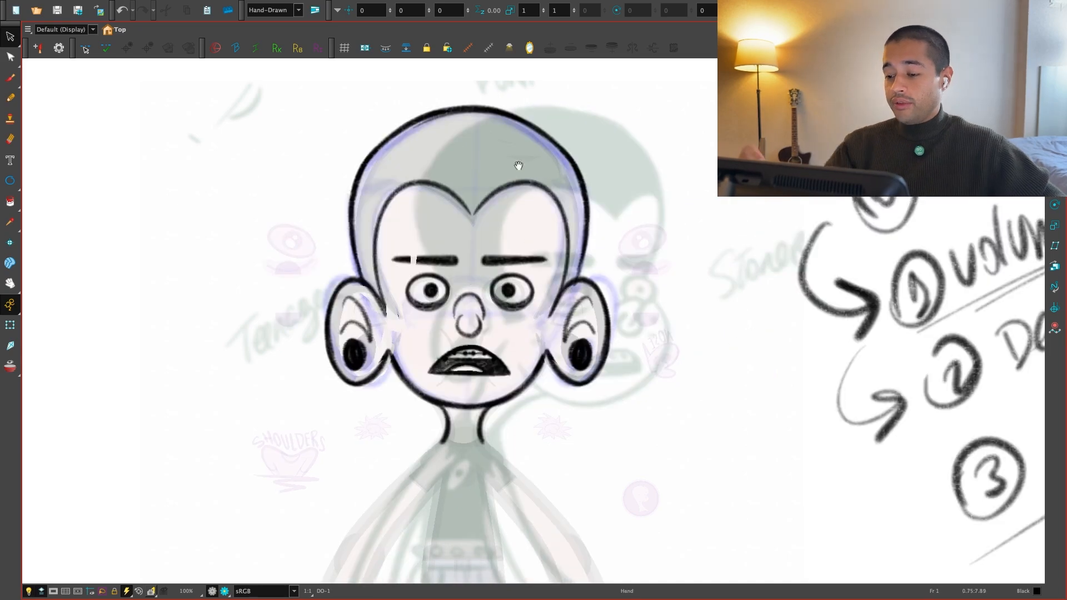
scroll(517, 164, up, 2)
key(alt+b)
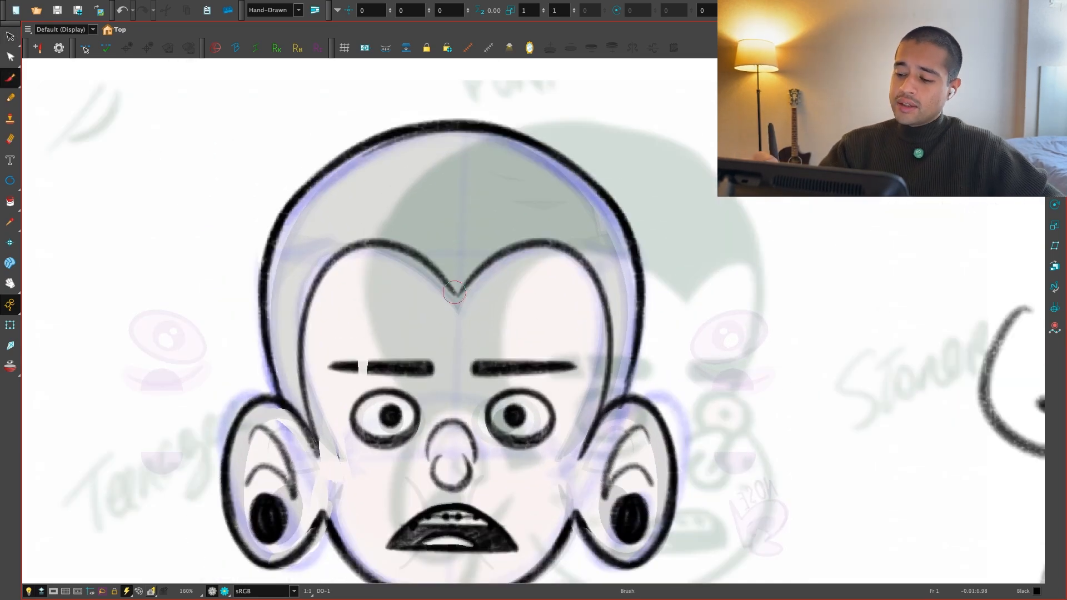
key(1)
key(1)
drag(578, 205, 548, 160)
key(.)
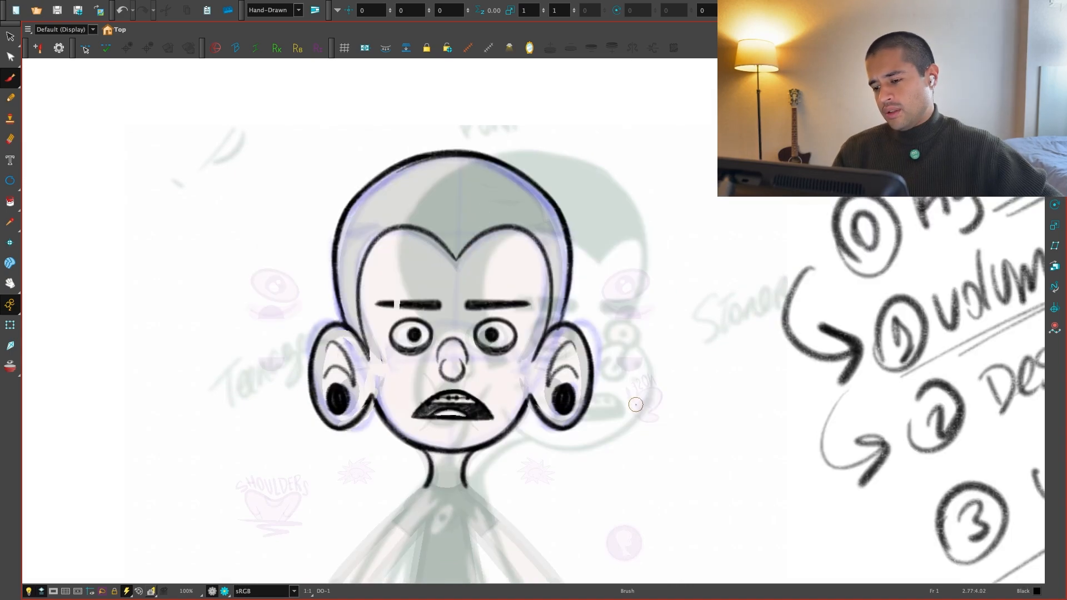
key(.)
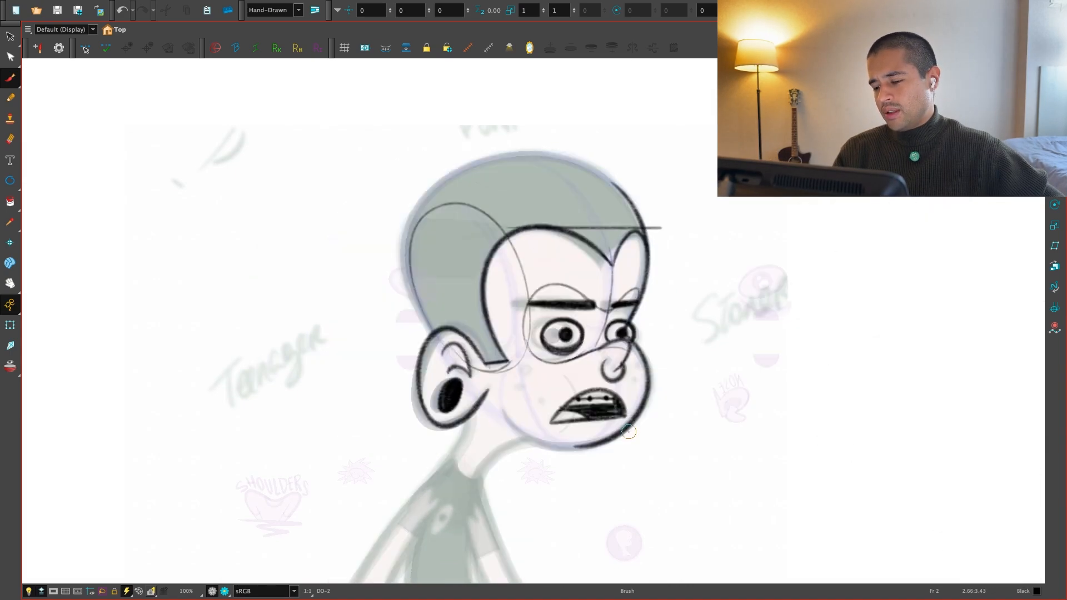
key(.)
key(.)
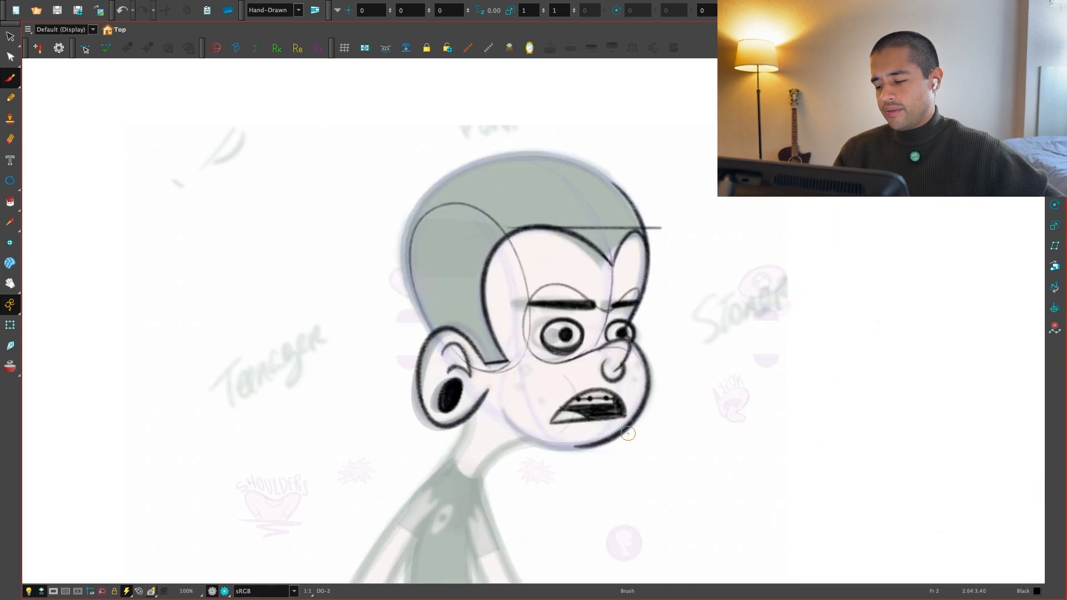
key(.)
key(.)
Extend the jaw line from the chin back toward the ear on frame 2
drag(629, 436, 519, 493)
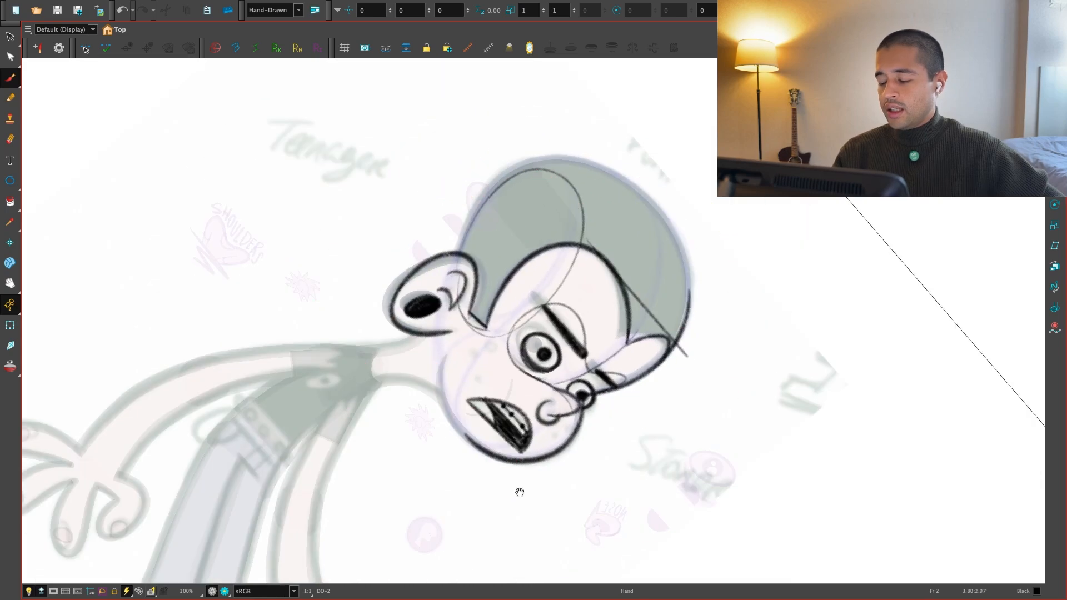
key(2)
key(2)
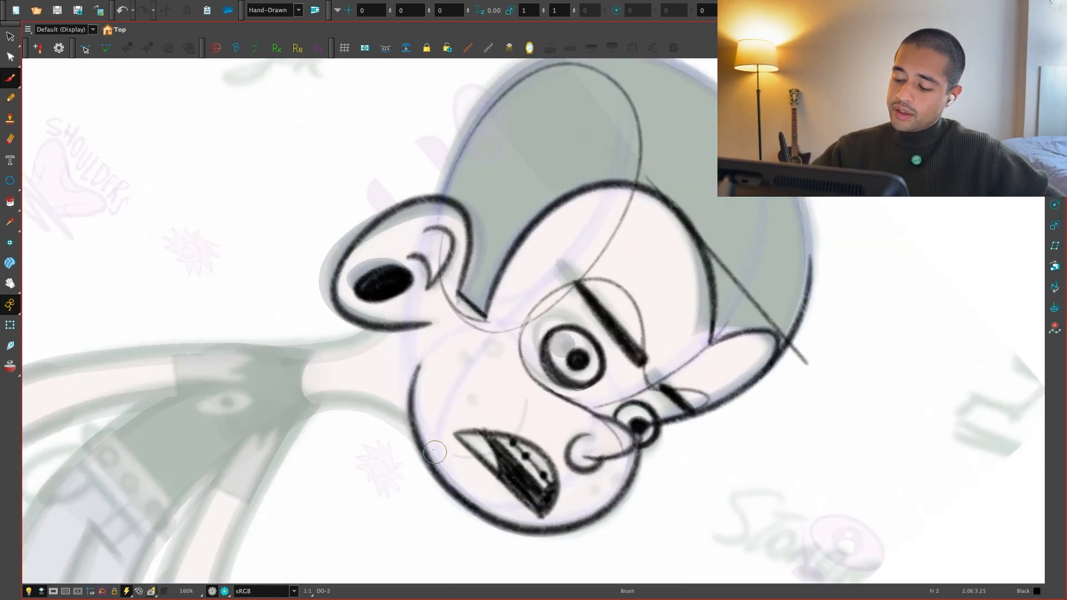
key(shift+m)
Flip between frames 1 and 2 to check the extended jaw line against the front head
key(.)
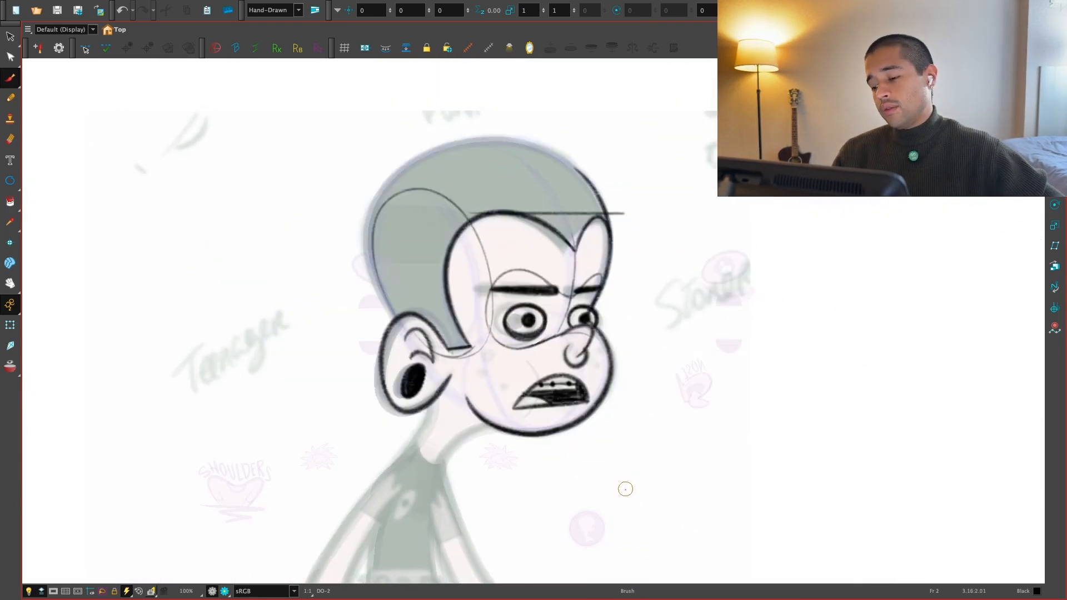
key(.)
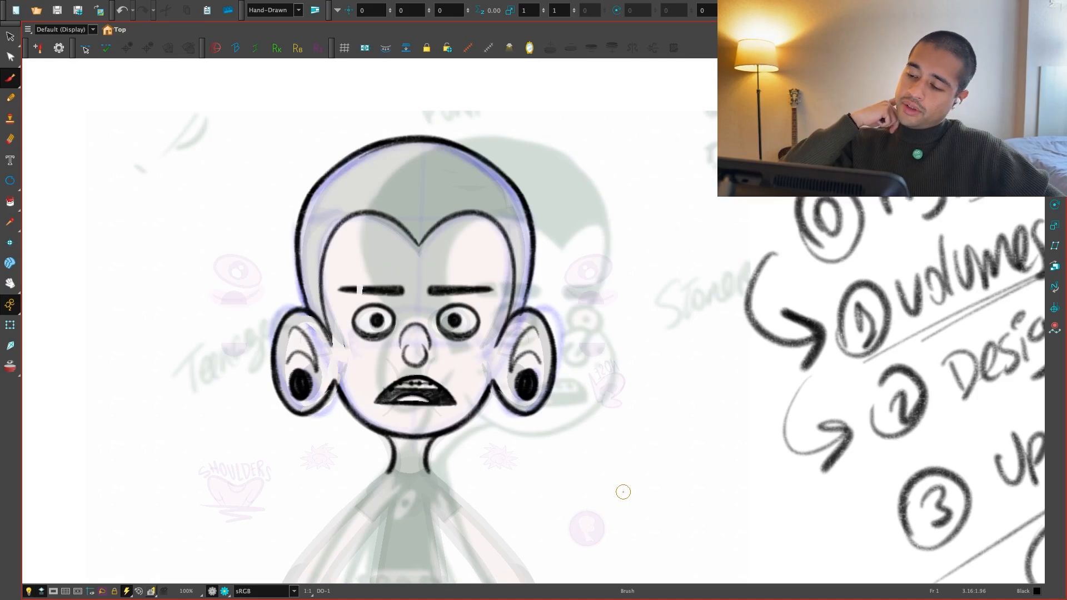
key(.)
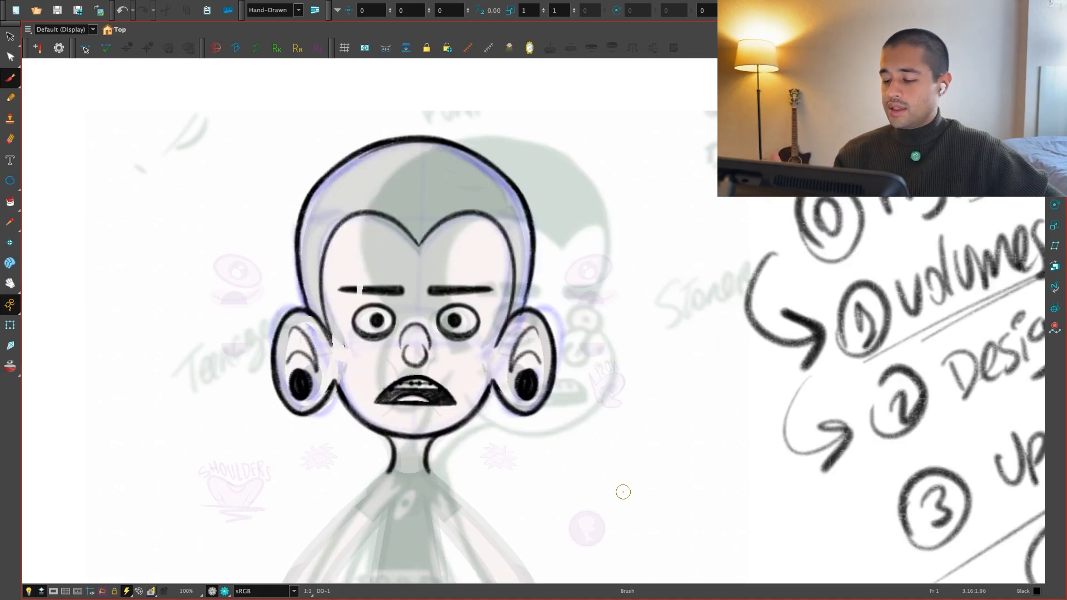
key(.)
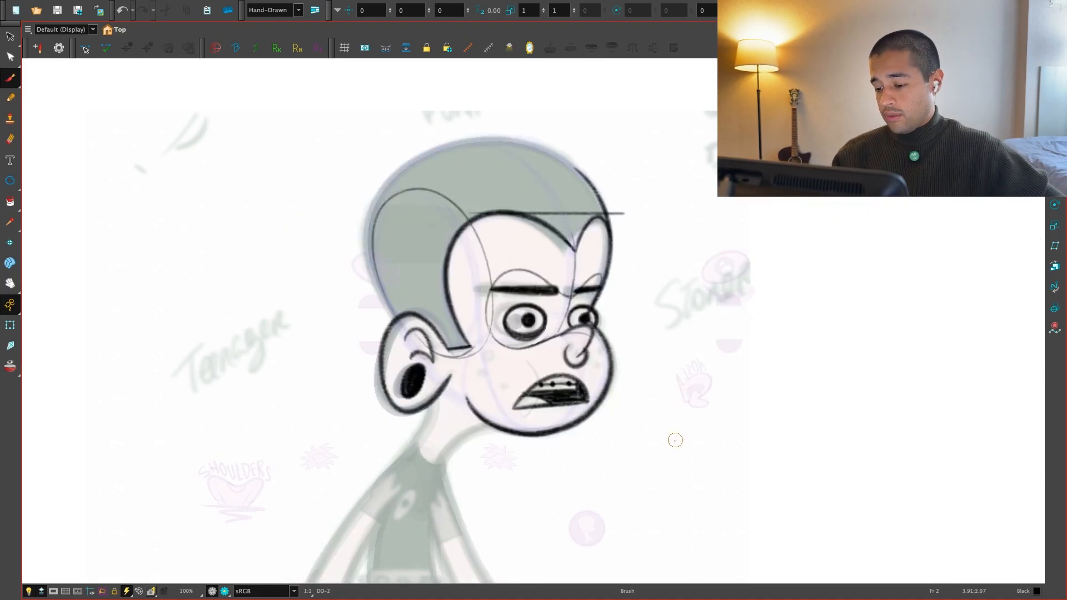
key(1)
key(.)
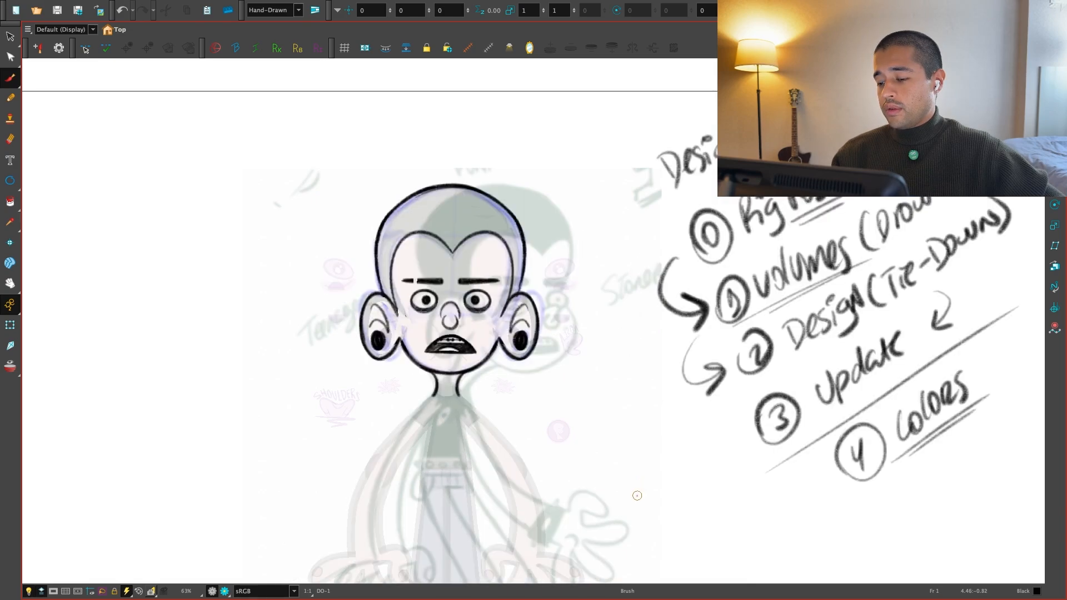
Select both strokes of the nose on frame 1 and nudge it slightly
key(2)
key(2)
key(2)
key(2)
key(2)
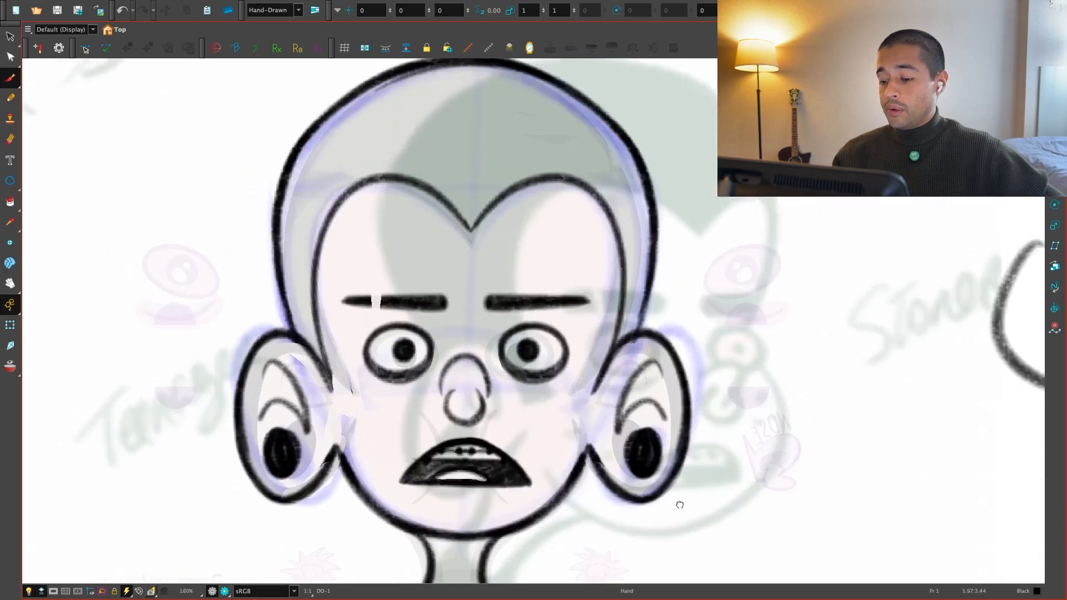
key(alt+s)
key(ctrl+a)
click(483, 401)
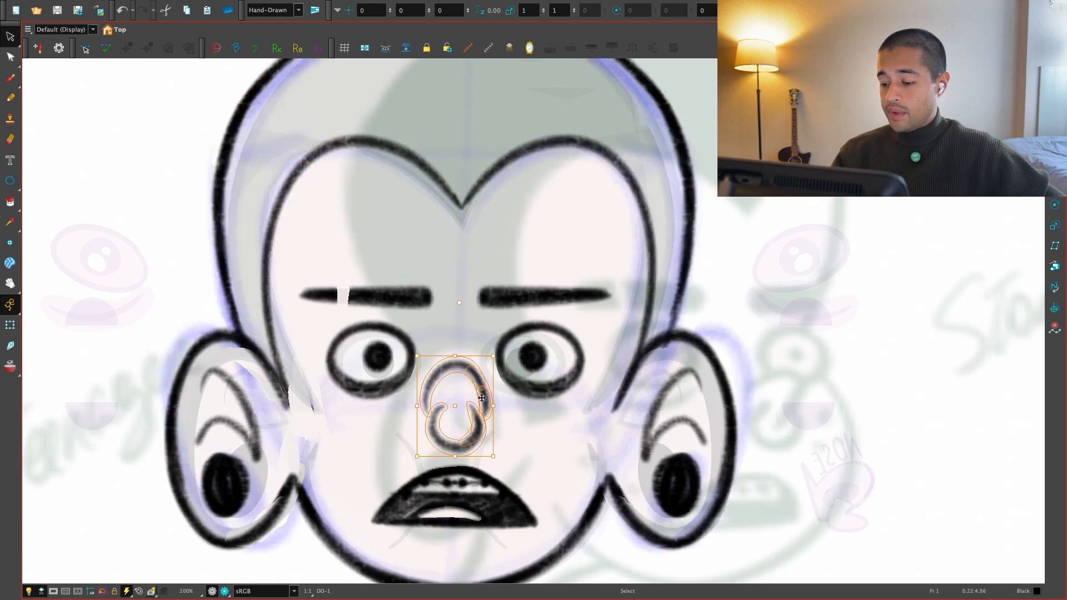
Step through frames 1 to 4 to review the whole head turn
key(1)
key(1)
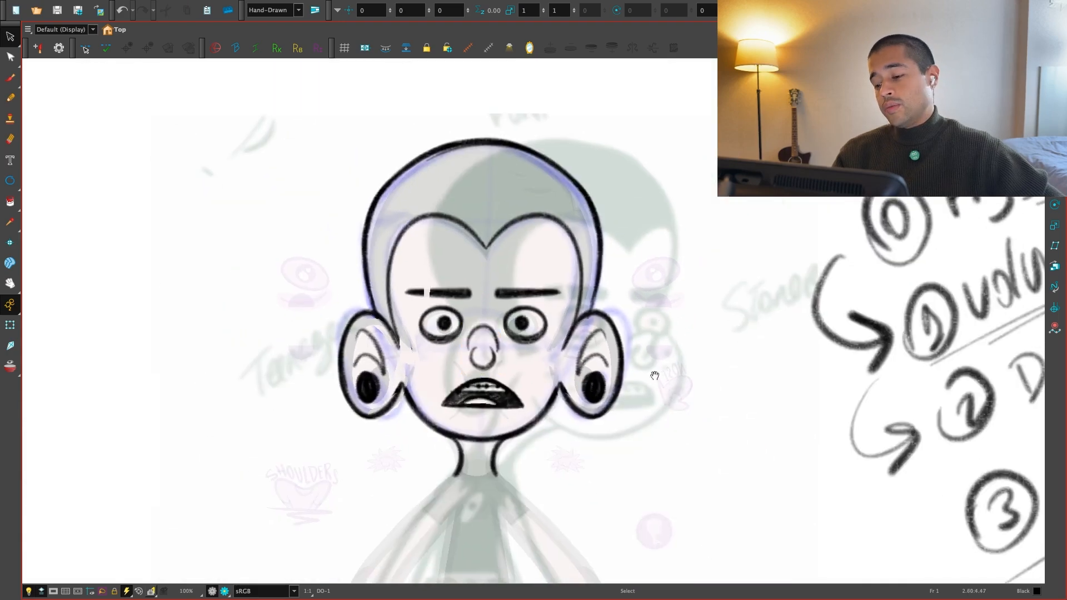
key(1)
key(.)
key(.)
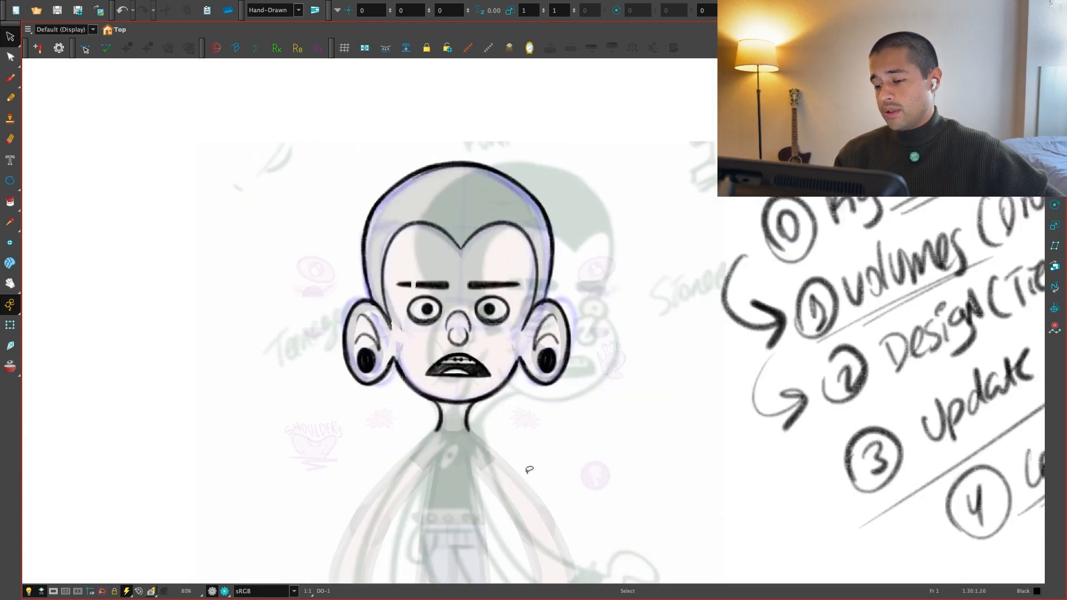
key(.)
key(.)
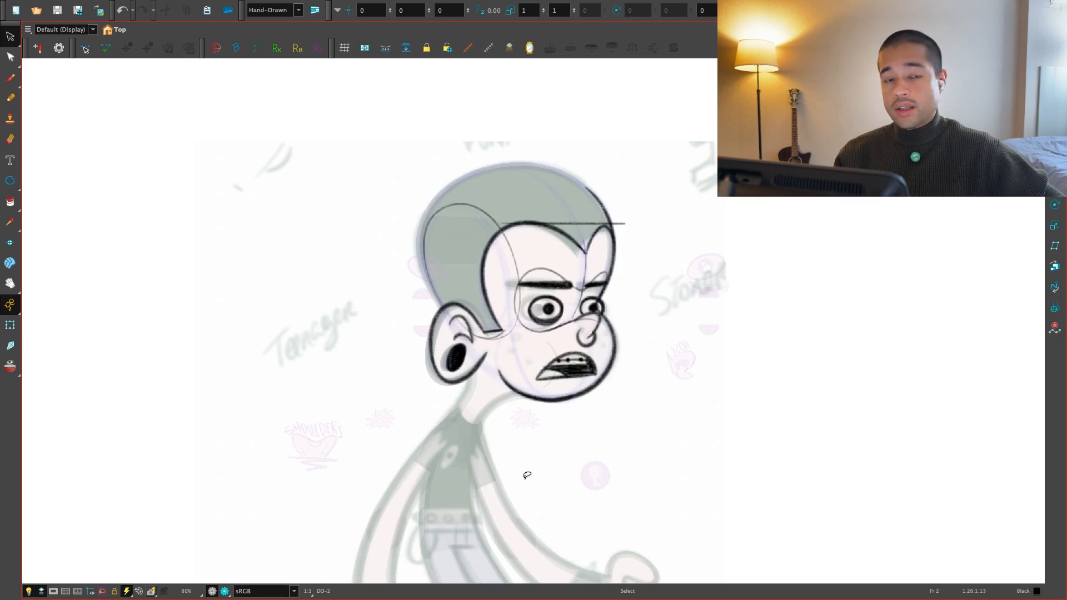
key(.)
key(.)
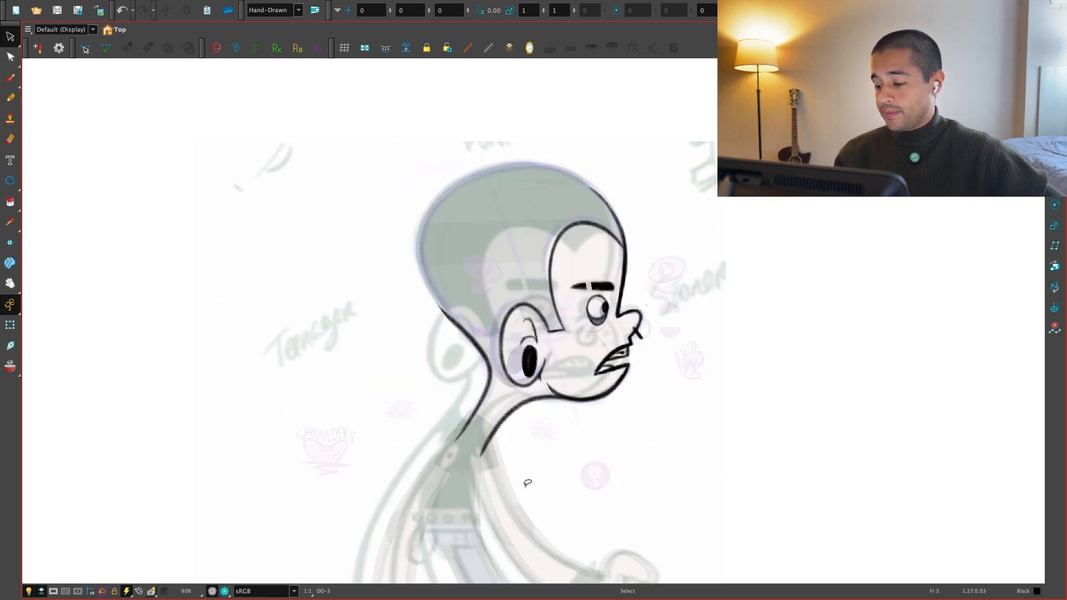
key(.)
key(.)
Draw the hairline curve down the back of the head to the nape and on to the ear on frame 4
key(2)
key(2)
key(alt+b)
mouse_move(470, 114)
mouse_down()
mouse_move(439, 145)
mouse_move(448, 317)
mouse_move(493, 392)
mouse_move(490, 420)
mouse_move(575, 362)
mouse_up()
key(2)
drag(489, 425, 582, 358)
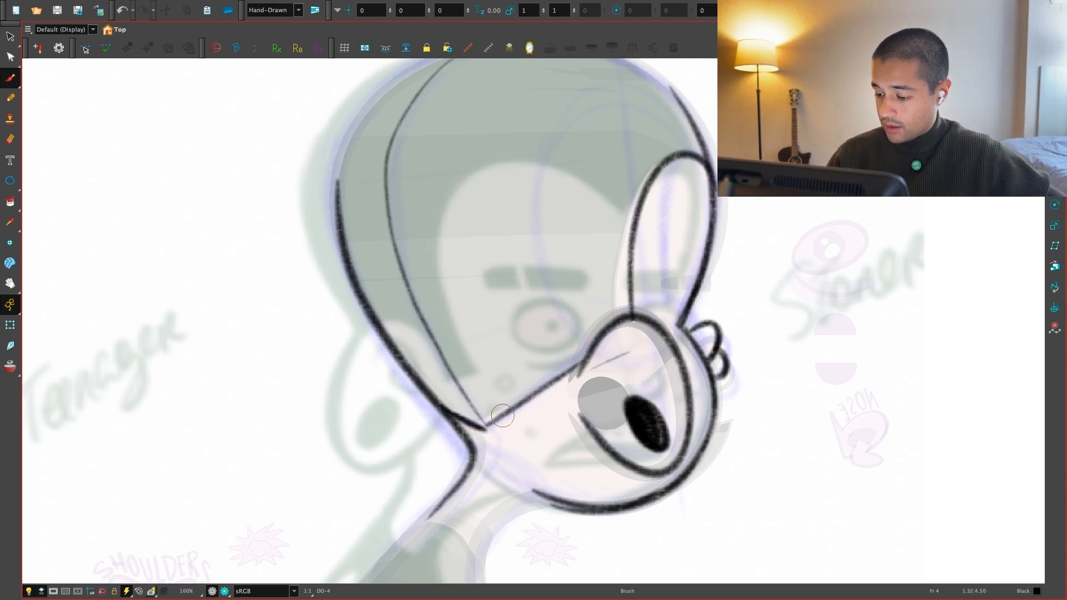
Flip between frames 4 and 3 to compare the back view's hairline with the profile head
key(2)
key(2)
drag(689, 385, 624, 428)
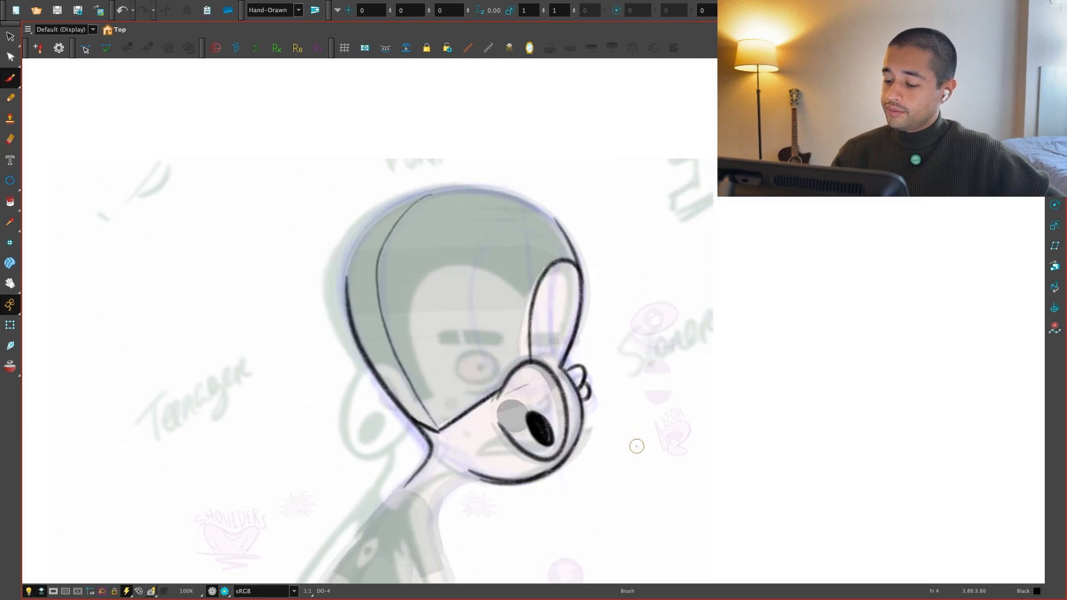
key(comma)
key(period)
key(comma)
key(1)
key(1)
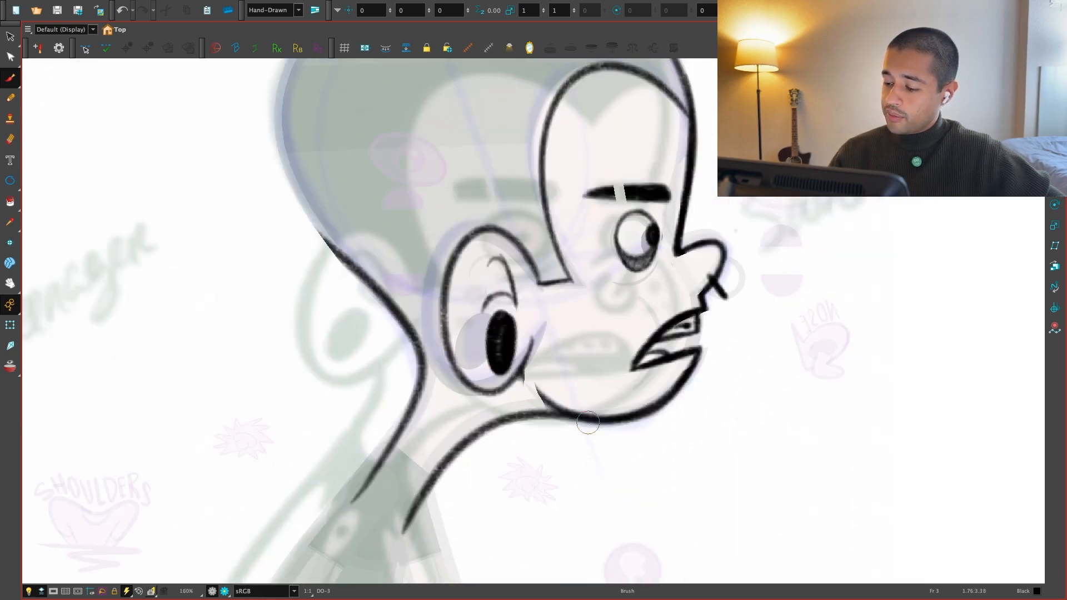
Flip back and forth through frames 2, 3 and 4 to check how the hairline and nape move through the head turn
key(period)
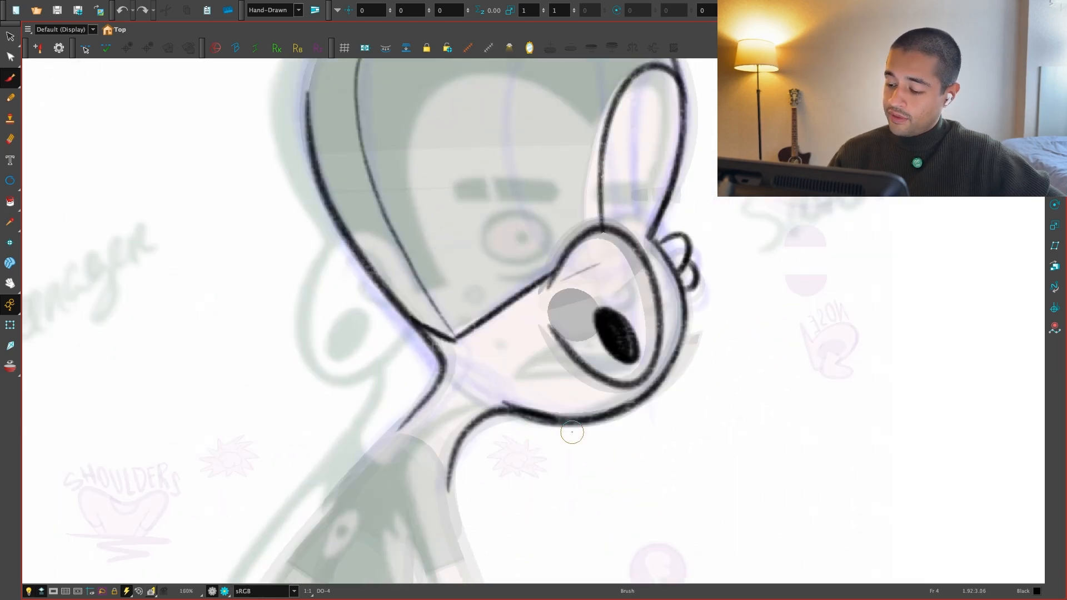
key(2)
key(2)
key(comma)
key(period)
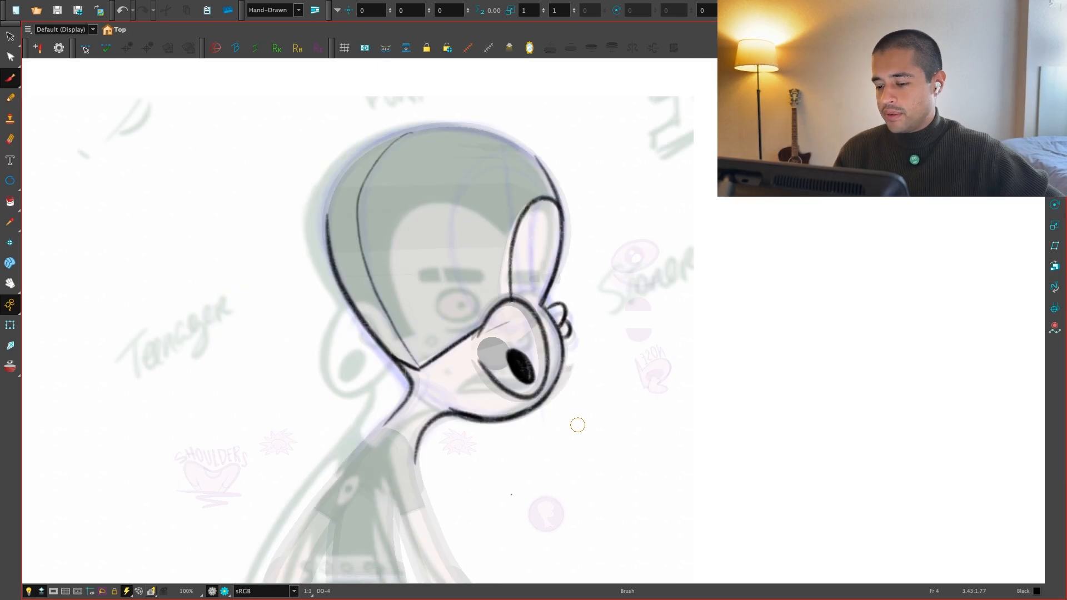
key(comma)
key(period)
key(comma)
key(period)
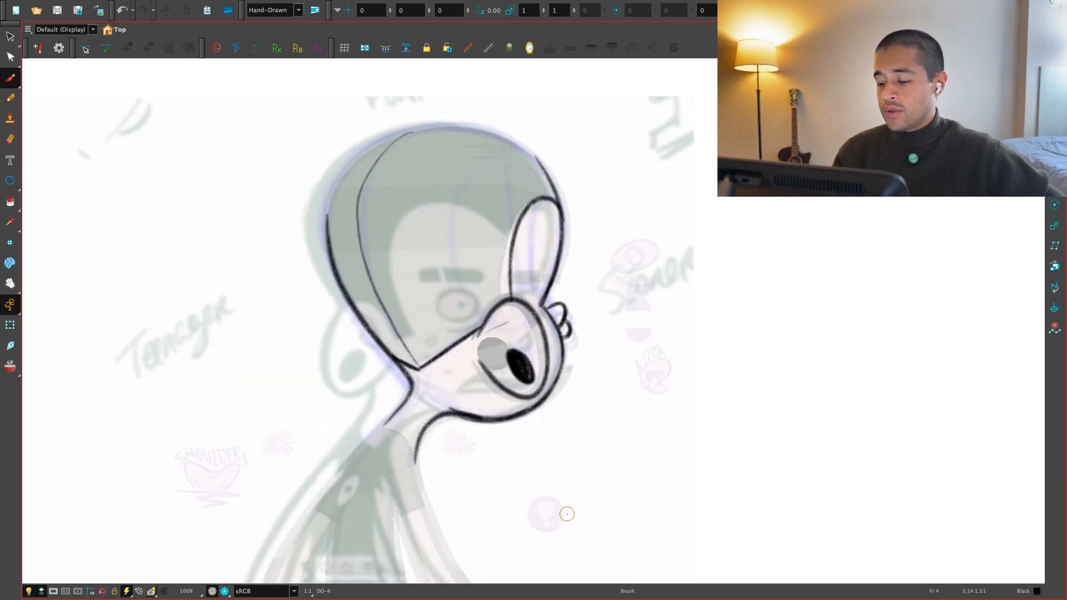
key(comma)
key(comma)
key(period)
key(period)
key(comma)
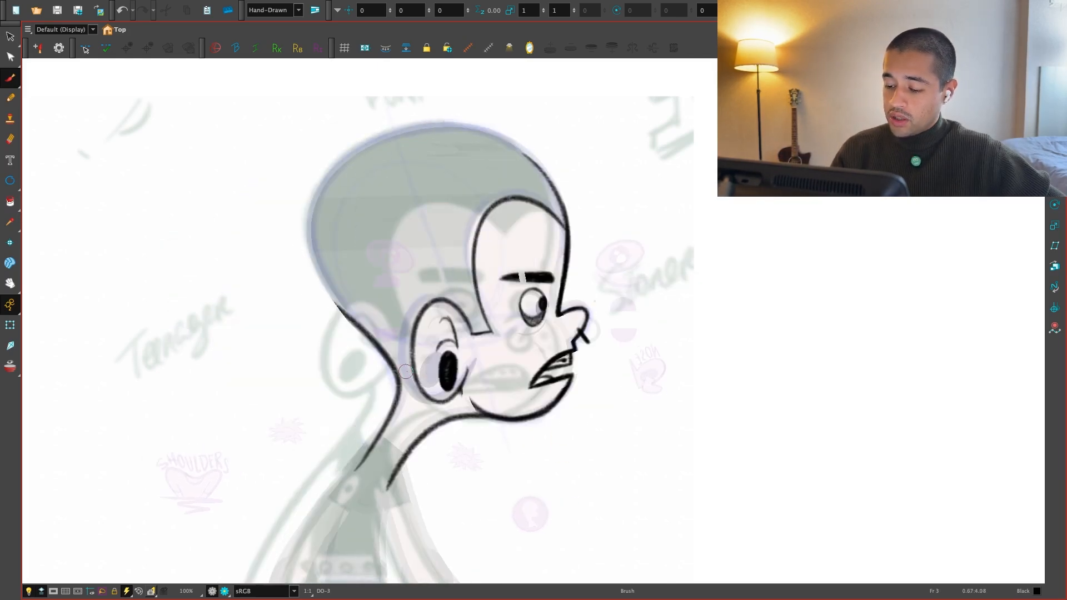
key(period)
key(comma)
key(comma)
key(period)
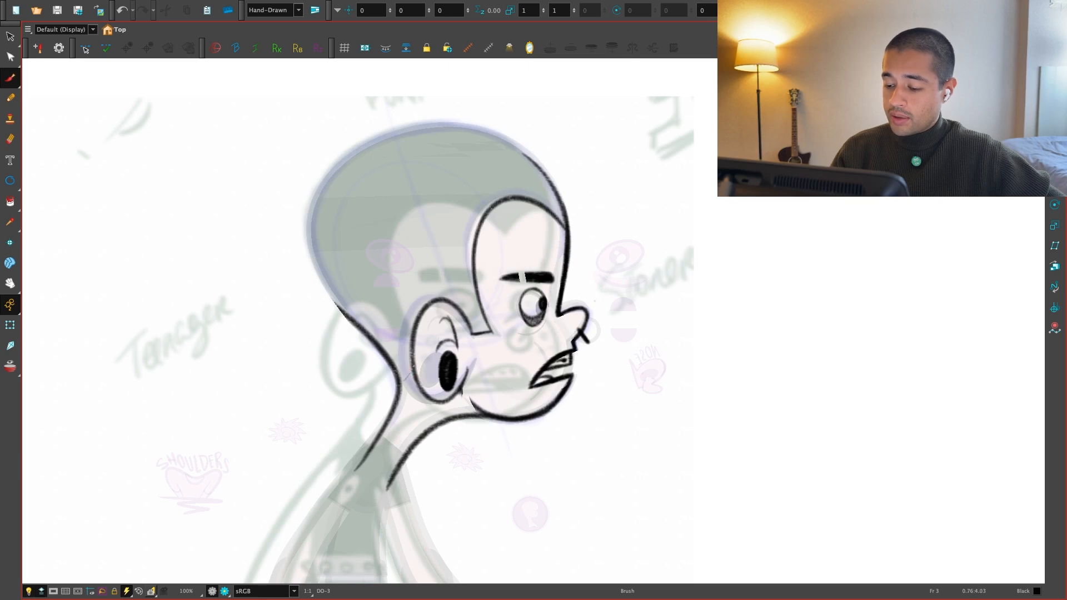
key(comma)
key(period)
key(period)
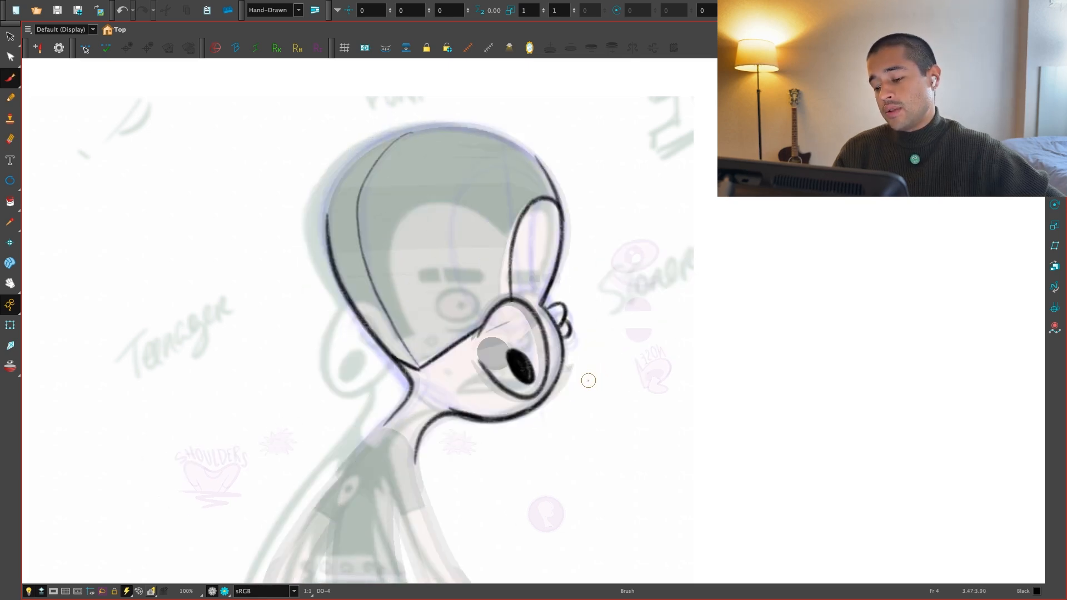
key(comma)
key(period)
Move the short hairline stroke at the nape slightly lower on frame 4
key(2)
key(alt+s)
click(379, 376)
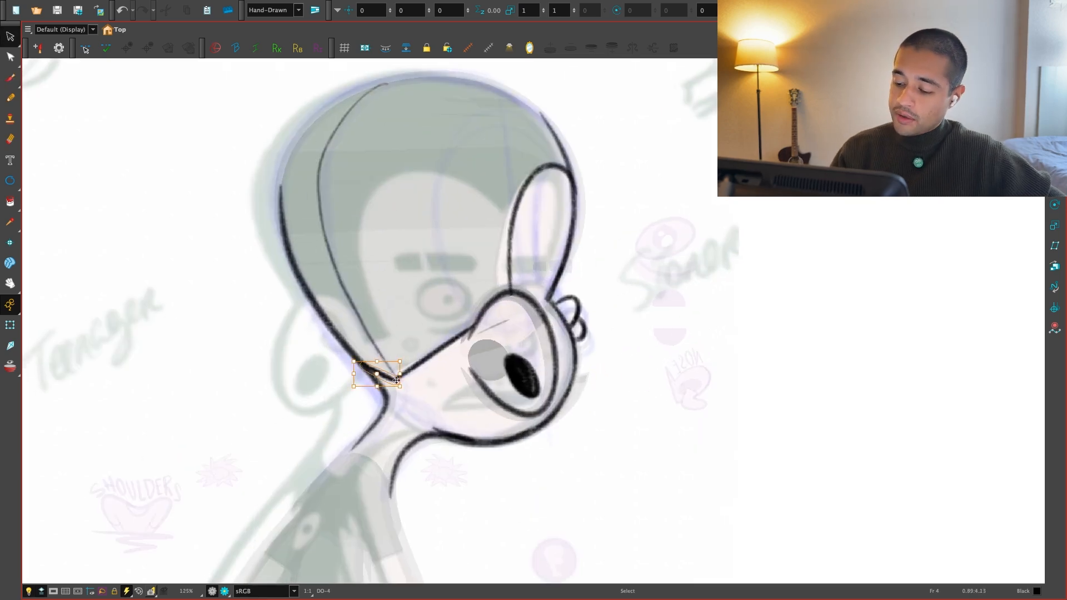
key(2)
key(2)
drag(367, 396, 370, 420)
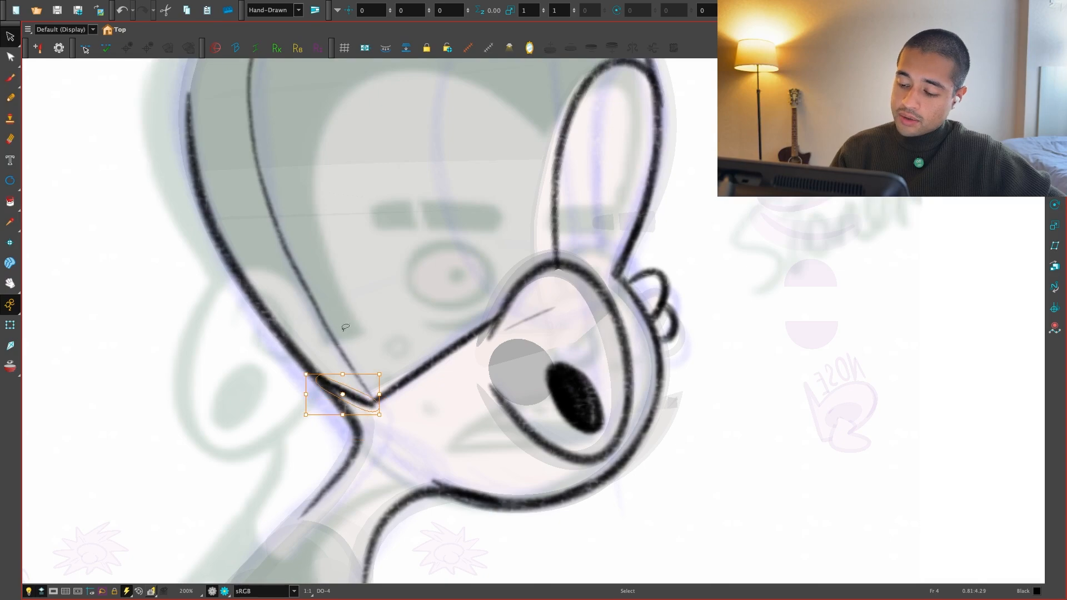
key(ctrl+z)
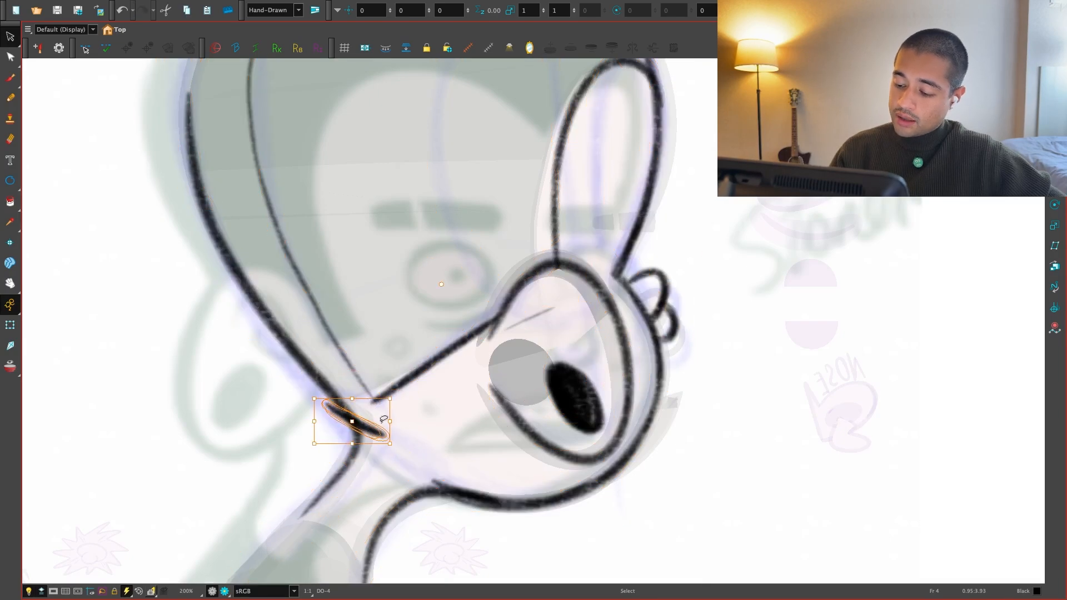
Lower the nape end of the hairline stroke running to the ear until it meets the short nape stroke, and select all strokes
key(ctrl+a)
click(374, 401)
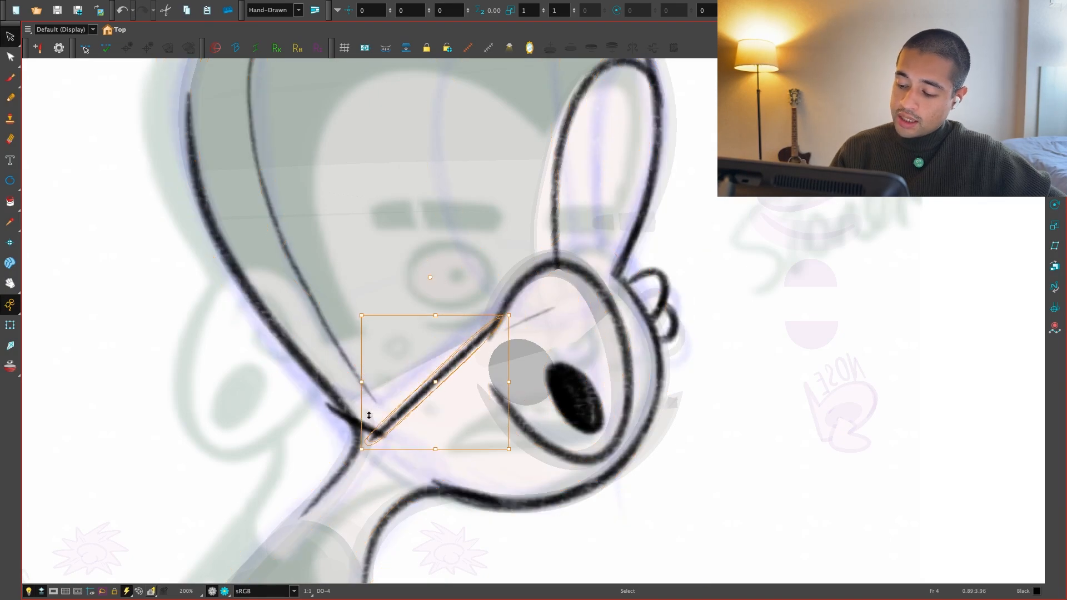
key(ctrl+a)
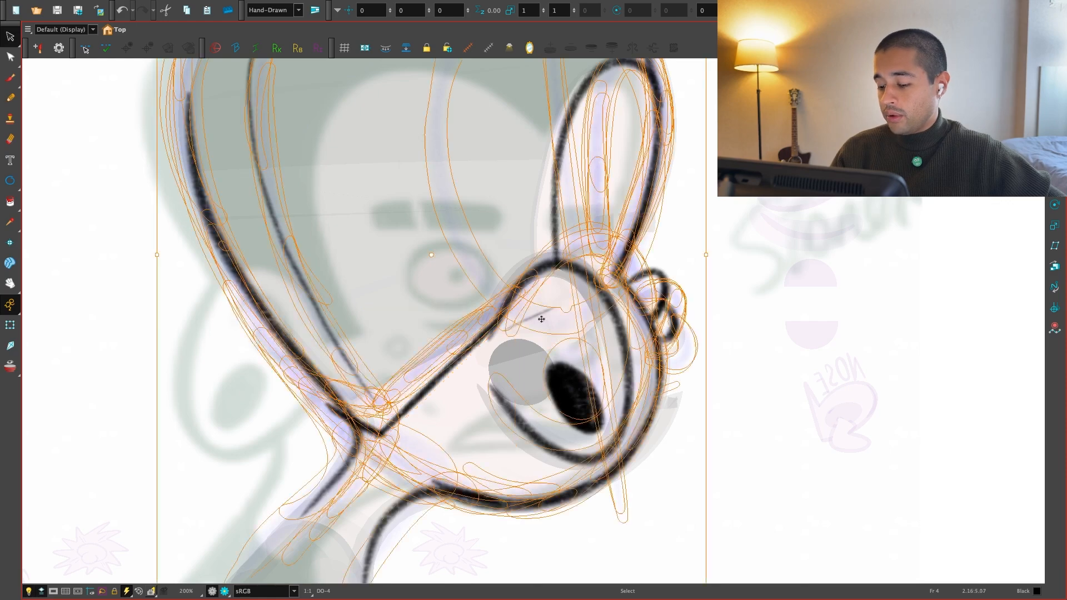
Compare the head drawings on frames 2 to 5, checking how the profile and three-quarter back views line up
key(period)
key(comma)
key(comma)
key(period)
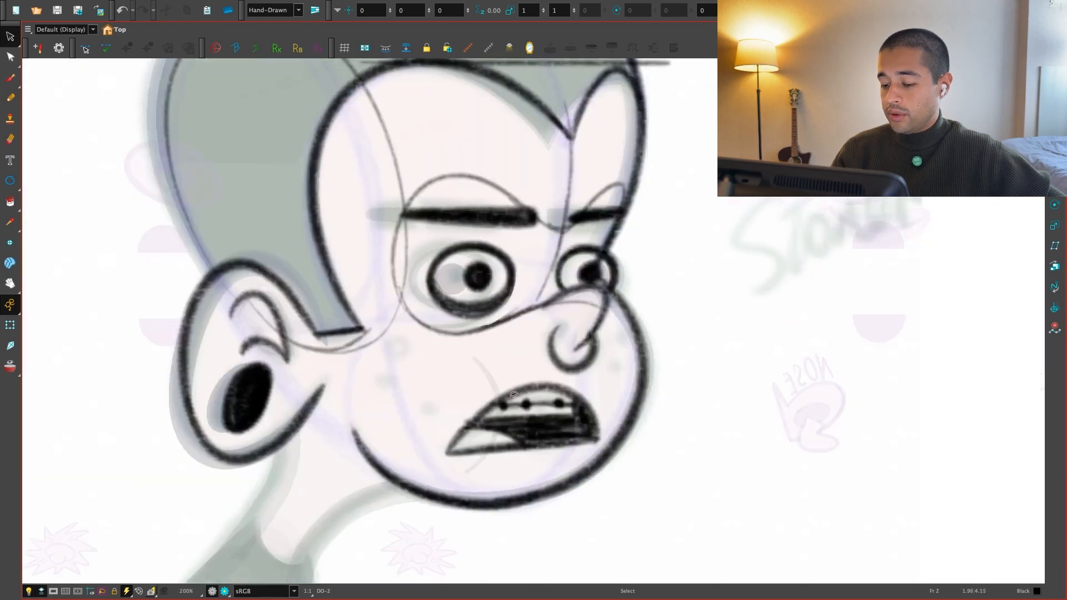
key(comma)
key(comma)
key(period)
key(period)
key(comma)
key(period)
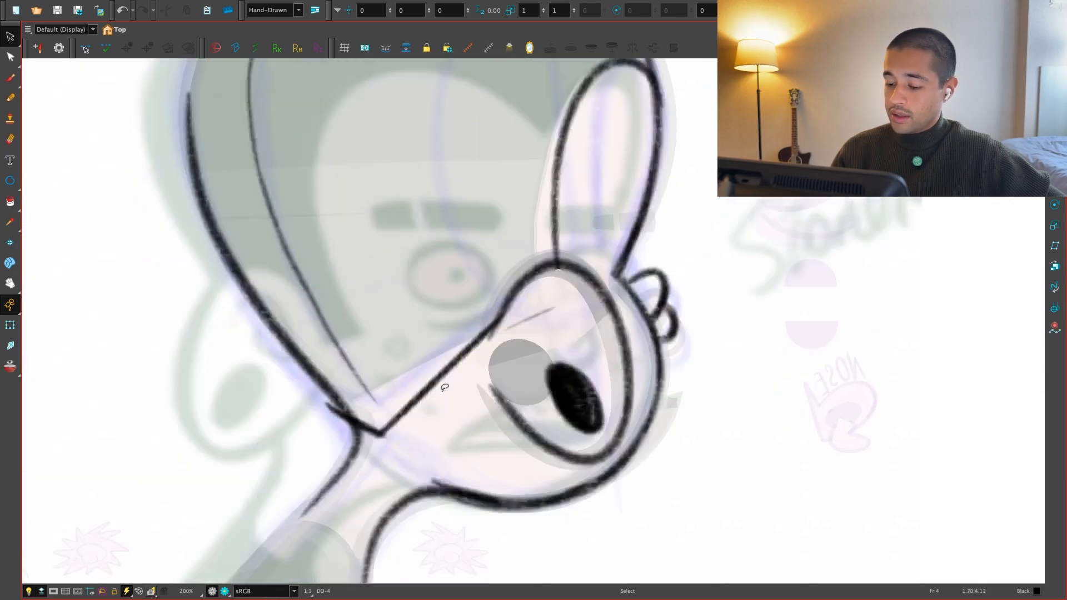
key(2)
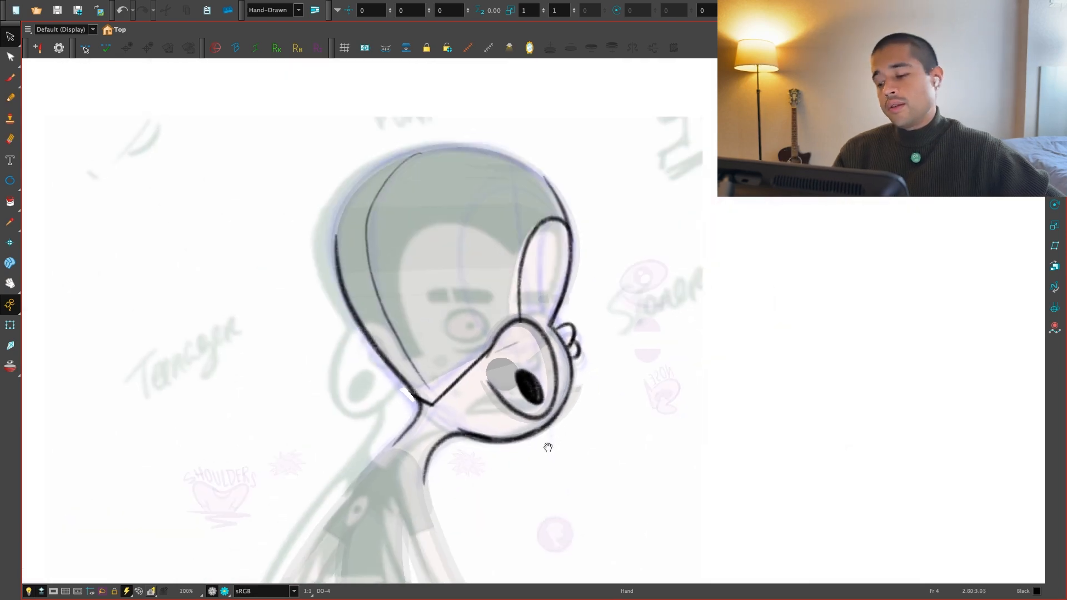
key(comma)
key(period)
key(comma)
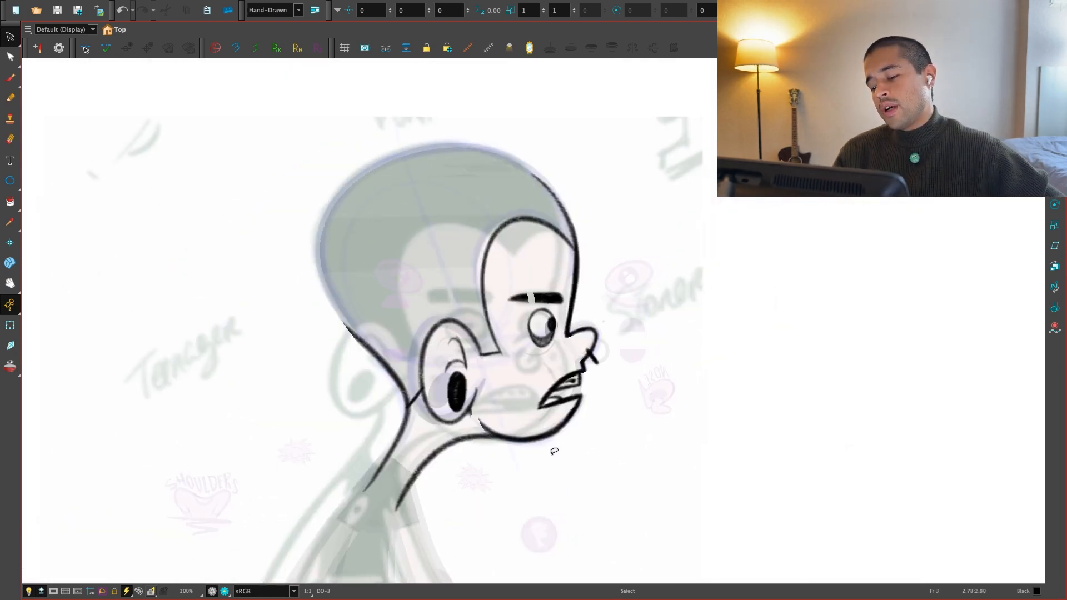
key(period)
key(comma)
key(period)
key(period)
key(comma)
key(comma)
key(period)
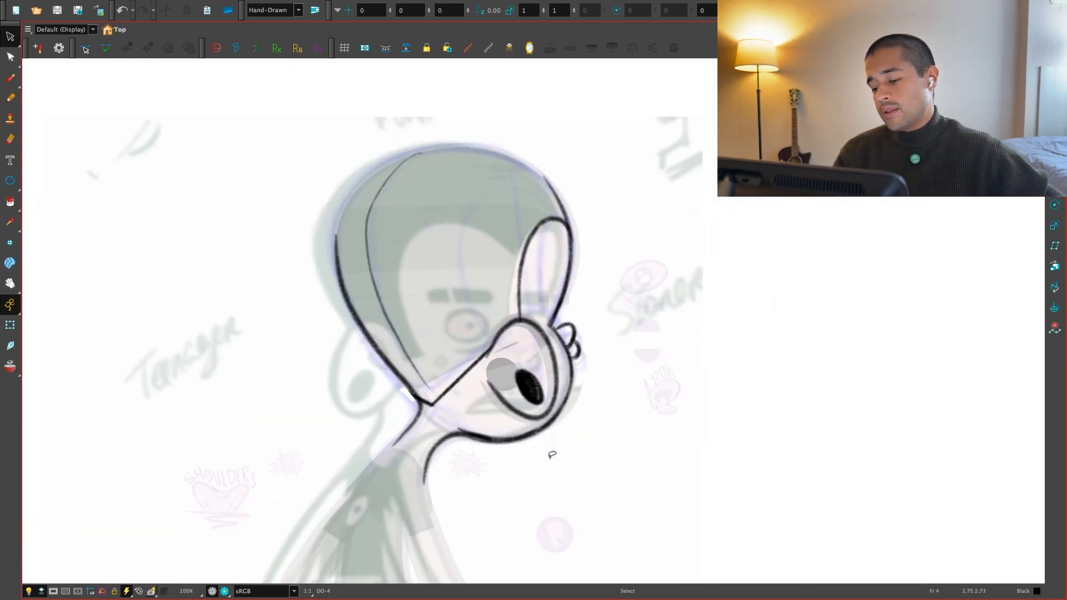
key(period)
key(comma)
key(comma)
key(period)
key(period)
key(comma)
key(comma)
key(period)
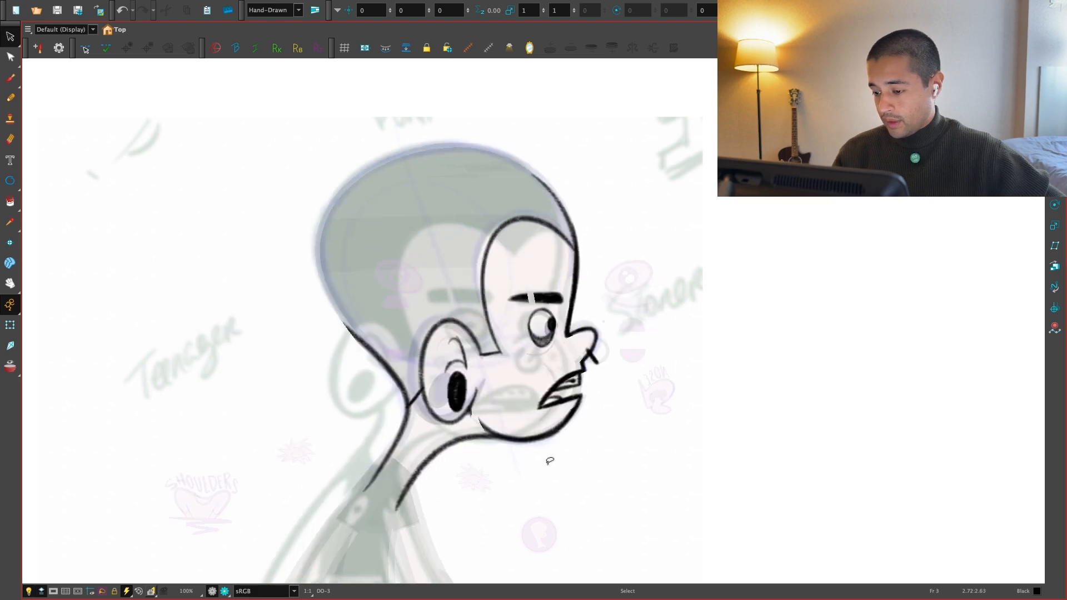
key(comma)
key(1)
drag(553, 472, 548, 457)
key(1)
key(period)
key(period)
key(2)
key(period)
key(comma)
key(comma)
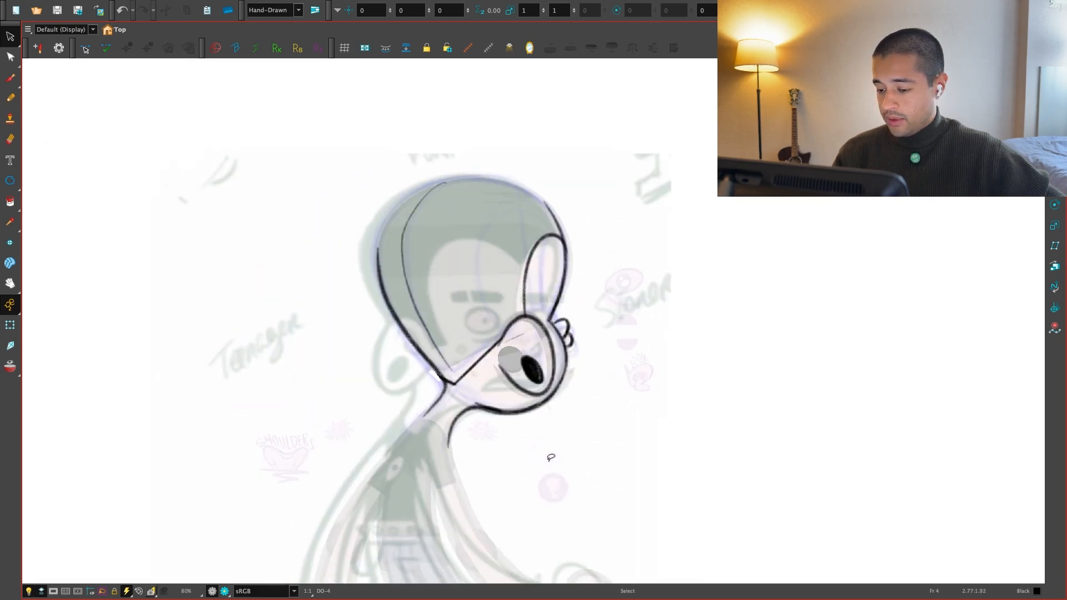
key(comma)
key(period)
key(period)
Replace the drawing on frame 5 with a copy of the front-view head from frame 1
key(comma)
key(comma)
key(comma)
key(comma)
mouse_move(535, 182)
mouse_down()
mouse_move(302, 165)
mouse_move(578, 398)
mouse_up()
key(period)
key(period)
key(period)
key(period)
mouse_move(602, 337)
mouse_down()
mouse_move(258, 445)
mouse_move(558, 467)
mouse_up()
key(Delete)
key(super+v)
Delete the front hairline, eyebrows, eyes and nose from the copied head on frame 5
key(space)
scroll(514, 390, up, 1)
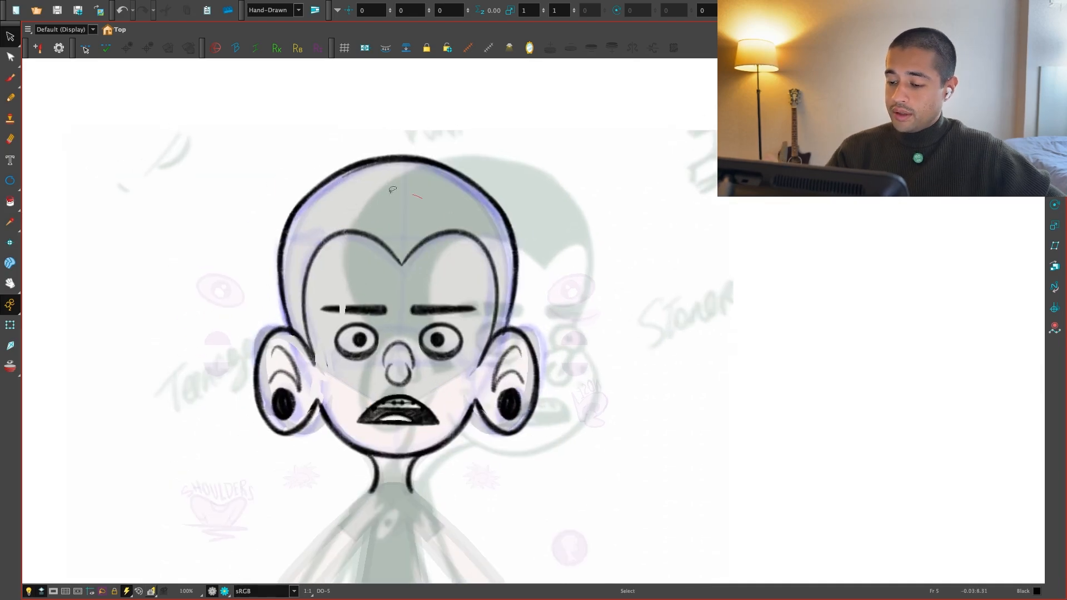
click(555, 277)
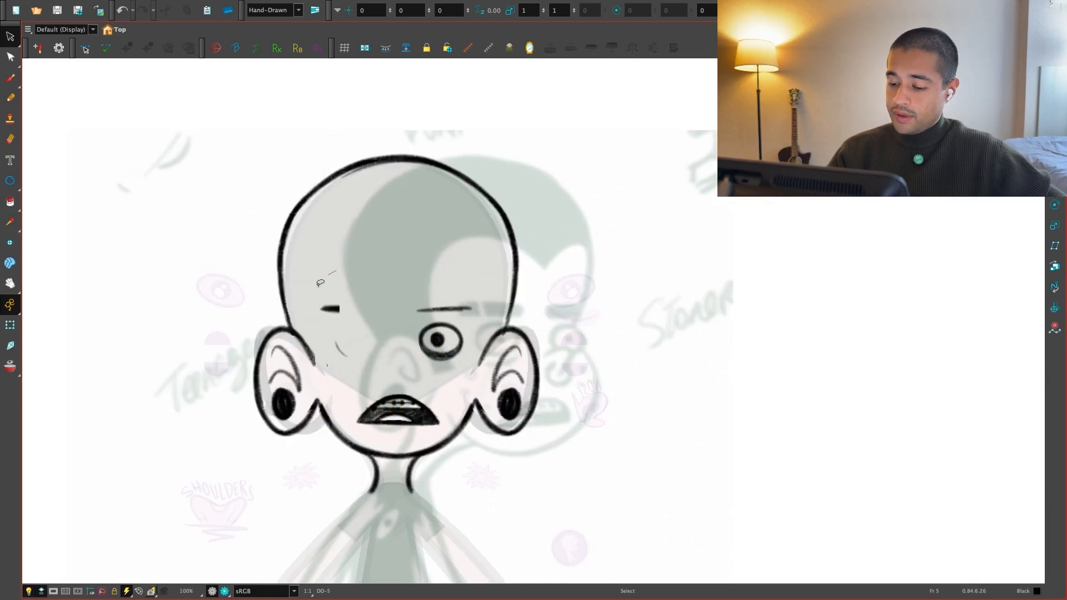
key(Delete)
mouse_move(320, 283)
mouse_down()
mouse_move(414, 334)
mouse_move(473, 297)
mouse_up()
key(Delete)
Delete the mouth and the inner fold lines of both ears from the copied head
drag(520, 352, 529, 340)
key(Delete)
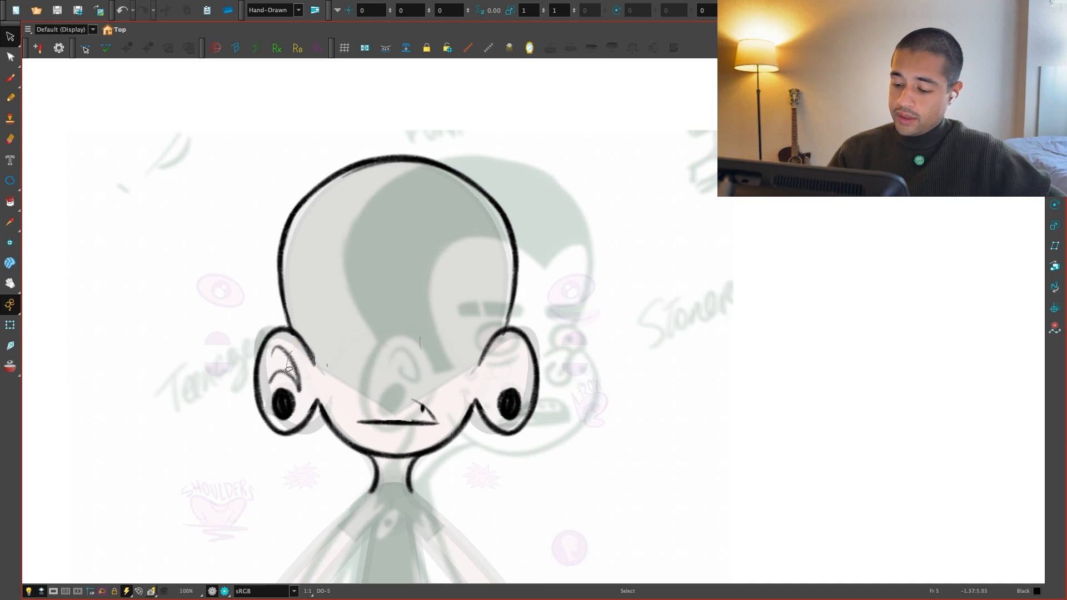
drag(288, 368, 297, 383)
key(Delete)
drag(348, 343, 344, 394)
drag(425, 425, 430, 411)
key(Delete)
Draw a V-shaped back hairline between the ears on frame 5 with the Brush, using the three-quarter back view's hairline corner as reference
key(comma)
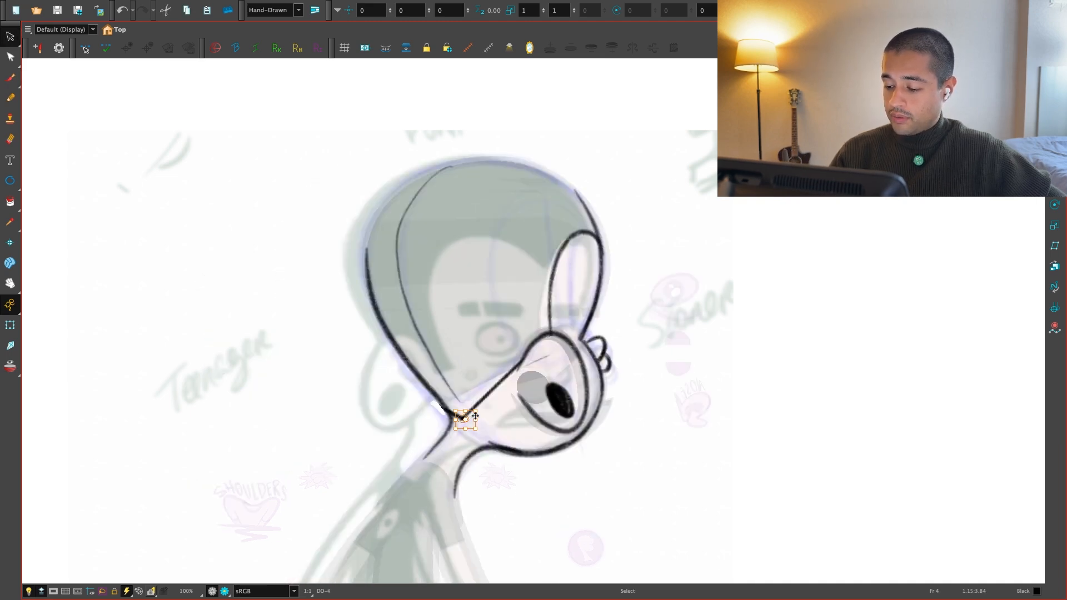
key(comma)
key(period)
key(period)
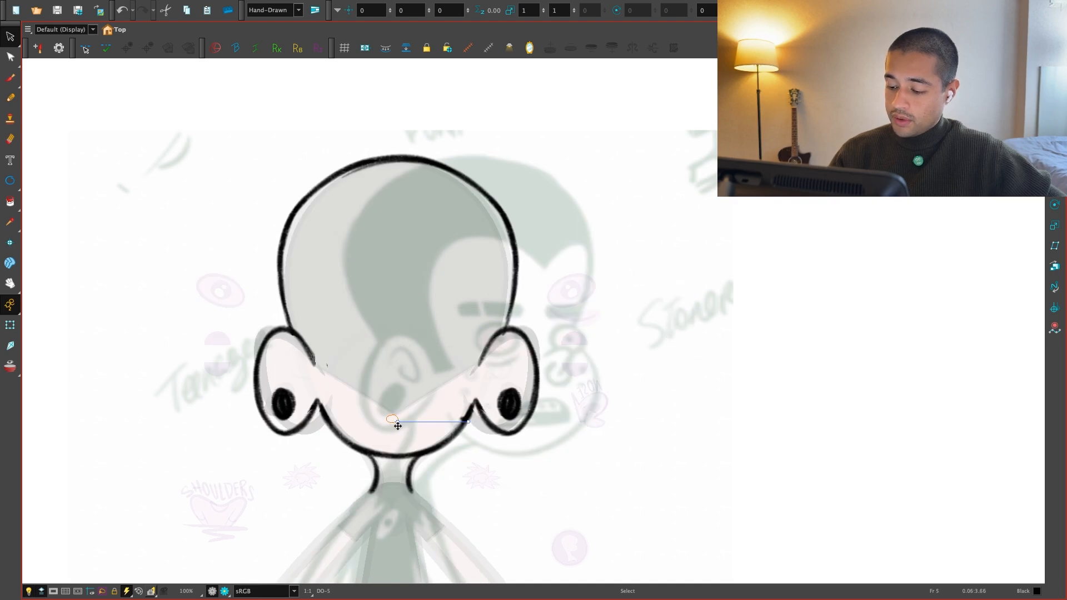
key(alt+b)
key(super+z)
drag(316, 362, 396, 418)
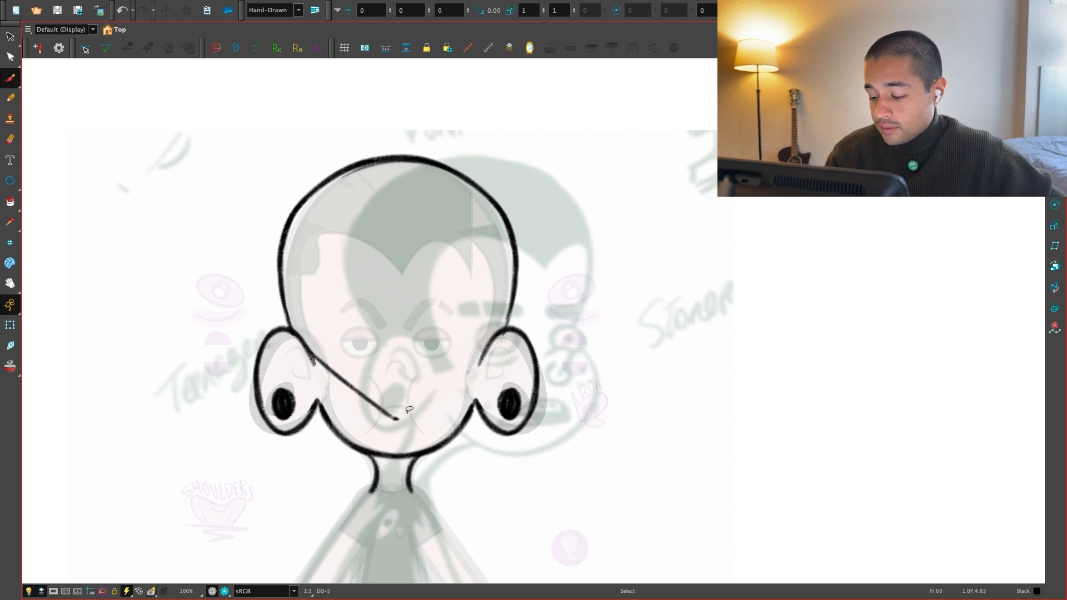
drag(398, 417, 484, 353)
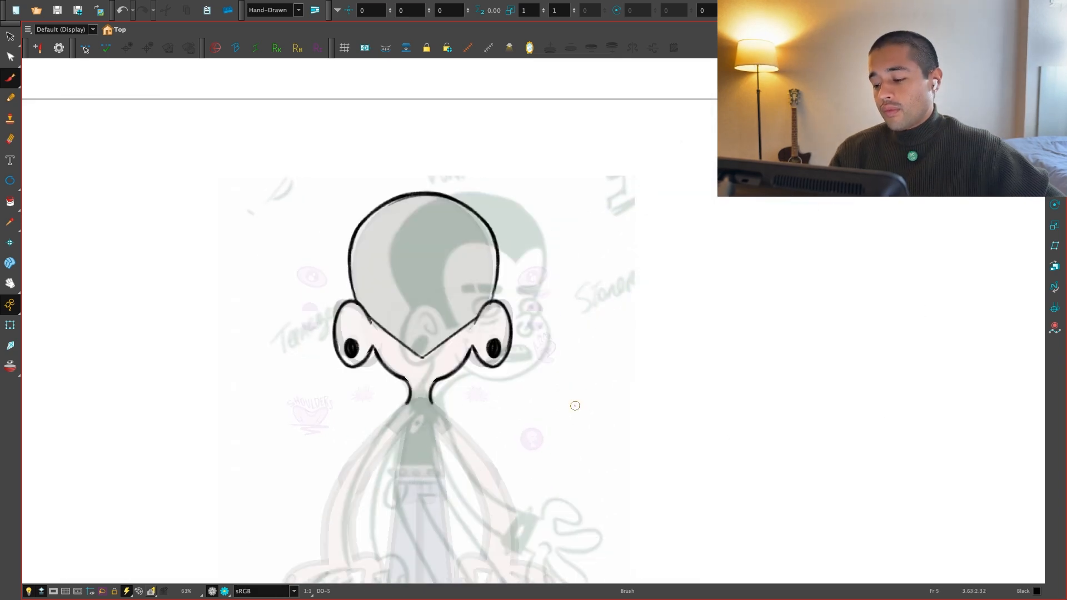
Compare the new back-view head with the profile, three-quarter back and other poses for consistent volume and alignment
scroll(575, 410, up, 1)
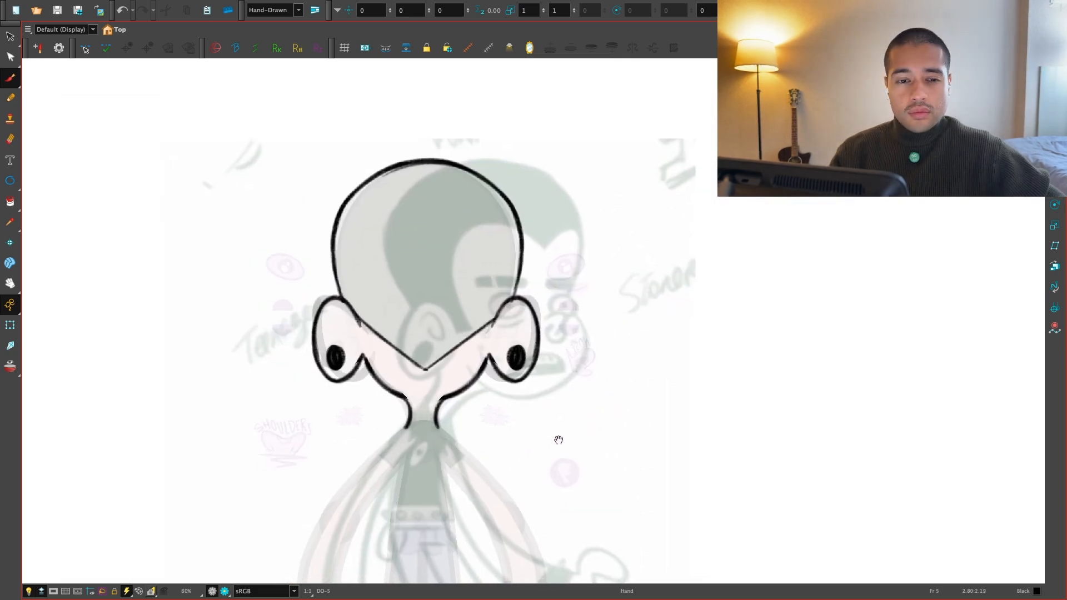
scroll(557, 441, up, 1)
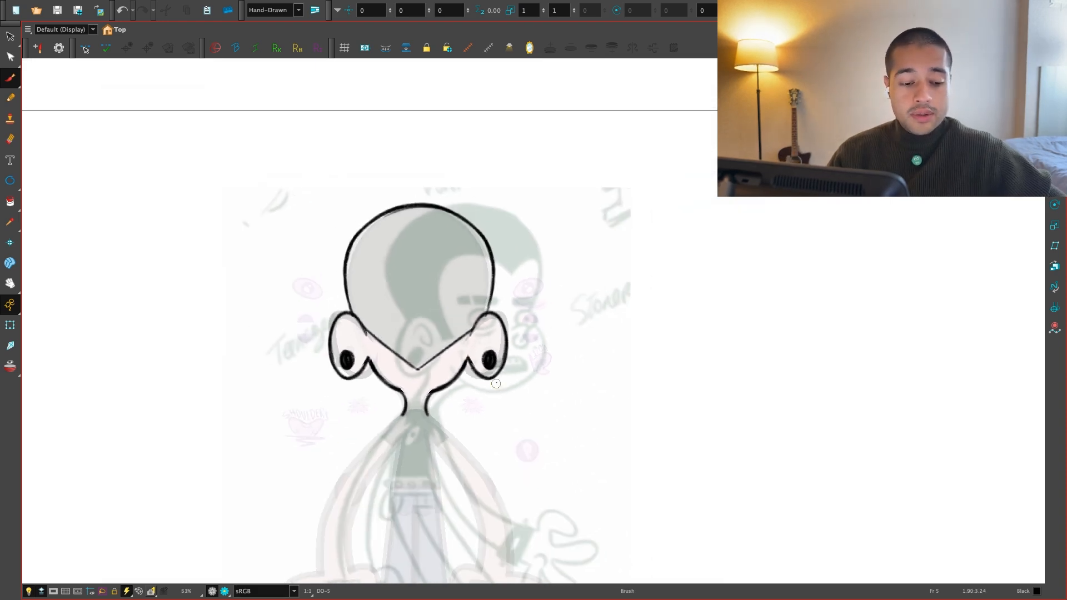
key(comma)
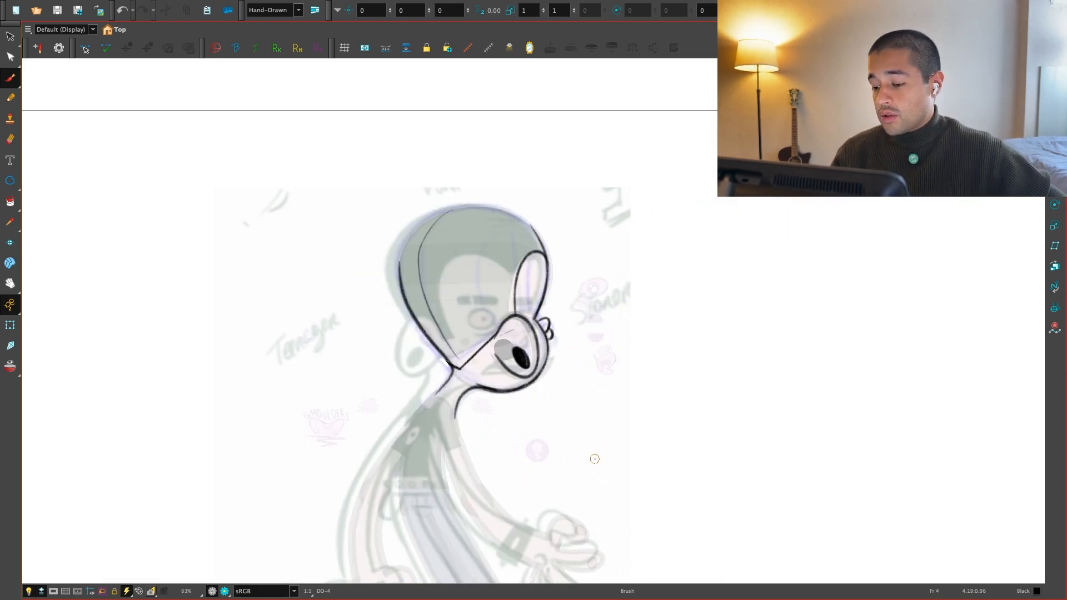
key(comma)
key(period)
key(period)
key(comma)
key(comma)
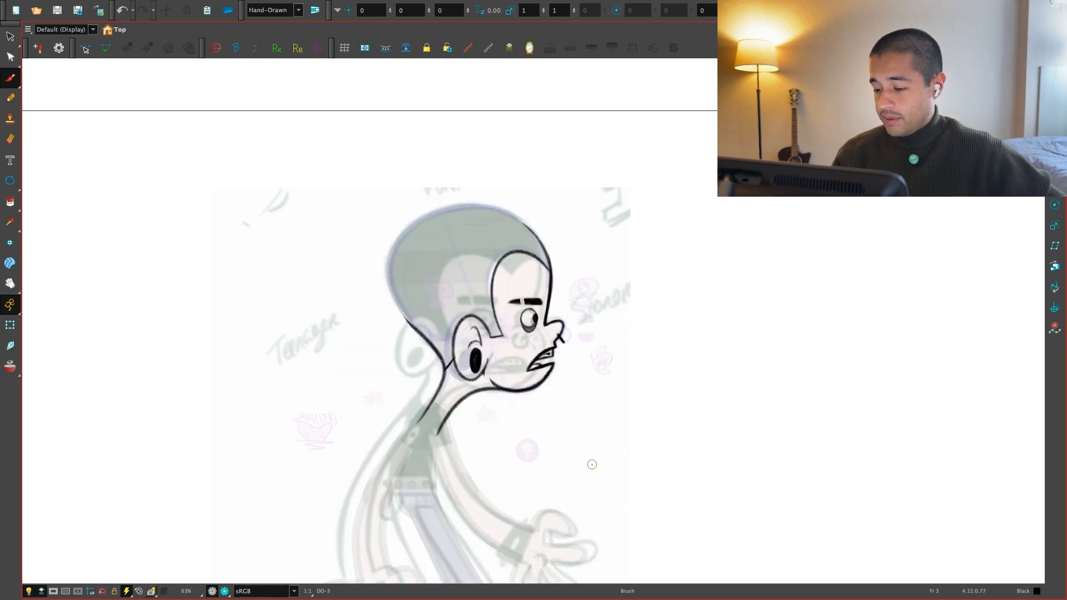
key(period)
key(period)
key(comma)
key(comma)
key(period)
key(period)
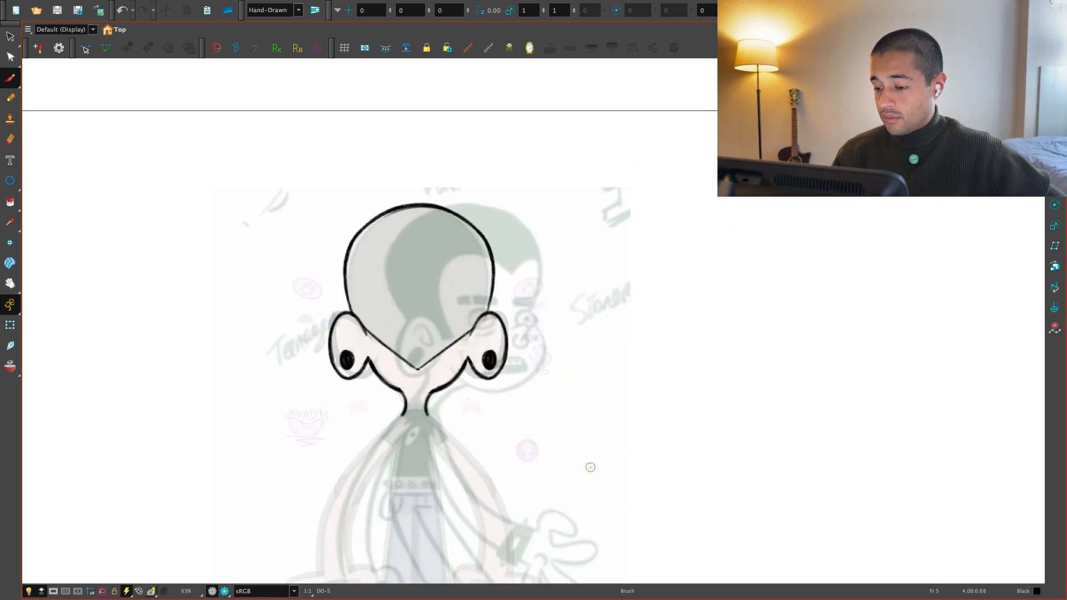
key(comma)
key(comma)
key(period)
key(comma)
key(comma)
key(comma)
key(period)
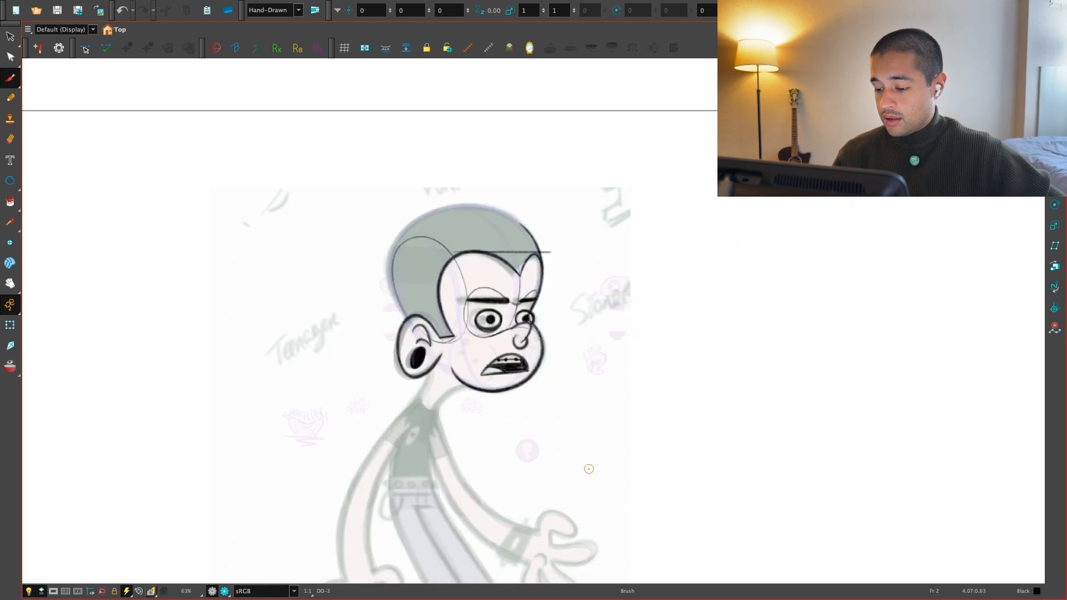
key(comma)
key(comma)
key(comma)
key(period)
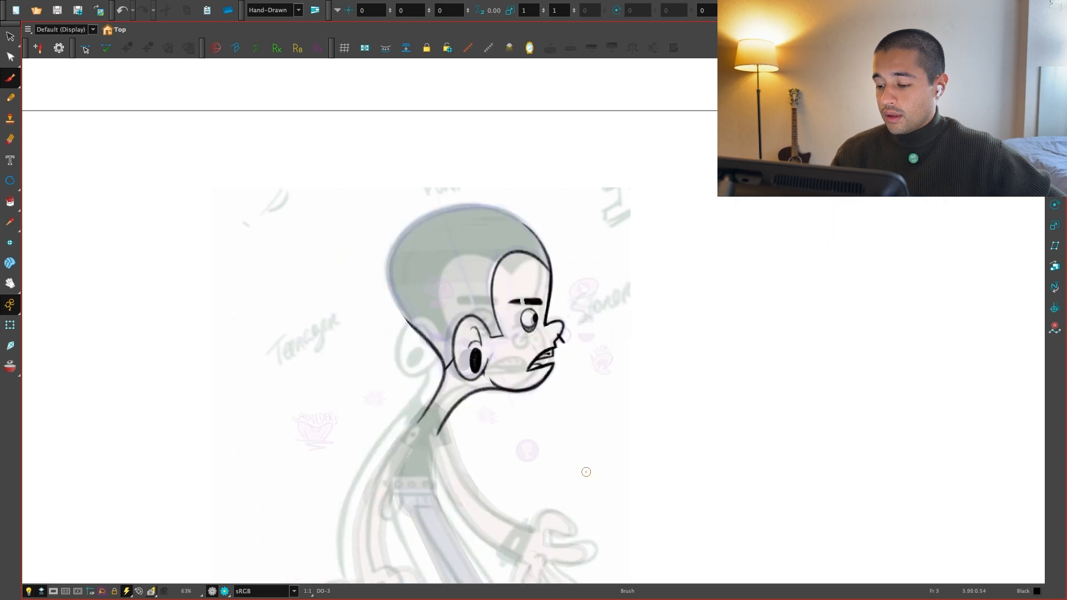
key(comma)
key(comma)
key(1)
key(1)
drag(586, 489, 585, 461)
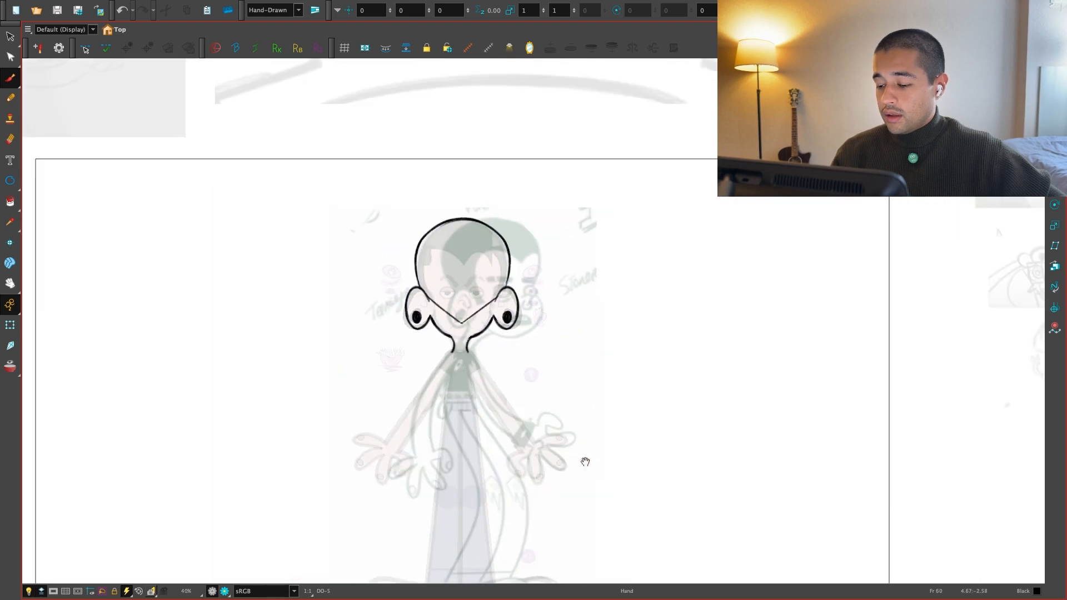
Examine the heads close up from the front view on frame 1 to the three-quarter back view on frame 4
key(period)
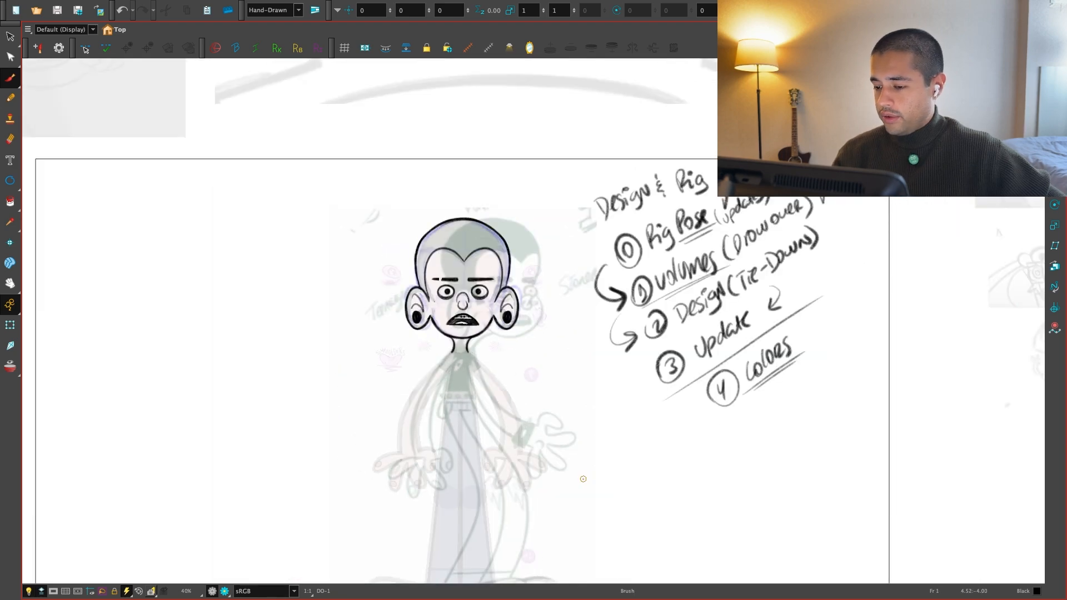
key(period)
key(period)
key(comma)
key(comma)
key(2)
key(2)
key(2)
key(2)
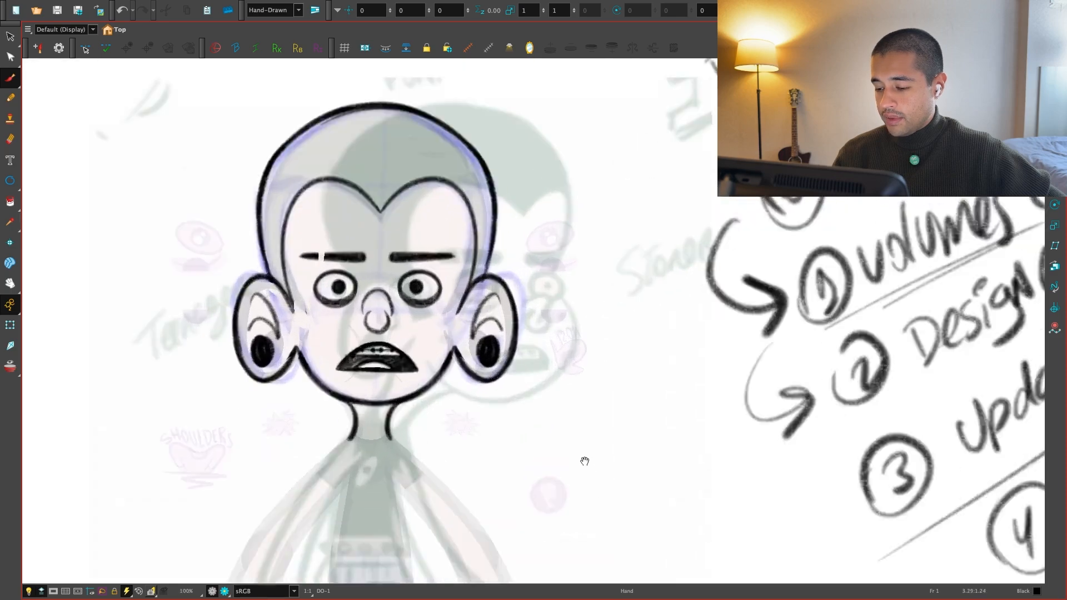
drag(585, 461, 598, 491)
key(period)
key(period)
key(period)
key(comma)
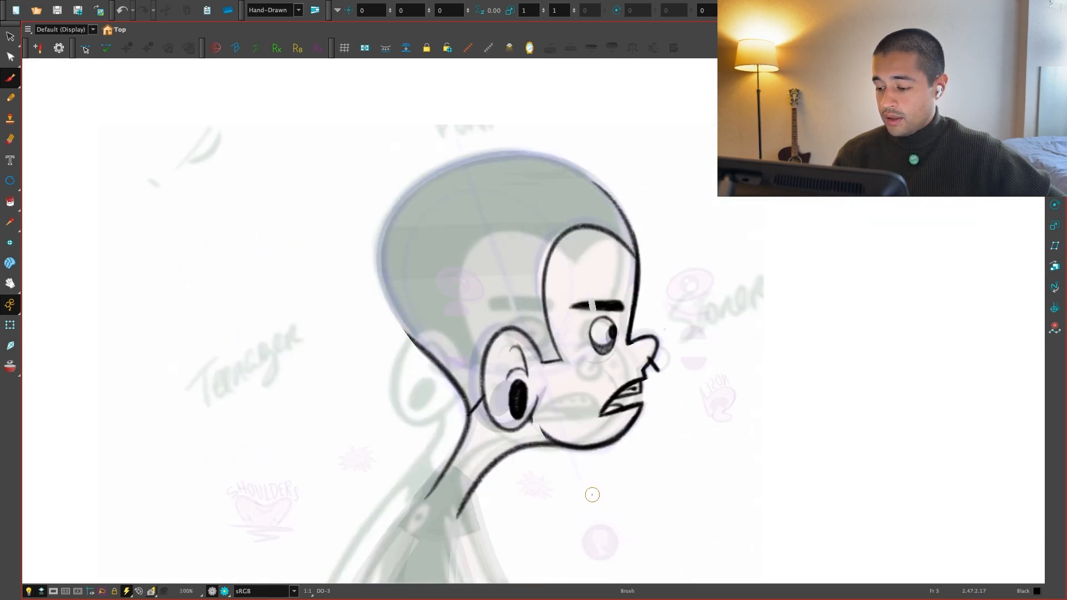
key(period)
key(2)
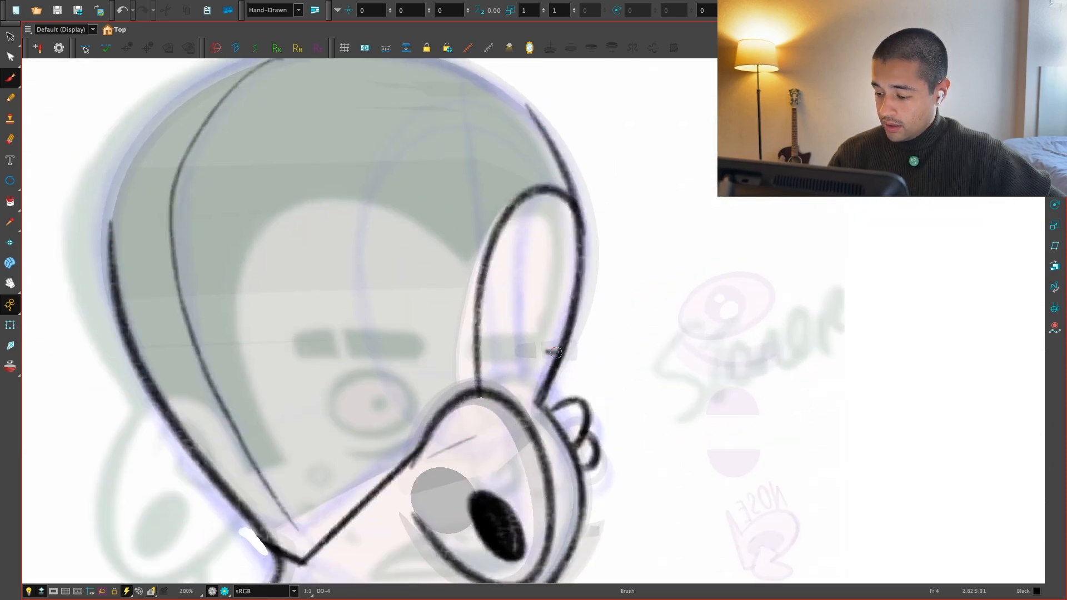
key(1)
key(1)
key(1)
key(comma)
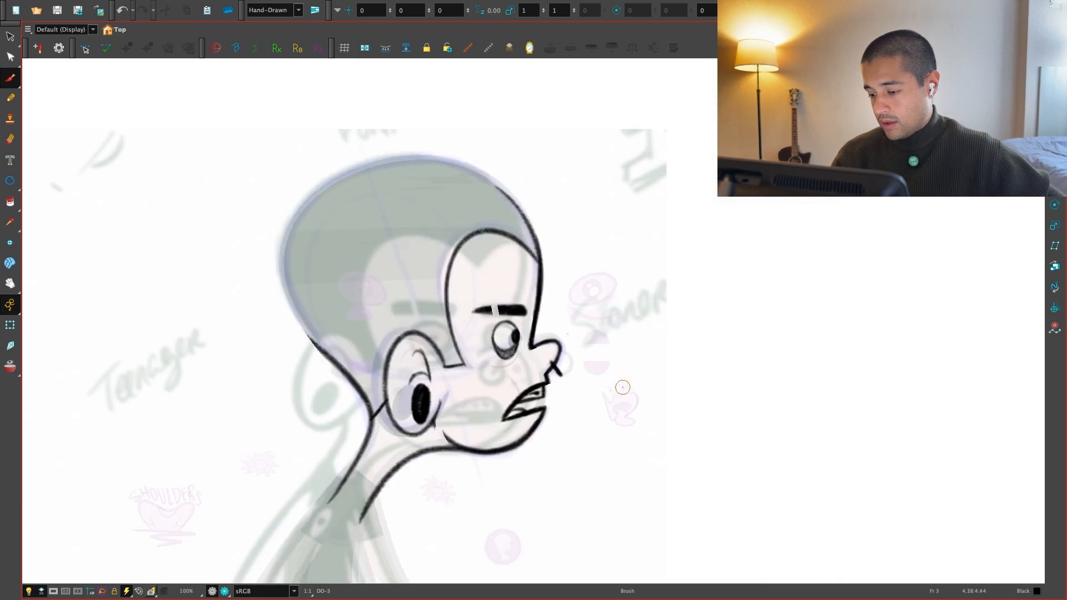
Check the front and three-quarter front heads against the full-body reference on frames 1 and 2
key(period)
key(1)
key(1)
key(comma)
key(comma)
key(comma)
key(1)
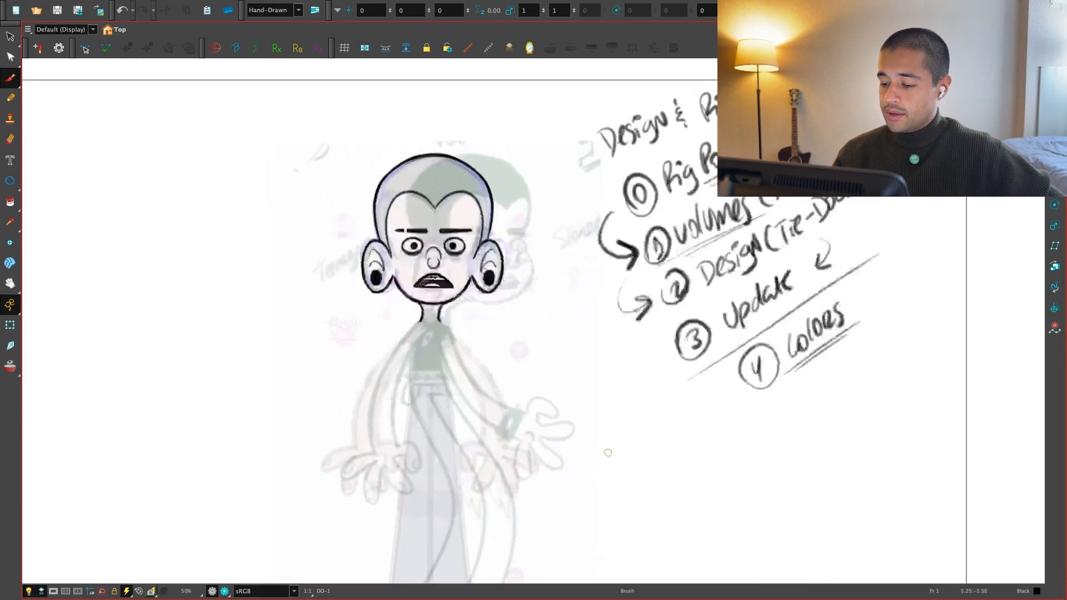
key(period)
key(comma)
key(period)
key(period)
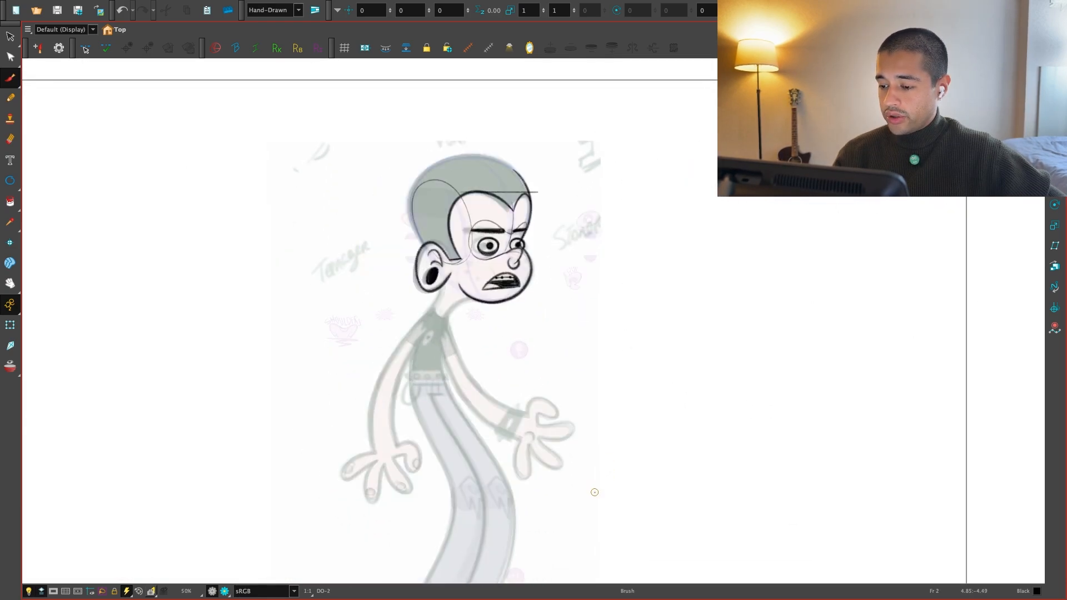
key(comma)
key(comma)
key(period)
key(period)
key(period)
key(comma)
key(comma)
key(comma)
key(period)
key(2)
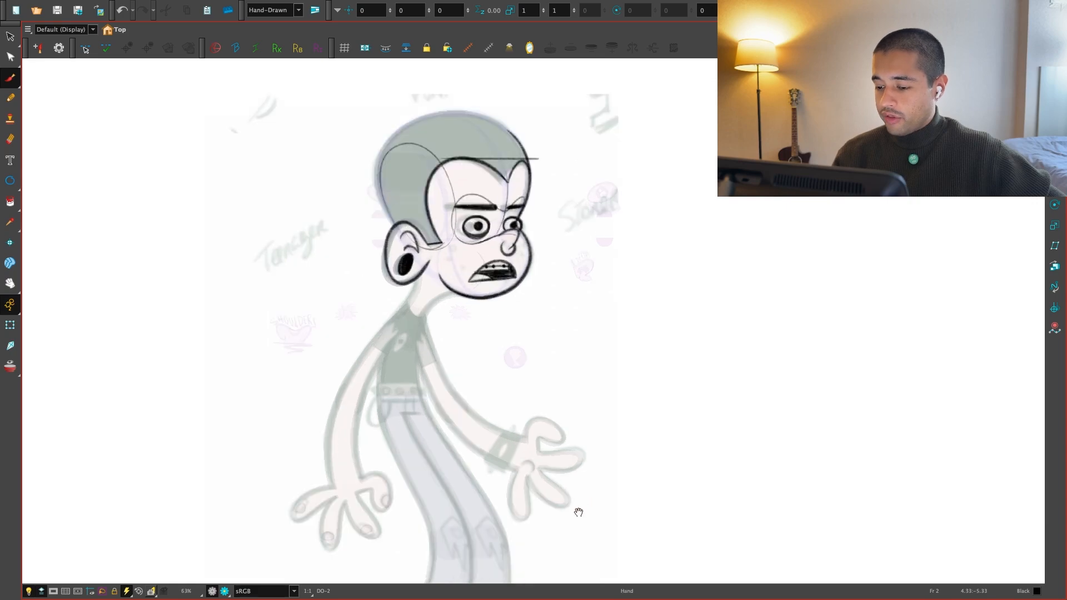
Draw the front neck line of the three-quarter view on frame 2, curving from under the jaw into the chest
key(super+f)
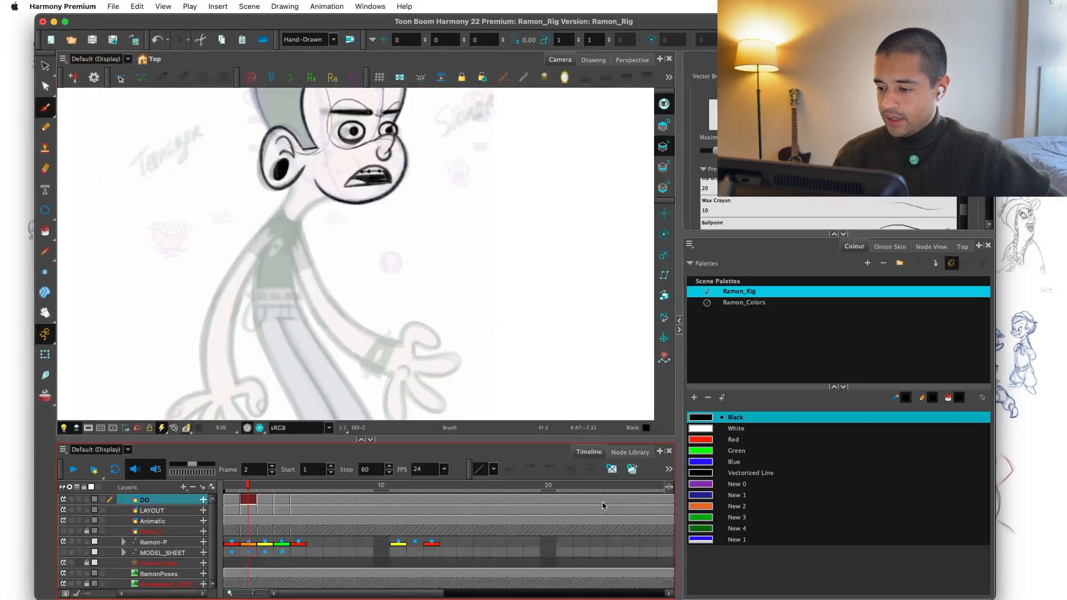
key(super+f)
key(space)
key(2)
key(2)
key(2)
key(2)
key(2)
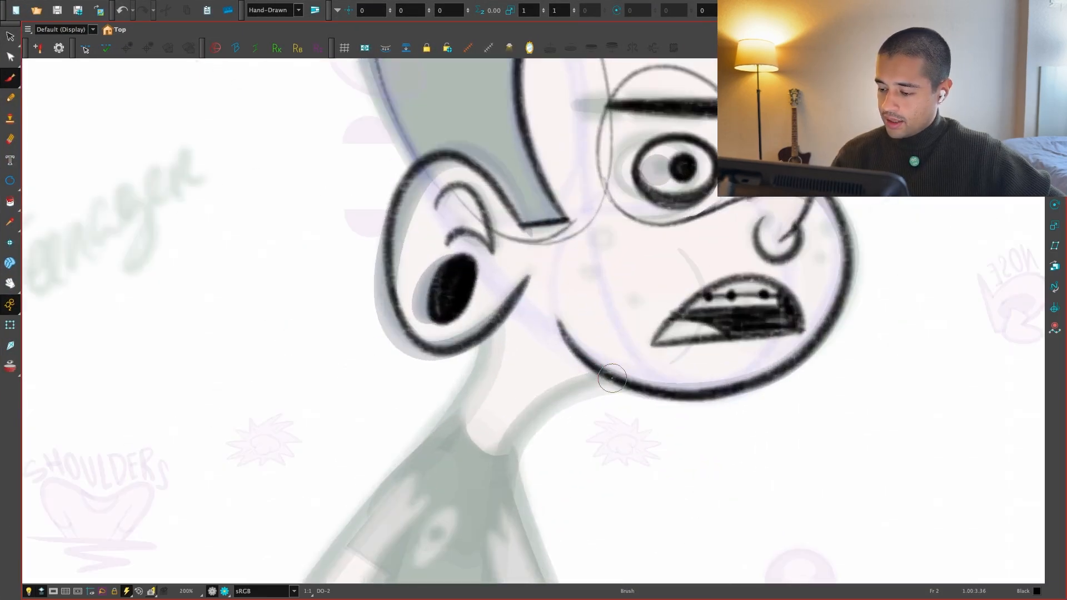
key(ctrl+z)
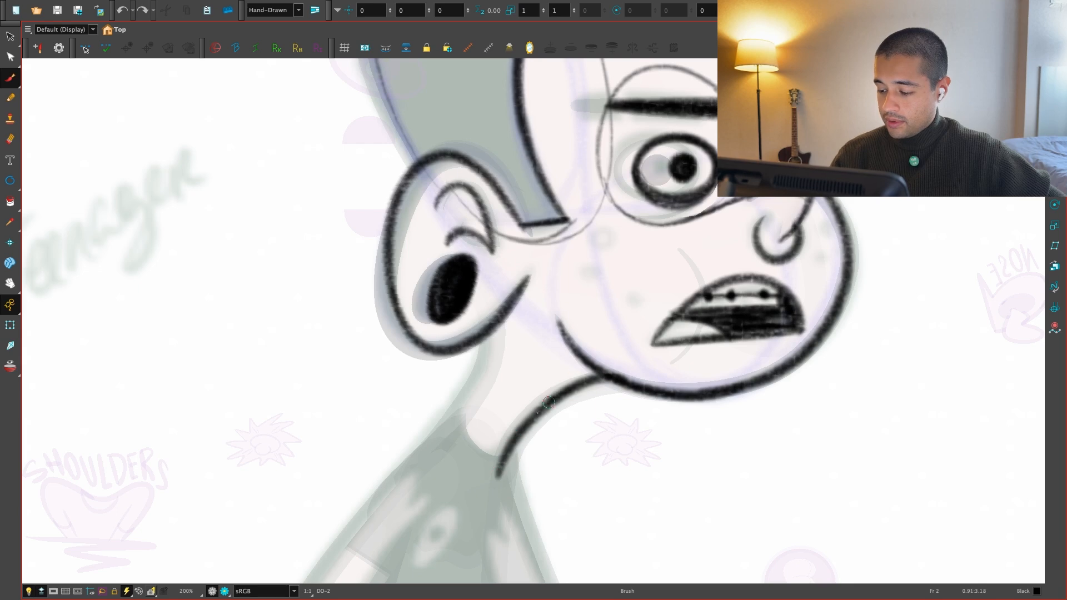
Draw the back neck line of the three-quarter view from below the ear down to the shoulder
key(1)
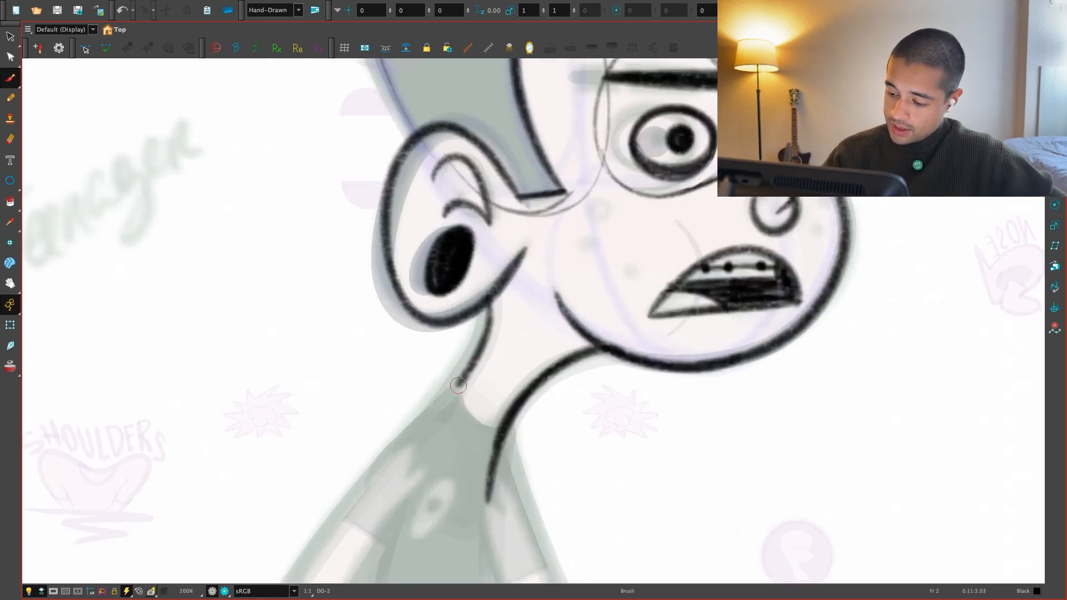
key(space)
key(1)
mouse_move(489, 434)
mouse_down()
mouse_move(505, 355)
mouse_move(507, 389)
mouse_up()
key(2)
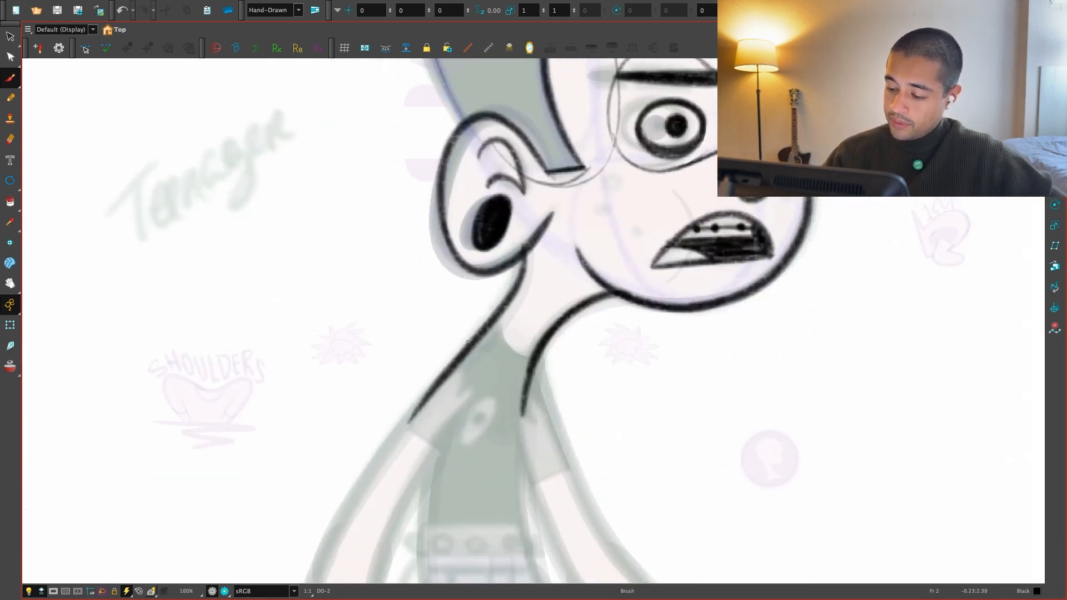
Extend the back neck line over the shoulder onto the near upper arm
drag(439, 389, 357, 491)
key(ctrl+z)
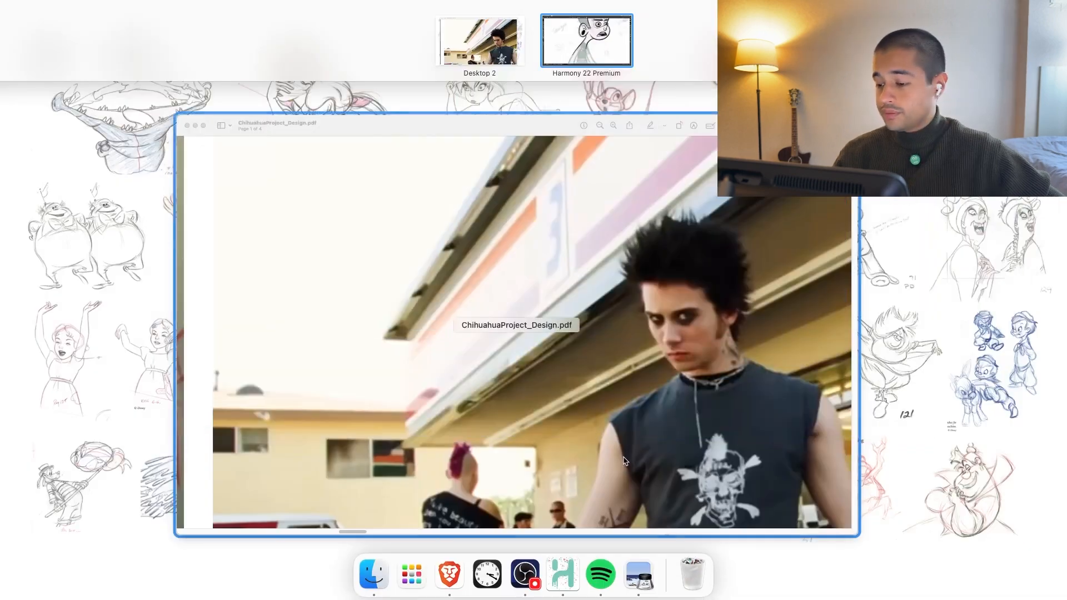
Examine the sleeveless shirt and bare arms in the storefront photo of ChihuahuaProject_Design.pdf in Preview, and return to Harmony
click(625, 462)
scroll(685, 472, down, 10)
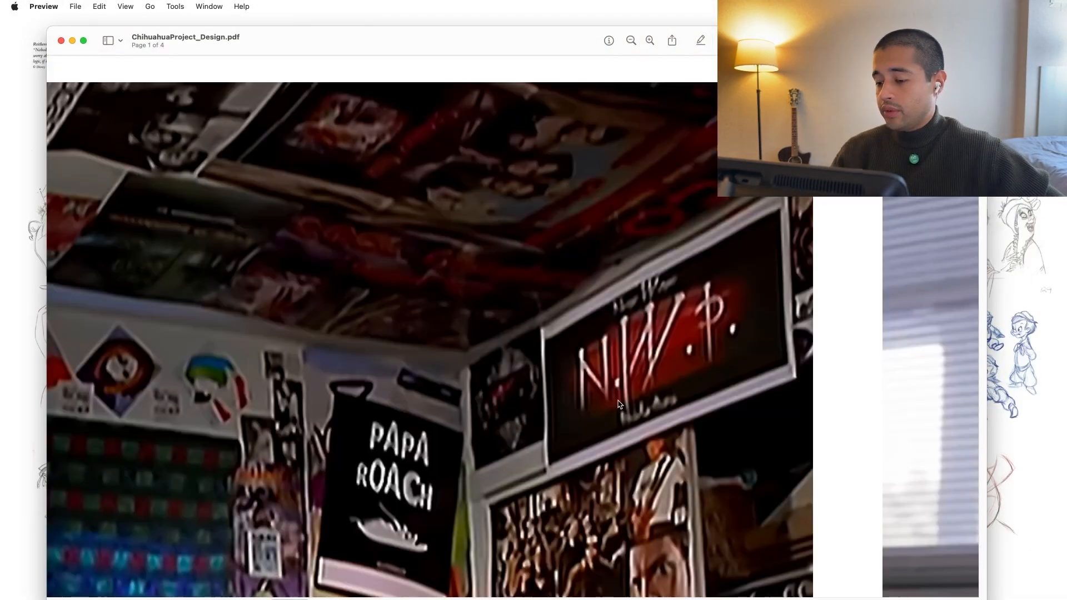
scroll(619, 405, up, 10)
scroll(619, 405, up, 5)
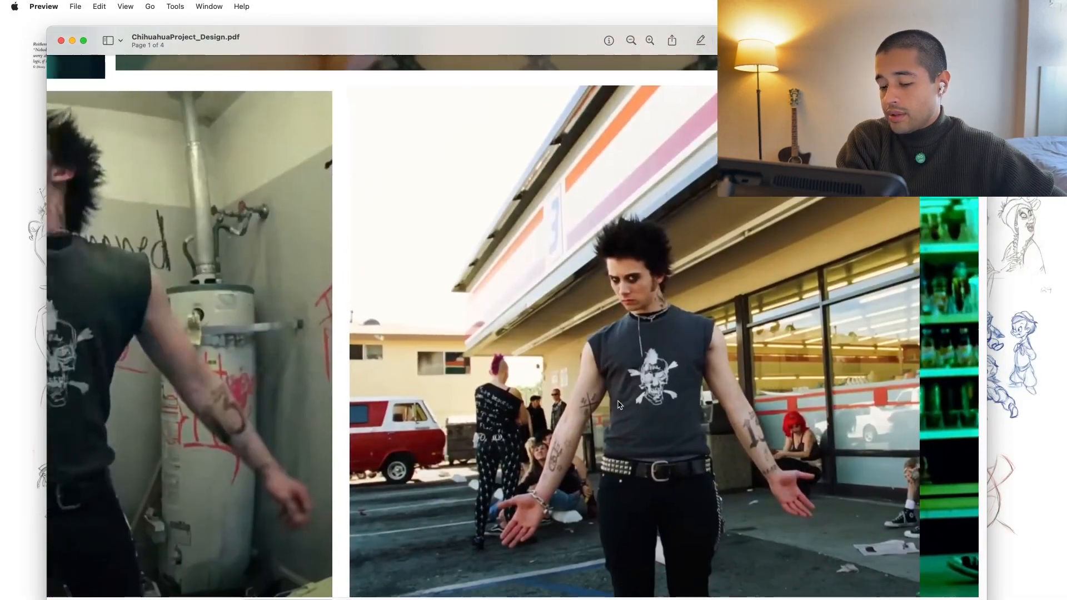
scroll(618, 400, right, 5)
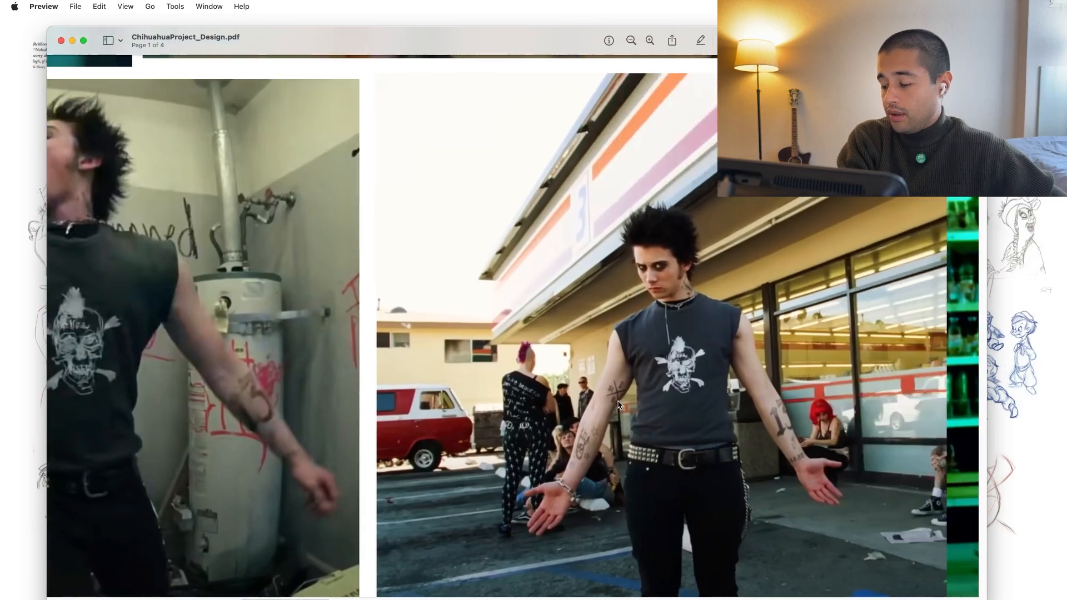
scroll(664, 479, up, 3)
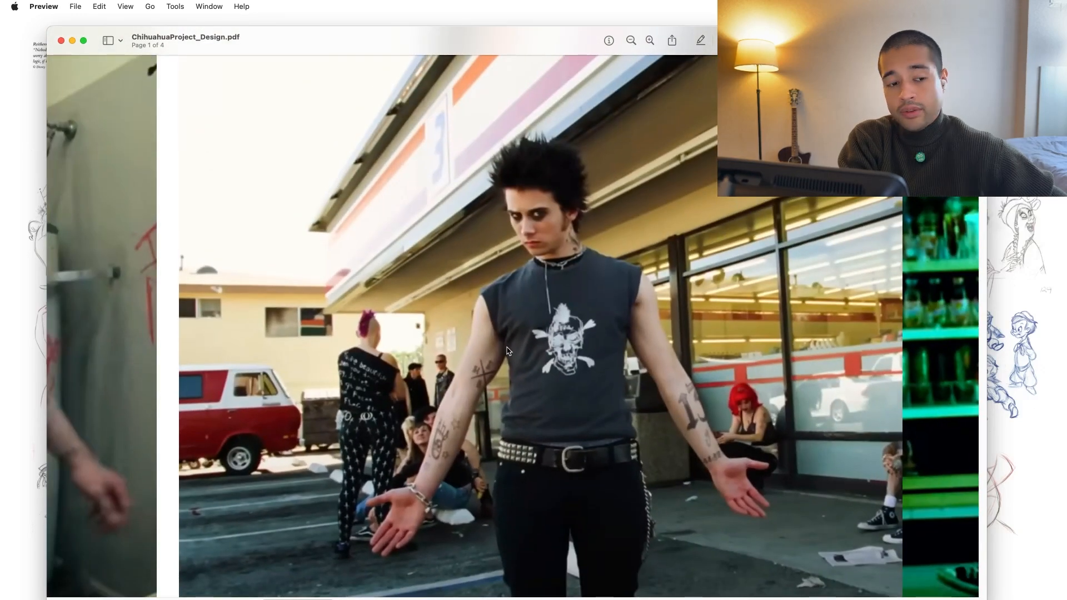
mouse_move(642, 598)
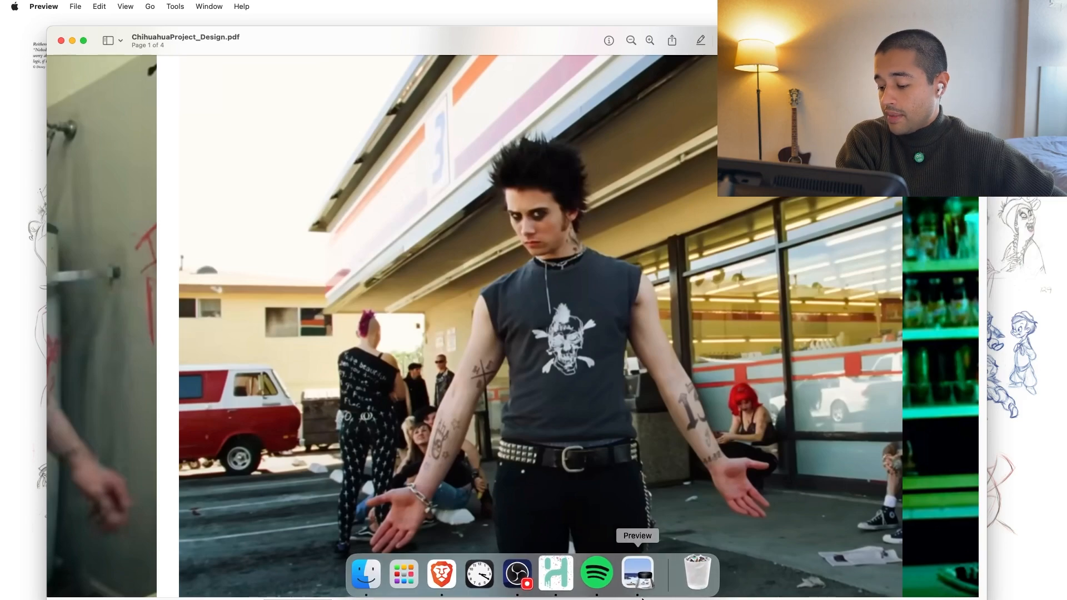
click(556, 574)
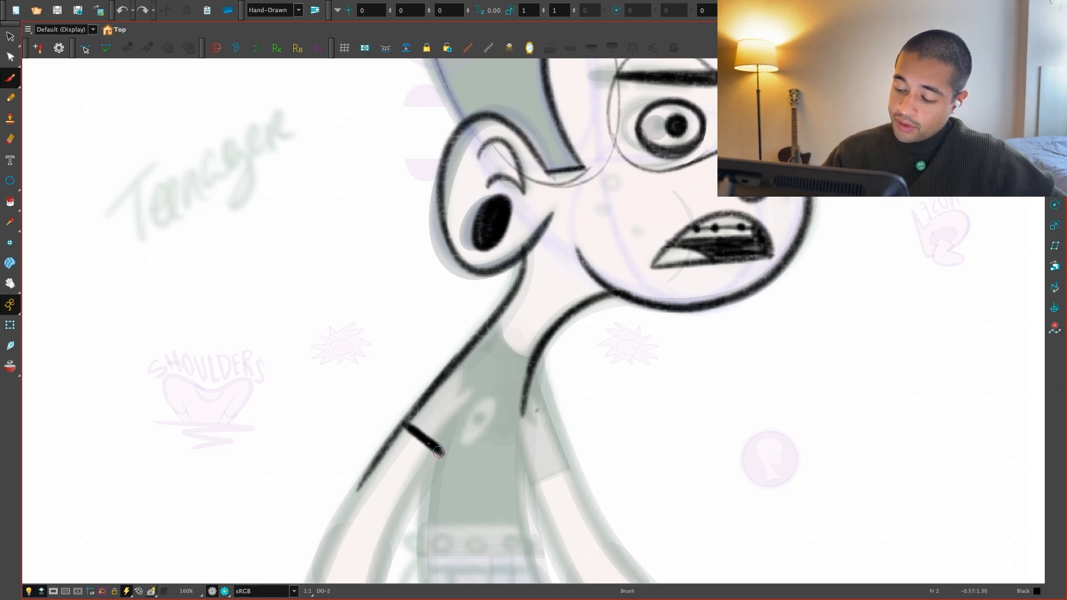
Undo the sleeve cuff line and draw a short curved armhole line at the near shoulder instead
key(ctrl+z)
key(alt+s)
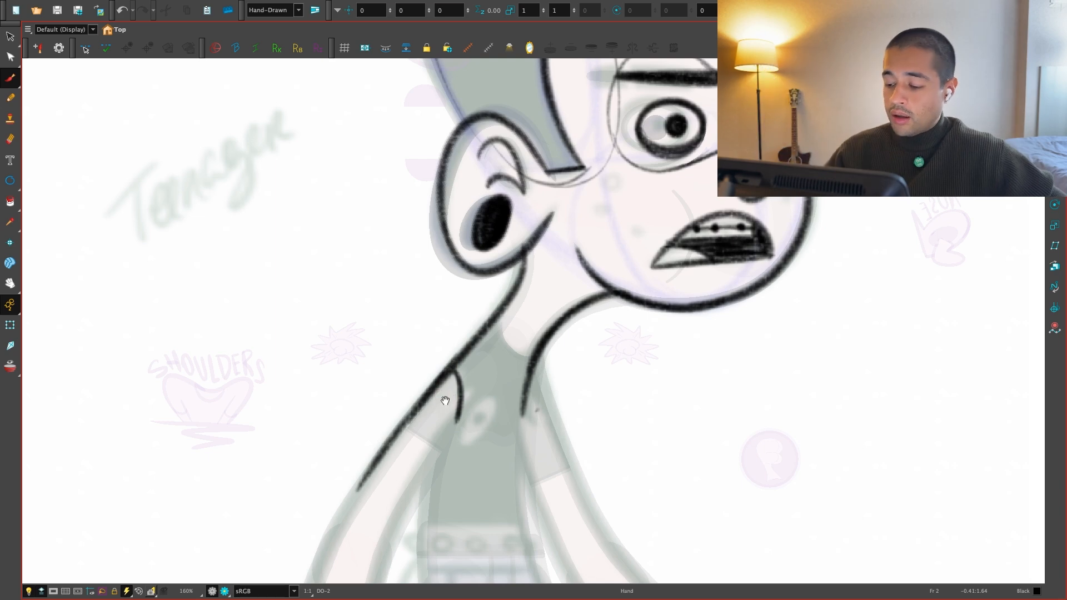
drag(446, 398, 472, 359)
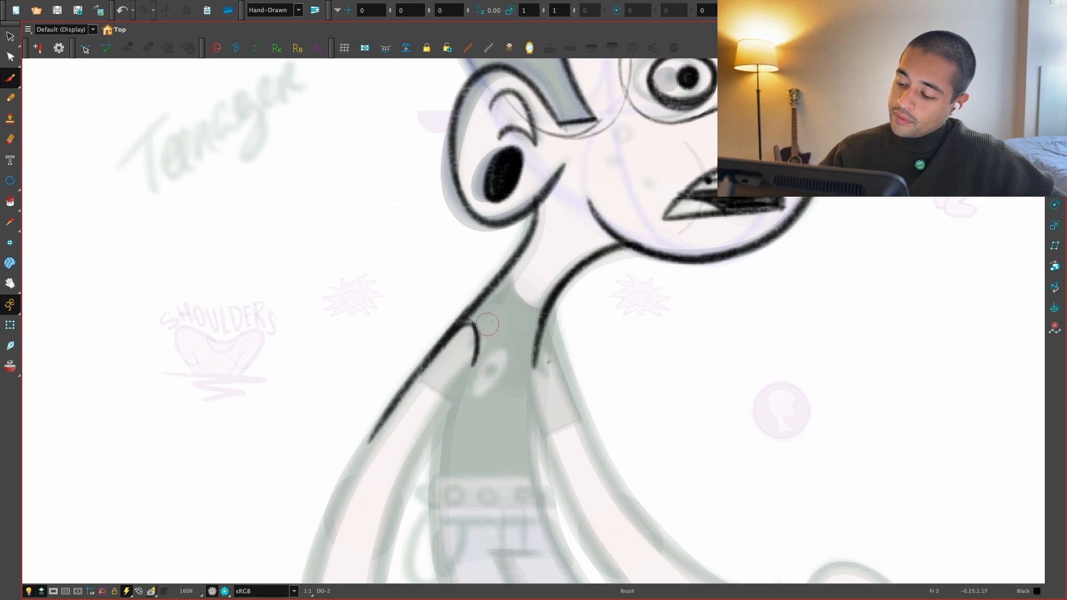
Draw the inner and outer contours of the near arm, curving from the shoulder down to the wrist
key(1)
key(1)
drag(515, 372, 563, 341)
drag(641, 489, 516, 456)
key(2)
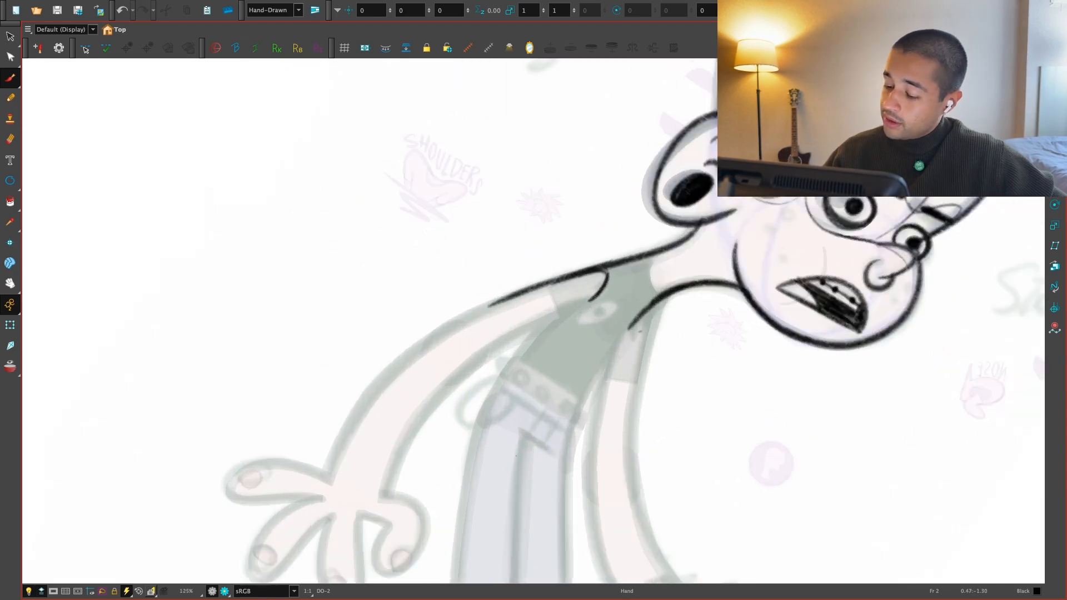
key(2)
key(alt+b)
mouse_move(342, 550)
mouse_down()
mouse_move(371, 469)
mouse_move(660, 300)
mouse_up()
drag(354, 521, 639, 286)
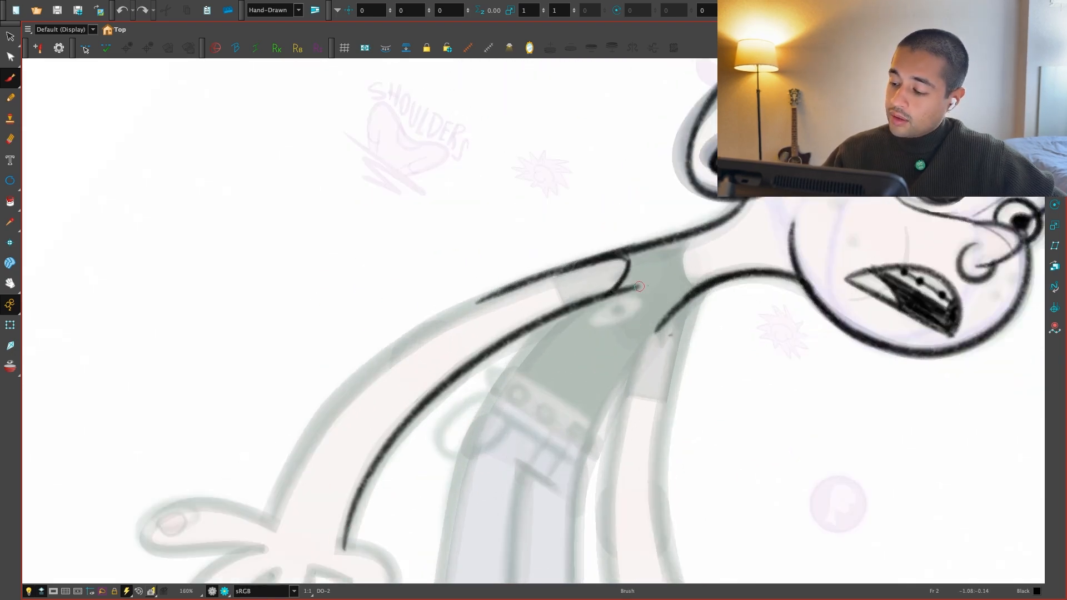
mouse_move(273, 516)
mouse_down()
mouse_move(366, 372)
mouse_move(574, 279)
mouse_move(445, 324)
mouse_move(548, 283)
mouse_up()
key(super+z)
key(shift+x)
key(shift+z)
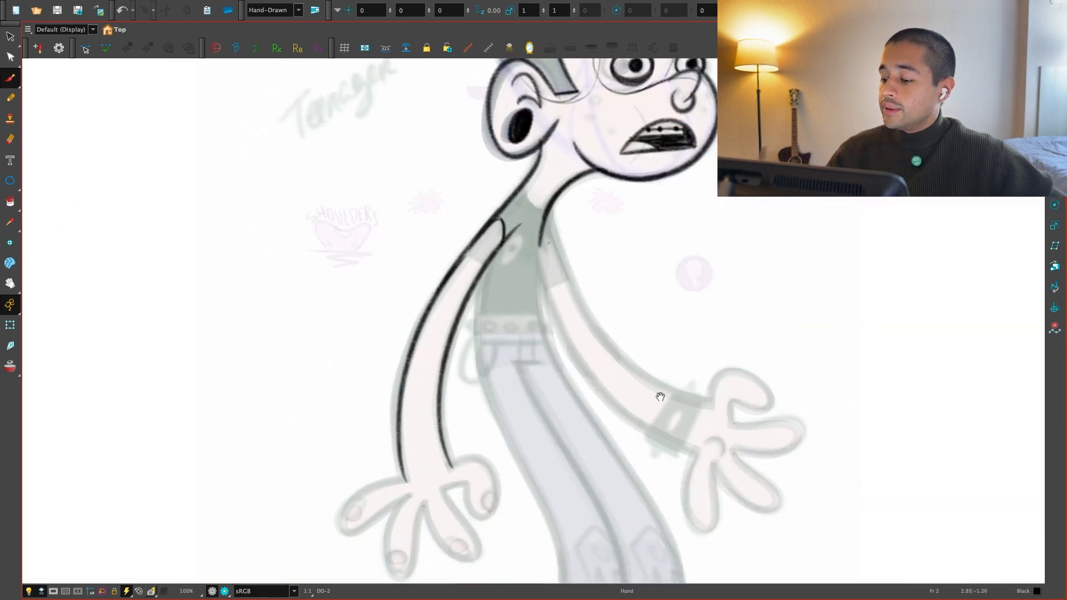
Try a small circle at the outer edge of the near wrist
drag(776, 435, 713, 423)
key(2)
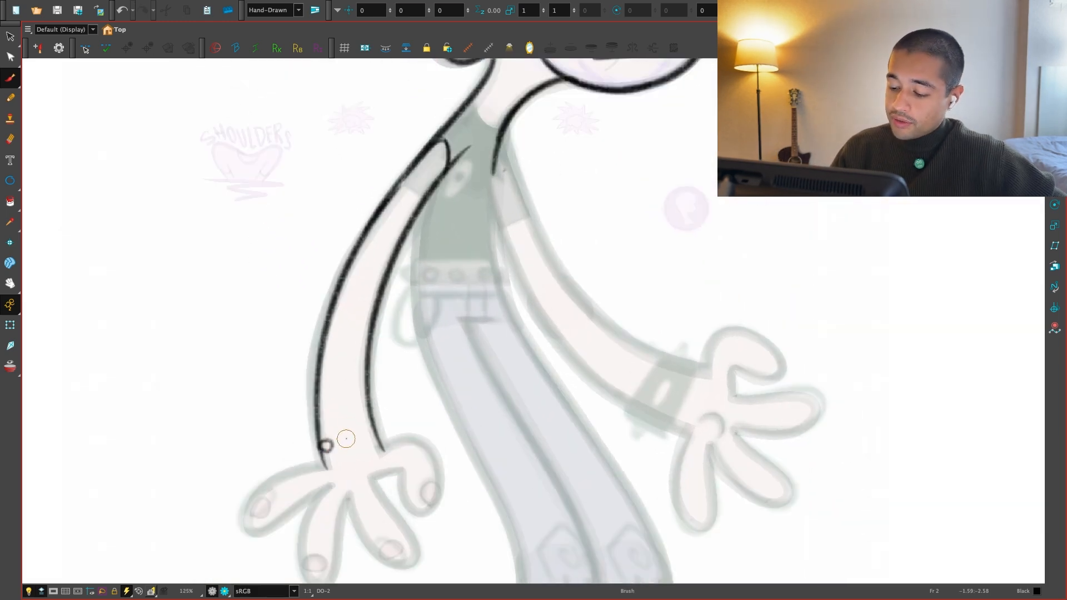
drag(322, 449, 379, 426)
Draw the curved shirt neckline across the base of the neck and two parallel bracelet lines across the near wrist
mouse_move(673, 422)
mouse_down()
mouse_move(656, 478)
mouse_move(605, 503)
mouse_up()
drag(595, 438, 607, 523)
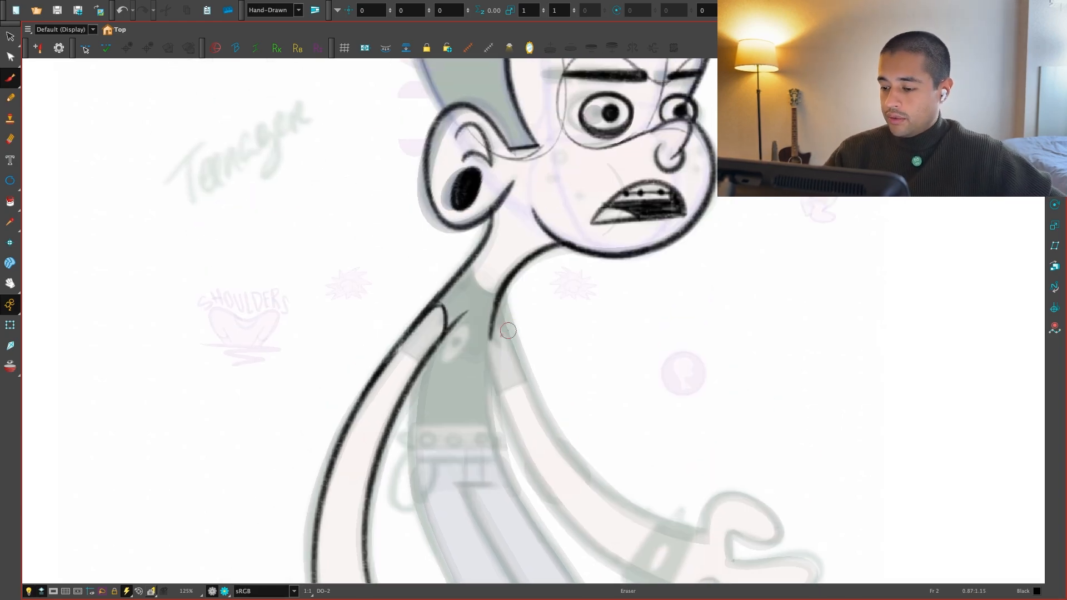
key(2)
drag(578, 364, 601, 483)
key(2)
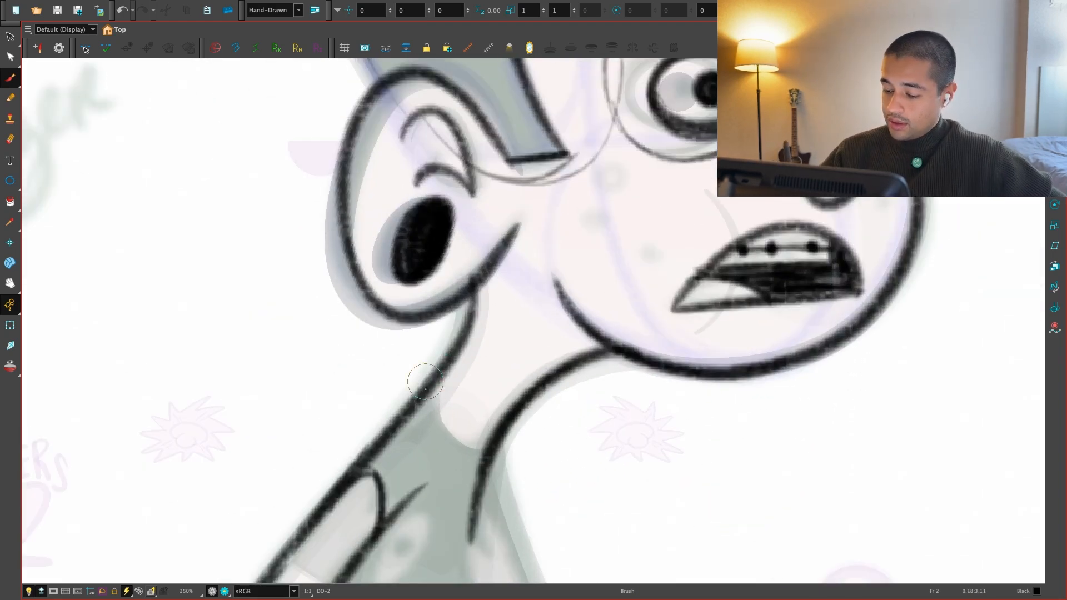
key(1)
drag(542, 433, 555, 269)
key(1)
drag(687, 494, 434, 522)
drag(505, 504, 533, 547)
key(2)
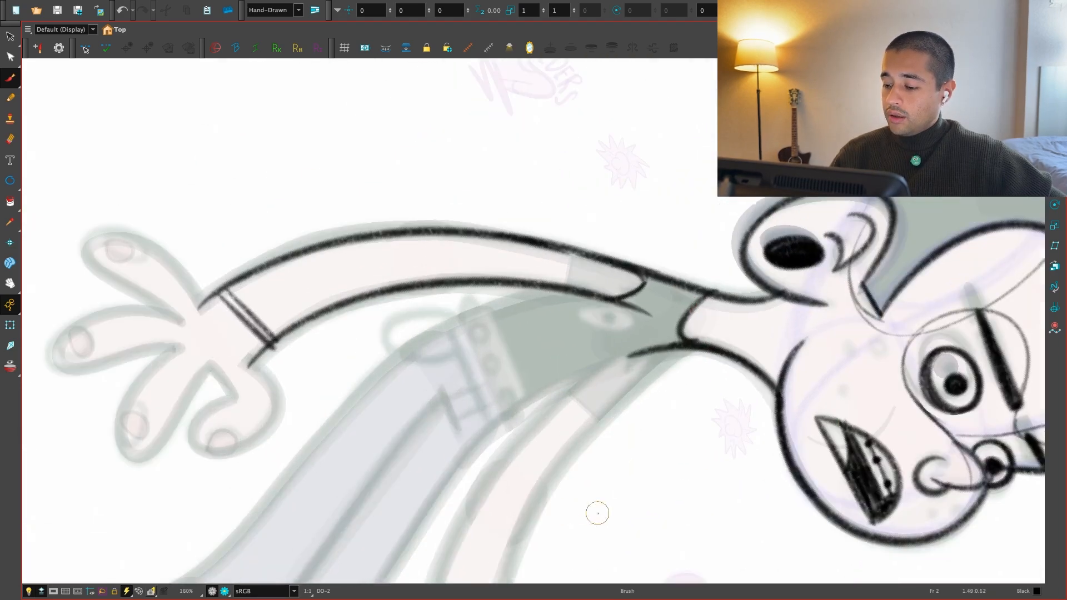
Draw the jagged trouser rip over the near knee, with a small spiral for the kneecap inside it
drag(597, 513, 590, 321)
drag(629, 485, 617, 366)
key(1)
key(1)
key(1)
key(1)
drag(732, 544, 673, 526)
key(2)
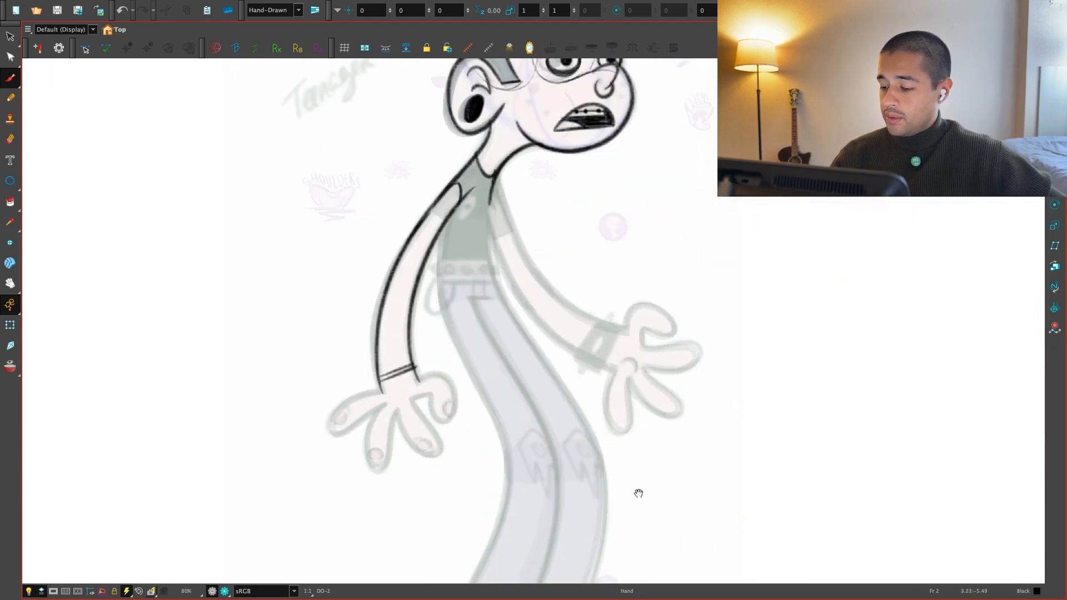
key(2)
key(2)
key(2)
key(2)
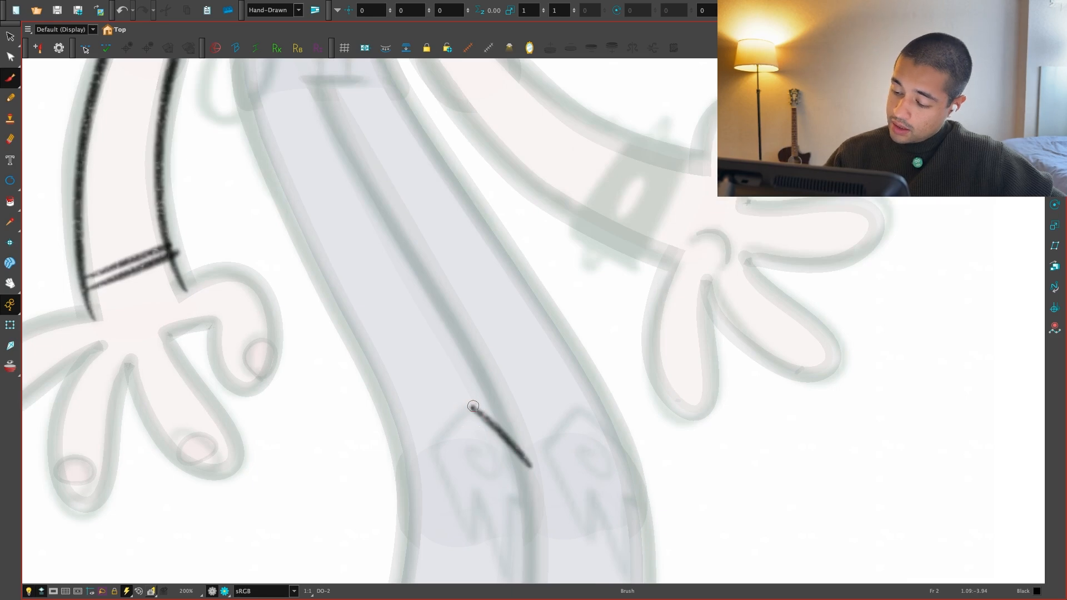
mouse_move(473, 407)
mouse_down()
mouse_move(467, 539)
mouse_move(465, 474)
mouse_move(478, 436)
mouse_move(502, 519)
mouse_move(530, 449)
mouse_up()
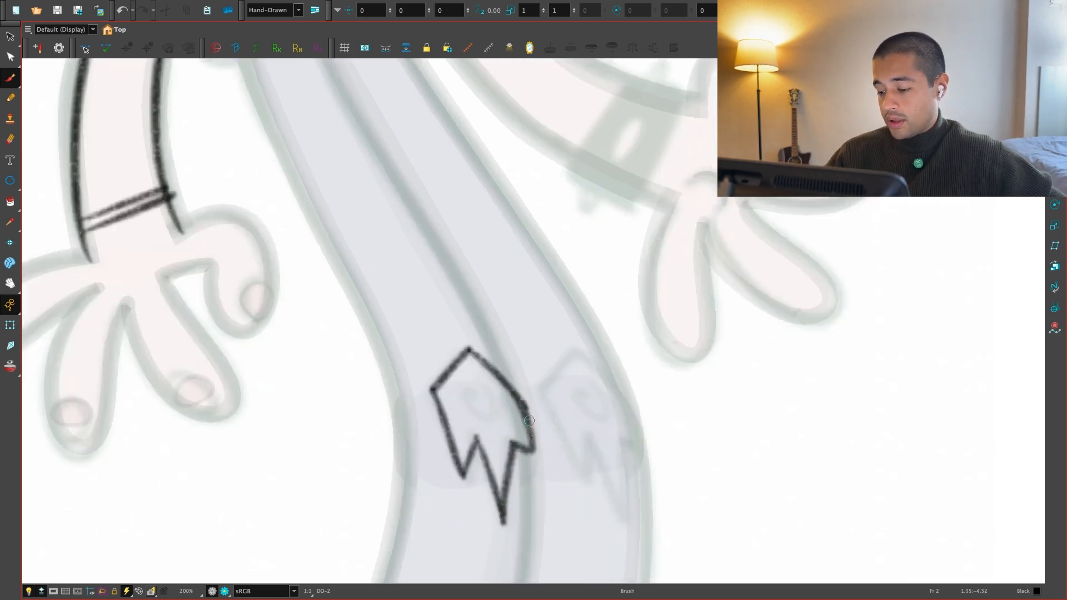
key(1)
key(1)
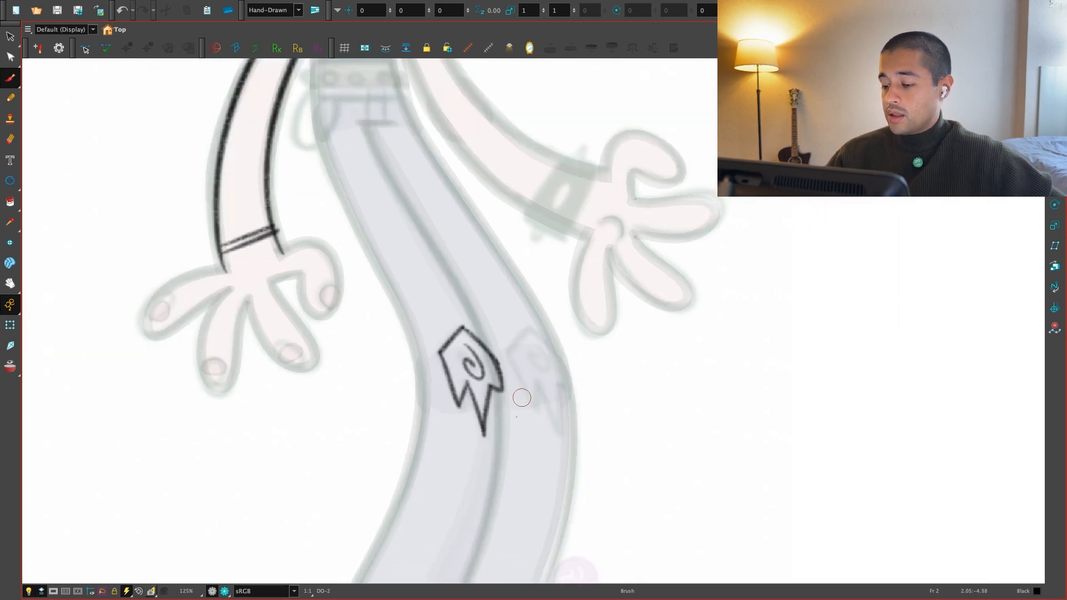
Duplicate the knee rip with its spiral and place the copy on the far knee
key(alt+s)
drag(477, 301, 573, 382)
key(ctrl+c)
key(ctrl+v)
drag(554, 438, 574, 398)
key(space)
key(1)
key(1)
key(1)
Draw the upper and lower edges of the belt as two straight lines across the waist
key(2)
key(2)
key(2)
key(2)
key(2)
key(2)
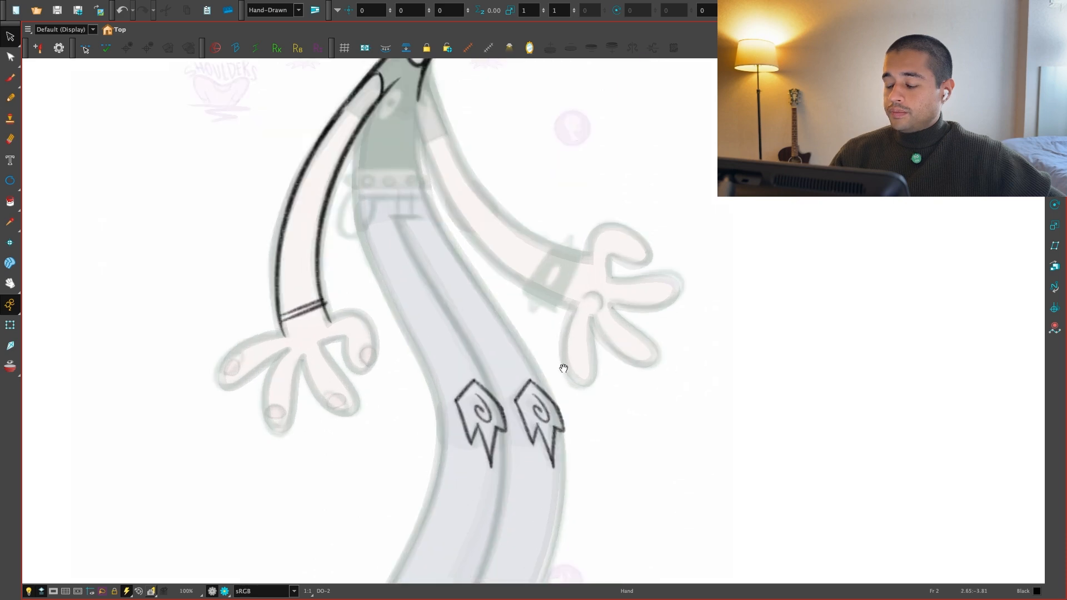
key(alt+b)
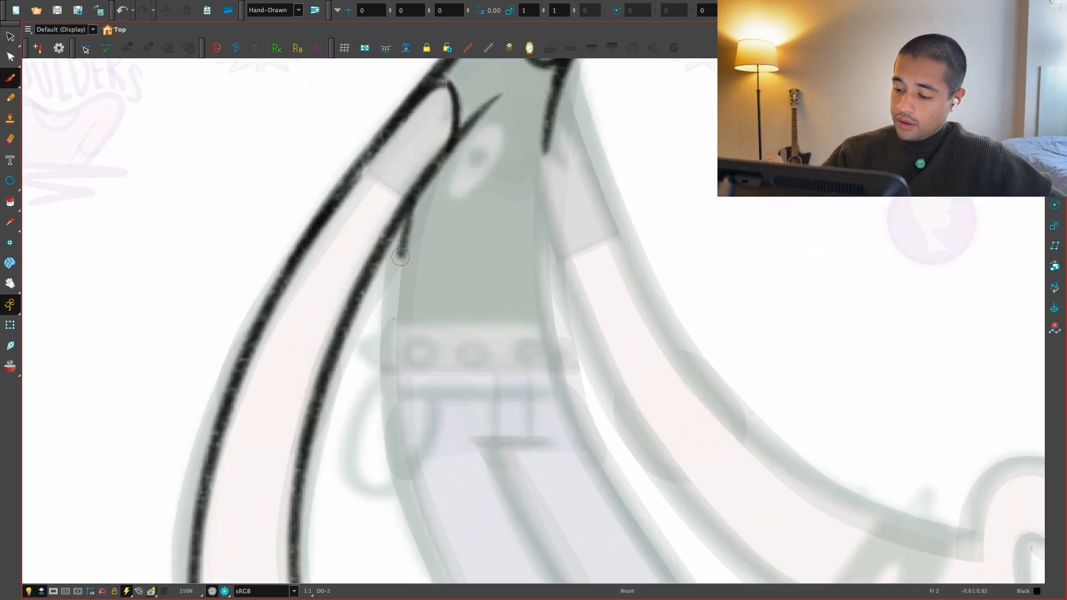
mouse_move(660, 476)
mouse_down()
mouse_move(697, 515)
mouse_move(515, 335)
mouse_move(559, 314)
mouse_up()
drag(445, 458, 591, 373)
key(shift+x)
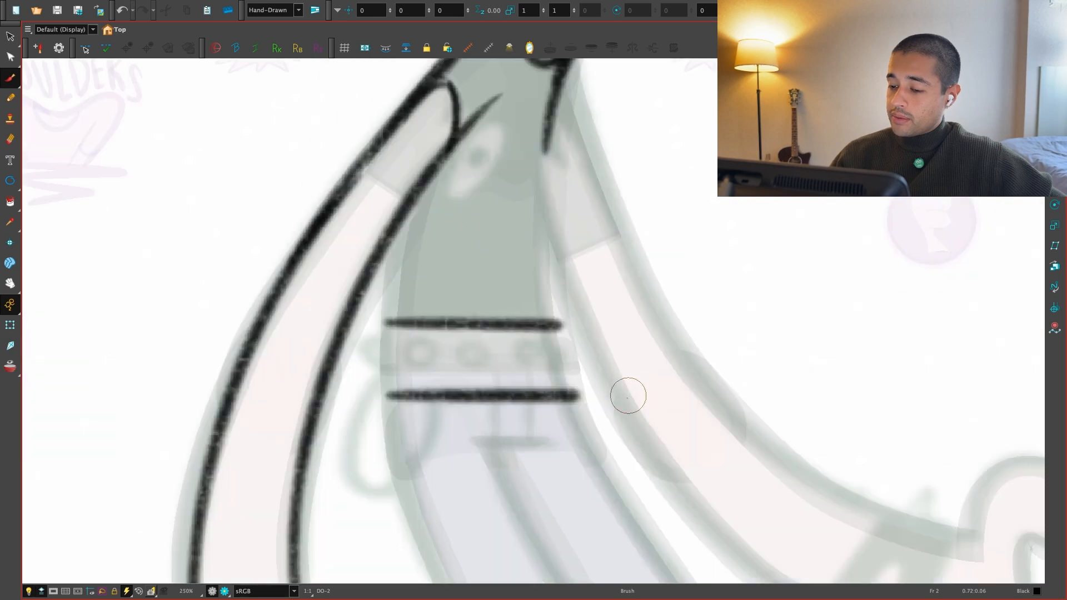
key(1)
key(1)
key(1)
Draw three round studs in a row between the belt's two edge lines
key(alt+s)
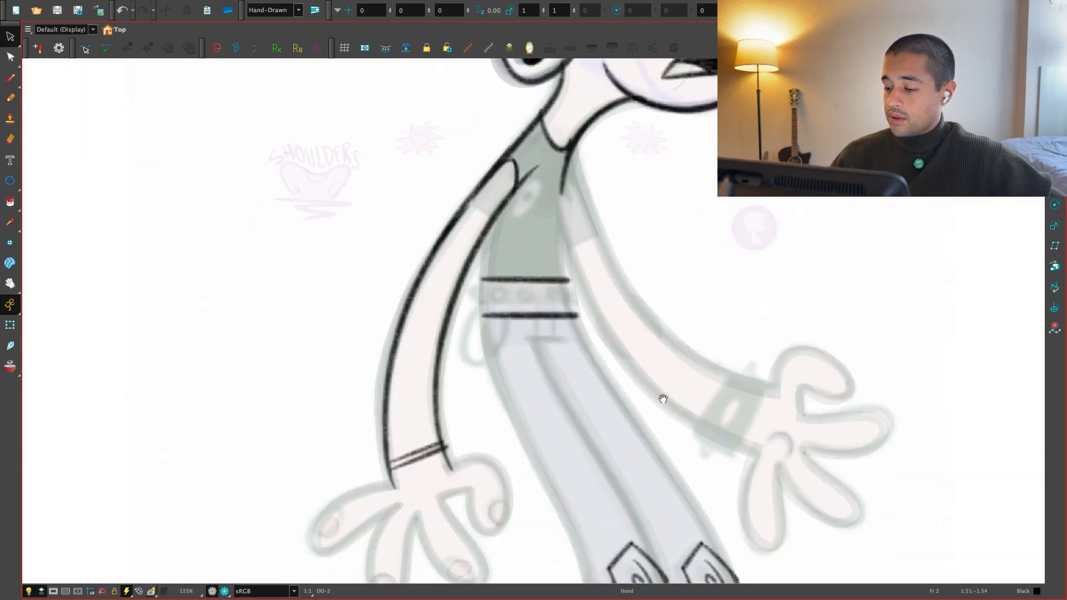
key(2)
key(2)
key(2)
drag(663, 400, 698, 469)
key(2)
drag(796, 452, 764, 504)
key(alt+b)
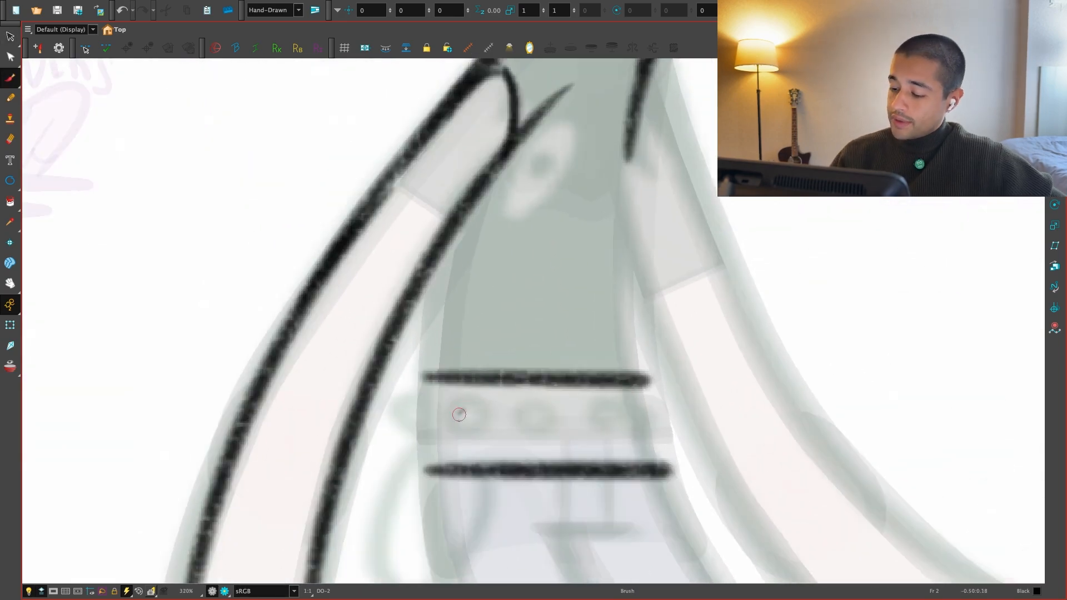
drag(460, 410, 460, 411)
mouse_move(562, 422)
mouse_down()
mouse_move(530, 417)
mouse_move(602, 411)
mouse_up()
key(1)
key(1)
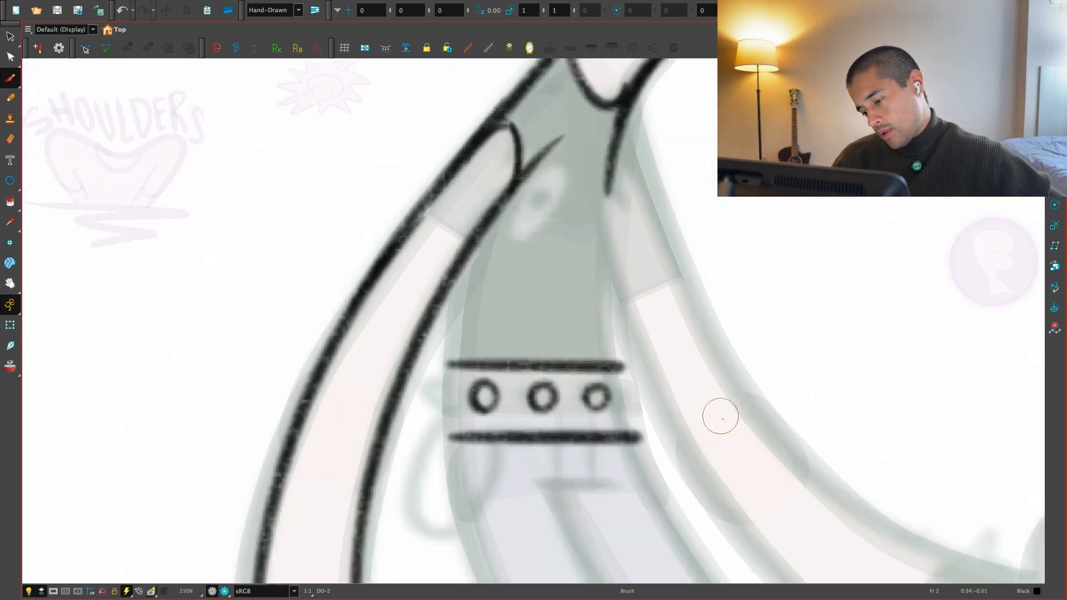
Close both ends of the belt with short lines joining its upper and lower edges
drag(466, 357, 467, 416)
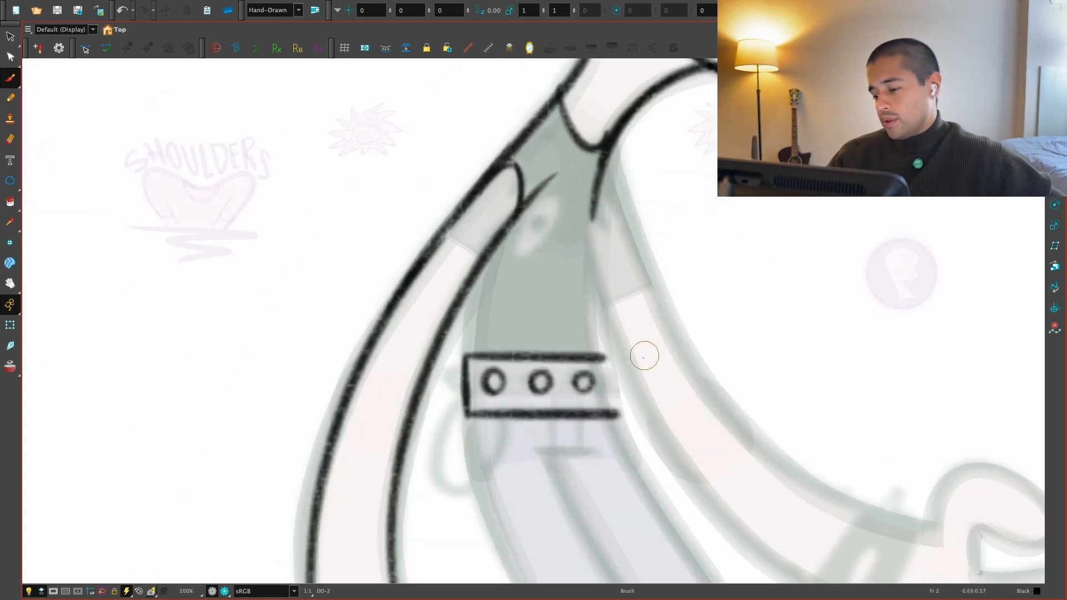
drag(603, 358, 618, 415)
drag(501, 439, 526, 422)
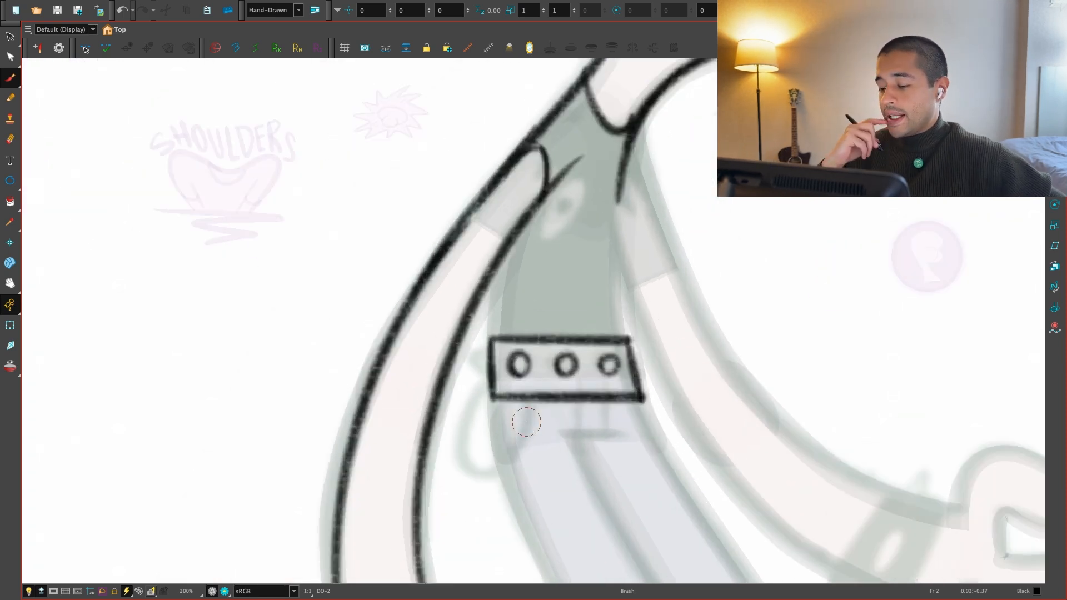
Draw a narrow slanted loop hanging from the belt's lower edge beside the near hip, undoing the stray strokes
key(2)
mouse_move(523, 351)
mouse_down()
mouse_move(440, 448)
mouse_move(468, 433)
mouse_move(450, 457)
mouse_move(485, 362)
mouse_move(512, 363)
mouse_move(500, 341)
mouse_up()
key(ctrl+z)
key(ctrl+z)
key(ctrl+z)
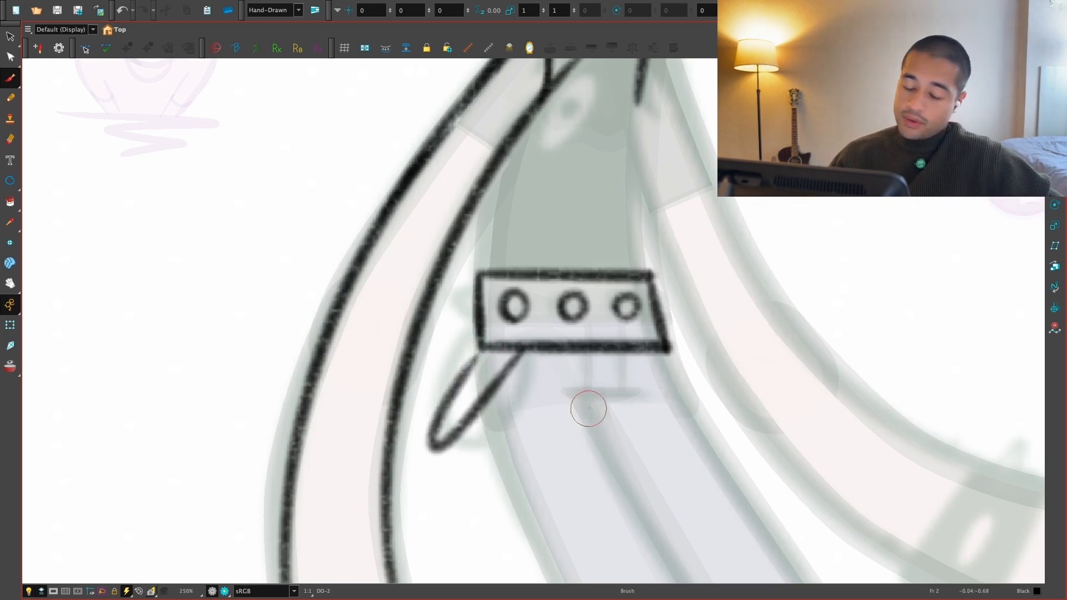
Check the studded belt and the chain at the hip in the ChihuahuaProject_Design.pdf reference photo, and return to Harmony
key(ctrl+Up)
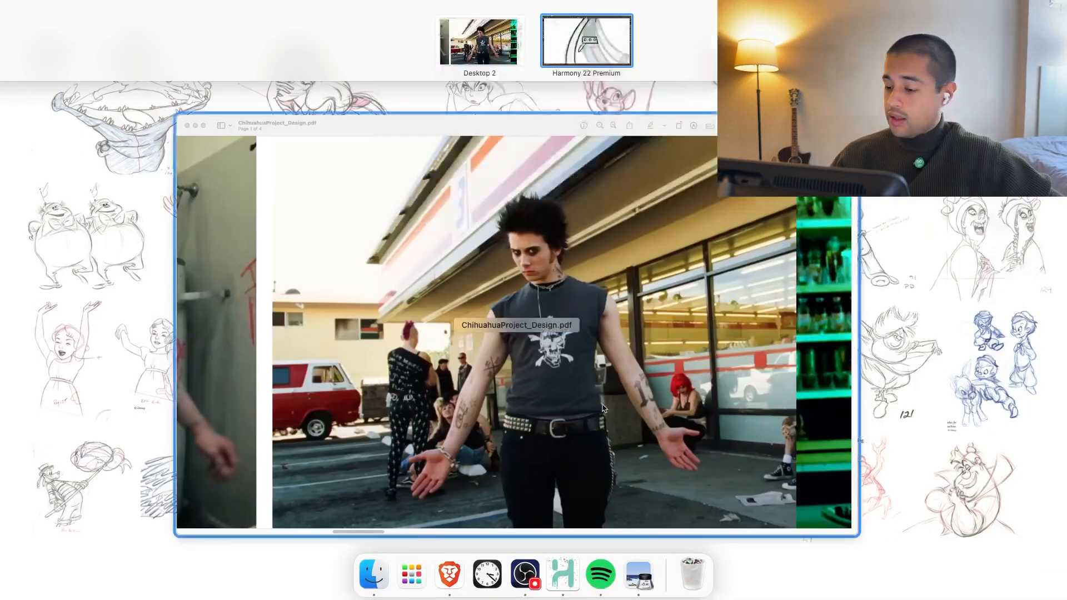
click(615, 479)
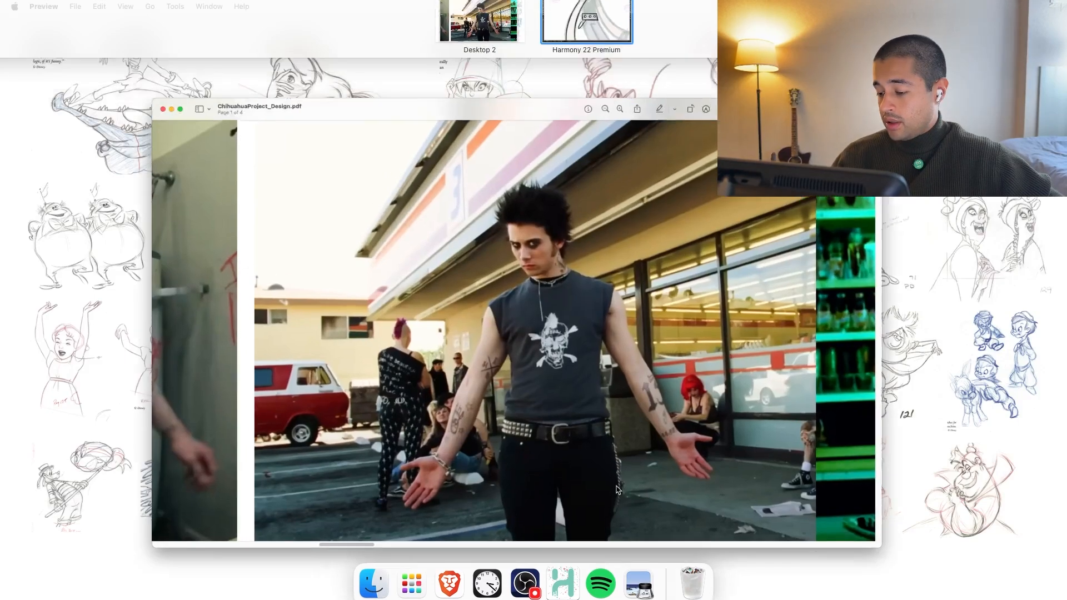
key(ctrl+Up)
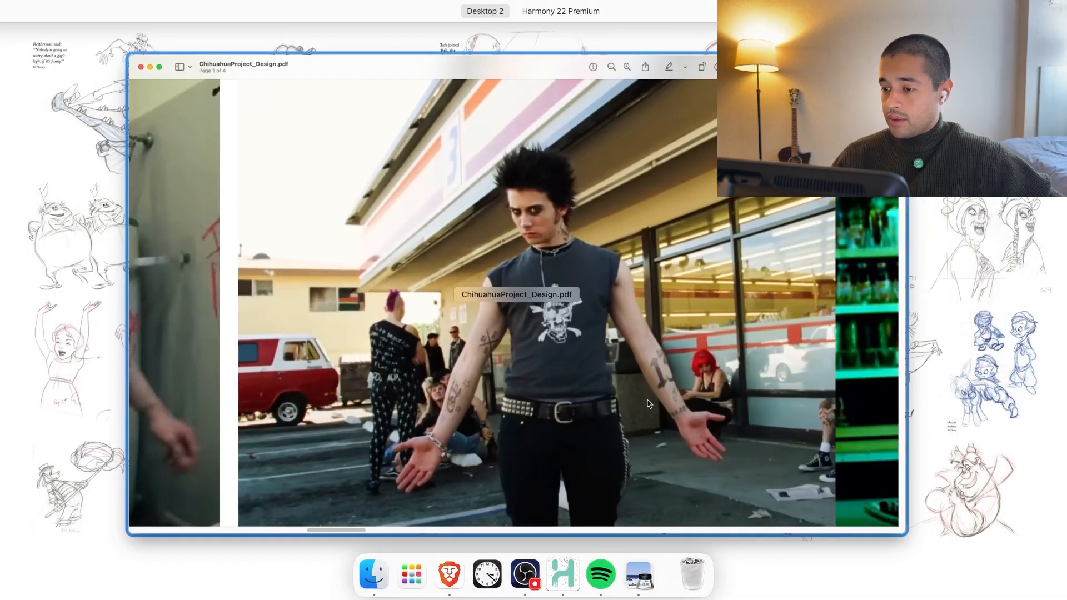
click(652, 510)
key(ctrl+Up)
click(563, 573)
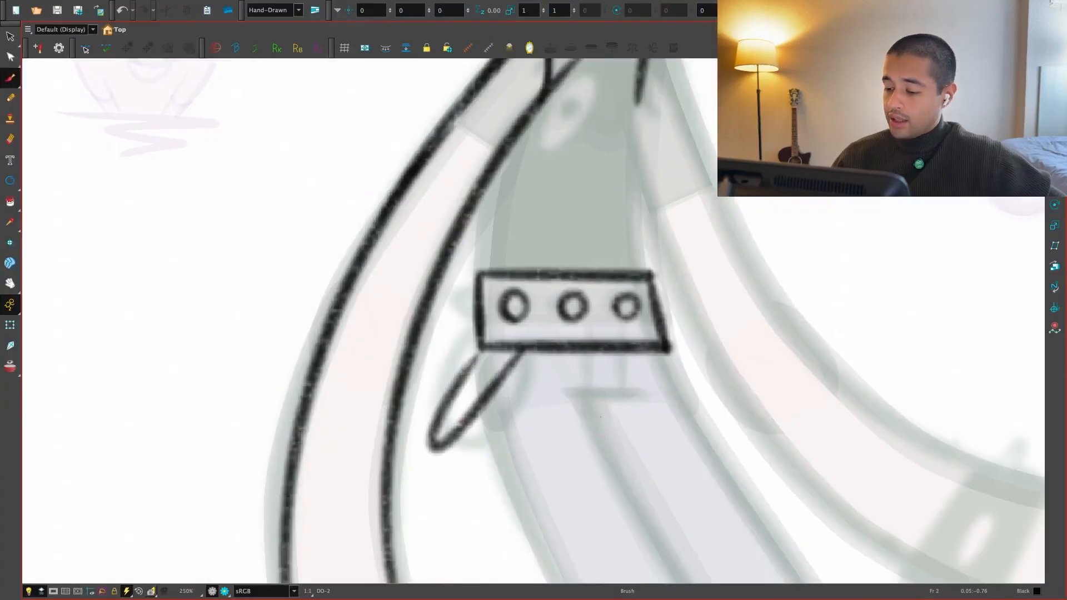
Join the upper ends of the hanging loop to the belt's lower edge
drag(484, 350, 523, 351)
key(1)
key(1)
key(1)
key(1)
key(1)
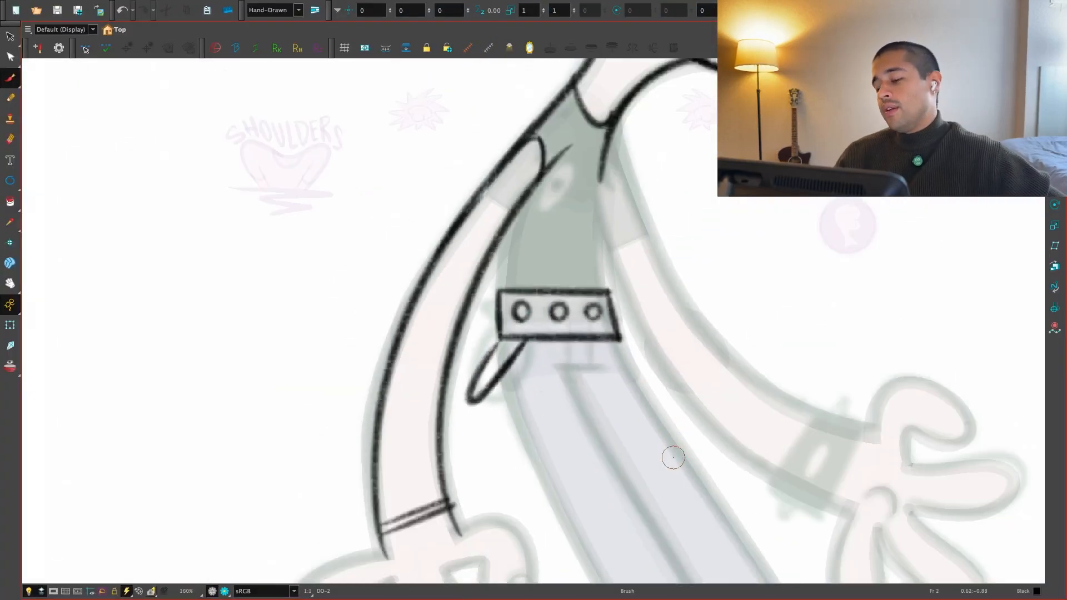
Draw the near hip line curving down from the belt along the back edge of the trousers
key(2)
key(2)
drag(604, 443, 566, 379)
mouse_move(471, 275)
mouse_down()
mouse_move(498, 381)
mouse_move(496, 371)
mouse_up()
drag(476, 300, 502, 383)
drag(711, 467, 679, 531)
key(2)
key(1)
key(1)
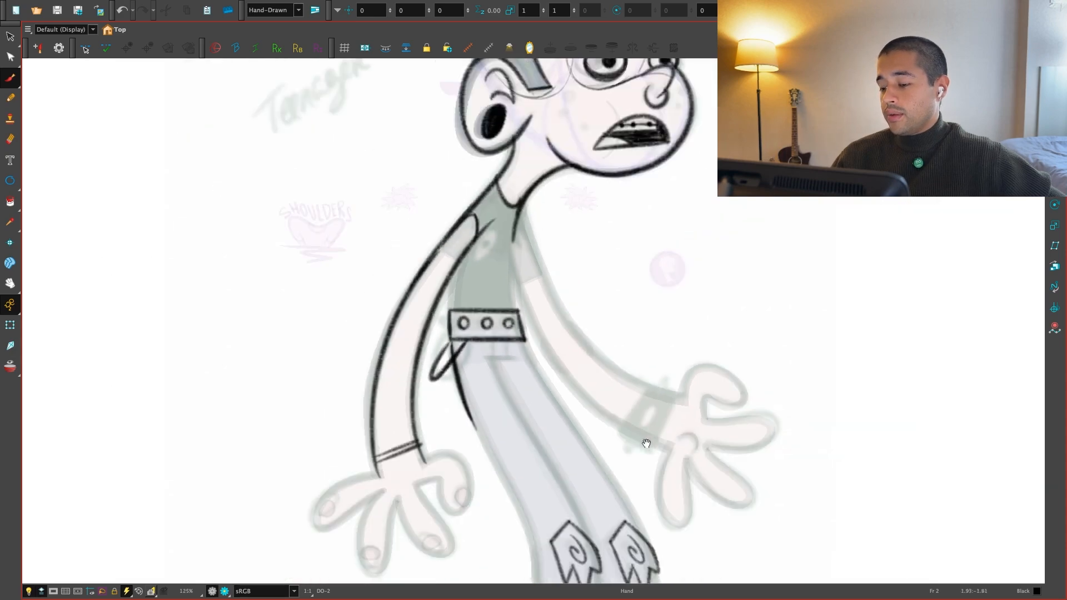
Draw the front torso edge from the neckline to the belt, its short hip continuation, and the back torso edge above the belt
drag(645, 443, 630, 532)
key(2)
key(ctrl+z)
drag(493, 302, 505, 467)
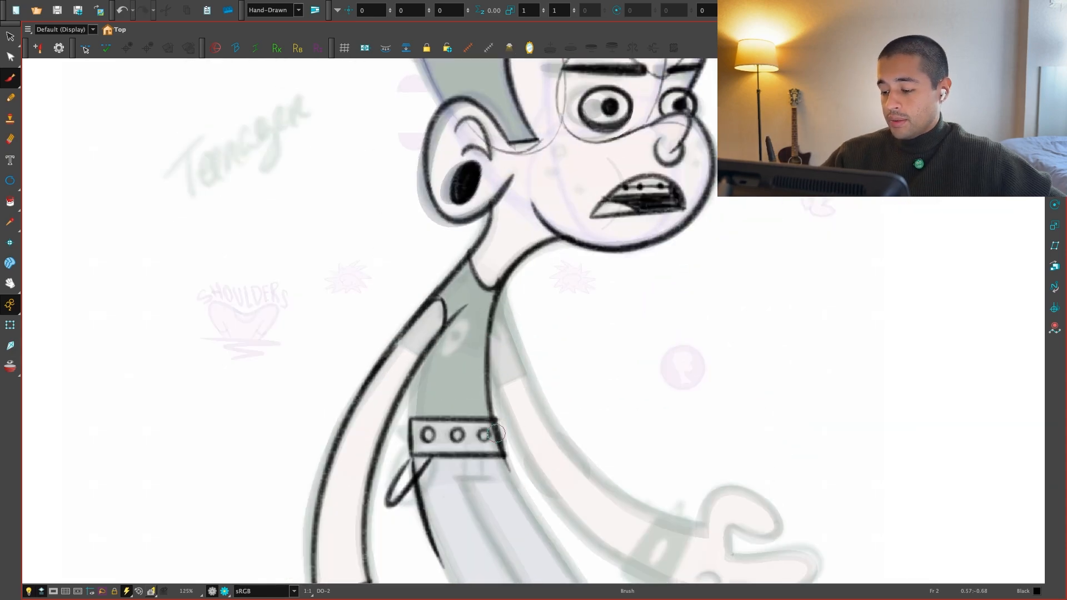
drag(490, 339, 526, 502)
drag(417, 367, 418, 514)
Examine the three-quarter figure as a whole and the new torso, hip and belt lines up close
key(2)
key(2)
key(2)
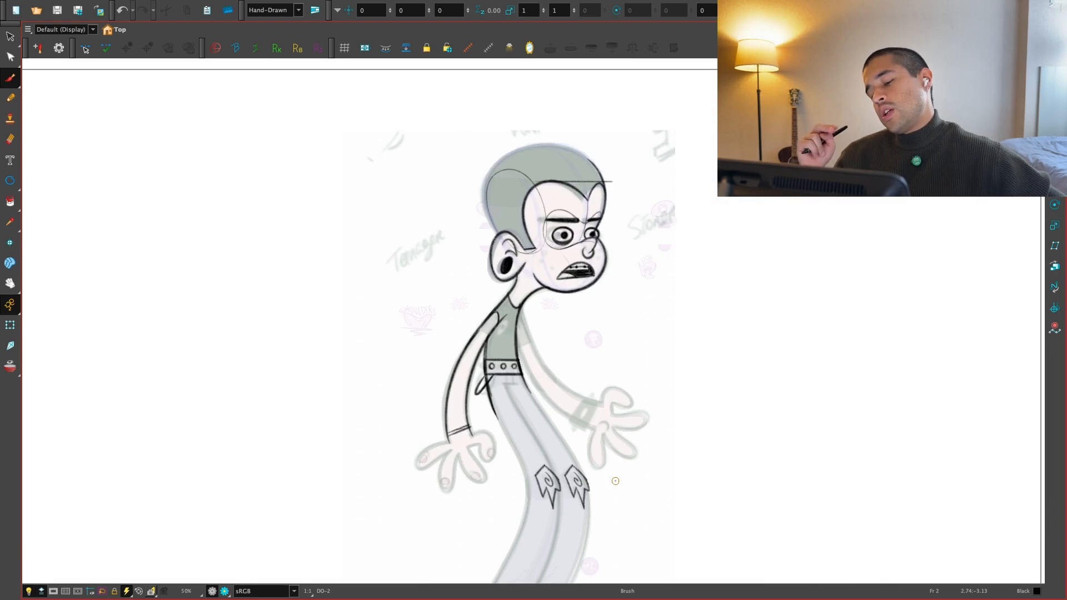
key(1)
key(1)
key(1)
key(1)
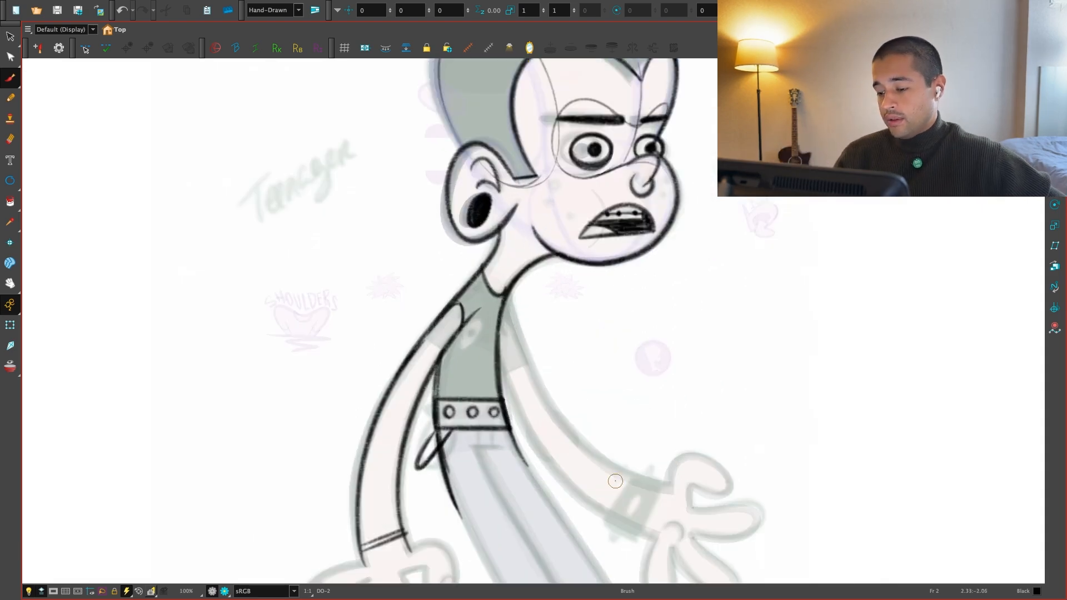
key(2)
key(2)
key(2)
key(1)
key(2)
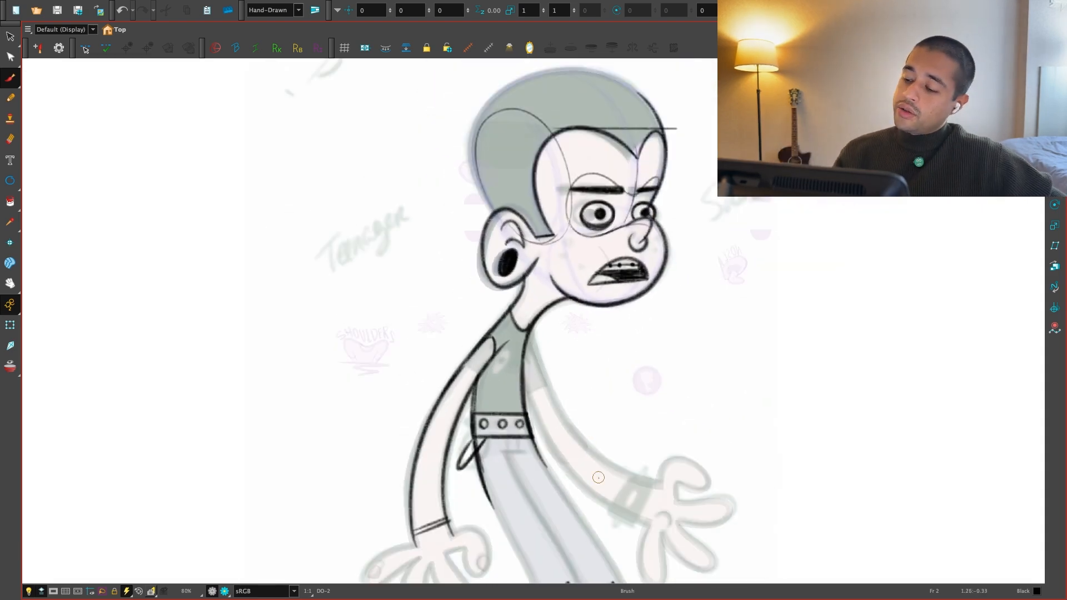
key(1)
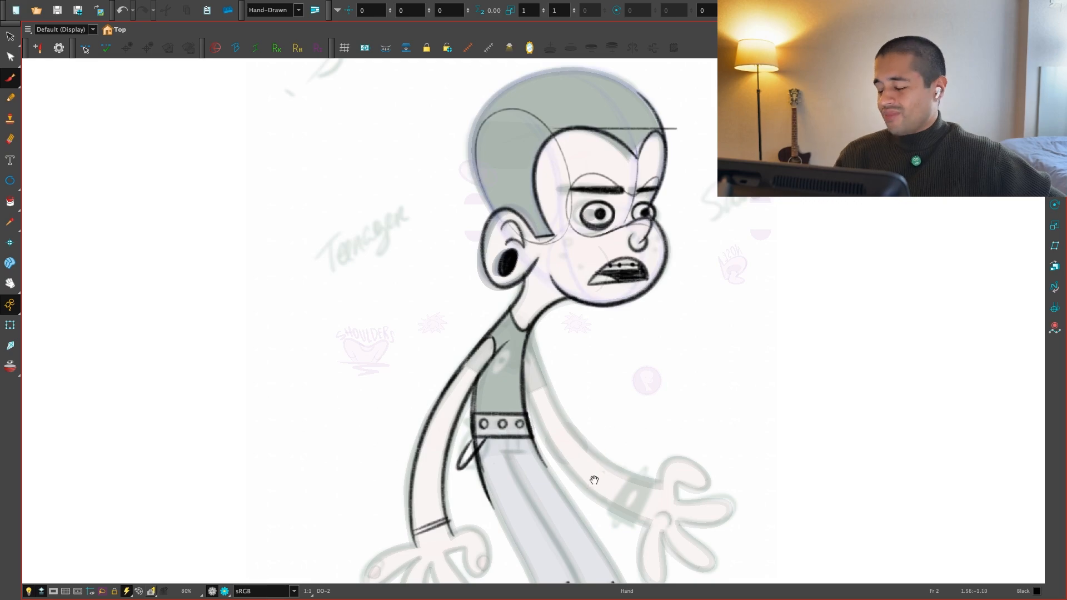
key(2)
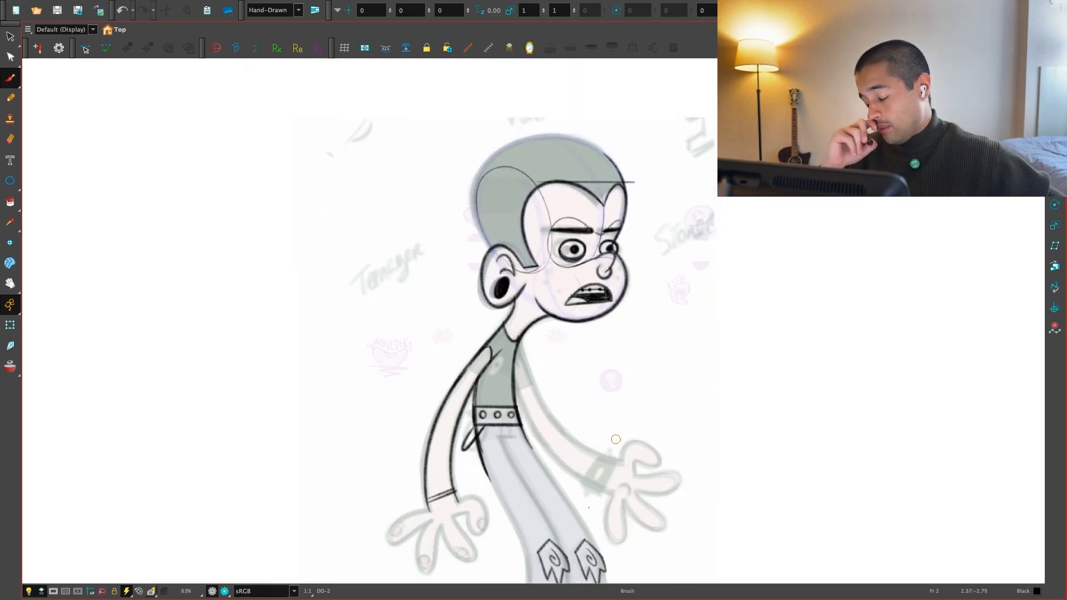
key(2)
Try marking two small dots on the far arm's wristband, and undo them
drag(588, 507, 553, 445)
drag(650, 439, 631, 400)
key(2)
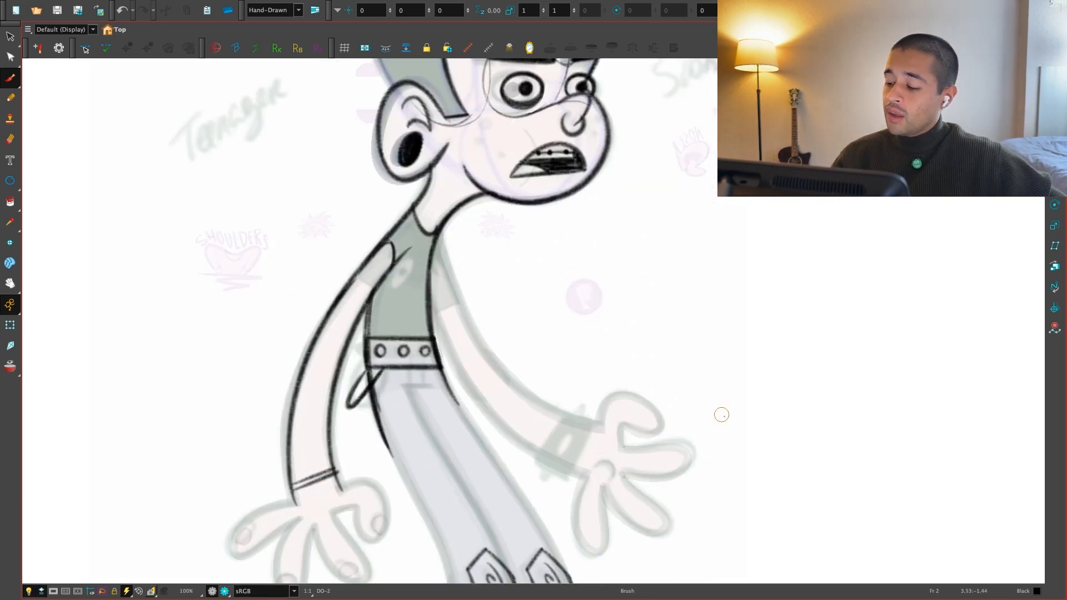
drag(722, 414, 467, 461)
key(1)
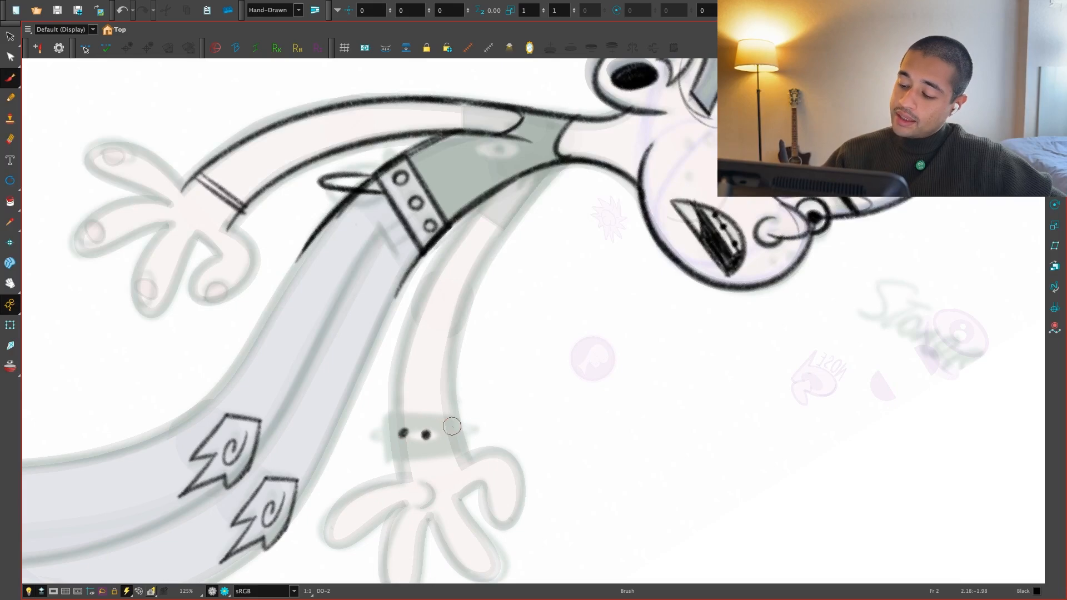
key(super+z)
key(super+z)
Draw the lower and upper edges of the far arm as long curves between wrist and shoulder, redoing the first stroke
drag(615, 502, 520, 520)
key(2)
drag(434, 410, 440, 497)
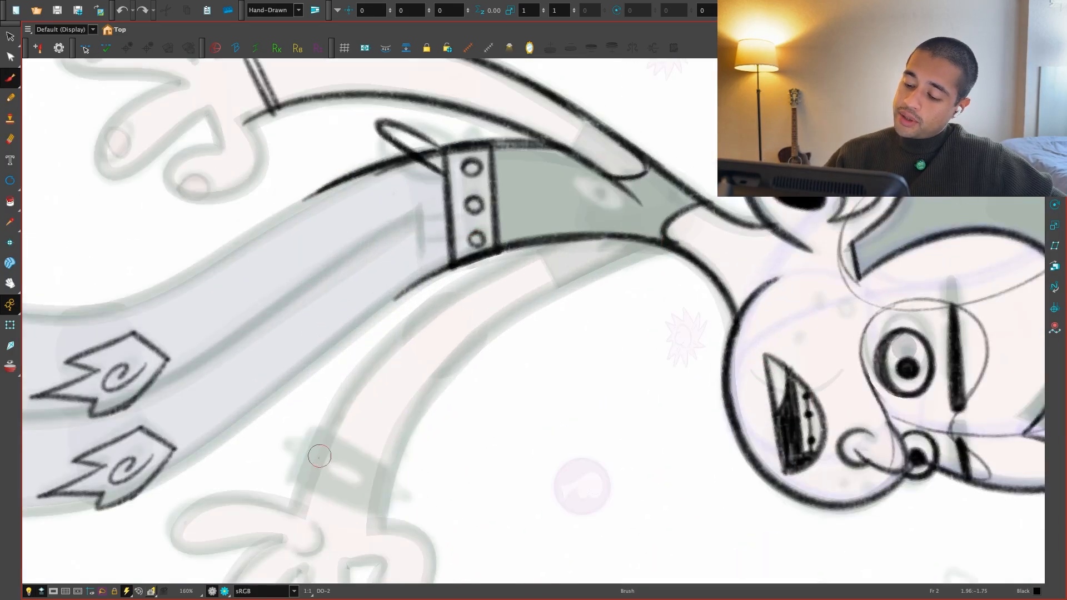
mouse_move(303, 514)
mouse_down()
mouse_move(313, 457)
mouse_move(603, 230)
mouse_up()
key(super+z)
mouse_move(302, 514)
mouse_down()
mouse_move(388, 351)
mouse_move(618, 240)
mouse_up()
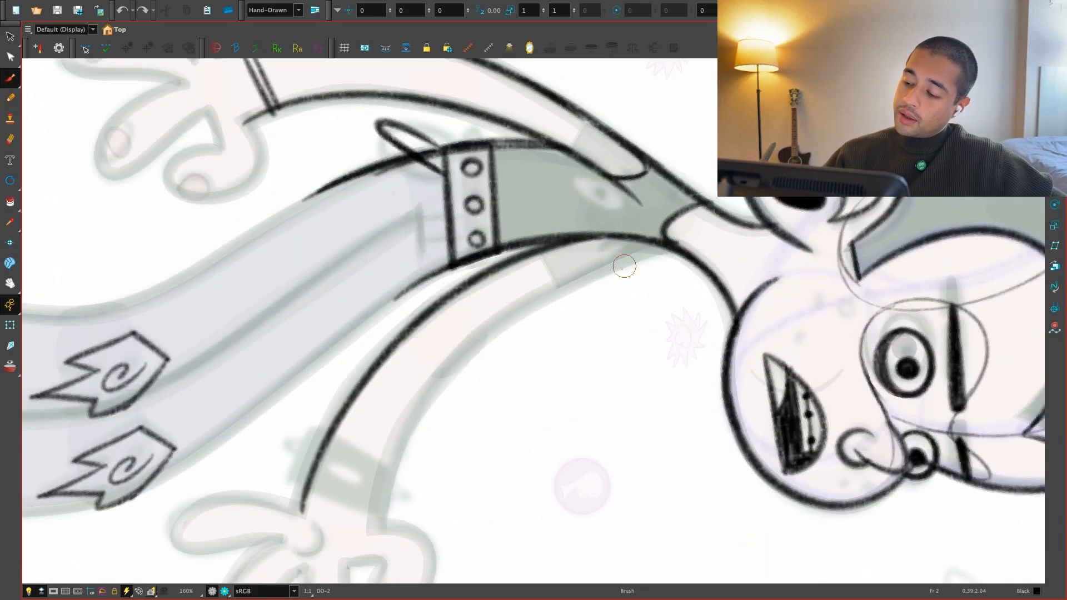
mouse_move(379, 531)
mouse_down()
mouse_move(628, 250)
mouse_move(681, 242)
mouse_up()
key(shift+x)
key(1)
drag(606, 420, 602, 528)
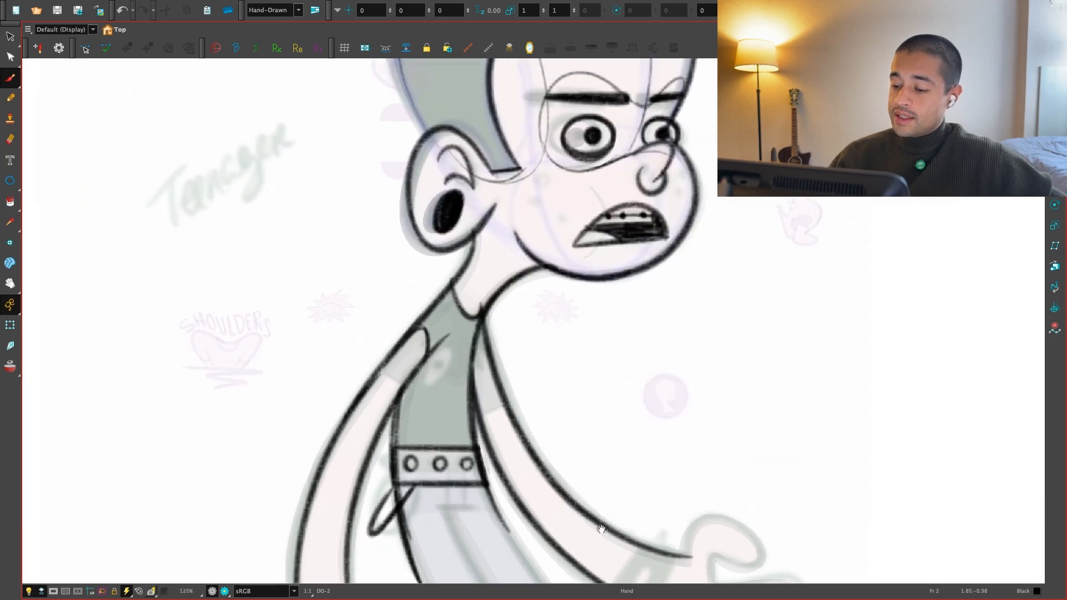
Erase the upper end of the front torso line where it overlaps the far shoulder below the neckline
key(e)
drag(477, 328, 481, 343)
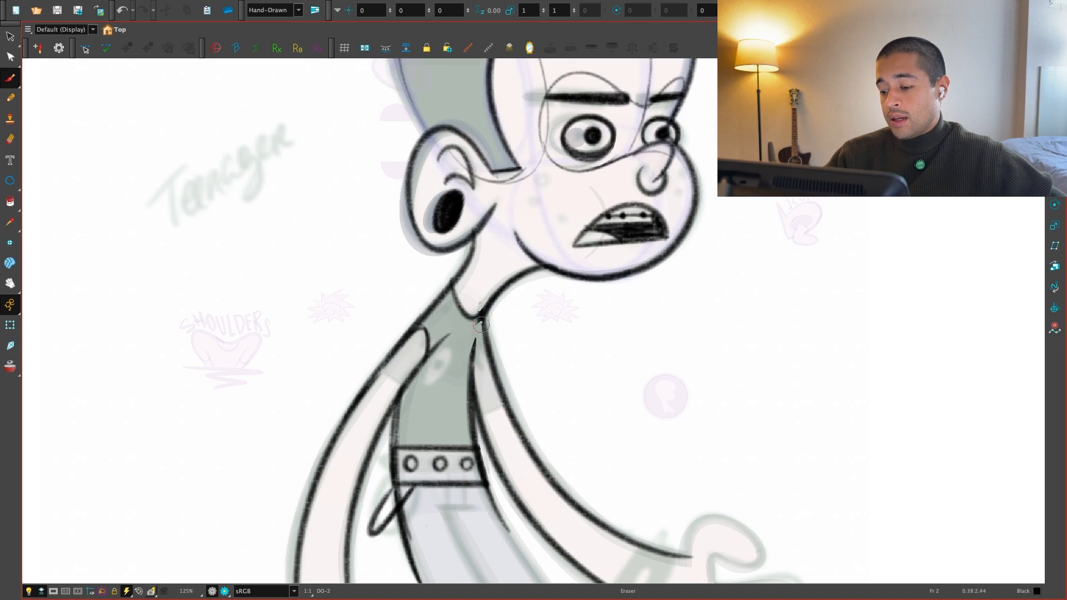
key(2)
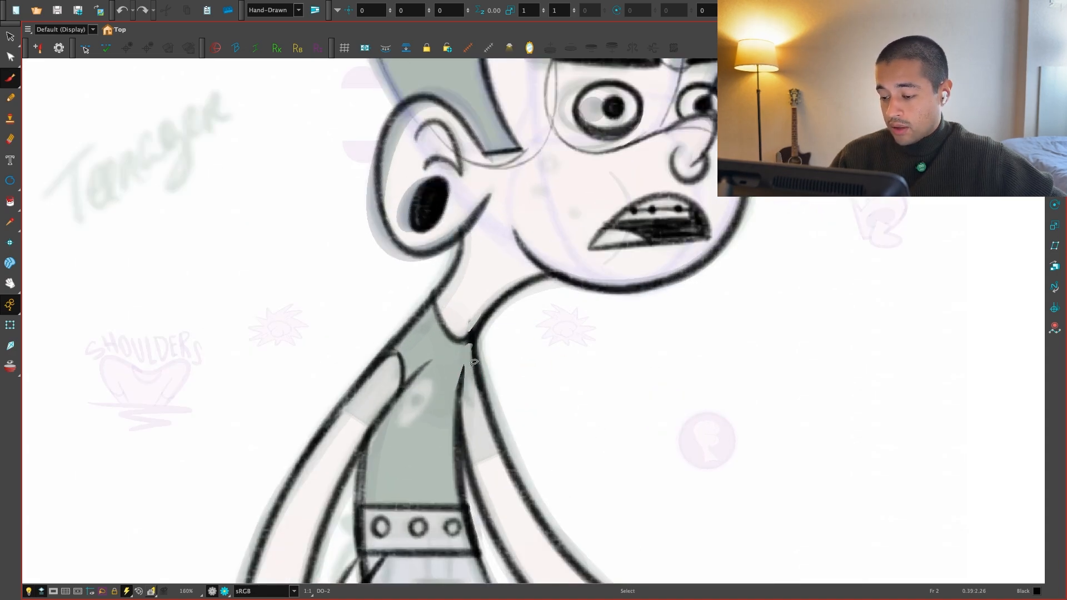
key(1)
key(1)
key(1)
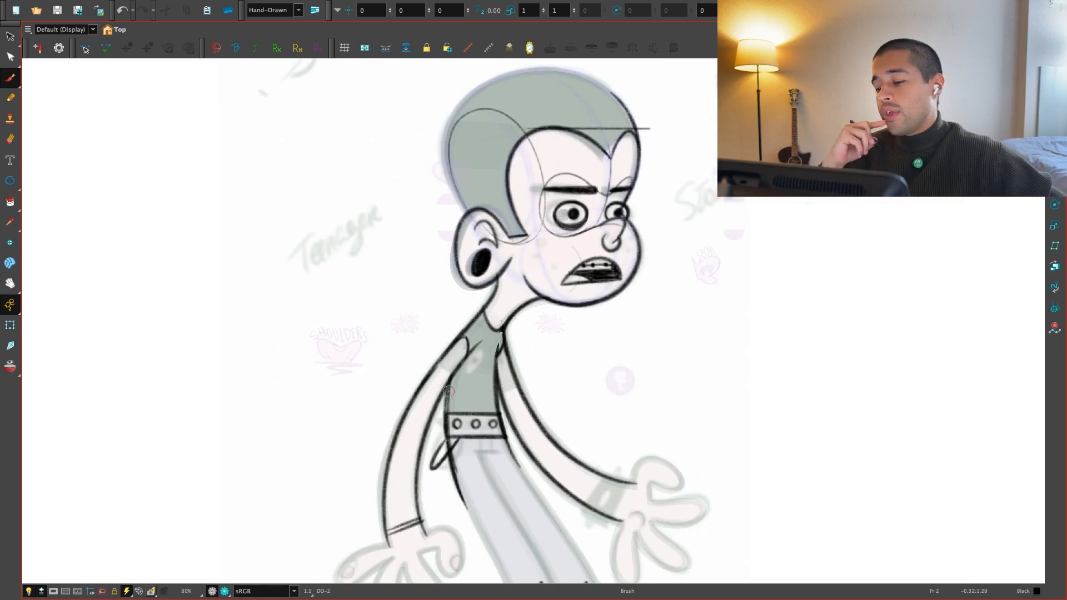
Try a row of small round studs above the near arm's wristband, and undo them
key(2)
key(2)
mouse_move(666, 494)
mouse_down()
mouse_move(710, 424)
mouse_move(823, 420)
mouse_up()
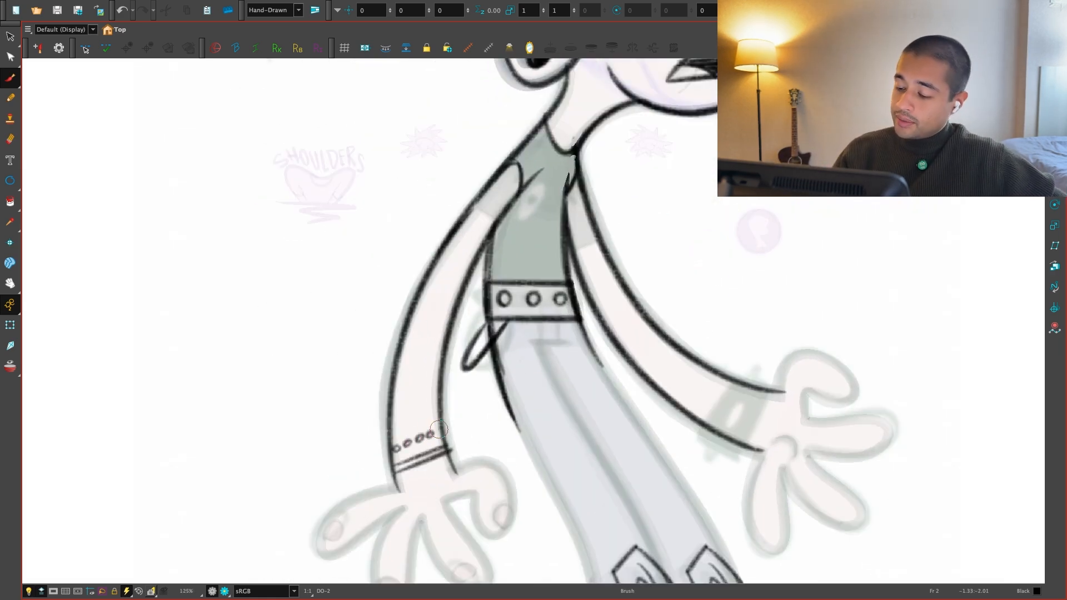
key(1)
key(1)
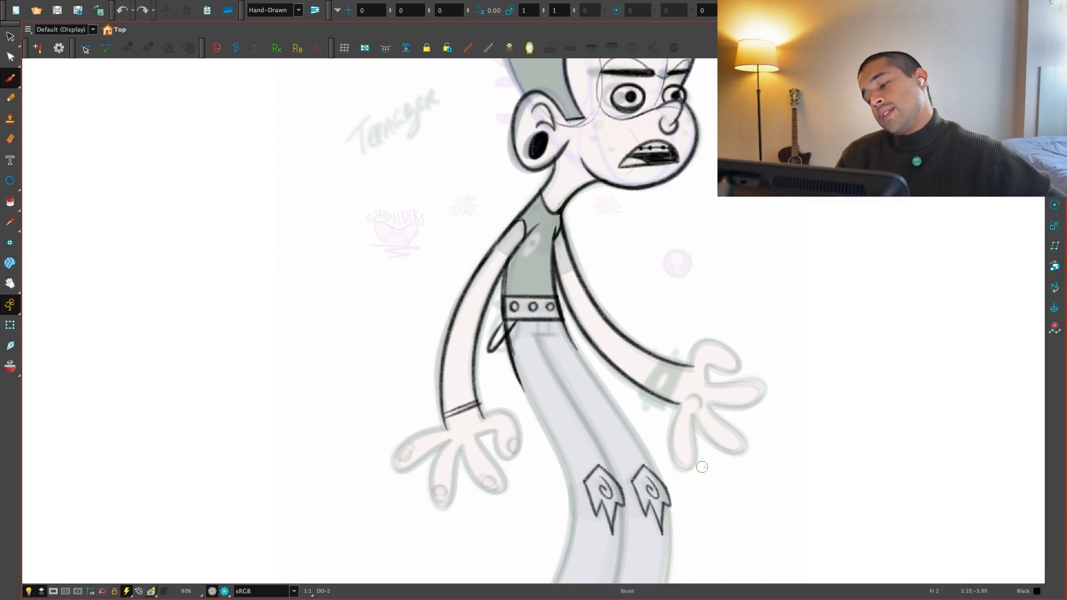
Draw the far arm's wristband with two lines across the forearm and a round stud between them
drag(702, 467, 586, 483)
key(2)
key(2)
key(2)
mouse_move(596, 432)
mouse_down()
mouse_move(549, 388)
mouse_move(483, 448)
mouse_up()
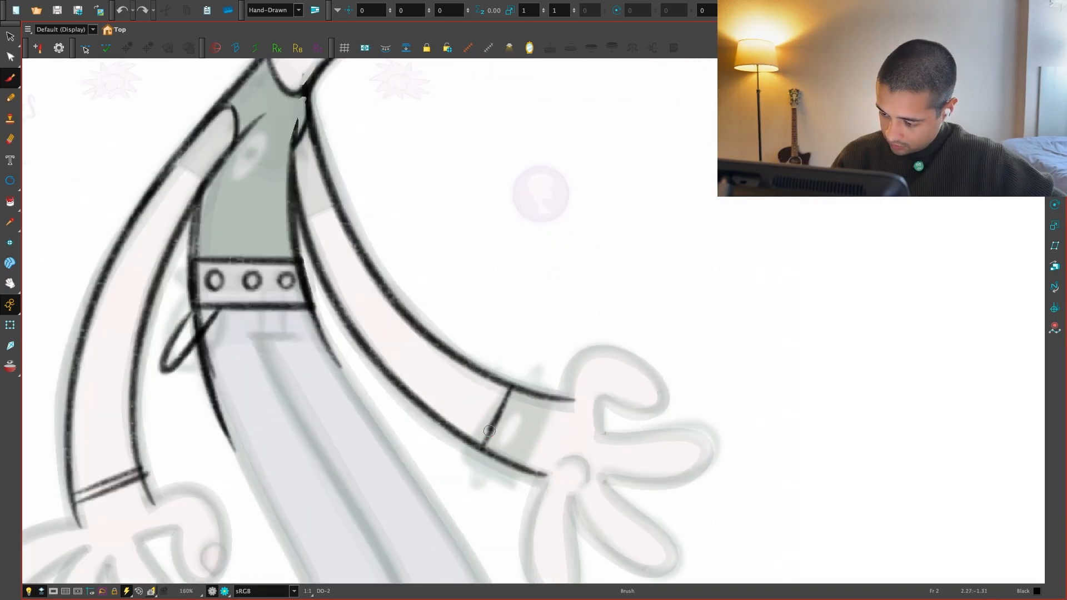
drag(546, 410, 517, 466)
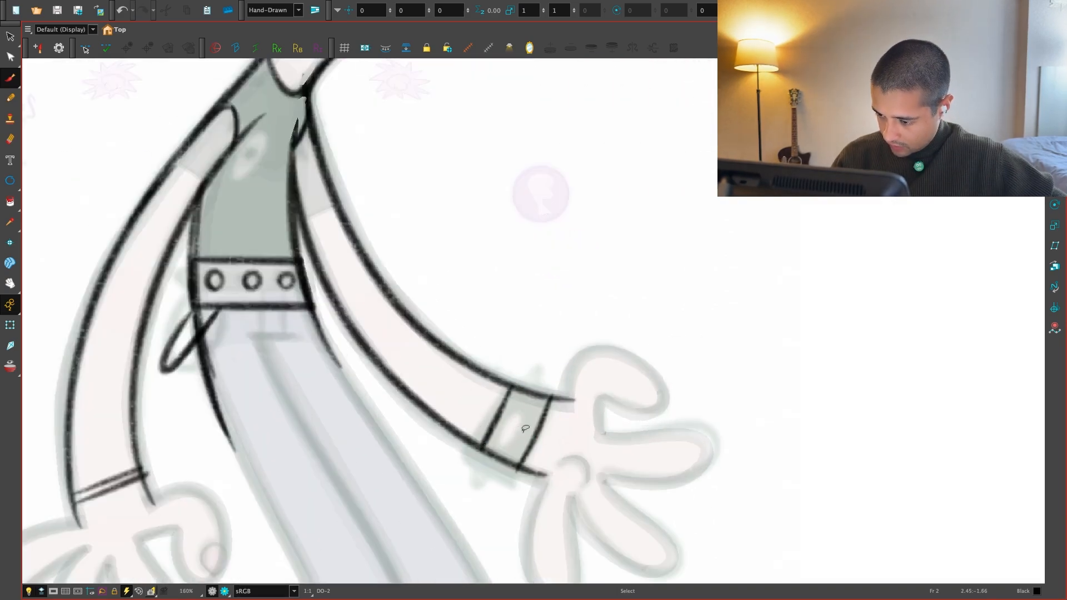
drag(525, 428, 522, 427)
key(1)
key(1)
key(1)
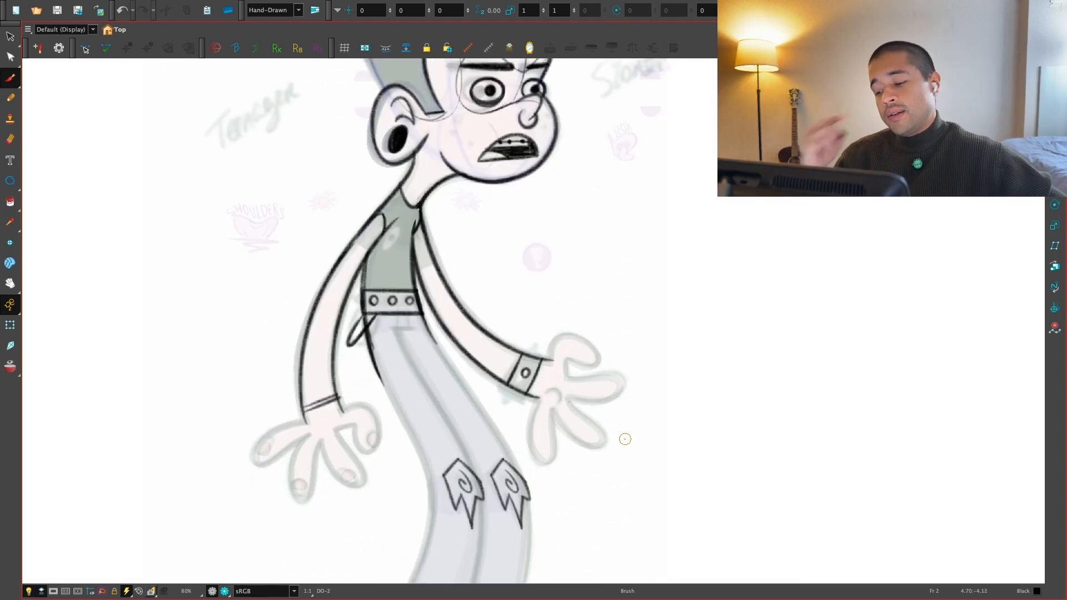
Try adding pointed spikes on the upper and lower edges of the far wristband, and undo them
key(2)
key(2)
key(2)
drag(531, 382, 538, 386)
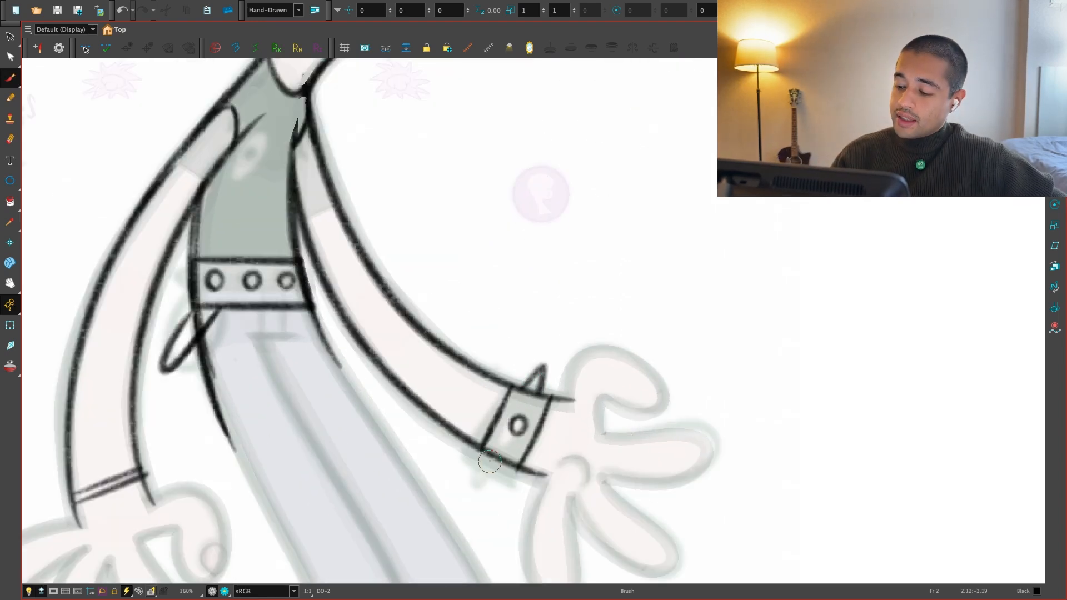
drag(490, 462, 482, 482)
key(1)
key(1)
key(1)
key(1)
key(1)
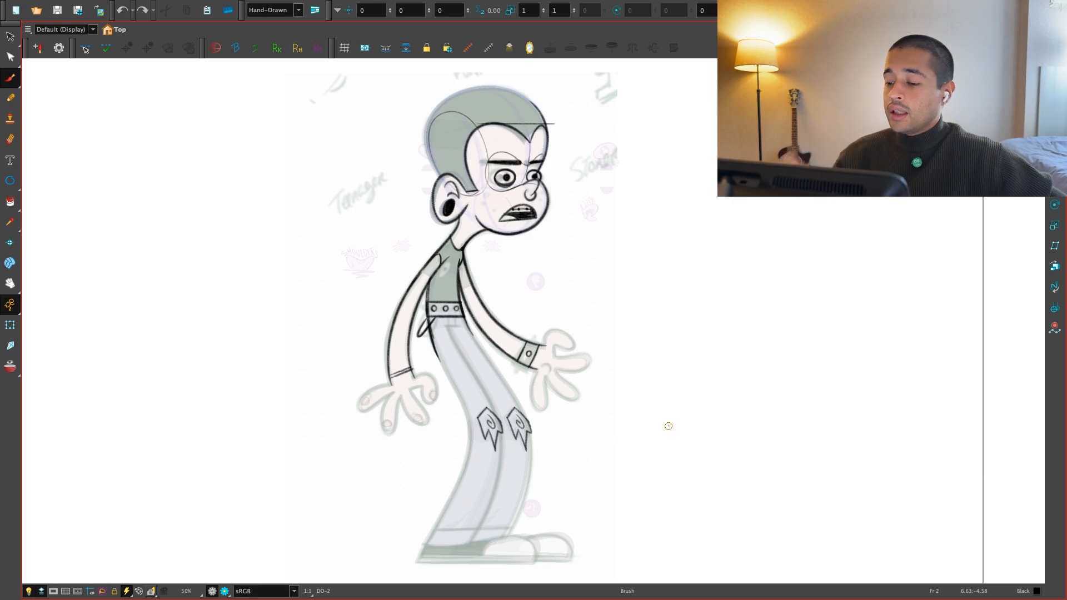
Compare the three-quarter drawing in frame 2 with the profile drawing in frame 3, ending on the profile's torso
key(1)
key(period)
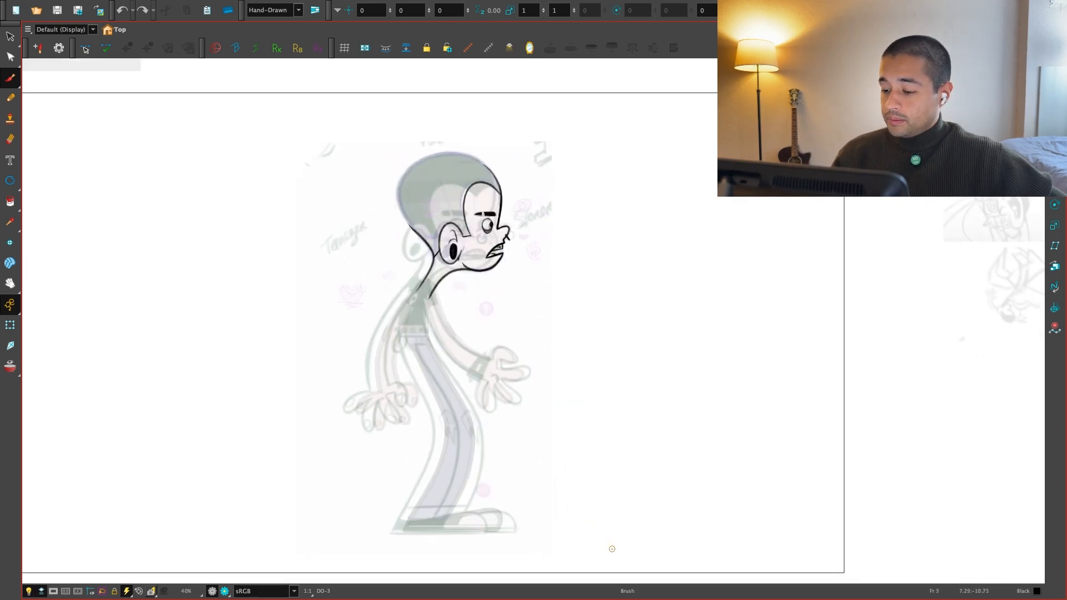
key(comma)
key(period)
key(comma)
key(period)
key(comma)
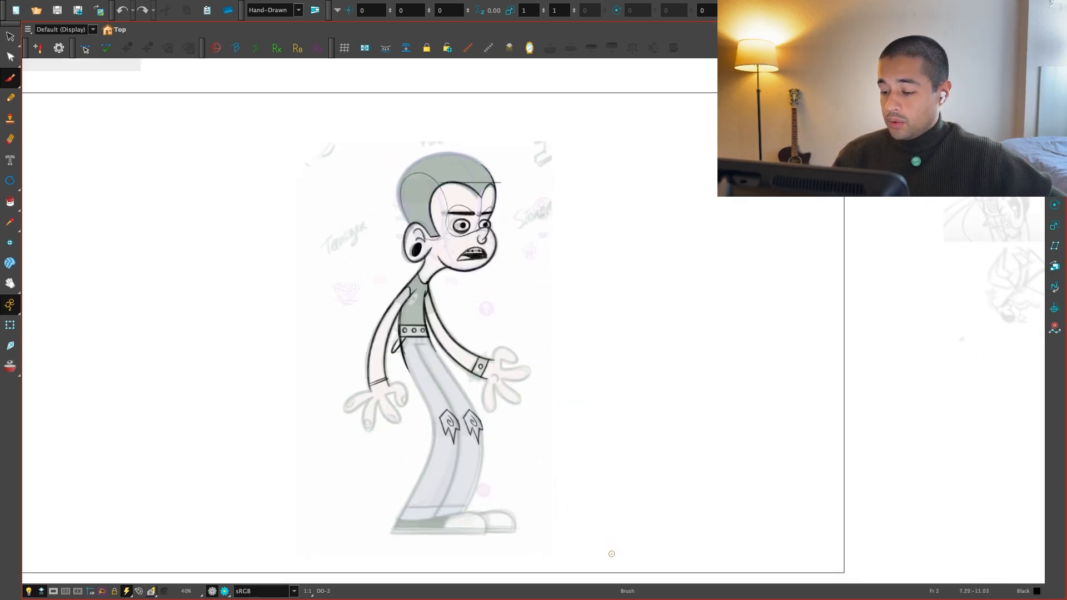
key(2)
key(2)
key(period)
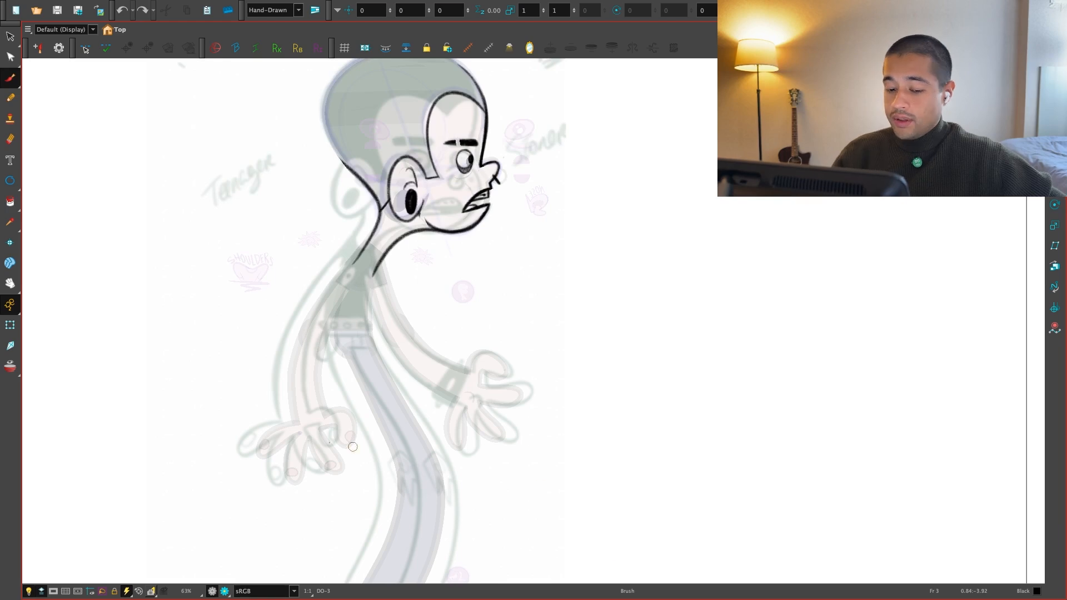
key(space)
mouse_move(508, 465)
mouse_down()
mouse_move(508, 497)
mouse_move(630, 502)
mouse_up()
key(space)
key(comma)
key(period)
key(space)
key(2)
key(2)
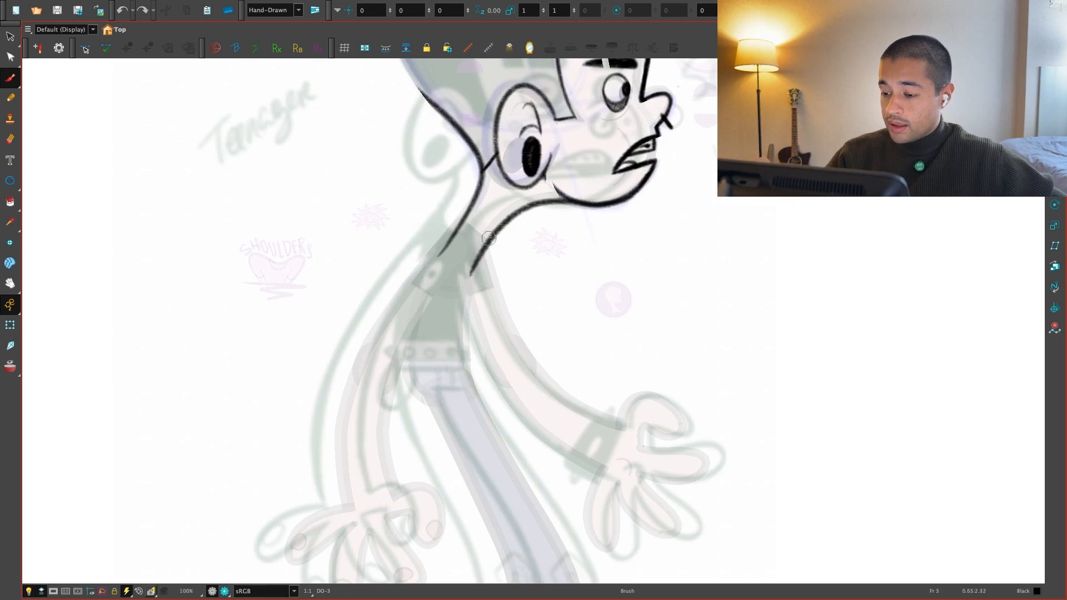
Draw the profile's front body line from the neck down past the waist, redoing the first stroke and checking it against frame 2
mouse_move(489, 238)
mouse_down()
mouse_move(465, 350)
mouse_move(470, 378)
mouse_up()
key(super+z)
drag(464, 300, 497, 439)
key(comma)
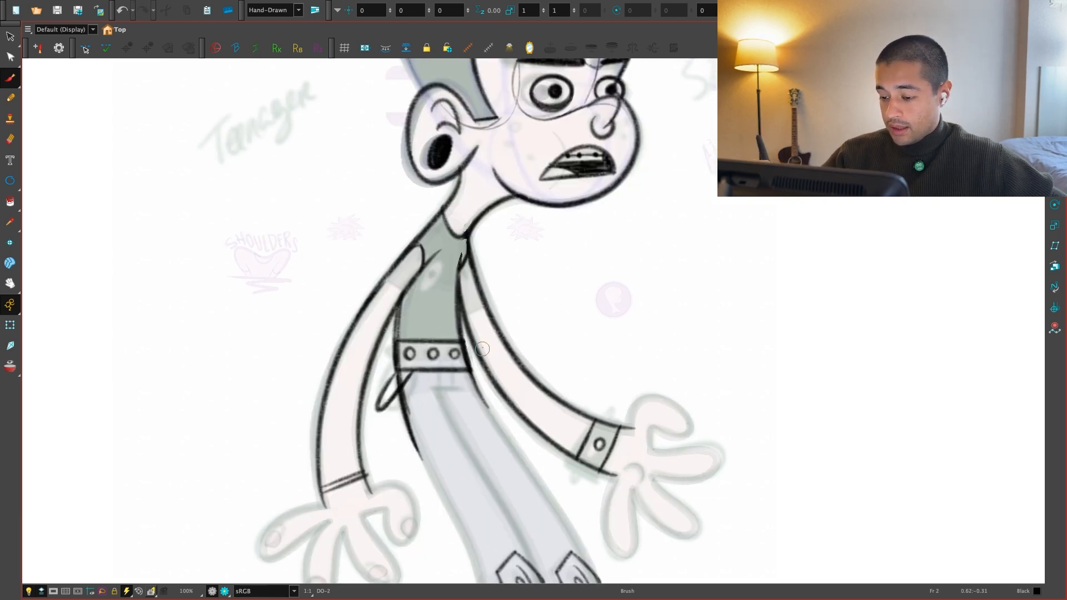
key(period)
key(comma)
key(period)
Draw the profile's back line from the neck to the seat, redoing failed strokes, and continue it down the back of the thigh
drag(451, 241, 410, 373)
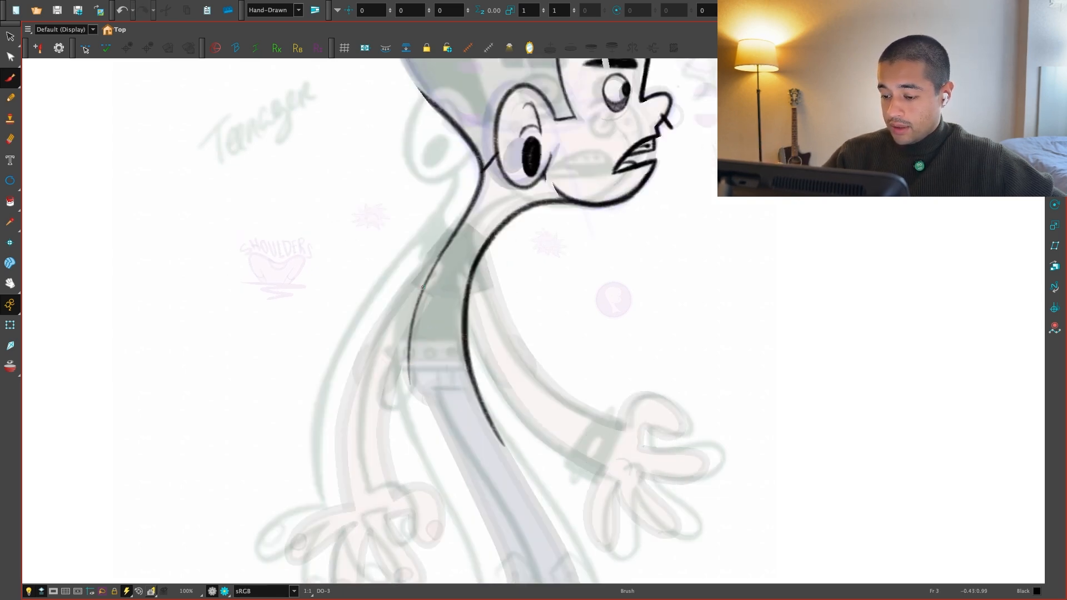
drag(422, 292, 422, 401)
key(super+z)
drag(421, 296, 422, 397)
key(super+z)
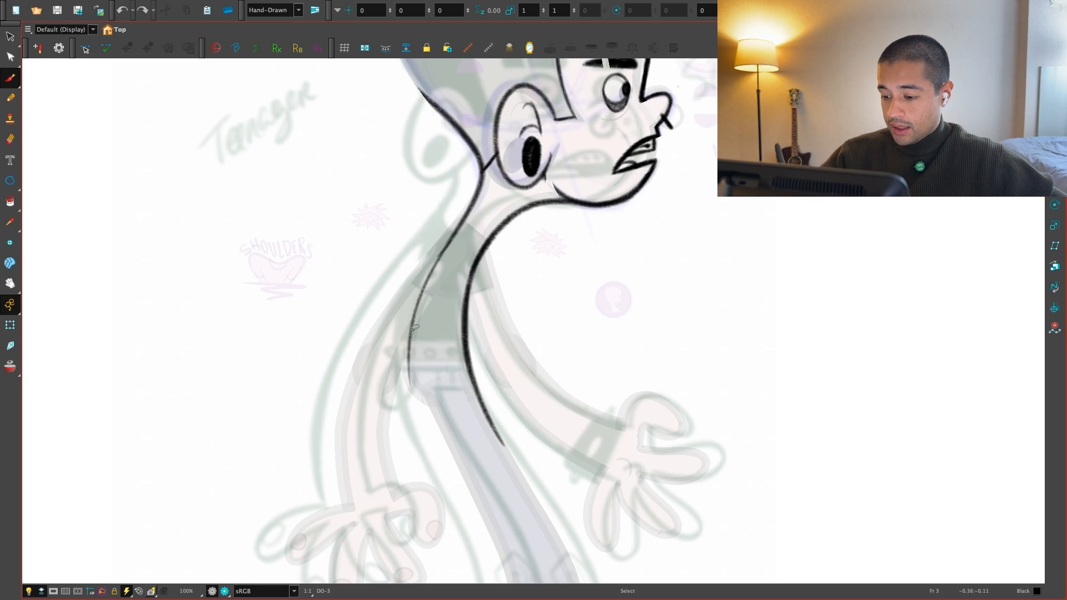
drag(432, 267, 425, 395)
scroll(421, 393, down, 2)
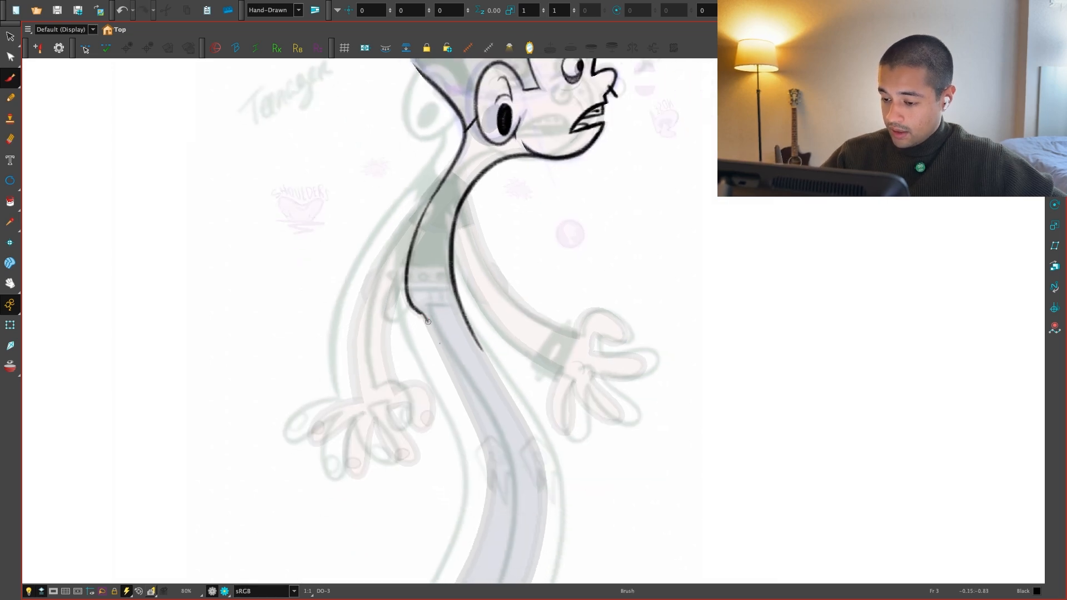
drag(428, 321, 479, 431)
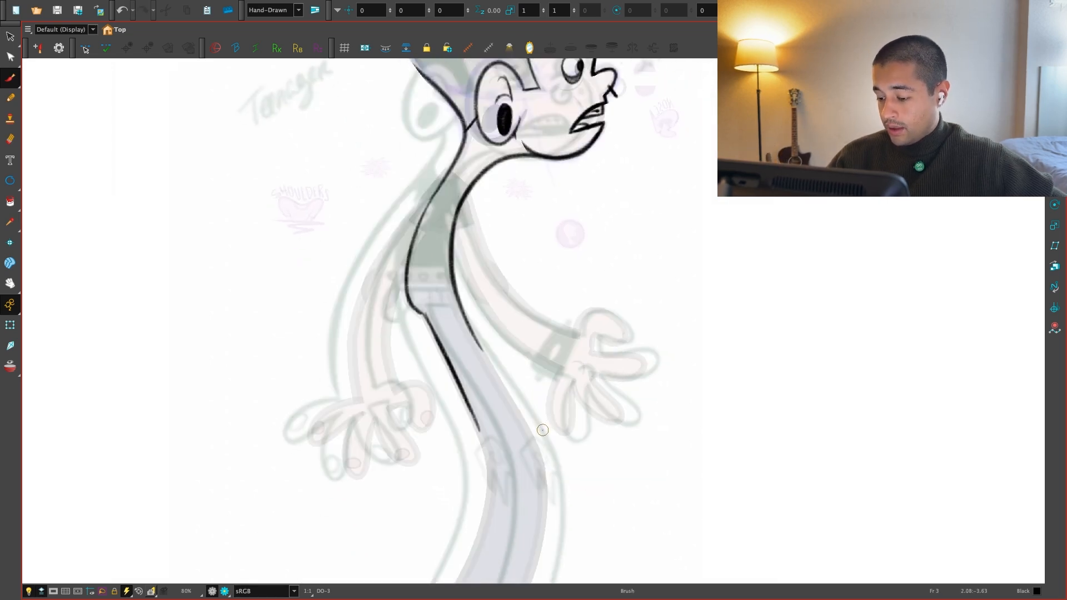
Draw a narrow angular knee patch on the profile's front leg edge and compare it with the three-quarter view's patches
drag(529, 432, 526, 454)
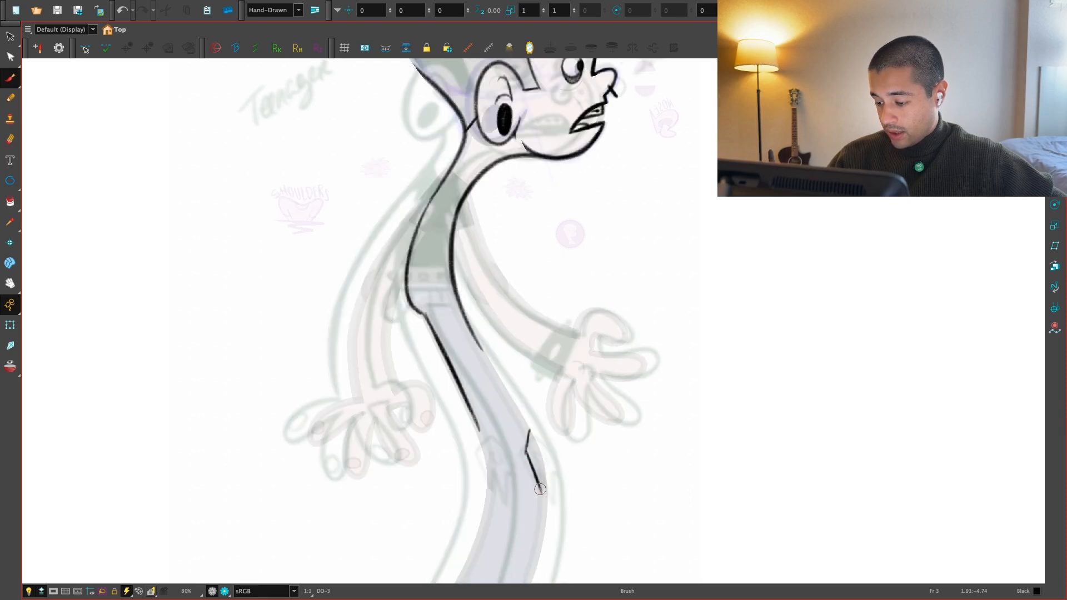
key(alt+s)
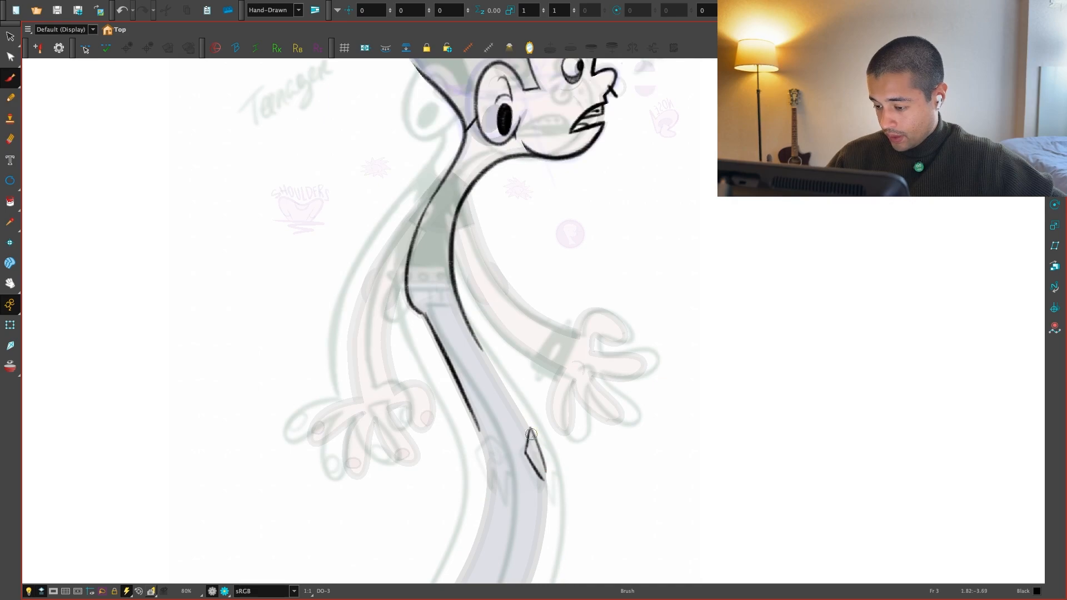
key(comma)
key(period)
key(comma)
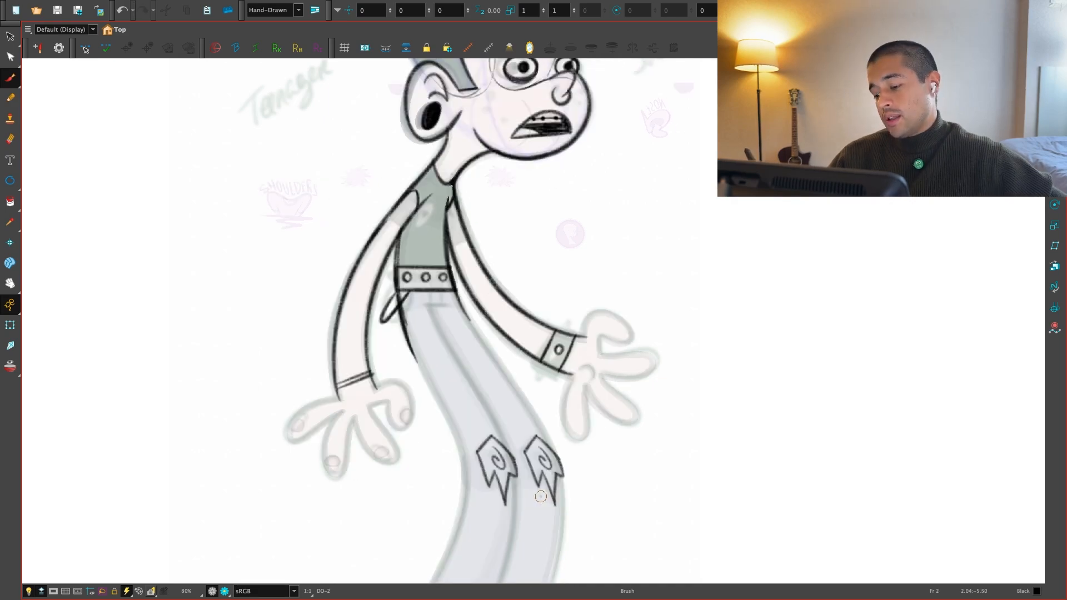
key(period)
key(comma)
key(period)
key(comma)
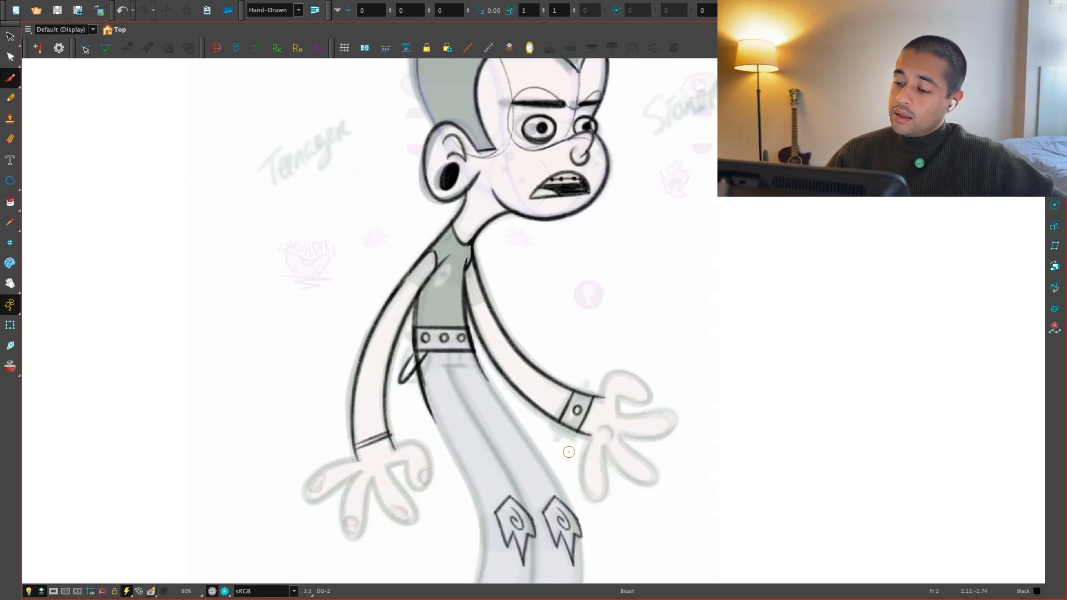
Draw the outer and inner lines of the profile's near arm from shoulder to wrist, and join them with a short curve at the shoulder
key(period)
key(2)
key(2)
key(v)
key(2)
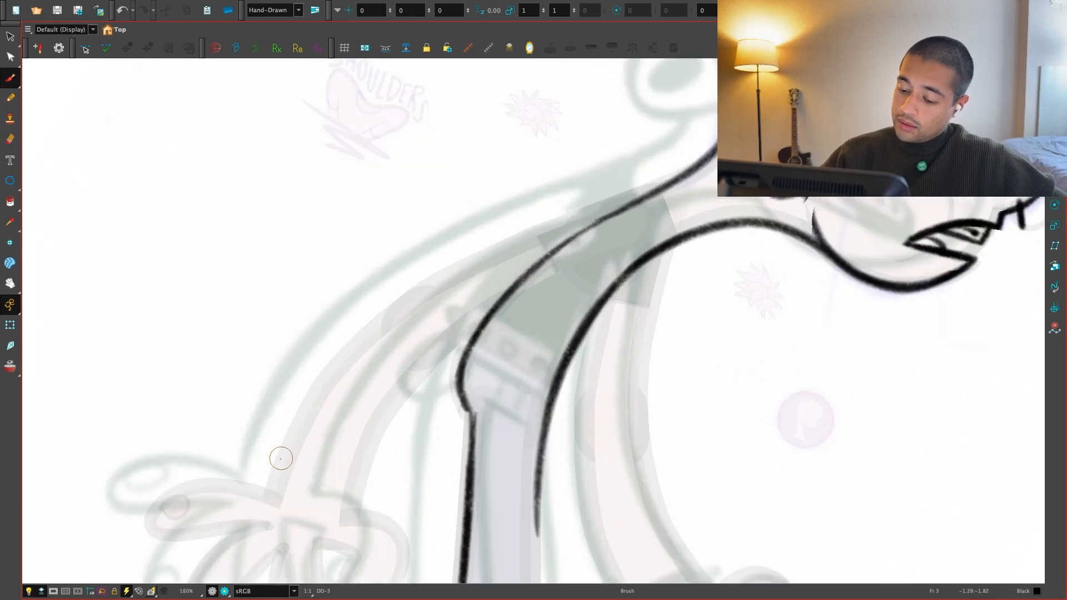
mouse_move(274, 503)
mouse_down()
mouse_move(327, 382)
mouse_move(715, 108)
mouse_up()
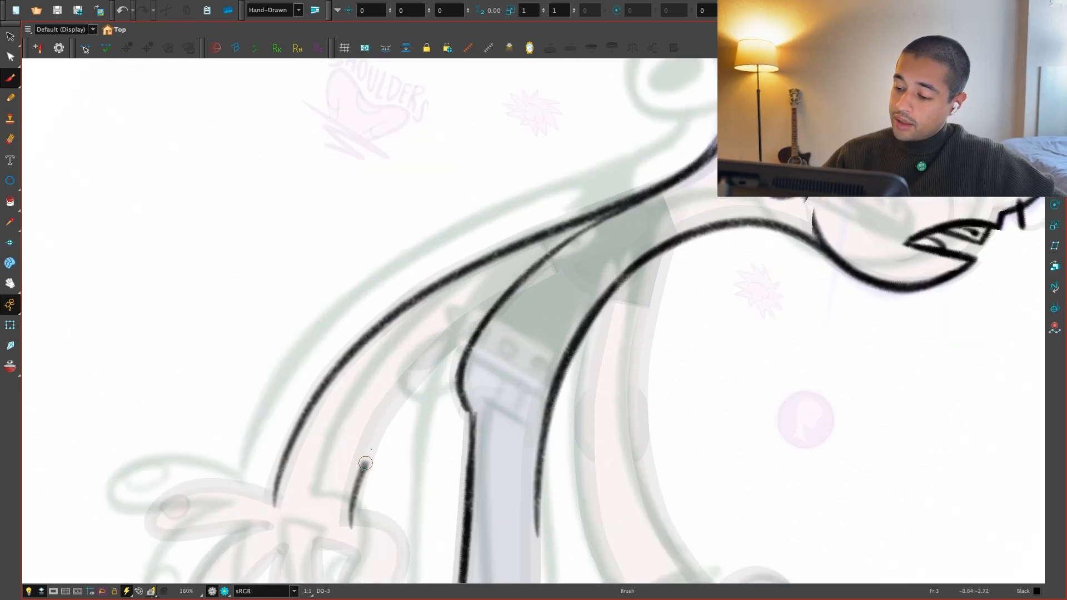
key(shift+x)
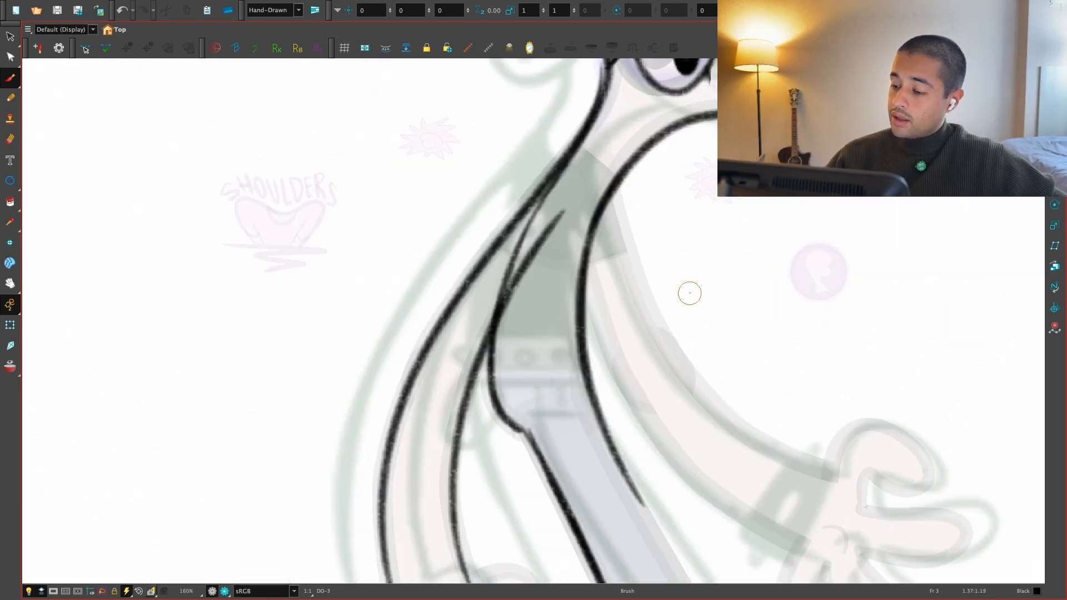
drag(552, 187, 553, 225)
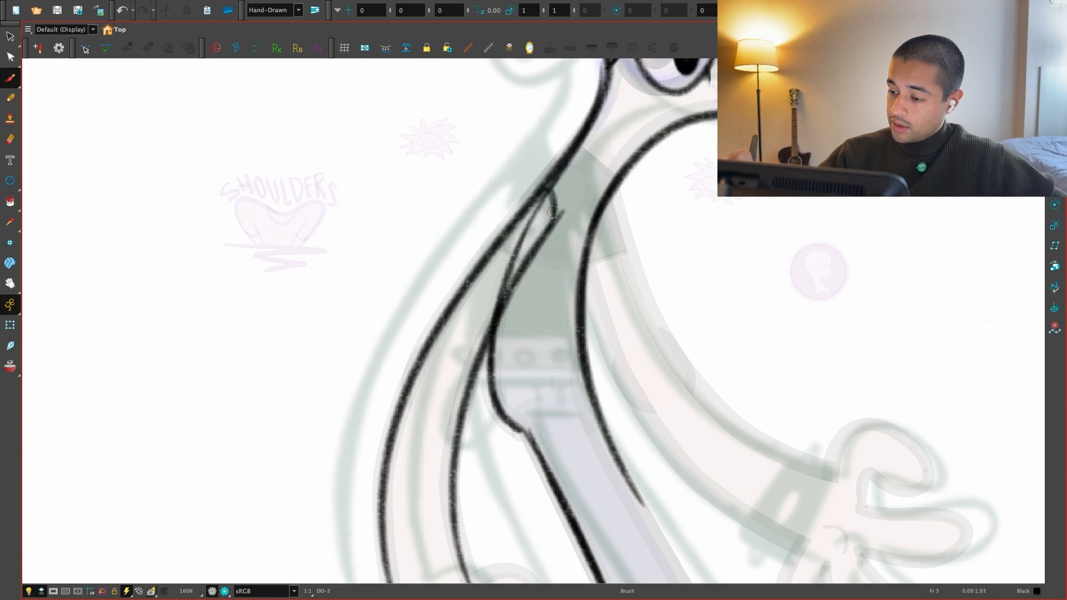
Draw the short angled shirt collar line across the base of the profile's neck, redoing the first stroke
mouse_move(611, 181)
mouse_down()
mouse_move(585, 144)
mouse_move(608, 189)
mouse_up()
key(super+z)
key(g)
key(f)
key(g)
key(f)
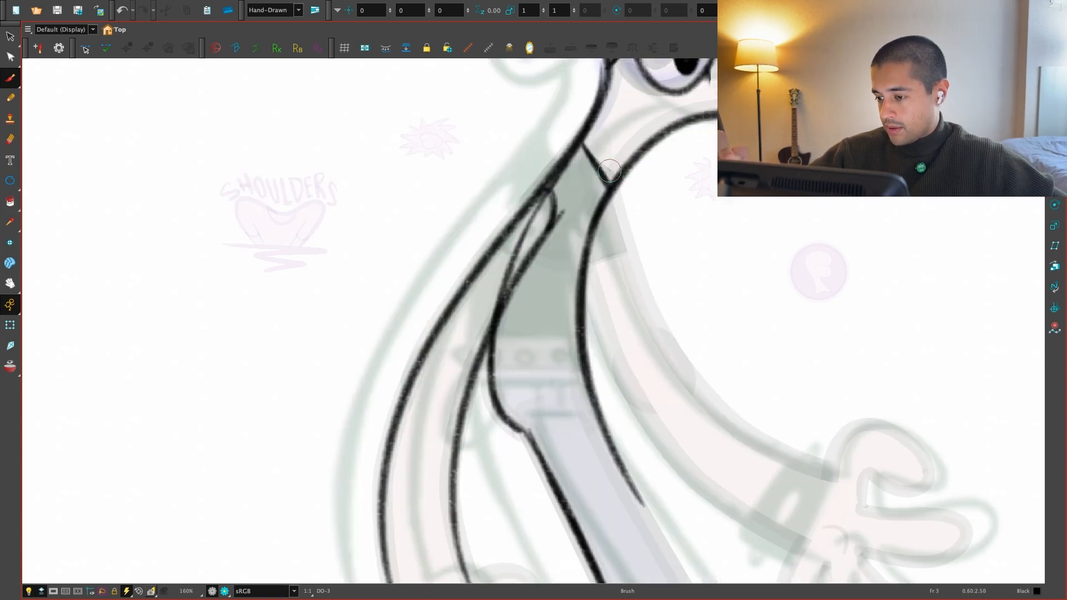
Compare the profile's new arm and collar with the neighbouring drawings of the turnaround
drag(762, 388, 717, 388)
scroll(717, 388, down, 3)
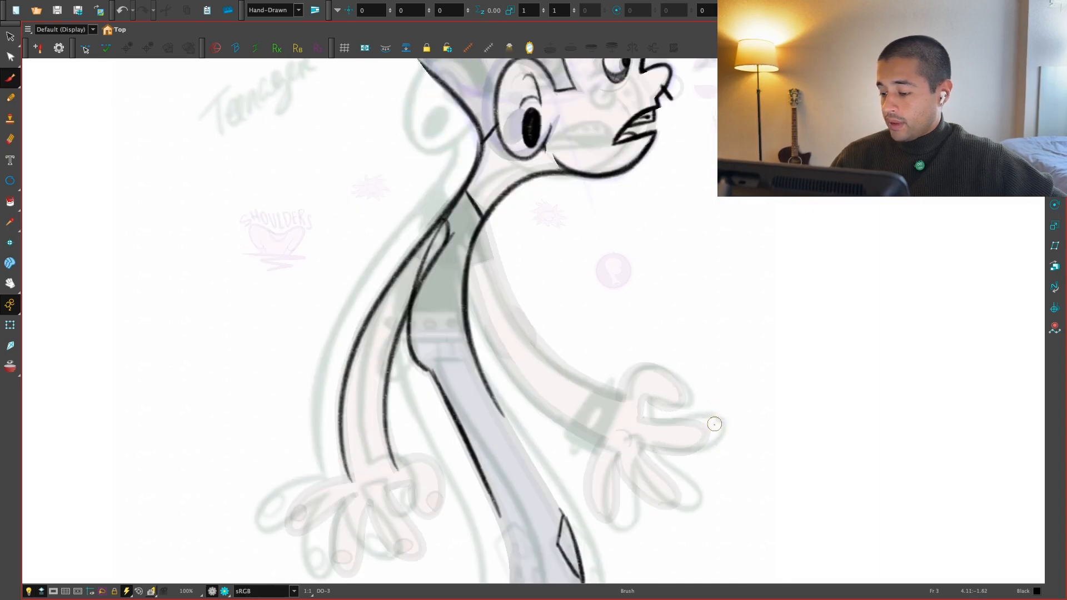
key(g)
key(f)
key(g)
key(f)
key(1)
drag(713, 460, 702, 465)
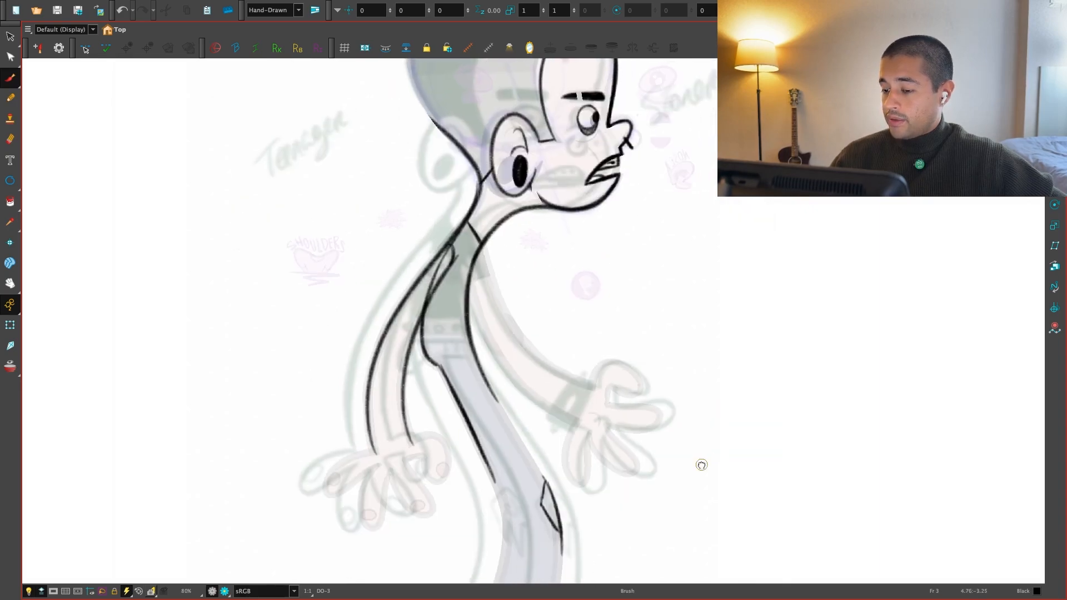
key(g)
key(f)
key(g)
key(f)
key(g)
key(f)
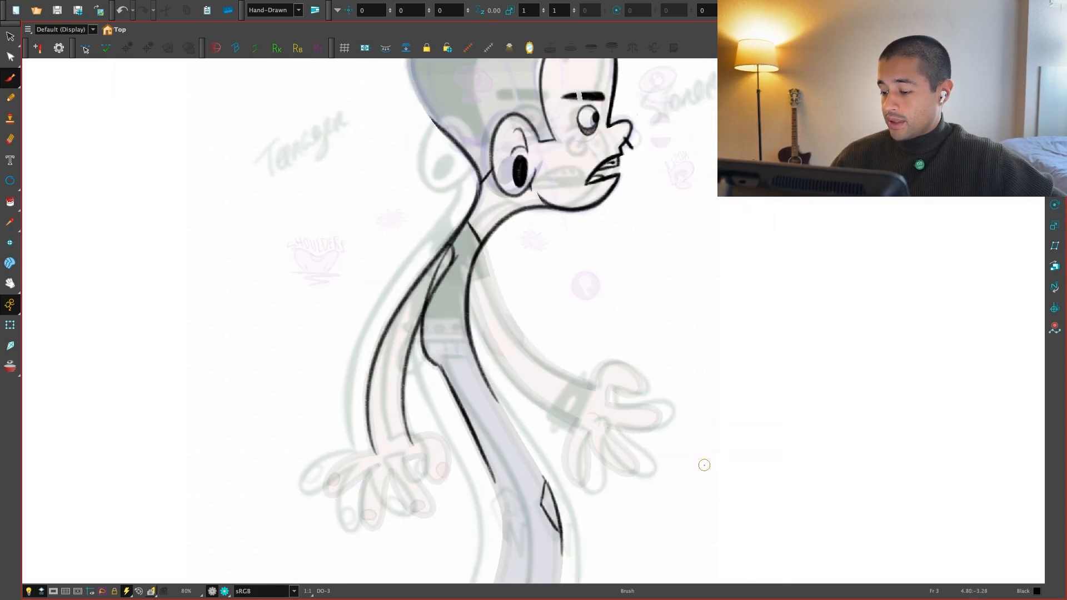
key(1)
key(g)
key(f)
Draw a narrow two-line wristband across the wrist of the profile's near arm, undoing a stray stroke
key(2)
mouse_move(651, 522)
mouse_down()
mouse_move(719, 489)
mouse_move(781, 477)
mouse_up()
key(2)
key(2)
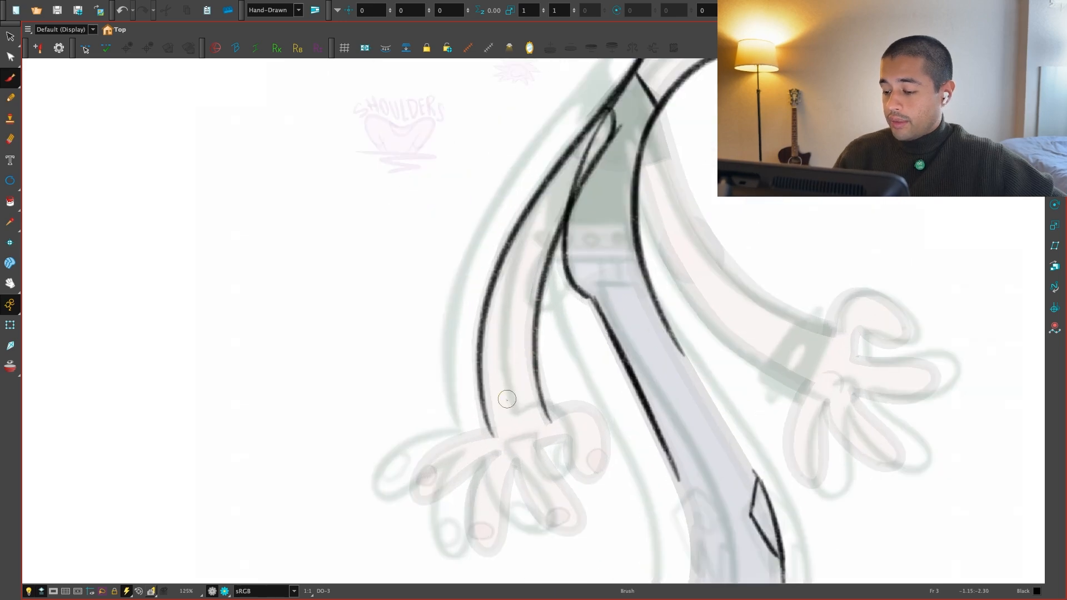
key(g)
key(f)
key(super+z)
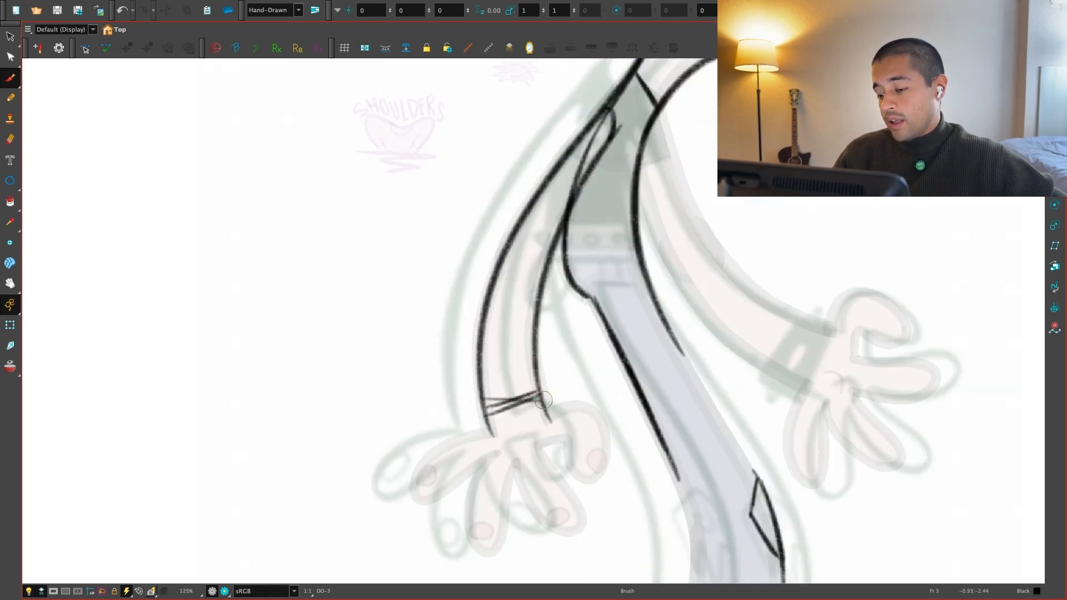
key(1)
key(1)
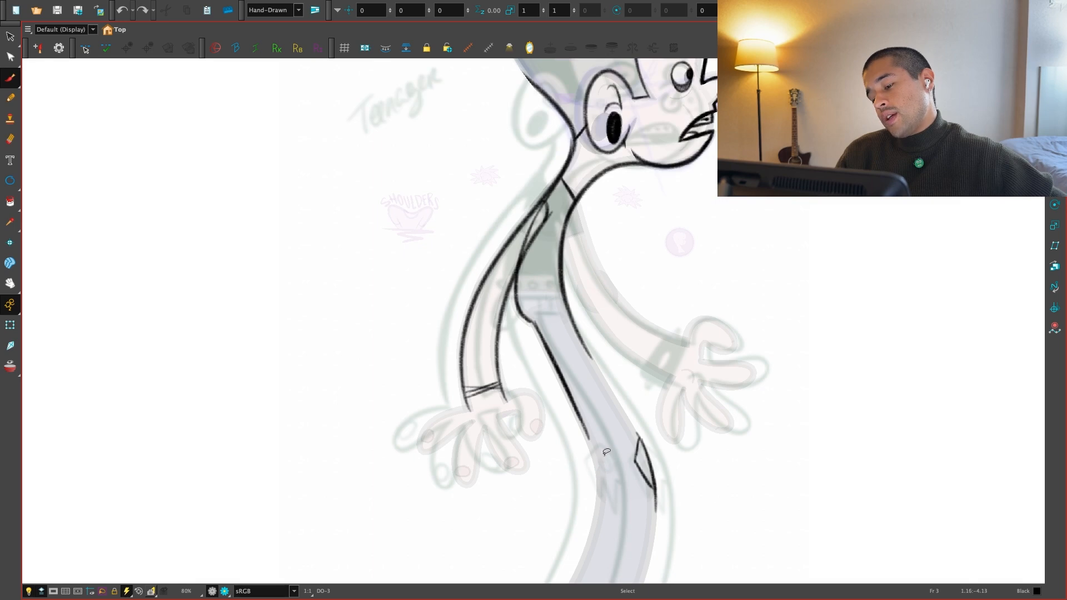
Compare the full-body poses in frames 2, 3 and 4, checking the arms, knees and overall silhouette
key(f)
key(g)
key(g)
key(f)
key(f)
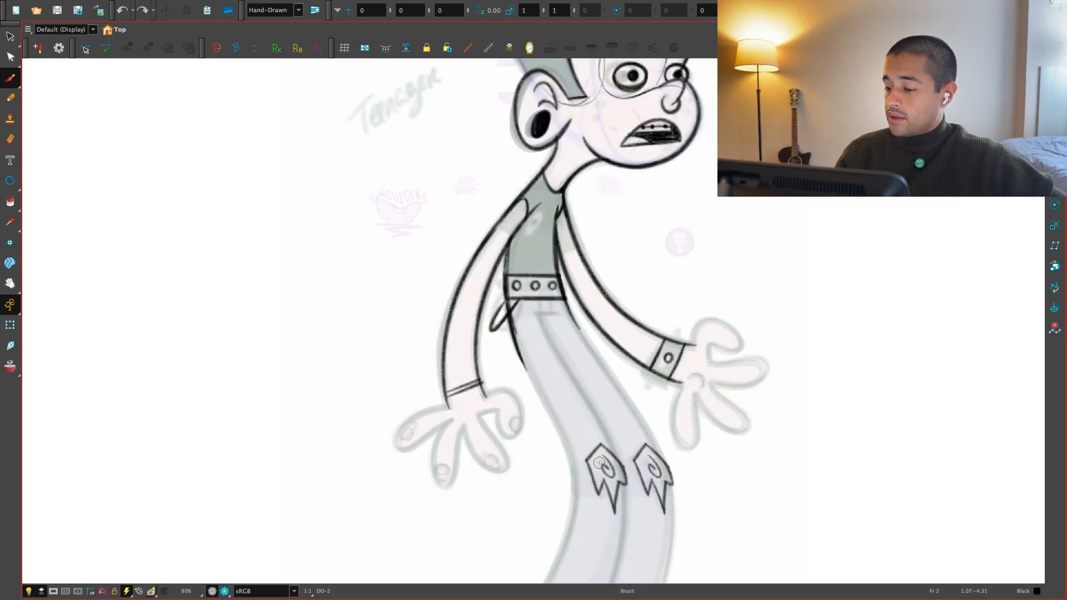
key(g)
key(space)
key(1)
key(f)
key(g)
key(f)
key(f)
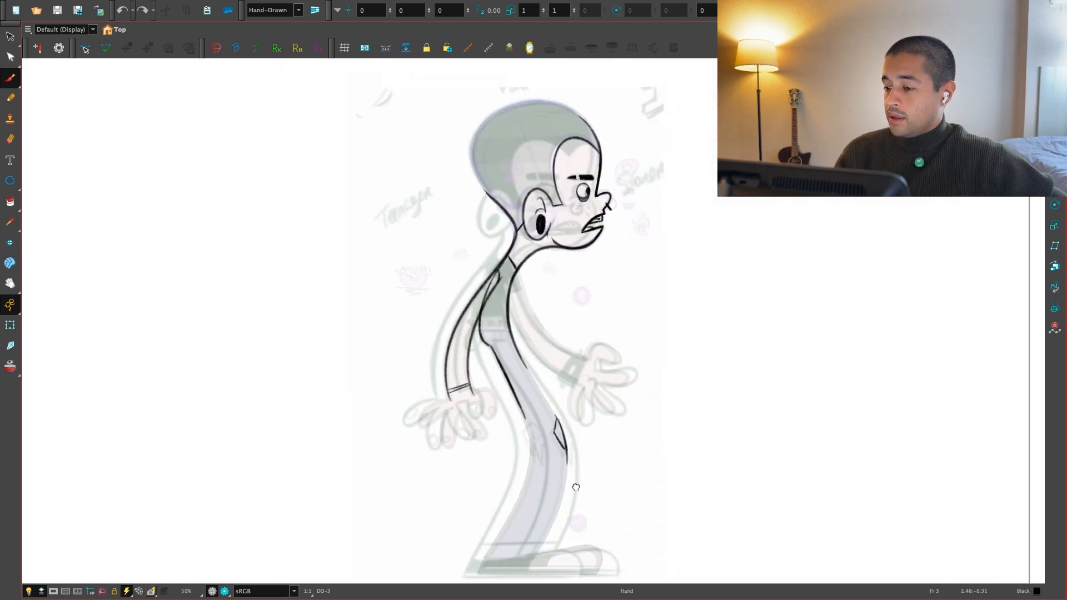
key(g)
key(g)
key(g)
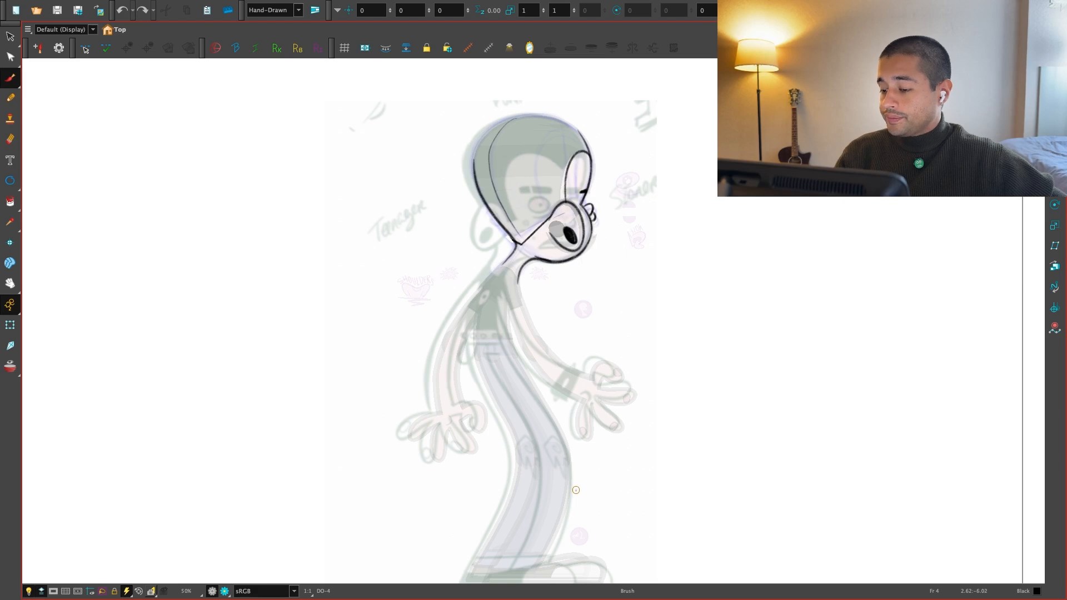
key(2)
key(2)
key(space)
drag(576, 490, 568, 499)
key(1)
drag(567, 539, 555, 518)
key(1)
key(g)
key(f)
key(f)
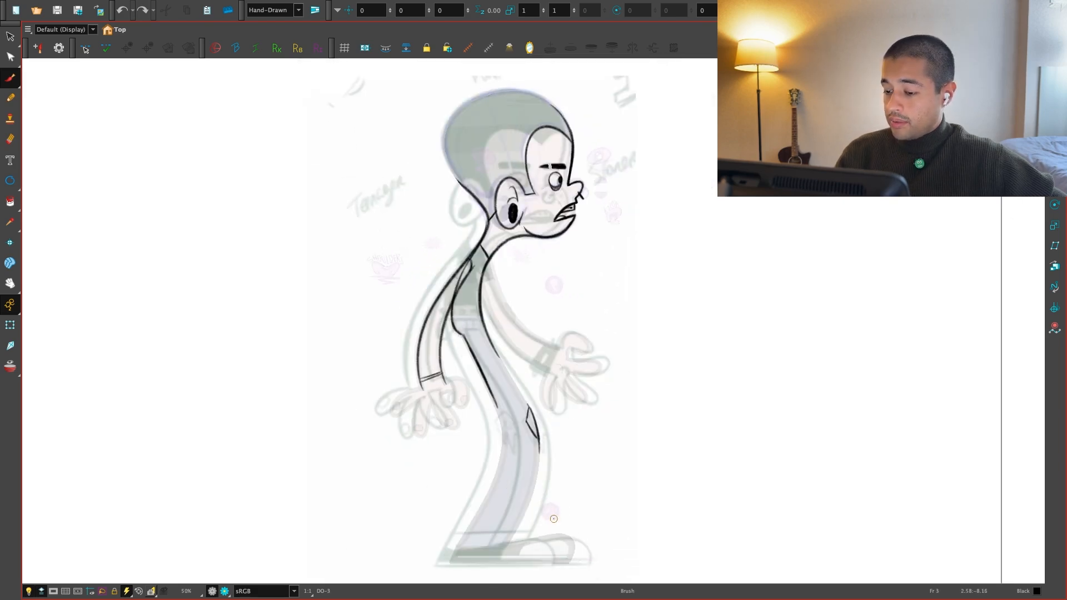
Copy the studded belt from the three-quarter drawing in frame 2 onto the profile's waist in frame 3 and trim it to the body
key(f)
key(space)
key(2)
drag(564, 455, 590, 491)
key(2)
key(2)
key(2)
key(alt+s)
drag(532, 402, 476, 379)
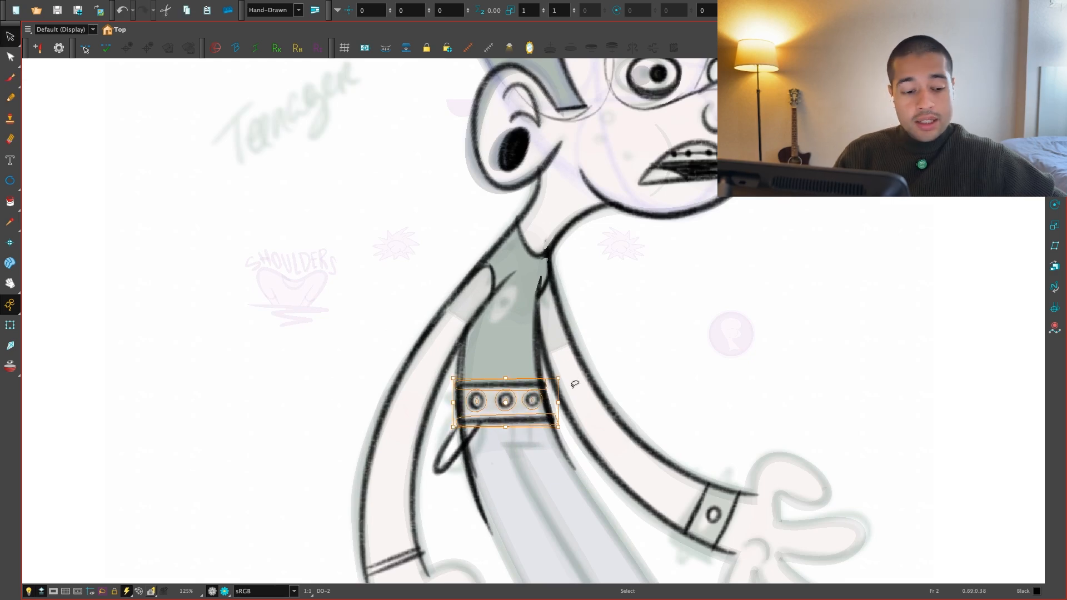
key(g)
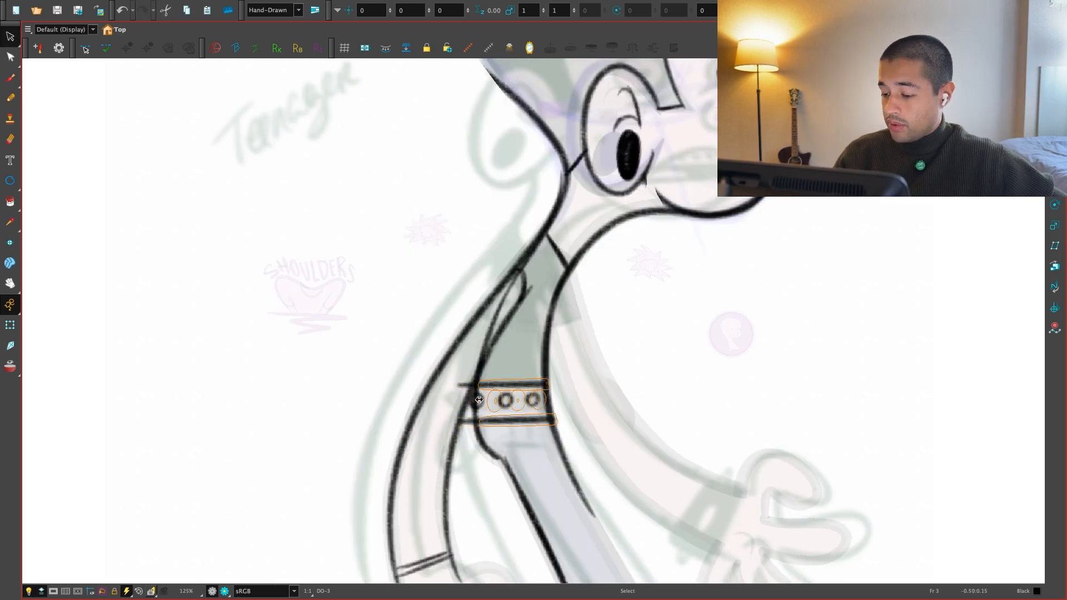
mouse_move(469, 403)
mouse_down()
mouse_move(517, 397)
mouse_move(508, 402)
mouse_up()
key(alt+b)
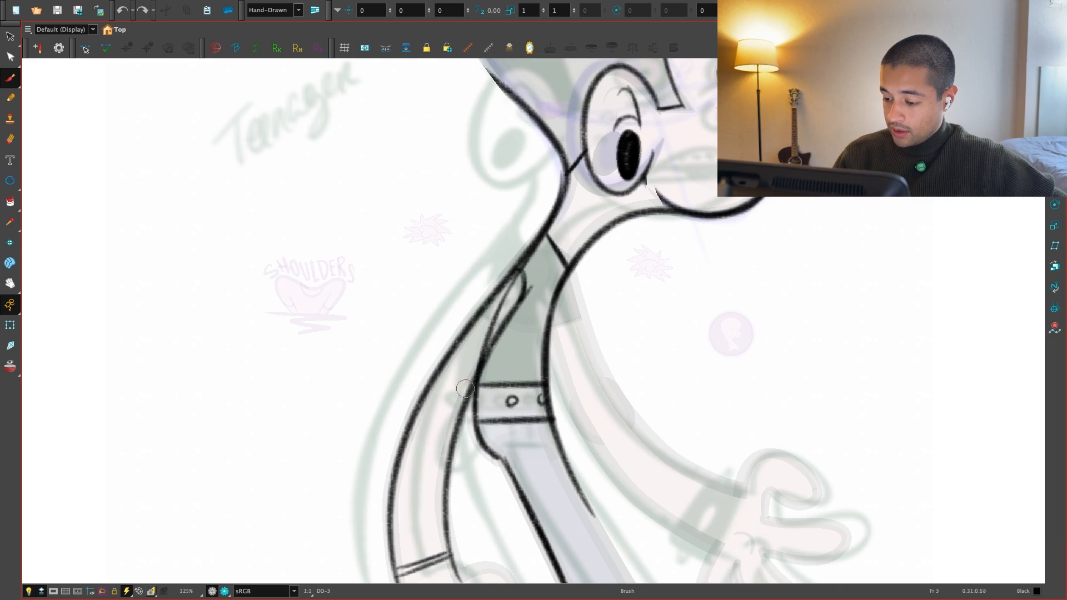
Copy the belt studs from frame 2 to the profile again, keeping two studs inside the belt, and check them against frame 2
key(.)
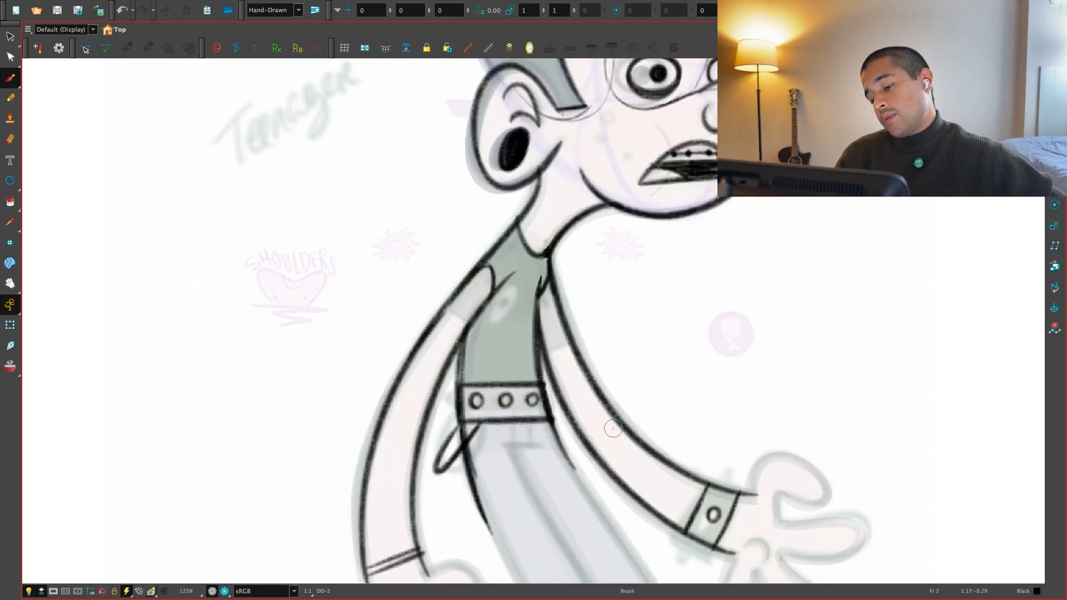
key(.)
key(2)
key(.)
key(alt+s)
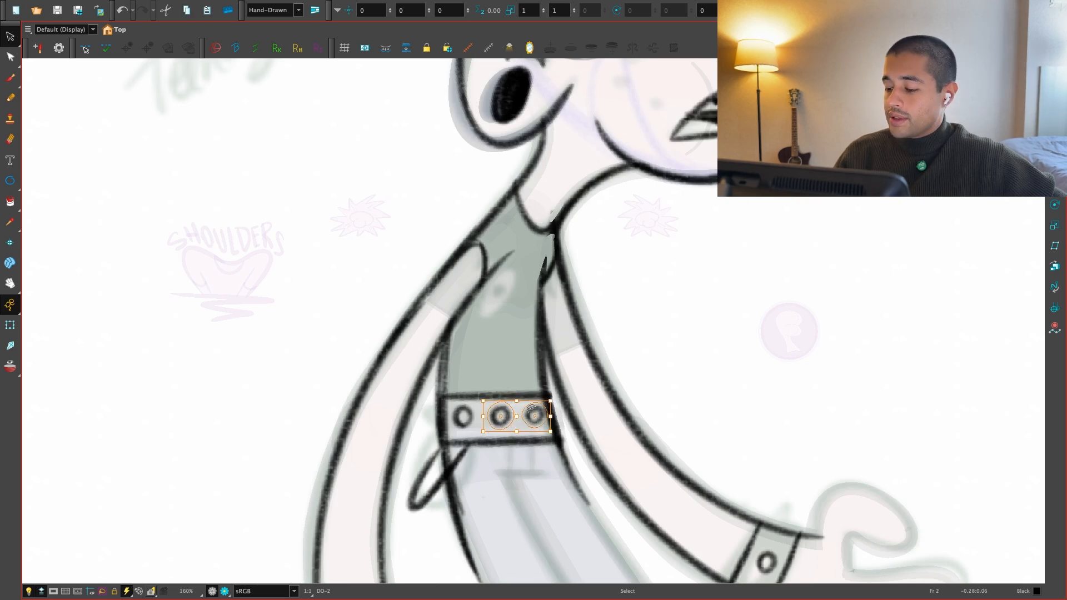
key(ctrl+z)
key(.)
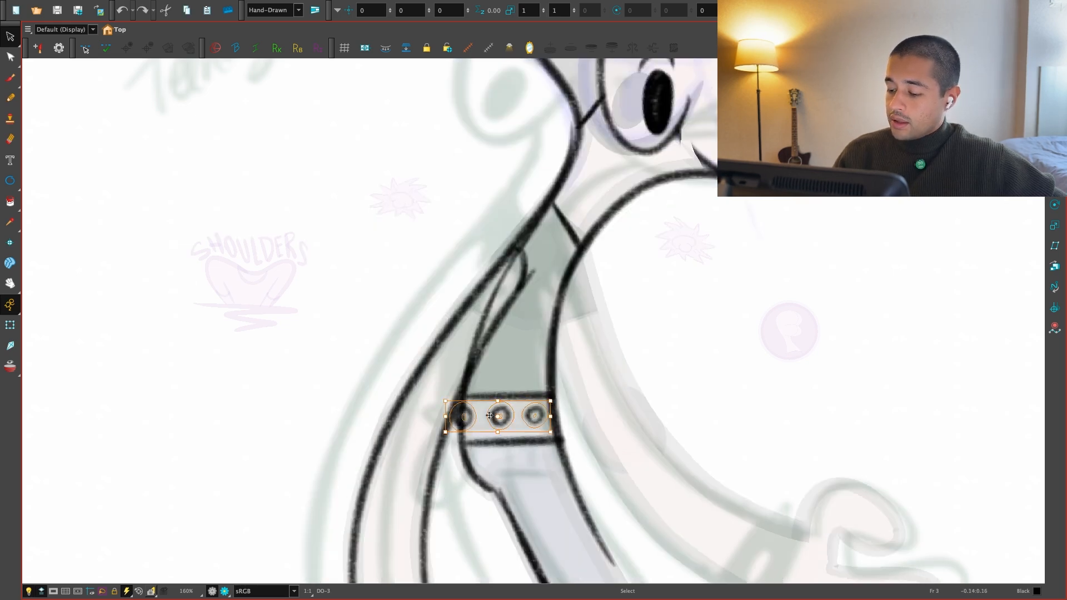
drag(536, 424, 536, 408)
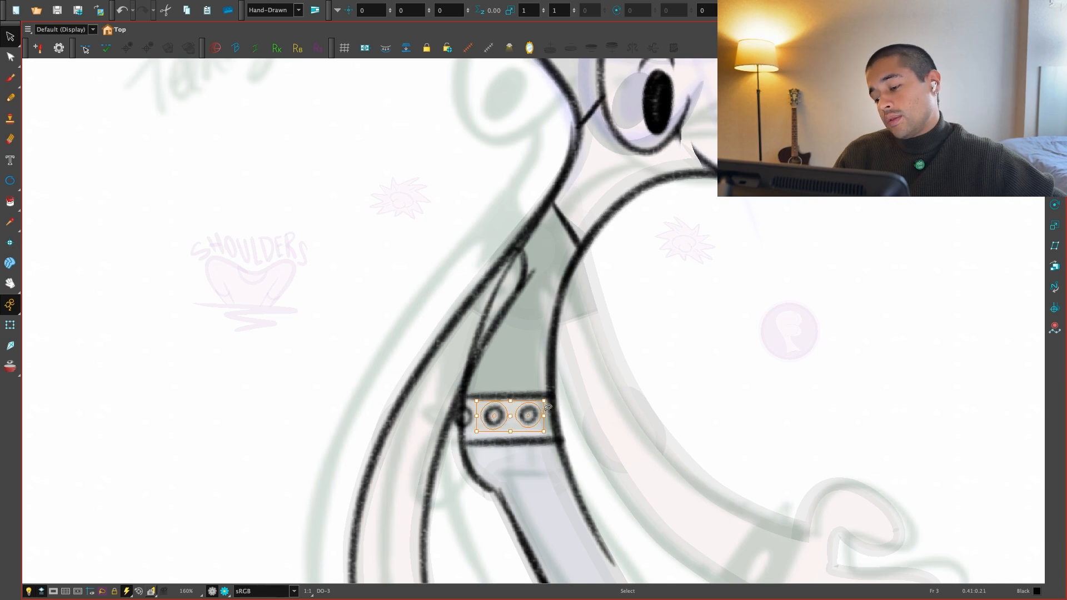
scroll(517, 400, down, 3)
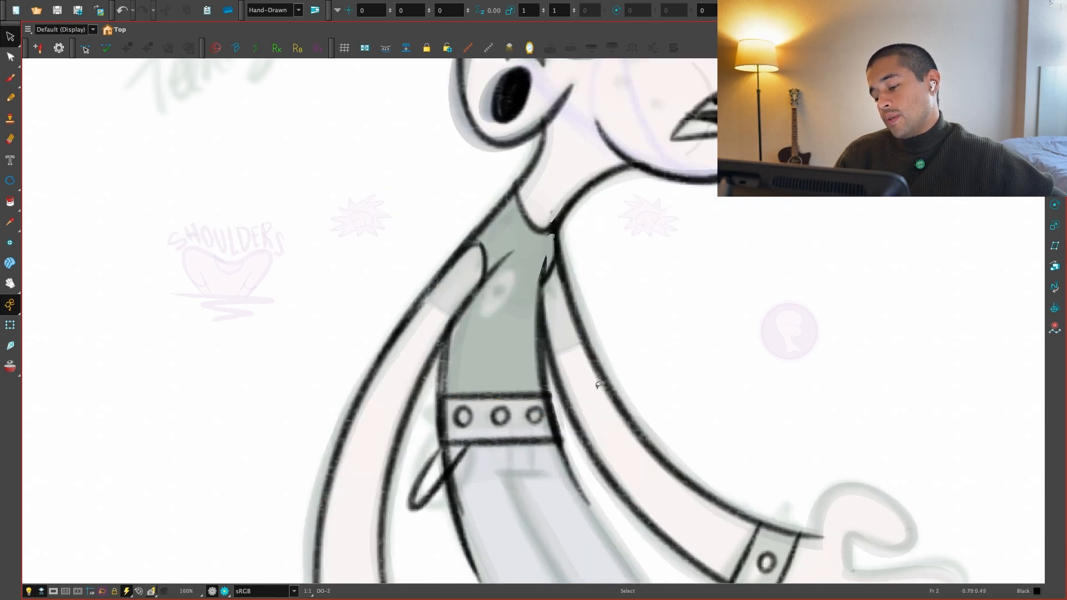
key(.)
scroll(566, 409, down, 1)
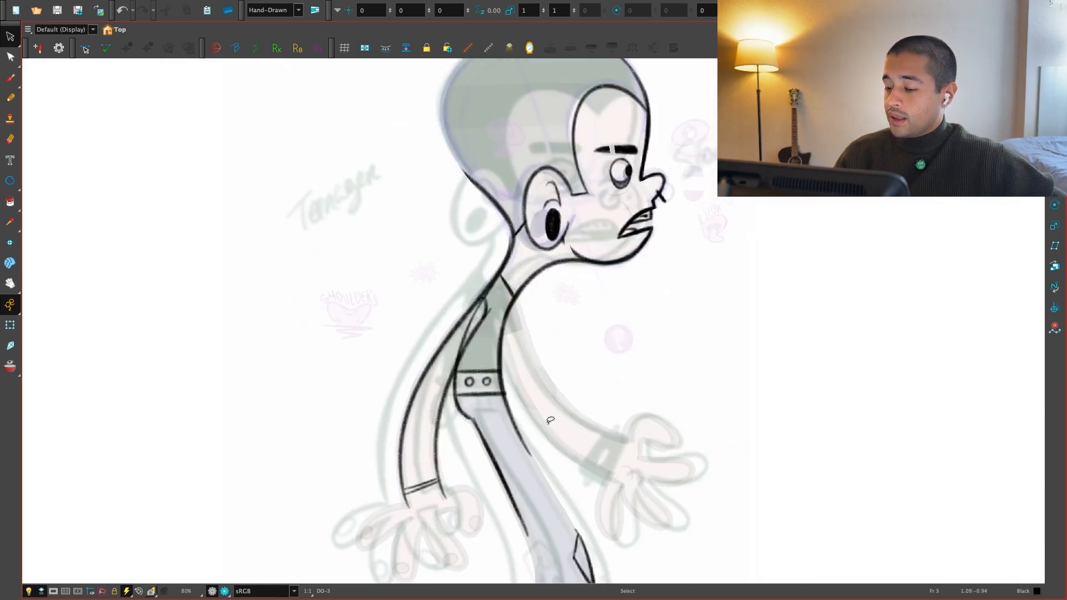
Draw a small U-shaped loop hanging below the profile's belt, redoing it shorter and comparing it with frame 2
key(.)
key(.)
key(.)
key(.)
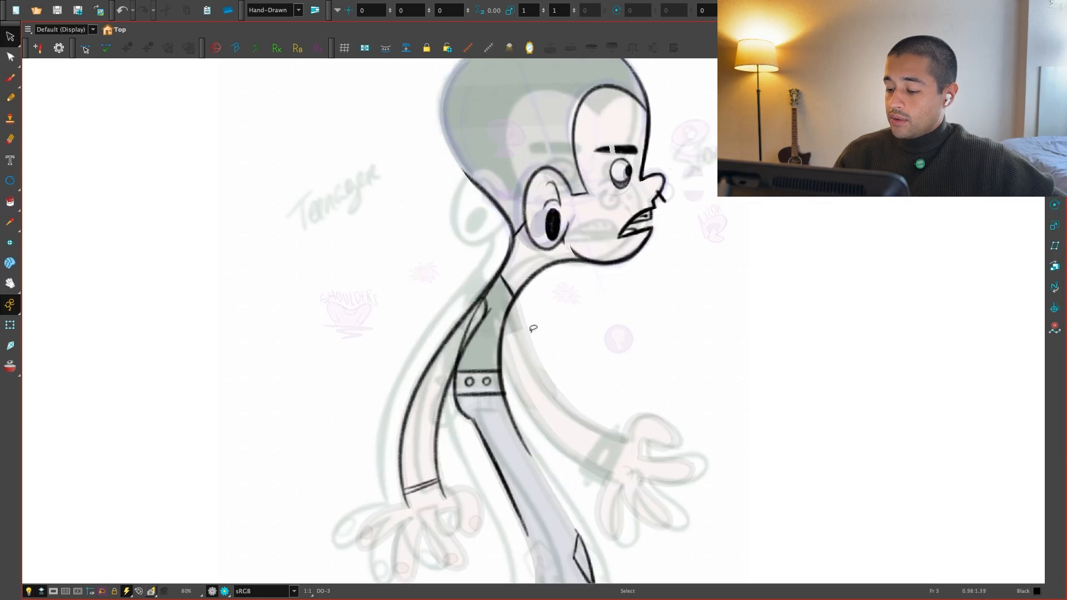
scroll(535, 328, up, 1)
key(alt+b)
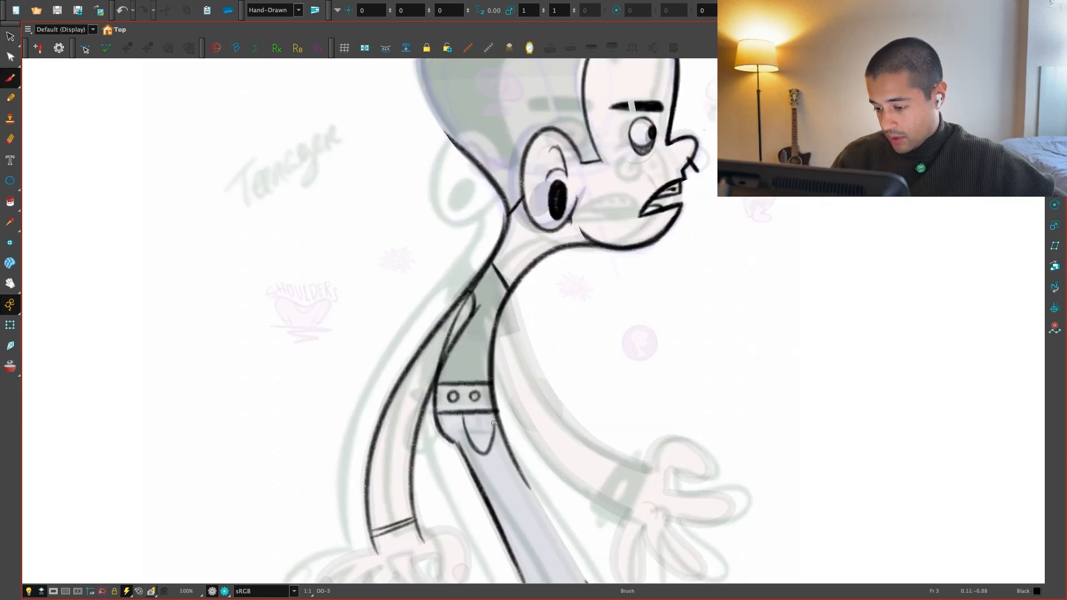
key(comma)
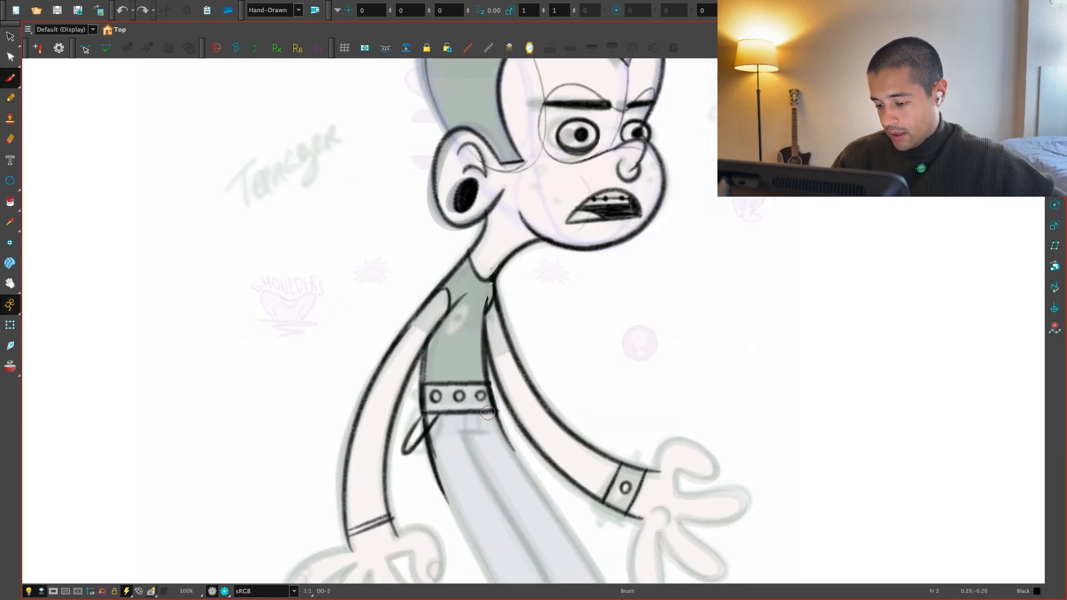
key(period)
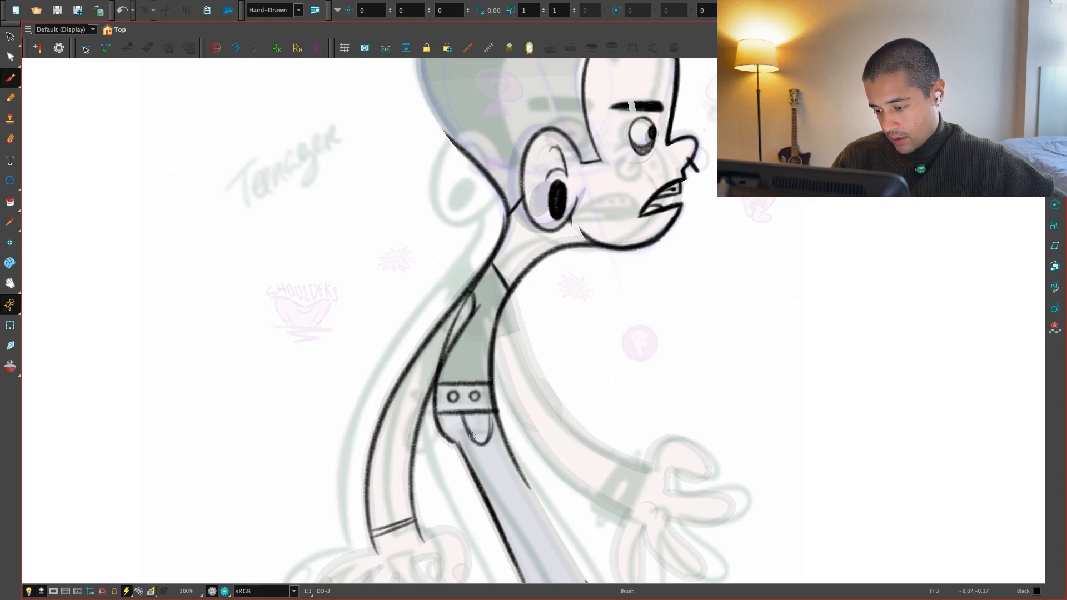
key(comma)
key(period)
key(comma)
key(period)
Compare the belt and waist area across the drawings in frames 2, 3 and 4
key(period)
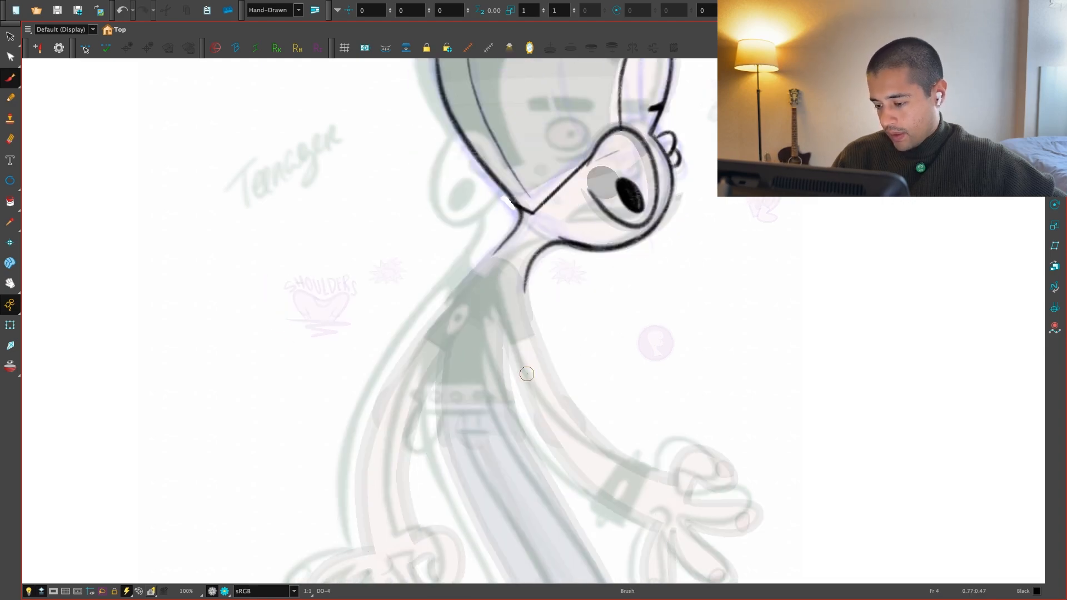
key(1)
key(1)
drag(617, 430, 578, 427)
key(comma)
key(period)
key(comma)
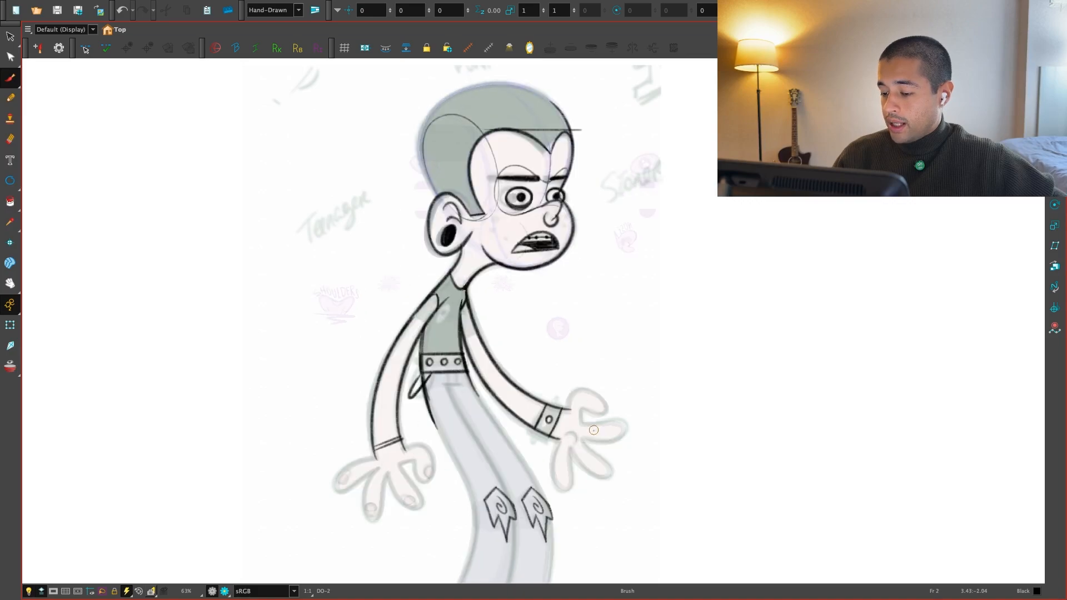
key(period)
key(comma)
key(comma)
Copy the studded belt with its hanging loop from frame 2 and paste it into the back view in frame 4
drag(452, 381, 473, 364)
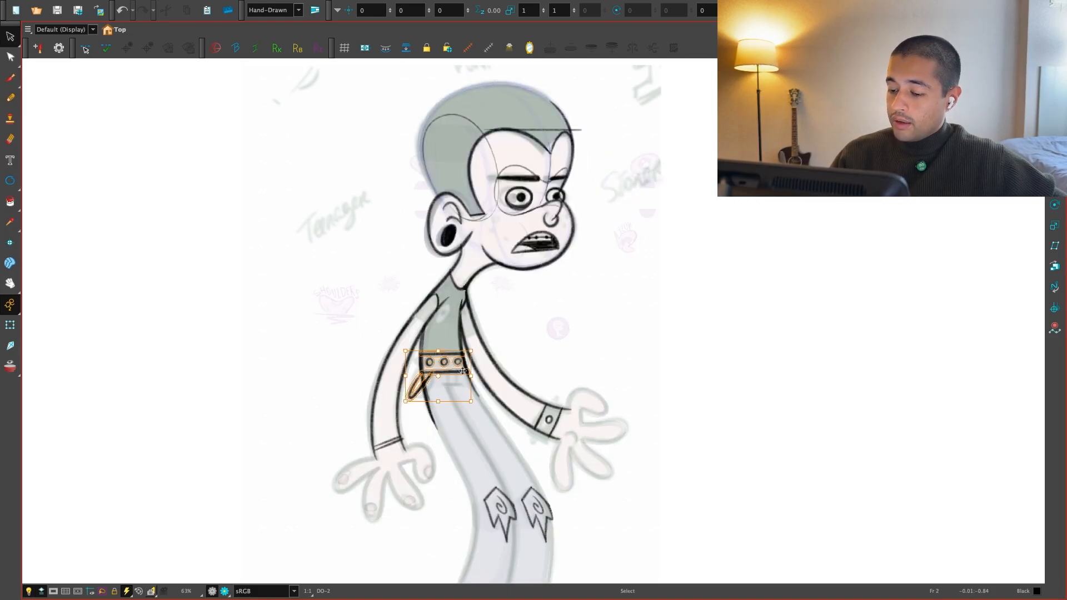
key(super+c)
key(period)
key(period)
key(super+v)
key(comma)
key(period)
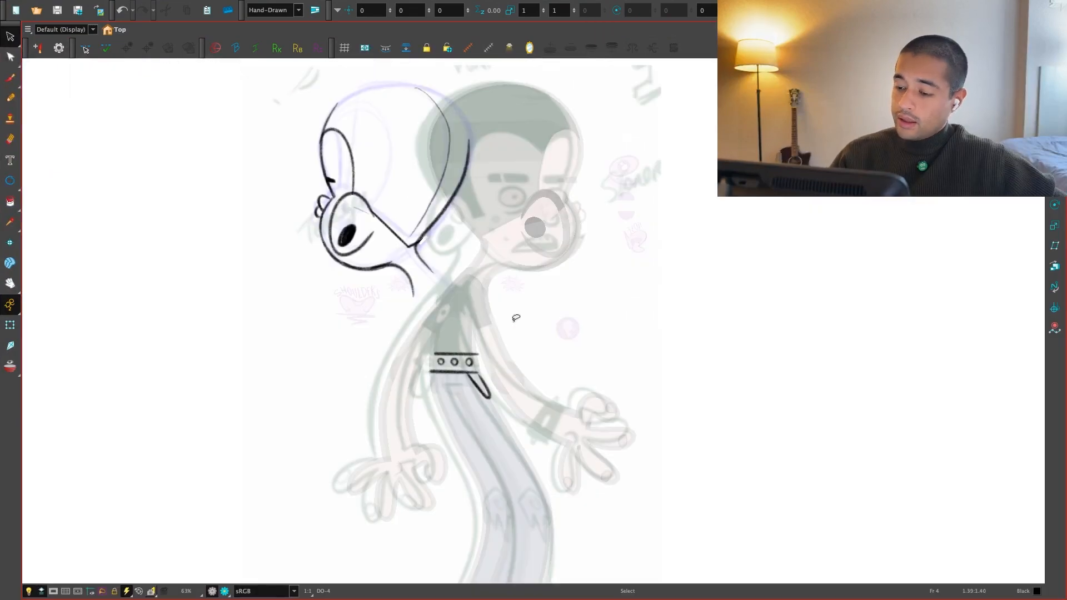
Paste the belt into frame 4 again and mirror only the belt horizontally at the waist
key(super+a)
key(4)
click(508, 404)
key(super+v)
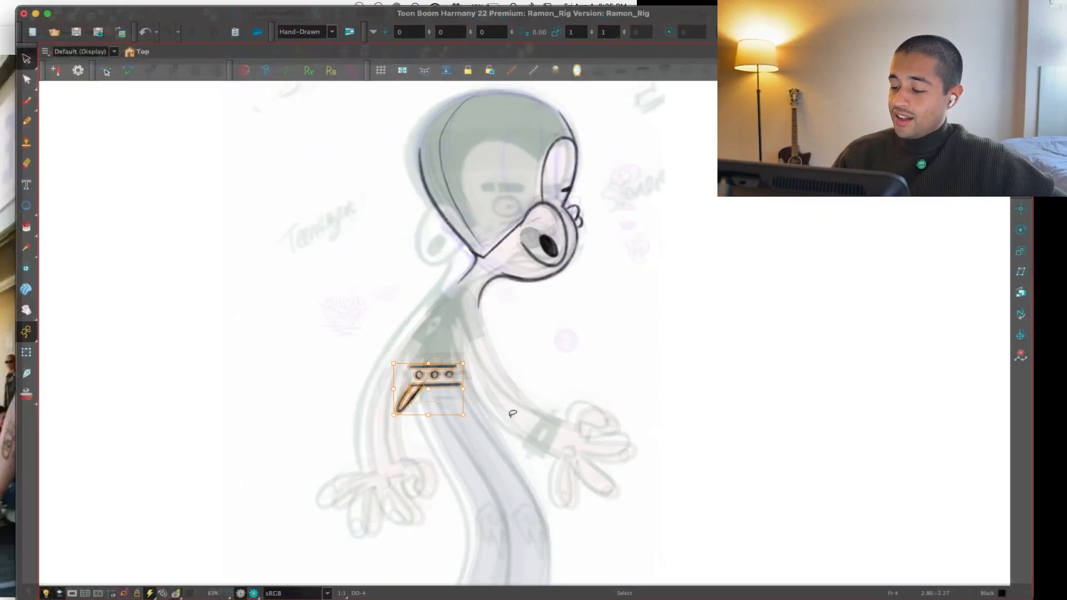
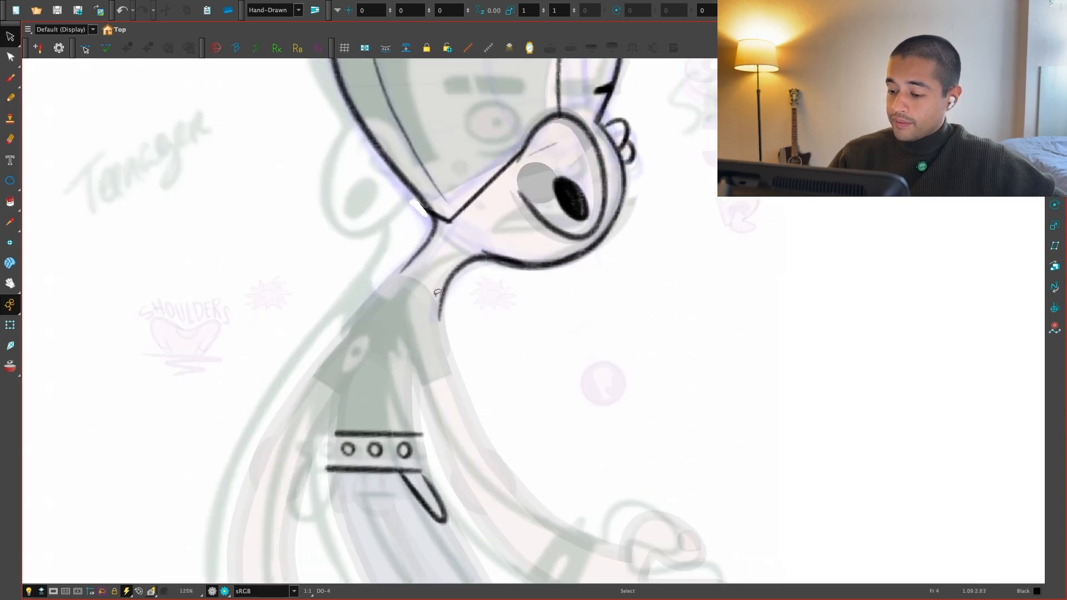
Draw the back view's front torso line in frame 4 from the chest down across the belt, redoing the first attempt
key(alt+b)
mouse_move(415, 356)
mouse_down()
mouse_move(430, 494)
mouse_move(453, 525)
mouse_up()
key(super+z)
key(super+z)
drag(412, 367, 423, 474)
drag(412, 398, 425, 481)
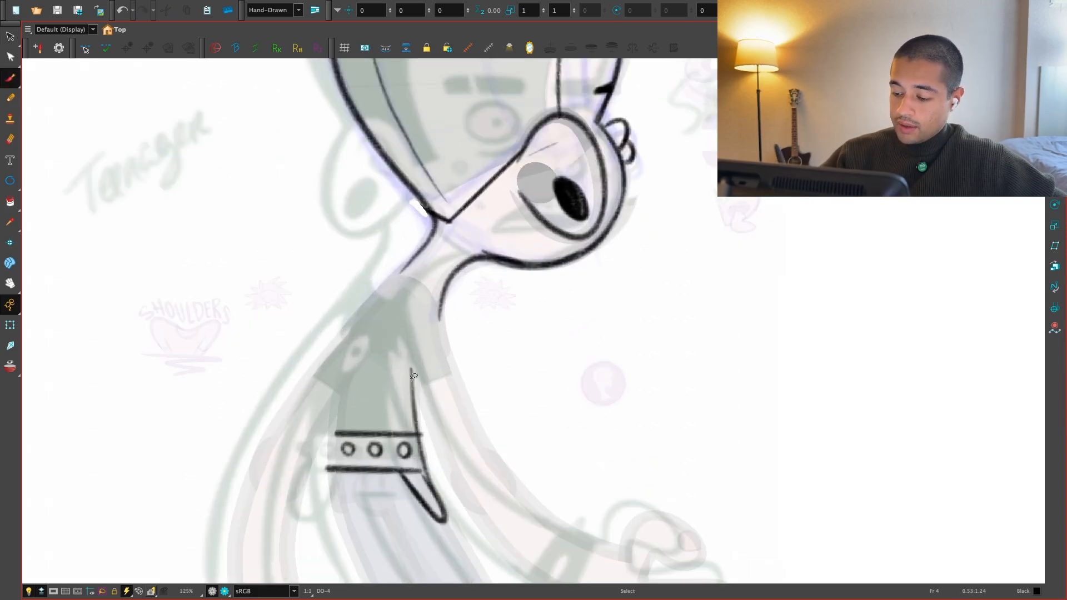
Redraw the front torso line in frame 4 and draw the back torso line from the armpit past the belt to the hip
key(super+z)
drag(414, 380, 425, 475)
drag(340, 402, 352, 546)
key(super+z)
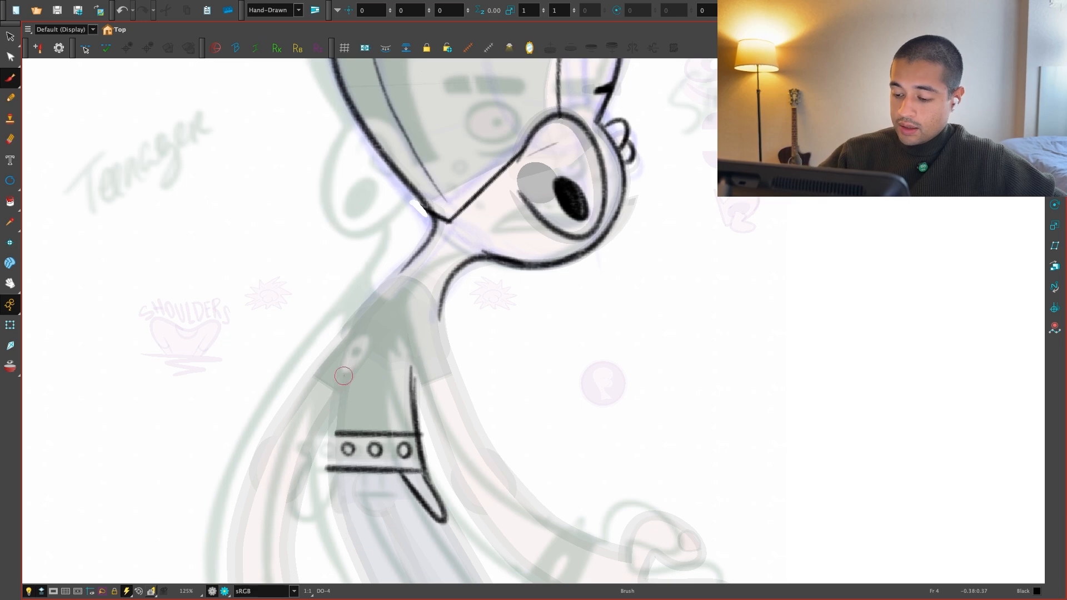
mouse_move(345, 371)
mouse_down()
mouse_move(365, 559)
mouse_move(352, 546)
mouse_up()
key(super+z)
key(super+z)
mouse_move(344, 382)
mouse_down()
mouse_move(342, 538)
mouse_move(356, 563)
mouse_up()
drag(572, 433, 546, 435)
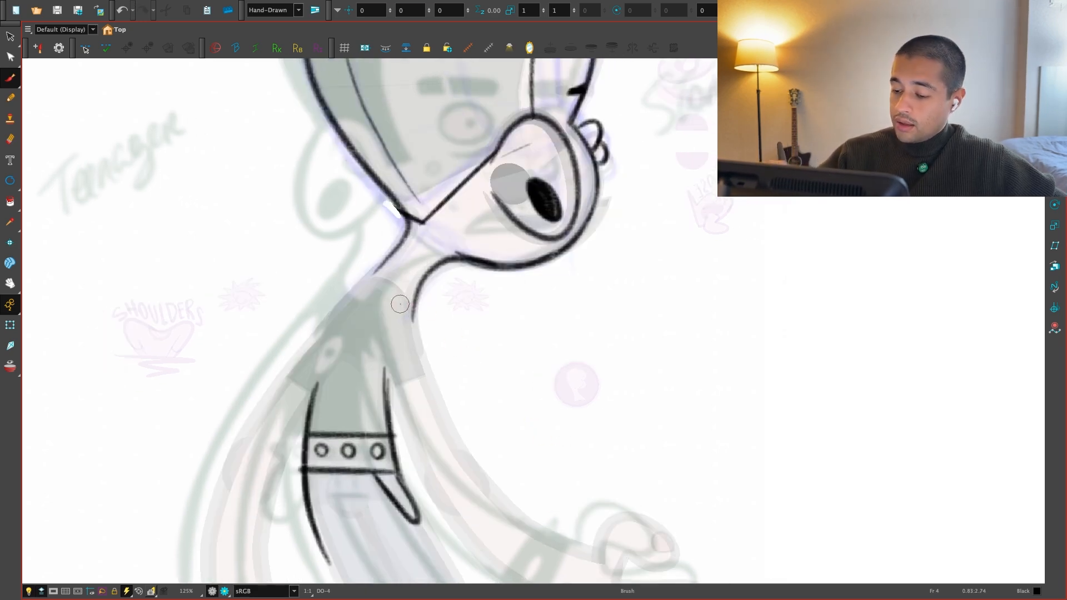
Draw the far arm in frame 4 with a rounded shoulder and inner and outer upper-arm lines, redoing the outer line until it fits
mouse_move(413, 325)
mouse_down()
mouse_move(391, 361)
mouse_move(420, 467)
mouse_move(449, 501)
mouse_up()
key(super+z)
drag(418, 303, 436, 392)
key(super+z)
drag(424, 279, 443, 415)
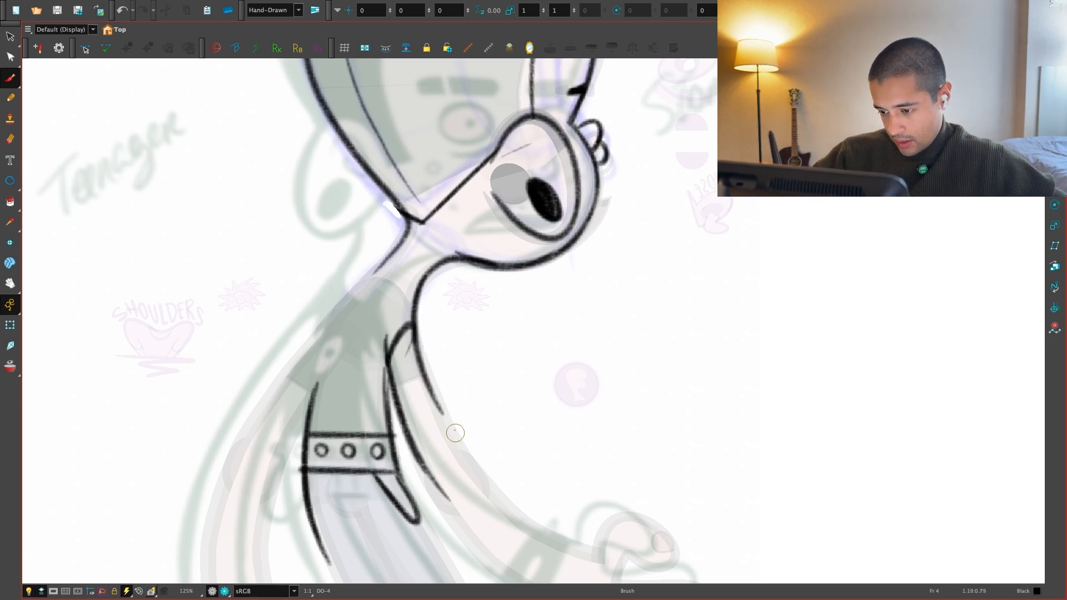
key(super+z)
drag(424, 279, 445, 412)
key(super+z)
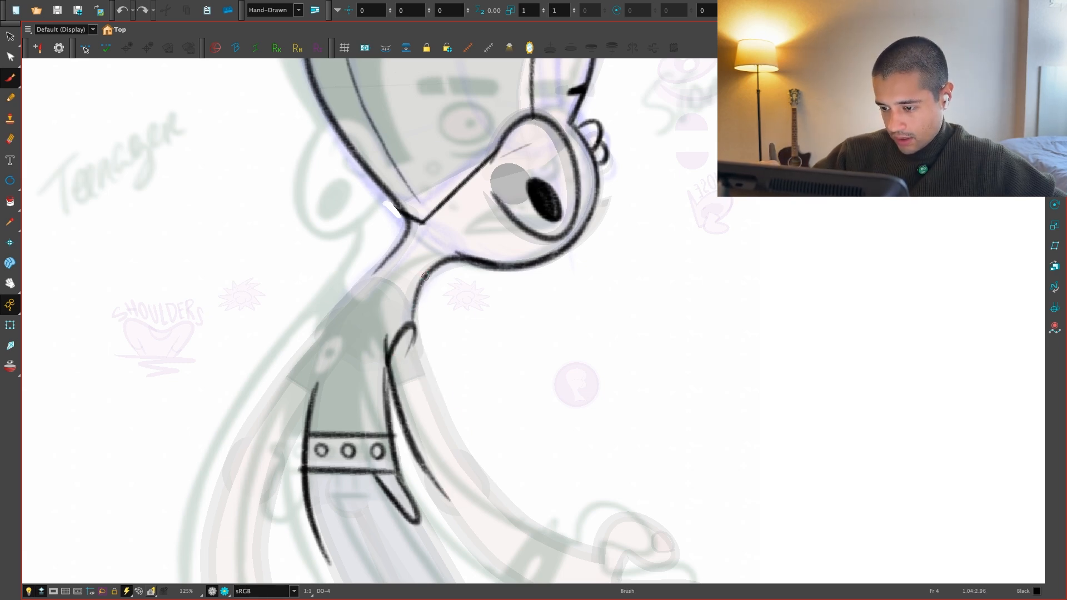
mouse_move(425, 279)
mouse_down()
mouse_move(452, 428)
mouse_move(417, 307)
mouse_move(420, 295)
mouse_move(452, 425)
mouse_up()
key(super+z)
drag(422, 334, 464, 454)
key(1)
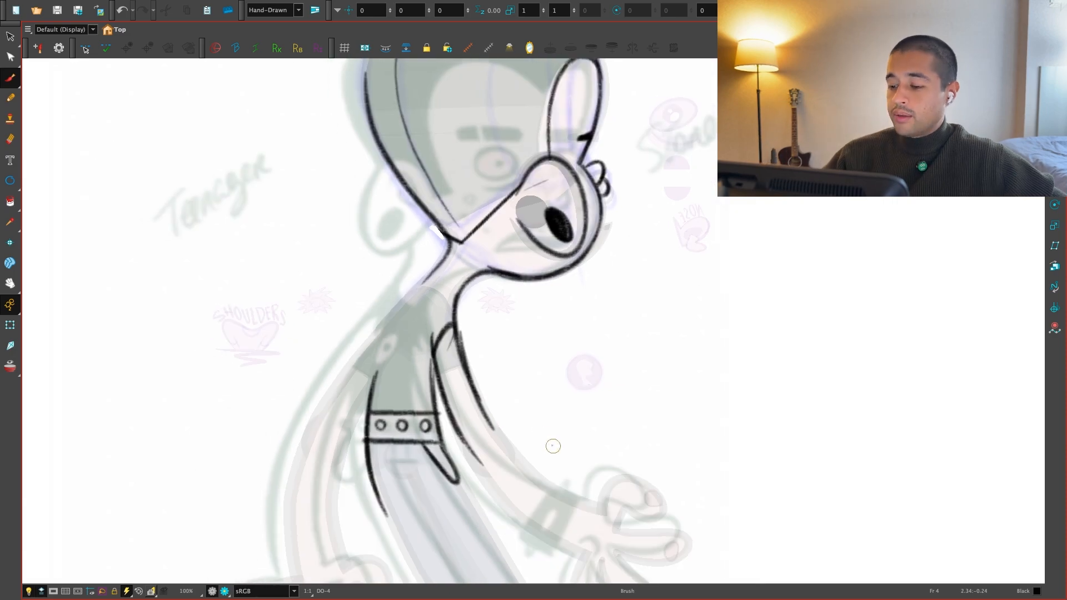
Draw frame 4's back shoulder line from the neck down to the upper arm and add the shirt's neckline curve
key(f)
key(f)
key(g)
key(g)
key(2)
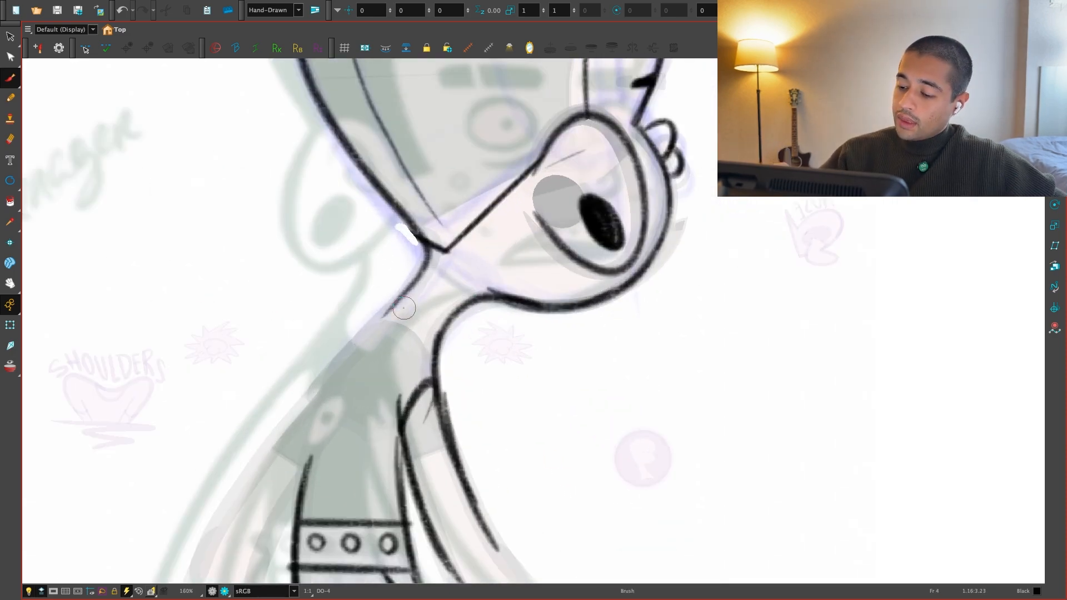
drag(406, 303, 282, 435)
key(super+z)
key(super+z)
mouse_move(410, 288)
mouse_down()
mouse_move(227, 460)
mouse_move(255, 457)
mouse_up()
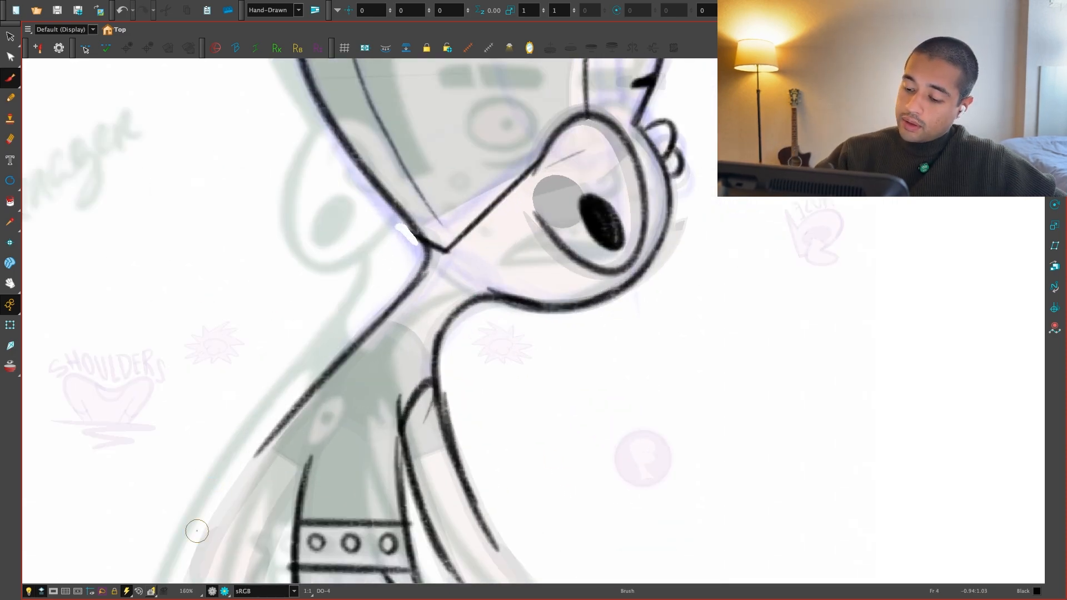
key(super+z)
drag(421, 270, 244, 476)
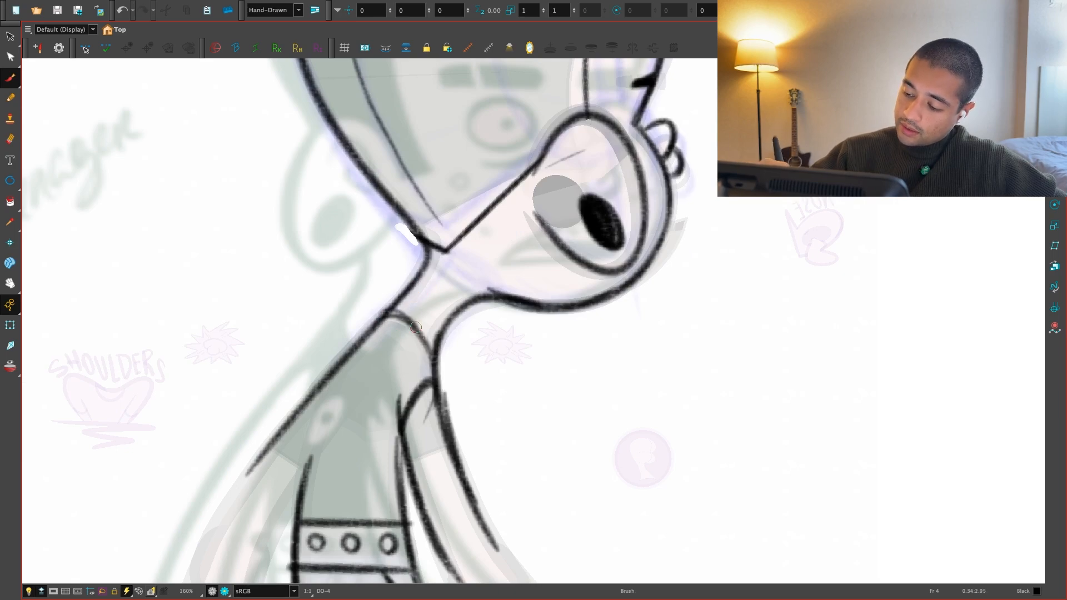
Compare the full-body drawings across frames 2 to 5, checking the torso, arms and legs against each other
key(1)
key(f)
key(g)
key(g)
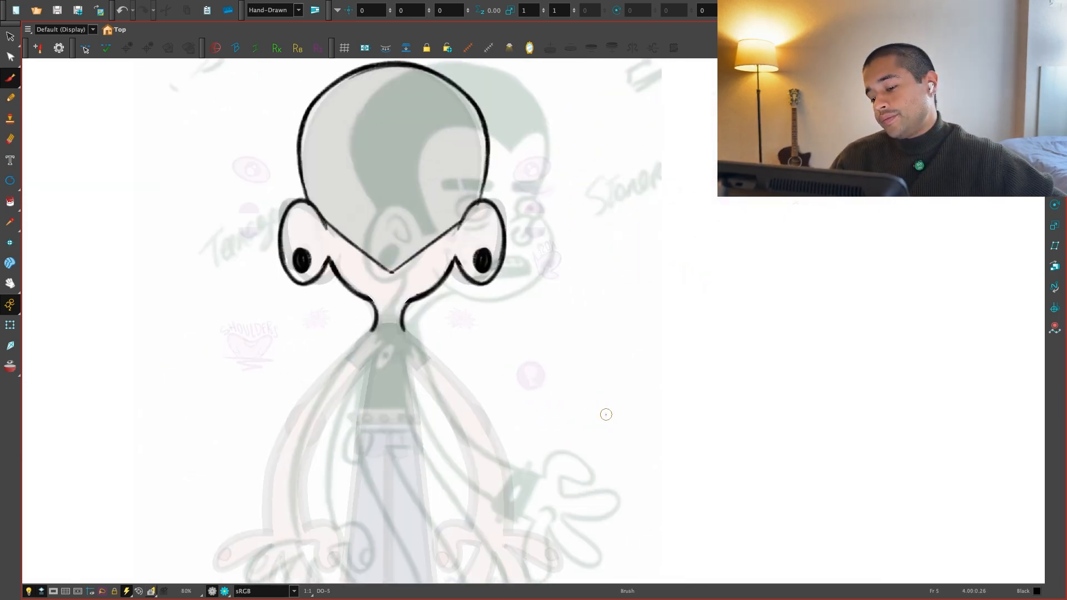
key(f)
key(f)
key(f)
key(g)
key(g)
key(1)
drag(609, 480, 596, 412)
key(f)
key(f)
key(g)
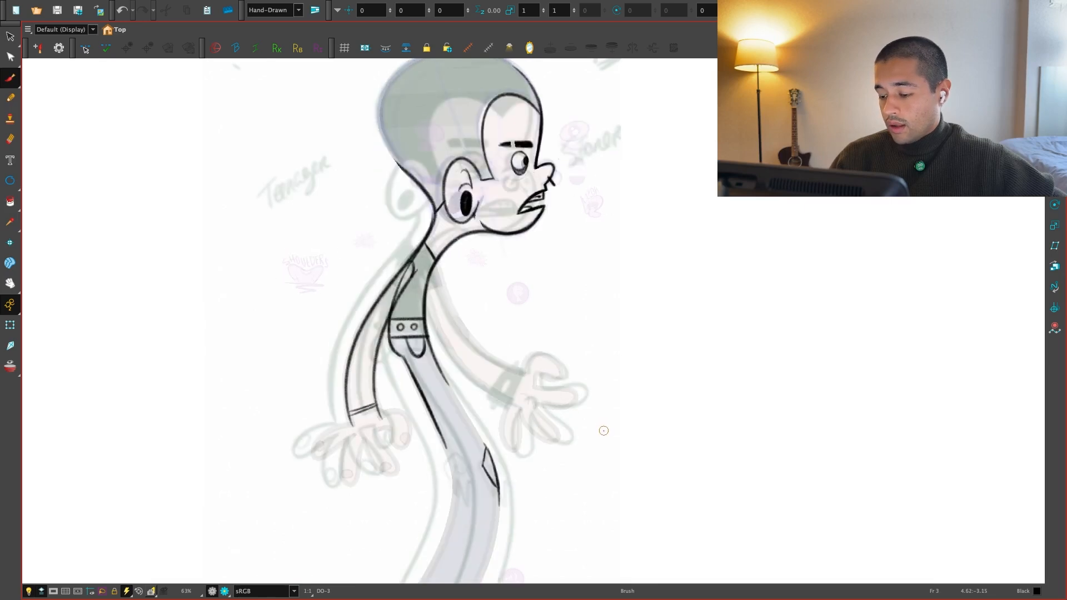
key(1)
key(g)
key(g)
drag(593, 489, 595, 477)
key(1)
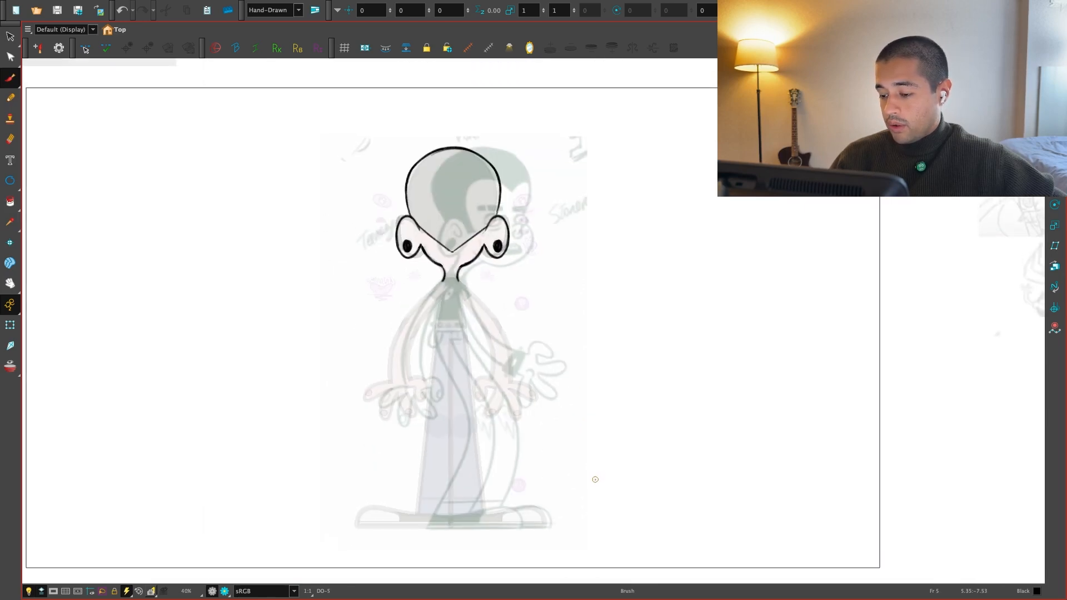
key(f)
key(f)
key(f)
key(f)
key(g)
key(g)
key(g)
key(g)
key(f)
key(f)
key(f)
key(f)
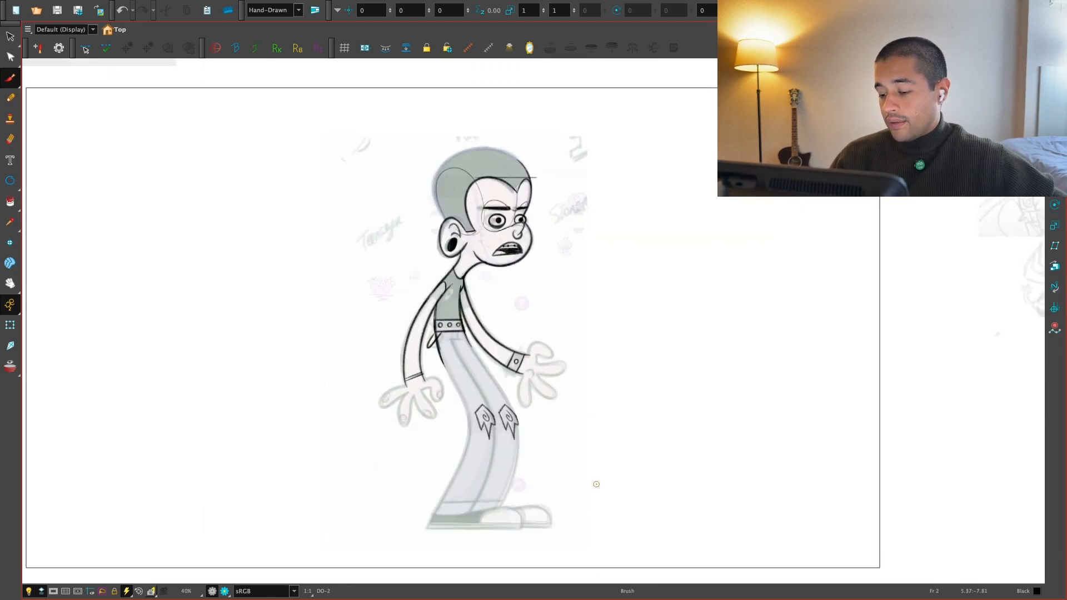
key(g)
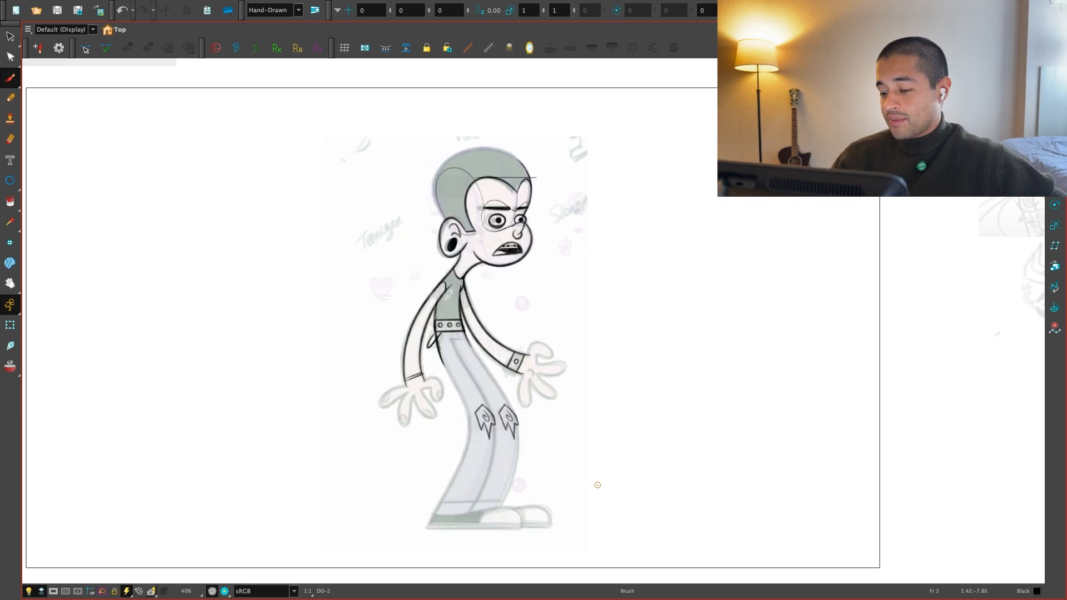
key(f)
key(g)
Draw two small nipple piercings on the chest of the shirt in frame 2, each a dark dot with a ring below it
key(2)
key(2)
key(2)
drag(615, 480, 602, 447)
key(2)
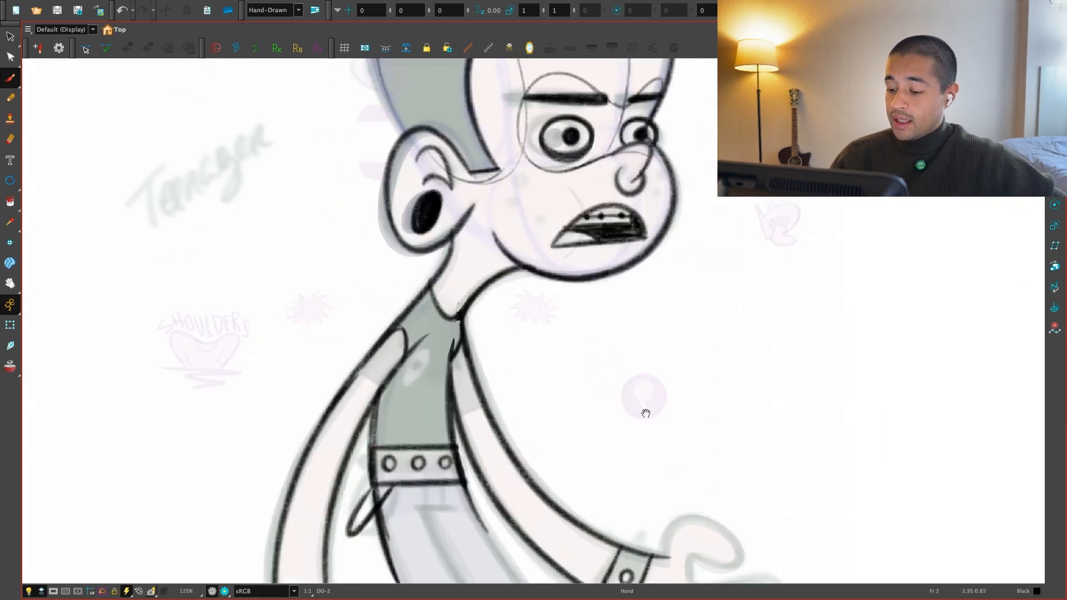
key(2)
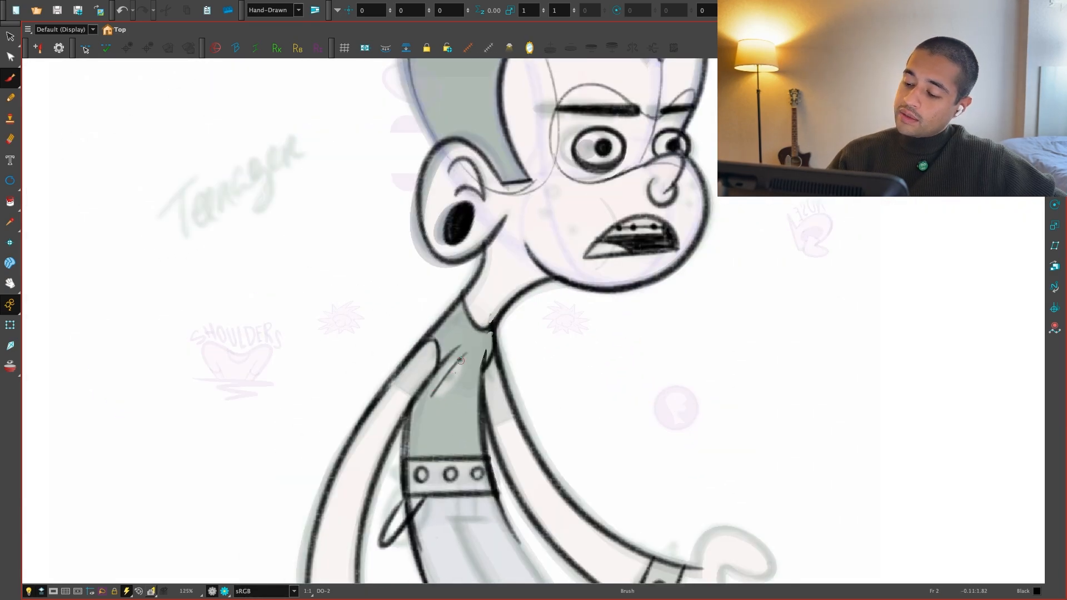
key(2)
key(2)
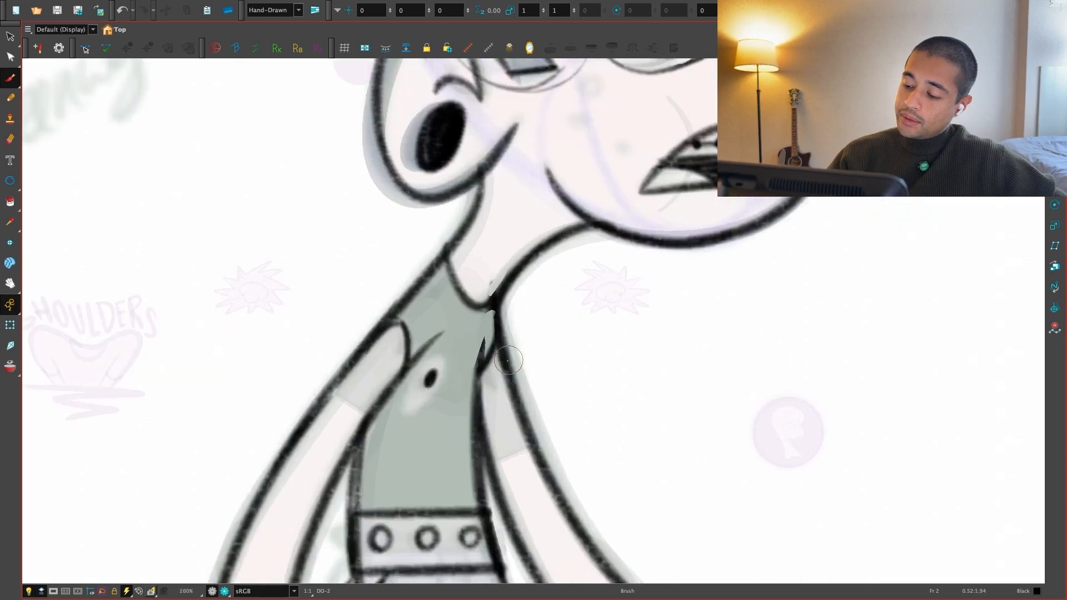
key(f)
key(g)
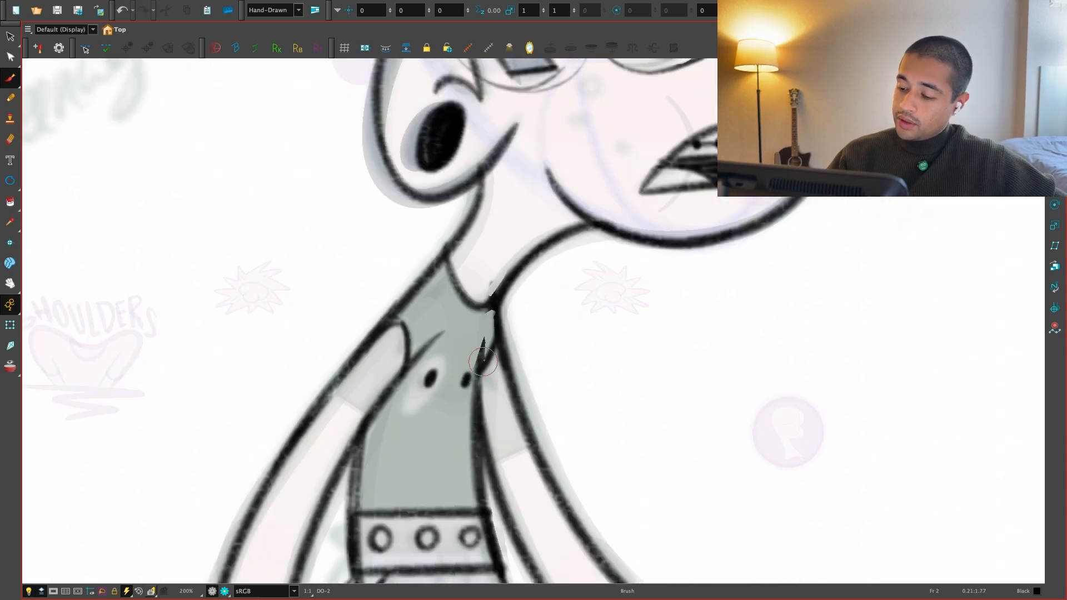
key(f)
key(g)
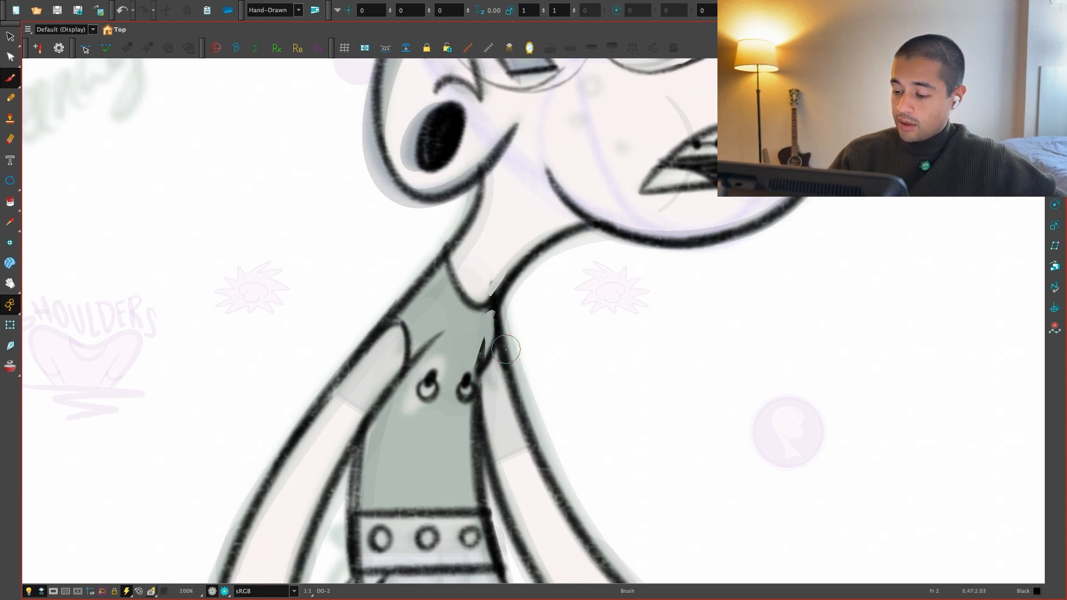
key(f)
key(g)
key(1)
key(1)
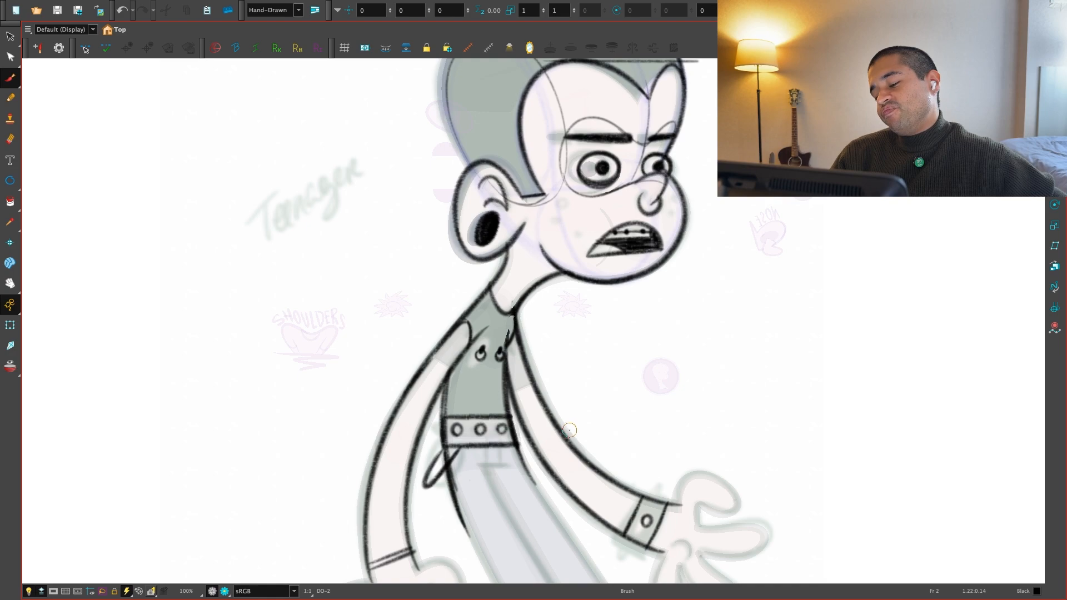
Erase the centres of the two dark dots above the piercing rings in frame 2 to leave light highlights
key(2)
key(2)
key(2)
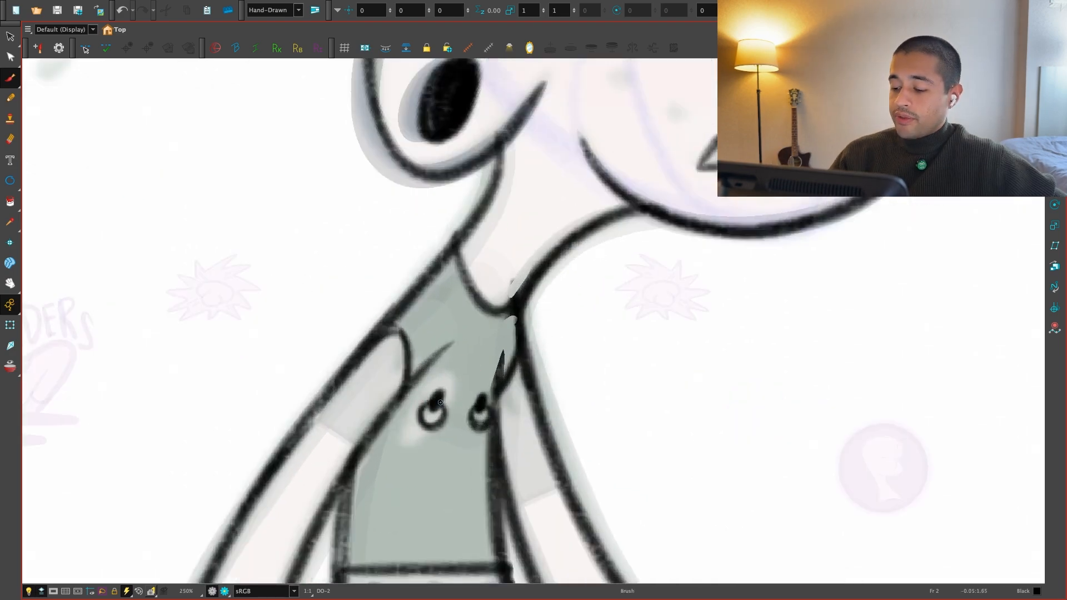
key(1)
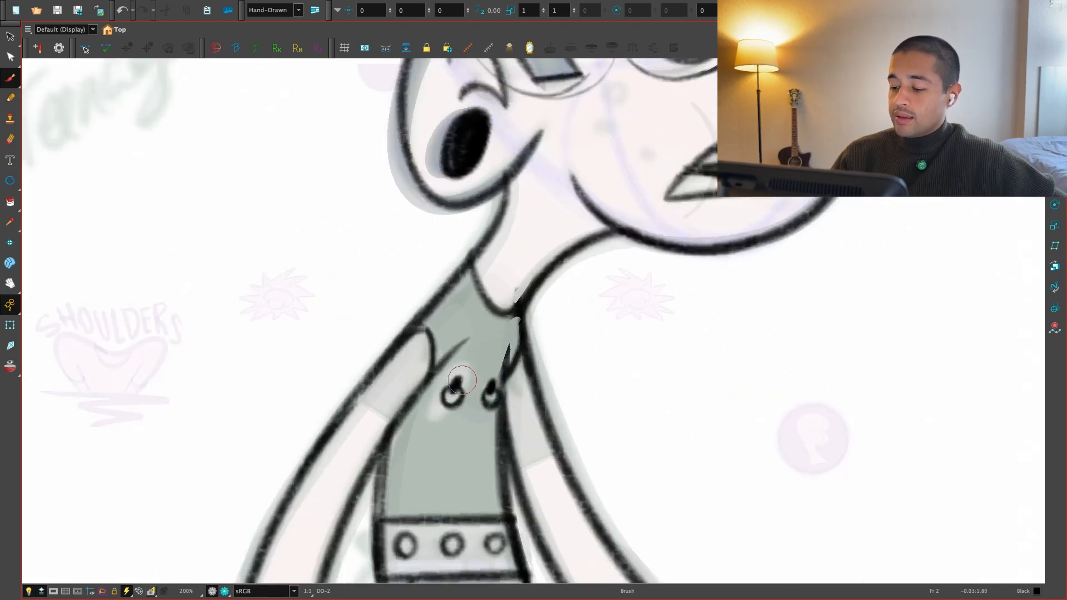
key(1)
key(1)
key(2)
key(2)
key(2)
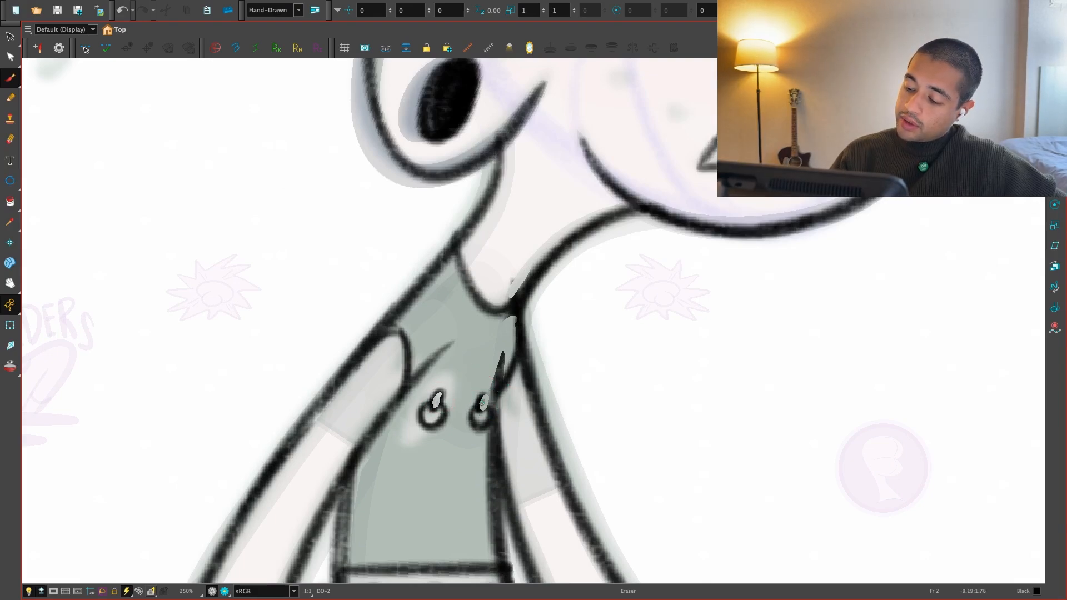
key(1)
key(1)
key(1)
key(1)
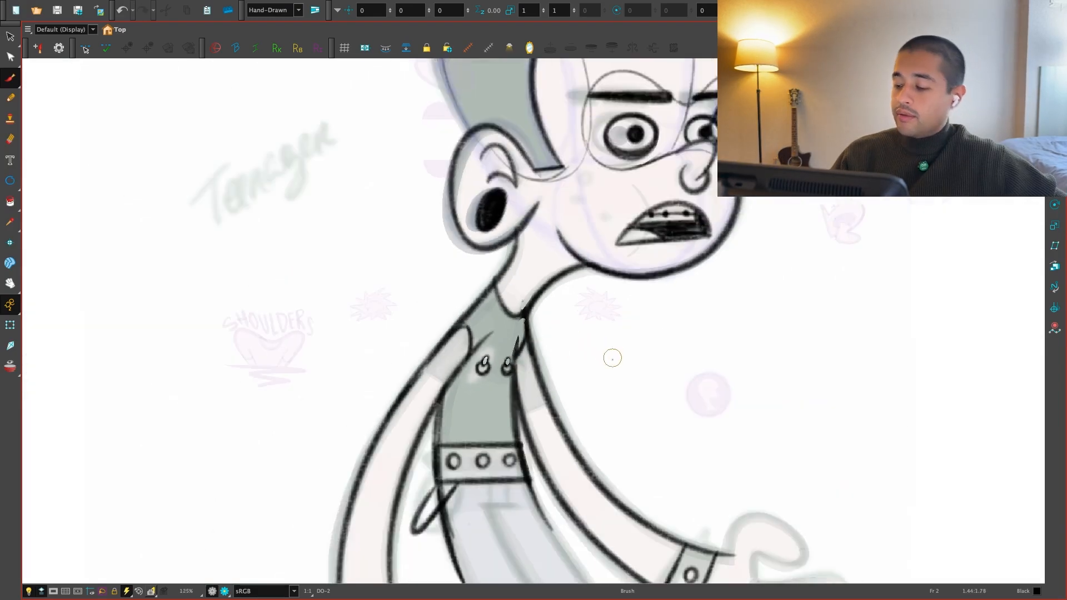
Reinforce the black outlines around the light centres of both chest piercings in frame 2
key(2)
key(2)
key(2)
key(2)
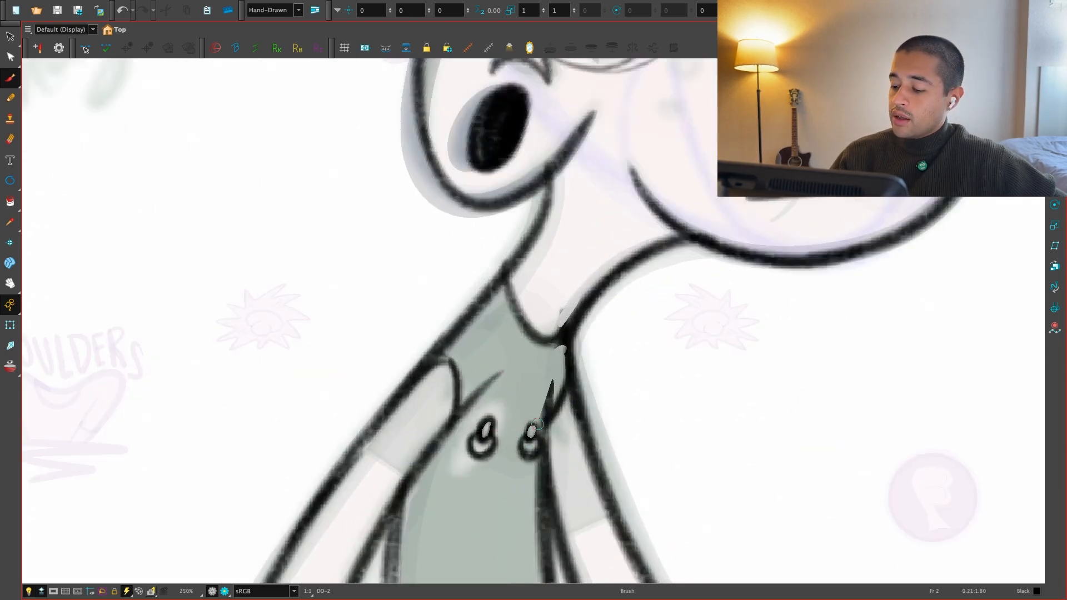
key(1)
key(1)
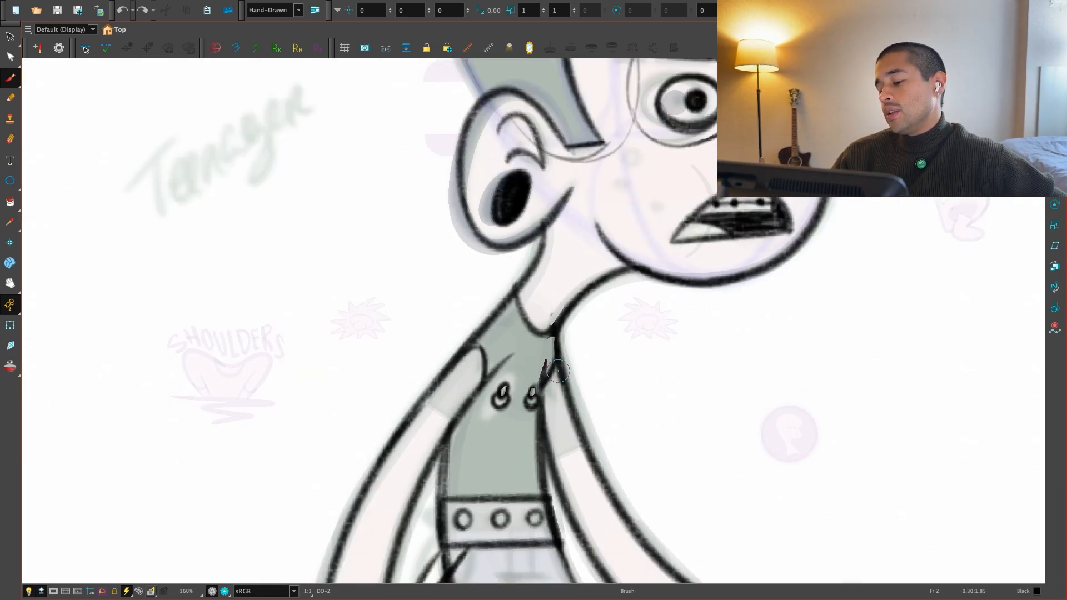
key(1)
key(1)
key(2)
key(2)
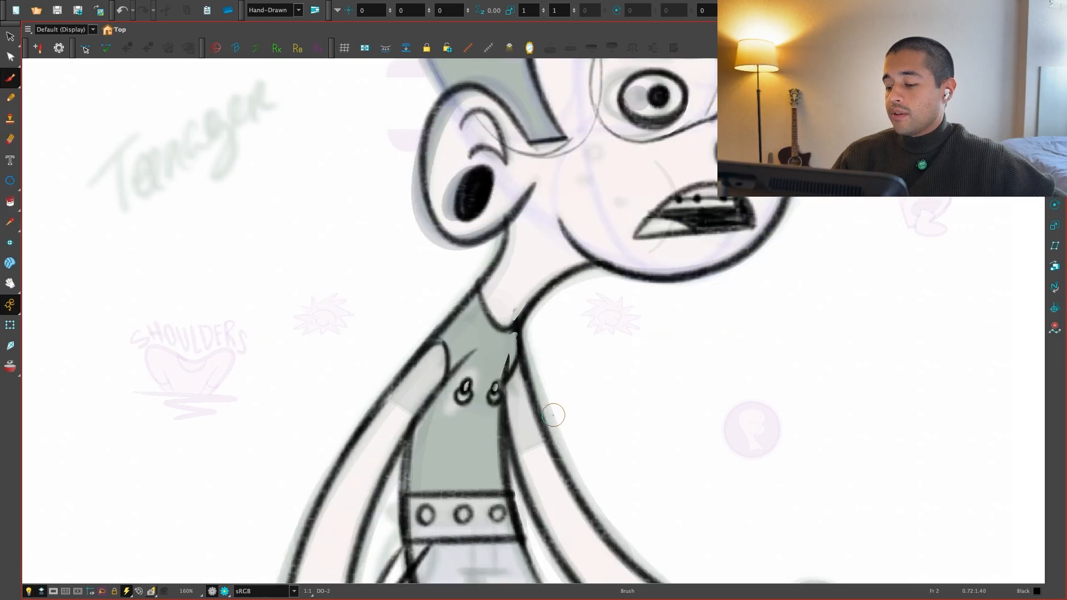
Copy one chest piercing from frame 2 into the profile in frame 3 and position it on the front of the shirt
key(alt+s)
key(.)
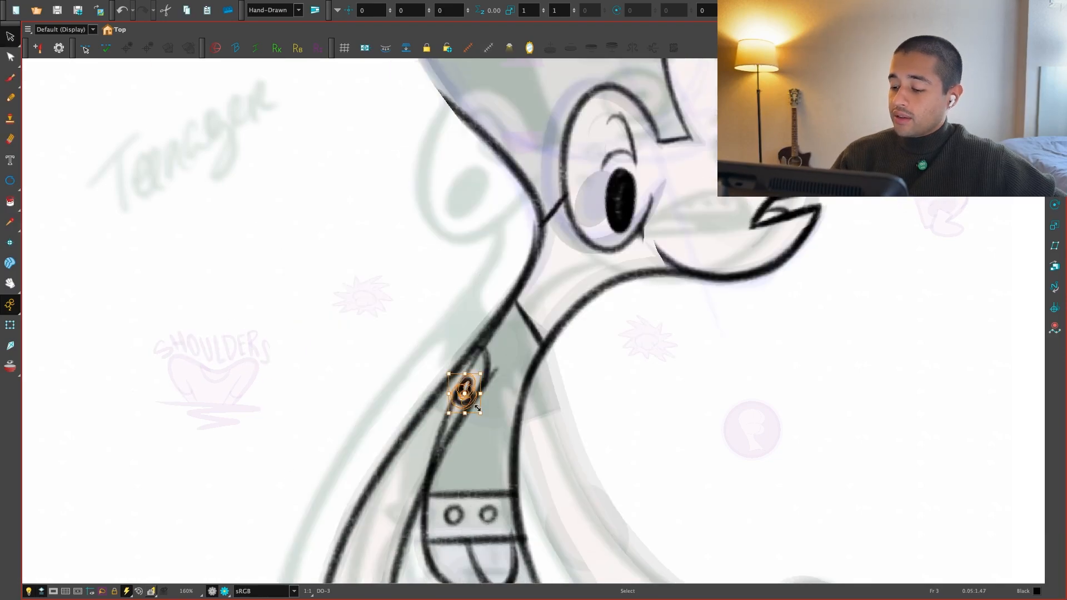
scroll(506, 410, down, 3)
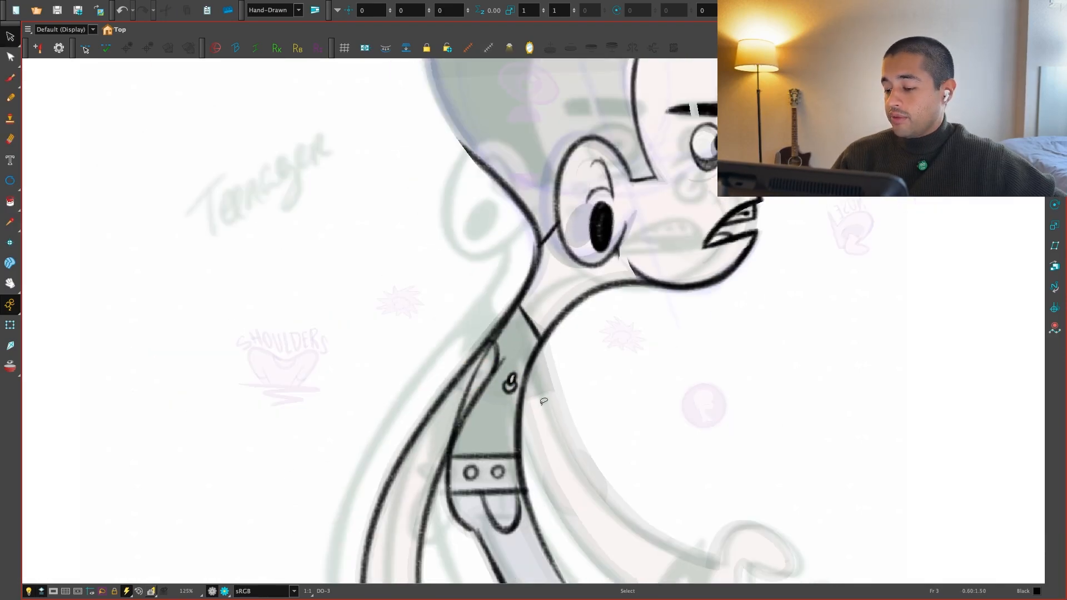
key(.)
key(comma)
key(comma)
key(comma)
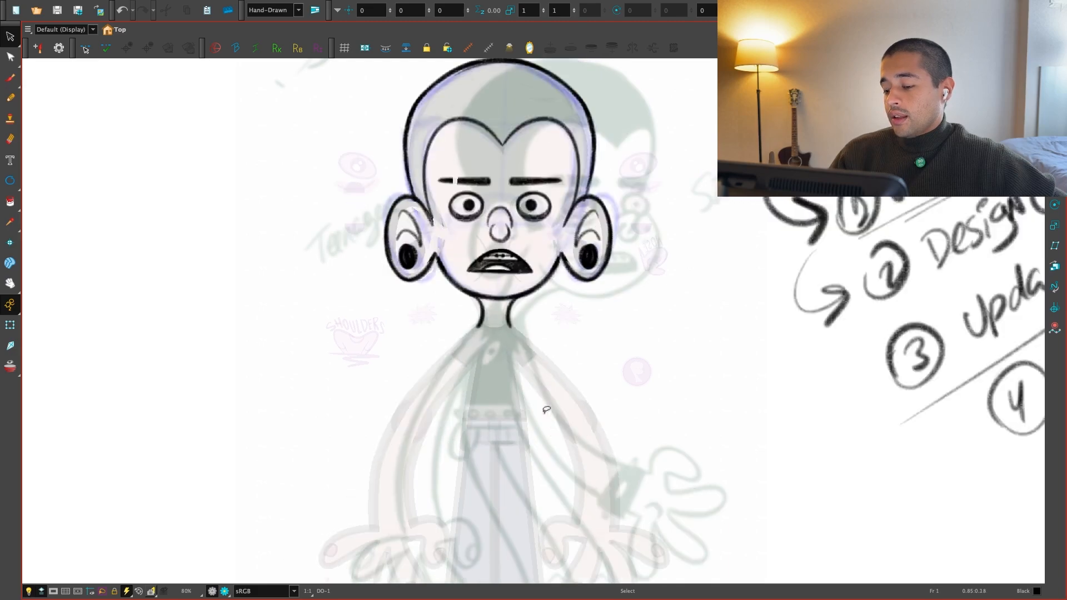
key(period)
scroll(529, 422, up, 3)
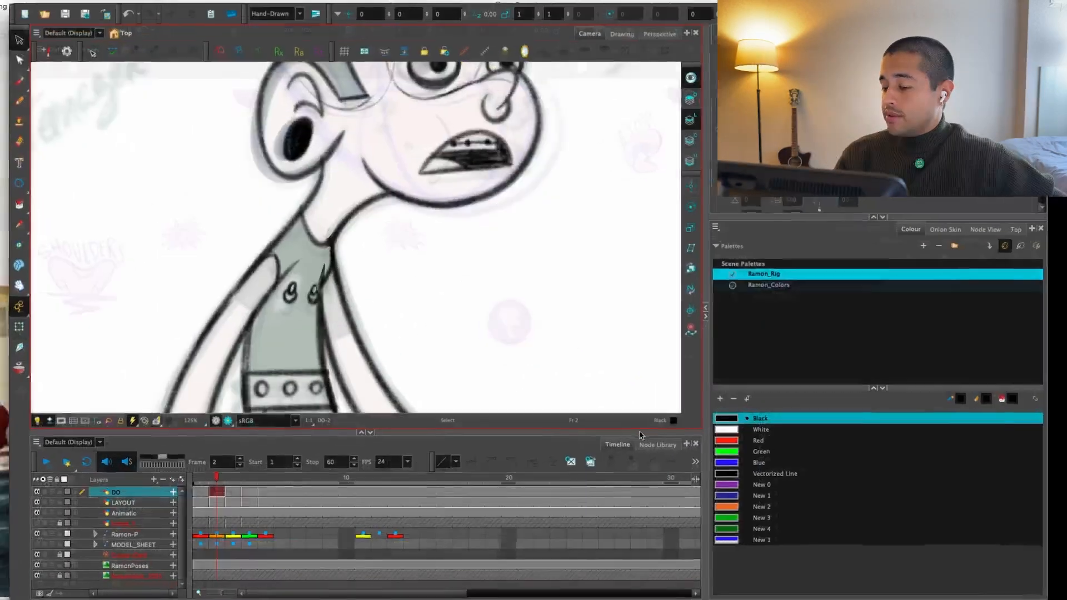
Switch the drawing colour to Red and draw a diamond-shaped hole around the near chest piercing in frame 2
click(759, 441)
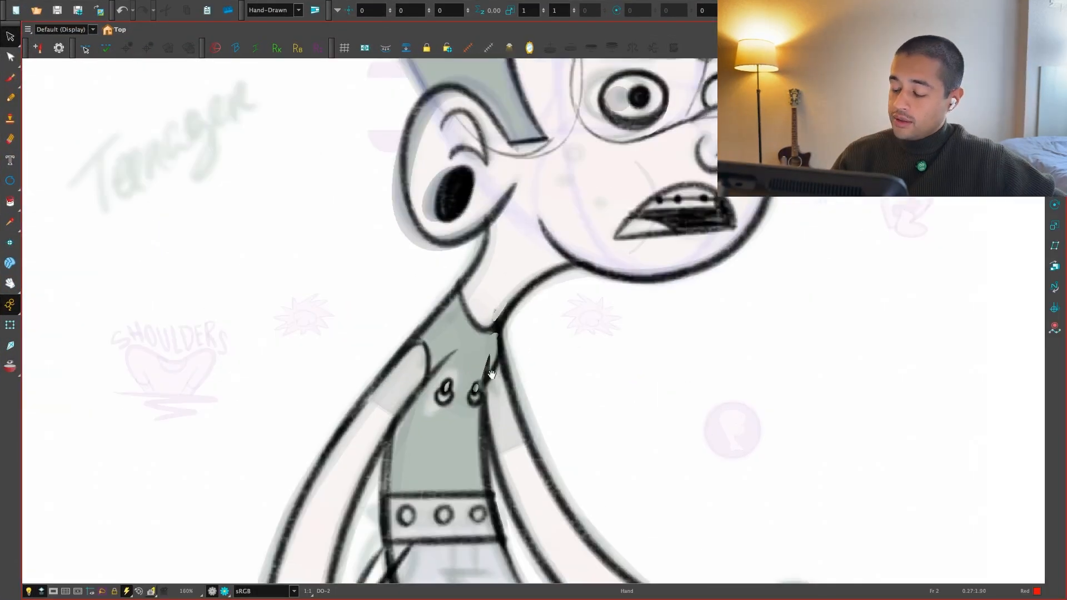
scroll(478, 373, up, 1)
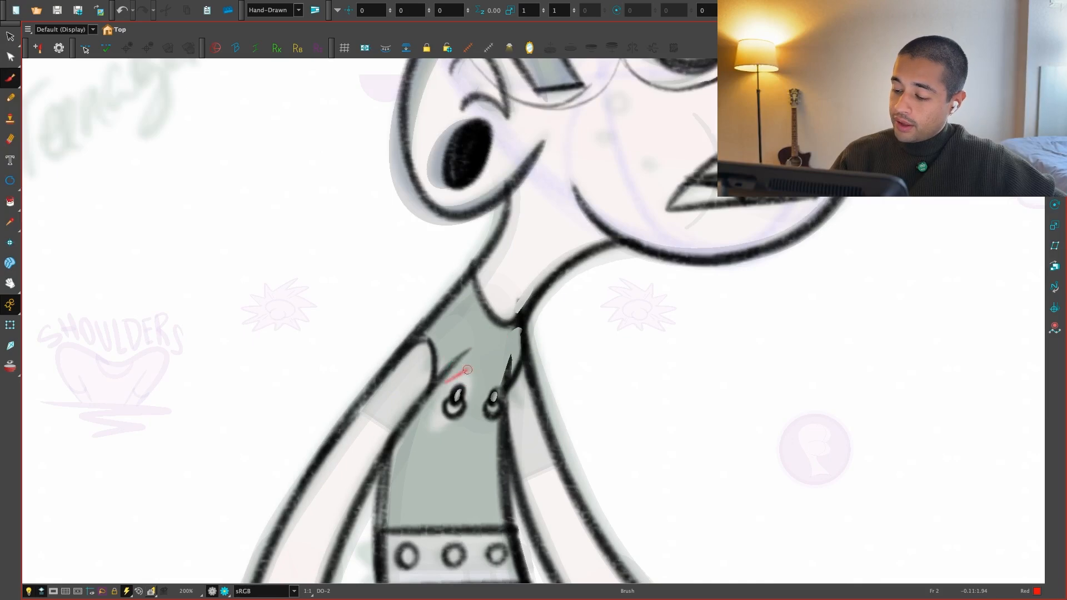
mouse_move(474, 384)
mouse_down()
mouse_move(476, 404)
mouse_move(438, 422)
mouse_up()
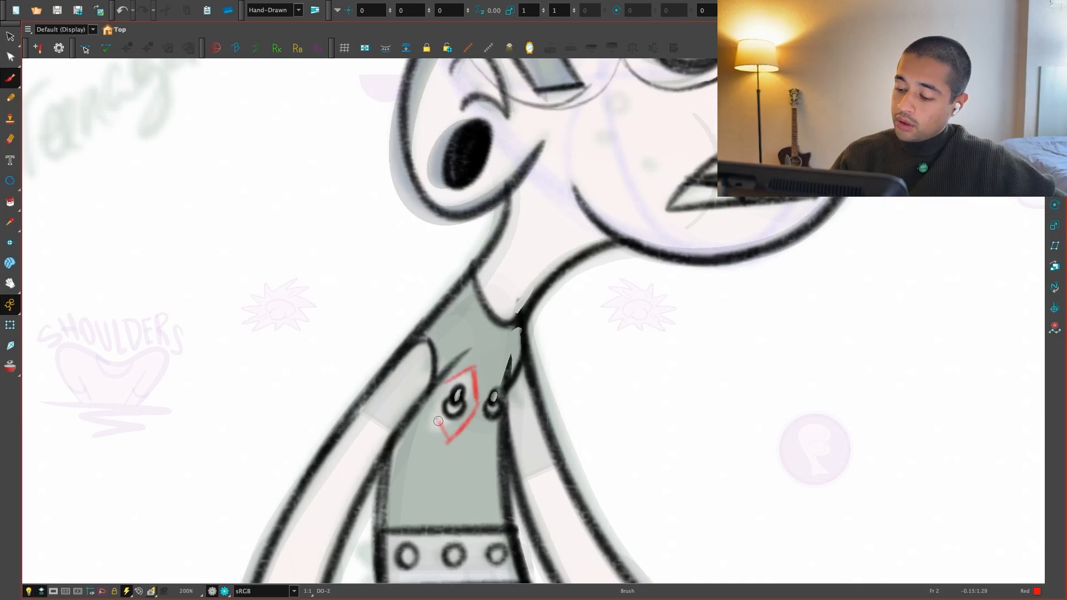
scroll(440, 396, up, 1)
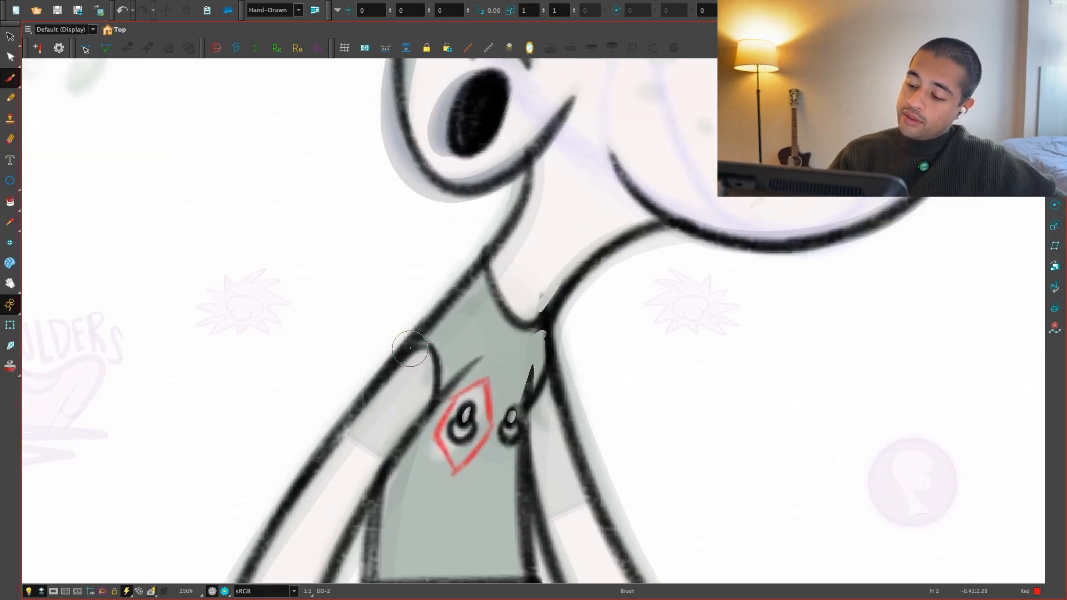
Draw a red jagged torn edge along the near armhole of the shirt in frame 2, redoing the first attempt
mouse_move(425, 357)
mouse_down()
mouse_move(450, 347)
mouse_move(437, 396)
mouse_move(452, 326)
mouse_move(436, 354)
mouse_move(458, 349)
mouse_move(441, 358)
mouse_move(428, 411)
mouse_up()
key(ctrl+z)
key(ctrl+z)
key(ctrl+z)
key(1)
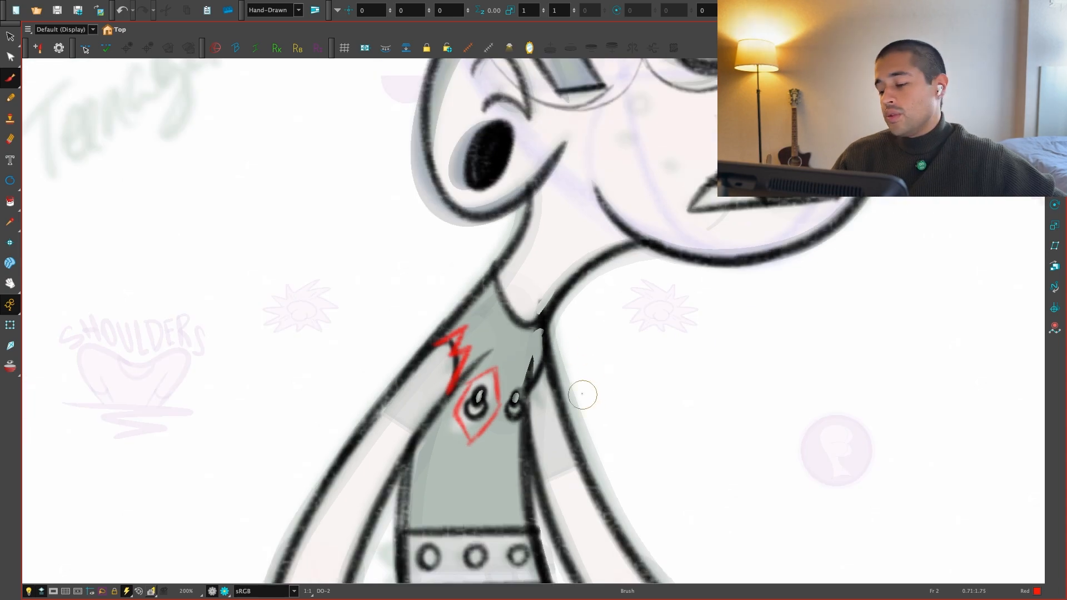
Draw a small red tear at the far armhole and a red jagged torn neckline on the shirt in frame 2
key(1)
key(1)
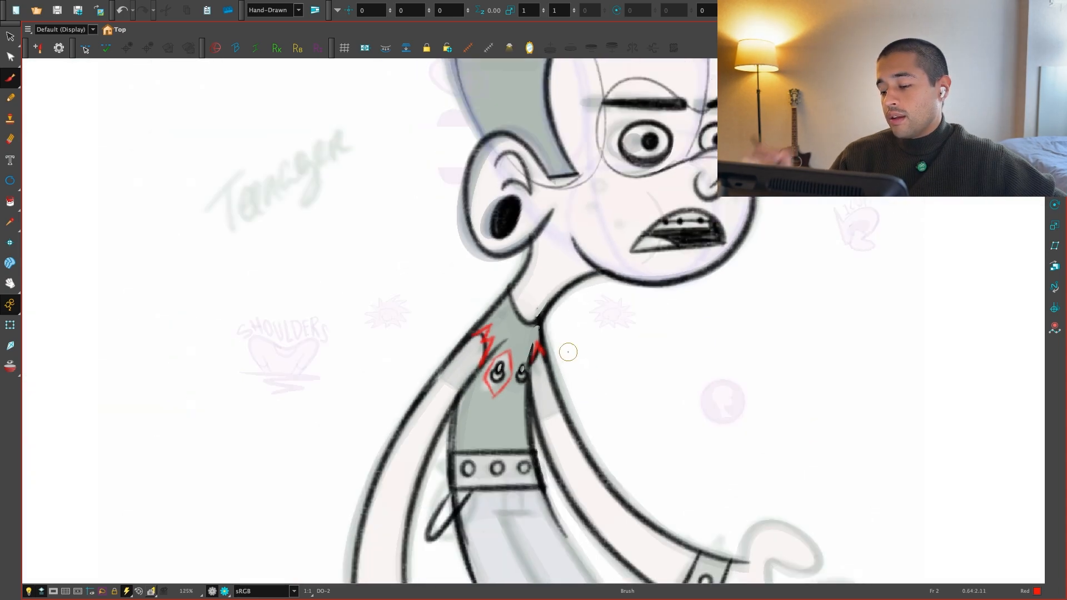
key(2)
key(2)
key(2)
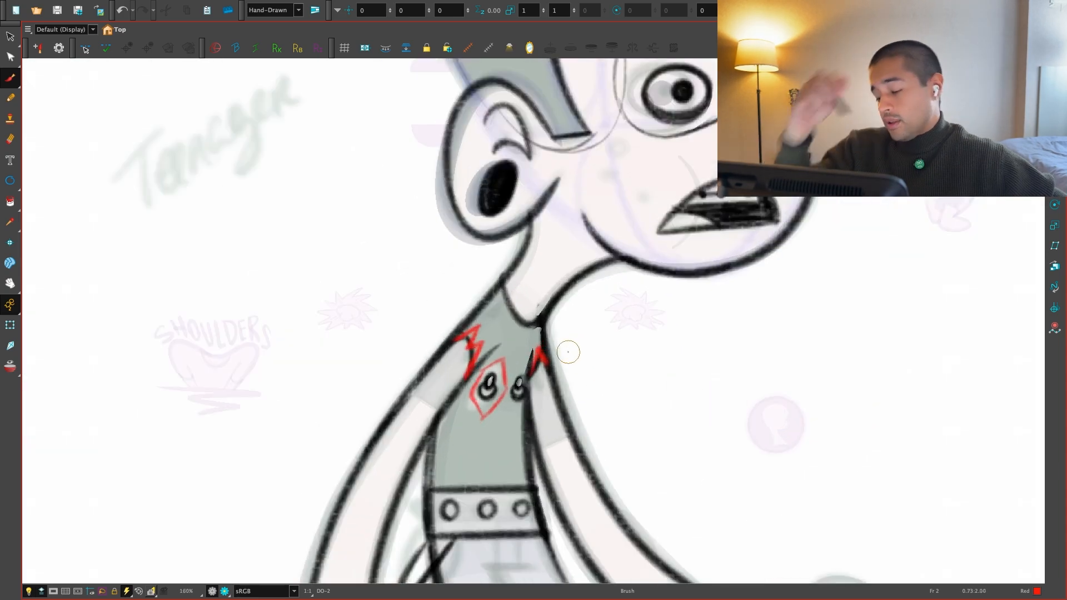
mouse_move(472, 257)
mouse_down()
mouse_move(487, 326)
mouse_move(498, 304)
mouse_move(508, 339)
mouse_up()
key(ctrl+z)
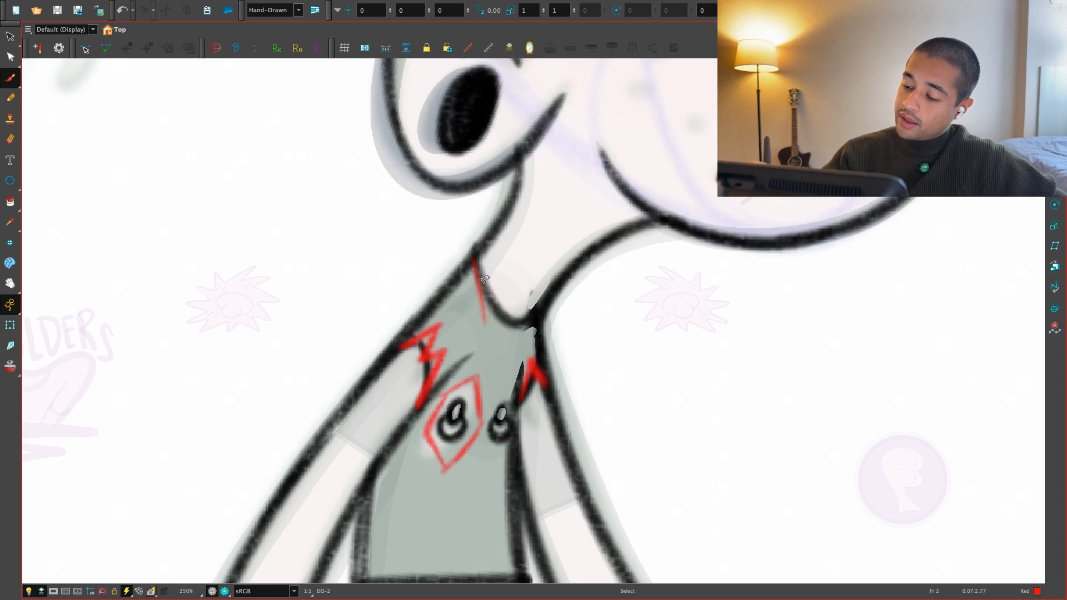
key(ctrl+z)
mouse_move(474, 257)
mouse_down()
mouse_move(486, 313)
mouse_move(503, 305)
mouse_move(526, 325)
mouse_up()
key(ctrl+z)
key(ctrl+z)
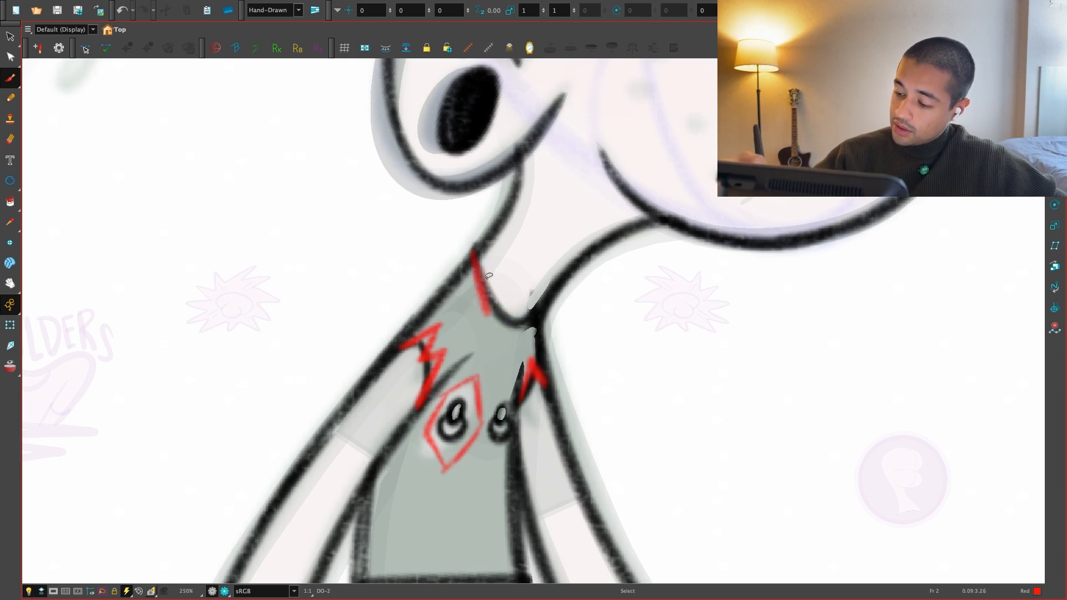
mouse_move(473, 257)
mouse_down()
mouse_move(485, 315)
mouse_move(484, 301)
mouse_move(500, 299)
mouse_move(524, 326)
mouse_move(543, 310)
mouse_move(527, 329)
mouse_up()
key(1)
key(1)
key(1)
key(1)
key(2)
key(2)
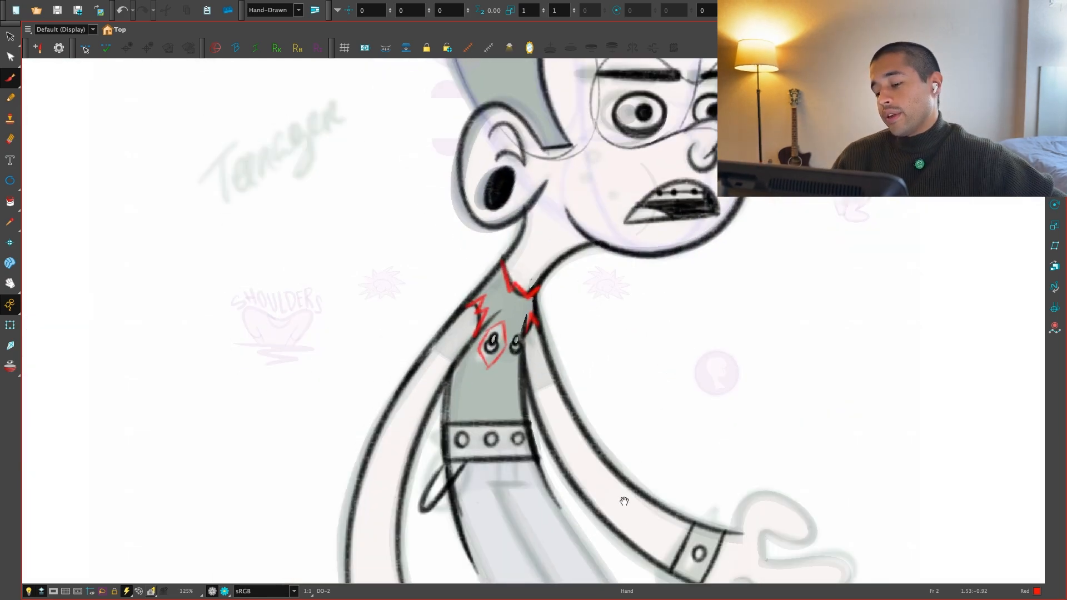
Draw a red jagged torn hem across the shirt above the belt in frame 2, redoing failed strokes, and trace the shirt's sides in red
drag(432, 393, 458, 366)
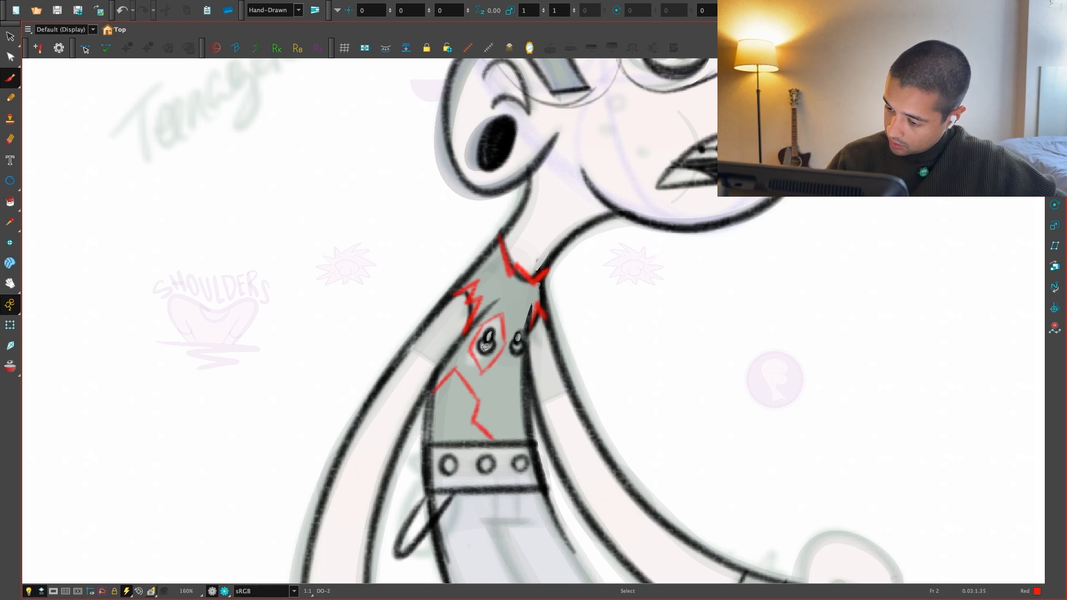
key(ctrl+z)
key(ctrl+z)
key(ctrl+z)
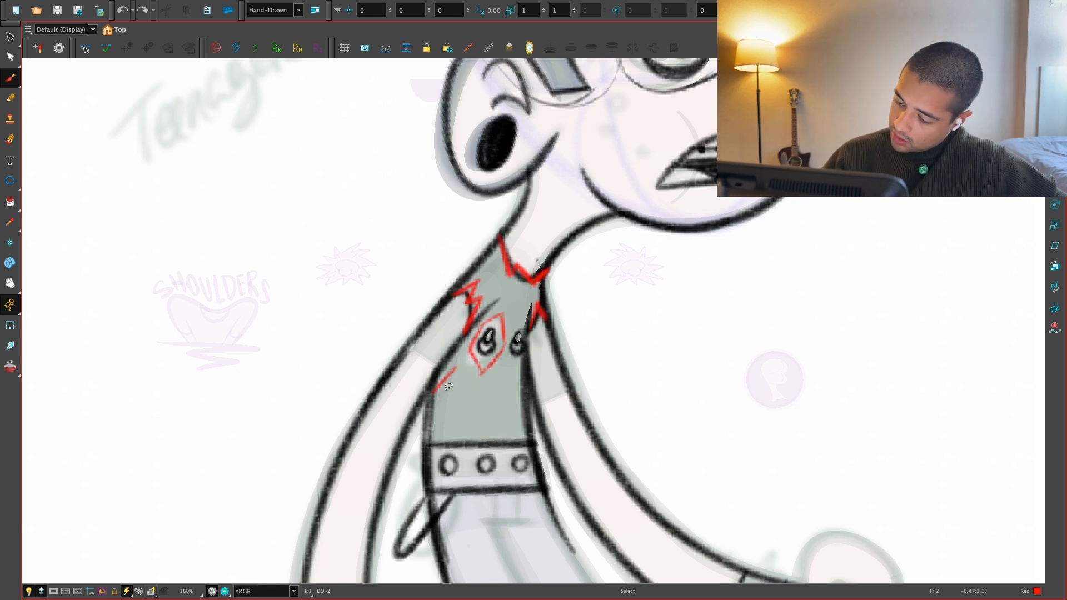
key(ctrl+z)
mouse_move(427, 406)
mouse_down()
mouse_move(453, 379)
mouse_move(444, 385)
mouse_move(458, 404)
mouse_move(480, 405)
mouse_up()
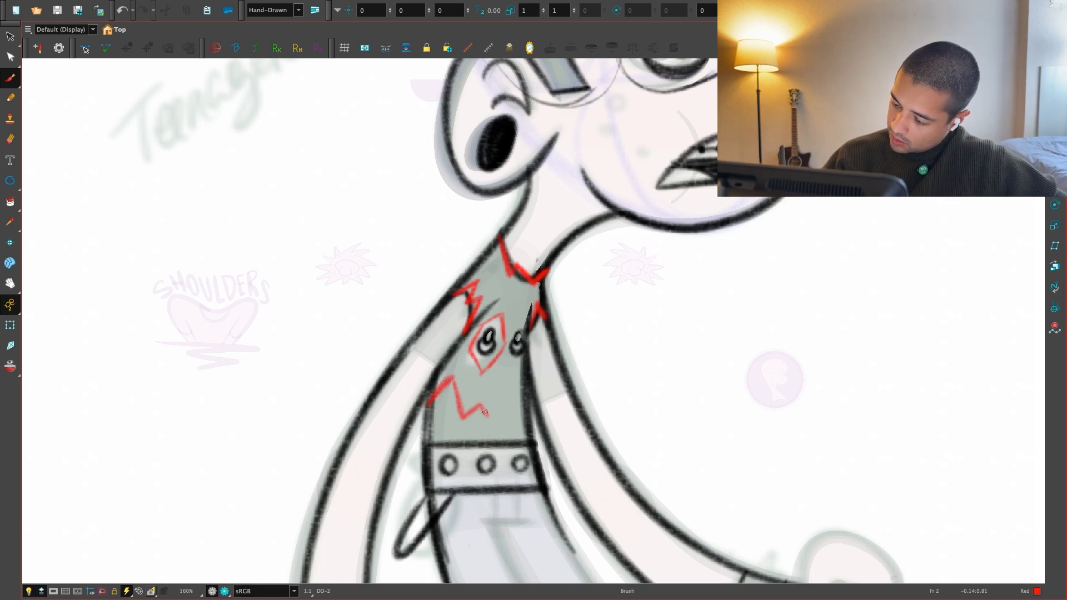
drag(504, 440, 522, 414)
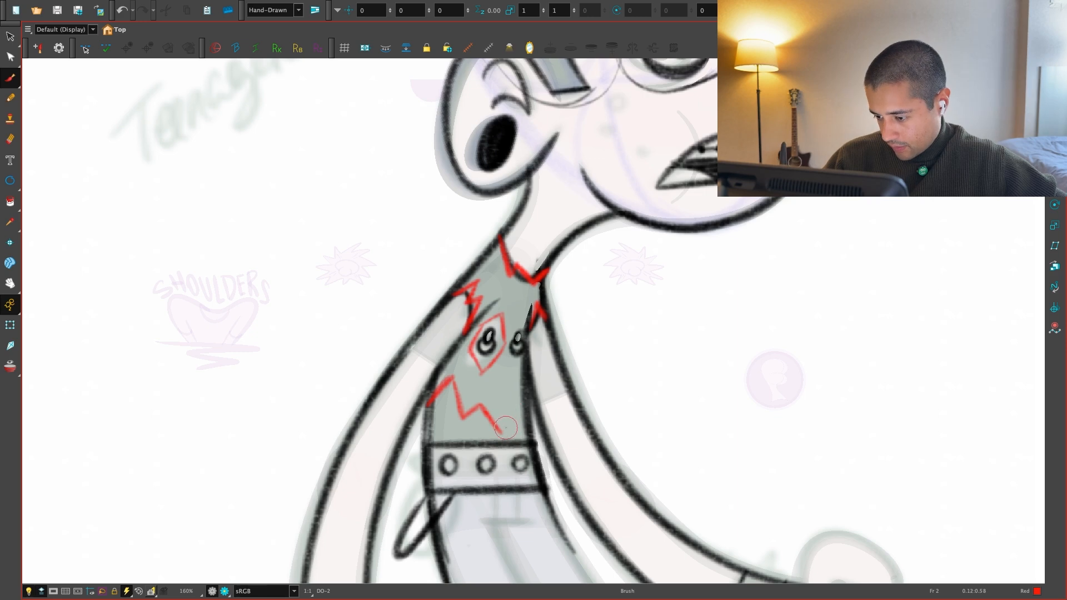
key(ctrl+z)
drag(522, 359, 528, 442)
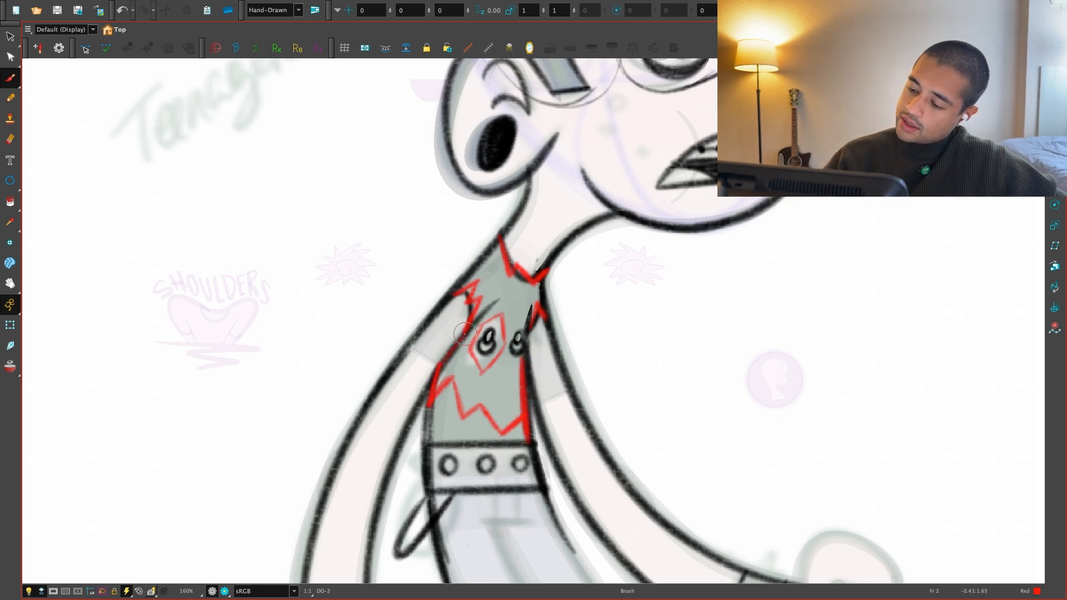
Review the torn shirt against the whole figure in frame 2
key(1)
key(2)
drag(569, 412, 554, 487)
key(1)
key(1)
key(1)
drag(561, 367, 553, 525)
key(2)
mouse_move(558, 465)
mouse_down()
mouse_move(557, 482)
mouse_move(539, 435)
mouse_up()
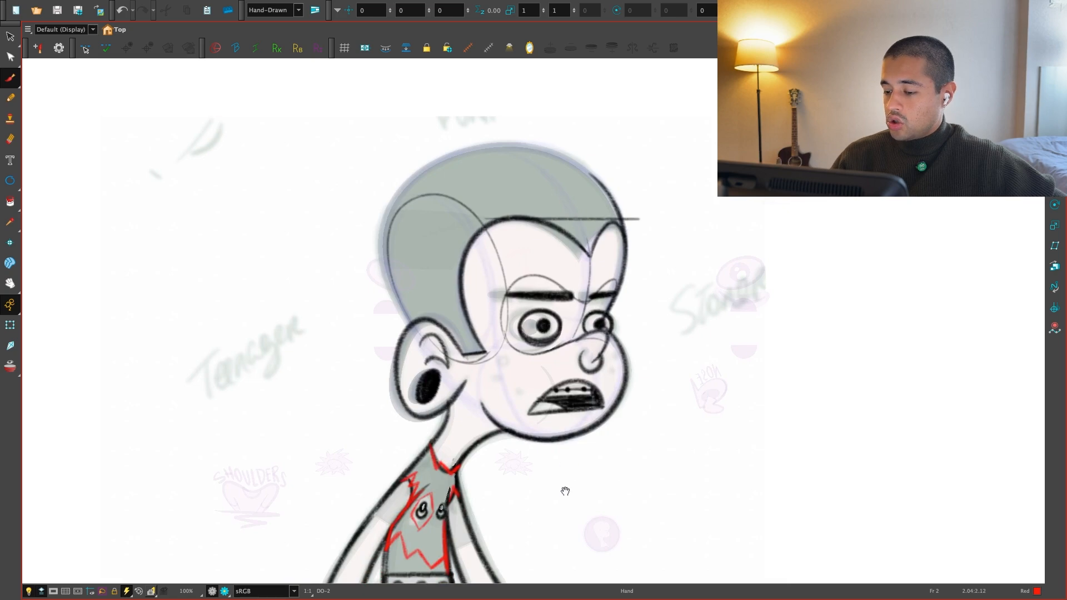
key(1)
drag(566, 492, 577, 398)
Try drawing a red jagged line from the top of the head towards the hairline in frame 1
key(2)
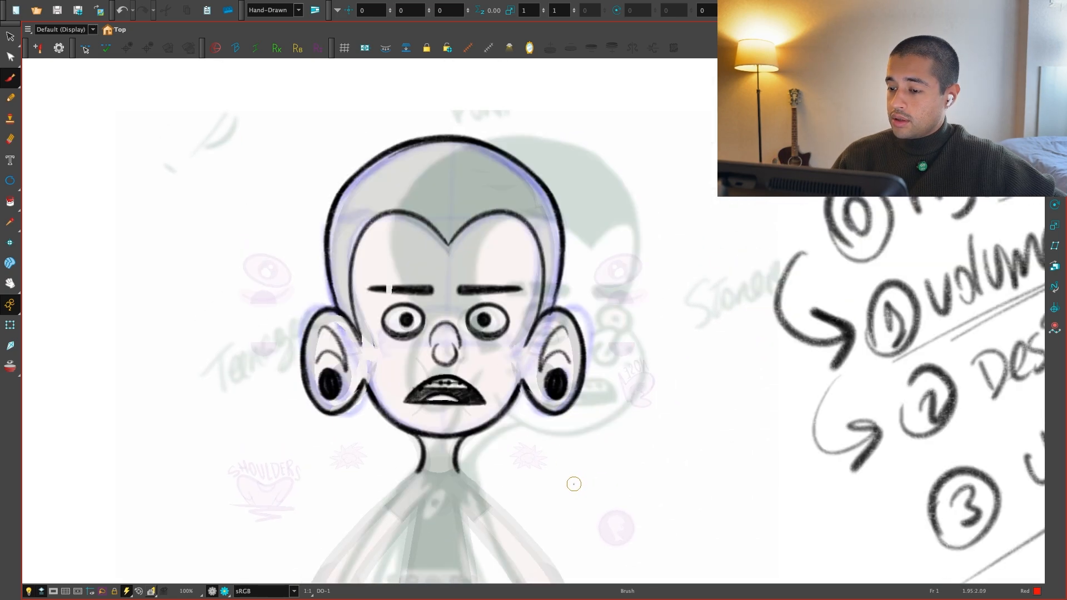
key(2)
drag(423, 157, 399, 250)
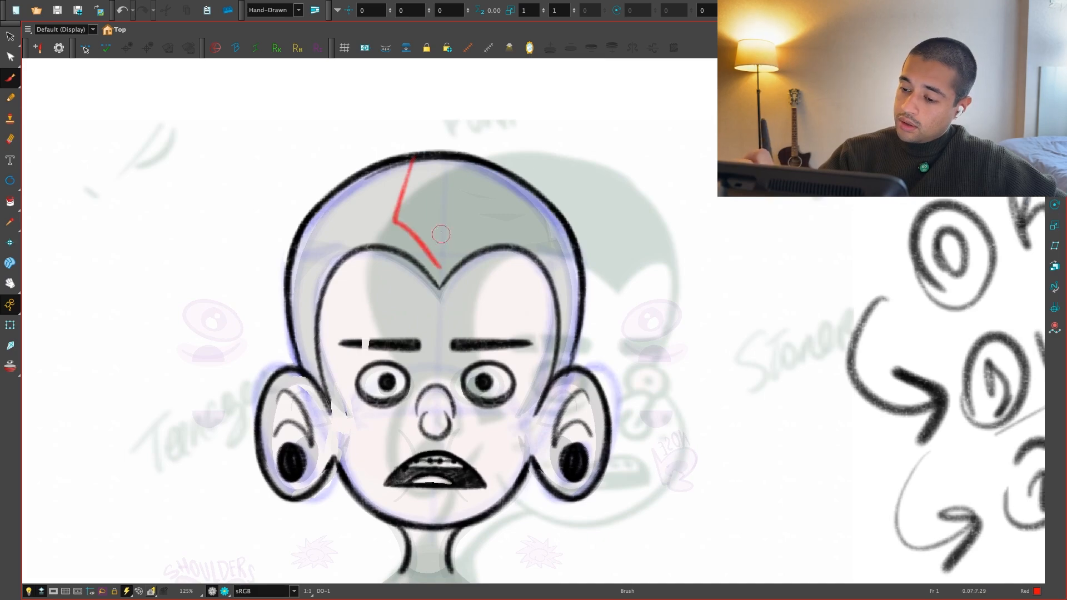
key(ctrl+z)
mouse_move(410, 163)
mouse_down()
mouse_move(392, 196)
mouse_move(414, 159)
mouse_move(362, 204)
mouse_up()
key(ctrl+z)
key(ctrl+z)
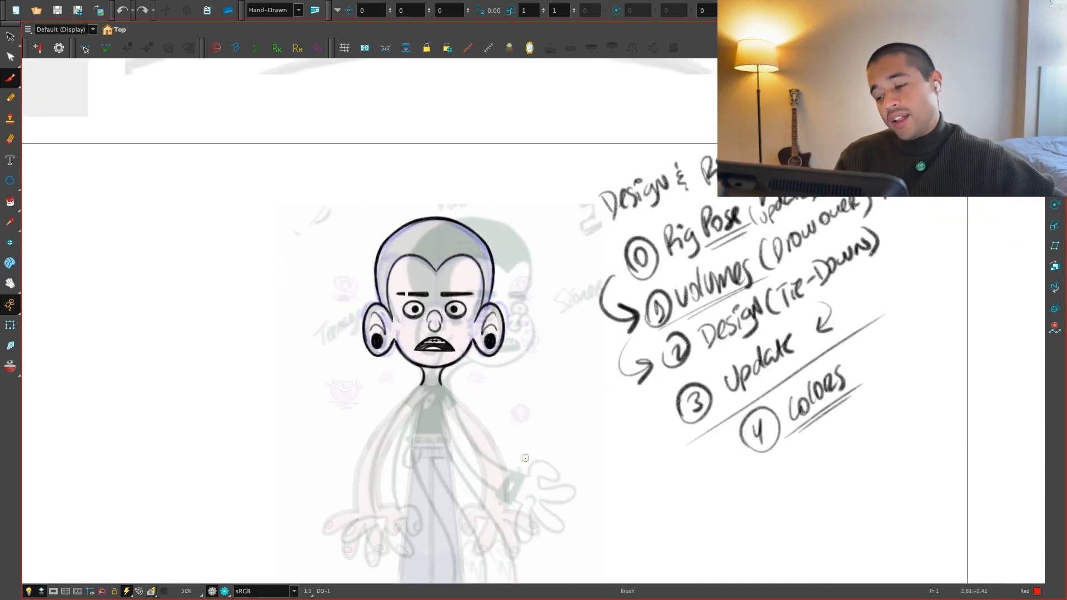
Compare the front, three-quarter and profile poses by flipping through frames 1 to 3
key(period)
key(comma)
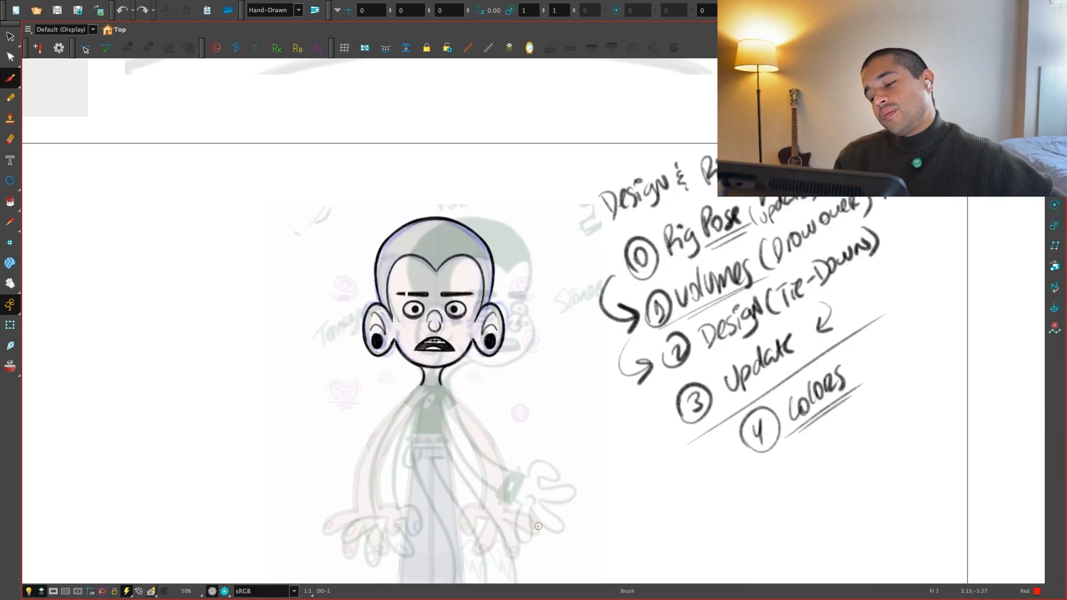
key(period)
key(period)
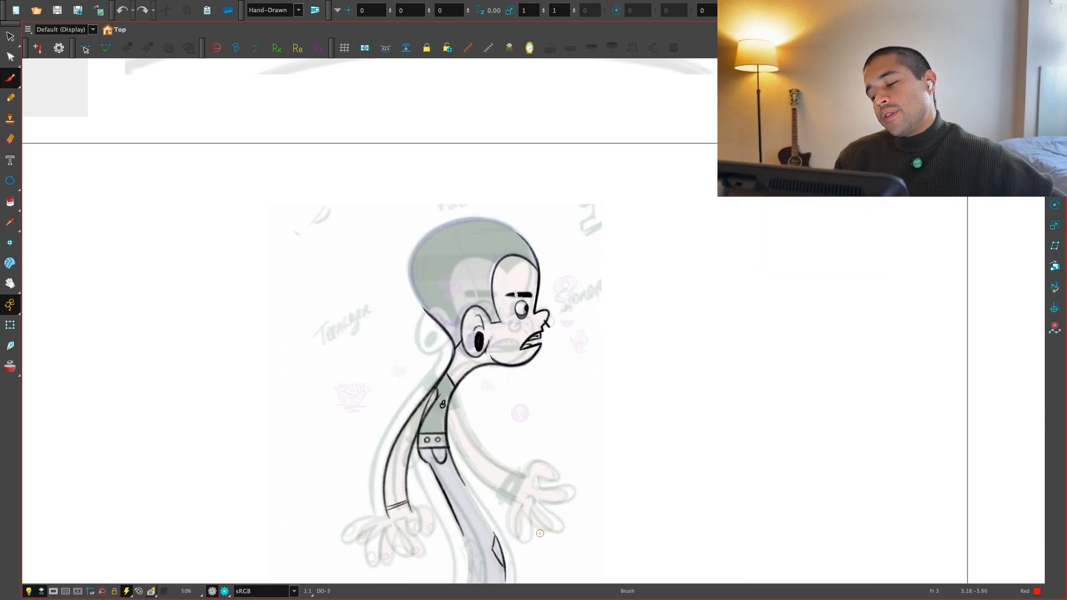
key(comma)
key(comma)
key(period)
Try a red jagged notch in the upper outer edge of the near ear in frame 2
key(2)
key(2)
key(2)
key(2)
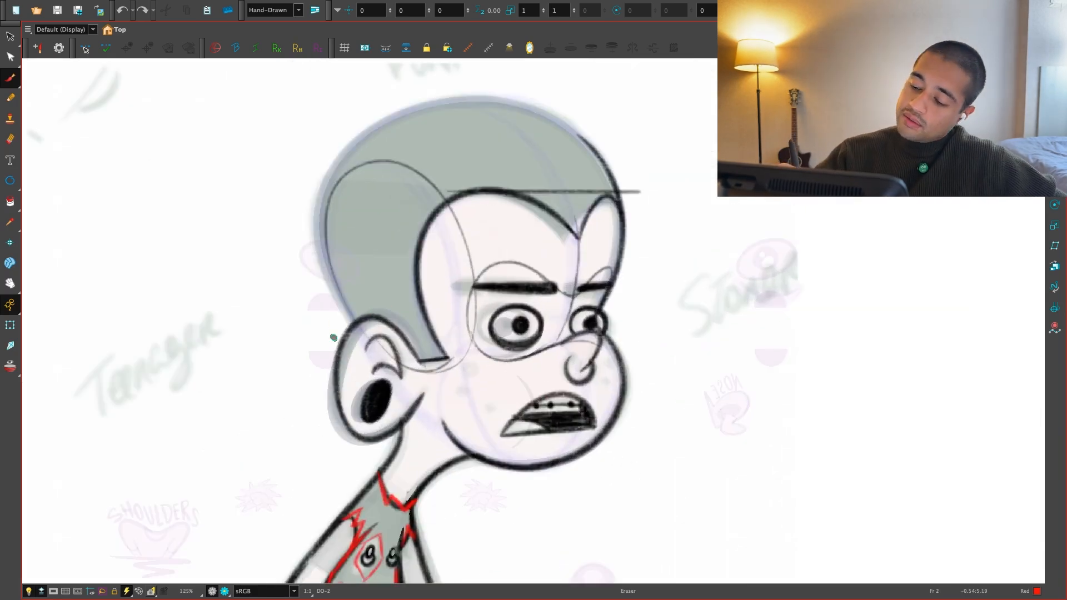
key(2)
mouse_move(282, 355)
mouse_down()
mouse_move(306, 373)
mouse_move(310, 336)
mouse_up()
key(1)
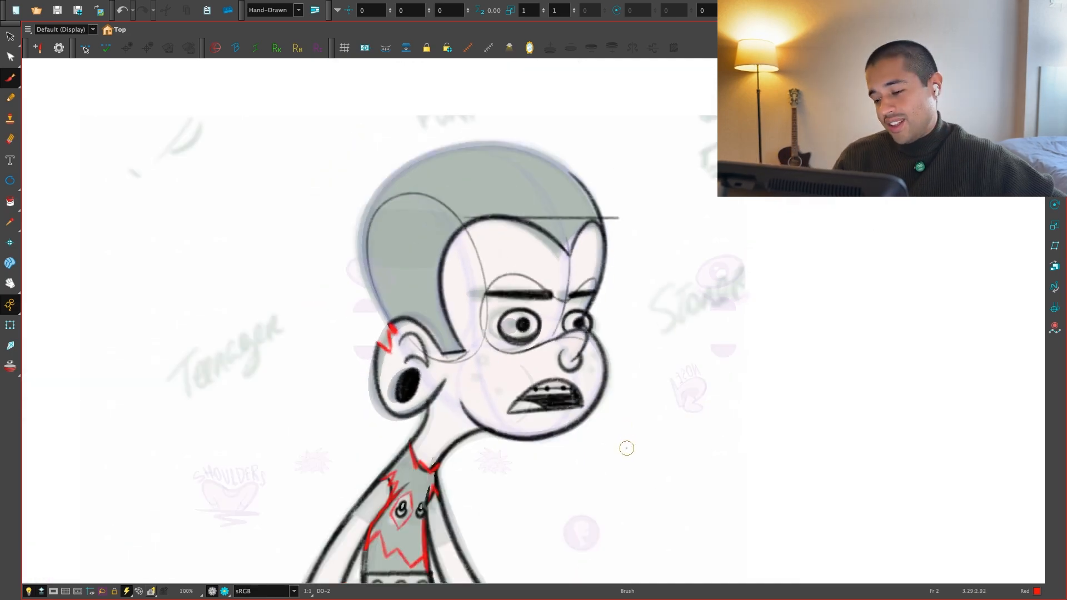
drag(626, 448, 686, 472)
key(2)
key(super+z)
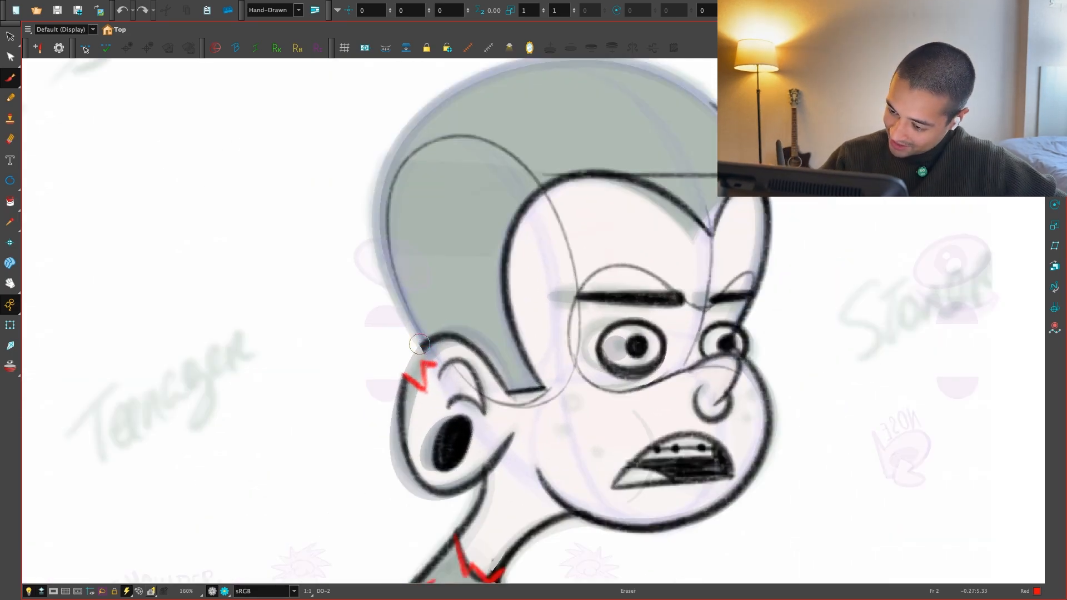
key(1)
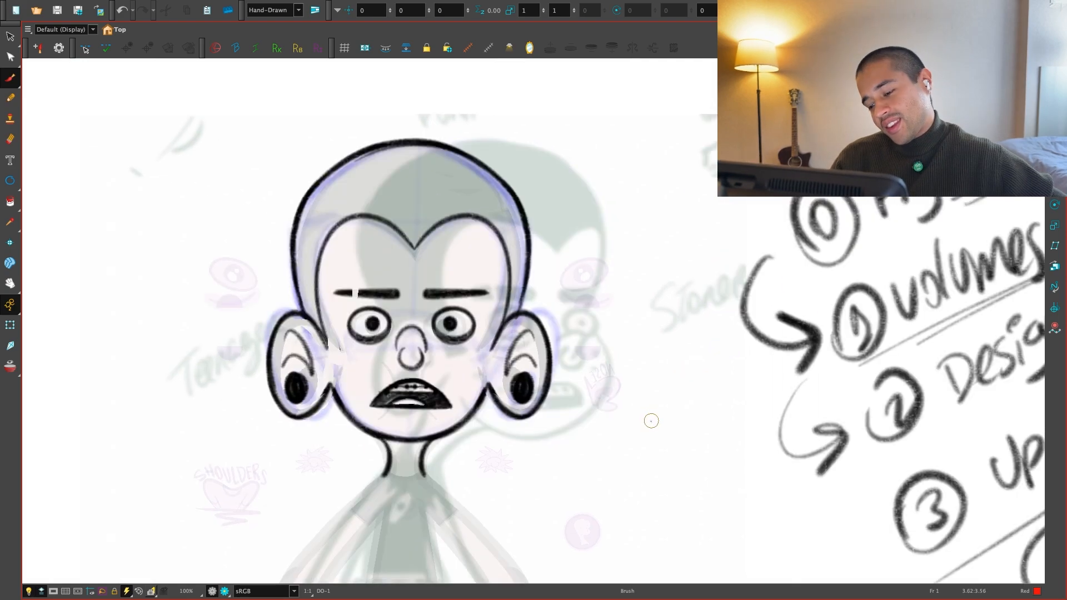
key(.)
key(1)
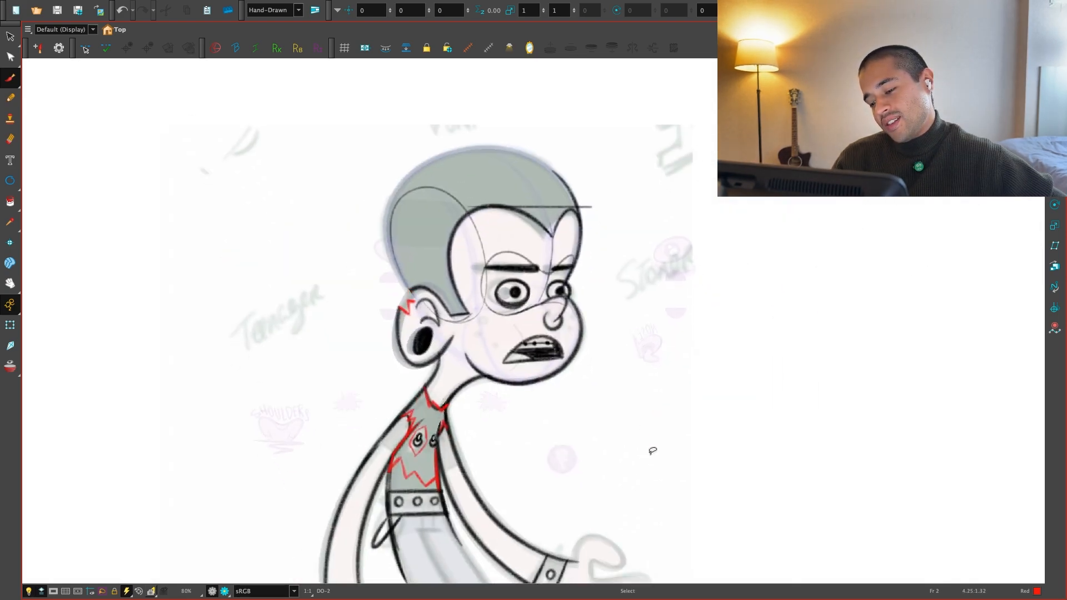
drag(654, 452, 585, 525)
key(2)
key(2)
key(2)
key(2)
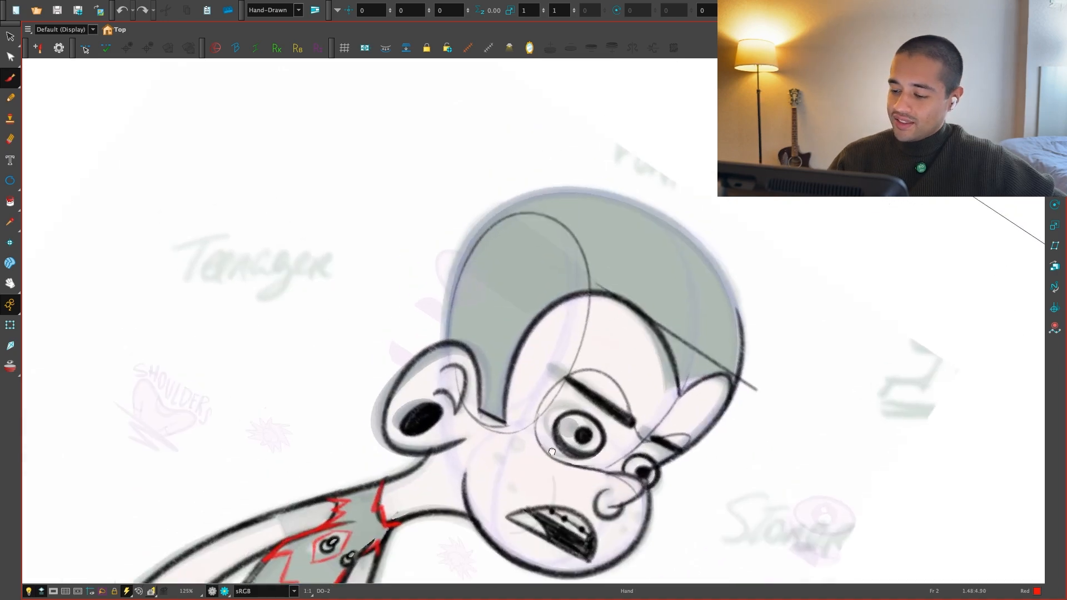
Outline the near ear's hole in red and draw two red slit lines from it through the earlobe in frame 2
key(shift+x)
scroll(436, 449, down, 5)
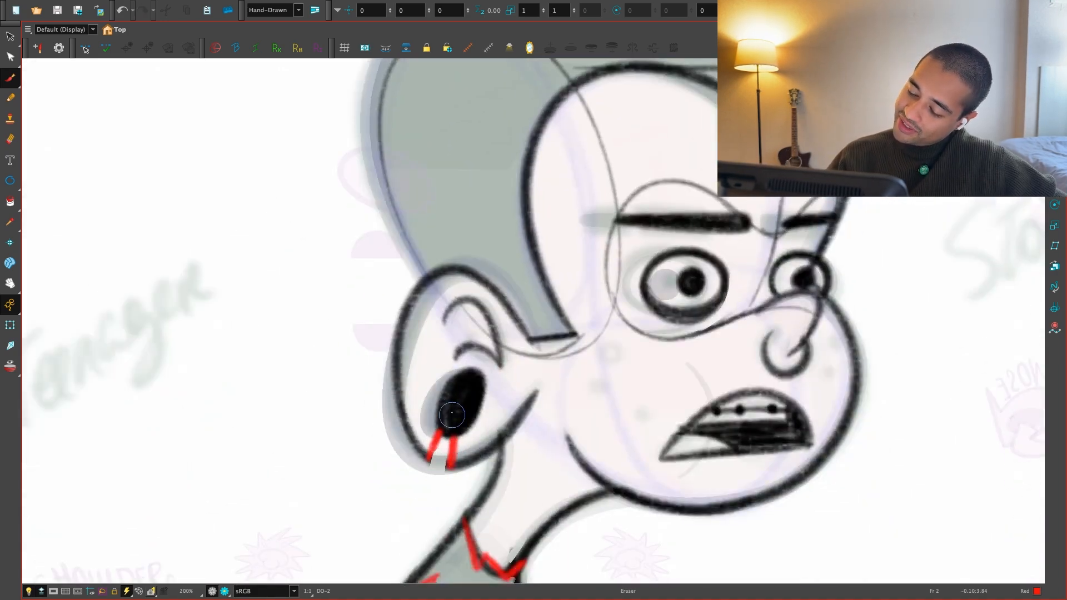
mouse_move(438, 439)
mouse_down()
mouse_move(461, 369)
mouse_move(483, 378)
mouse_move(474, 417)
mouse_move(456, 432)
mouse_move(436, 412)
mouse_move(478, 375)
mouse_move(453, 434)
mouse_up()
key(super+z)
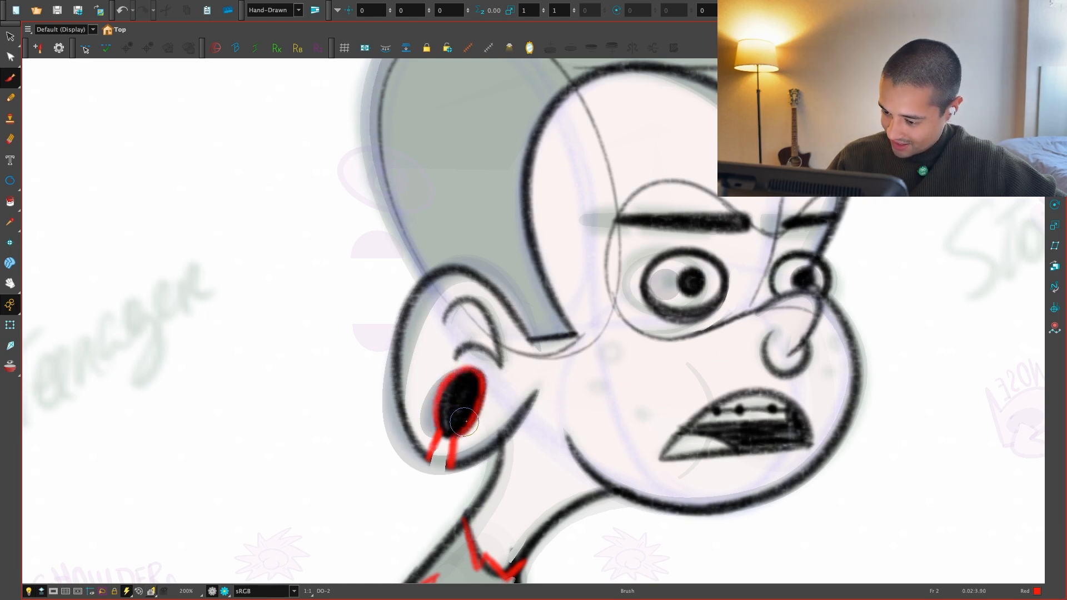
Delete the black fill inside the near ear's hole in frame 2
key(alt+s)
click(465, 403)
key(Delete)
key(1)
key(1)
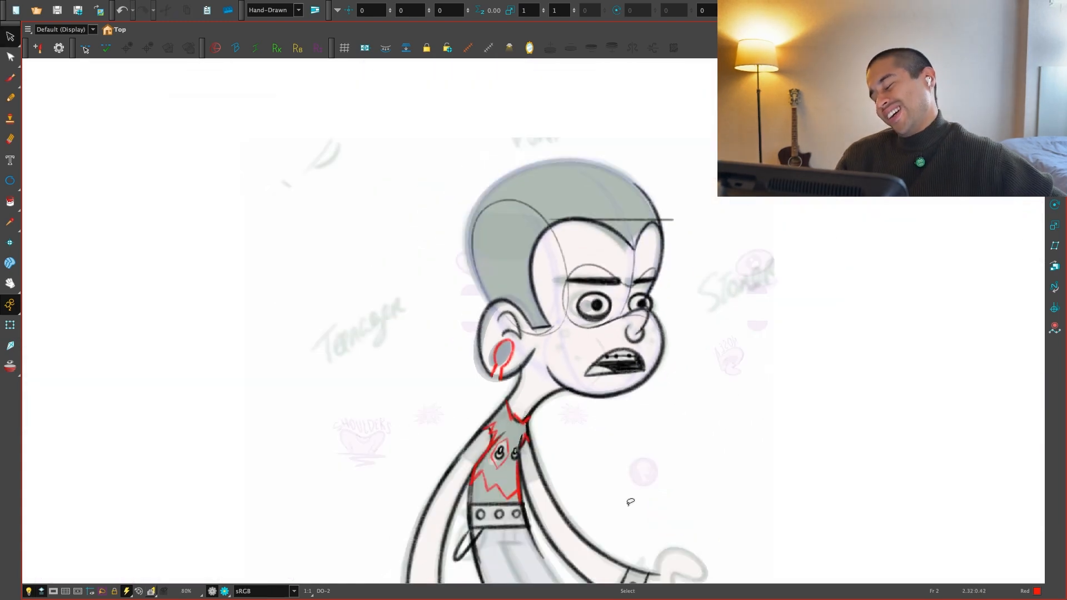
key(2)
key(2)
key(2)
key(2)
key(2)
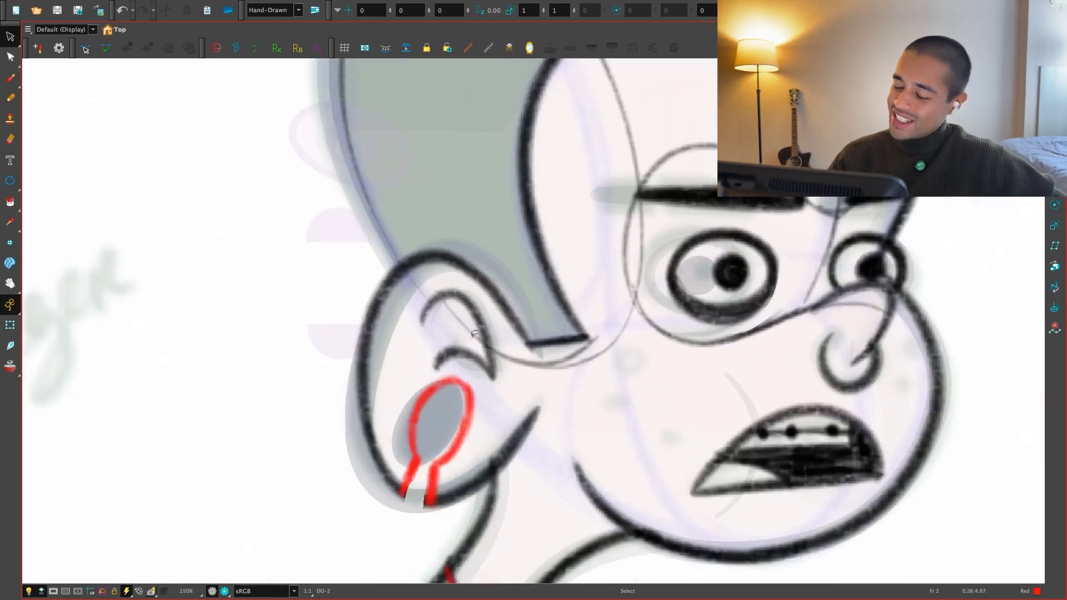
key(2)
key(2)
drag(467, 453, 484, 373)
click(445, 430)
click(436, 439)
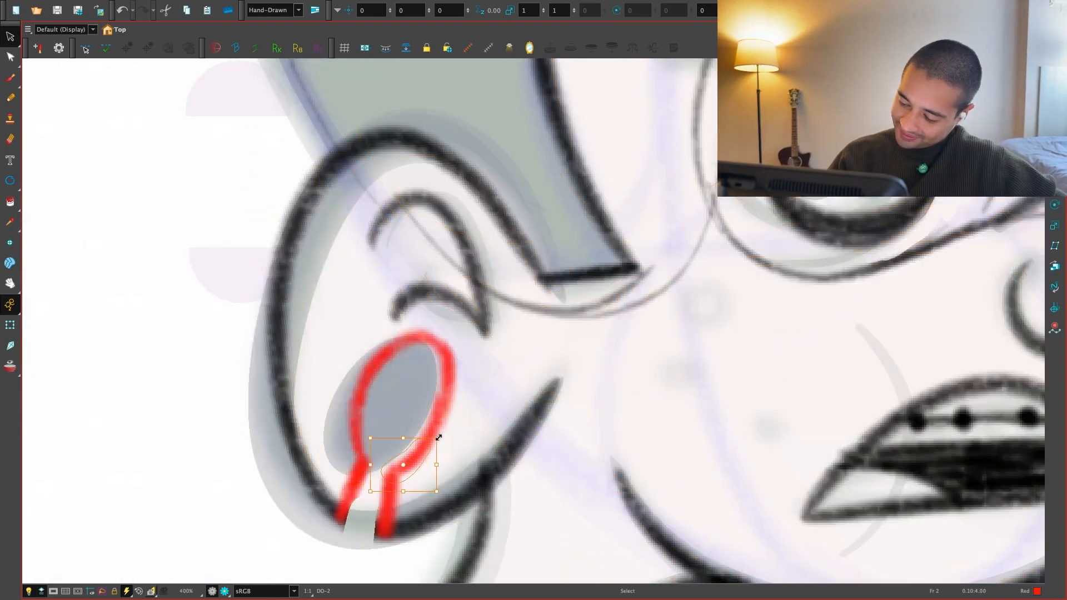
click(453, 415)
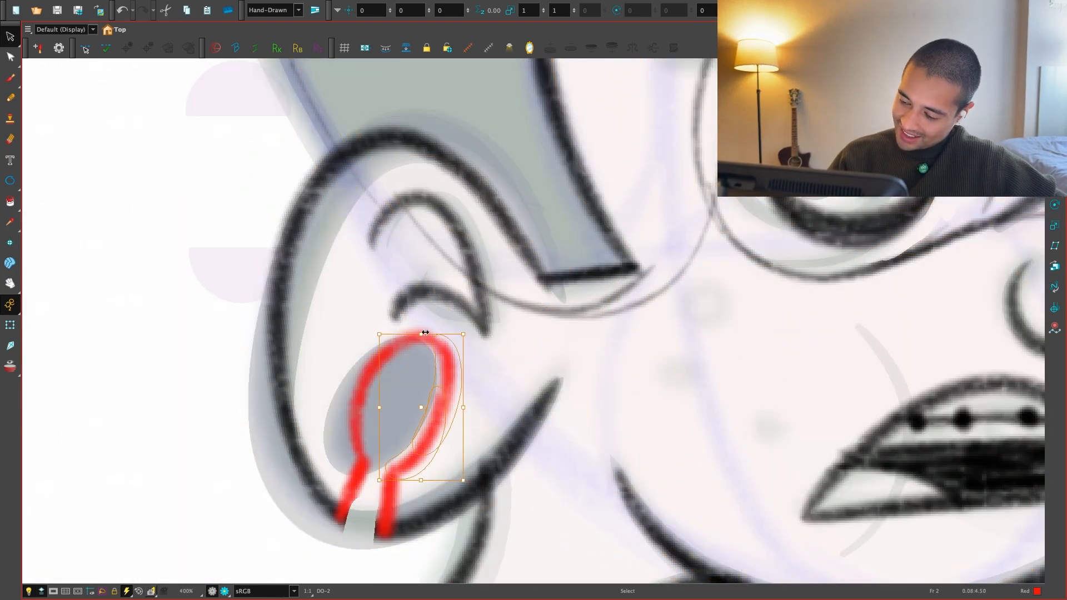
key(ctrl+a)
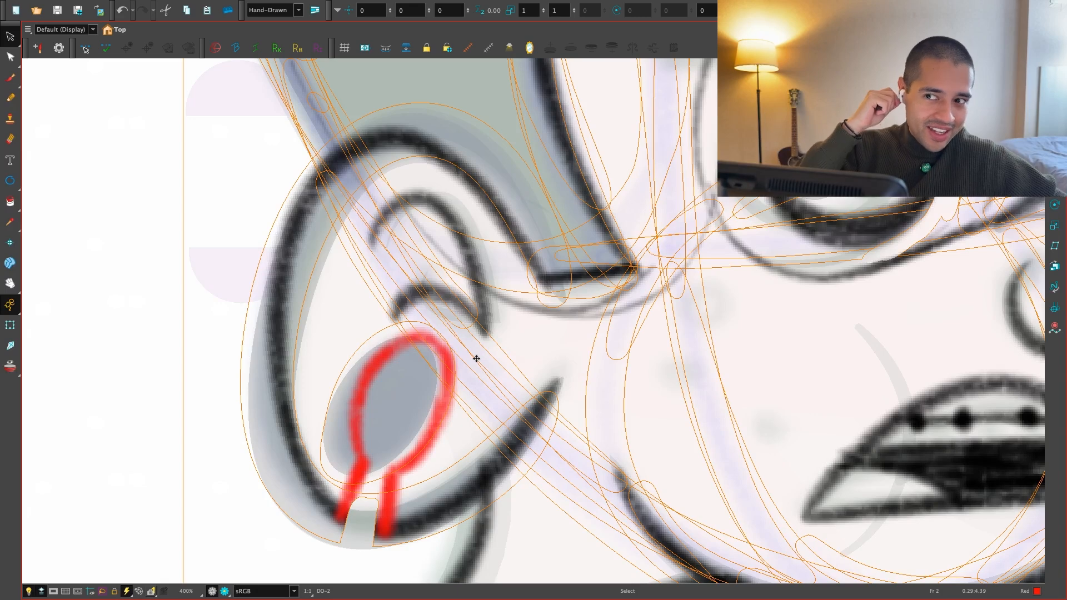
Reinforce the red outline of the split ear hole and its earlobe slit in frame 2 with the Brush
key(alt+b)
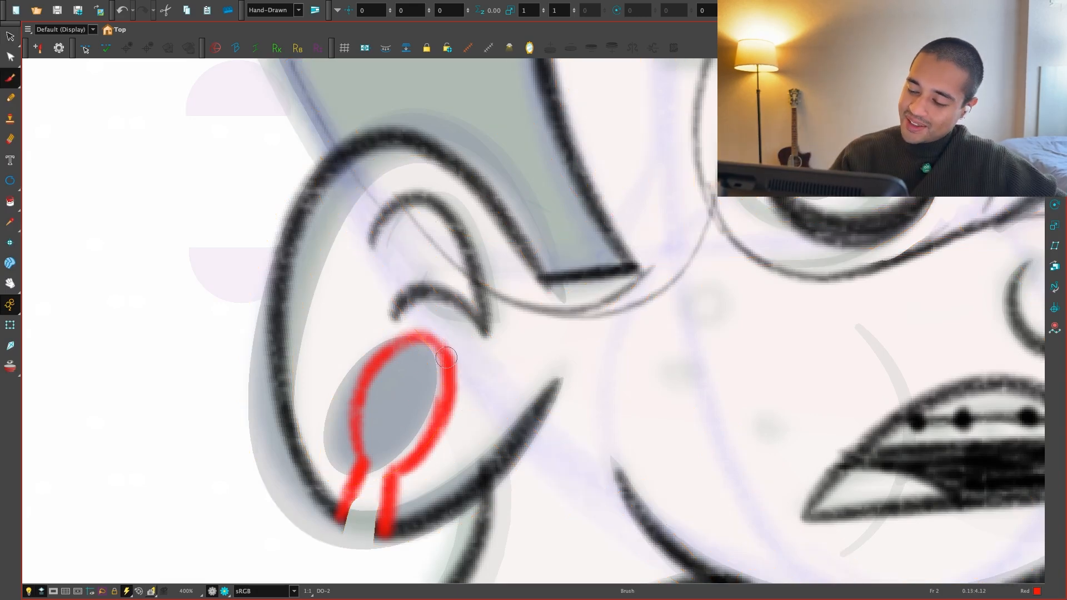
mouse_move(446, 357)
mouse_down()
mouse_move(401, 351)
mouse_move(360, 430)
mouse_move(340, 514)
mouse_up()
drag(428, 450, 388, 533)
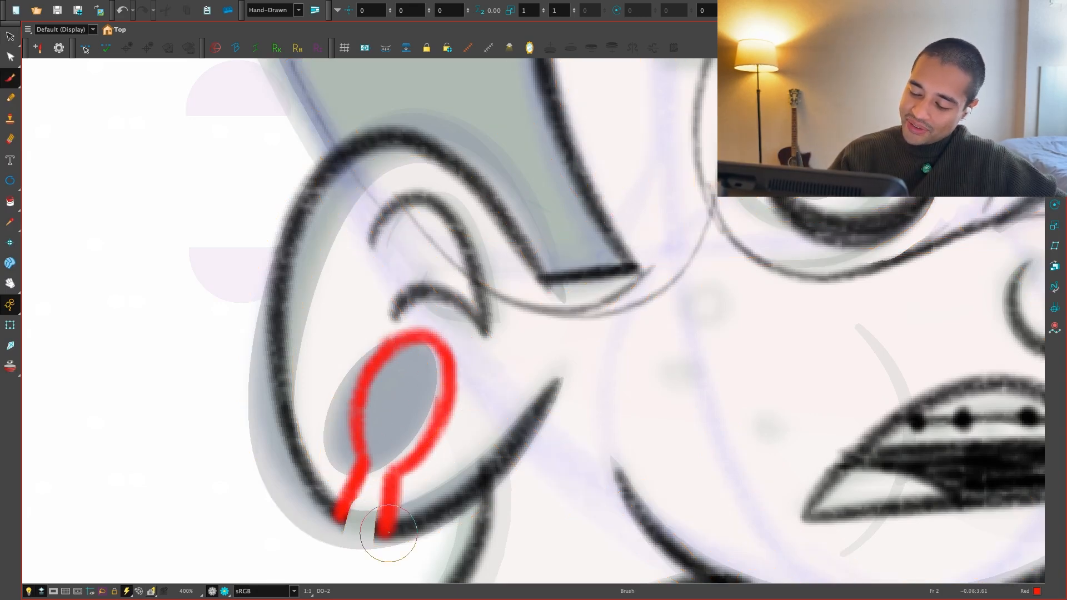
key(2)
key(2)
key(2)
key(2)
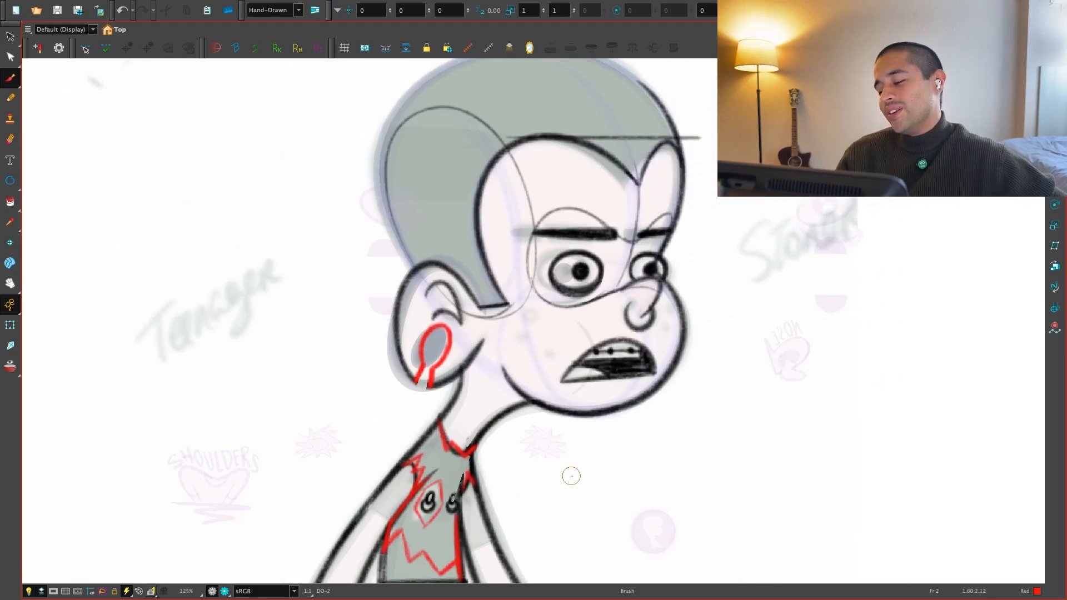
In frame 1, outline the left-hand ear's hole, earlobe slit and lower edge in red and add a jagged flap hanging from the lobe
key(comma)
key(2)
key(2)
key(2)
key(2)
drag(568, 495, 783, 498)
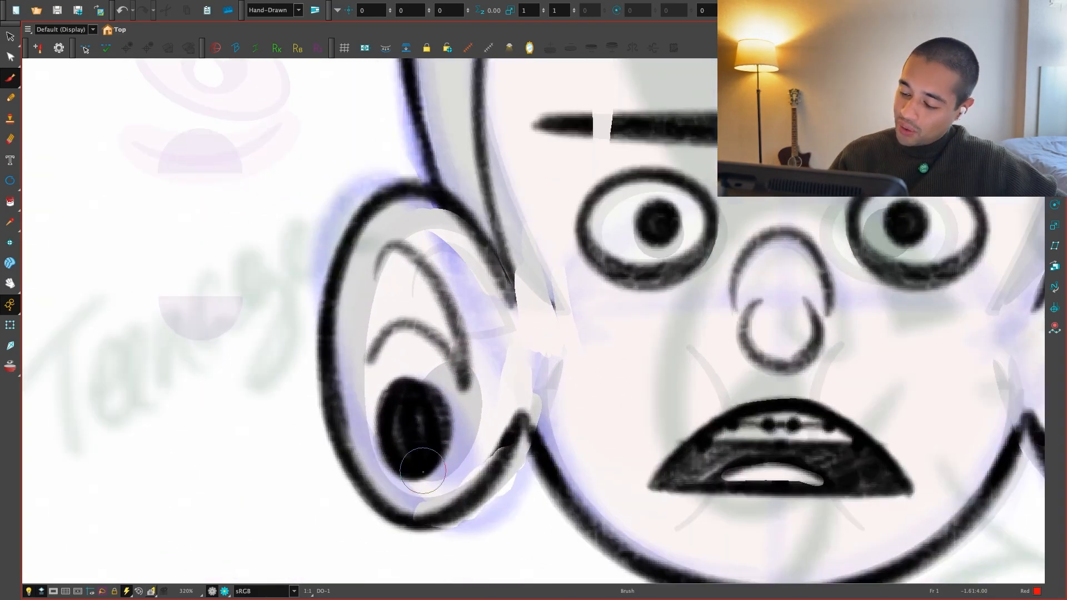
mouse_move(423, 472)
mouse_down()
mouse_move(446, 417)
mouse_move(397, 384)
mouse_move(383, 454)
mouse_move(394, 507)
mouse_move(415, 507)
mouse_move(353, 463)
mouse_move(370, 497)
mouse_move(321, 323)
mouse_up()
mouse_move(416, 525)
mouse_down()
mouse_move(440, 519)
mouse_move(528, 422)
mouse_up()
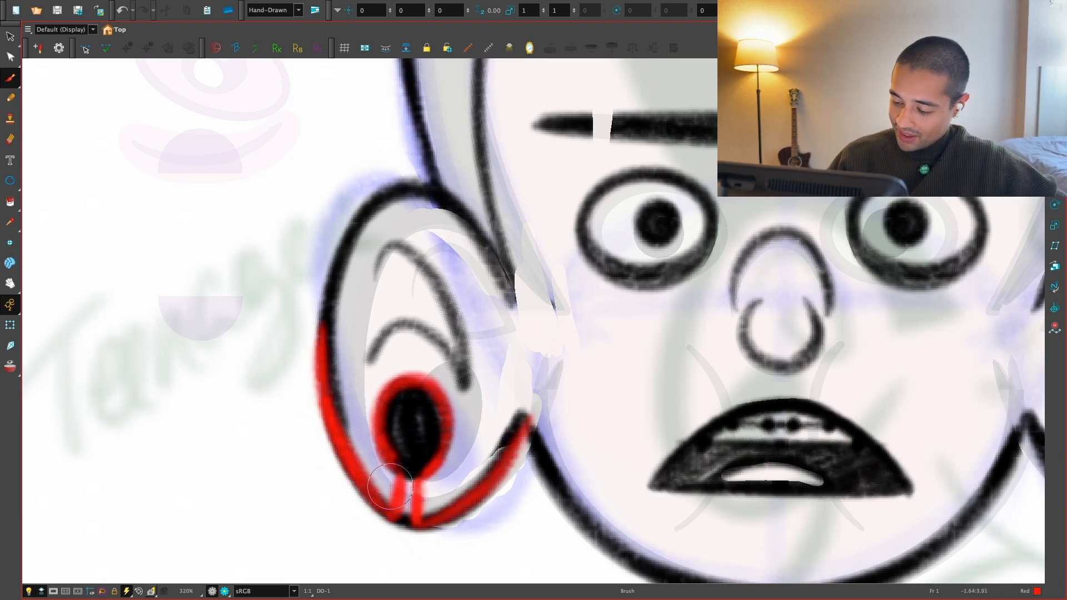
mouse_move(354, 494)
mouse_down()
mouse_move(368, 526)
mouse_move(402, 511)
mouse_up()
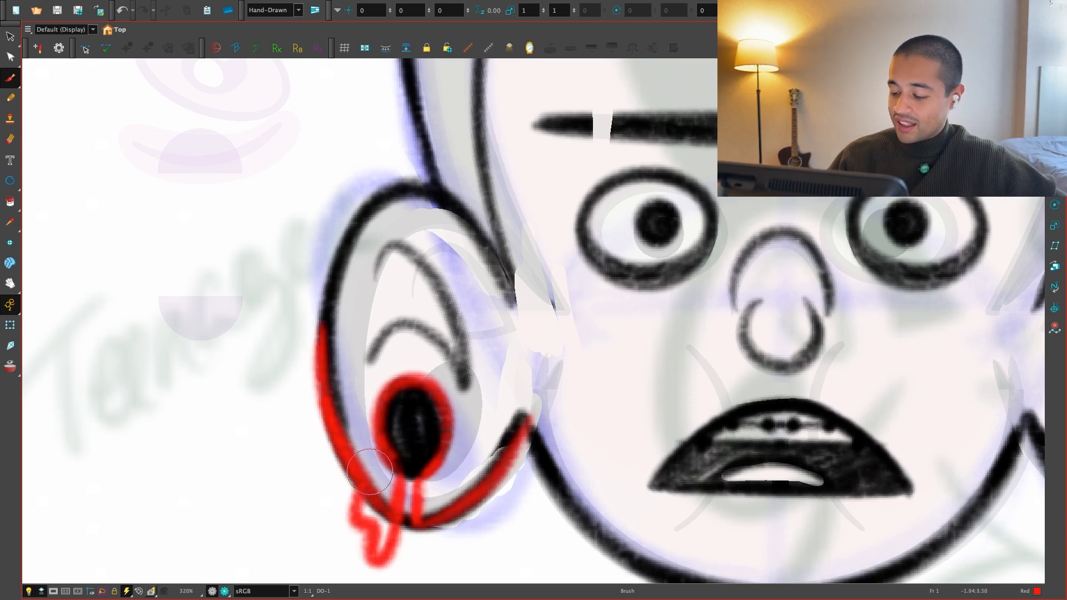
Compare the split earlobes and heads across the front, three-quarter, side and back views
scroll(370, 465, down, 8)
scroll(610, 353, up, 3)
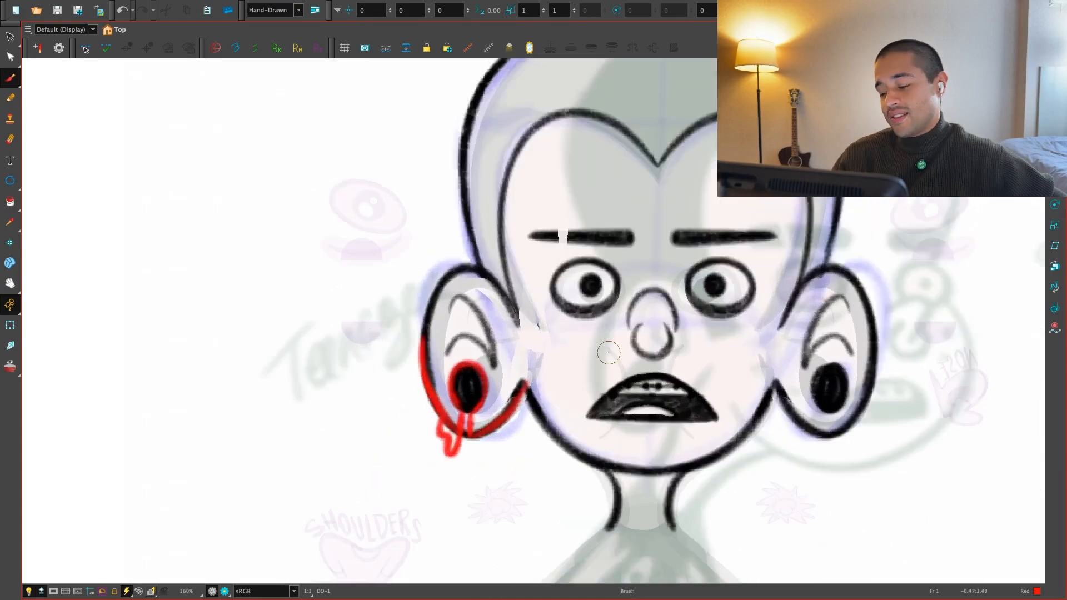
scroll(569, 467, down, 2)
key(period)
key(comma)
key(period)
key(comma)
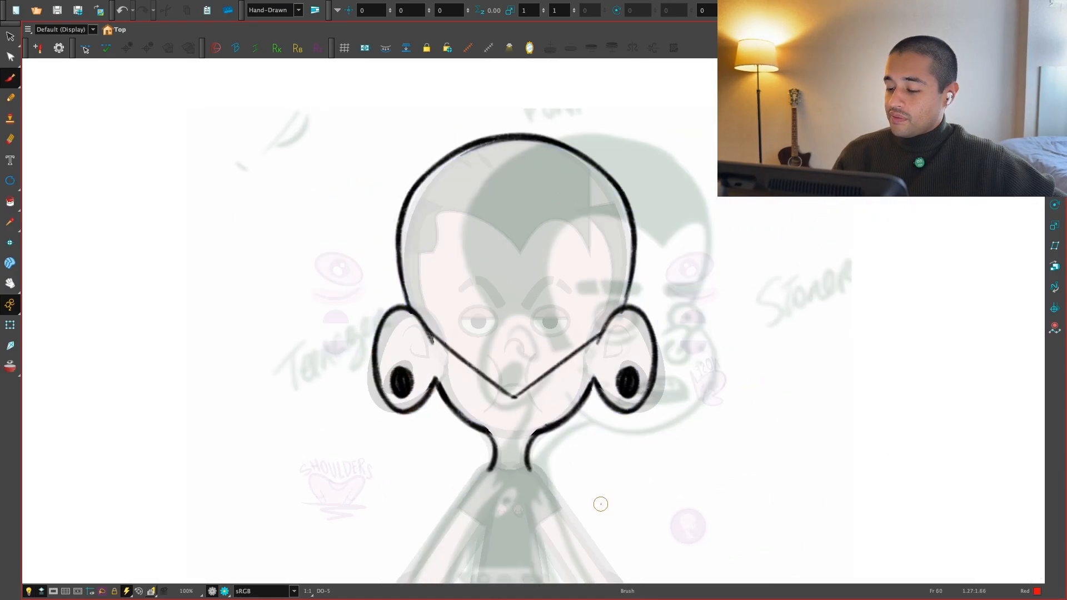
key(period)
key(period)
key(comma)
scroll(570, 532, down, 1)
key(period)
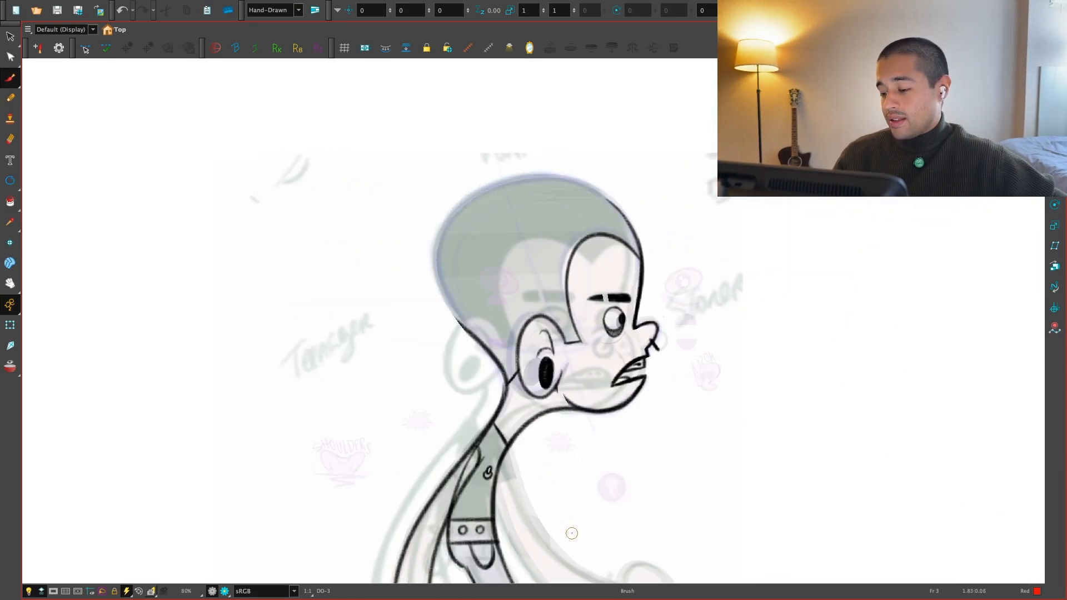
key(comma)
key(comma)
scroll(567, 529, down, 1)
key(period)
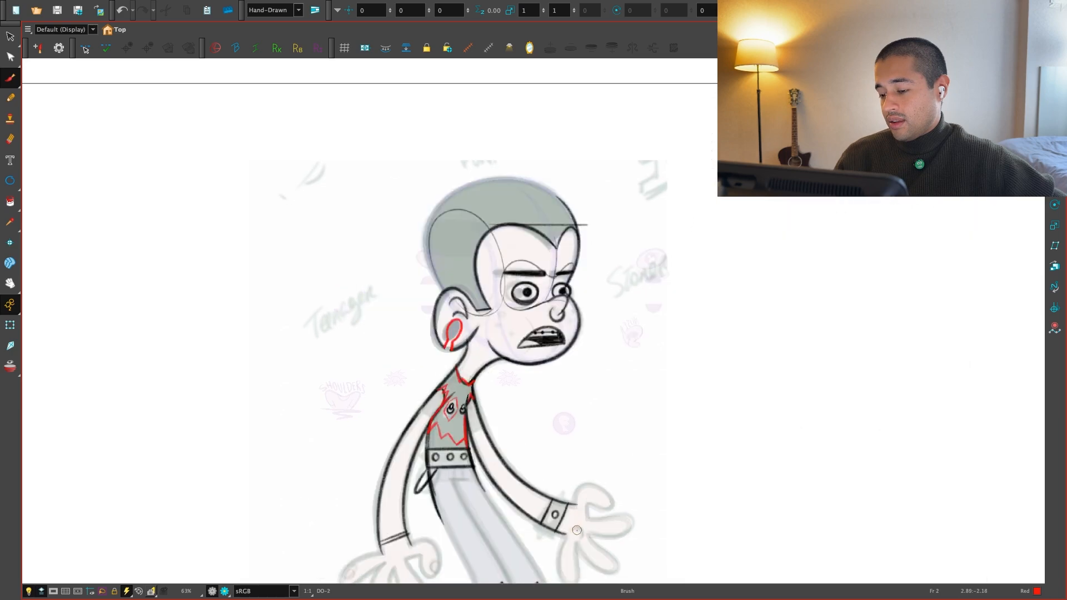
scroll(576, 535, up, 2)
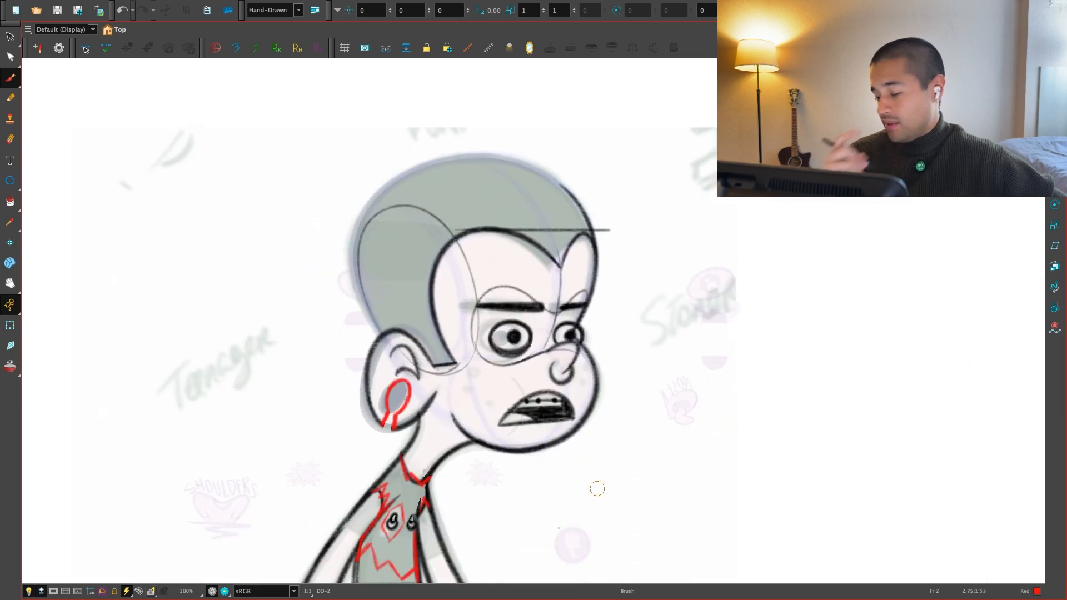
scroll(615, 419, up, 2)
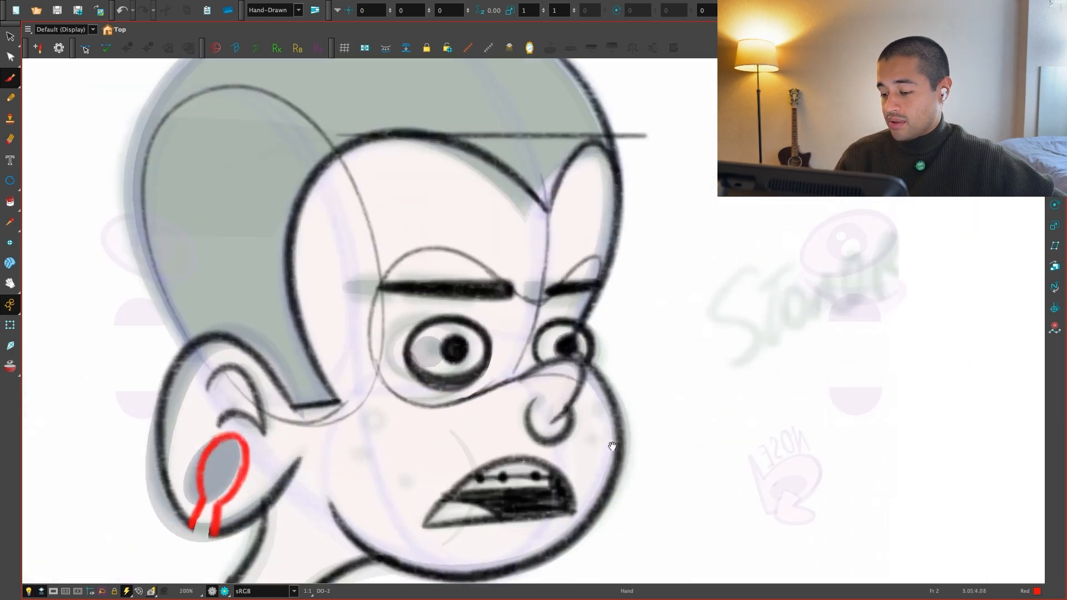
Draw a cluster of short diagonal red scratch lines on the near cheek in frame 2
drag(542, 395, 546, 426)
key(ctrl+z)
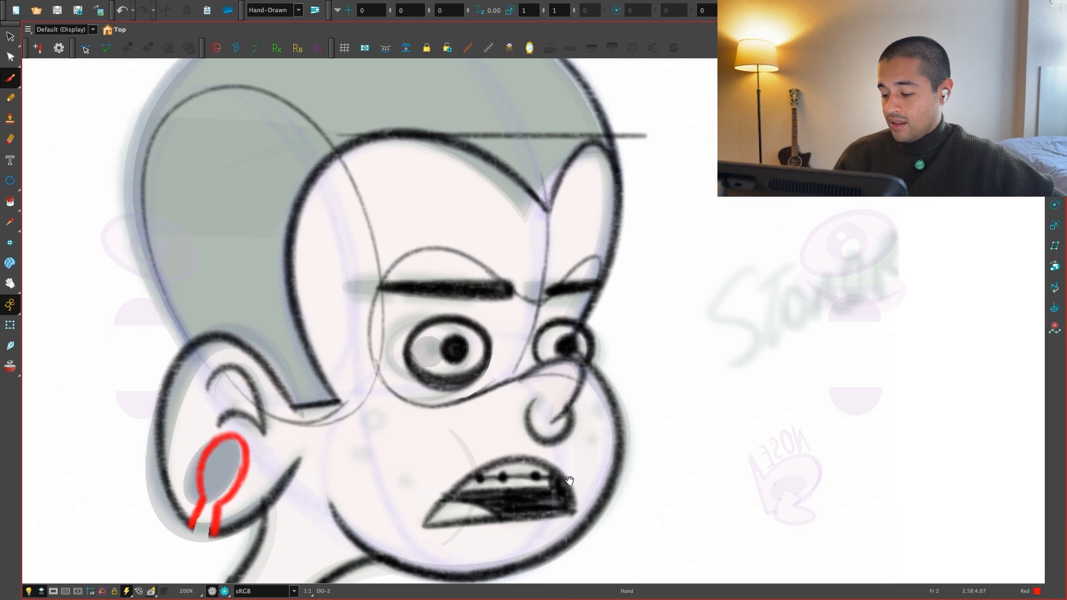
scroll(534, 397, down, 1)
drag(421, 385, 383, 441)
key(ctrl+z)
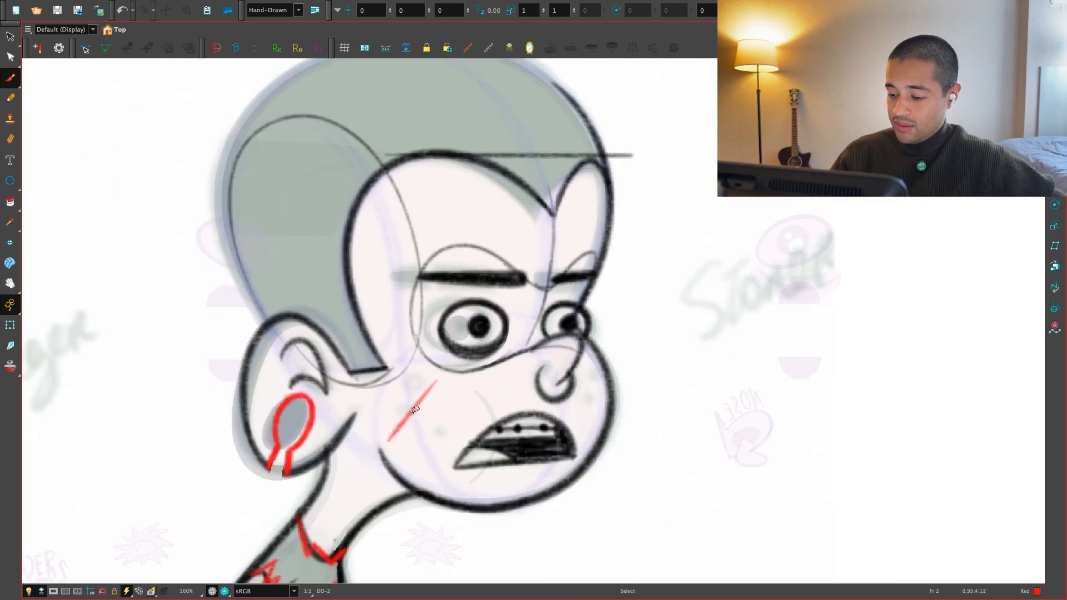
key(ctrl+z)
drag(429, 382, 389, 442)
key(ctrl+z)
mouse_move(438, 384)
mouse_down()
mouse_move(418, 414)
mouse_move(434, 393)
mouse_move(396, 417)
mouse_up()
key(ctrl+z)
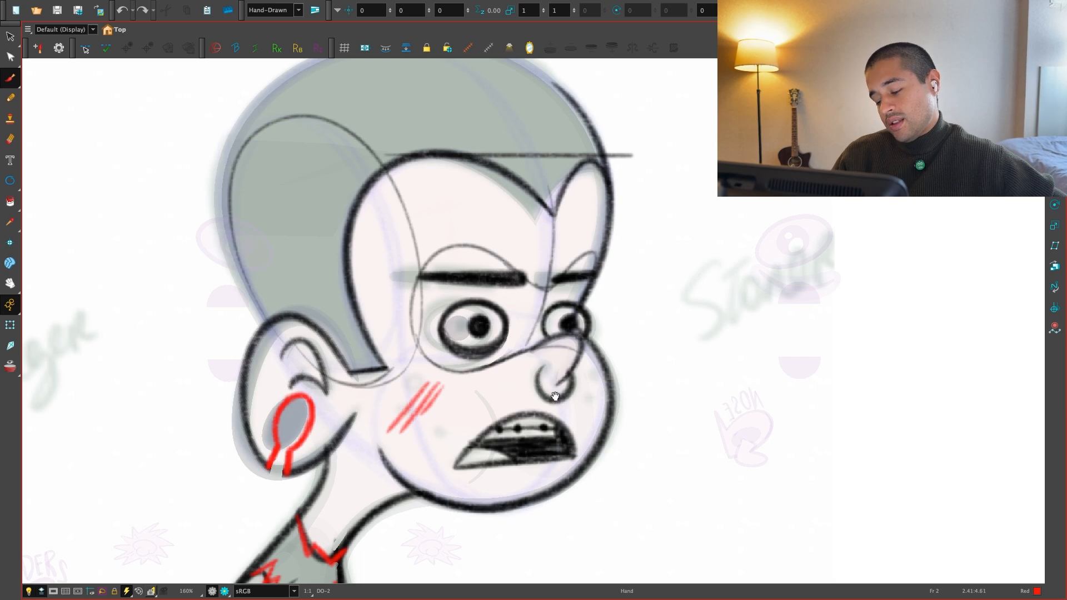
Try a red oval patch and diagonal red scratches on the forehead in frame 2, removing each attempt
drag(555, 396, 538, 420)
drag(488, 252, 500, 311)
key(2)
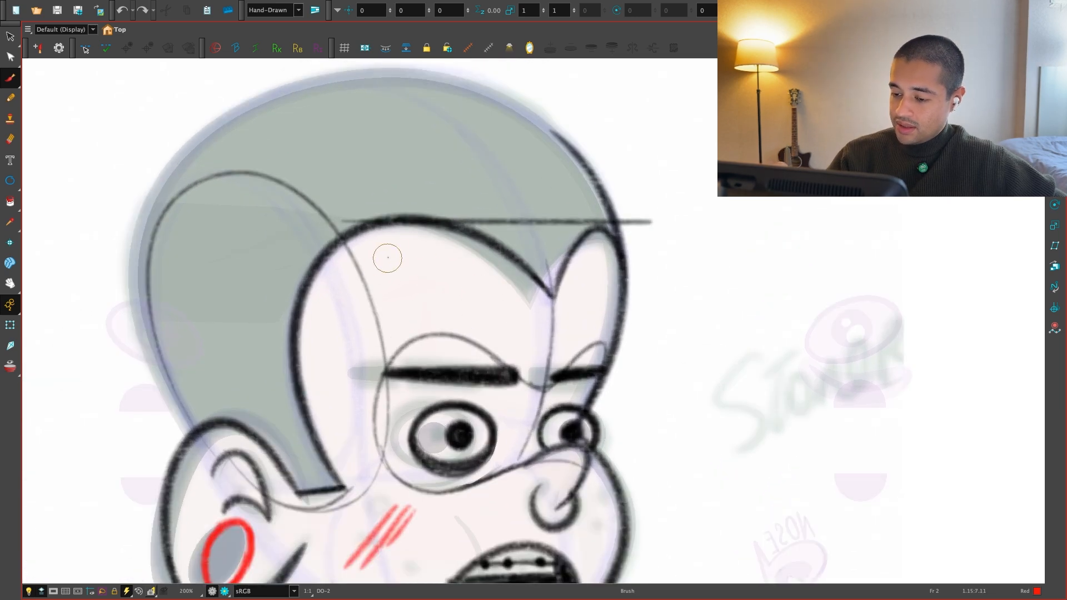
key(ctrl+z)
mouse_move(388, 258)
mouse_down()
mouse_move(349, 325)
mouse_move(346, 310)
mouse_up()
key(ctrl+z)
drag(409, 242, 372, 271)
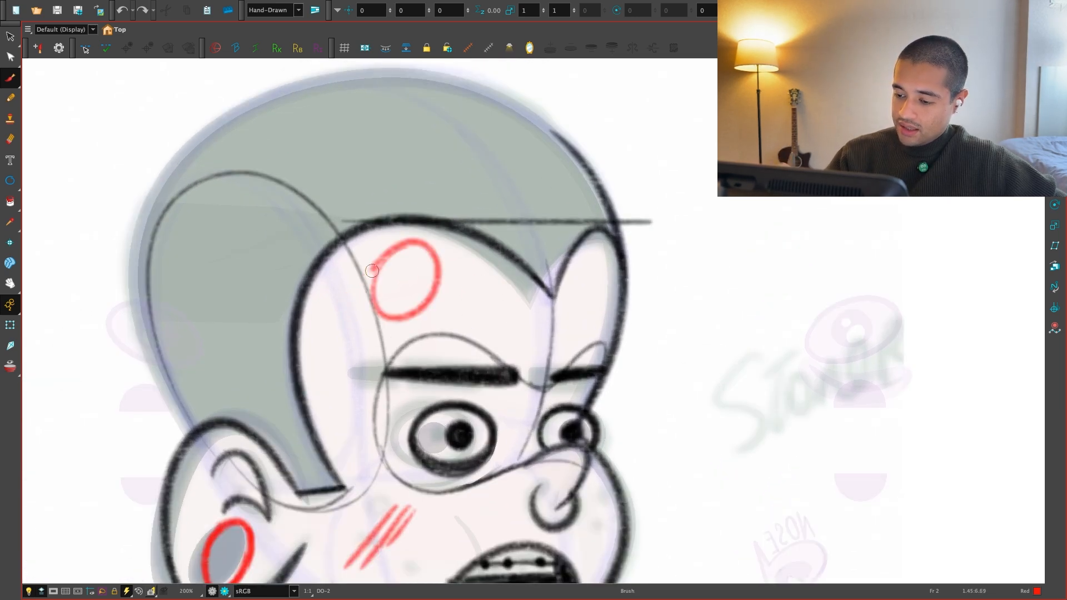
key(ctrl+z)
mouse_move(459, 240)
mouse_down()
mouse_move(328, 319)
mouse_move(345, 321)
mouse_up()
drag(407, 293, 369, 308)
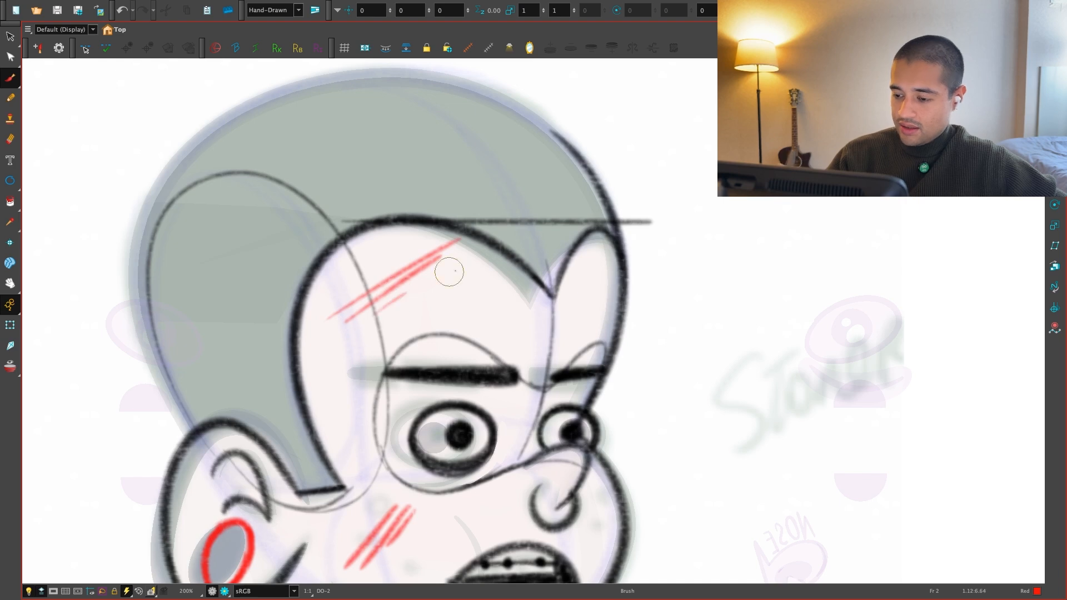
key(1)
key(ctrl+z)
key(ctrl+z)
key(ctrl+z)
Draw a long curved red scratch with shorter ones beside it, running down the forehead to the near eyebrow in frame 2
mouse_move(418, 256)
mouse_down()
mouse_move(442, 327)
mouse_move(460, 347)
mouse_up()
key(ctrl+z)
key(ctrl+z)
mouse_move(462, 302)
mouse_down()
mouse_move(470, 367)
mouse_move(480, 367)
mouse_up()
key(ctrl+z)
key(ctrl+z)
key(1)
key(1)
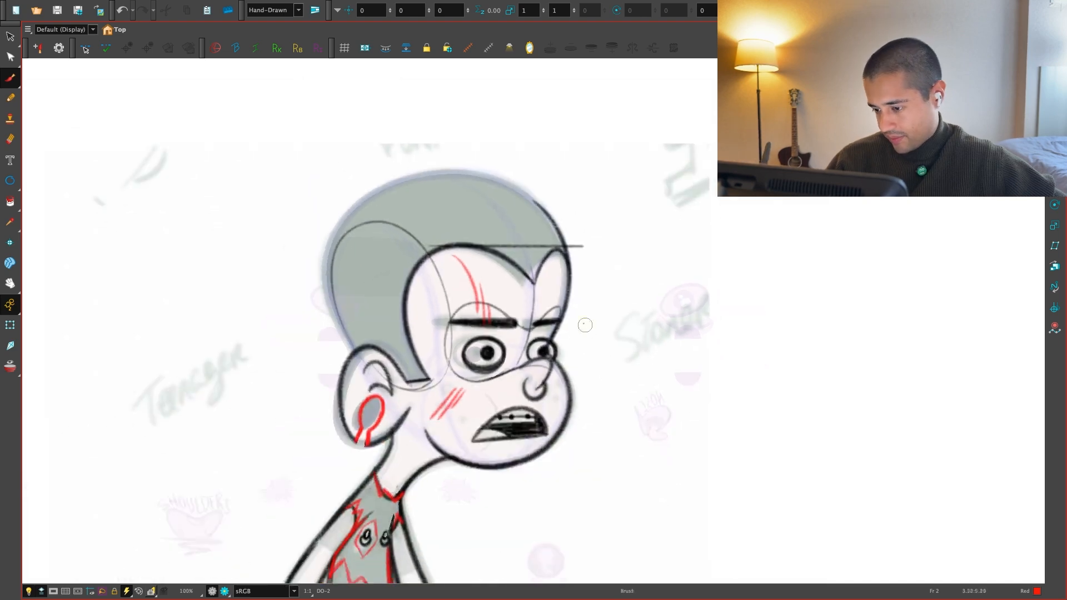
Draw a ragged red torn edge along the lower lip in frame 2, and reduce the forehead scratches to two lines
key(2)
key(2)
drag(511, 507, 523, 423)
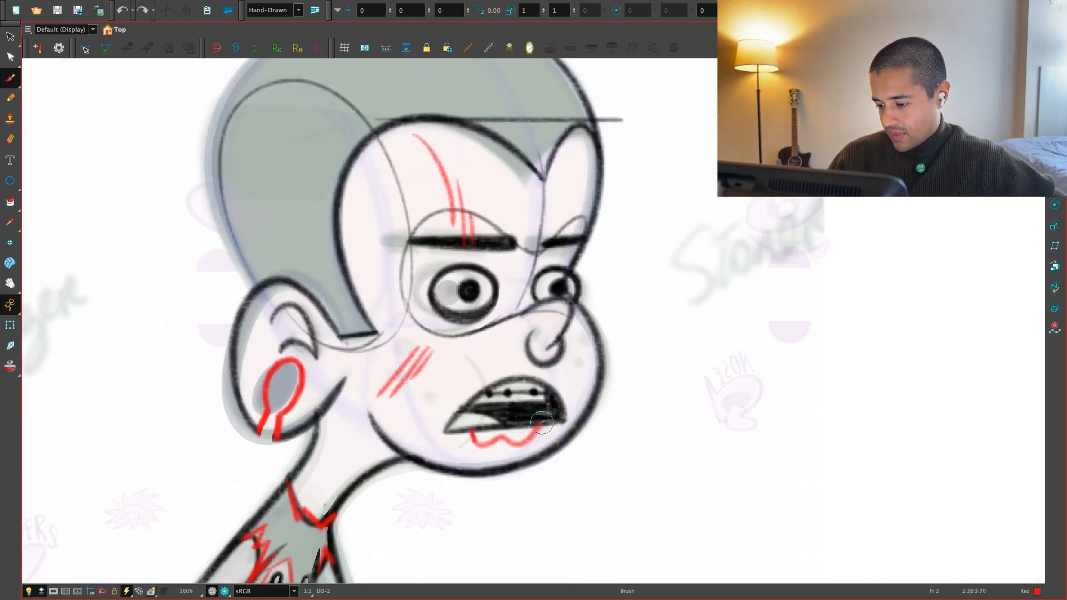
key(ctrl+z)
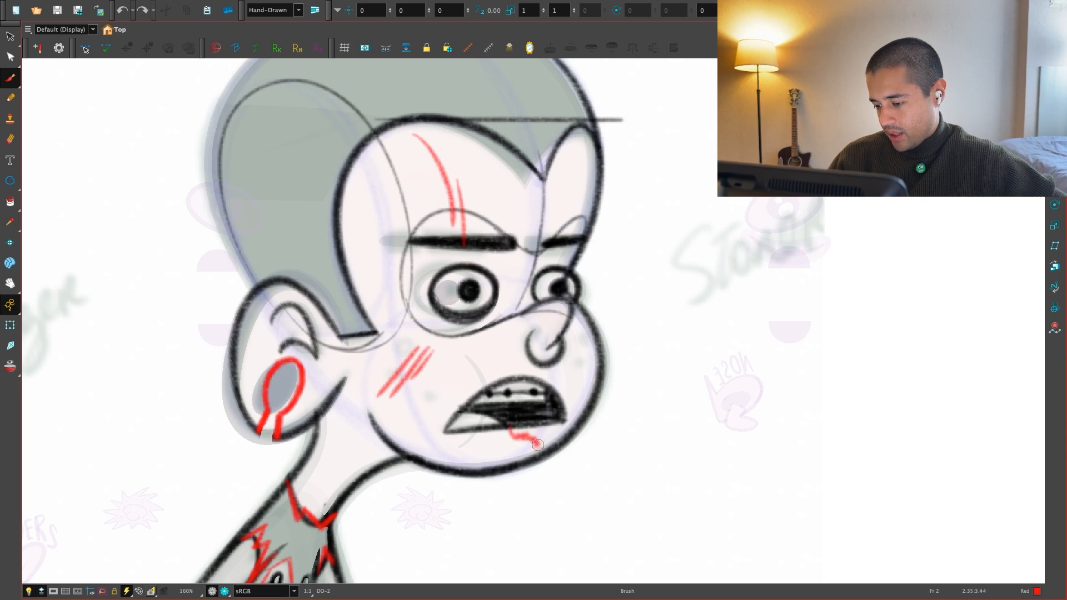
key(ctrl+z)
key(alt+s)
mouse_move(512, 441)
mouse_down()
mouse_move(552, 422)
mouse_move(515, 434)
mouse_move(514, 447)
mouse_move(531, 441)
mouse_move(521, 448)
mouse_move(543, 422)
mouse_move(484, 440)
mouse_move(553, 426)
mouse_move(567, 461)
mouse_up()
key(ctrl+z)
key(ctrl+z)
key(alt+s)
key(ctrl+z)
key(1)
key(2)
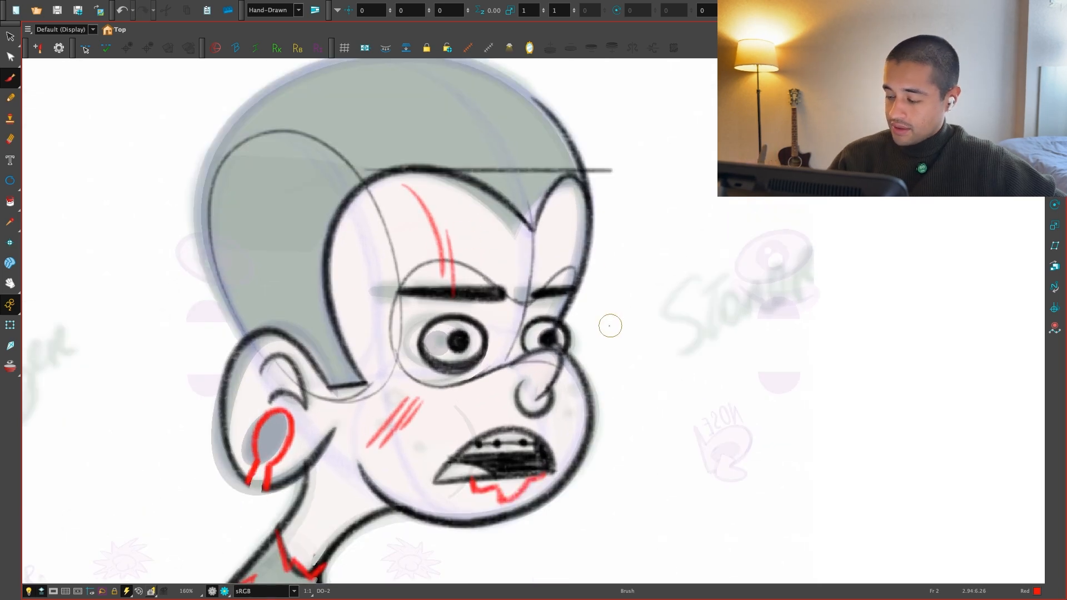
Try a short red mark across the top of the nose tip in frame 2
key(1)
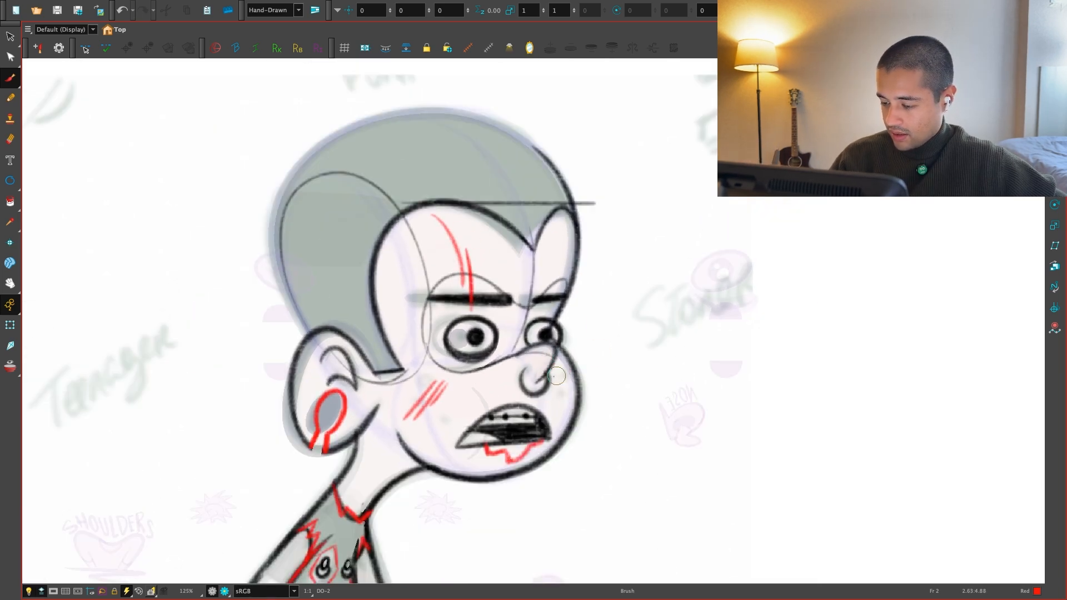
key(2)
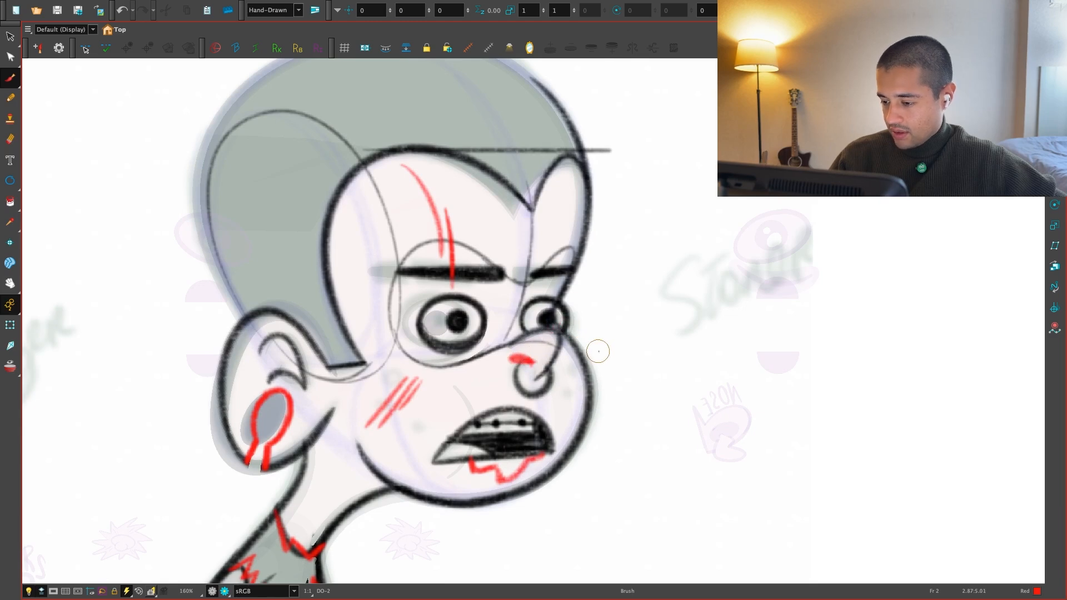
key(1)
key(1)
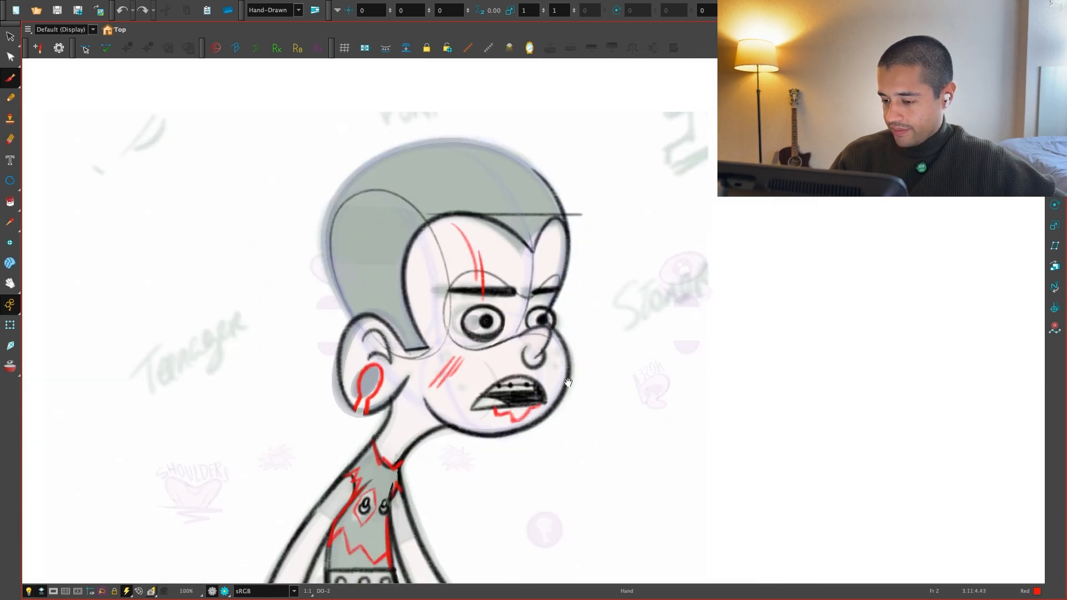
Add short diagonal red scratch lines on the far cheek beside the face outline in frame 2
drag(568, 382, 560, 392)
key(2)
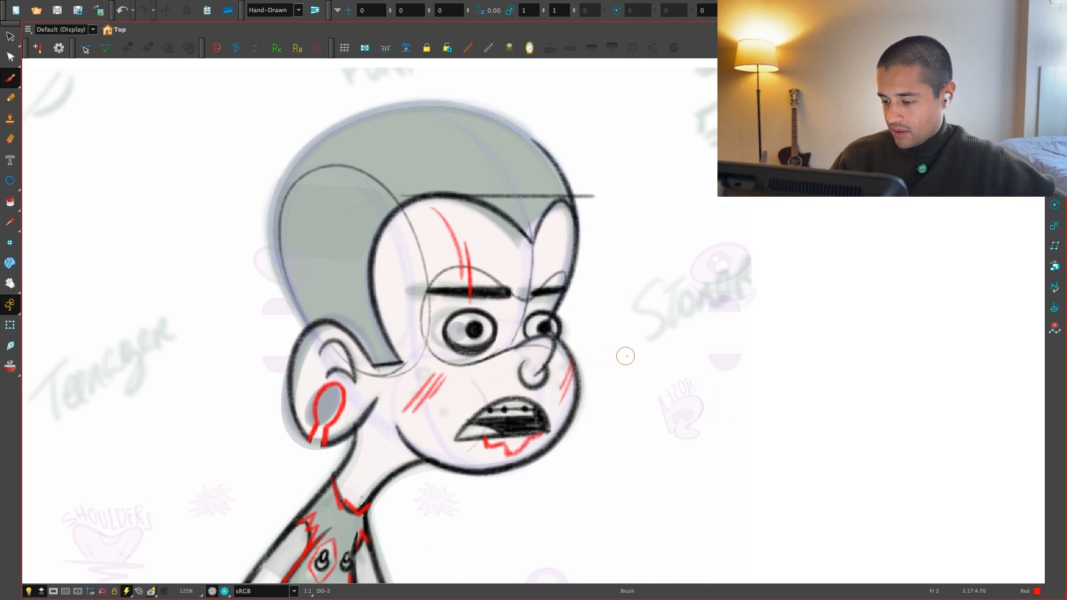
key(1)
key(1)
Try an angular red patch outline on top of the hair in frame 2
key(2)
key(2)
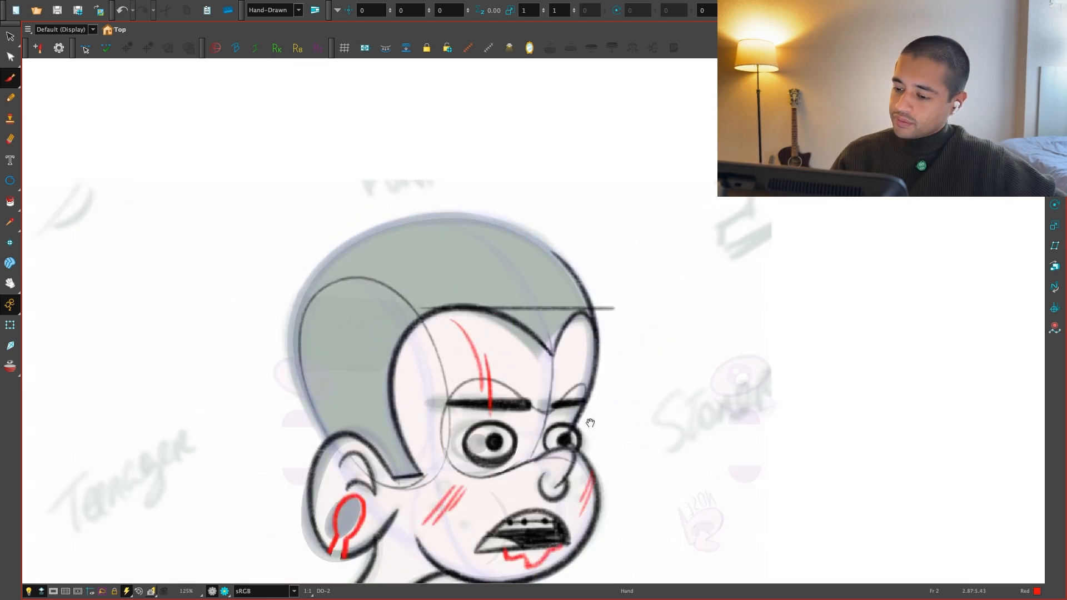
drag(598, 424, 628, 484)
mouse_move(434, 295)
mouse_down()
mouse_move(411, 312)
mouse_move(445, 321)
mouse_move(494, 295)
mouse_move(405, 314)
mouse_move(490, 303)
mouse_up()
key(super+z)
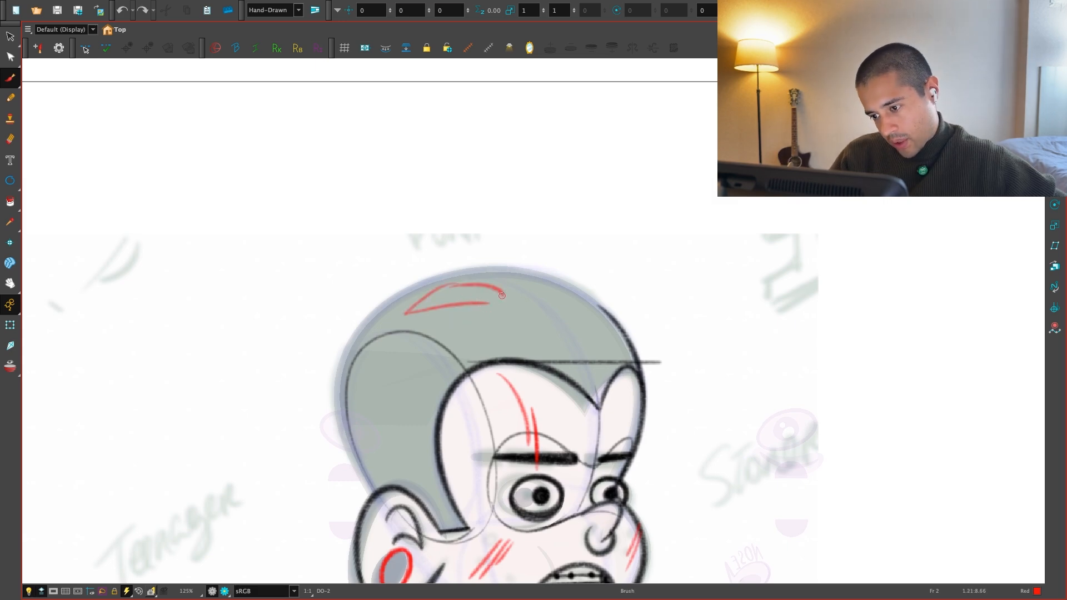
key(1)
key(1)
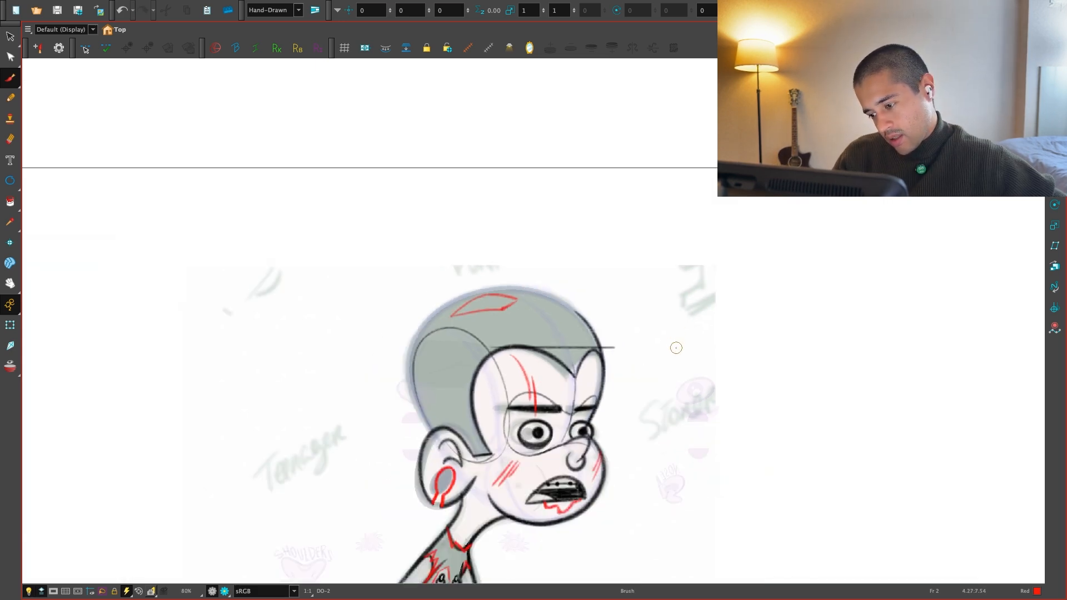
key(1)
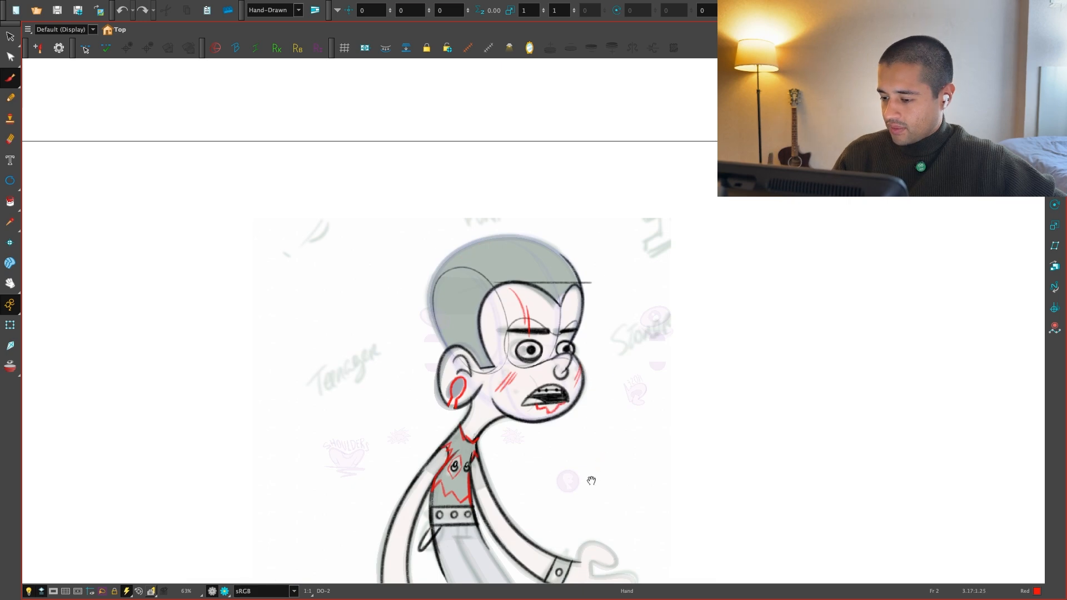
Look over the full figure in frame 2, checking the arms, belt, trousers and knee patches
key(1)
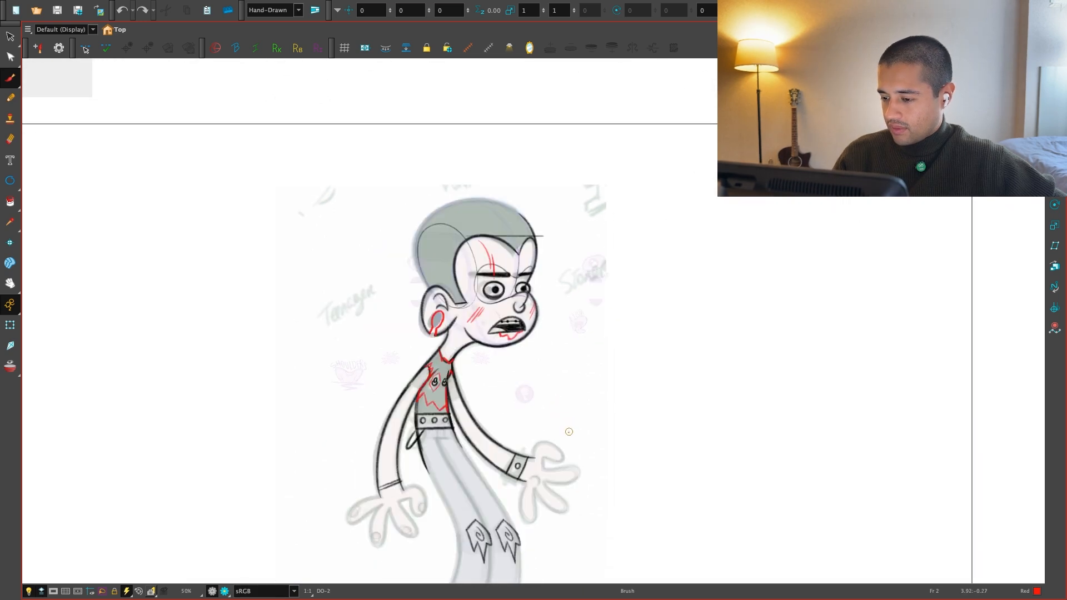
drag(580, 461, 579, 410)
key(2)
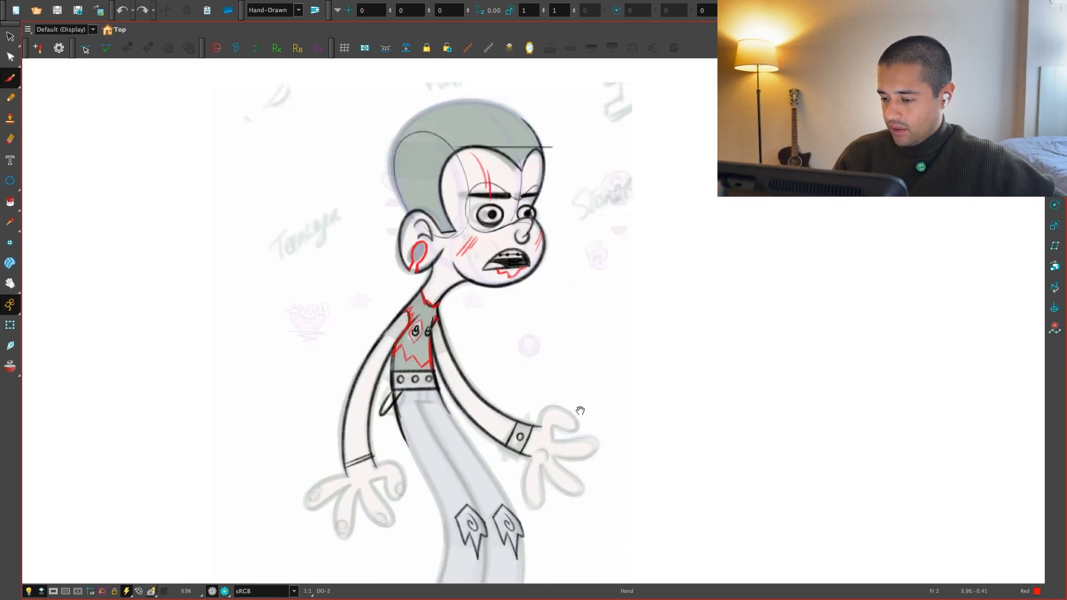
key(2)
drag(564, 479, 579, 417)
drag(530, 479, 549, 411)
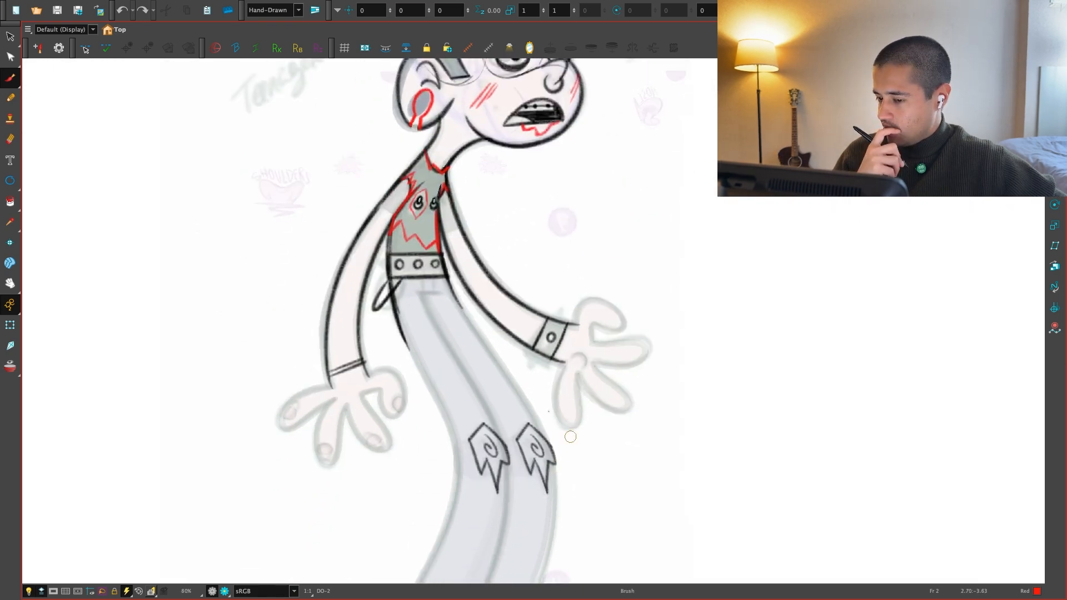
key(1)
key(1)
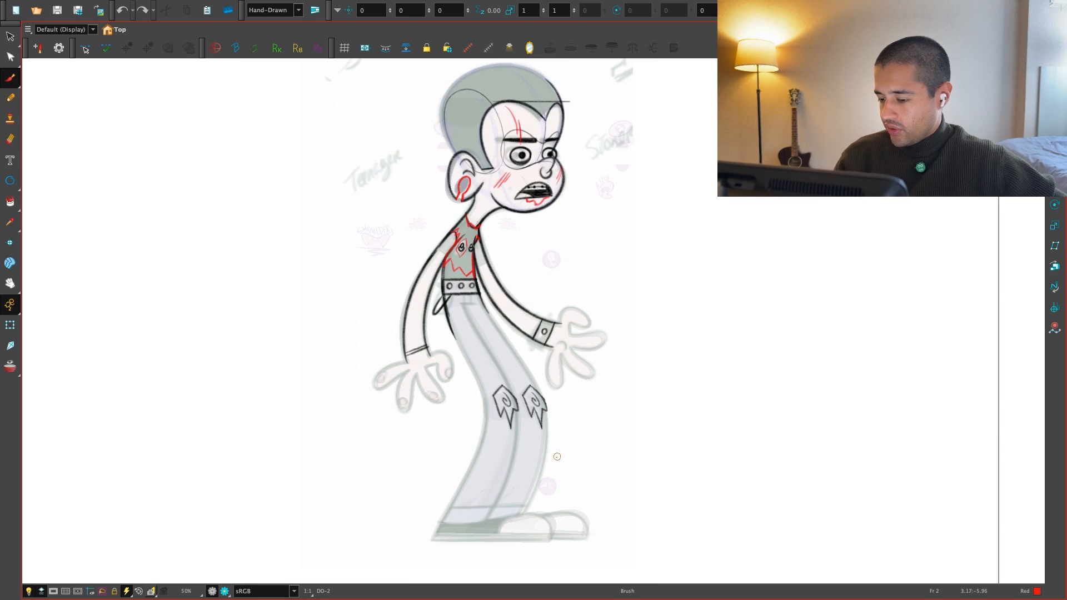
drag(582, 442, 578, 448)
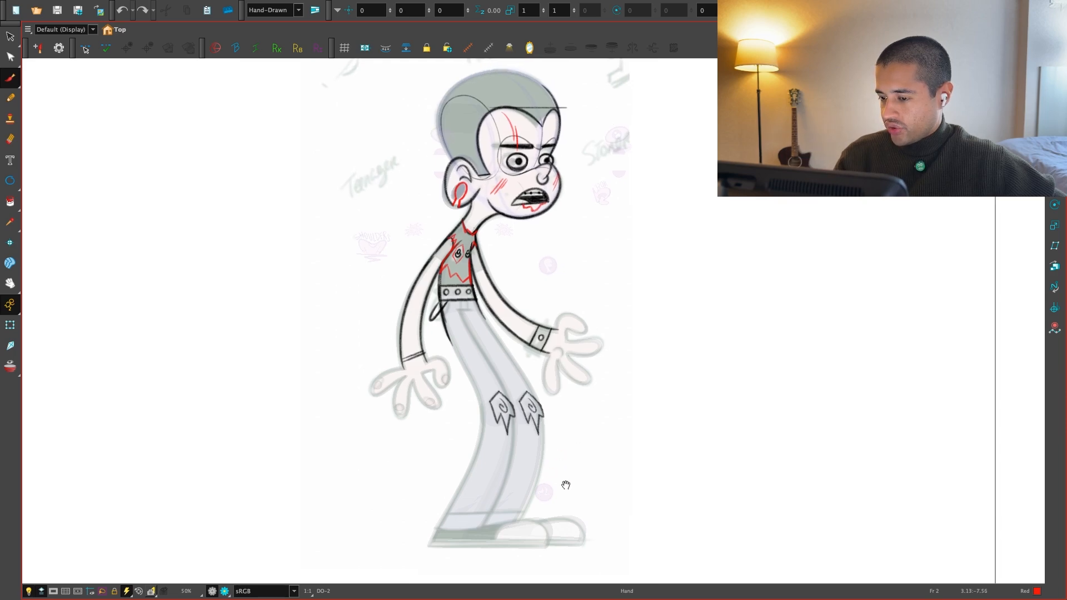
Draw a long jagged red rip outline from the near thigh down to the knee patch in frame 2
key(2)
key(2)
key(2)
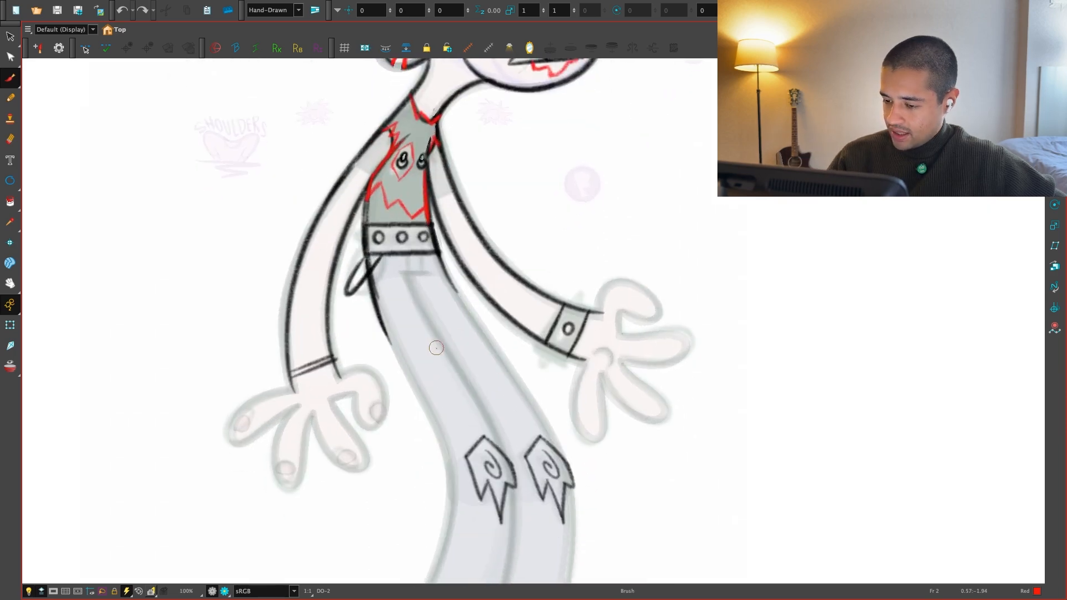
key(ctrl+z)
drag(437, 334, 433, 381)
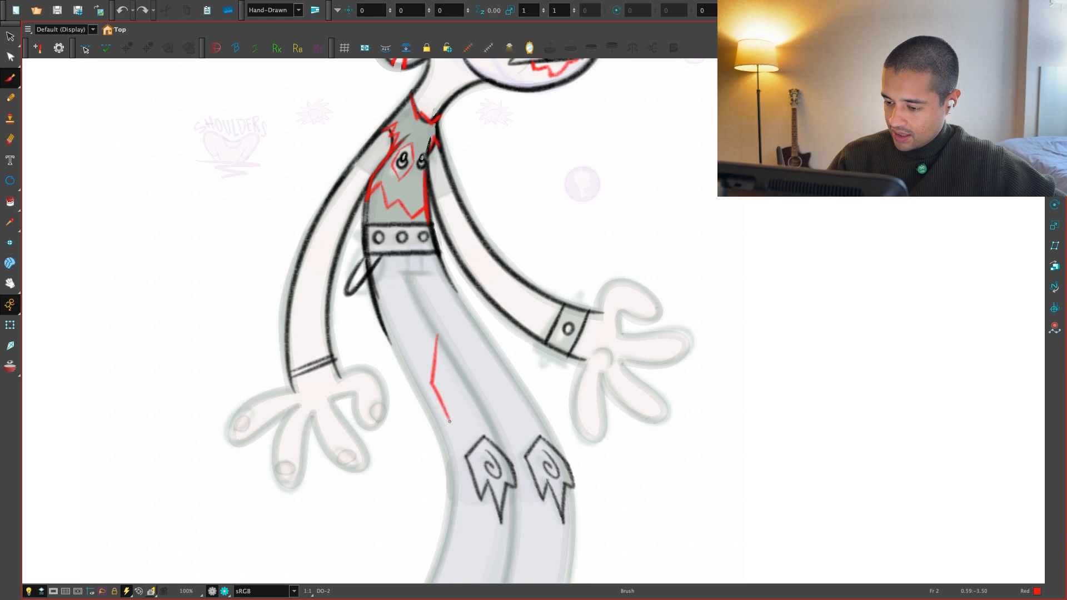
drag(449, 421, 475, 481)
key(ctrl+z)
drag(438, 337, 496, 439)
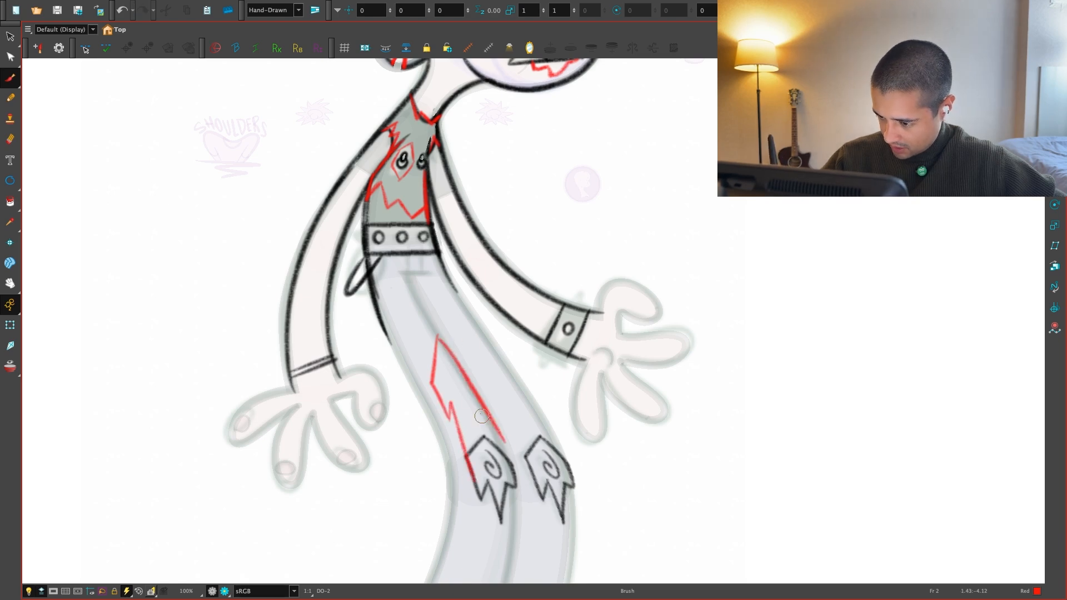
key(ctrl+z)
drag(438, 336, 496, 440)
Draw a jagged red rip from the far knee patch down to a point on the shin in frame 2
key(1)
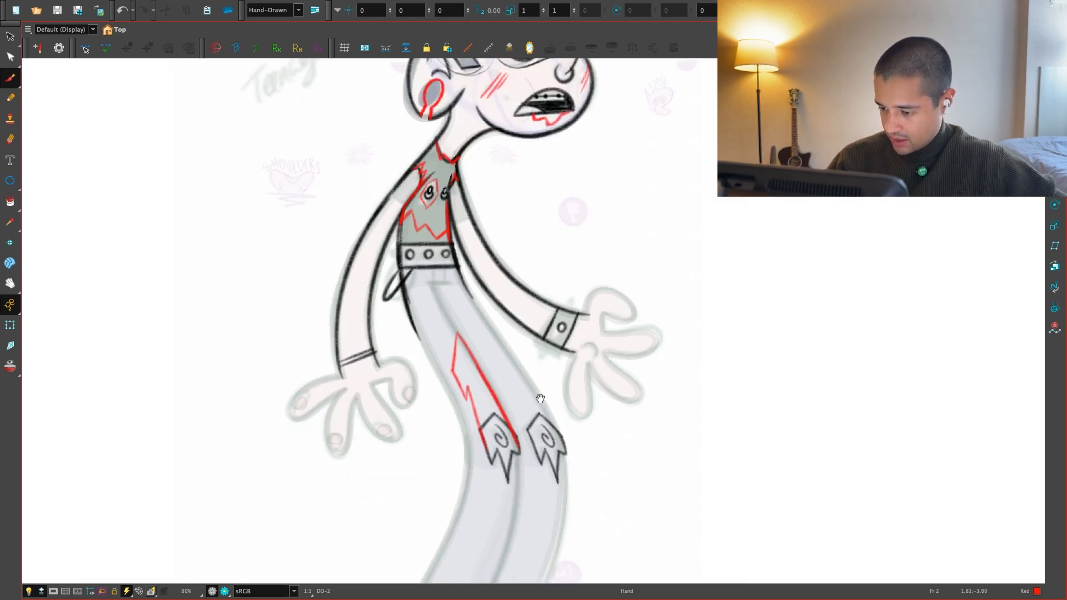
drag(560, 434, 535, 361)
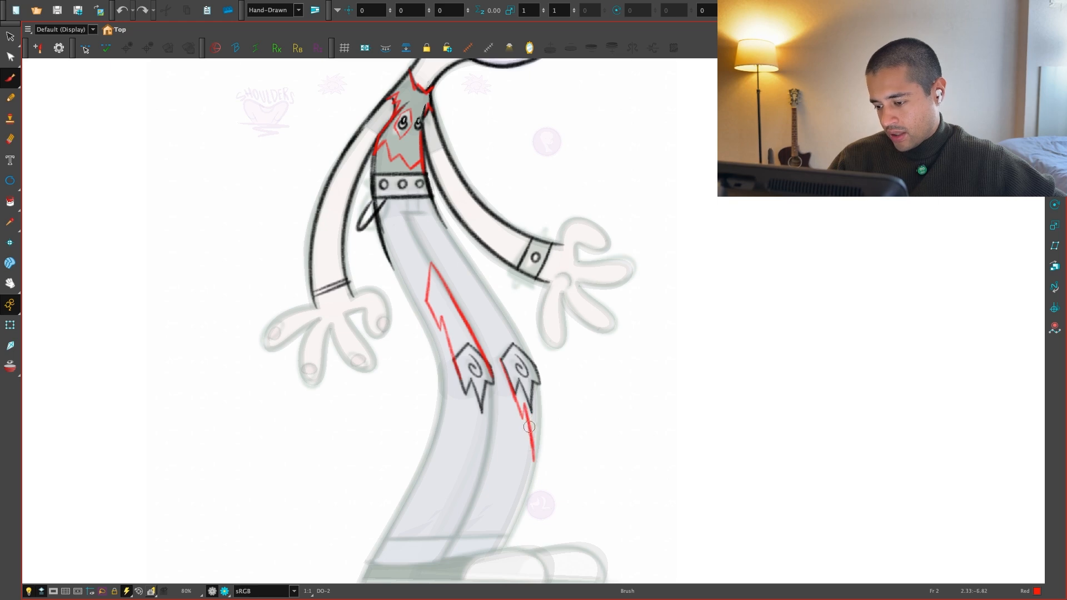
key(alt+s)
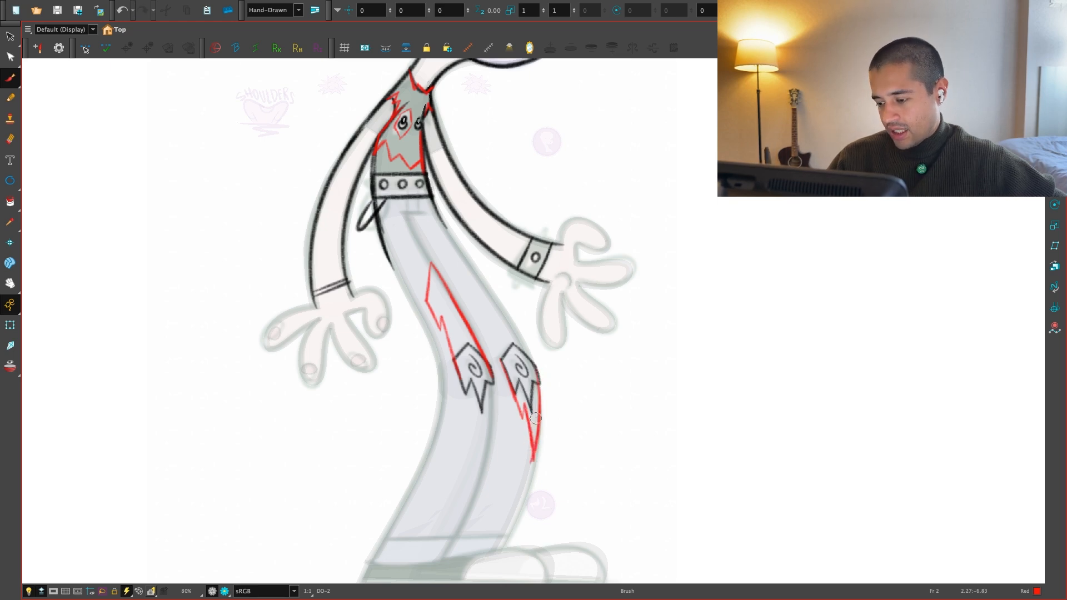
key(ctrl+z)
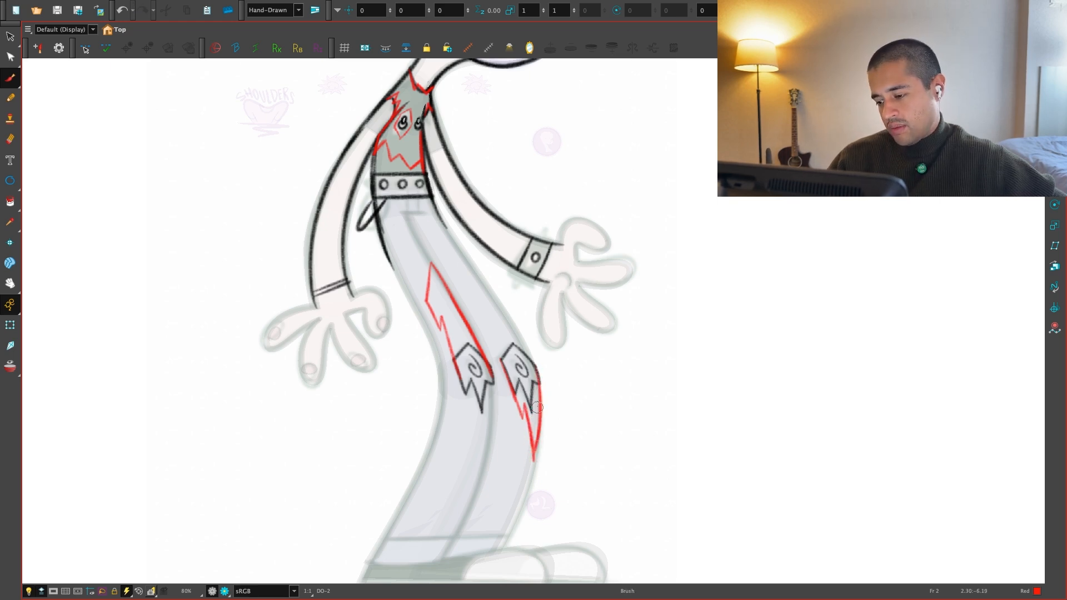
Look over the full figure in frame 2, checking how the red trouser rips read around both knee patches
key(1)
key(2)
drag(606, 416, 576, 458)
key(2)
key(2)
key(1)
key(1)
key(1)
key(1)
key(2)
key(2)
key(2)
key(1)
key(1)
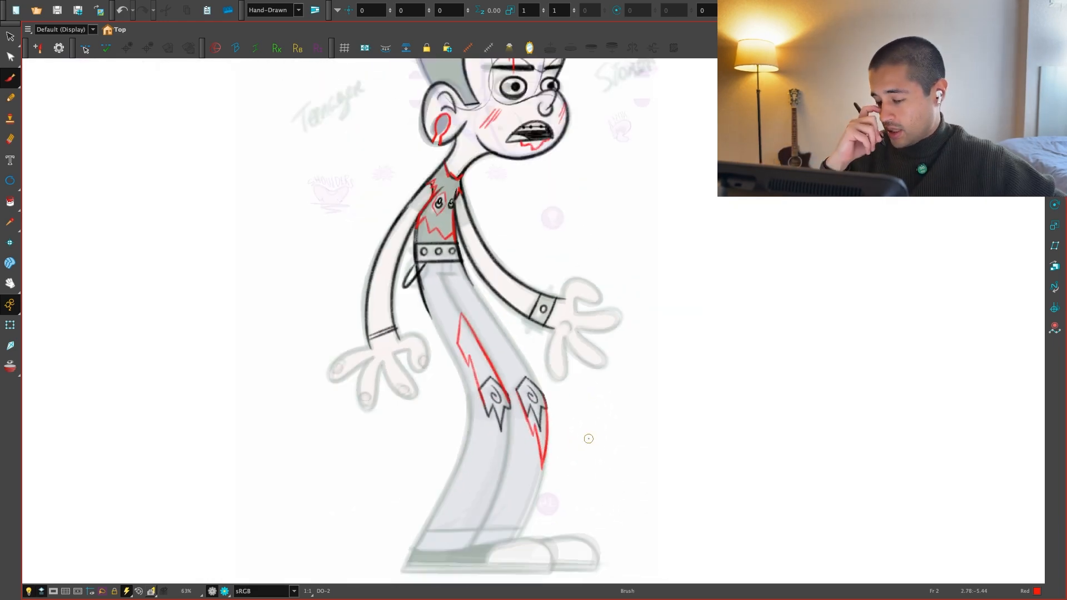
Examine the torn shirt and the diamond-shaped rip on the chest in frame 2, up close and against the full figure
key(2)
key(2)
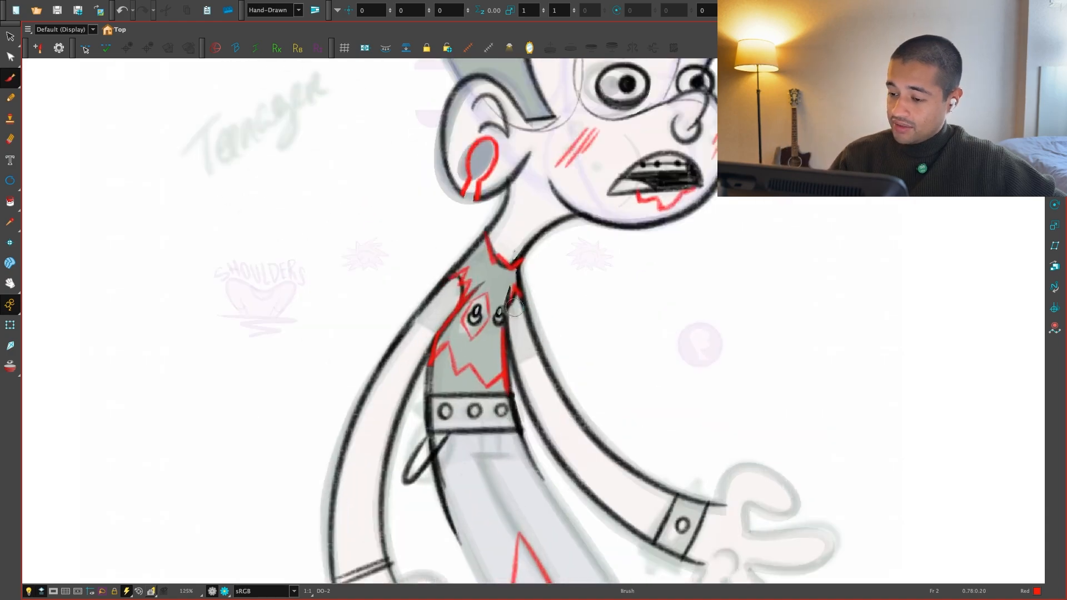
key(2)
key(2)
mouse_move(473, 285)
mouse_down()
mouse_move(476, 317)
mouse_move(455, 342)
mouse_up()
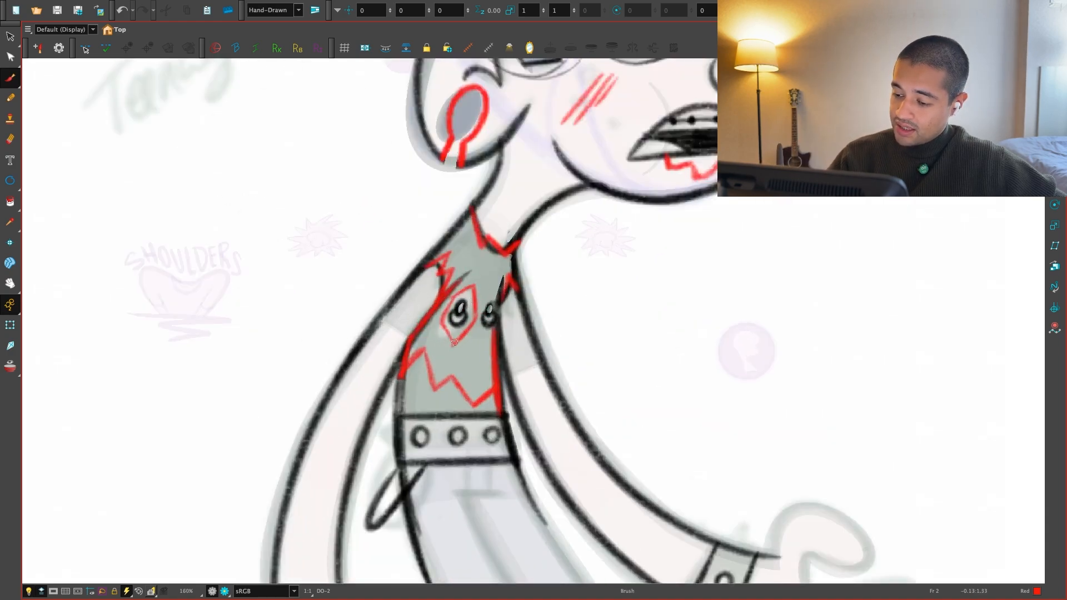
key(1)
key(1)
key(1)
key(1)
drag(713, 464, 680, 418)
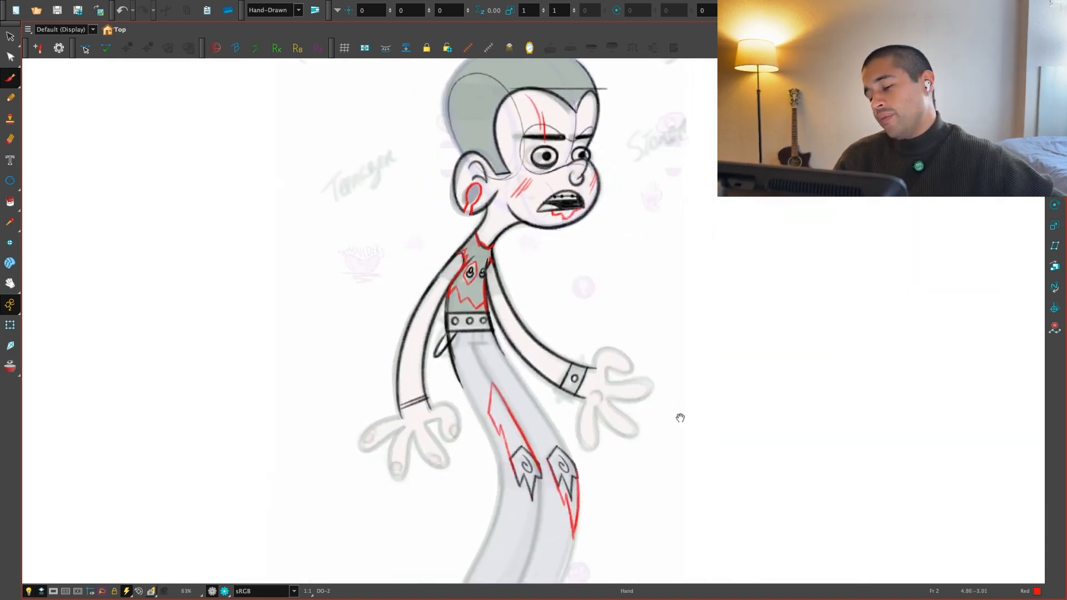
drag(681, 488, 660, 443)
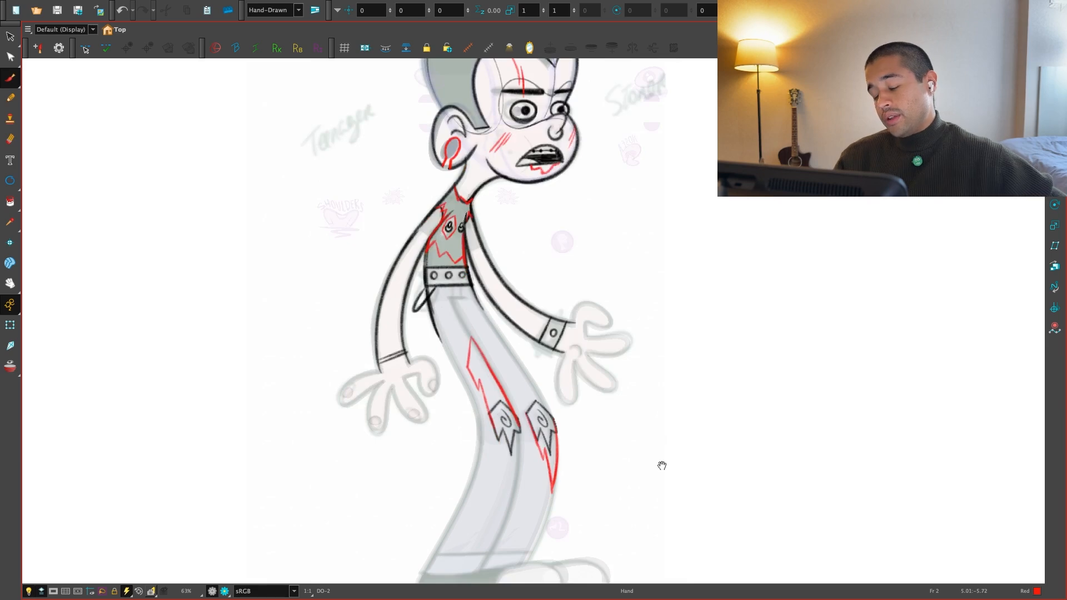
key(1)
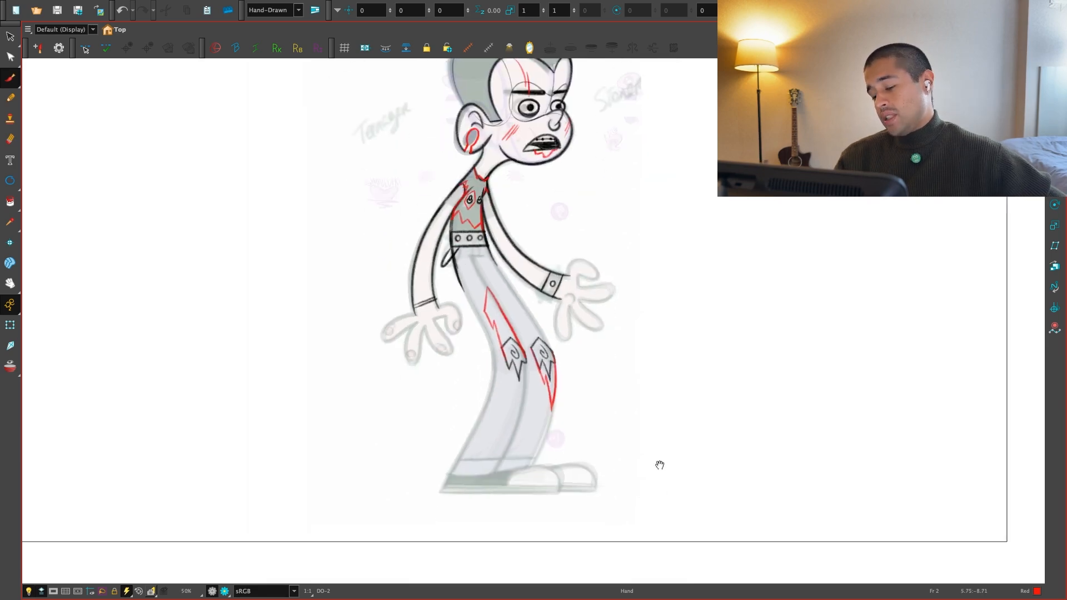
Try a looped red mark across the toes of the shoes in frame 2
key(2)
key(2)
key(2)
key(2)
mouse_move(618, 482)
mouse_down()
mouse_move(633, 465)
mouse_move(652, 489)
mouse_up()
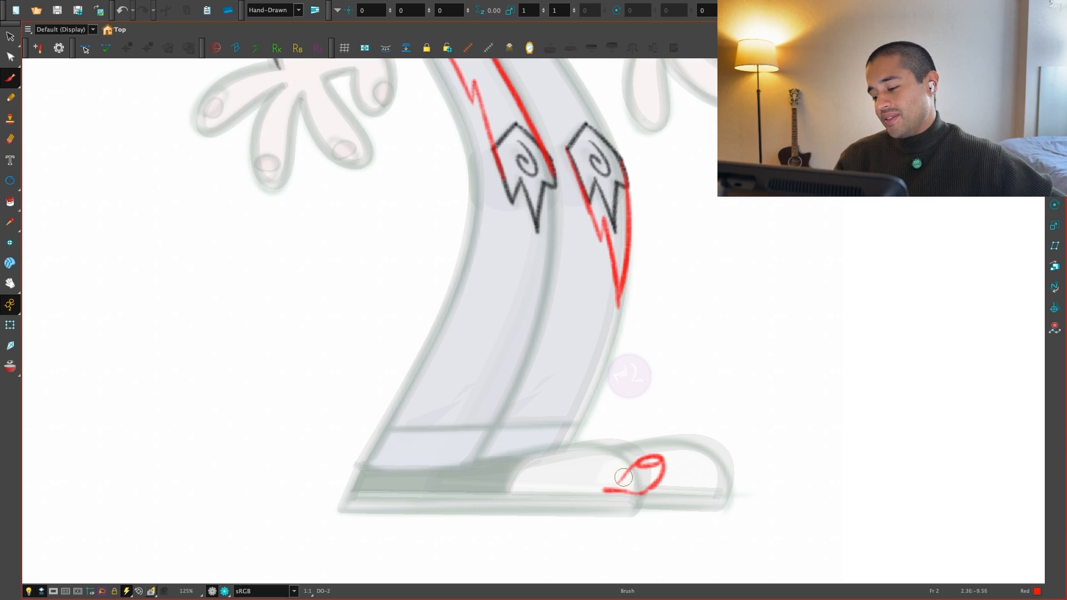
key(ctrl+z)
key(1)
key(1)
key(alt+s)
key(1)
key(1)
key(1)
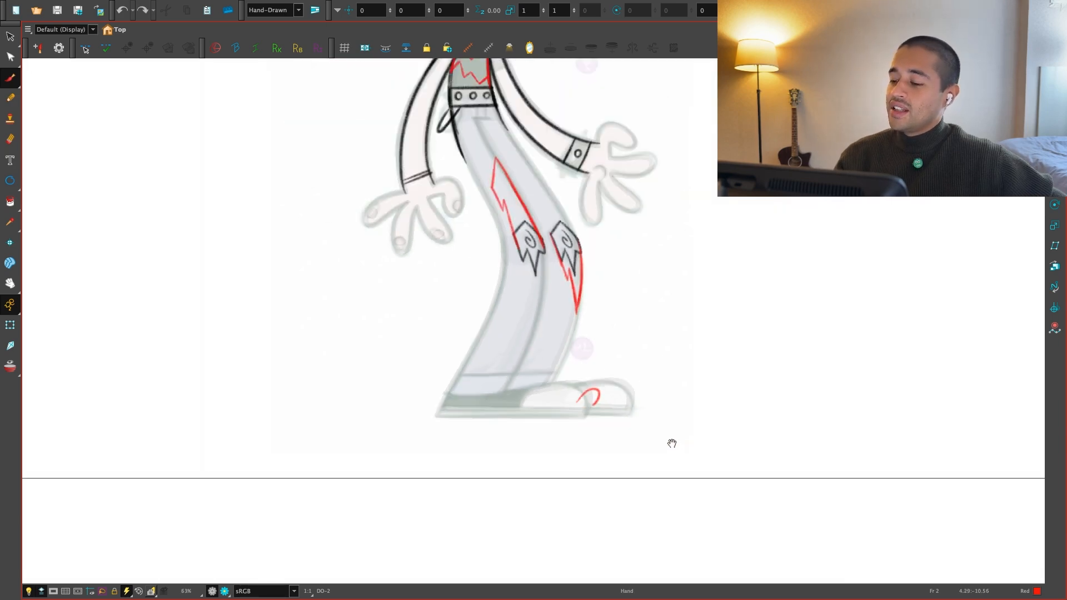
key(alt+b)
Compare the damaged three-quarter pose in frame 2 with the profile pose in frame 3
key(period)
key(comma)
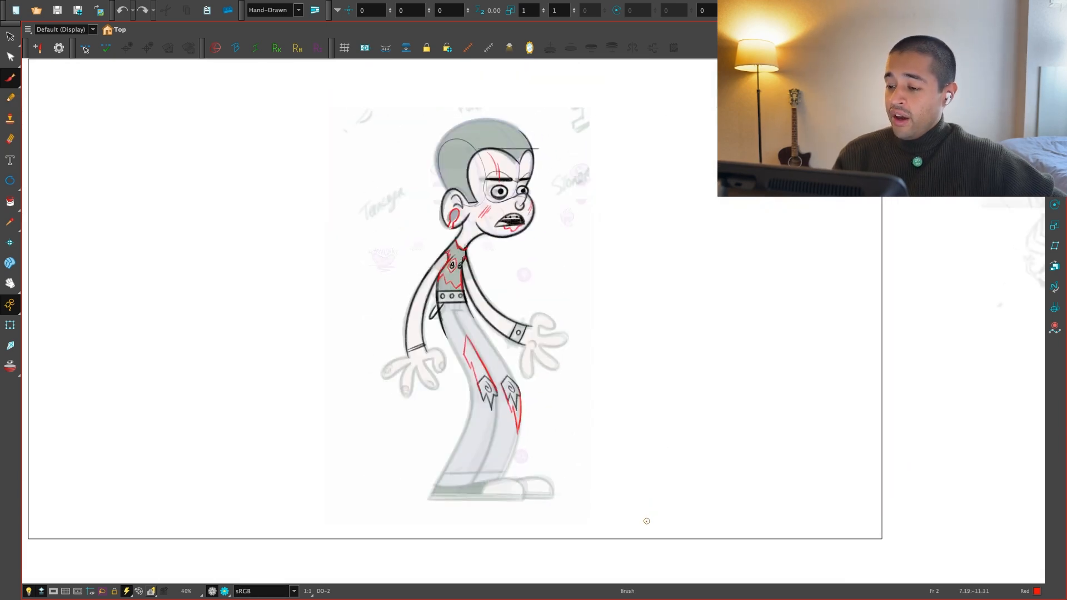
key(period)
key(comma)
key(period)
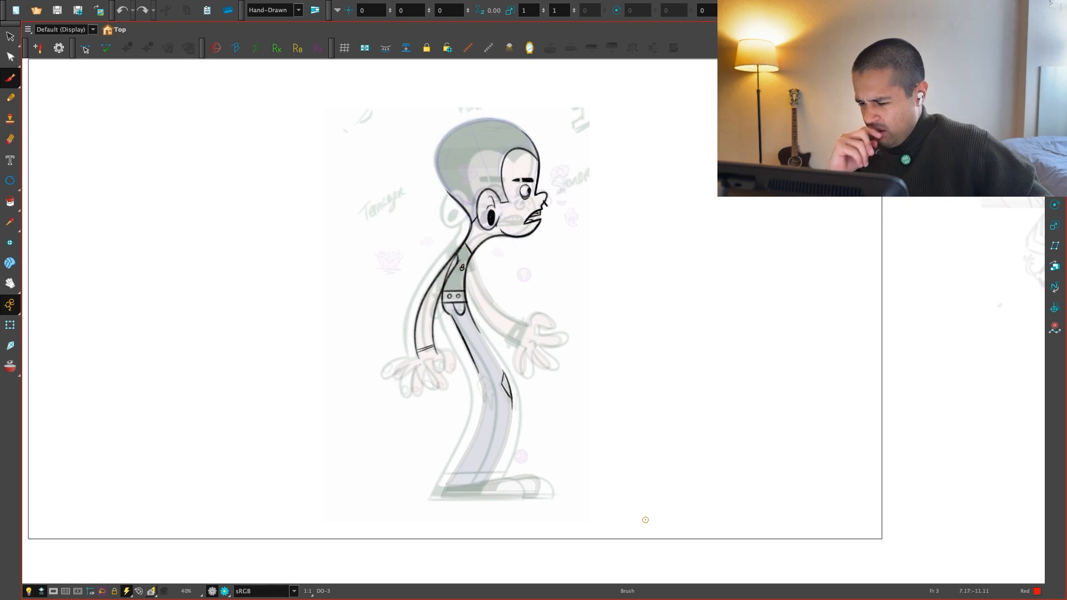
key(comma)
key(alt+s)
key(period)
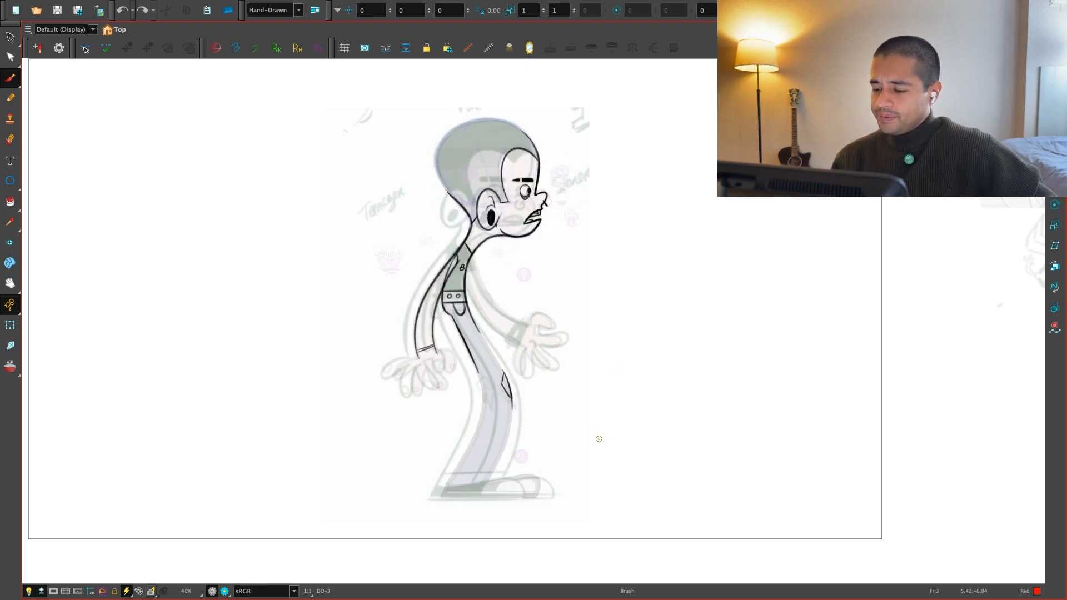
key(comma)
key(period)
key(comma)
key(period)
key(comma)
Try small red scratch marks inside the thigh rip in frame 2
key(2)
key(space)
key(2)
key(2)
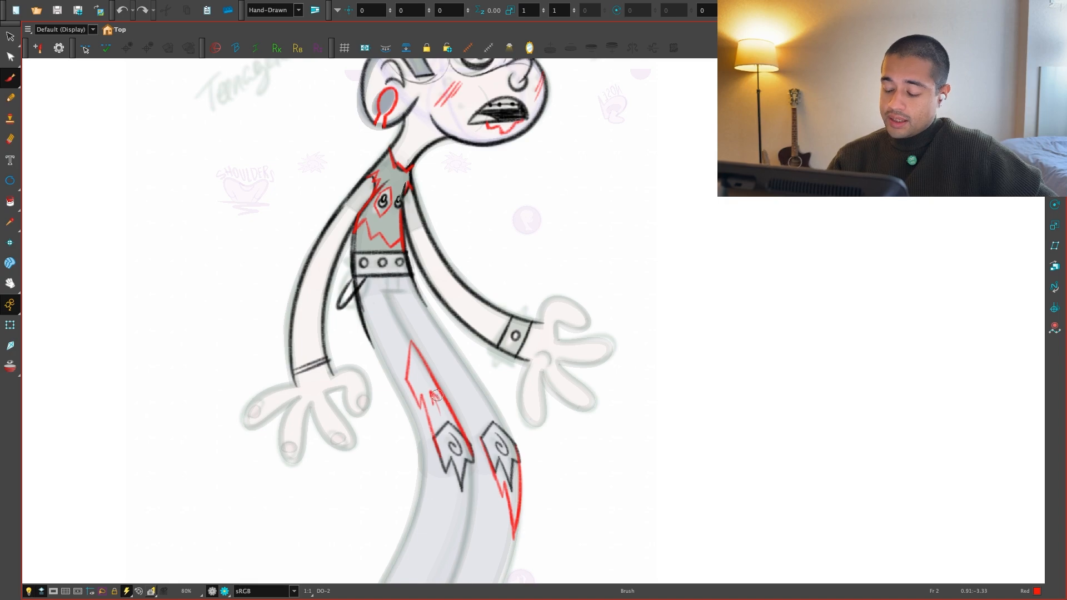
key(super+z)
Flip between frame 2 and its neighbouring frames to check the full-body damage details against the other poses
key(comma)
key(period)
key(period)
key(space)
drag(607, 424, 602, 447)
key(1)
key(1)
key(comma)
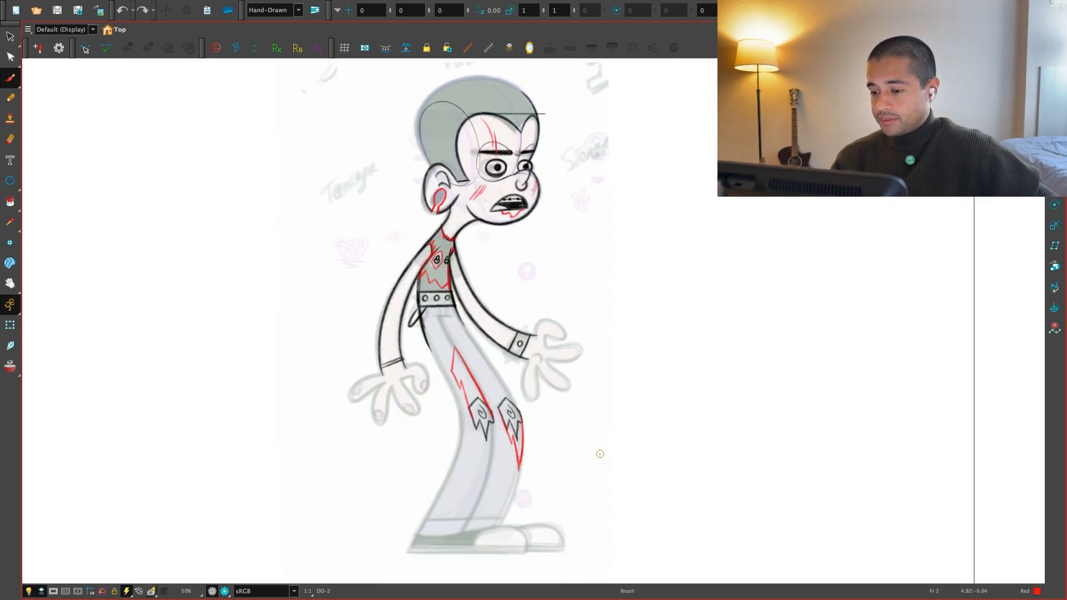
key(comma)
key(period)
key(period)
key(comma)
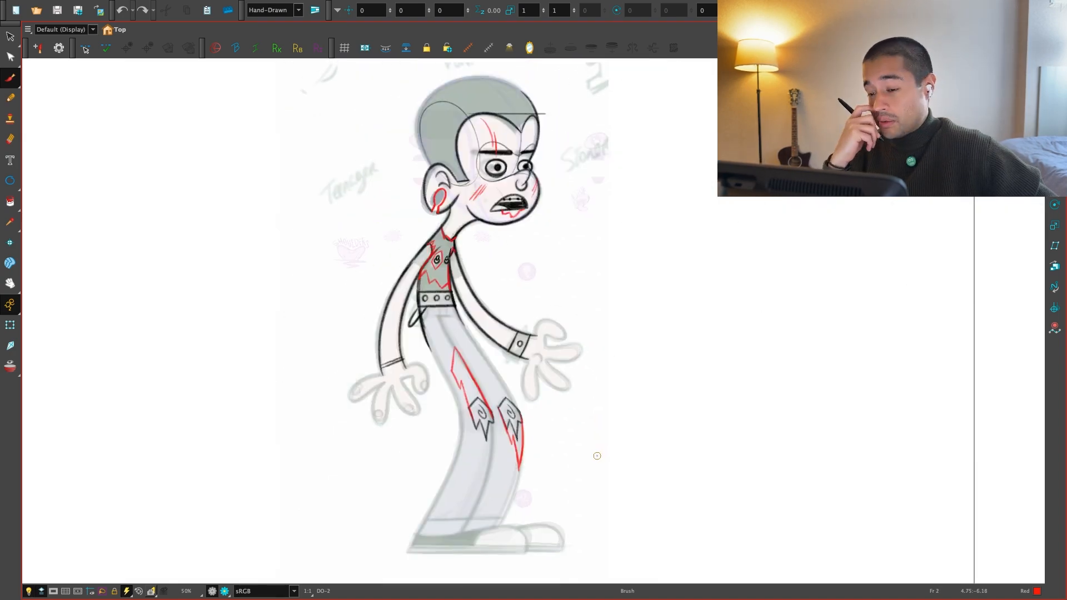
key(comma)
key(period)
key(comma)
key(period)
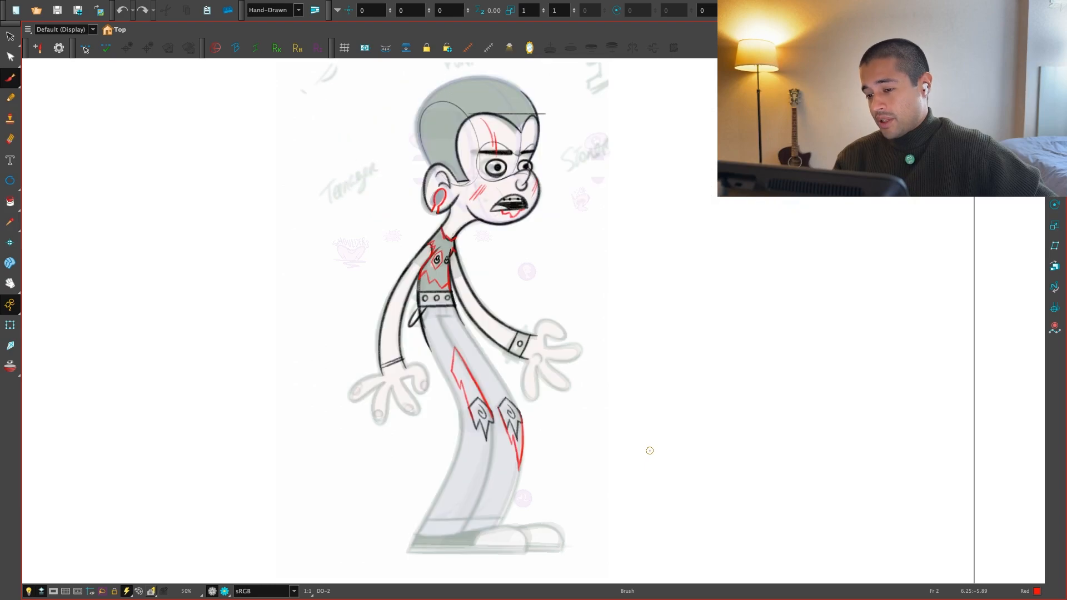
Leave the full-screen view and solo the DO drawing layer on frame 1
key(super+f)
key(1)
key(space)
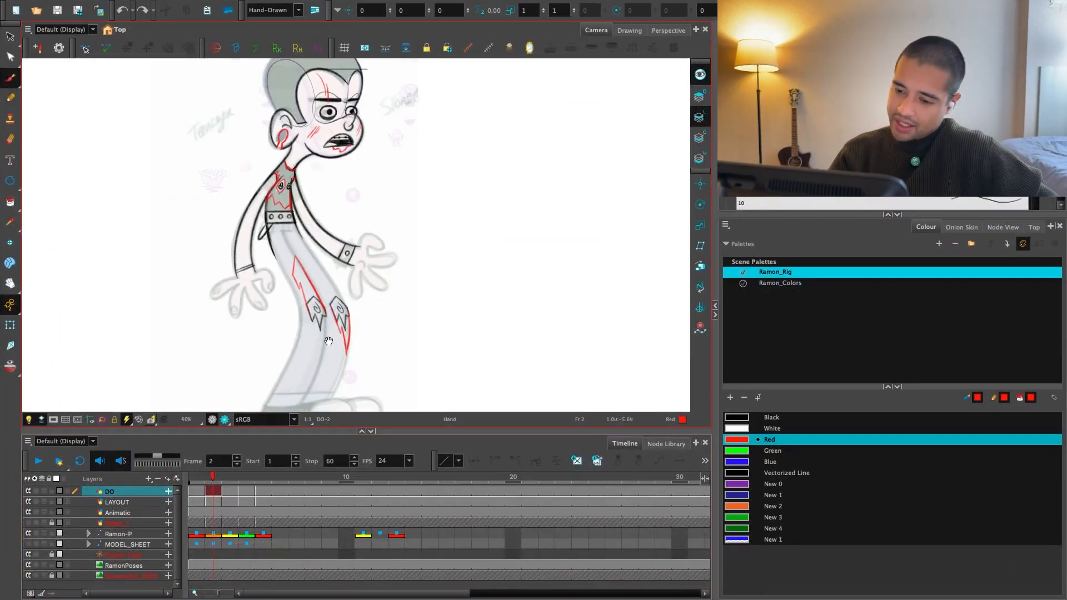
key(2)
click(192, 492)
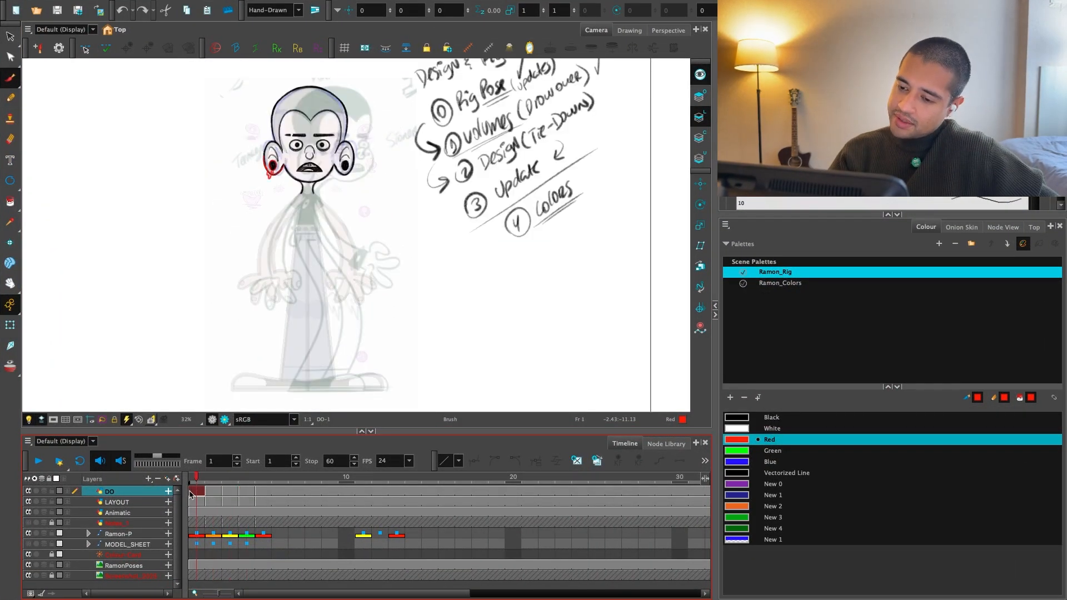
mouse_move(192, 495)
mouse_down()
mouse_move(229, 492)
mouse_move(203, 499)
mouse_move(229, 493)
mouse_move(209, 507)
mouse_move(259, 510)
mouse_move(202, 511)
mouse_up()
key(period)
key(period)
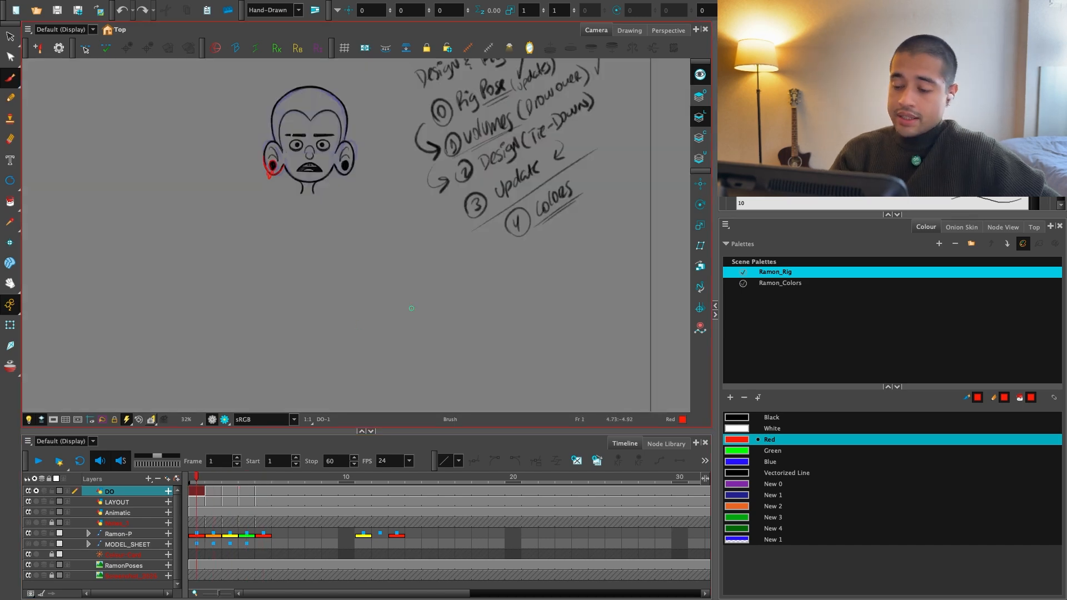
Review the isolated DO tie-down drawings by flipping through frames 1 to 4
key(2)
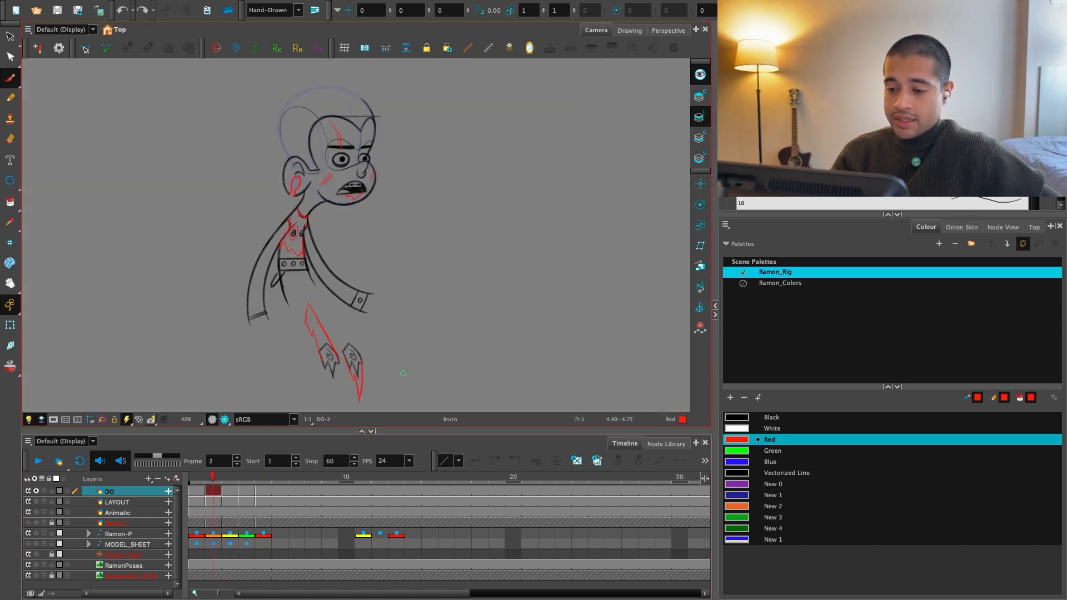
key(comma)
key(period)
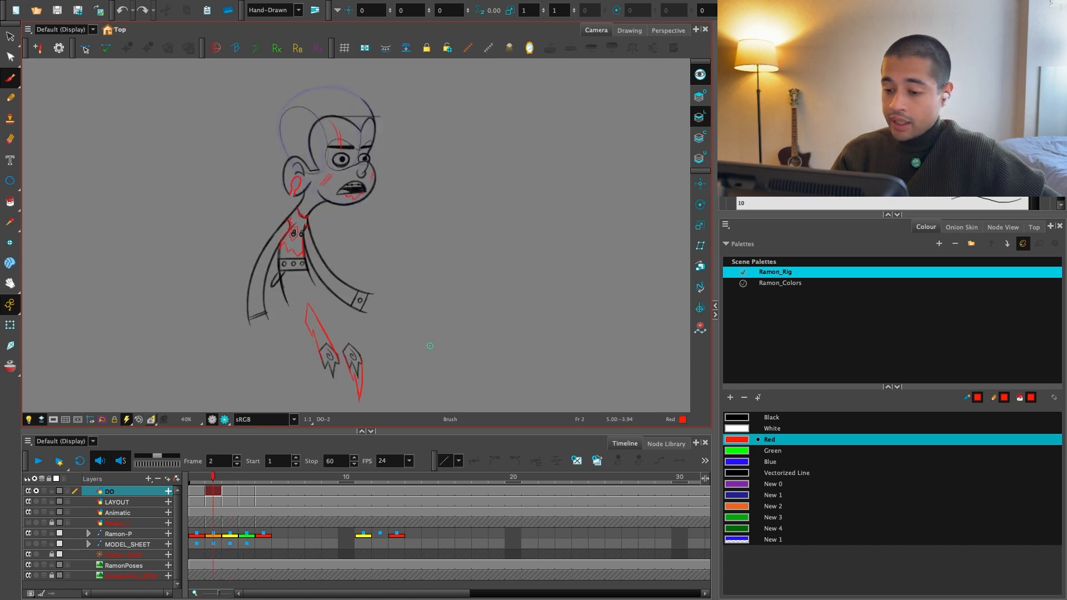
key(period)
key(period)
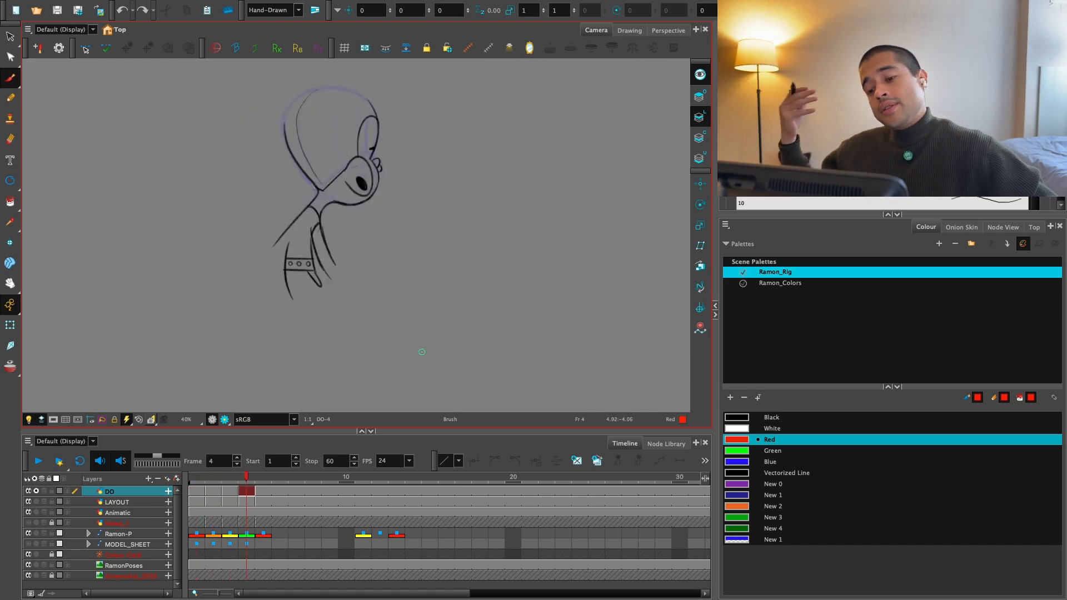
key(comma)
key(period)
key(period)
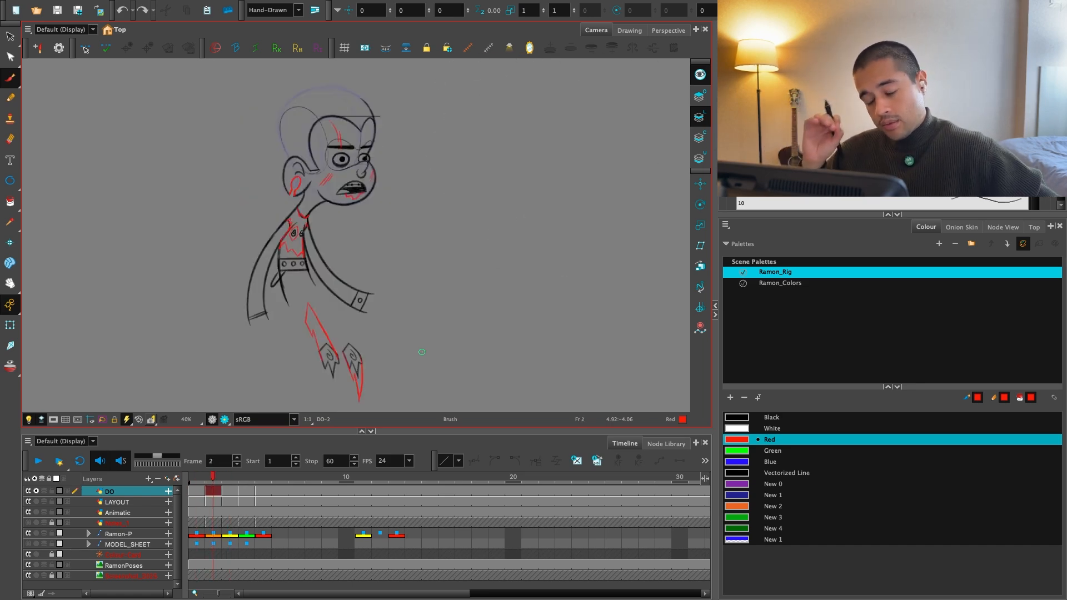
key(period)
key(period)
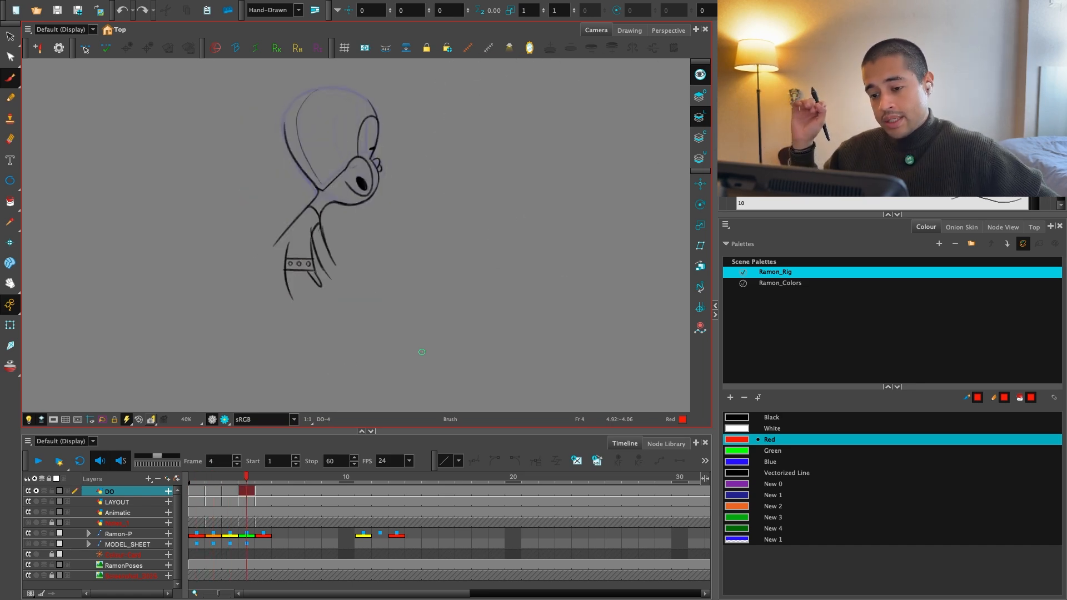
key(comma)
key(comma)
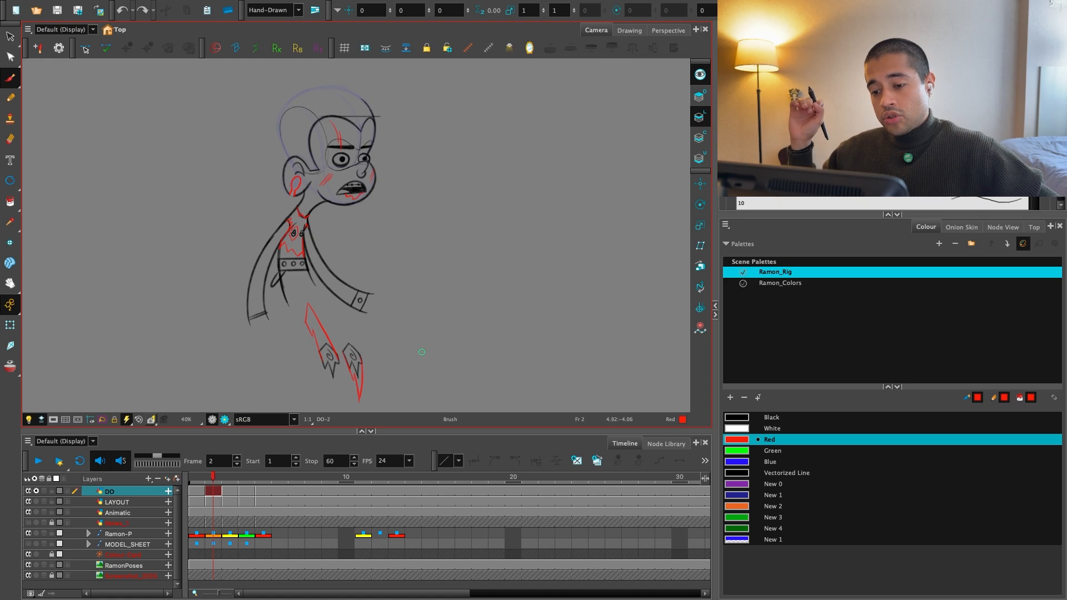
key(period)
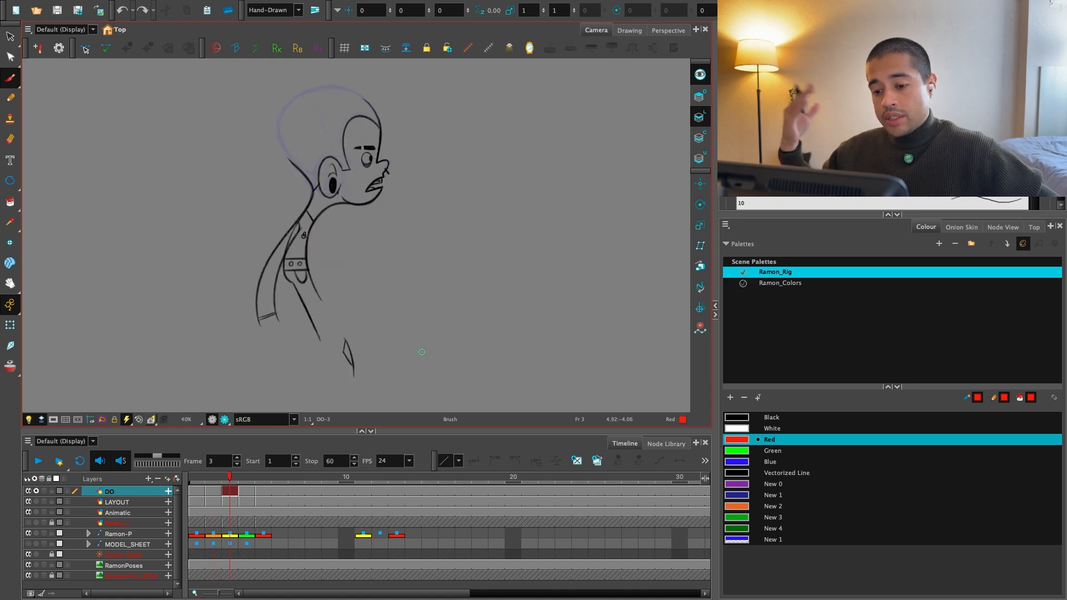
key(comma)
key(comma)
key(period)
key(period)
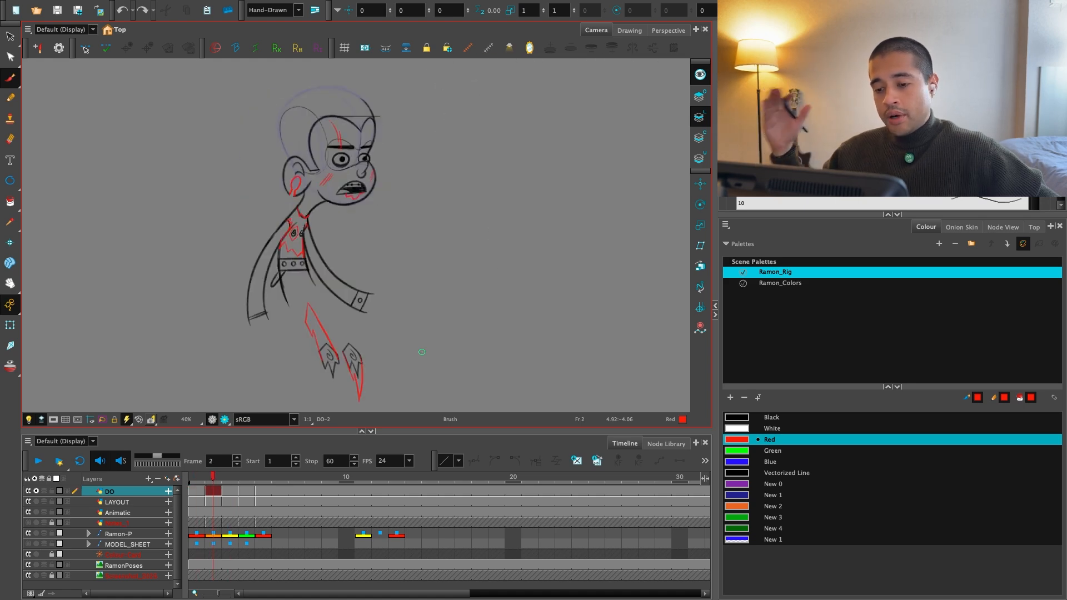
key(comma)
key(comma)
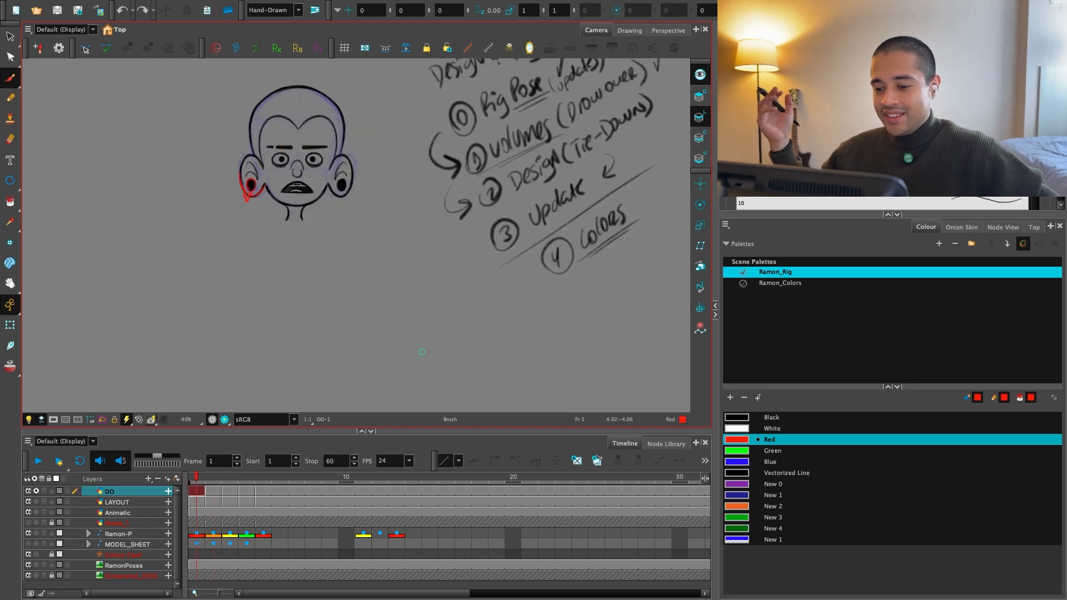
key(period)
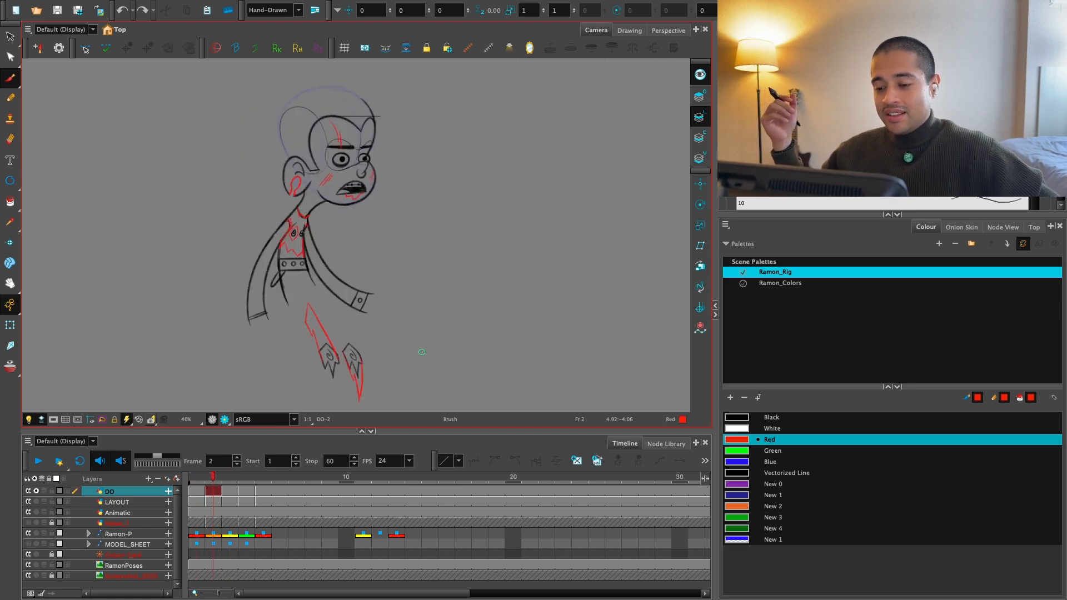
Try adjusting the alpha of the Red swatch in the Ramon_Rig palette's colour editor
key(comma)
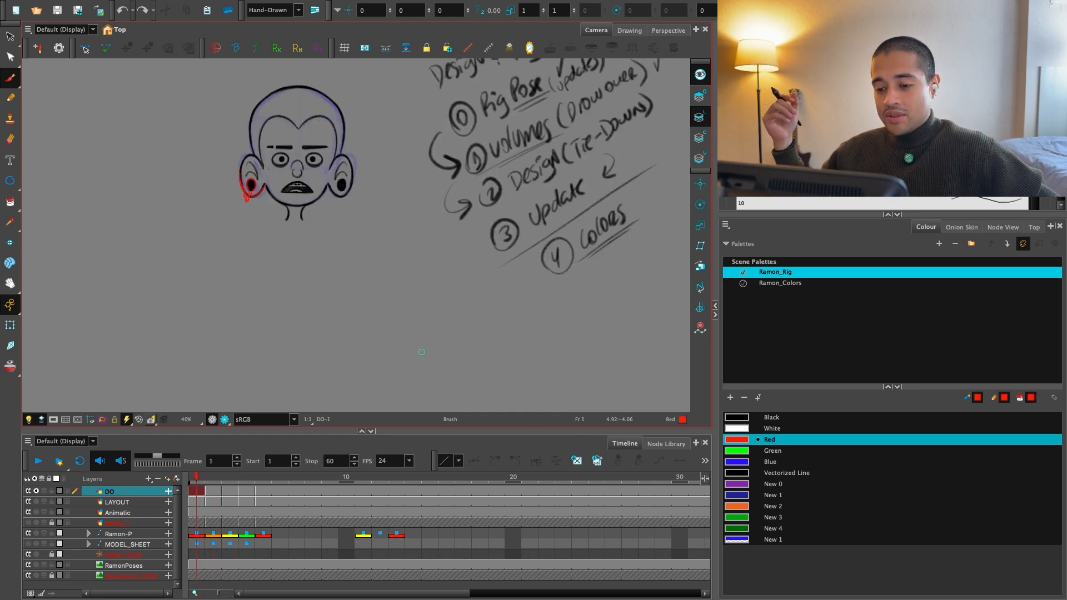
key(period)
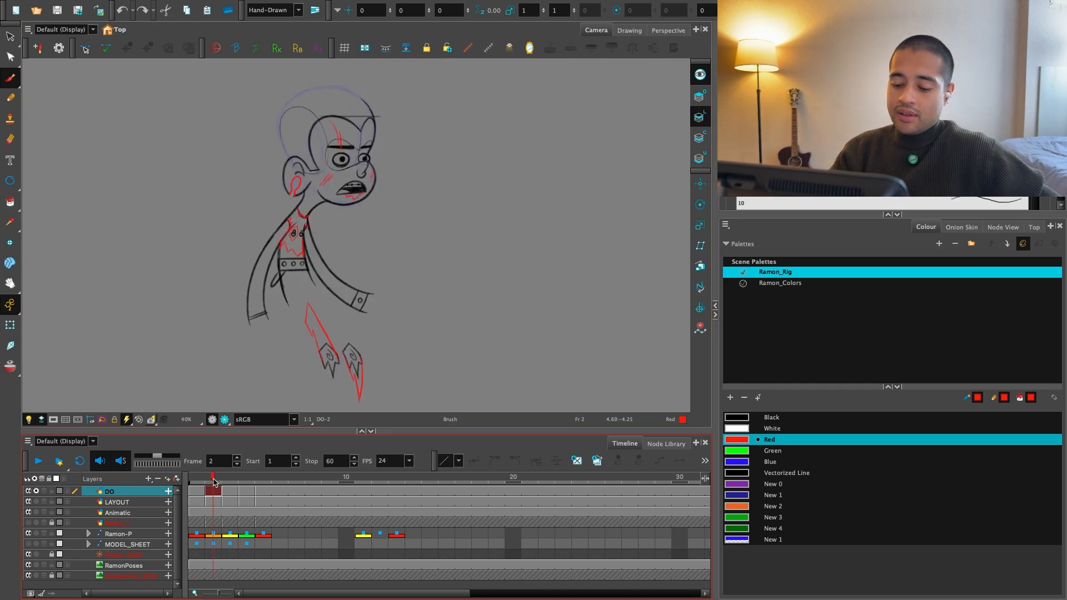
double_click(739, 439)
drag(548, 252, 660, 349)
drag(618, 490, 625, 402)
scroll(437, 307, up, 3)
scroll(418, 249, down, 3)
scroll(556, 311, down, 1)
mouse_move(619, 488)
mouse_down()
mouse_move(567, 489)
mouse_move(633, 487)
mouse_up()
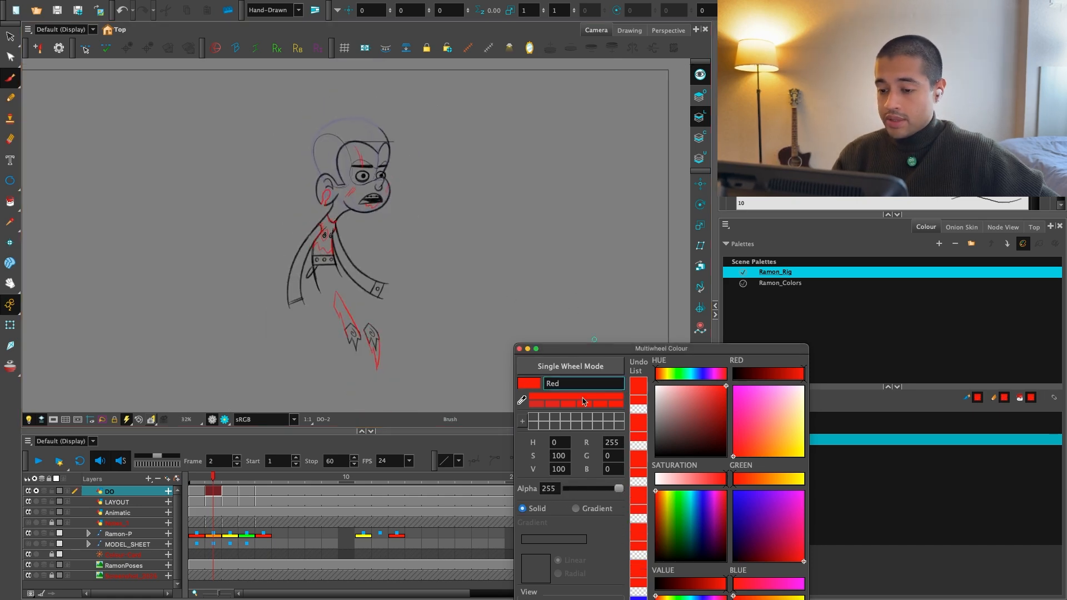
click(519, 348)
Compare the isolated DO tie-down drawings by flipping back and forth through frames 1 to 3
scroll(492, 377, up, 1)
key(period)
key(comma)
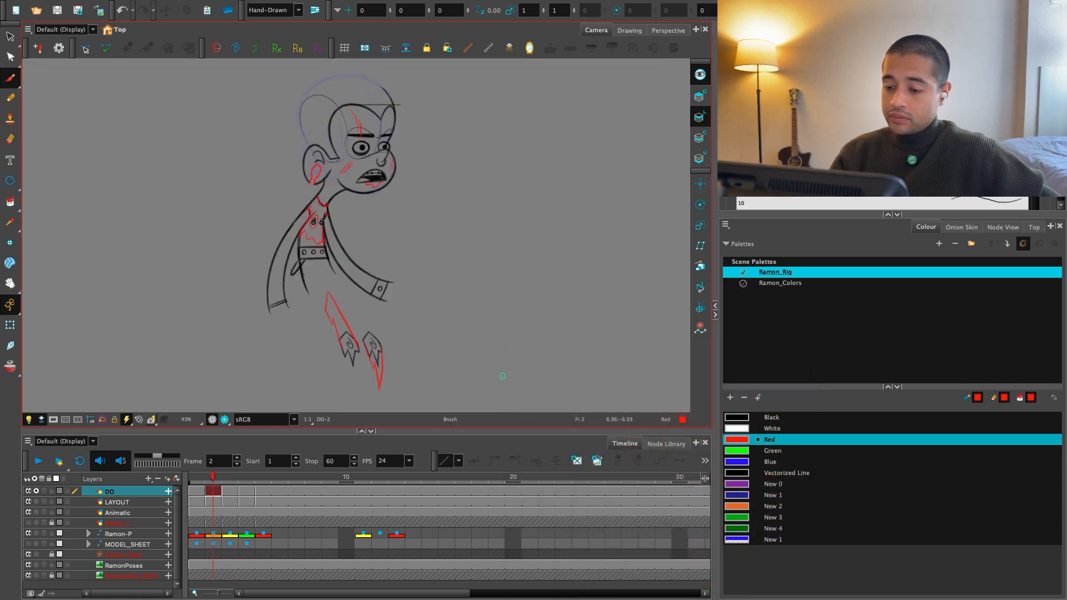
key(comma)
key(period)
key(period)
key(period)
key(comma)
key(comma)
key(comma)
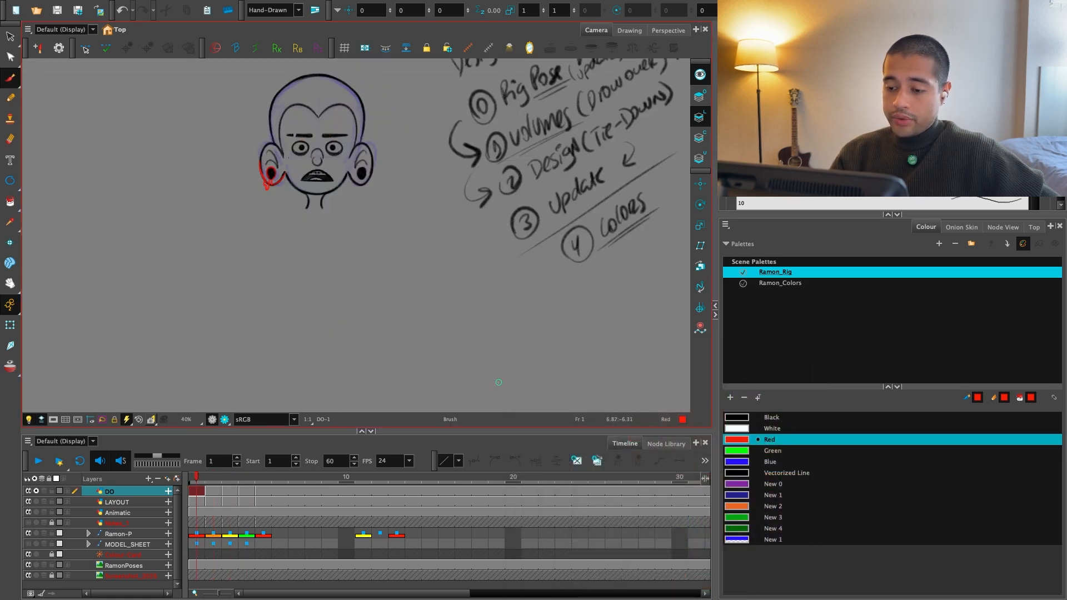
Unsolo the DO layer and draw red tick marks beside the Rig Pose, Volumes and Design (Tie-Downs) checklist items in frame 1
click(36, 491)
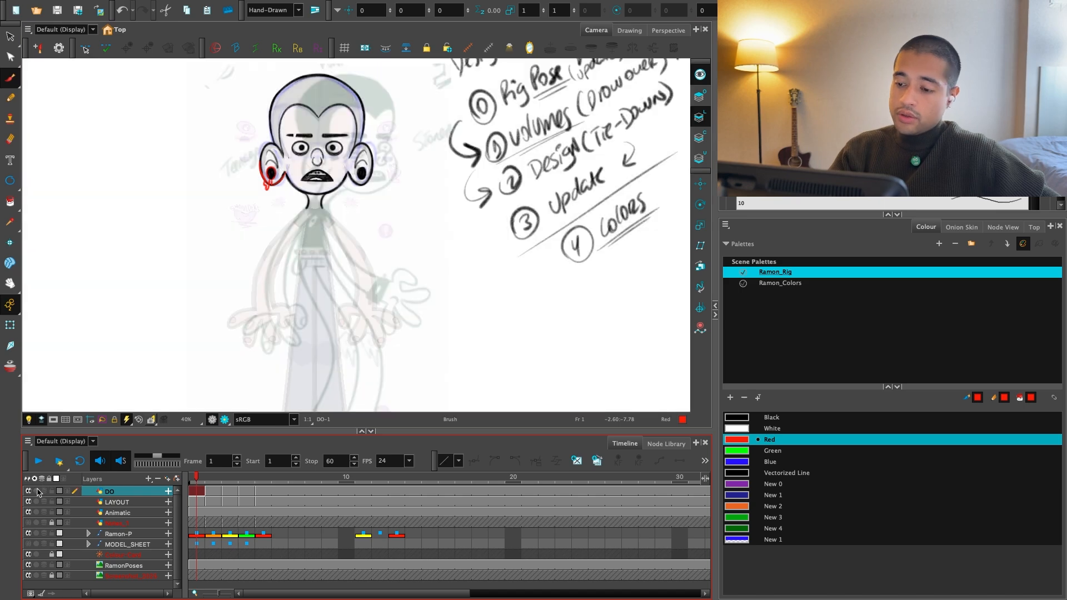
drag(603, 204, 485, 319)
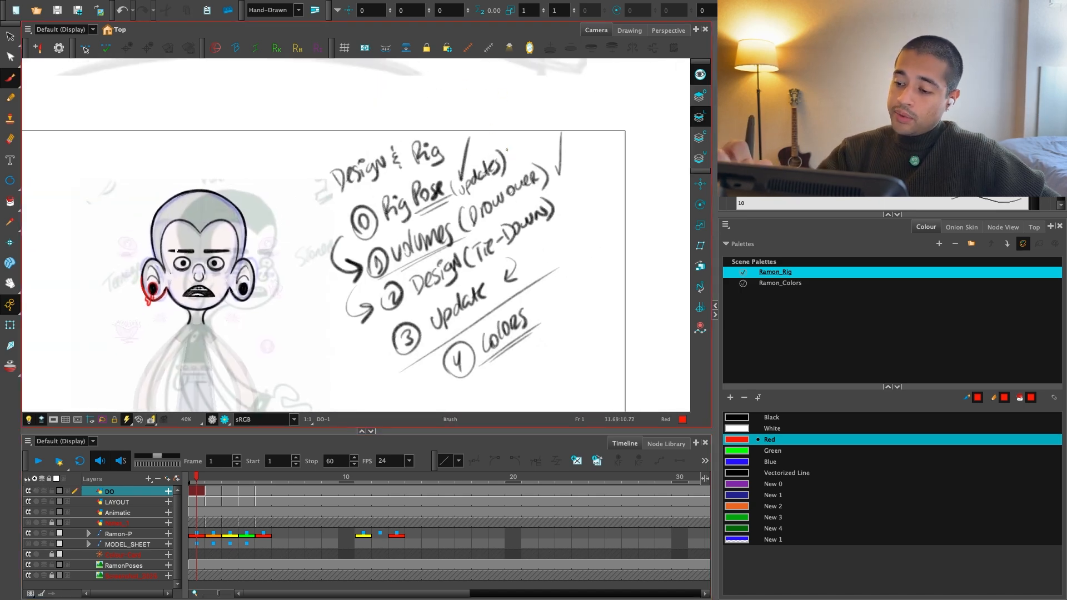
drag(506, 144, 509, 103)
drag(556, 164, 562, 124)
drag(571, 182, 584, 141)
drag(593, 179, 607, 139)
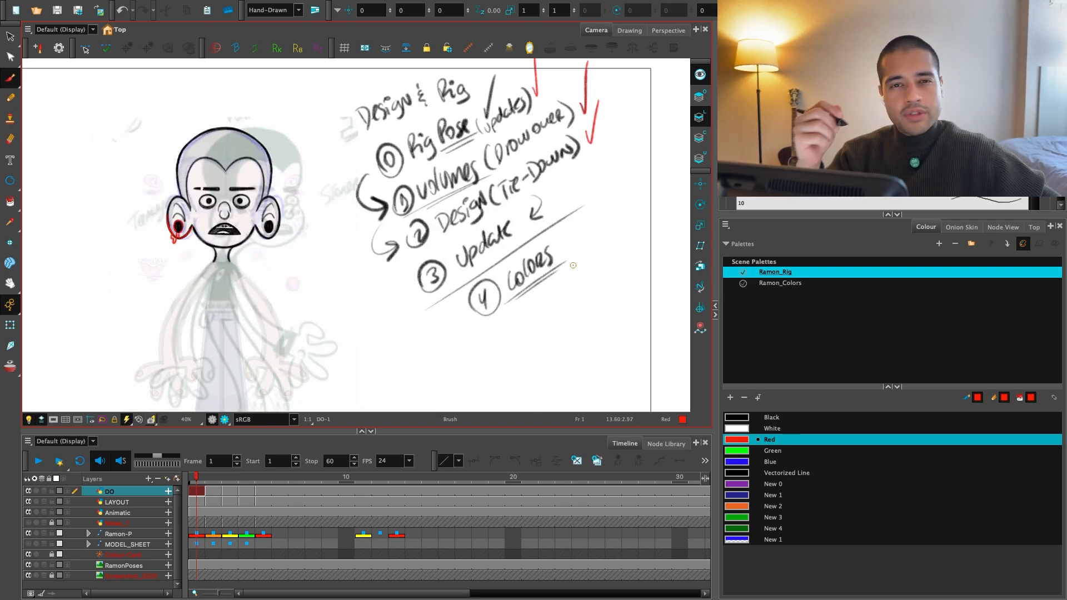
Draw over the small arrow beside the Update checklist item in red on frame 1
key(period)
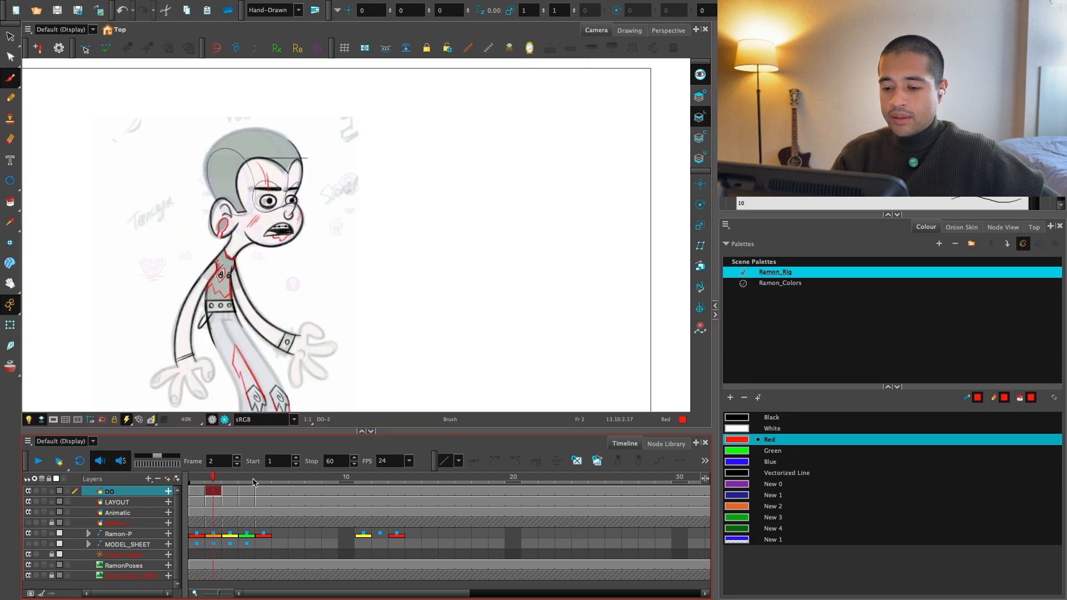
key(comma)
scroll(552, 246, up, 2)
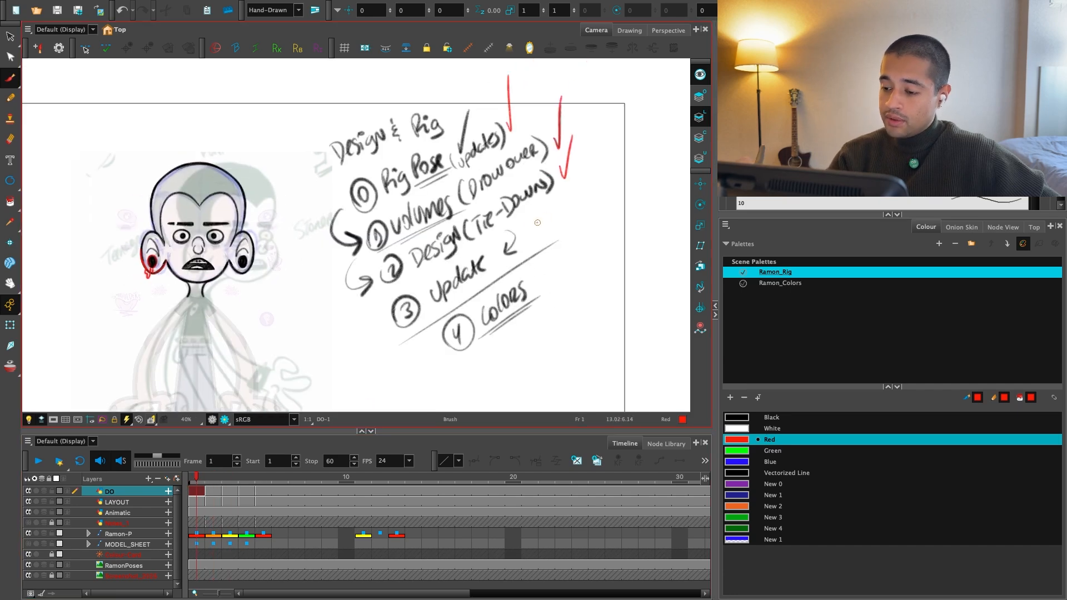
drag(513, 229, 504, 255)
scroll(512, 251, down, 1)
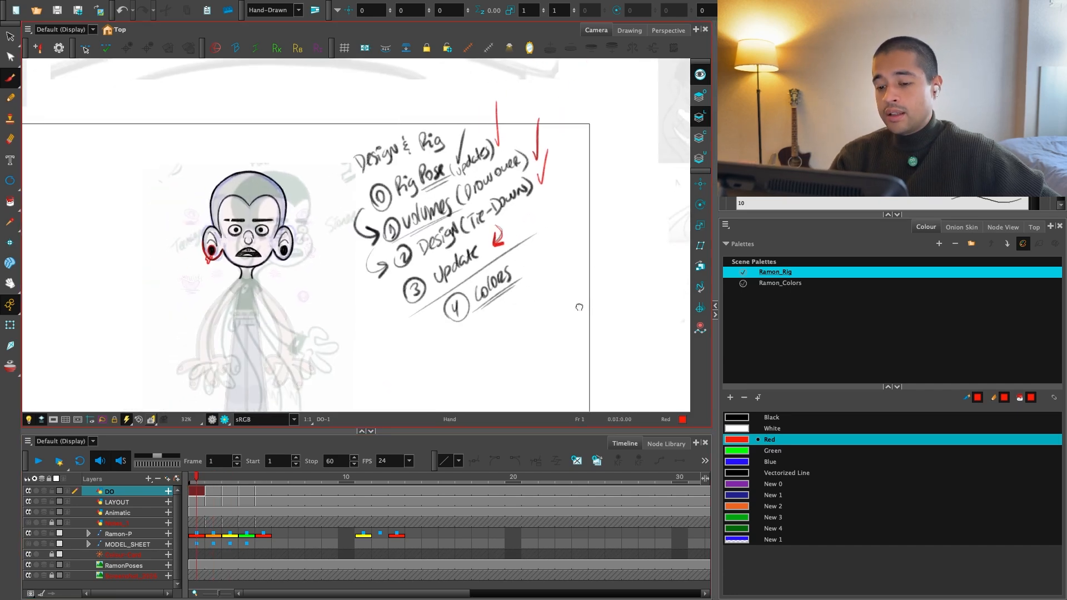
drag(512, 310, 527, 295)
Flip repeatedly through frames 1 to 3 to examine the tie-downs over the coloured rig poses
key(period)
key(period)
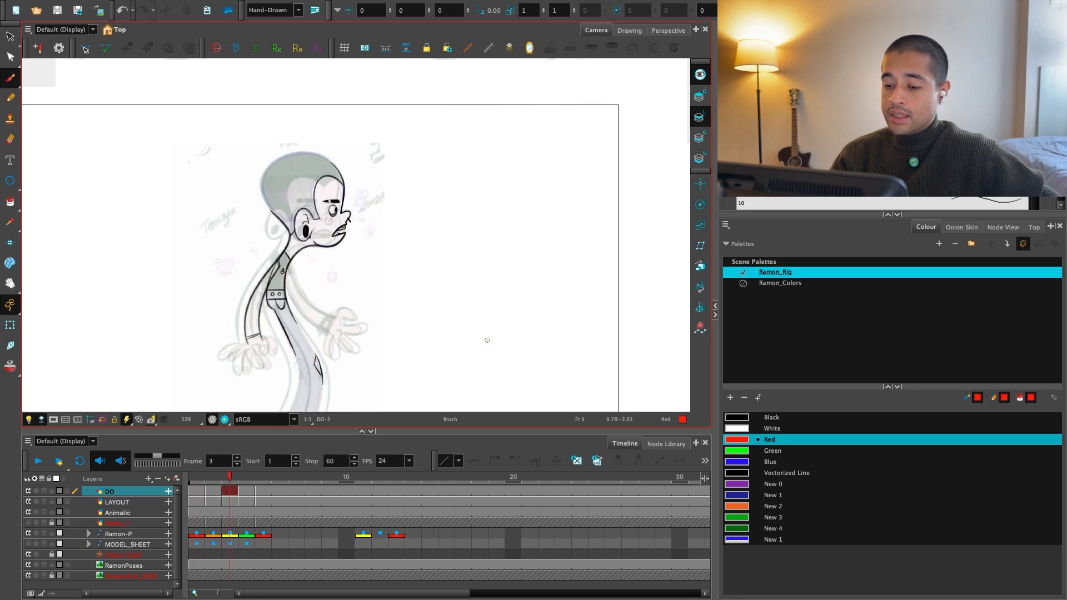
key(comma)
key(comma)
key(period)
key(period)
key(comma)
key(comma)
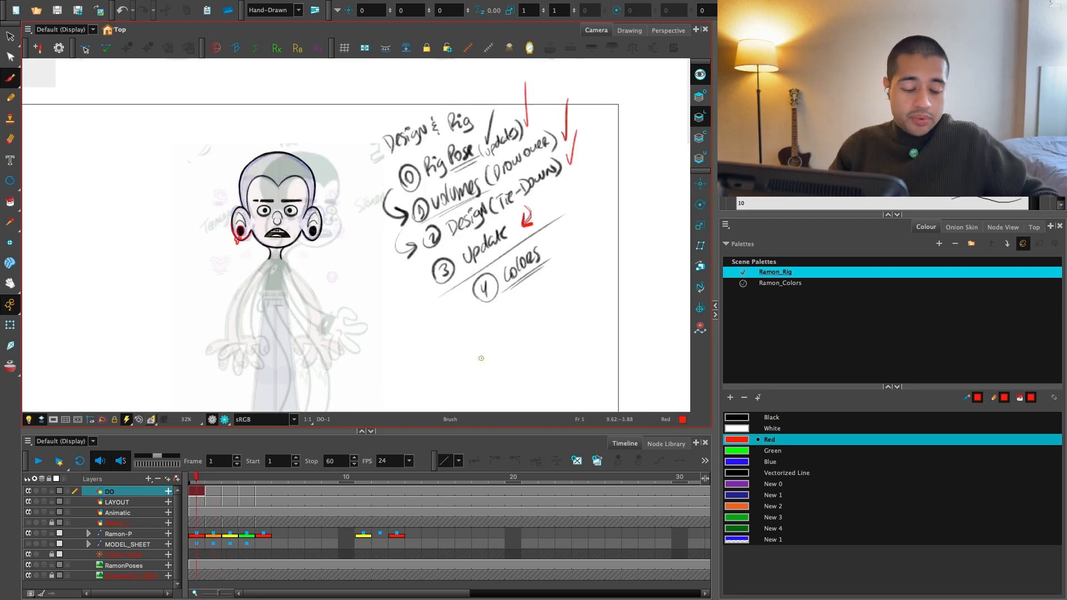
key(period)
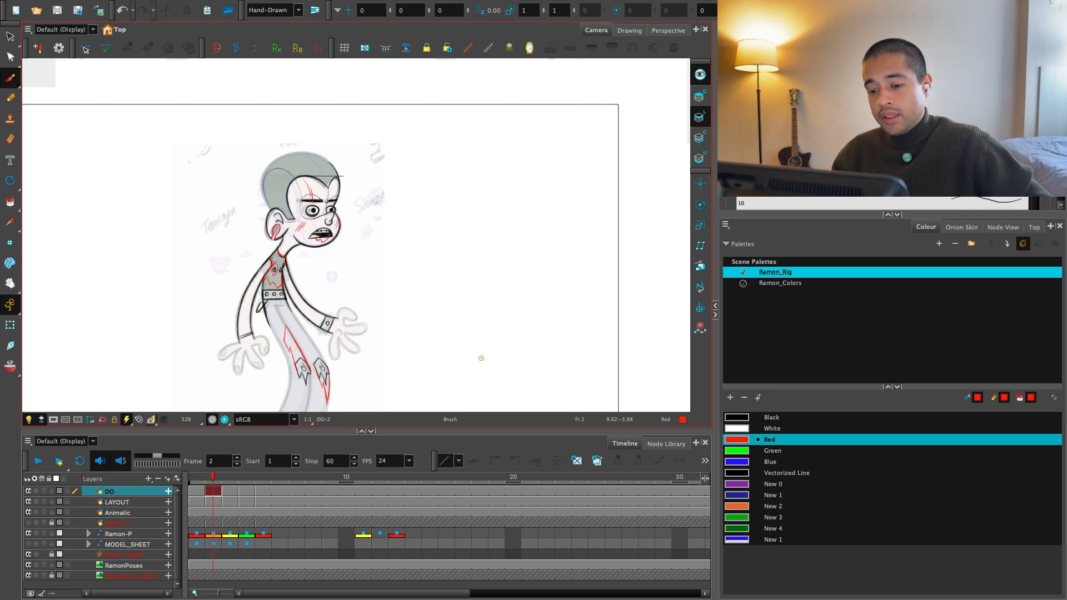